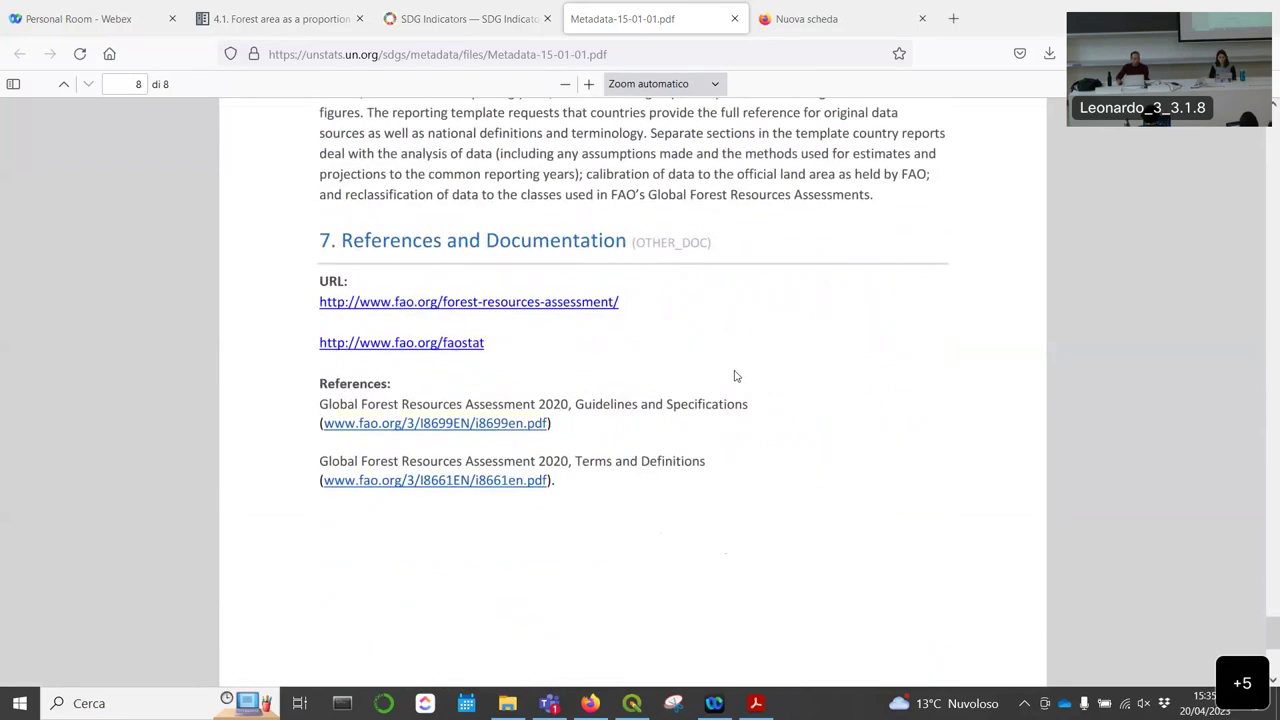
# Step: Open the WorldBank link from the exercise 4.1 text in a new browser tab and bring that page to the front
pyautogui.scroll(10, 734, 374)
pyautogui.click(272, 20)
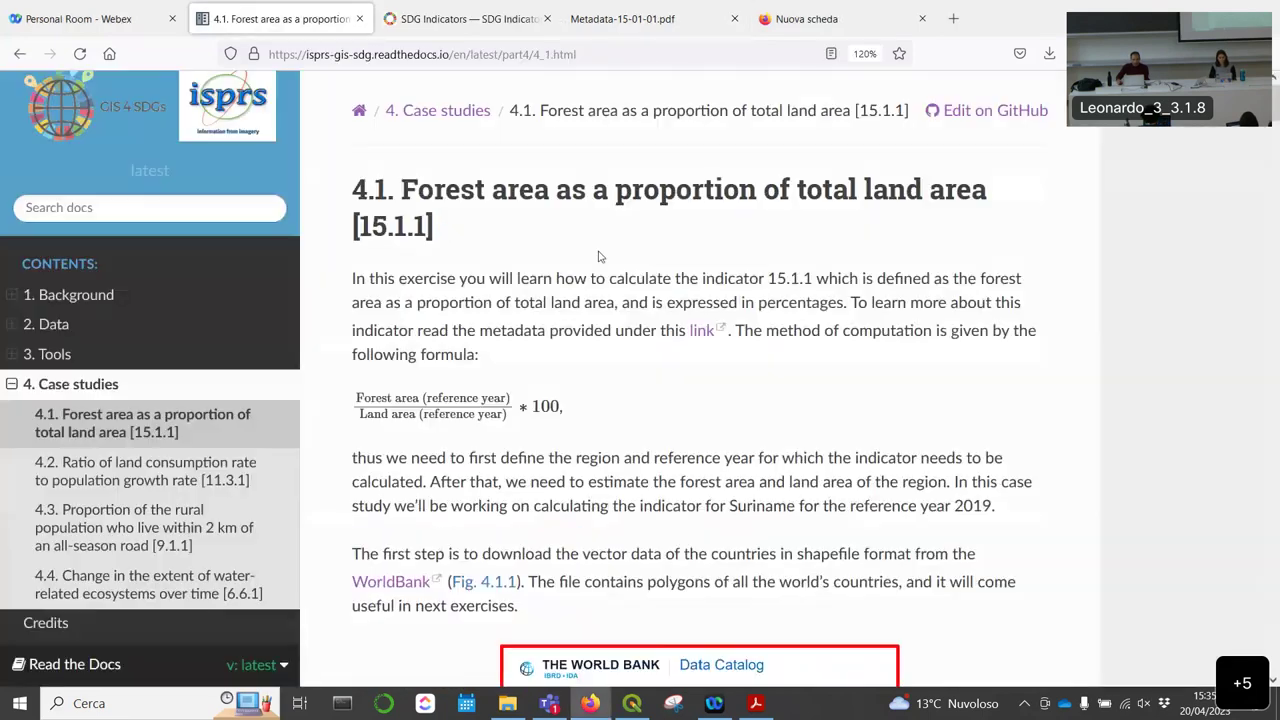
pyautogui.scroll(-2, 645, 247)
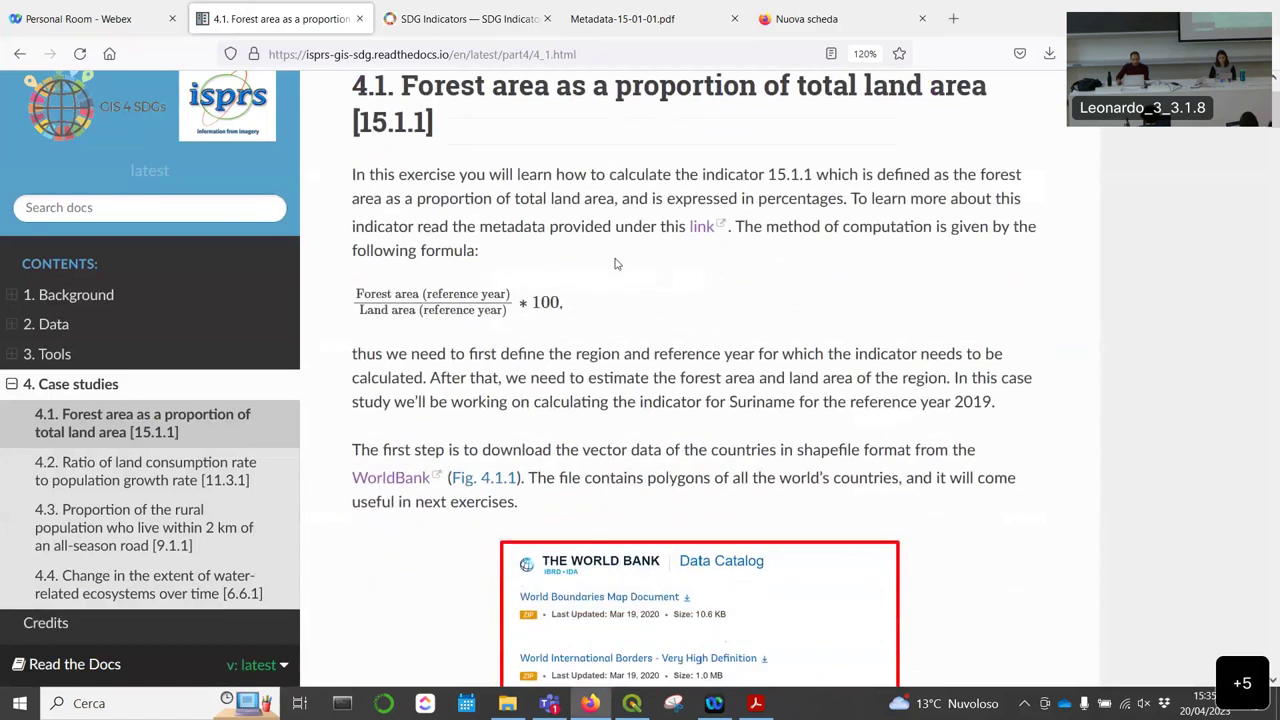
pyautogui.scroll(-4, 626, 262)
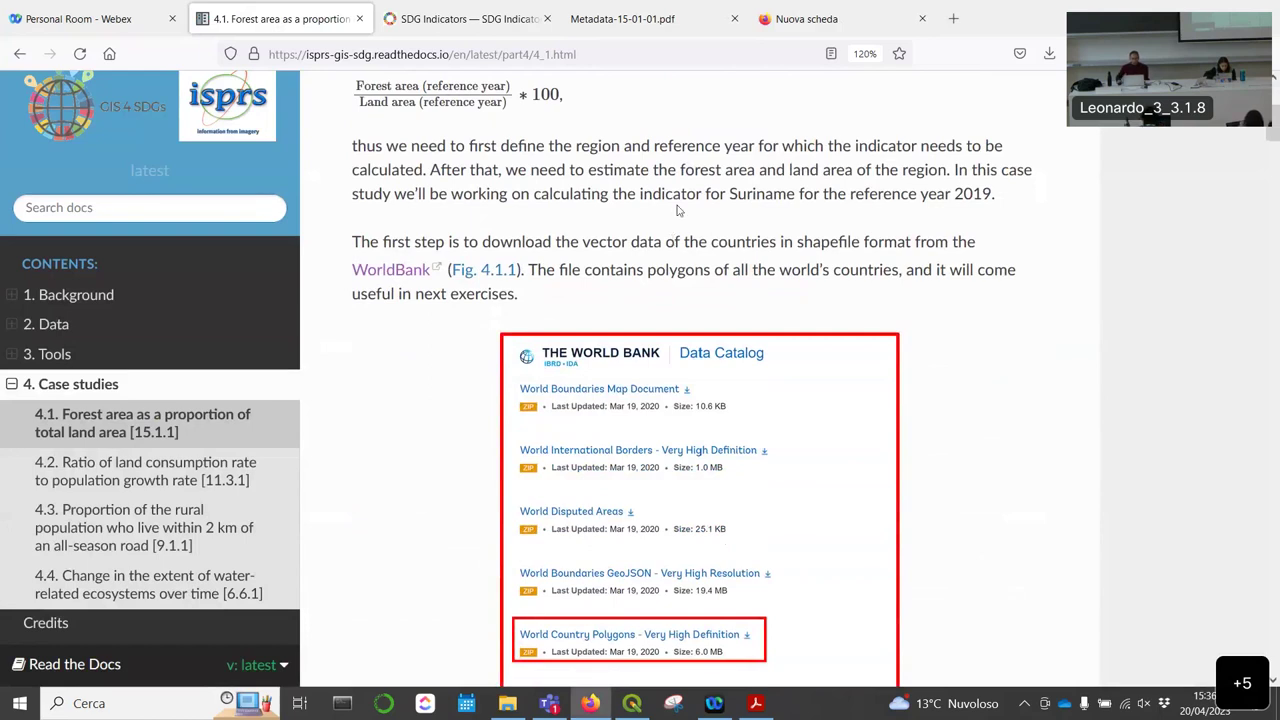
pyautogui.scroll(-2, 680, 210)
pyautogui.rightClick(403, 167)
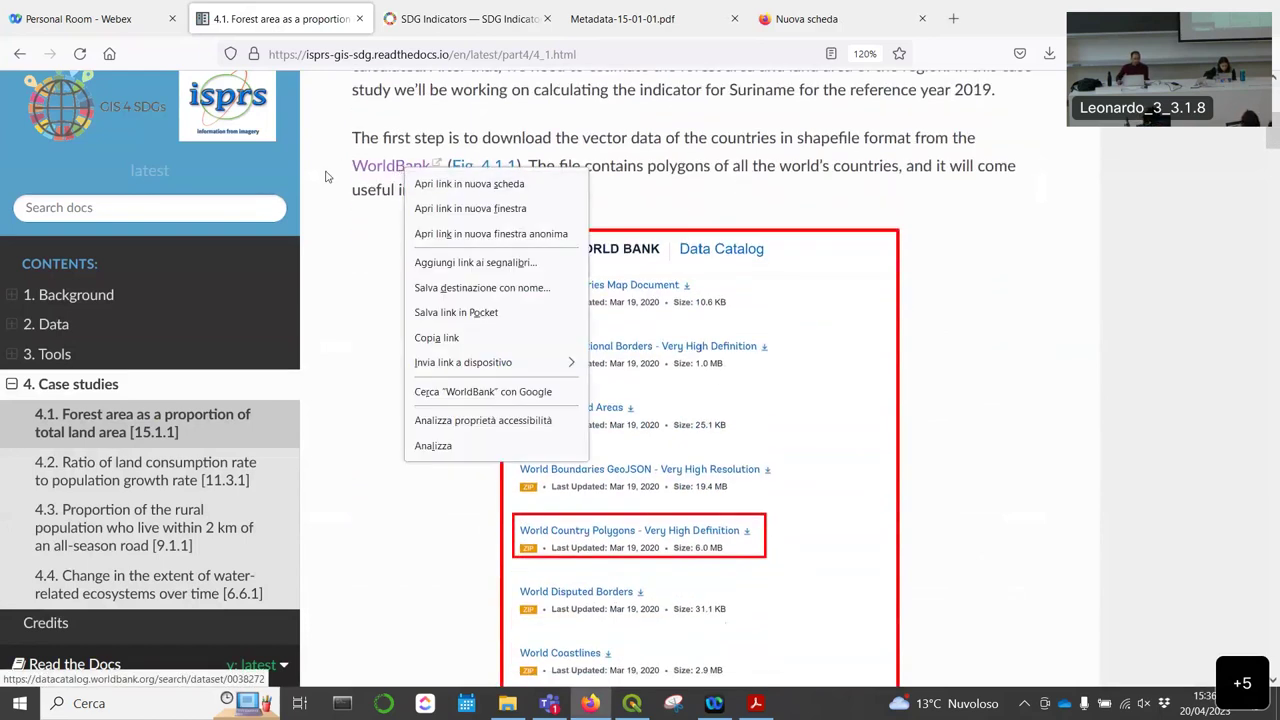
pyautogui.click(492, 183)
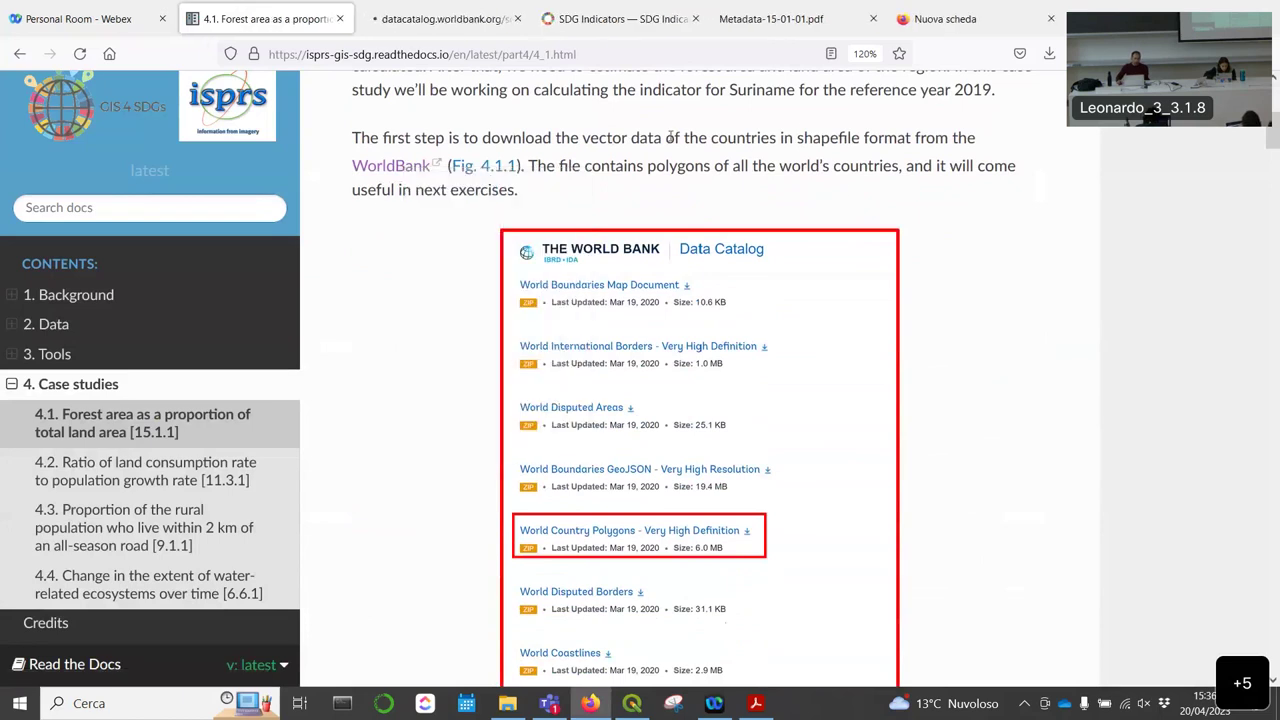
pyautogui.click(413, 20)
# Step: Download the World Country Polygons - Very High Definition archive from the World Bank dataset page
pyautogui.scroll(-3, 592, 180)
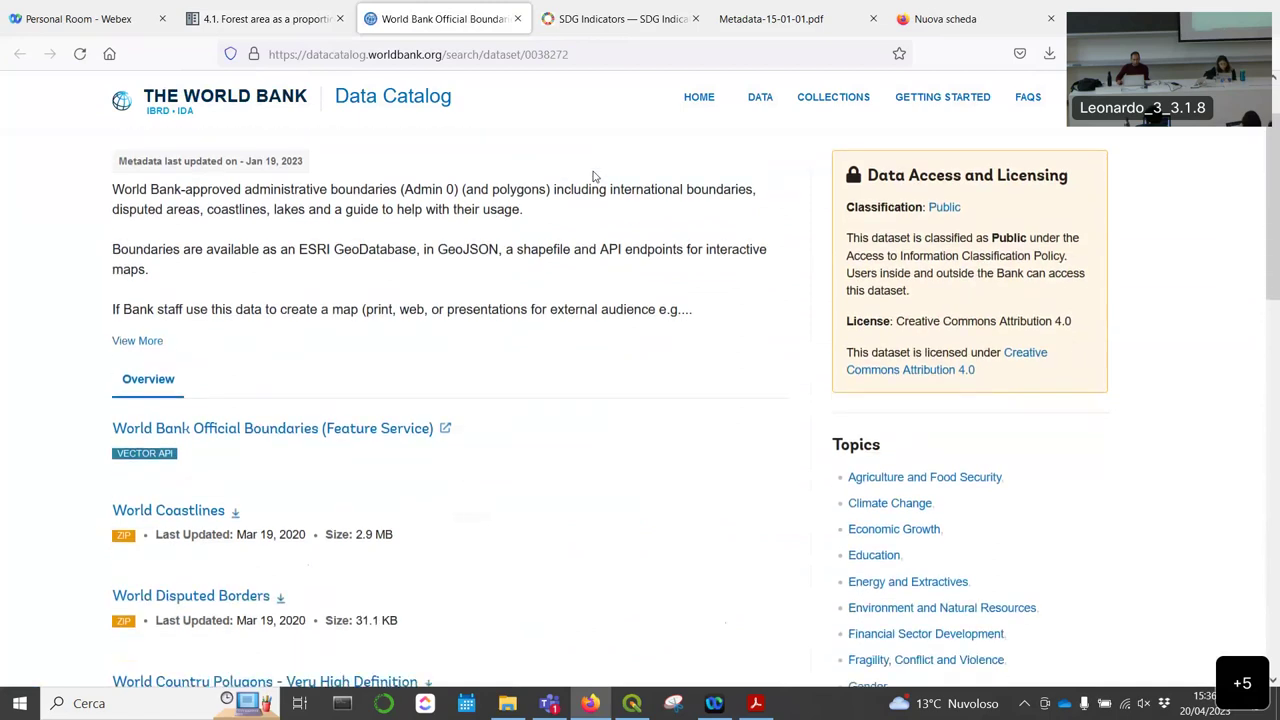
pyautogui.scroll(-1, 592, 187)
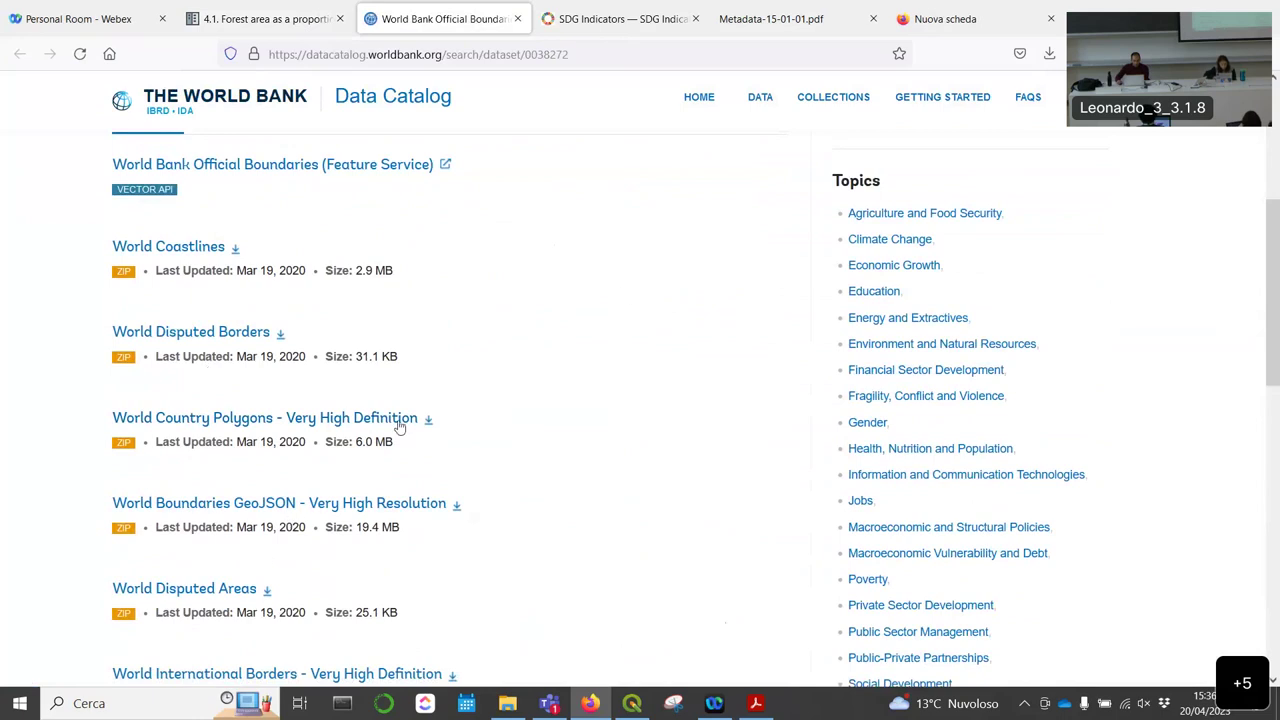
pyautogui.click(335, 419)
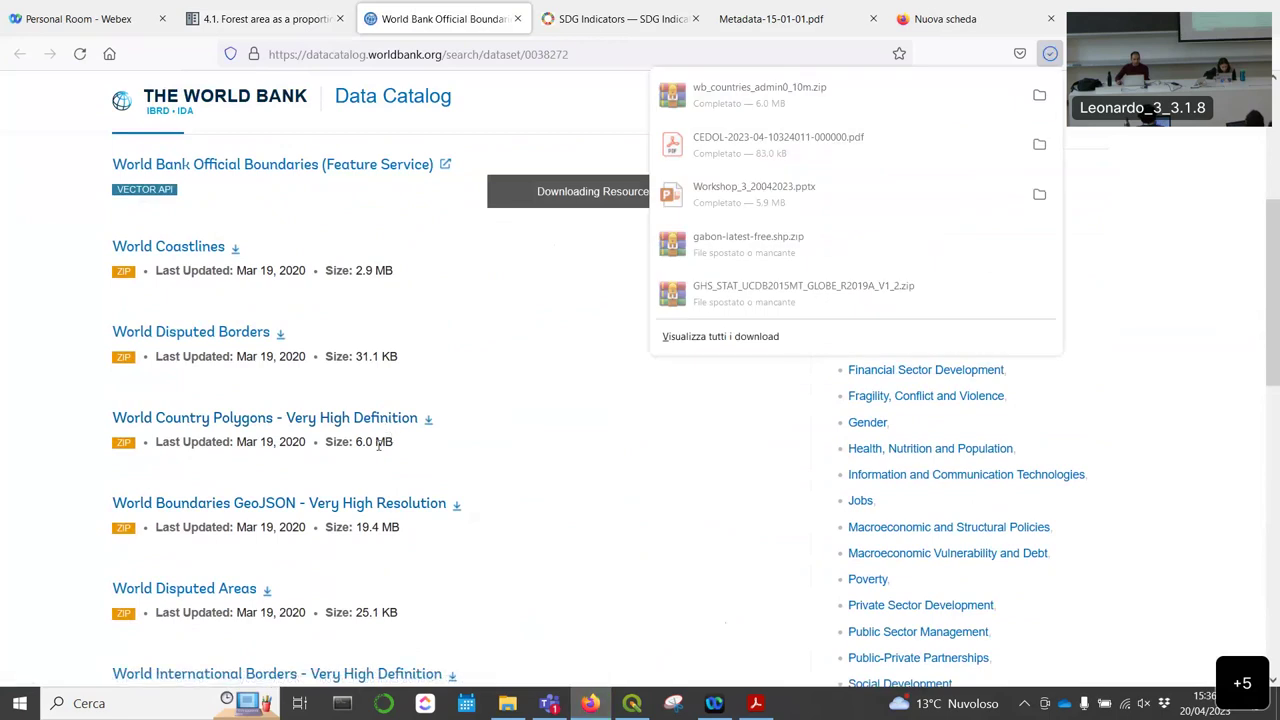
pyautogui.moveTo(355, 443); pyautogui.dragTo(397, 447)
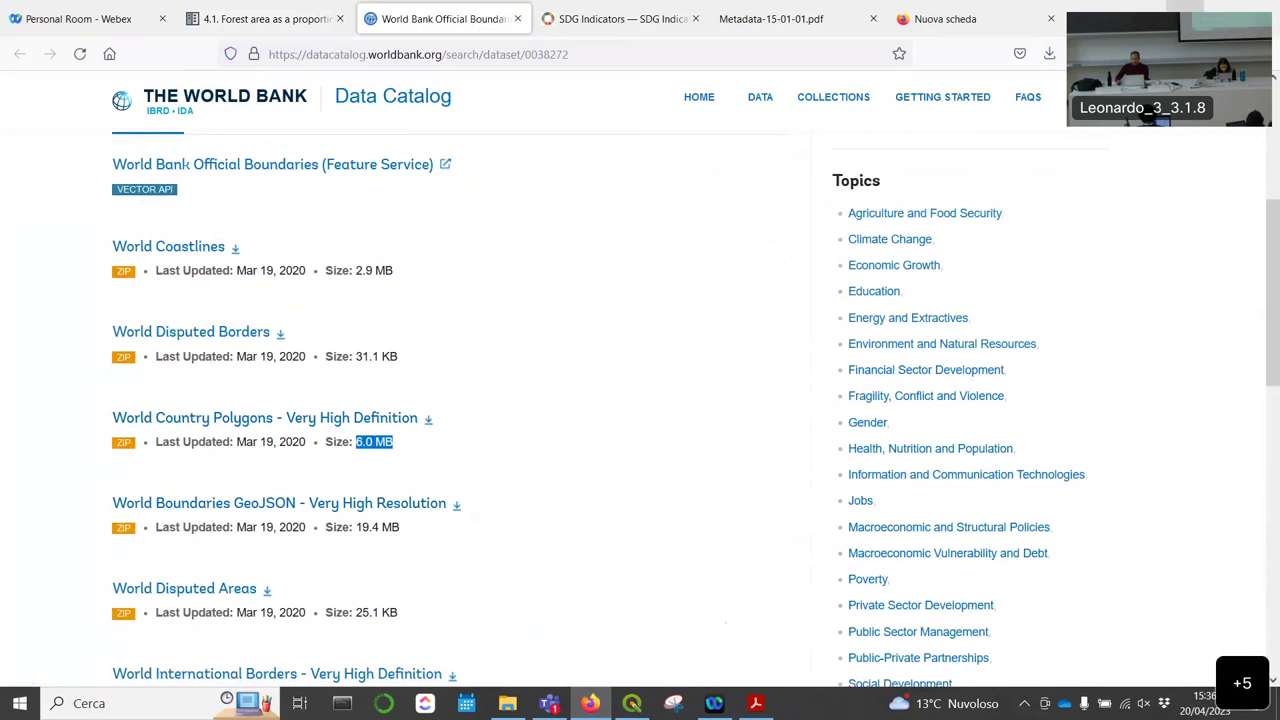
# Step: Minimize the open windows, move the SDGs folder to a free spot on the desktop and open it
pyautogui.click(590, 703)
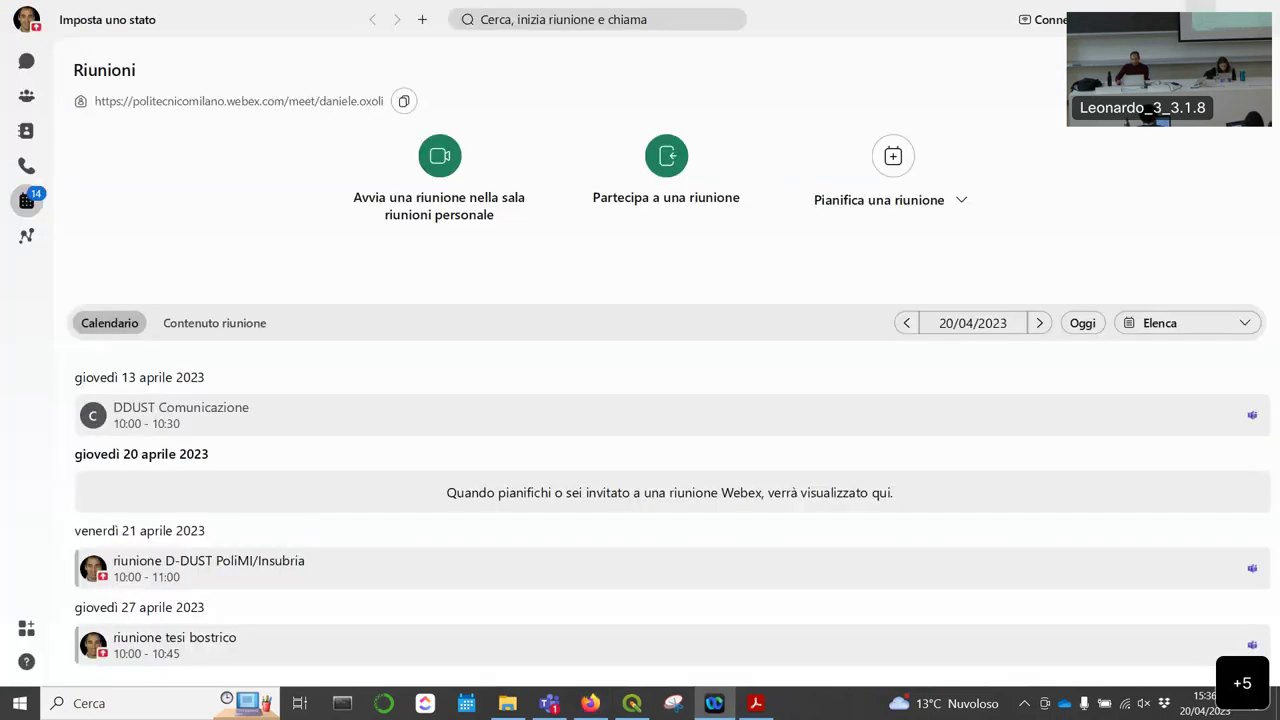
pyautogui.click(714, 703)
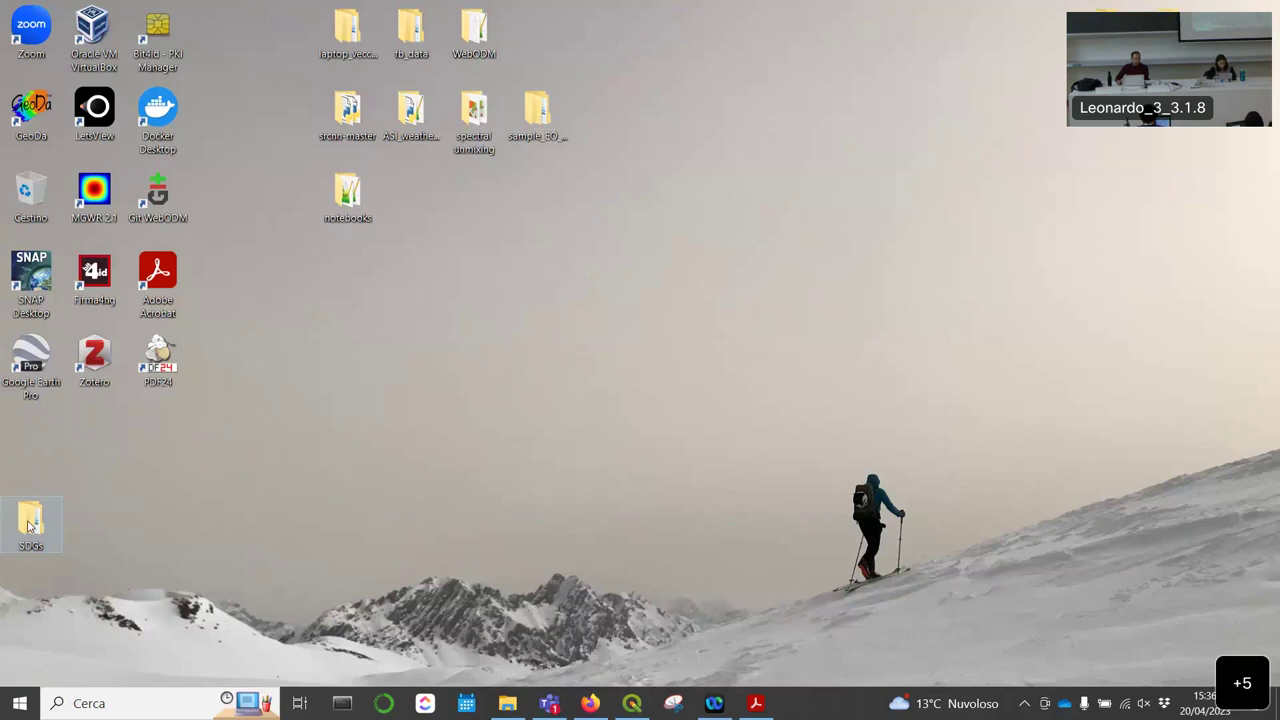
pyautogui.moveTo(30, 527); pyautogui.dragTo(411, 365)
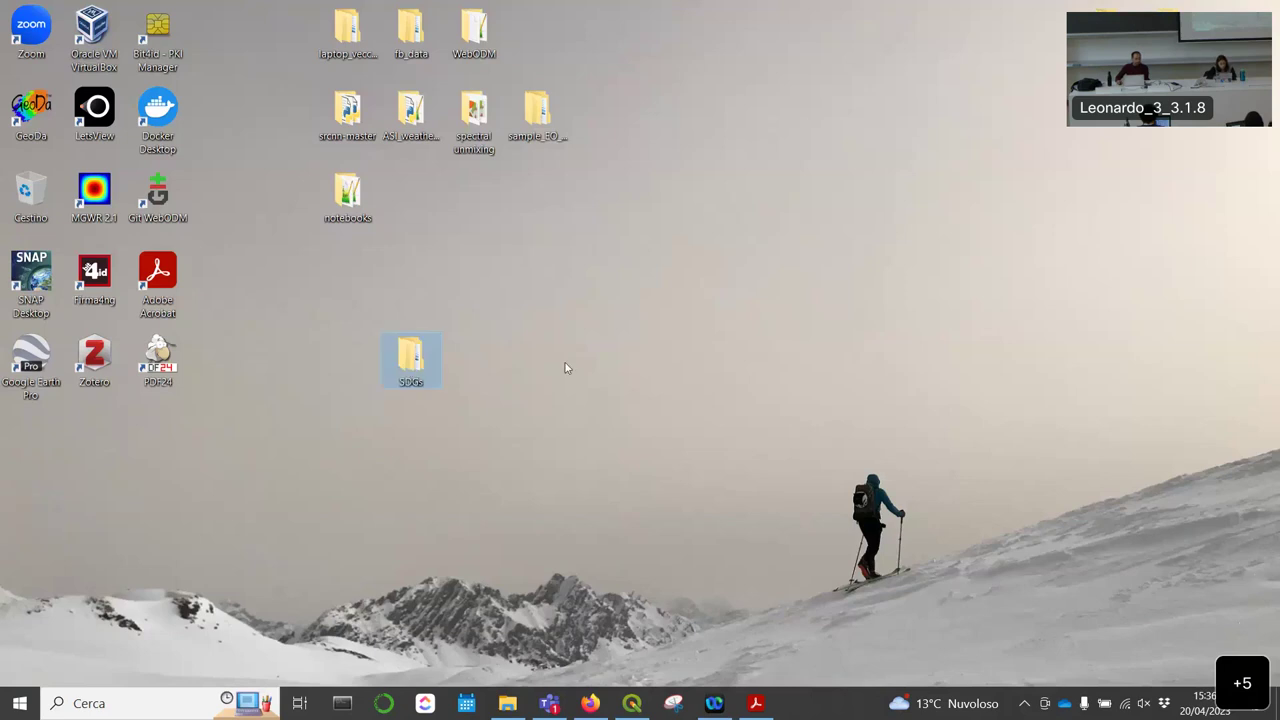
pyautogui.doubleClick(437, 360)
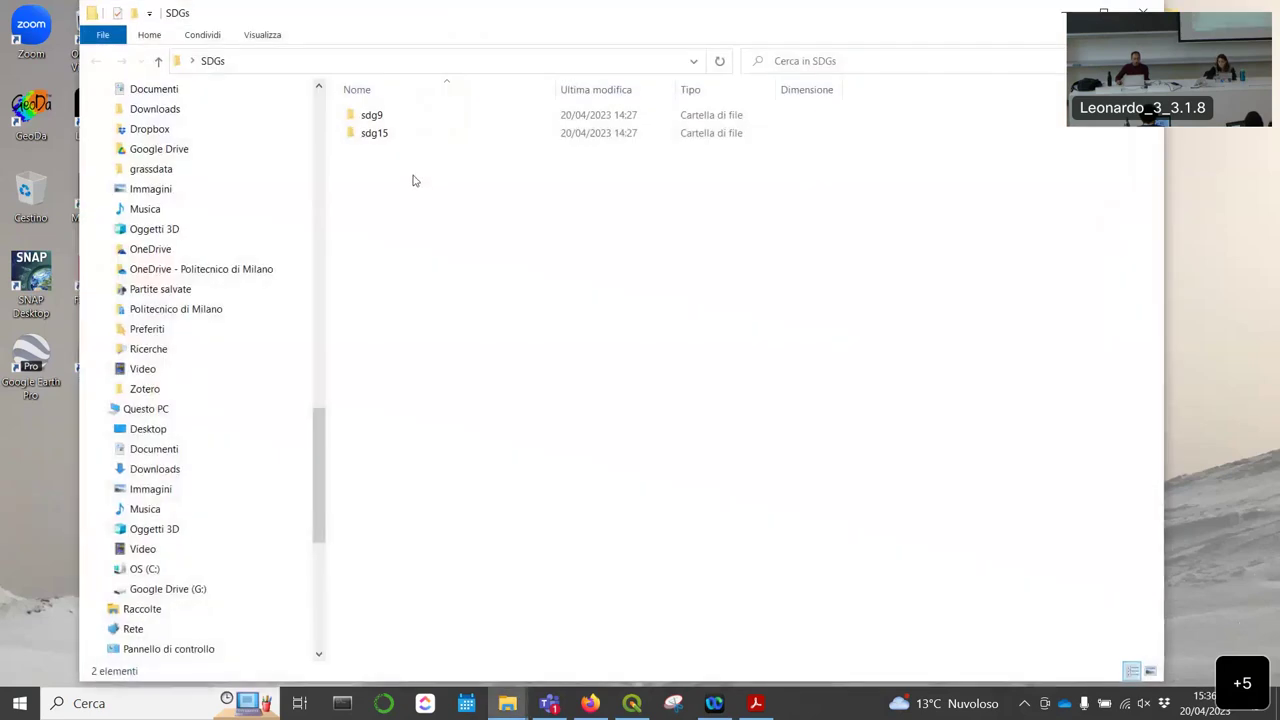
# Step: Examine the contents of the input and output subfolders inside the sdg15 folder
pyautogui.doubleClick(381, 134)
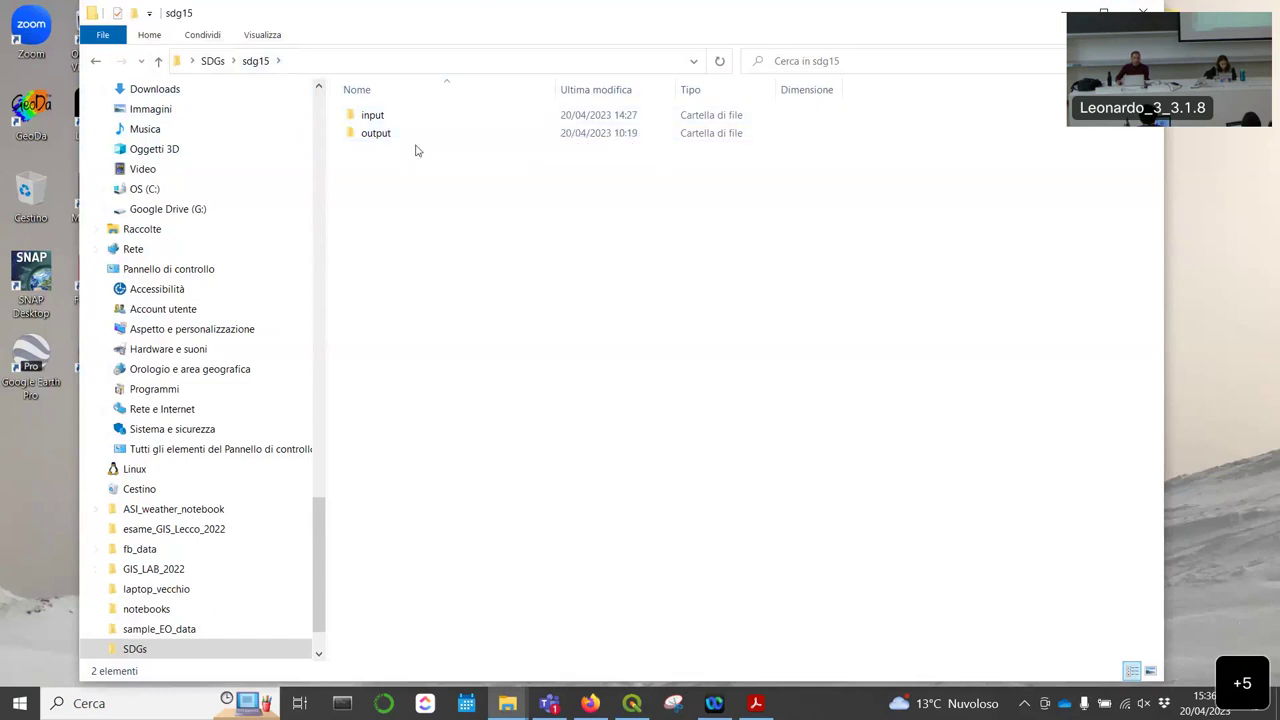
pyautogui.doubleClick(402, 118)
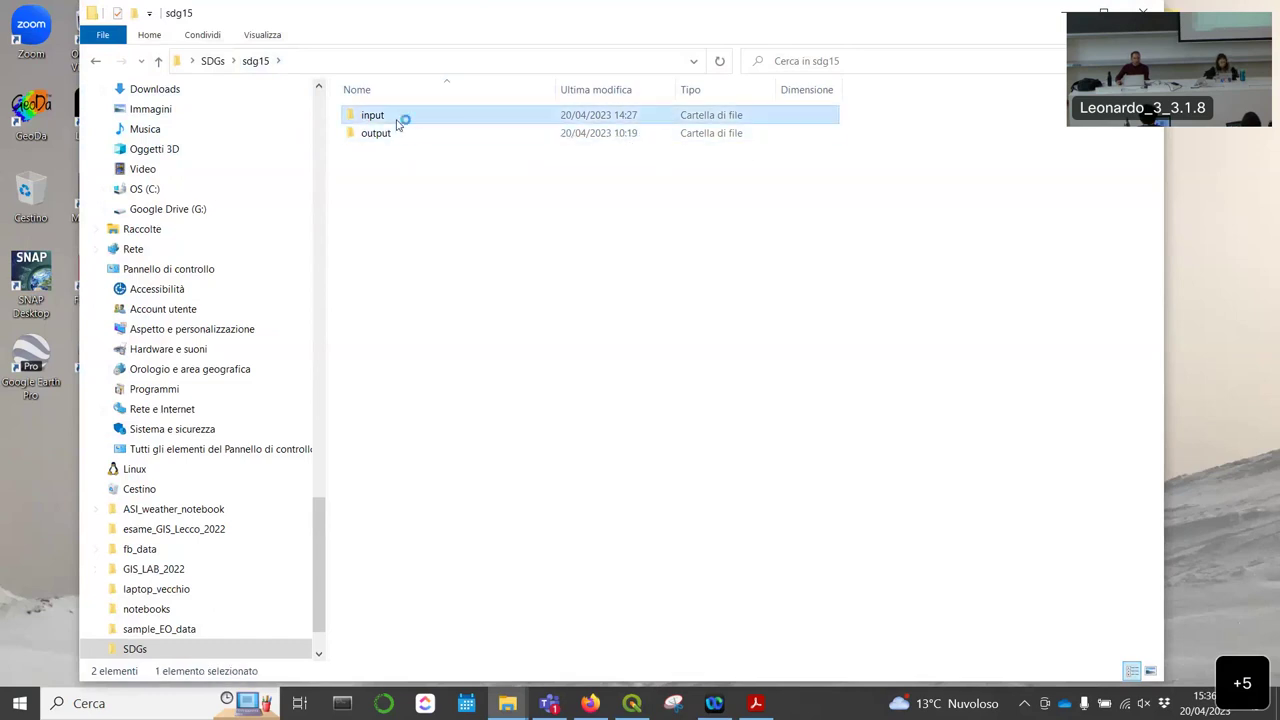
pyautogui.click(385, 160)
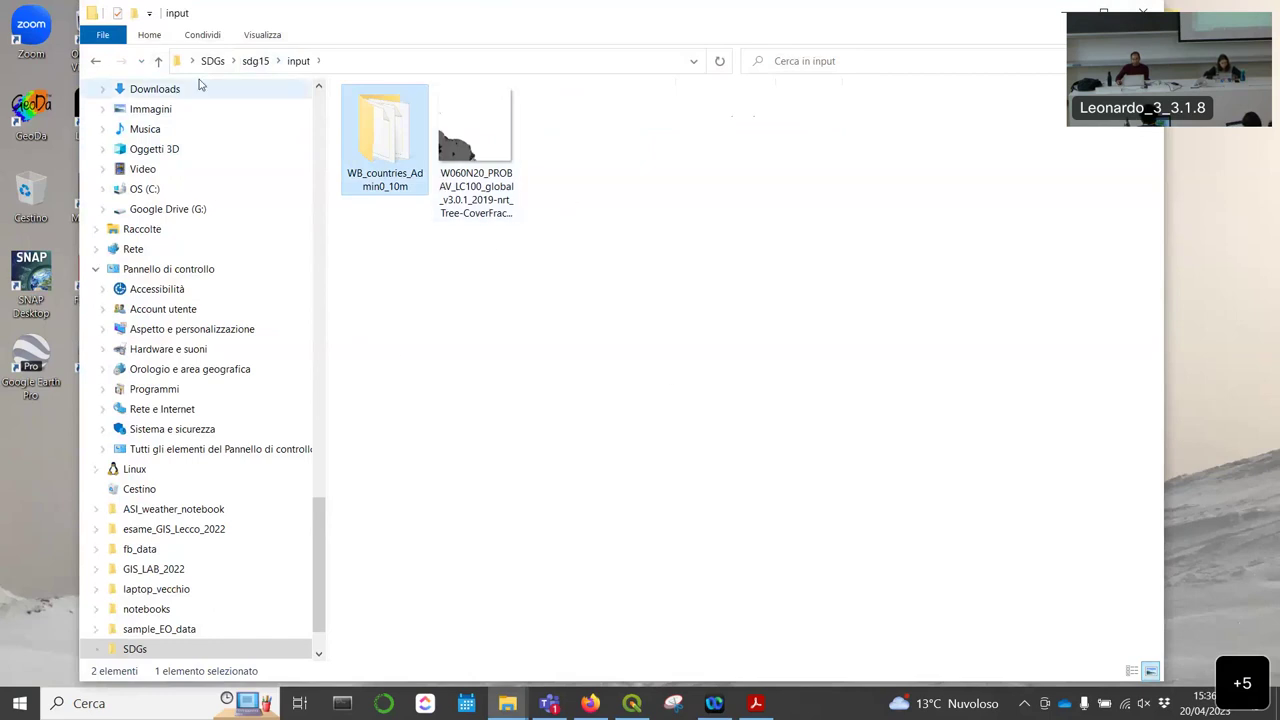
pyautogui.click(158, 61)
pyautogui.click(392, 142)
pyautogui.doubleClick(392, 142)
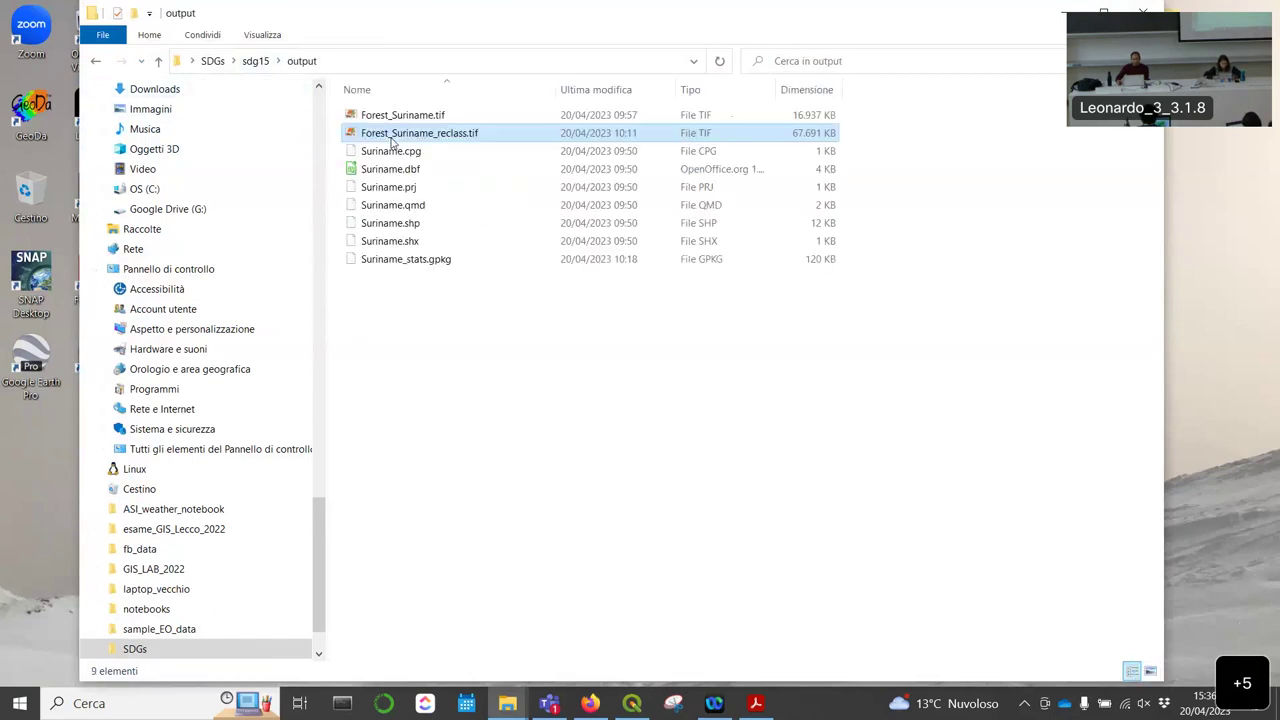
pyautogui.click(375, 133)
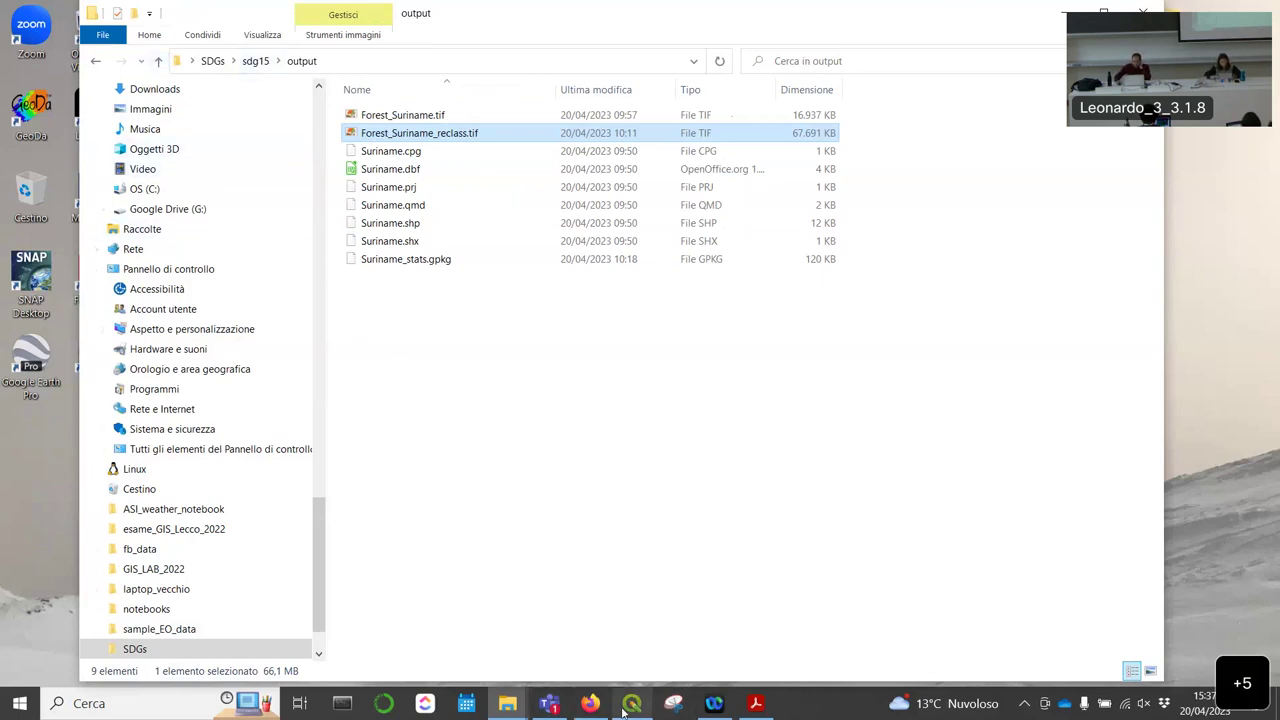
# Step: Switch to QGIS and add a layer group named "input" to the empty project
pyautogui.moveTo(632, 703)
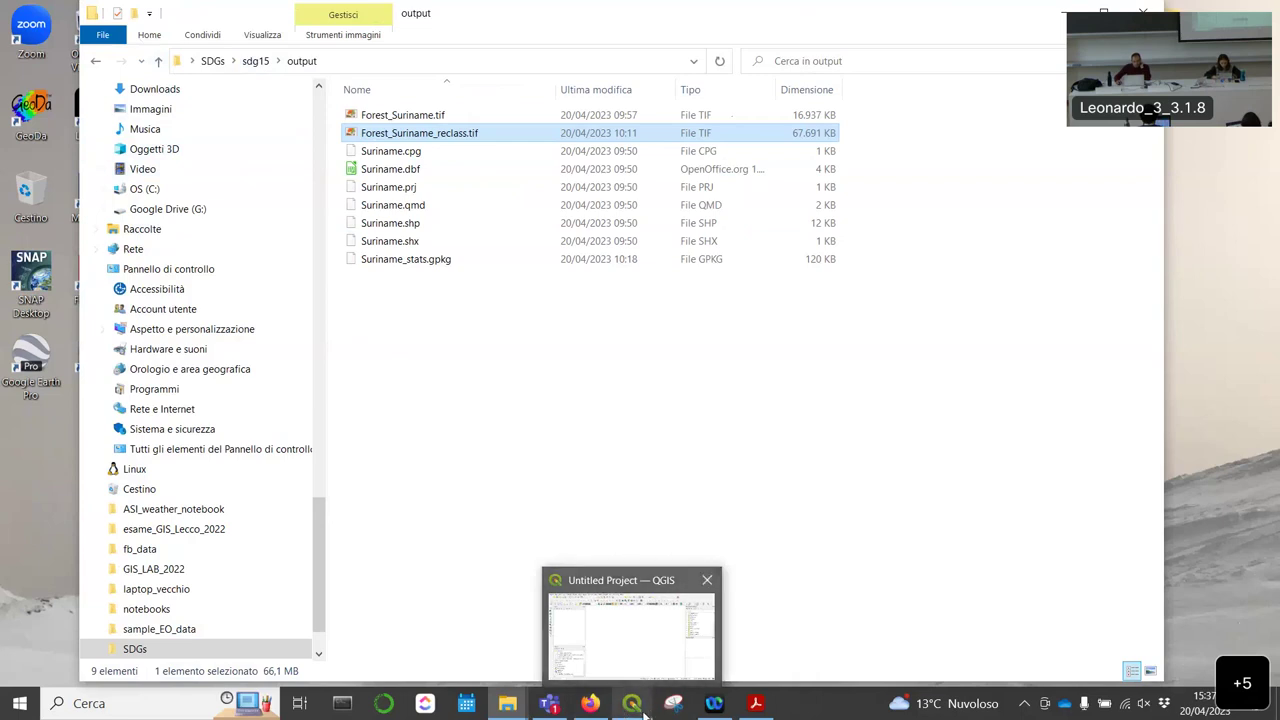
pyautogui.click(644, 708)
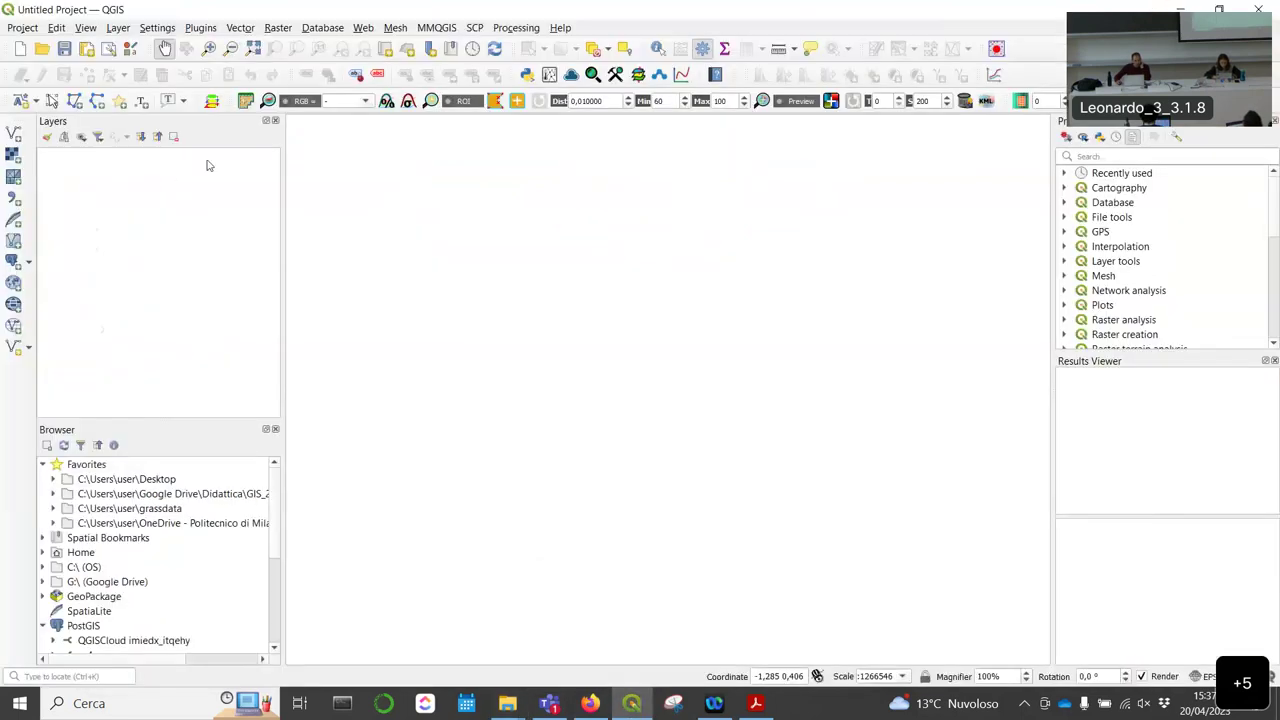
pyautogui.rightClick(148, 185)
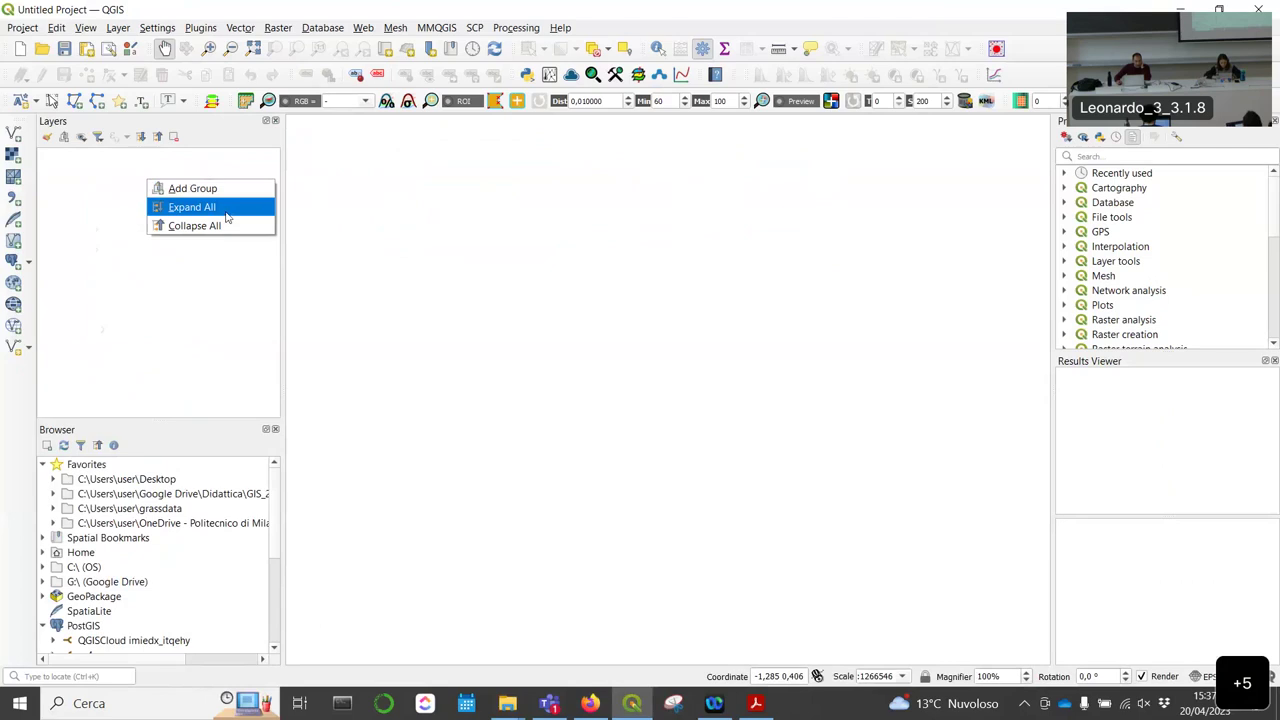
pyautogui.click(196, 189)
pyautogui.write('input')
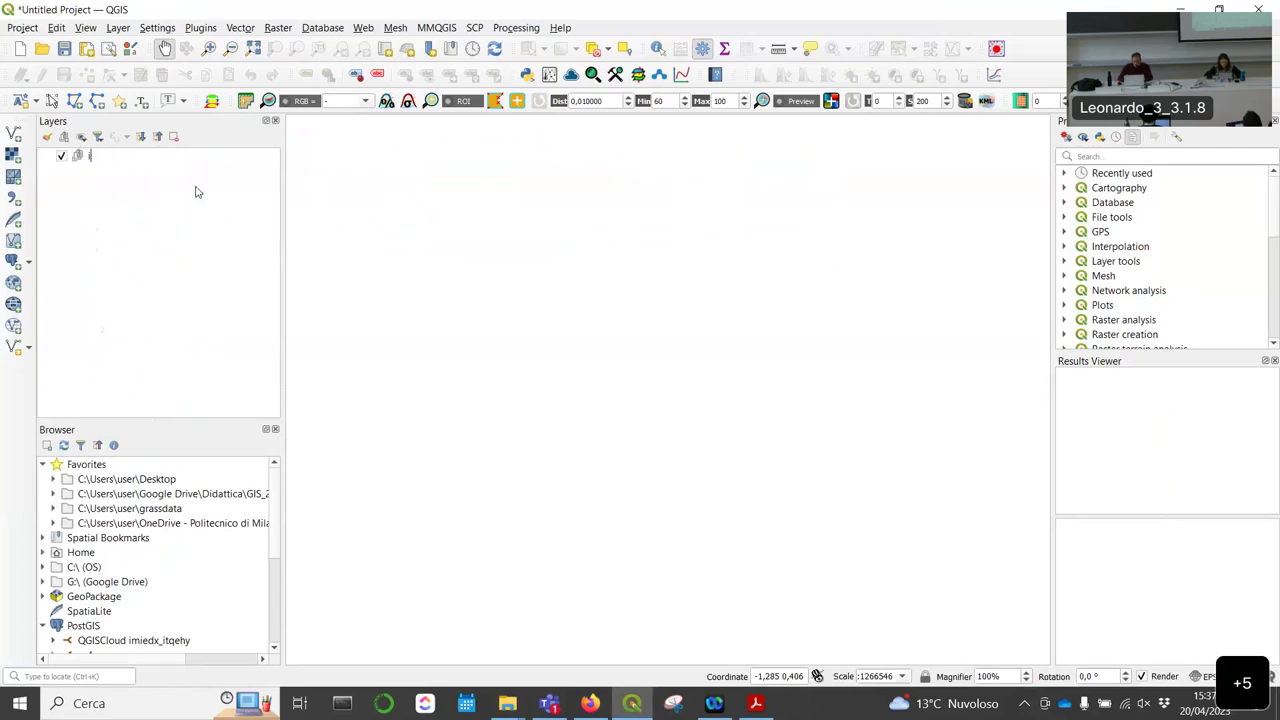
pyautogui.press('Return')
# Step: Add a second layer group named "output" below the input group
pyautogui.rightClick(148, 293)
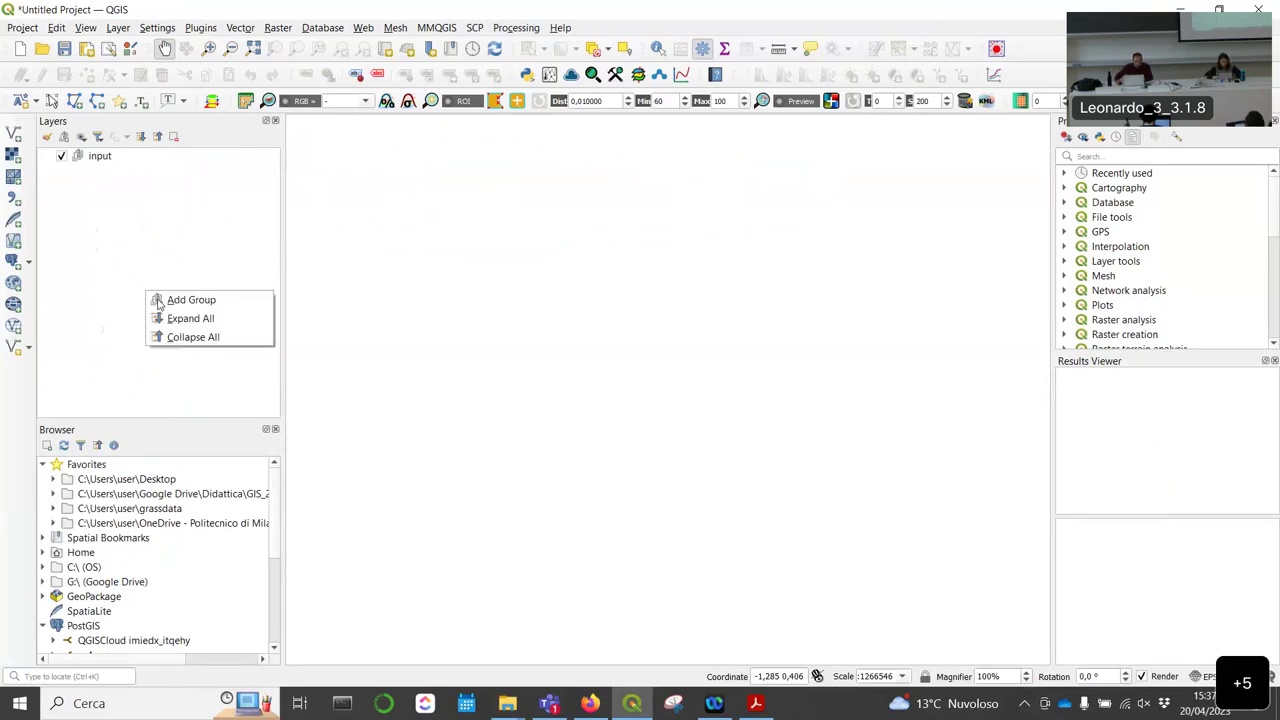
pyautogui.click(178, 300)
pyautogui.write('oup')
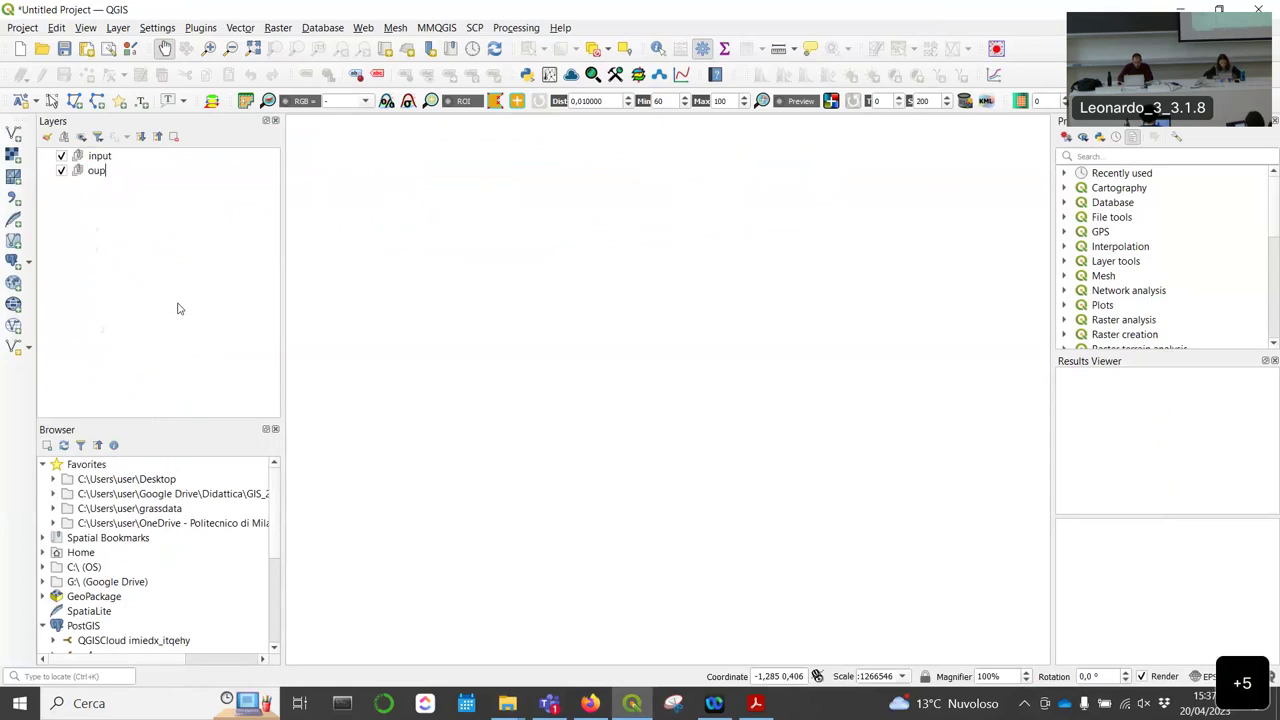
pyautogui.write('put')
pyautogui.press('Return')
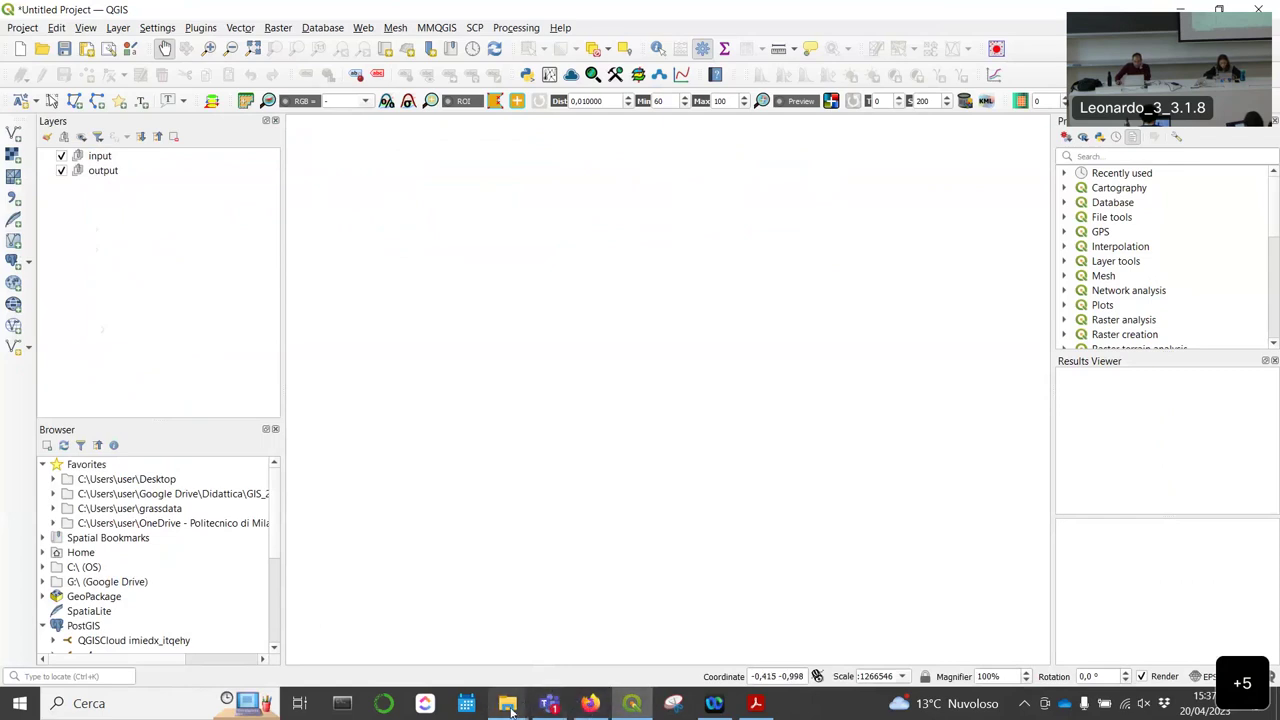
# Step: Load WB_countries_Admin0_10m.shp from the sdg15 input folder into the QGIS project and place its layer in the input group
pyautogui.moveTo(507, 703)
pyautogui.click(558, 656)
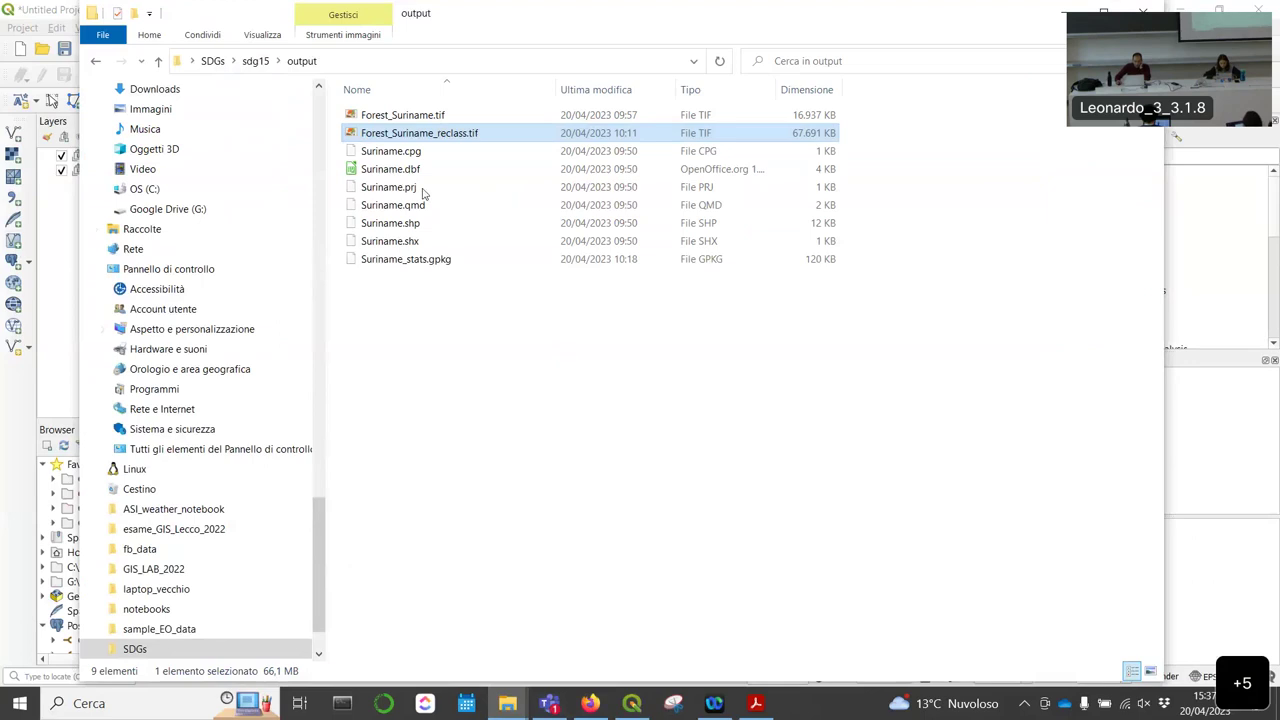
pyautogui.click(158, 61)
pyautogui.doubleClick(405, 119)
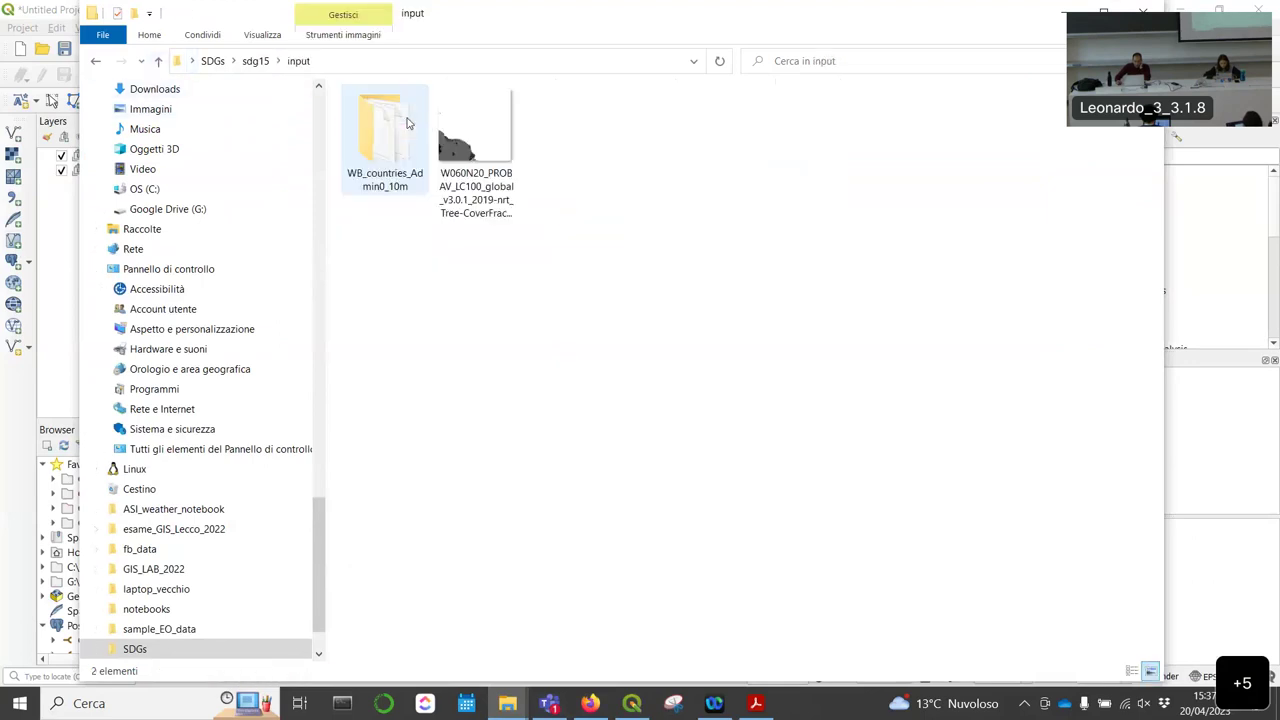
pyautogui.doubleClick(395, 133)
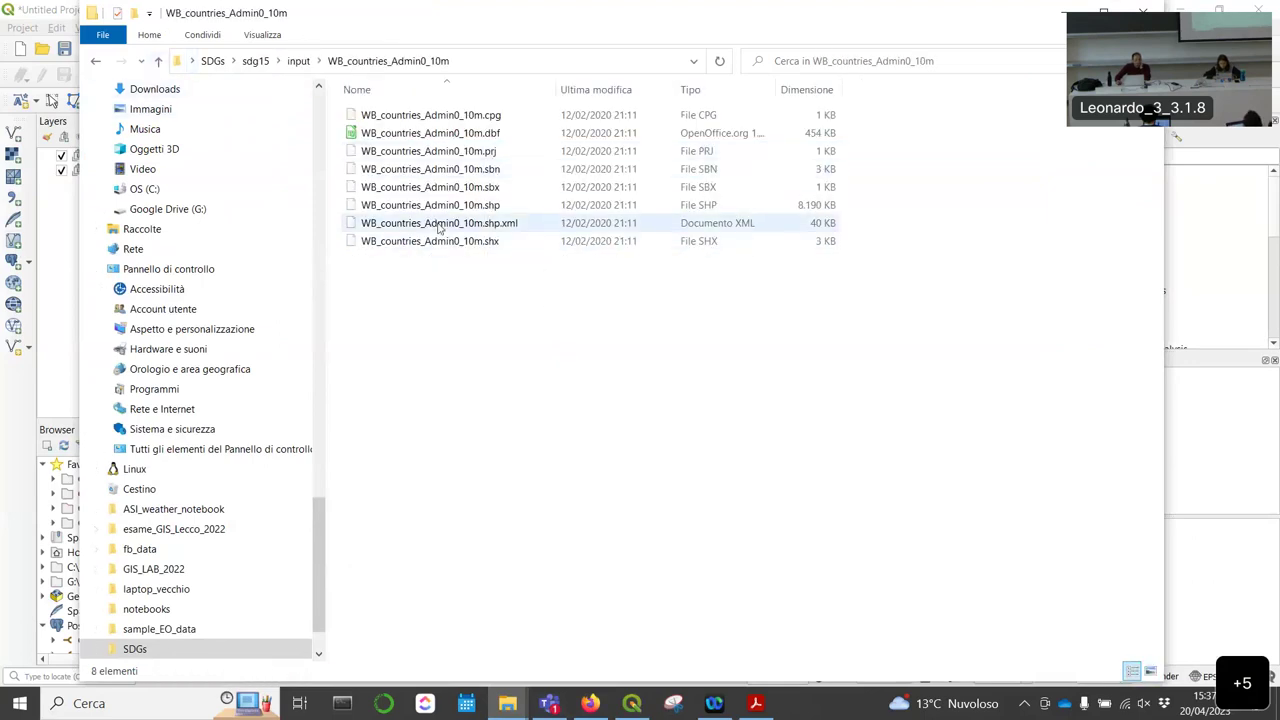
pyautogui.moveTo(329, 17); pyautogui.dragTo(444, 39)
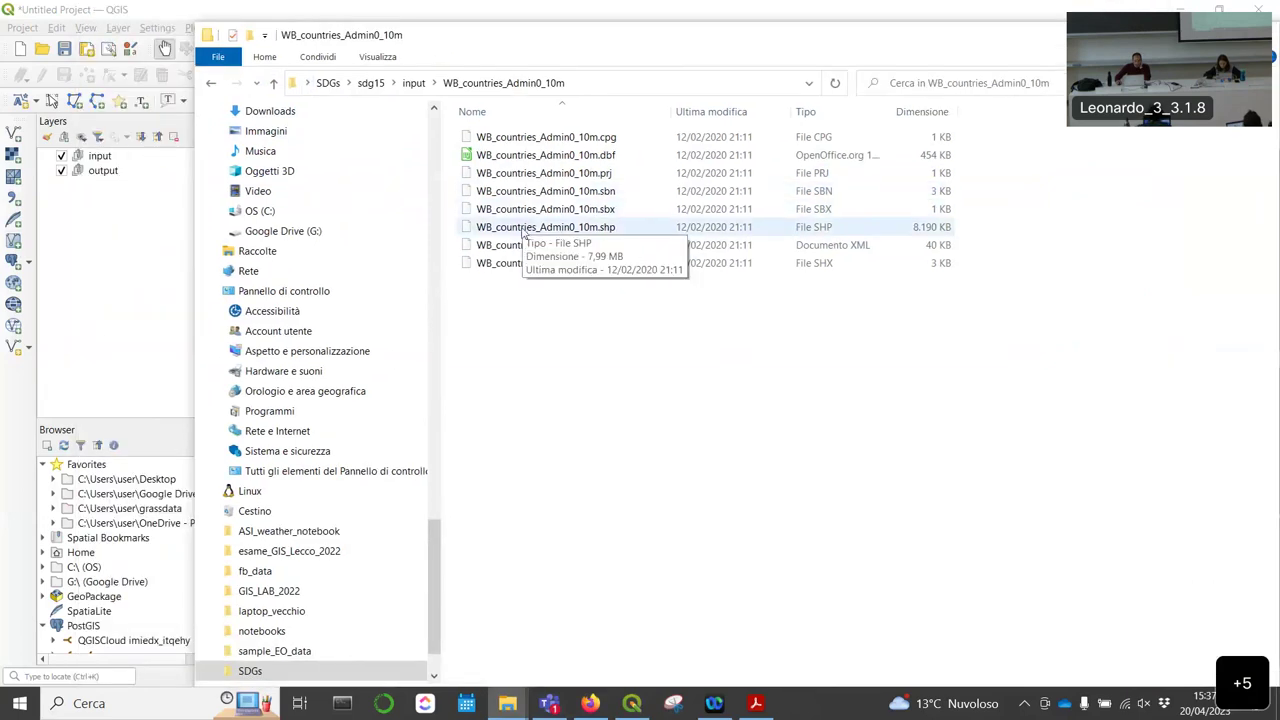
pyautogui.moveTo(578, 228); pyautogui.dragTo(143, 280)
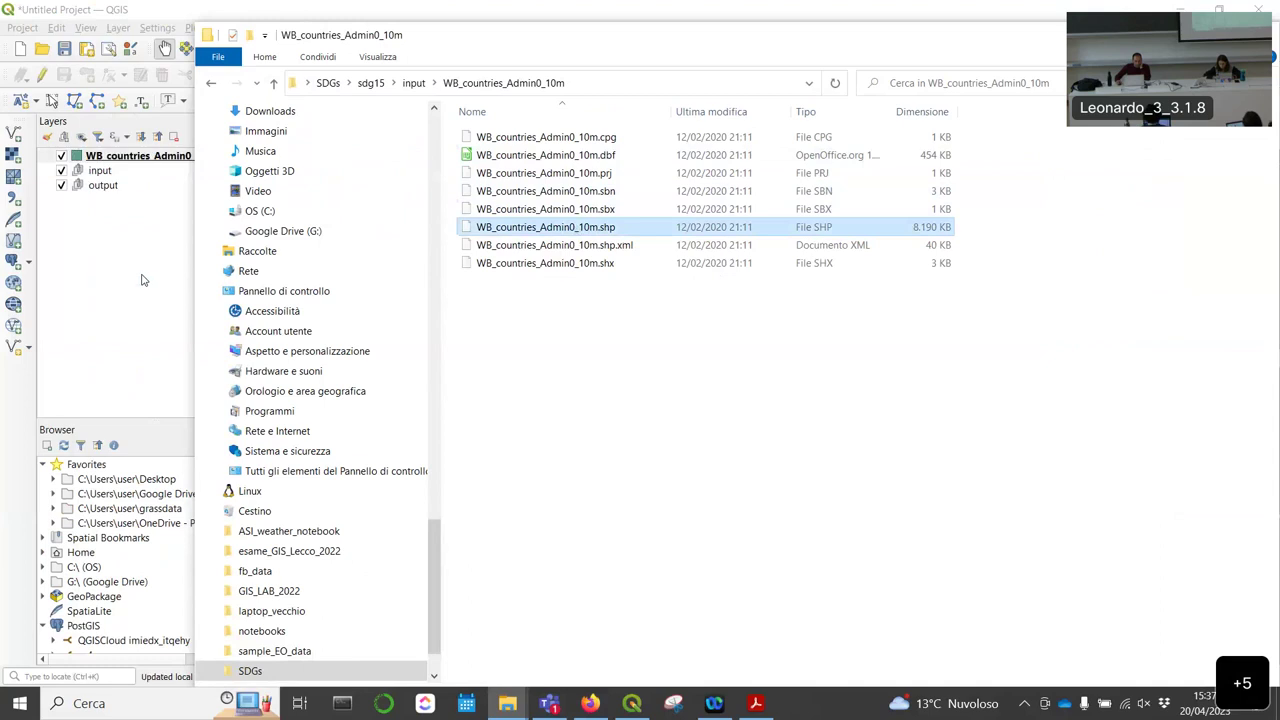
pyautogui.click(143, 280)
pyautogui.moveTo(129, 158); pyautogui.dragTo(146, 180)
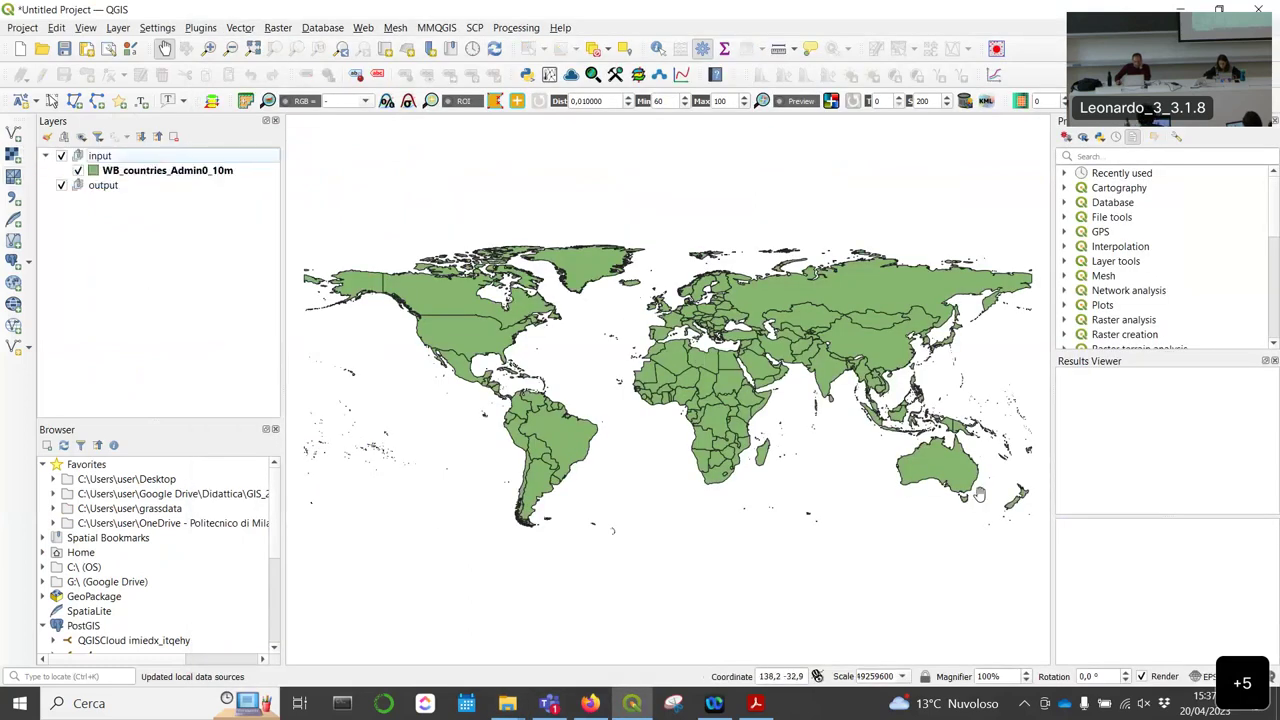
# Step: Close the processing toolbox and Results Viewer to enlarge the map, and bring the Americas closer into view
pyautogui.click(1275, 121)
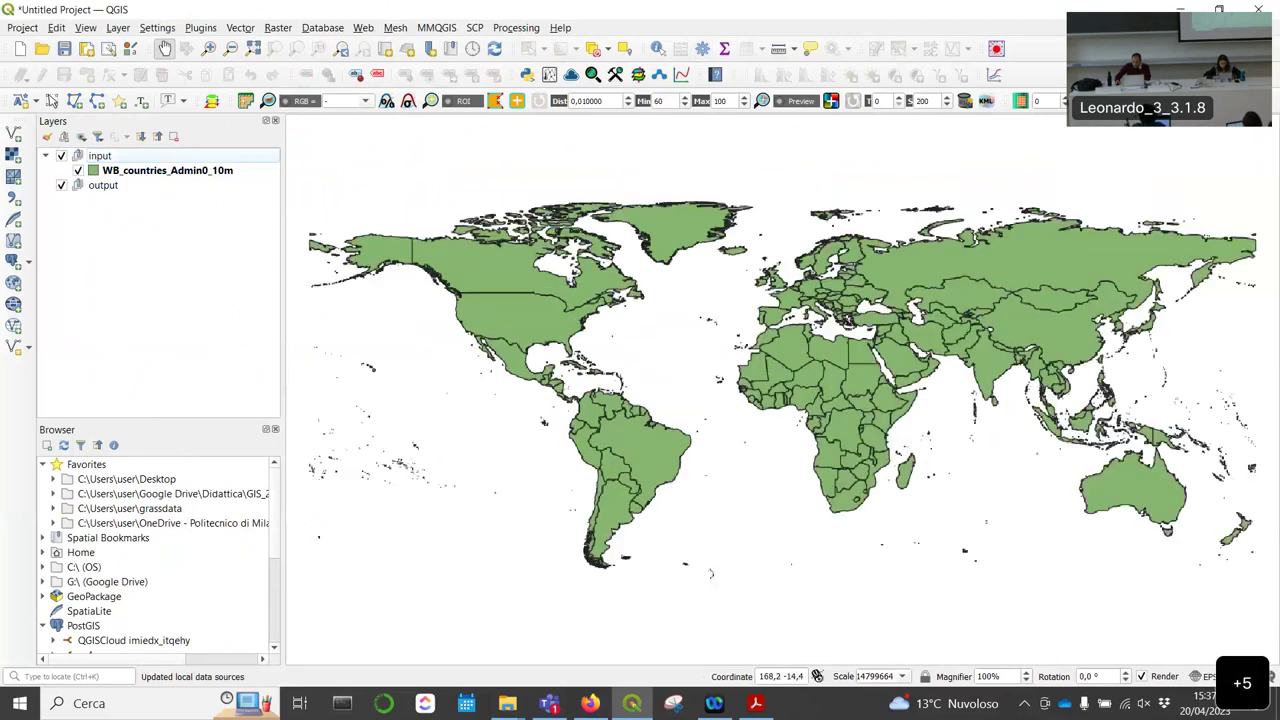
pyautogui.moveTo(836, 343); pyautogui.dragTo(801, 331)
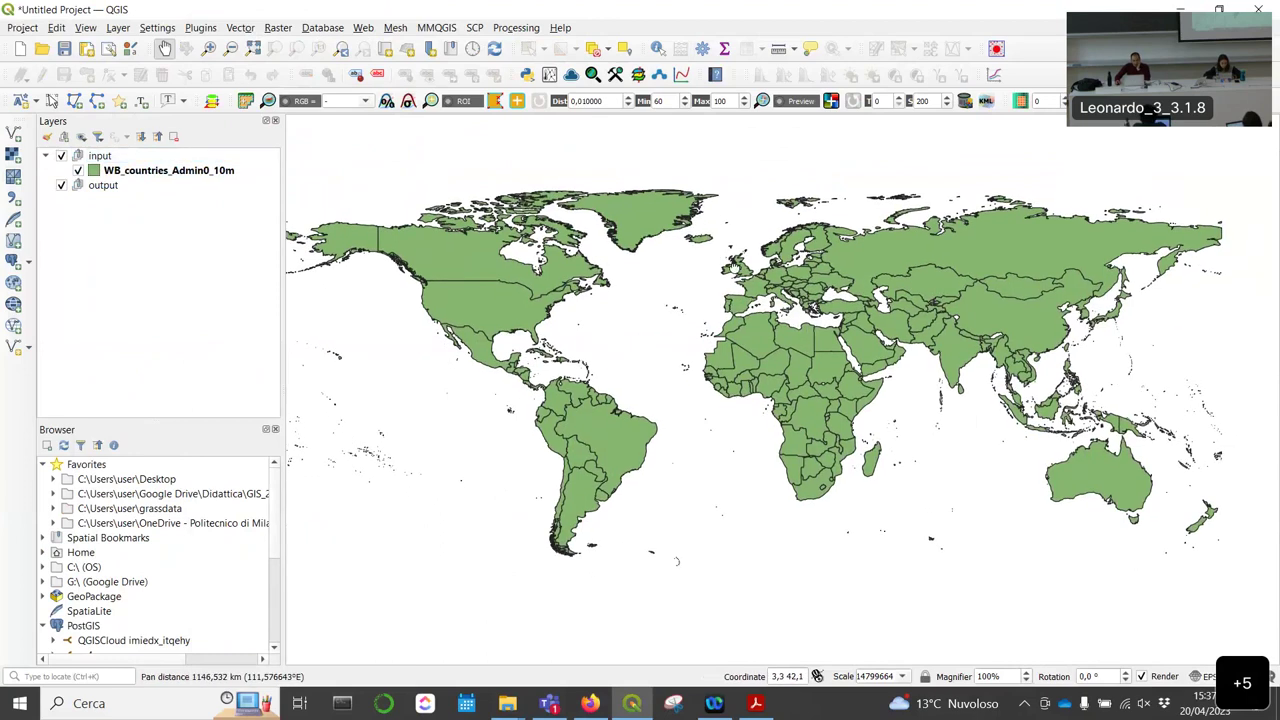
pyautogui.moveTo(732, 268); pyautogui.dragTo(712, 253)
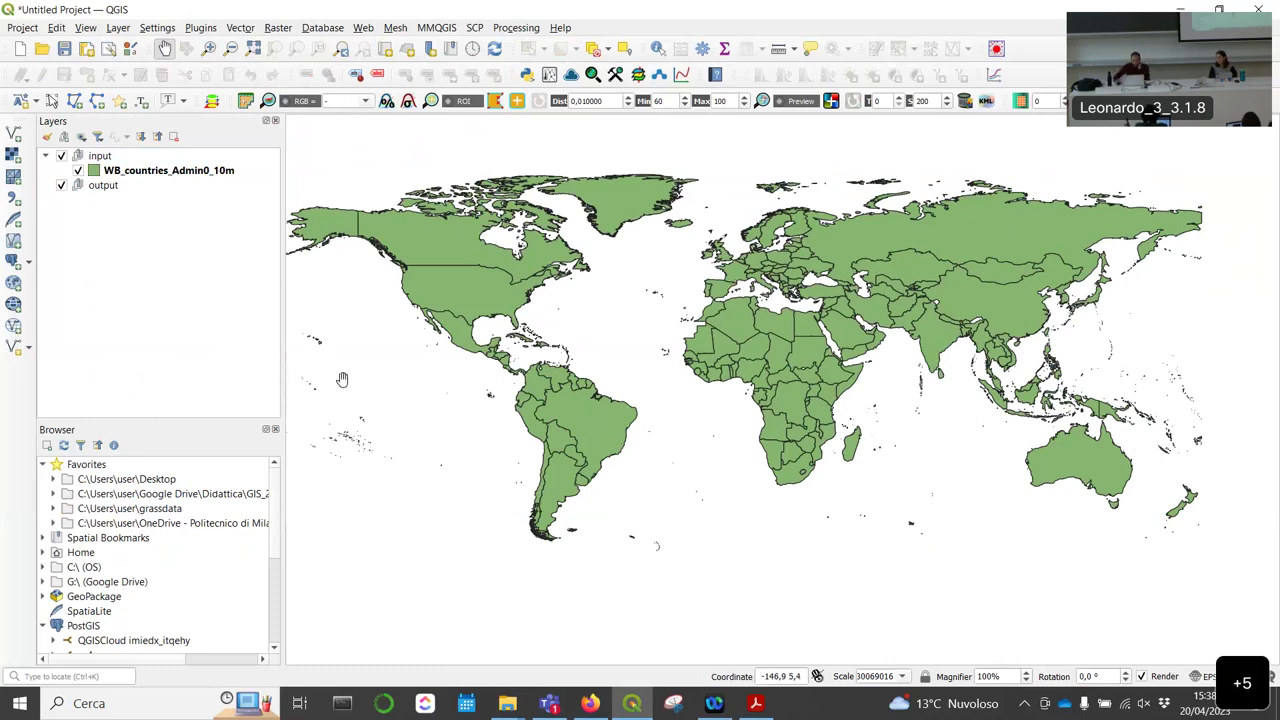
pyautogui.scroll(1, 521, 387)
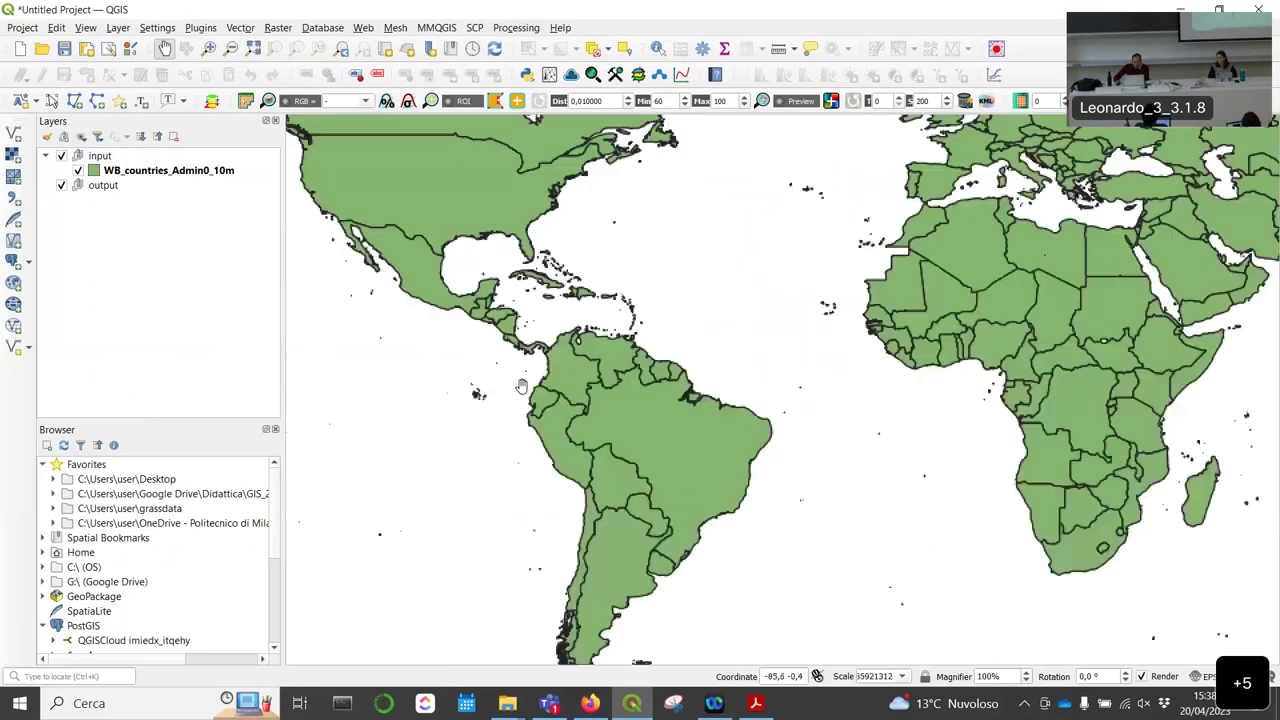
# Step: Switch to Firefox and read the case study's instructions on adding the shapefile, selecting Suriname and saving it as a new shapefile
pyautogui.scroll(1, 521, 387)
pyautogui.moveTo(811, 286); pyautogui.dragTo(741, 271)
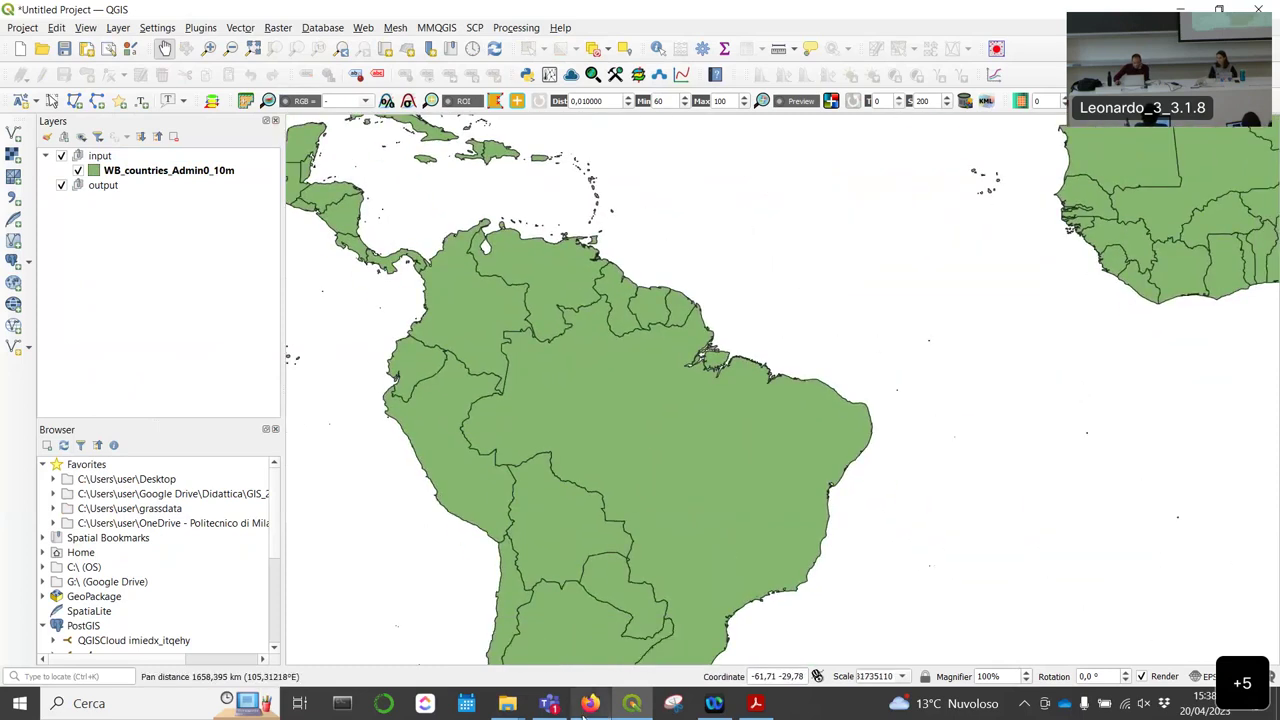
pyautogui.click(590, 703)
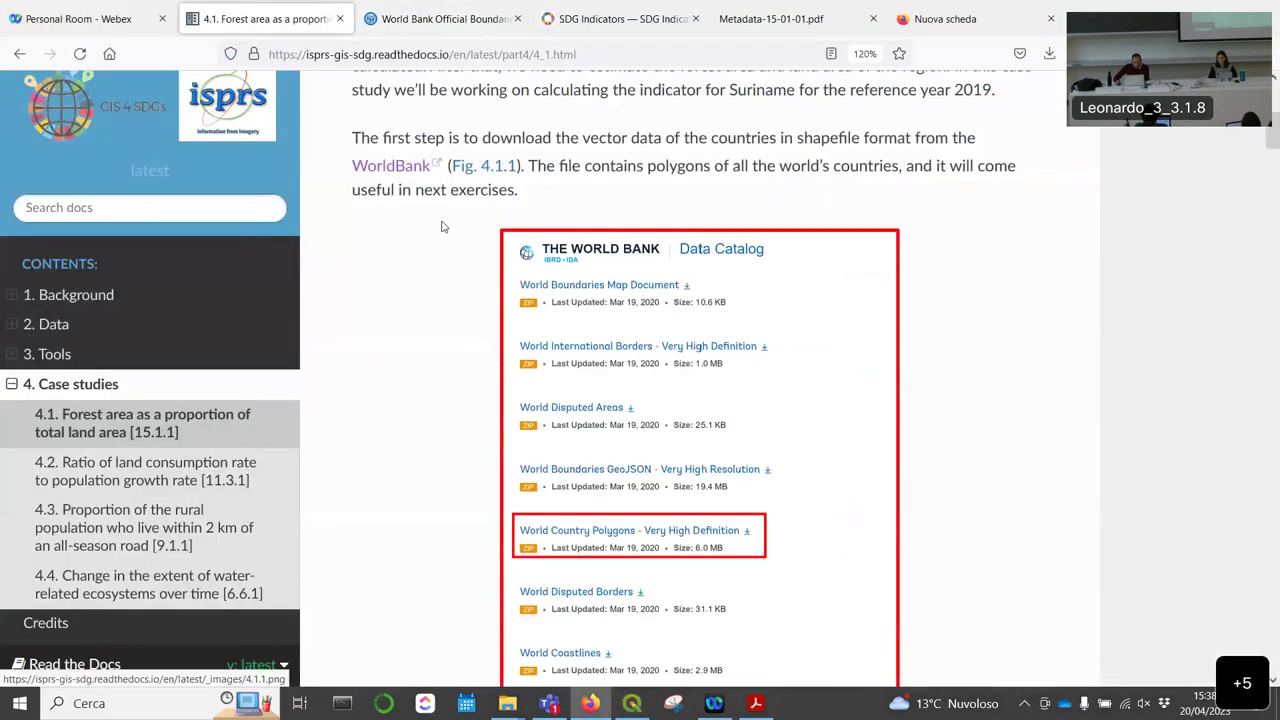
pyautogui.scroll(-5, 795, 222)
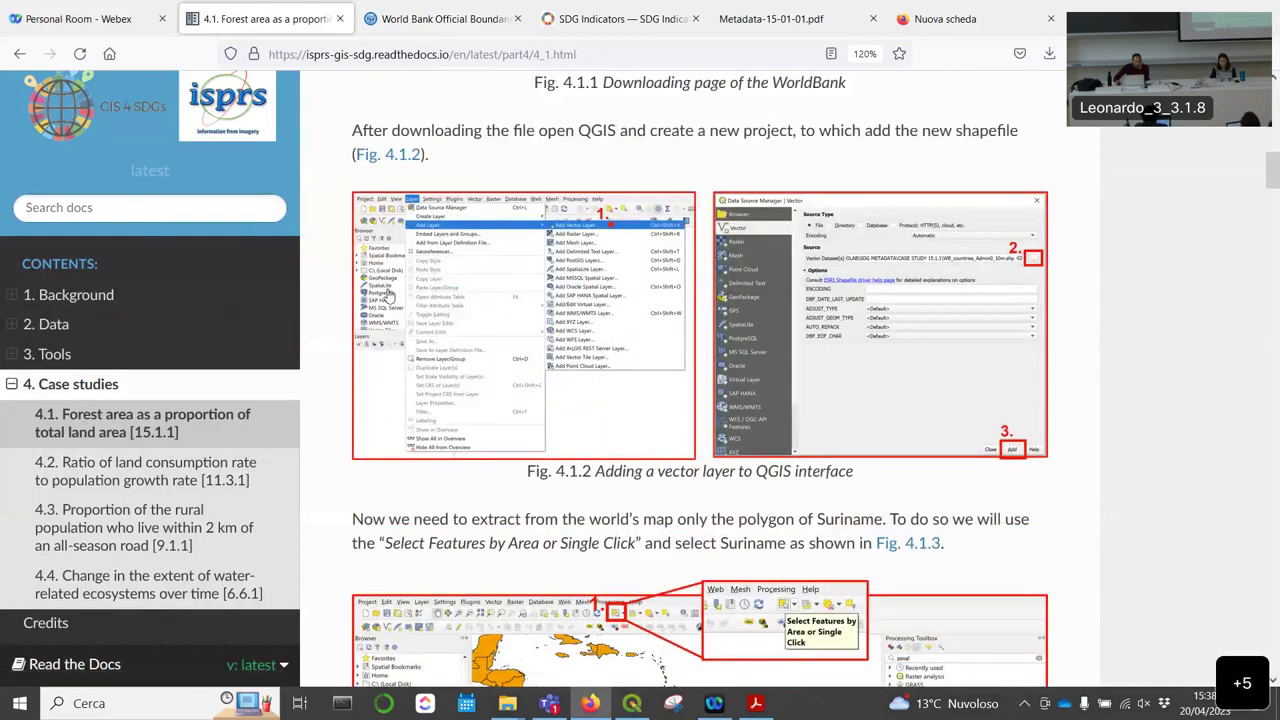
pyautogui.scroll(-1, 1103, 375)
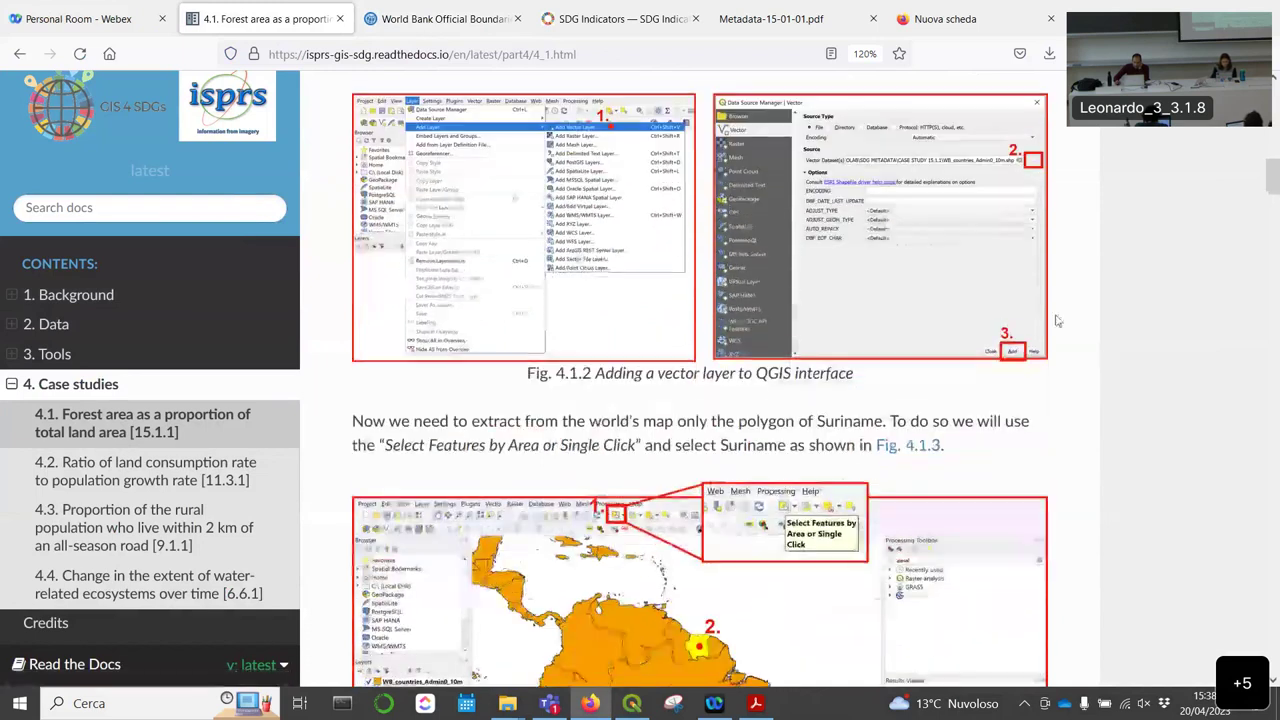
pyautogui.scroll(2, 700, 234)
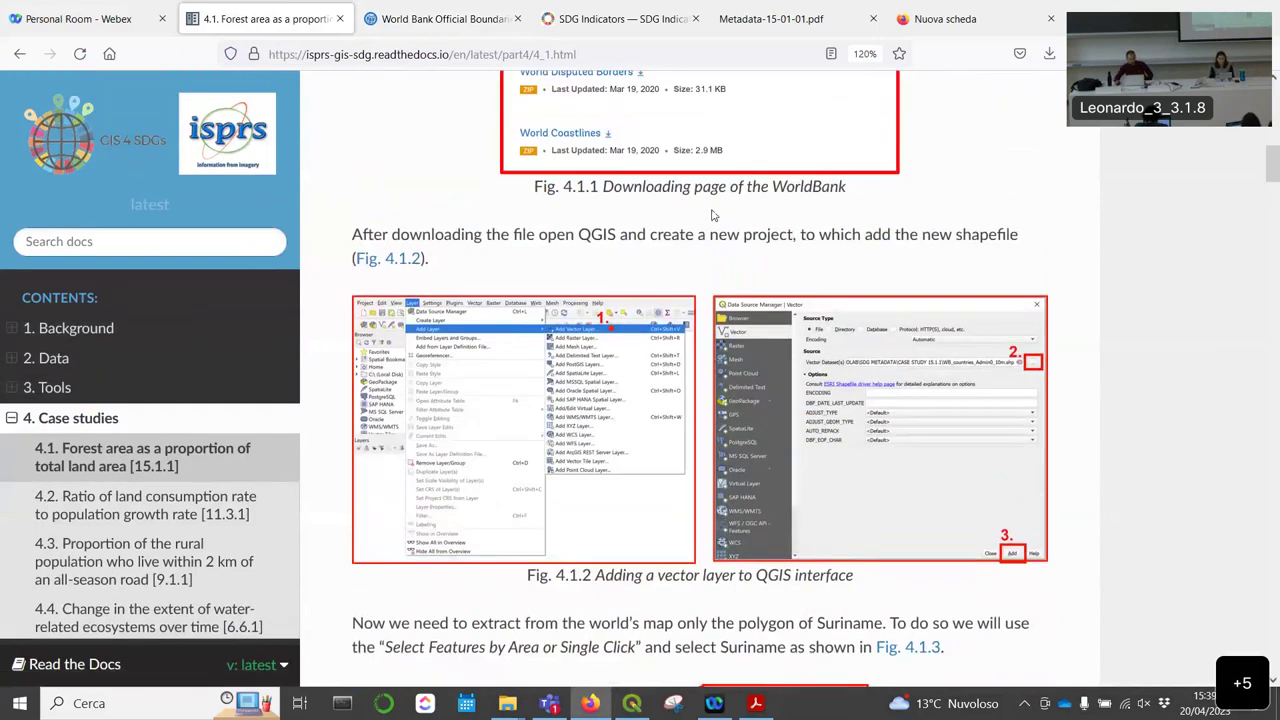
pyautogui.scroll(-1, 713, 215)
pyautogui.scroll(-2, 707, 213)
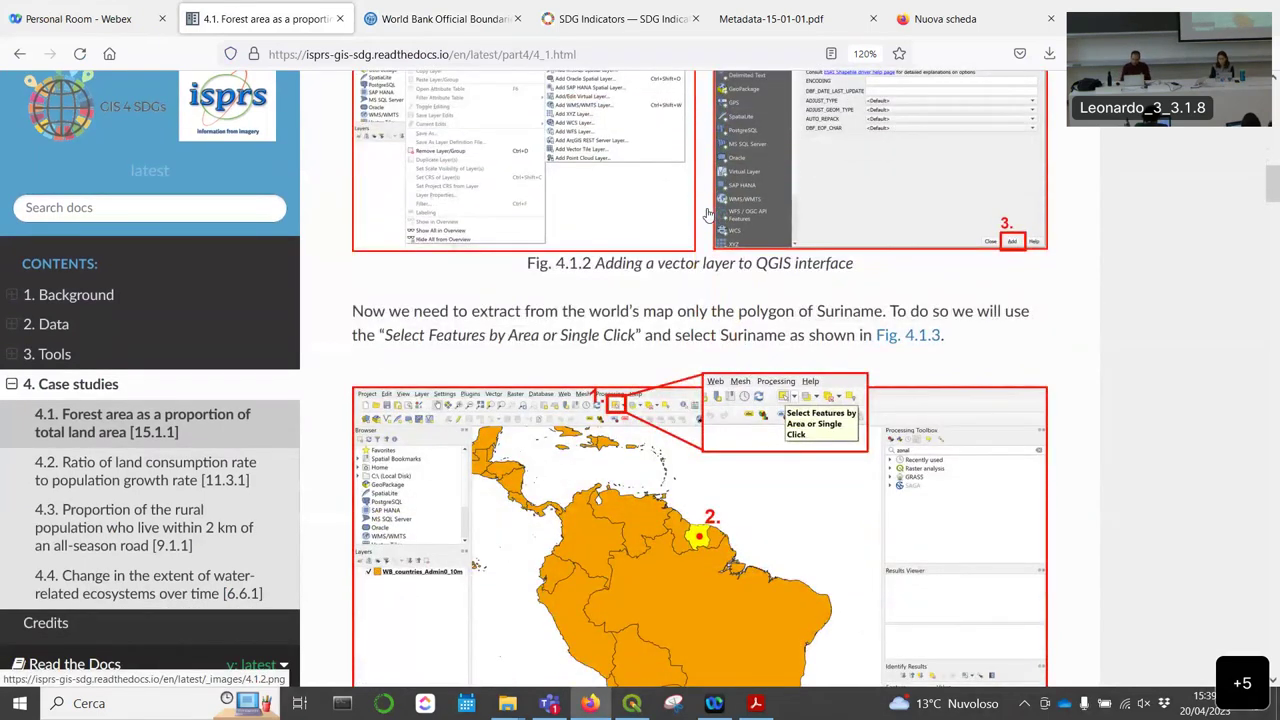
pyautogui.scroll(-2, 706, 215)
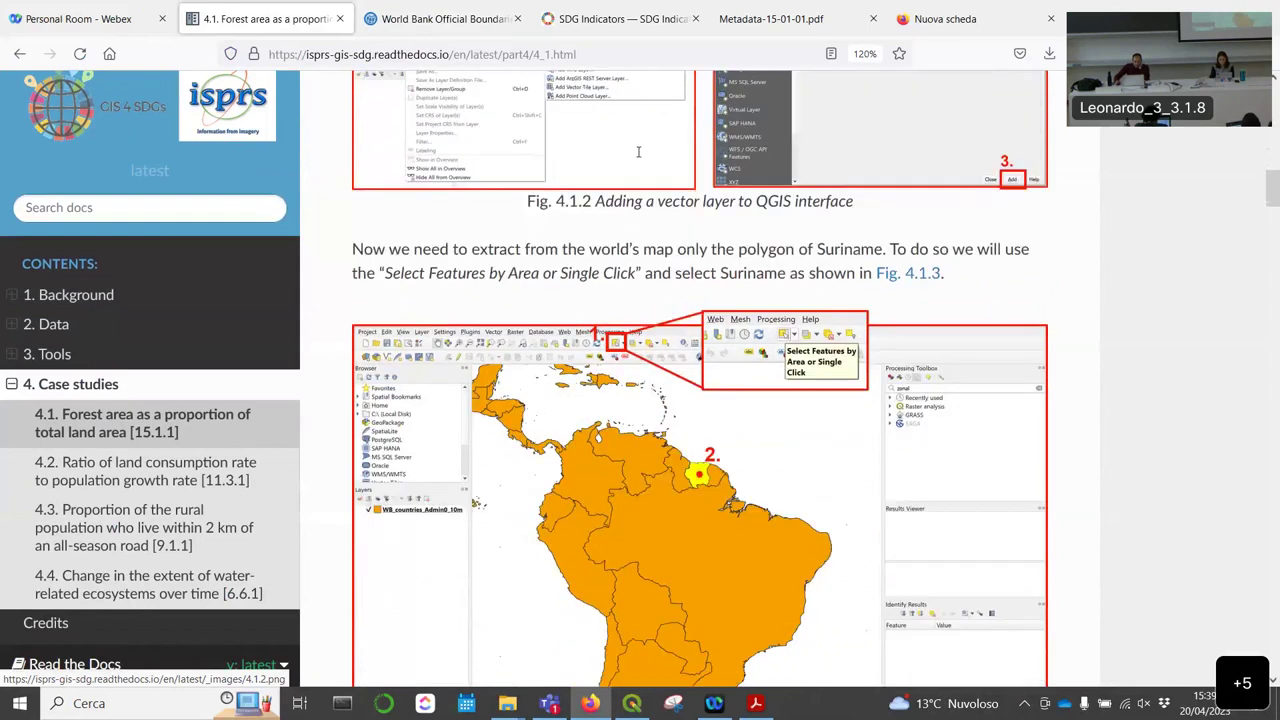
pyautogui.scroll(-1, 711, 281)
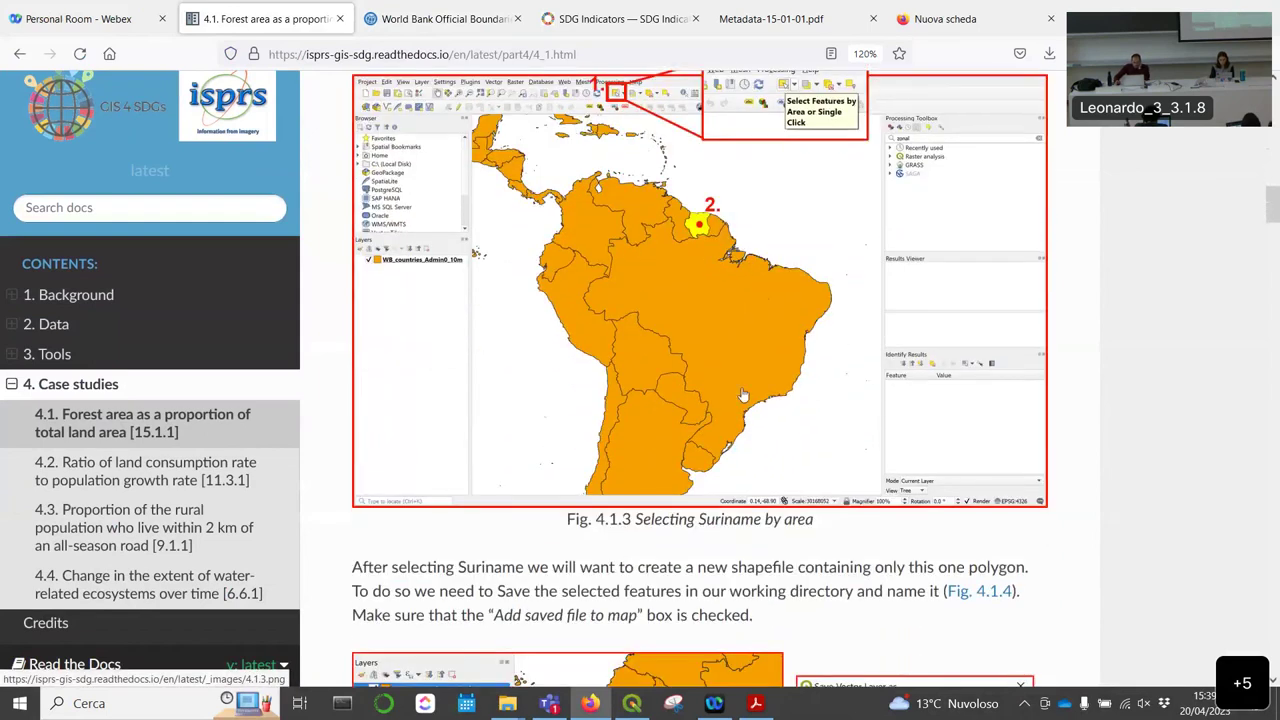
pyautogui.moveTo(460, 567); pyautogui.dragTo(526, 567)
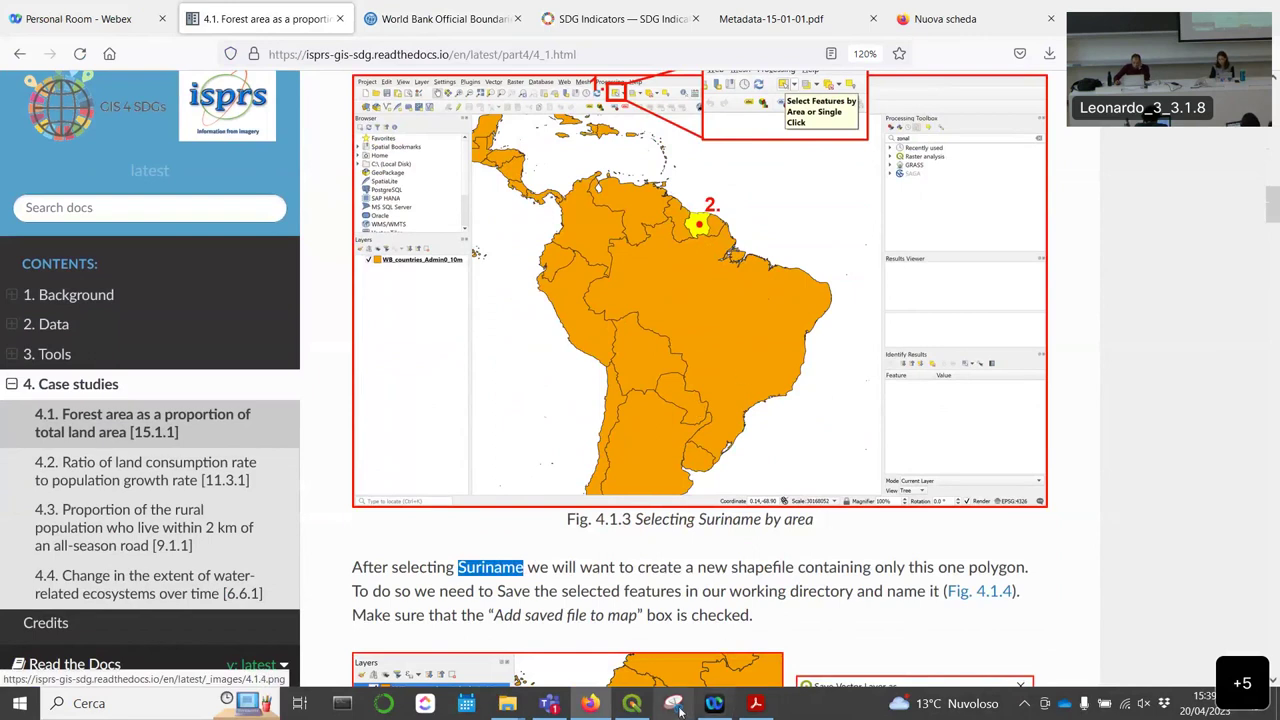
# Step: Switch to QGIS, open the attribute table of WB_countries_Admin0_10m in a wider window, and sort it by NAME_EN
pyautogui.click(634, 704)
pyautogui.scroll(2, 667, 318)
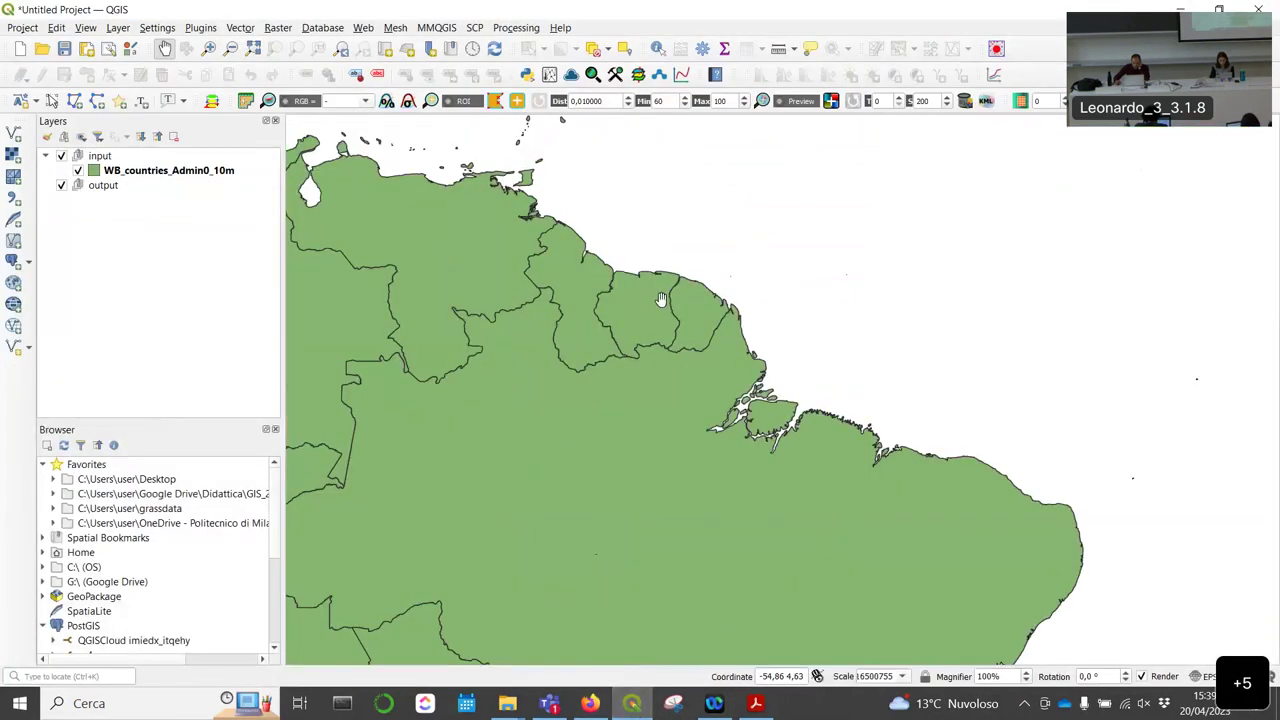
pyautogui.rightClick(138, 173)
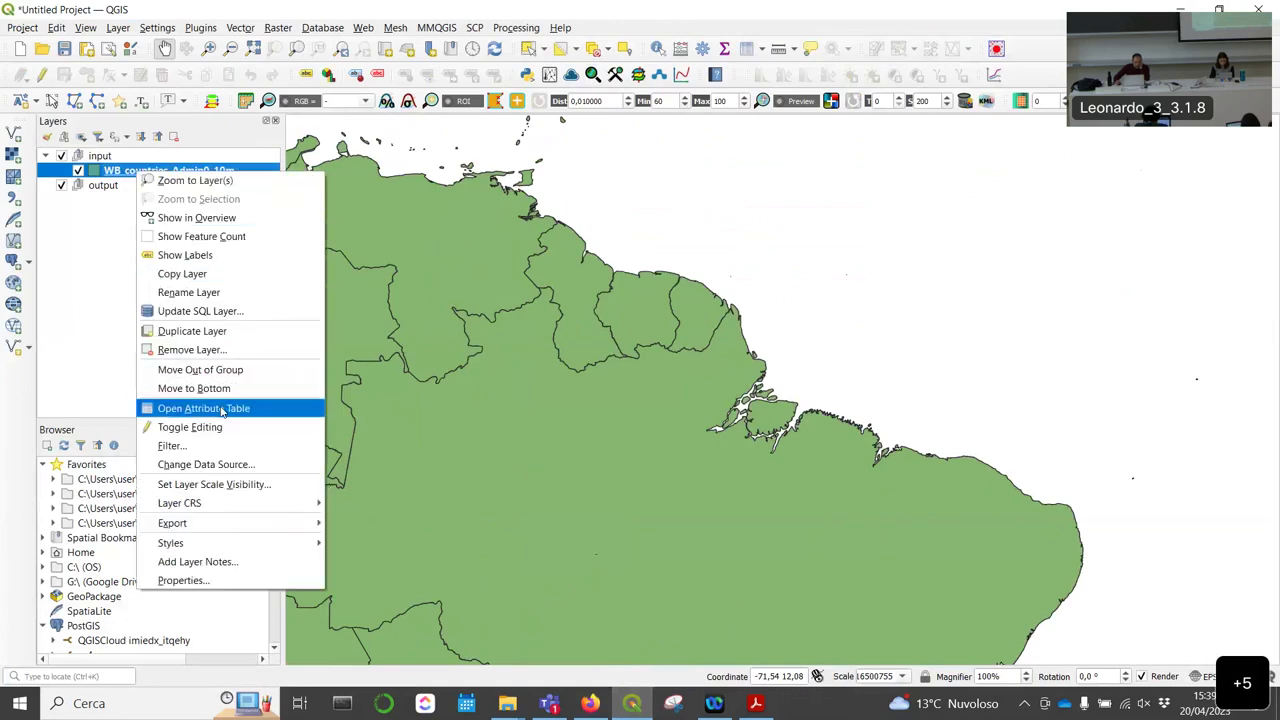
pyautogui.click(222, 409)
pyautogui.moveTo(323, 578); pyautogui.dragTo(597, 571)
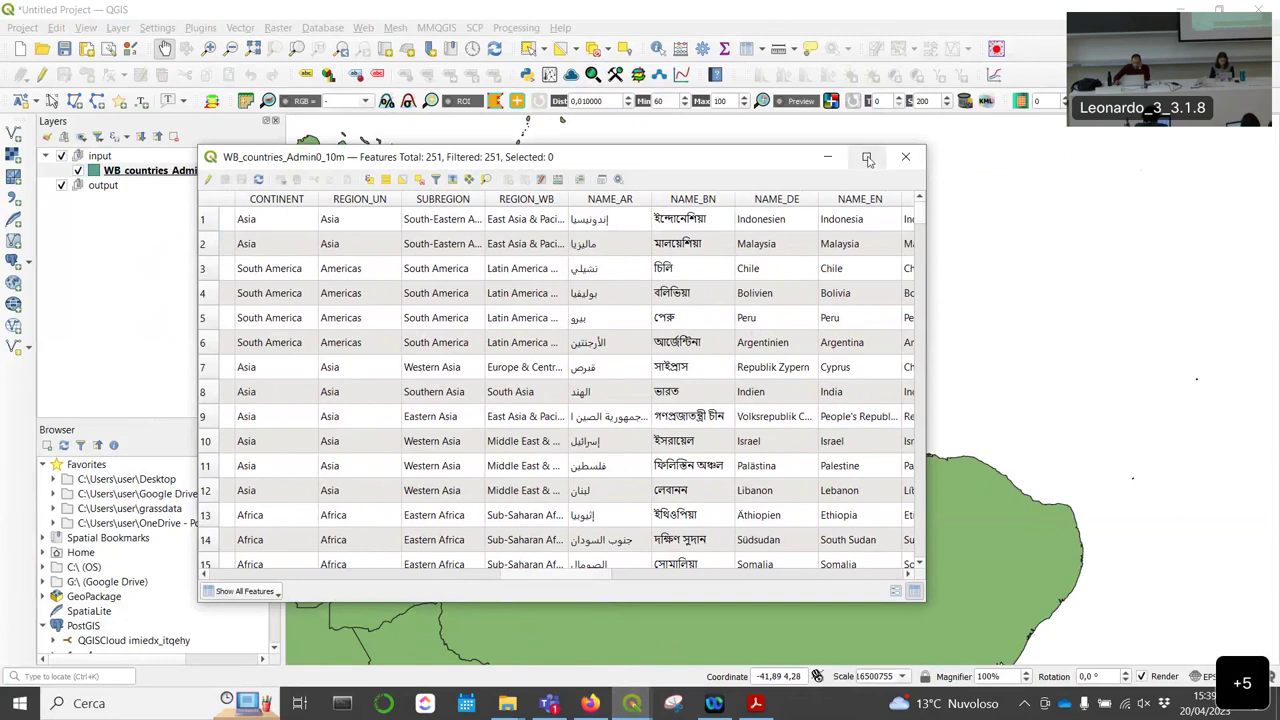
pyautogui.click(872, 204)
pyautogui.moveTo(928, 218); pyautogui.dragTo(1145, 218)
# Step: Find Suriname in the NAME_EN column in ascending order, select its row, and minimize the attribute table
pyautogui.scroll(-3, 914, 297)
pyautogui.scroll(-6, 914, 297)
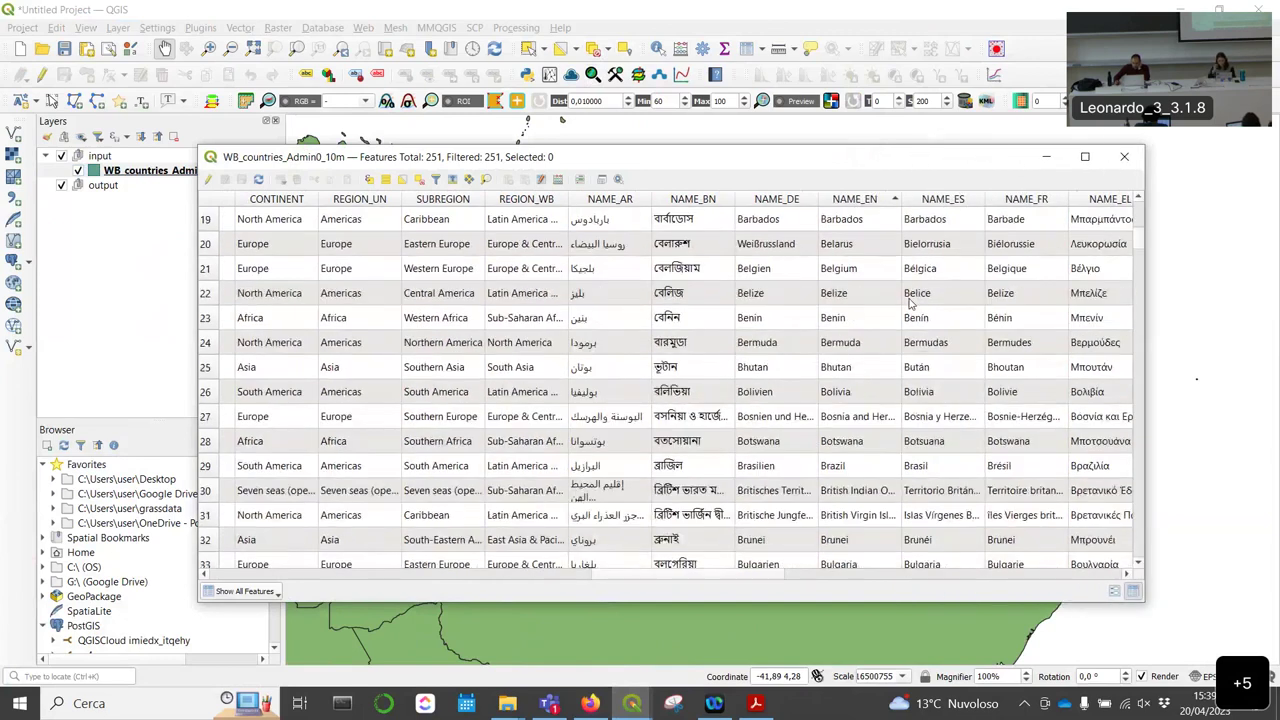
pyautogui.click(880, 200)
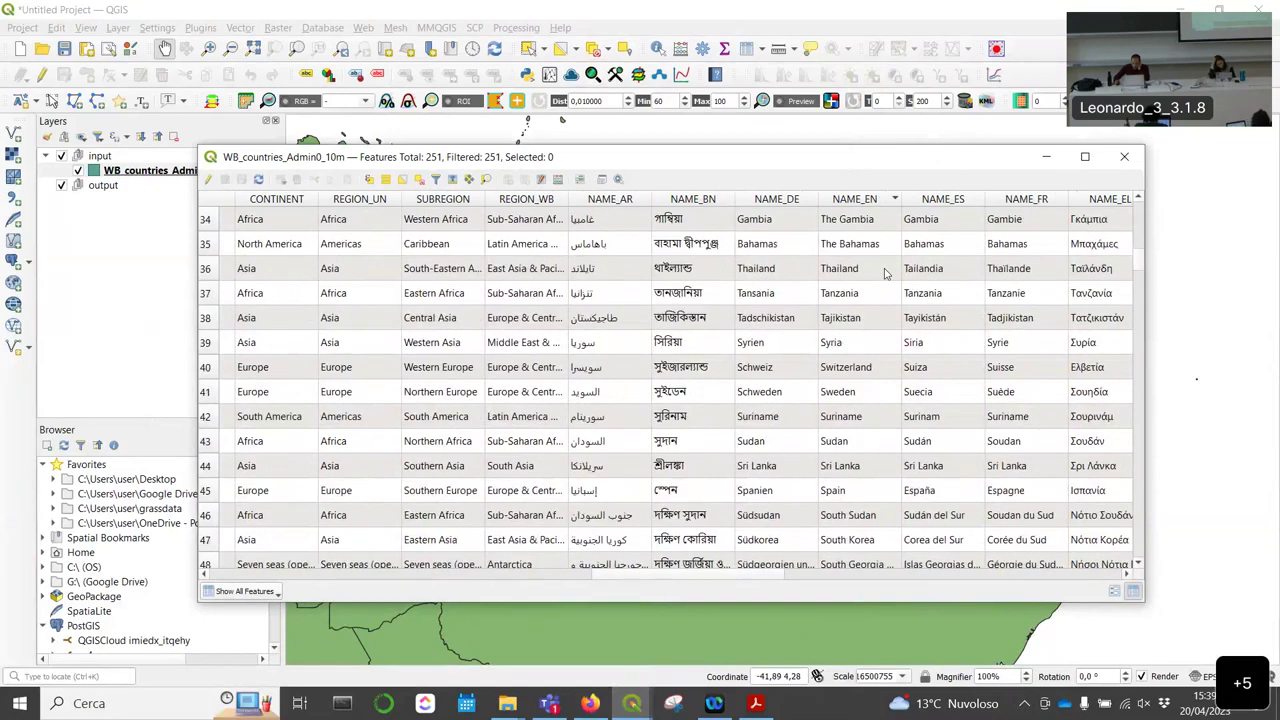
pyautogui.scroll(10, 882, 252)
pyautogui.click(882, 200)
pyautogui.scroll(-15, 884, 255)
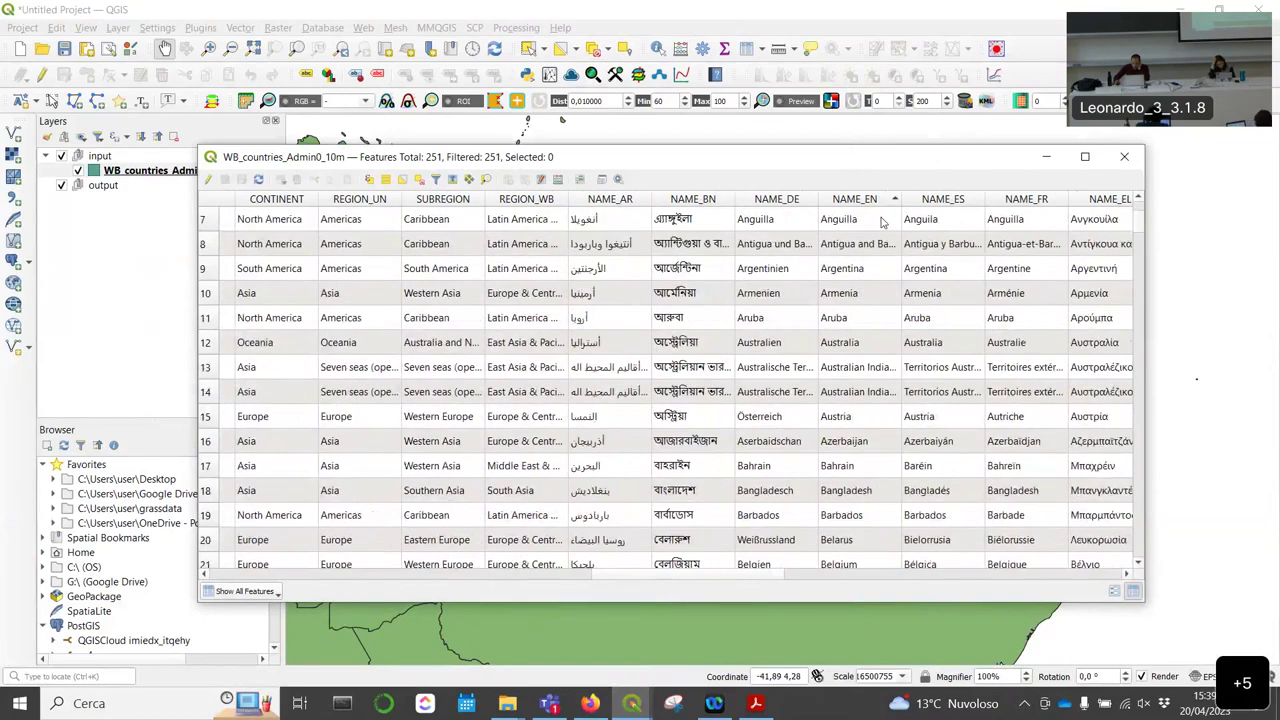
pyautogui.scroll(-20, 884, 255)
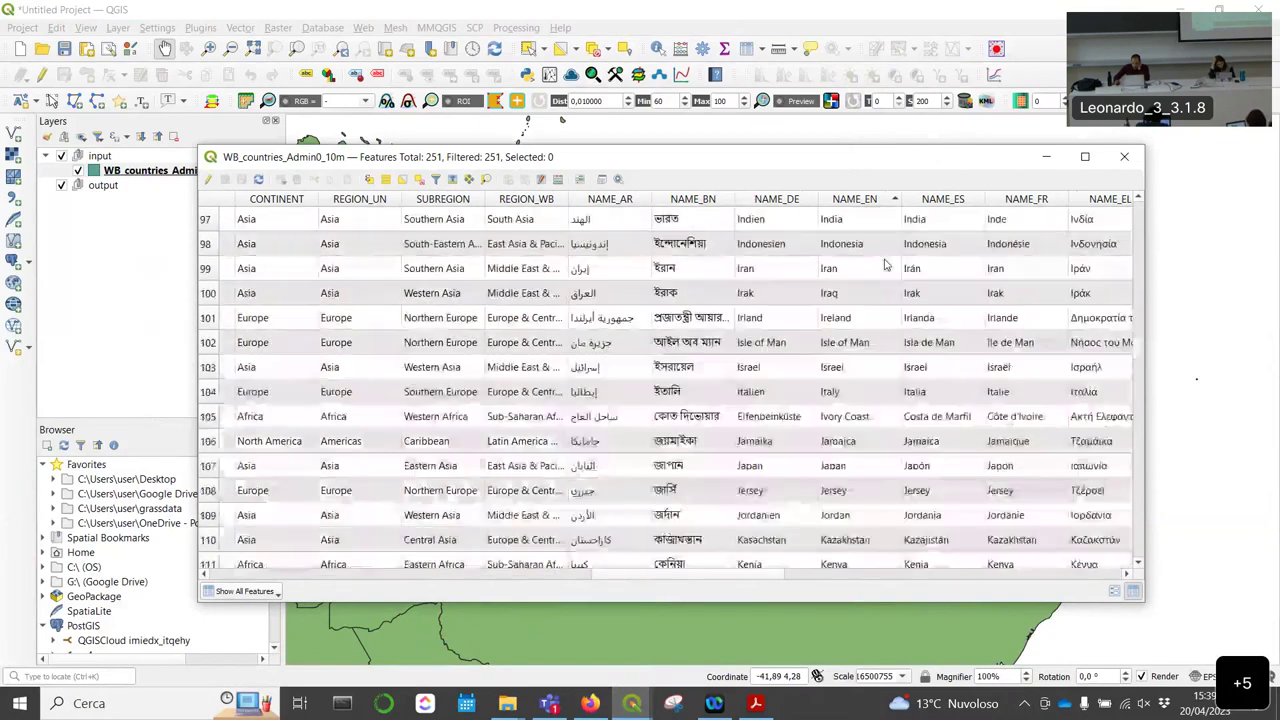
pyautogui.scroll(-16, 884, 264)
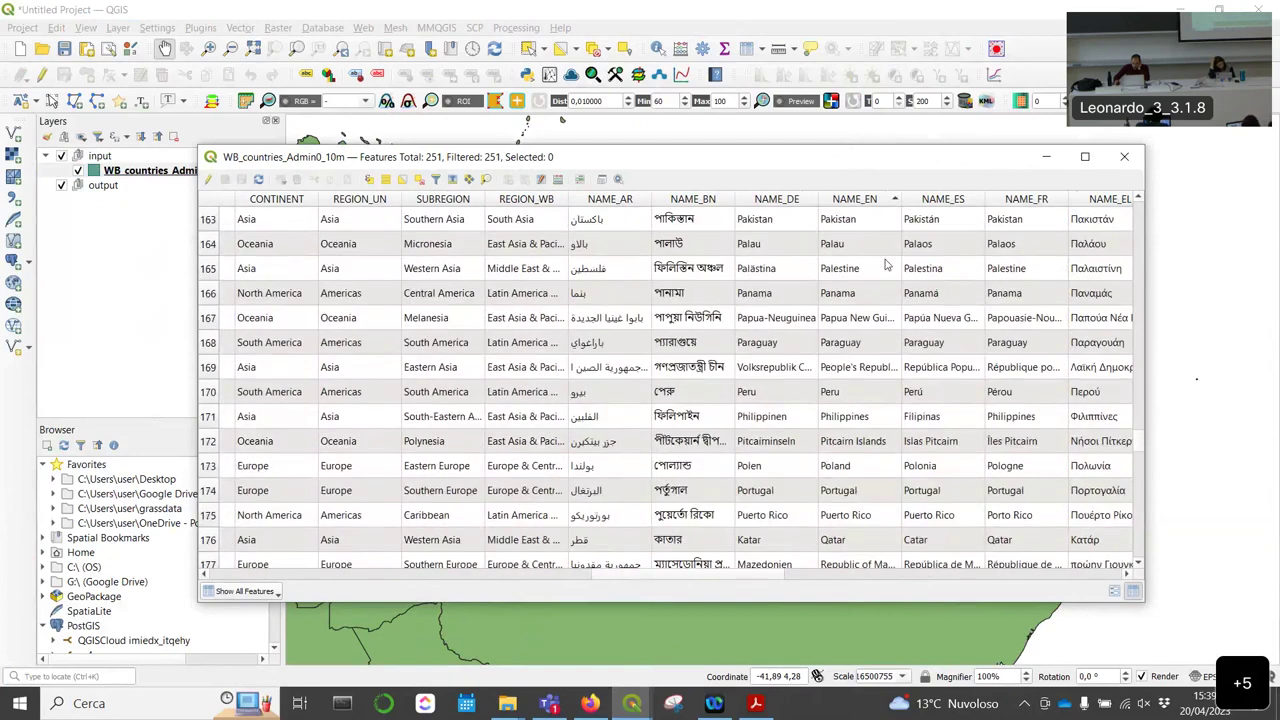
pyautogui.scroll(-7, 885, 264)
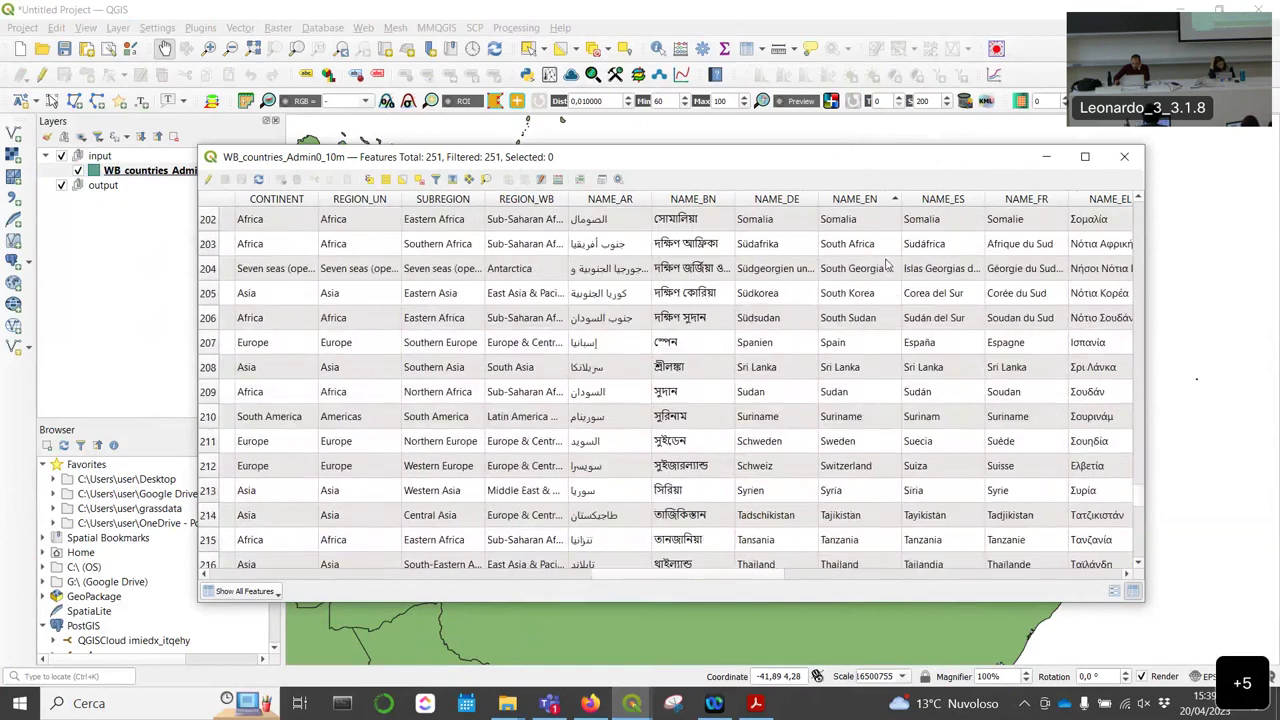
pyautogui.scroll(-2, 885, 268)
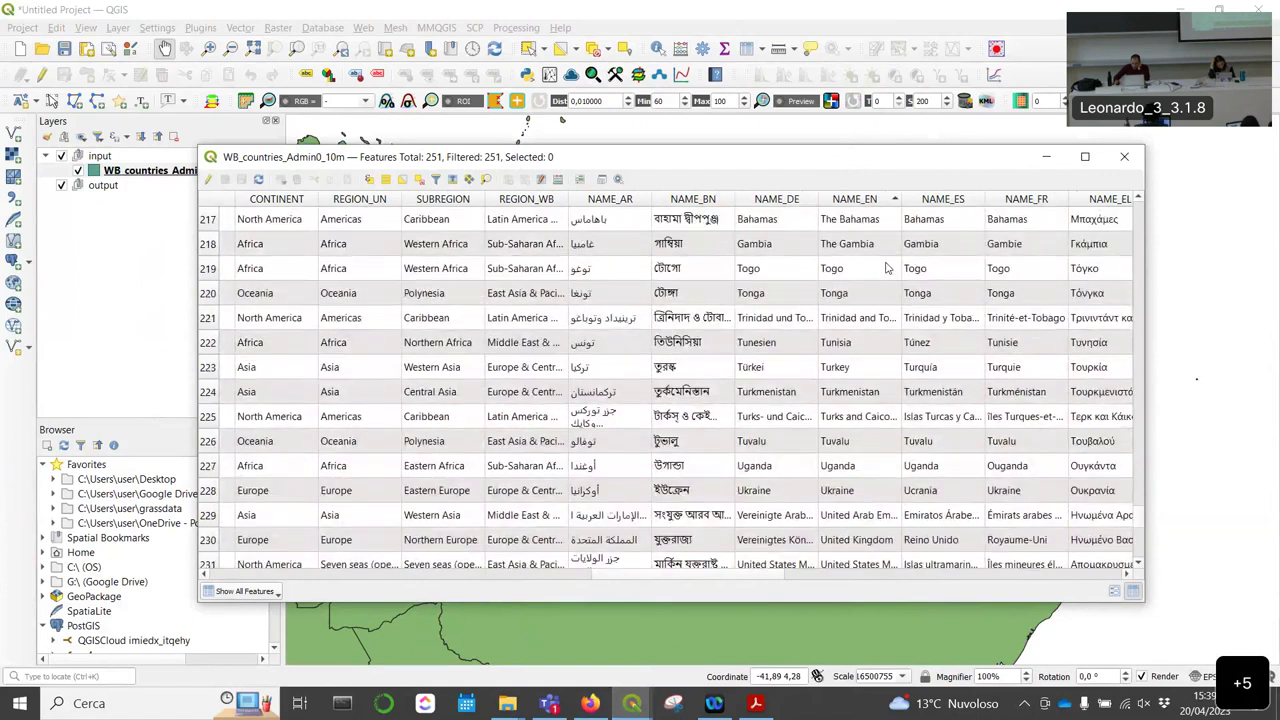
pyautogui.scroll(5, 885, 268)
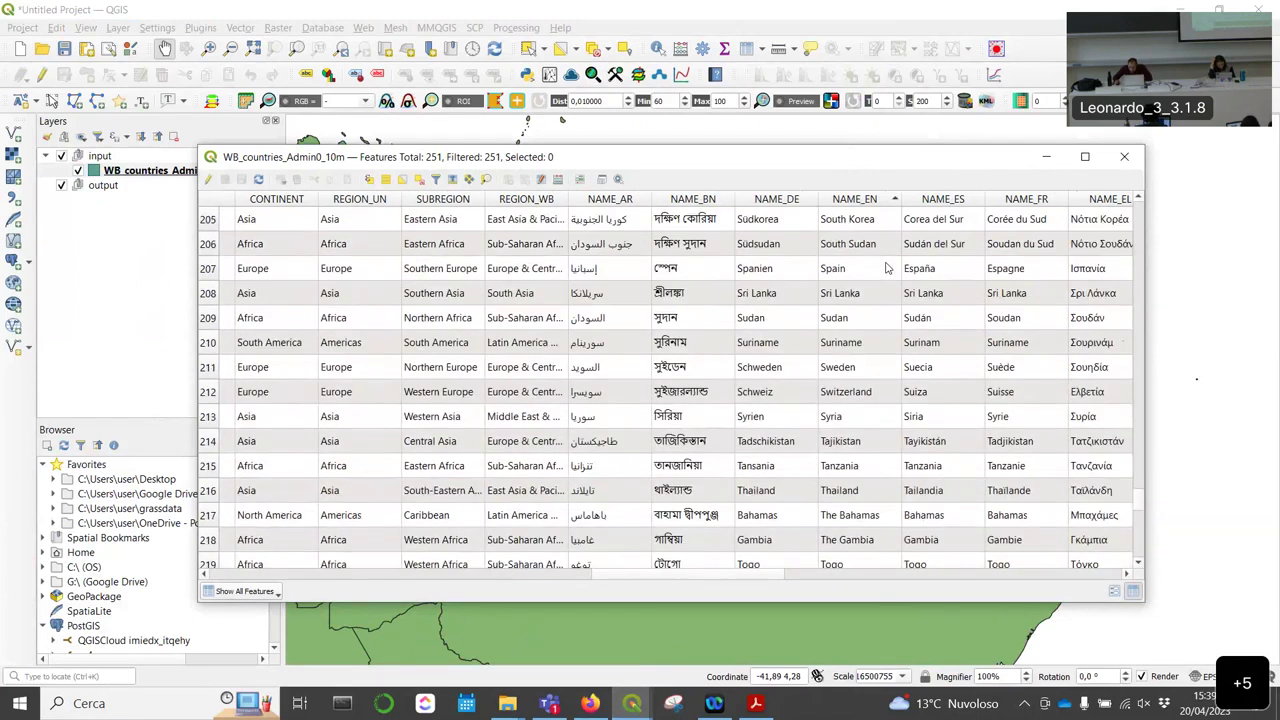
pyautogui.scroll(2, 885, 268)
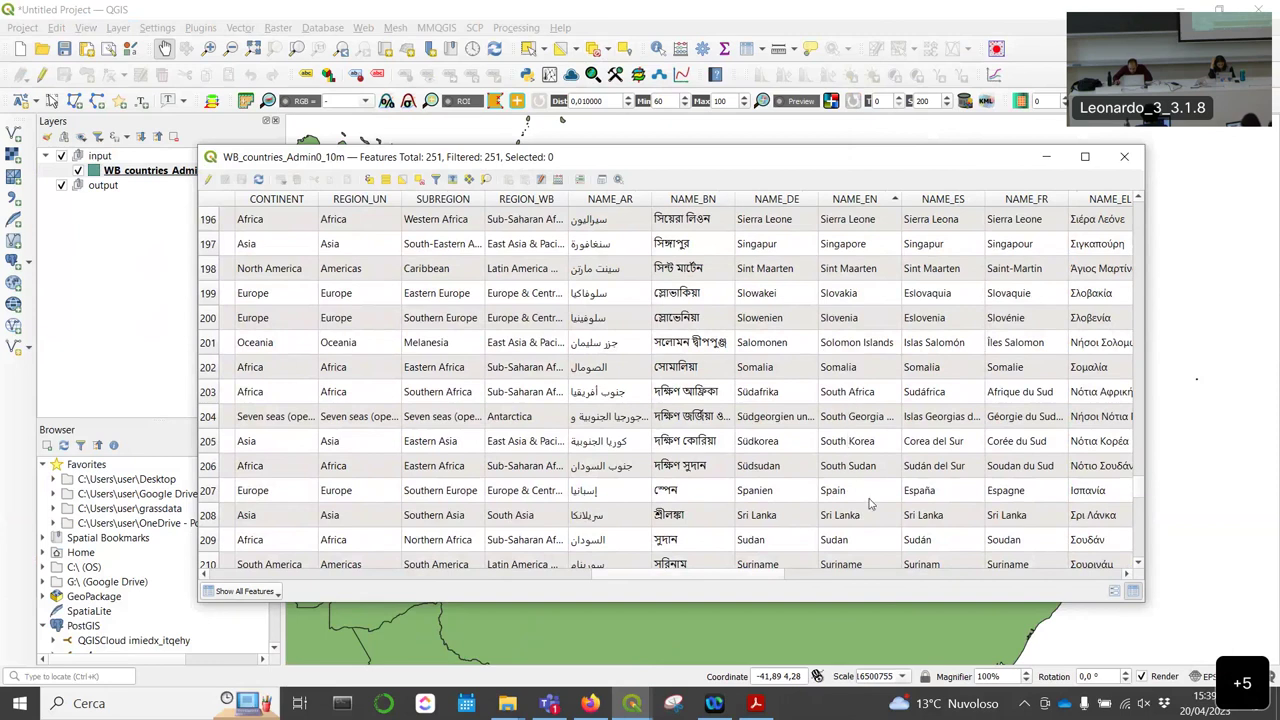
pyautogui.scroll(-1, 865, 400)
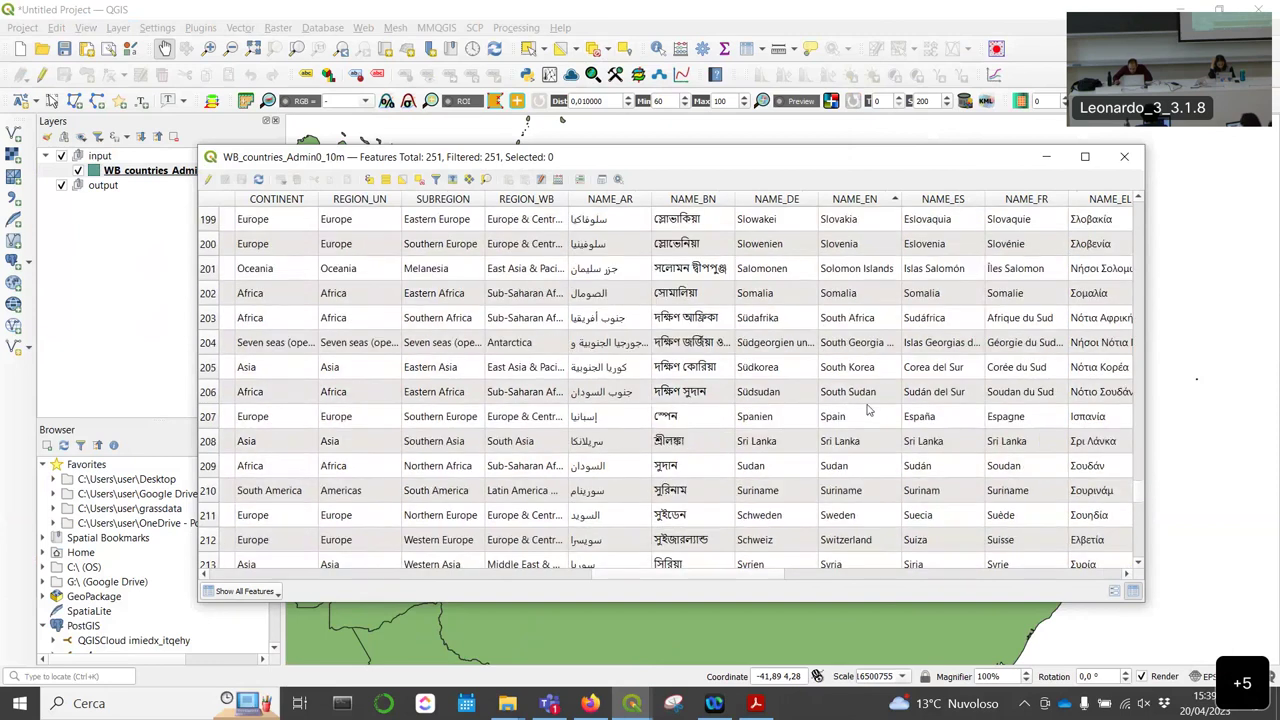
pyautogui.click(207, 490)
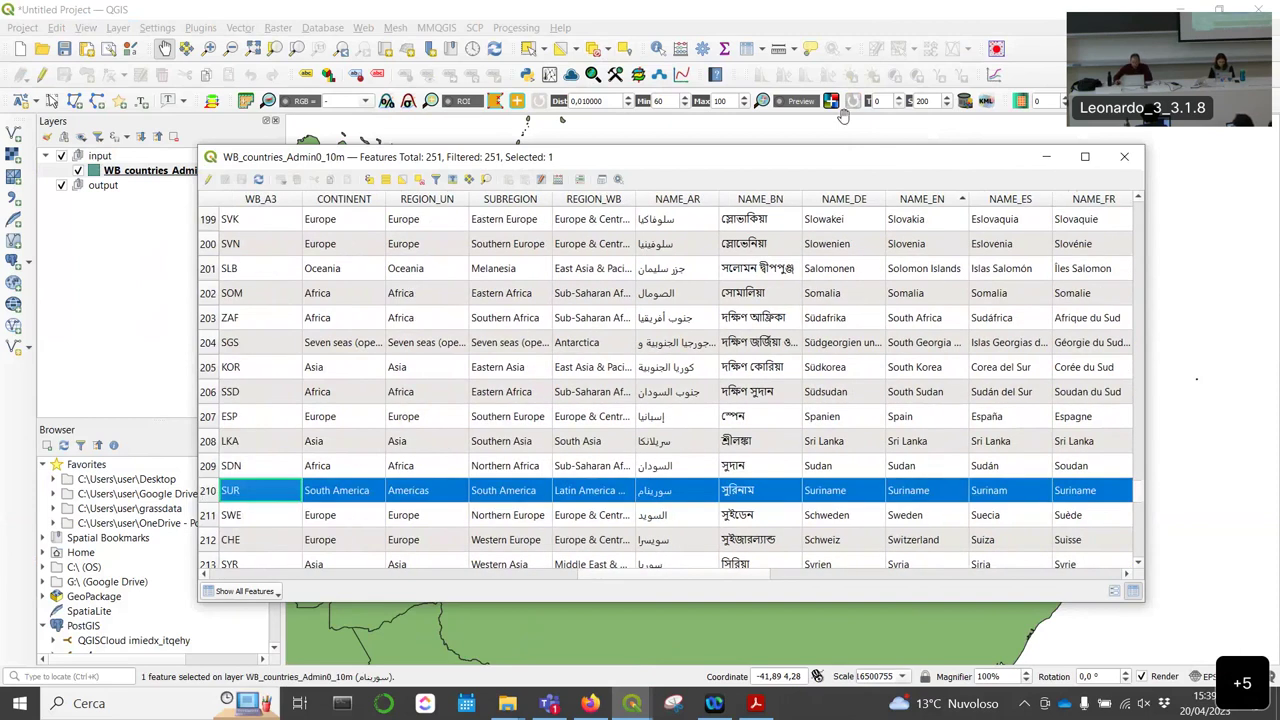
pyautogui.click(1046, 158)
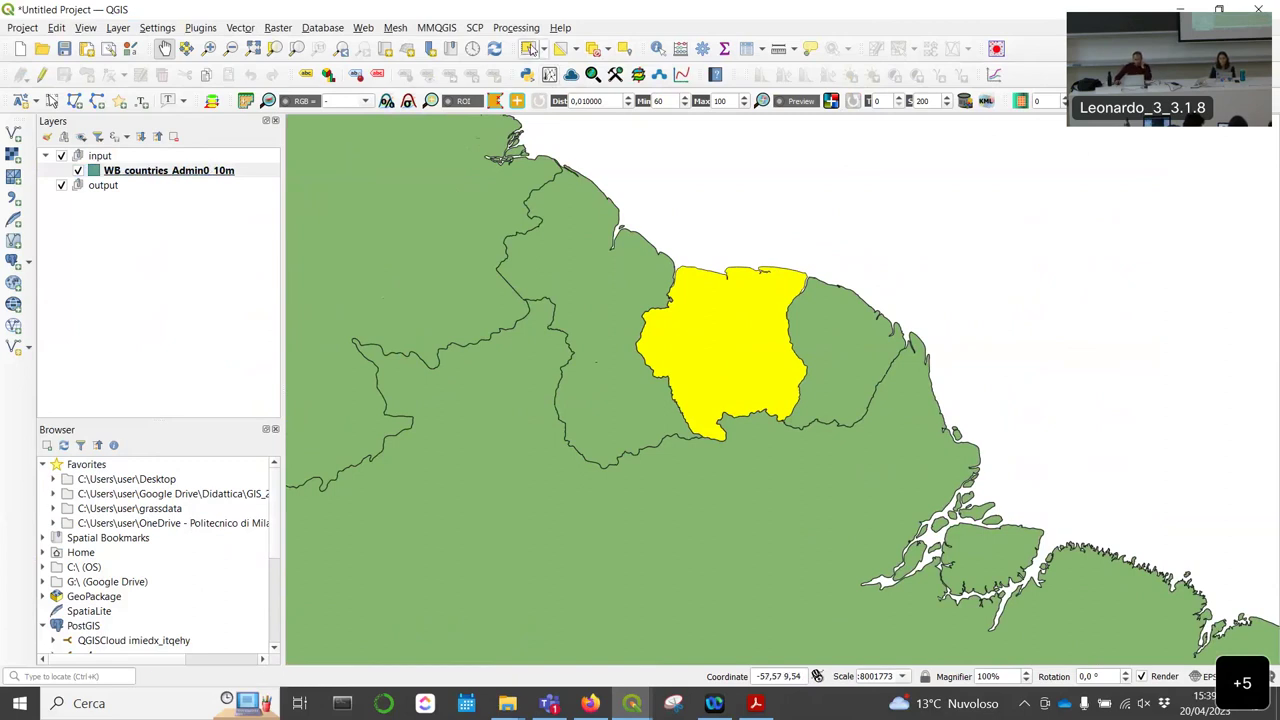
# Step: Start exporting only the selected features of WB_countries_Admin0_10m to a new file
pyautogui.rightClick(148, 170)
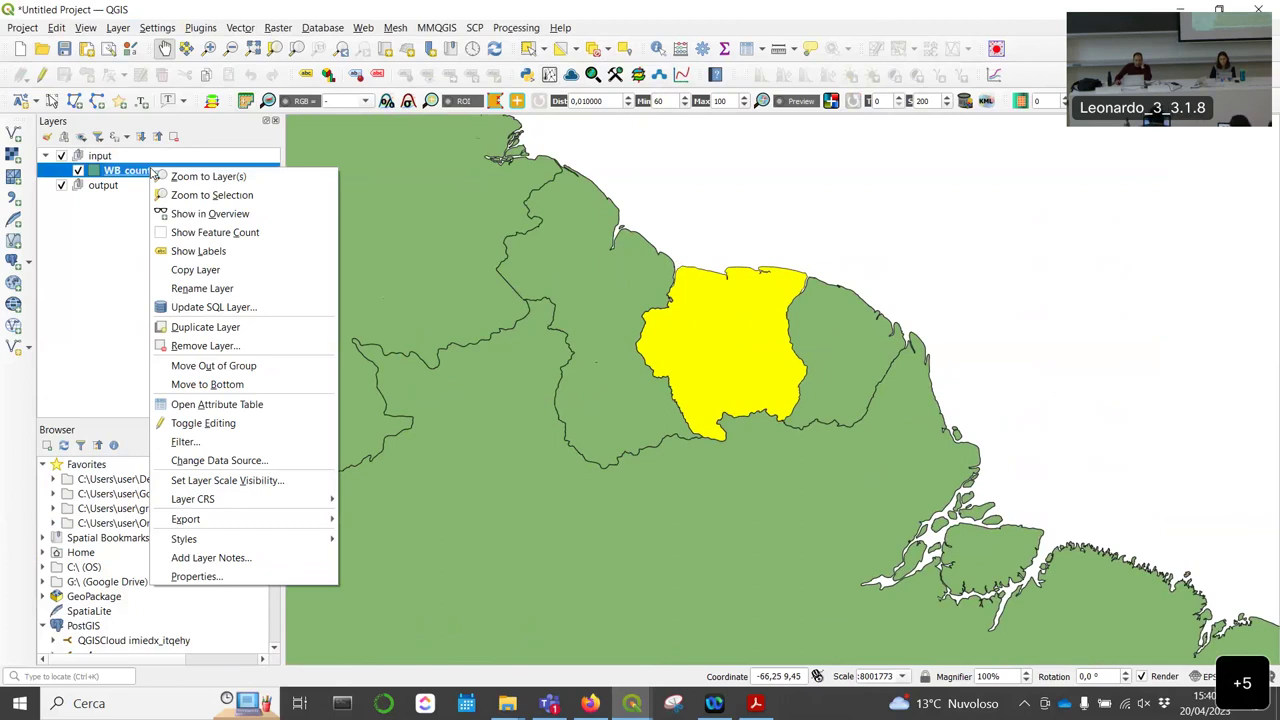
pyautogui.moveTo(285, 521)
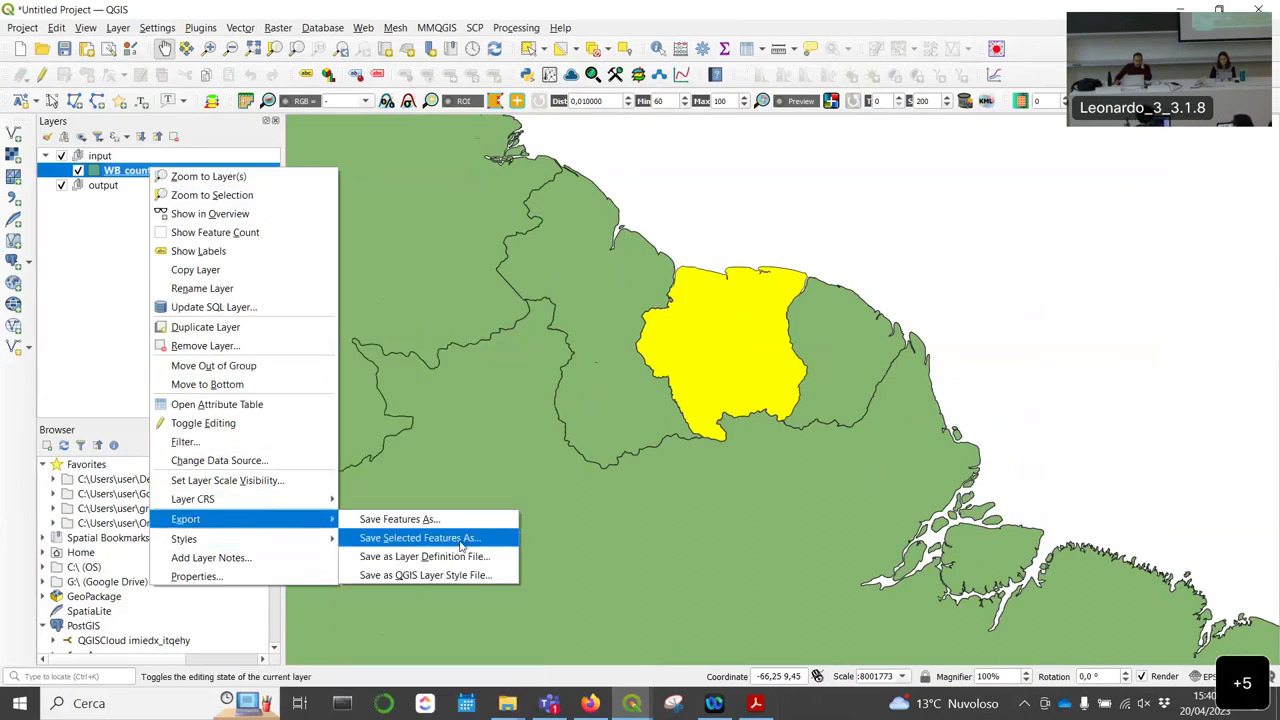
pyautogui.click(462, 541)
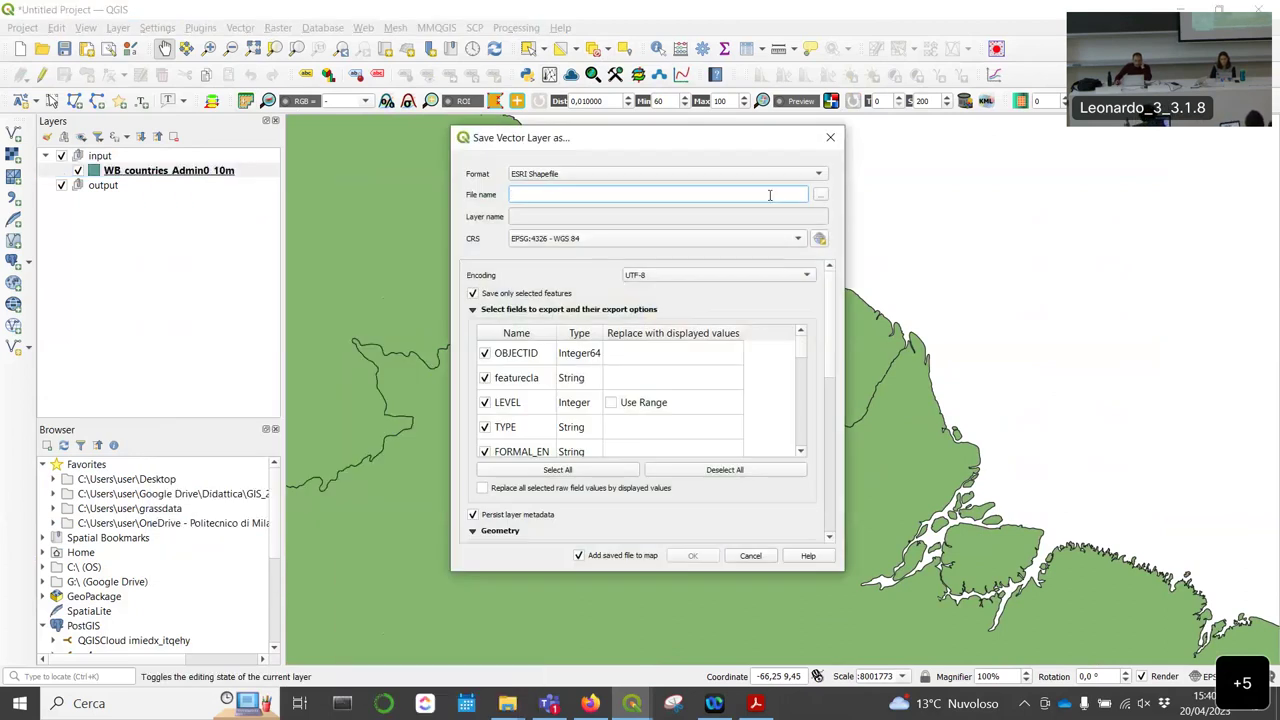
pyautogui.write('Suriname')
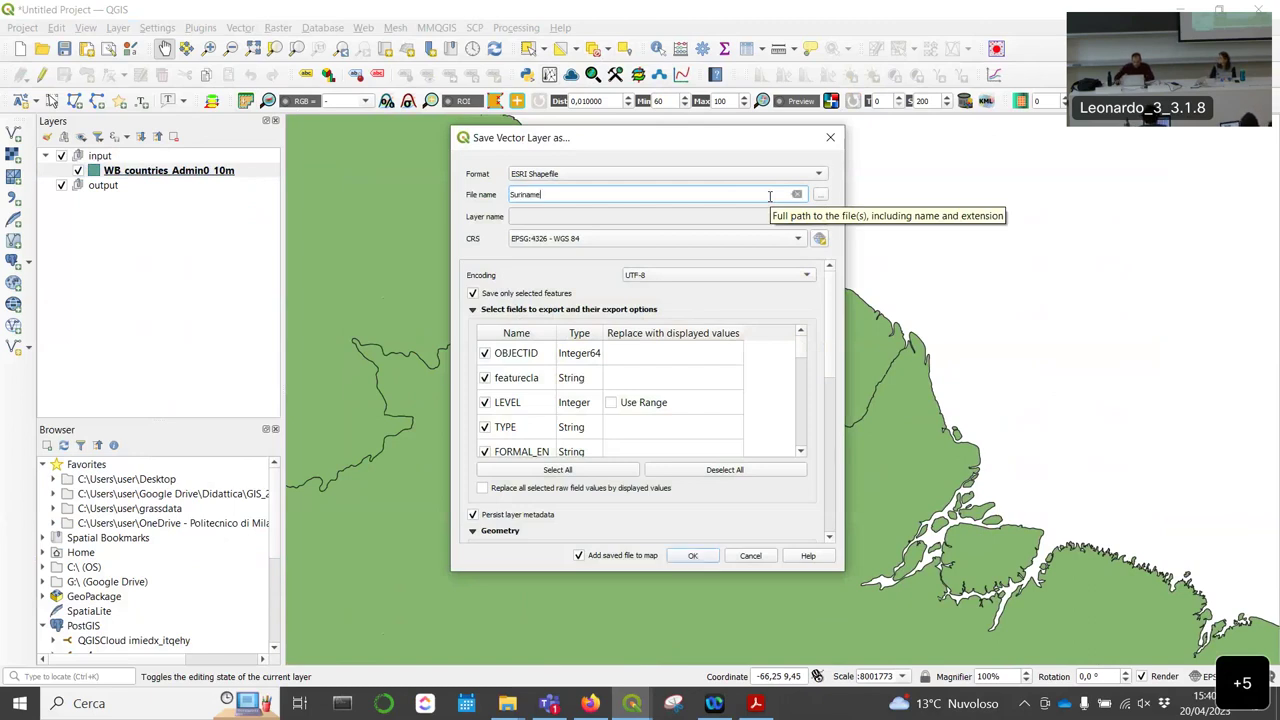
pyautogui.doubleClick(732, 197)
pyautogui.press('BackSpace')
# Step: Save the selected feature as the ESRI Shapefile Suriname.shp in the sdg15 output folder, overwriting the existing file
pyautogui.click(820, 195)
pyautogui.click(535, 192)
pyautogui.click(535, 192)
pyautogui.doubleClick(680, 289)
pyautogui.doubleClick(695, 296)
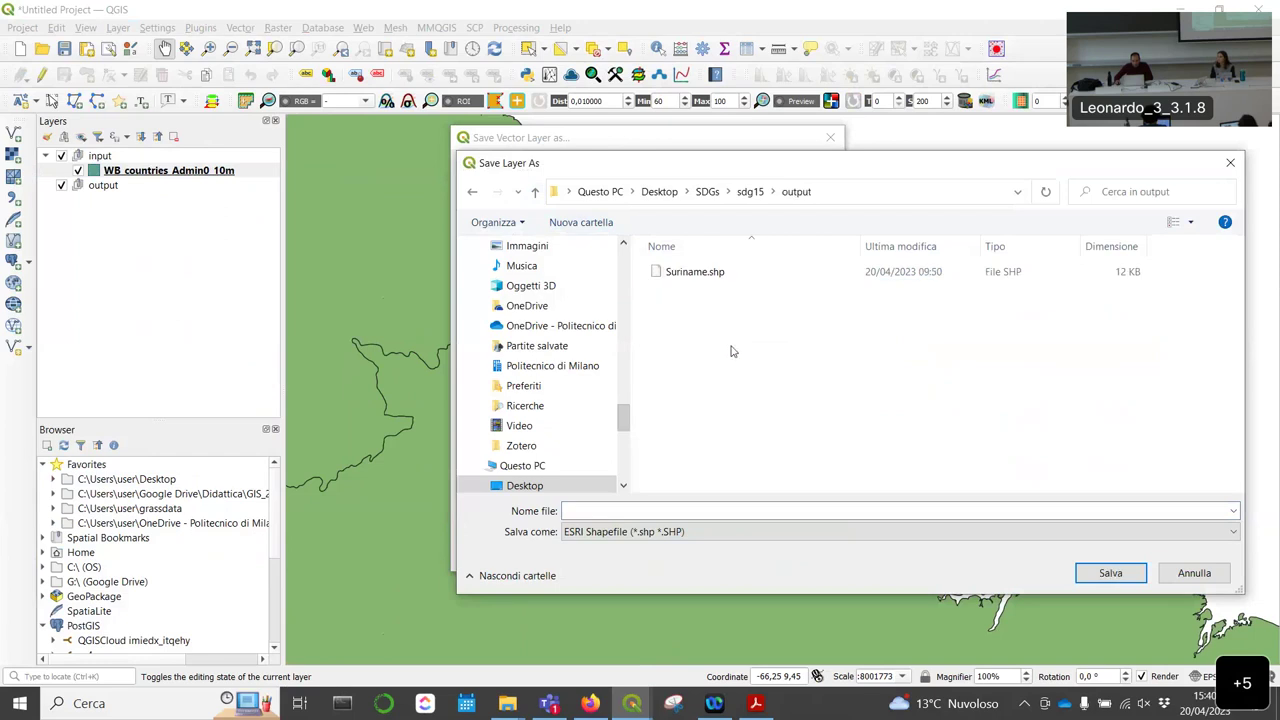
pyautogui.click(710, 280)
pyautogui.click(1106, 573)
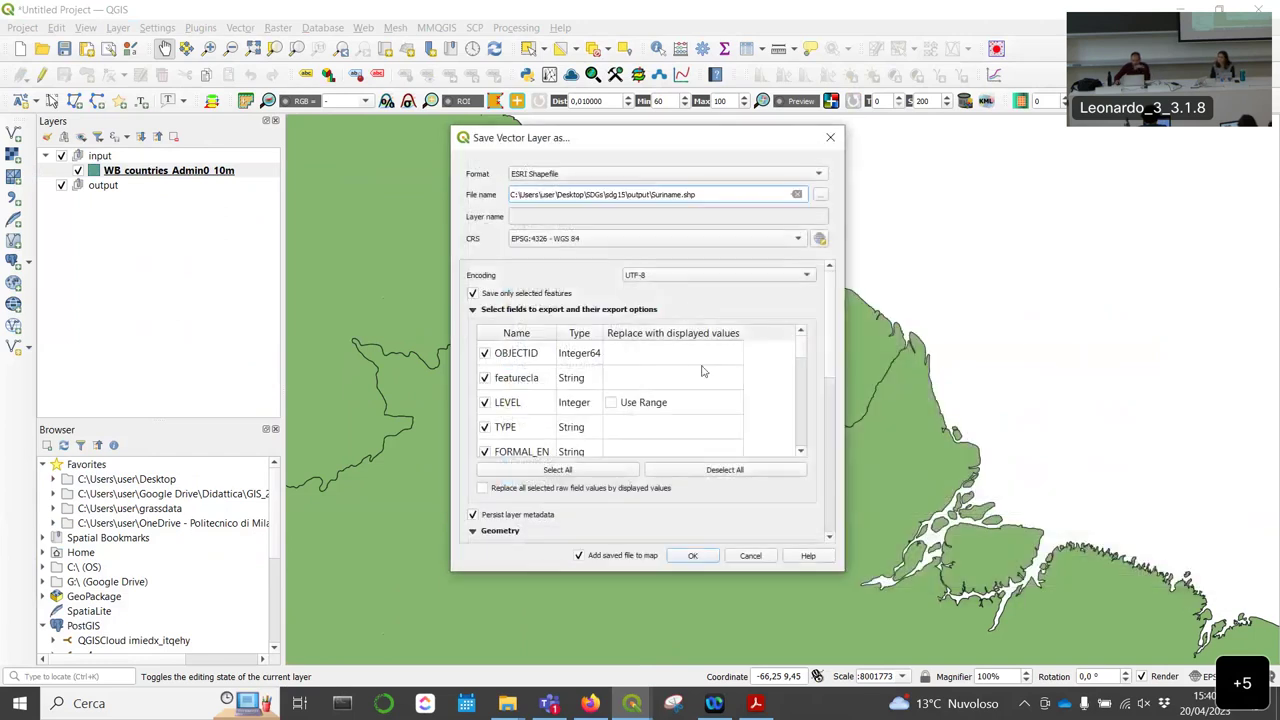
pyautogui.click(688, 558)
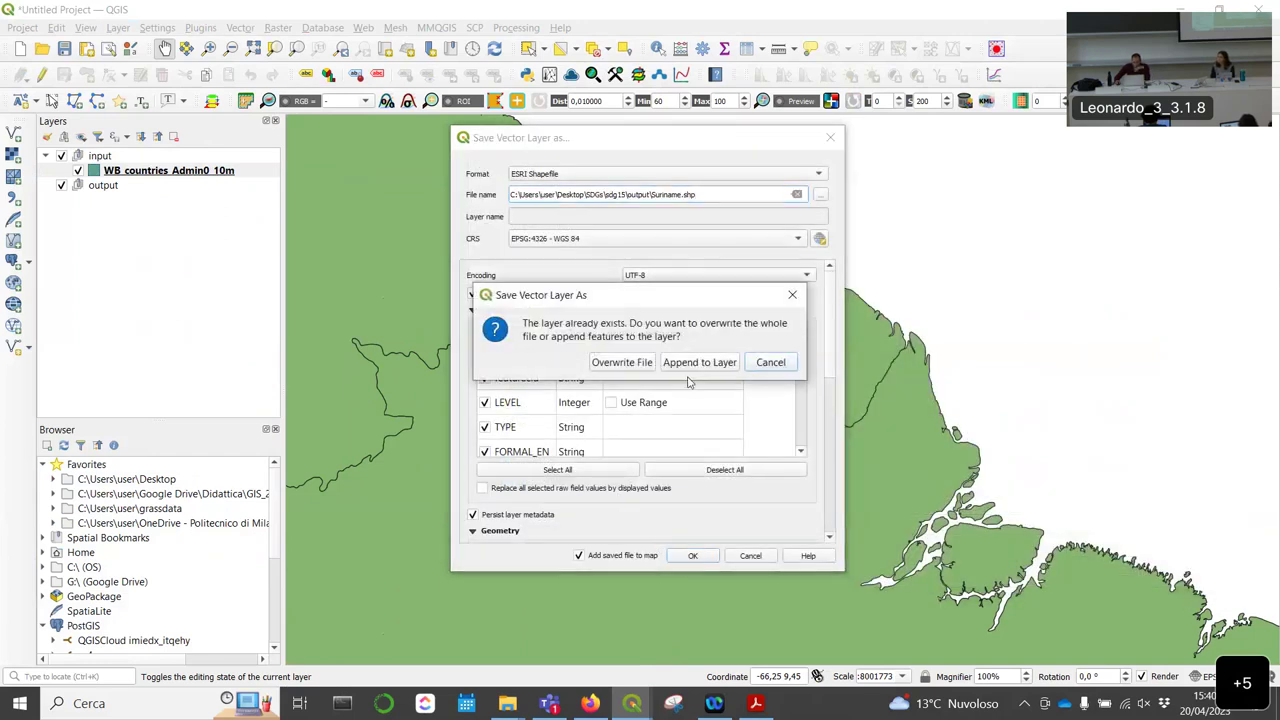
pyautogui.click(637, 366)
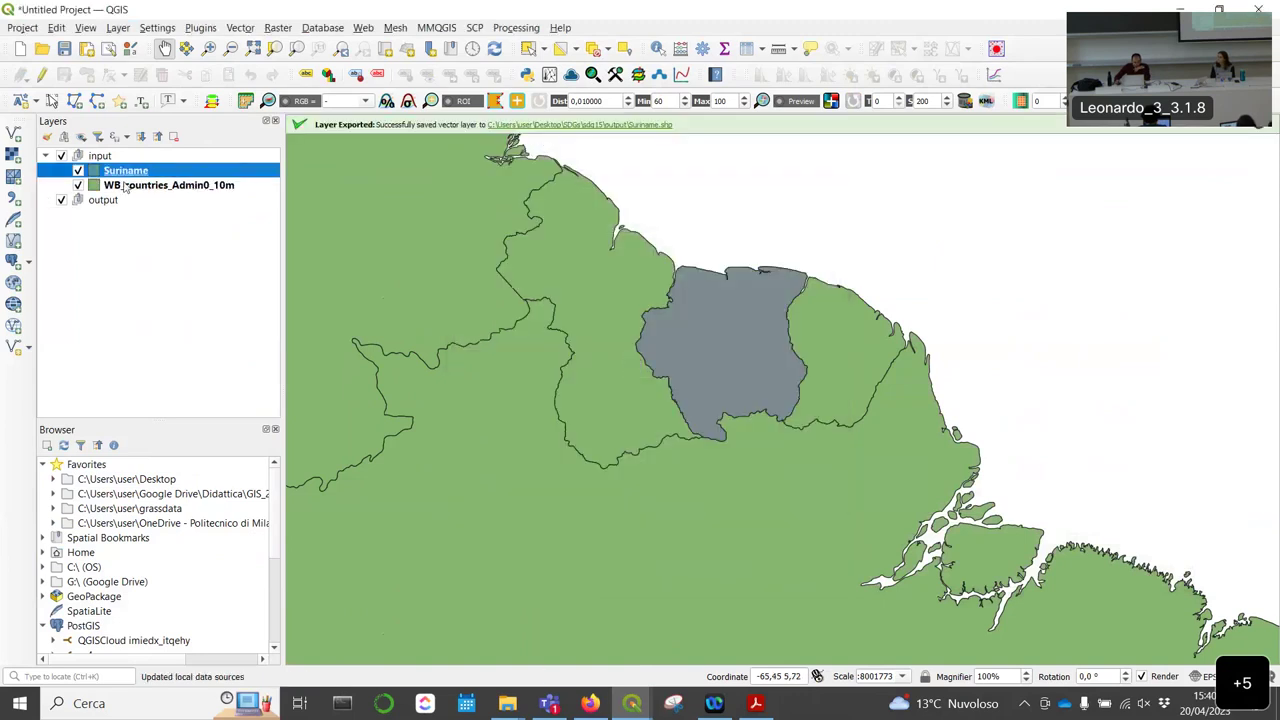
# Step: Move the Suriname layer into the output group and hide the WB_countries_Admin0_10m layer
pyautogui.click(176, 189)
pyautogui.moveTo(113, 178); pyautogui.dragTo(115, 212)
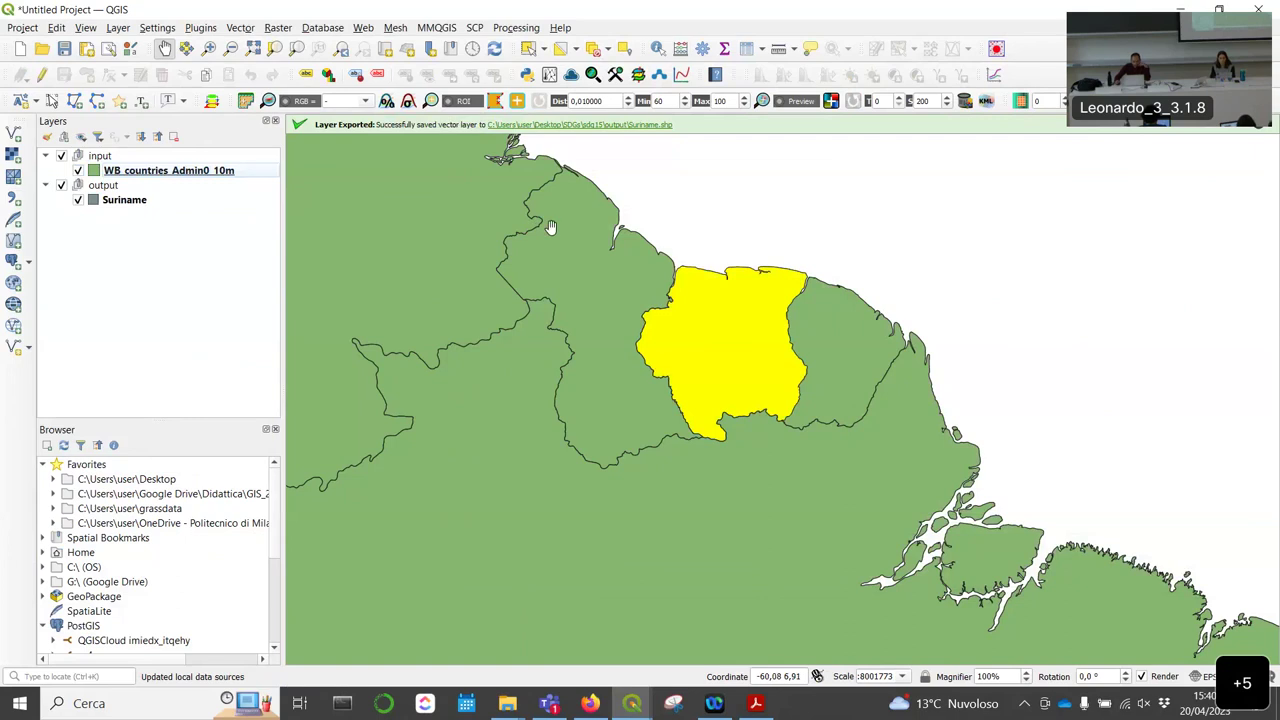
pyautogui.scroll(-1, 550, 227)
pyautogui.click(78, 170)
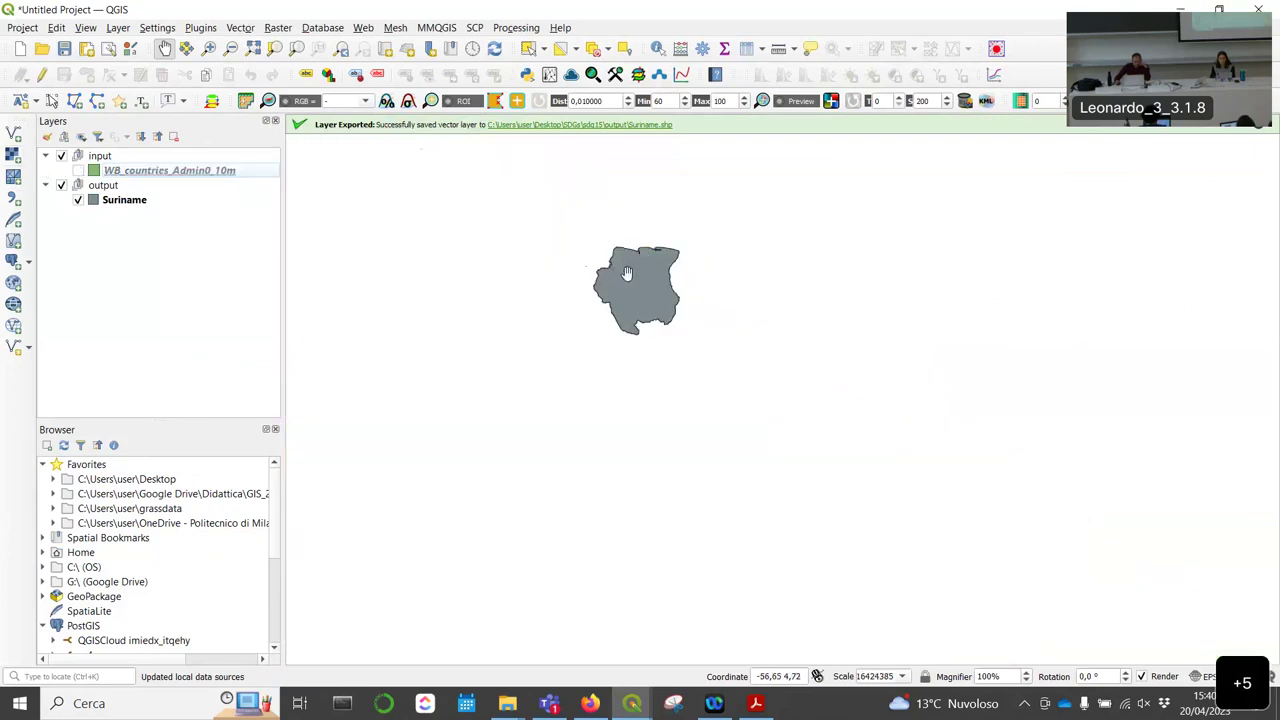
pyautogui.scroll(2, 627, 273)
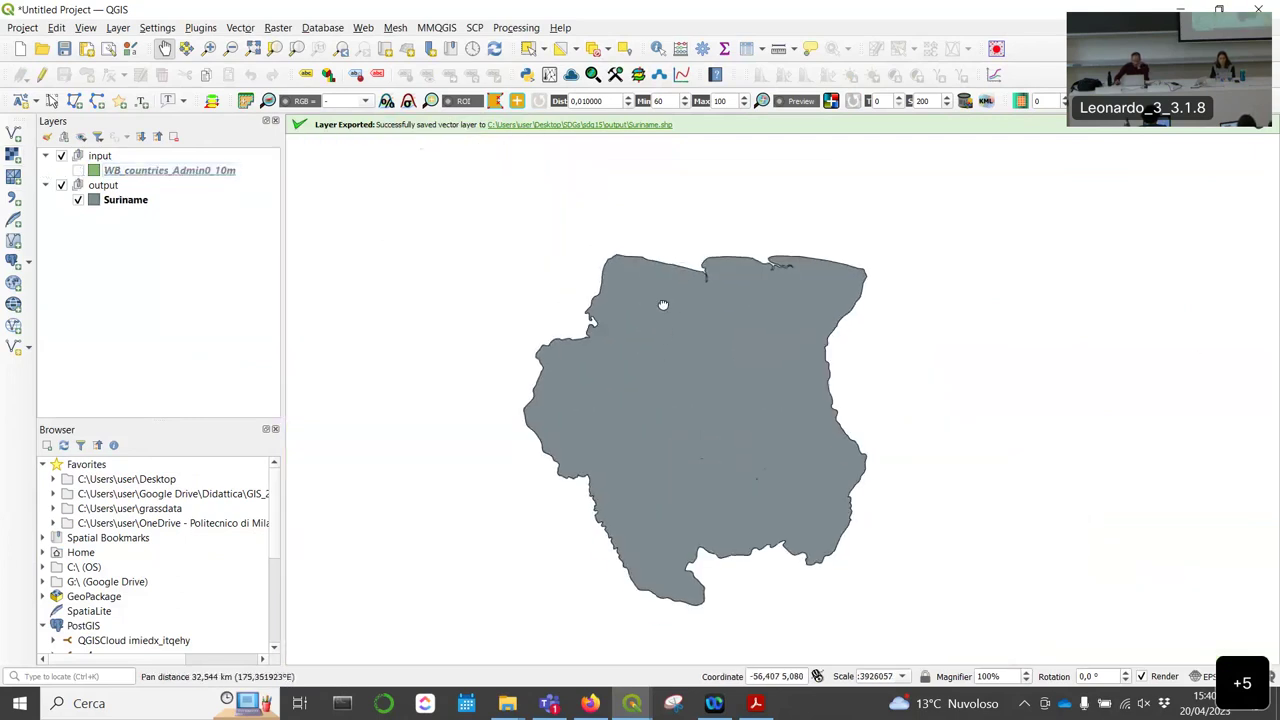
# Step: Switch to Firefox and read the web book's instructions on changing the Suriname layer's symbology
pyautogui.moveTo(663, 305); pyautogui.dragTo(663, 275)
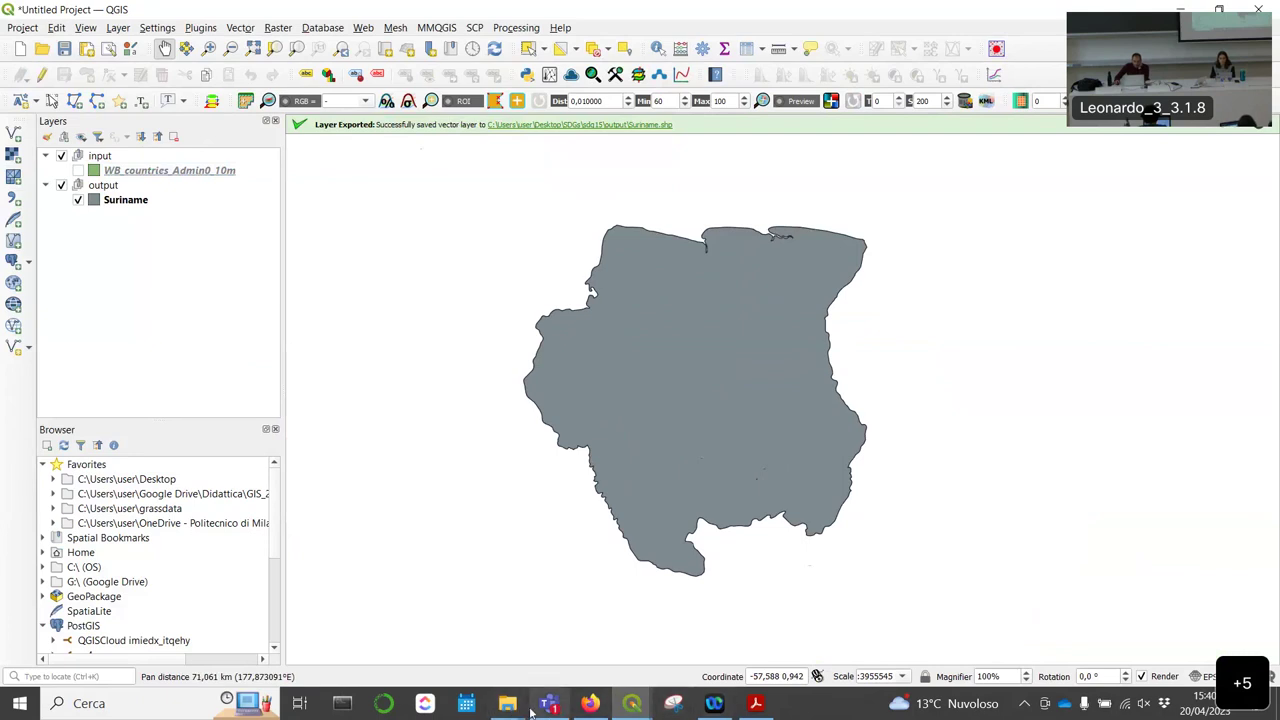
pyautogui.click(590, 703)
pyautogui.scroll(-7, 738, 397)
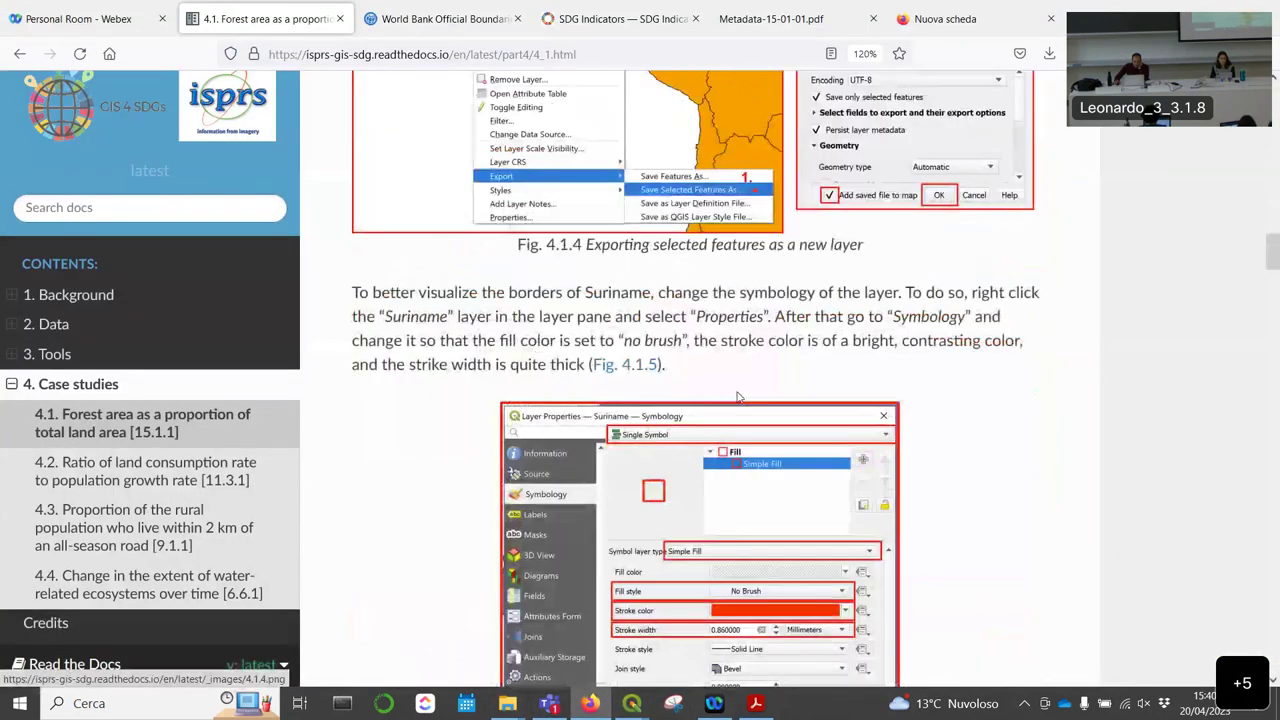
pyautogui.scroll(-7, 738, 397)
pyautogui.scroll(3, 738, 397)
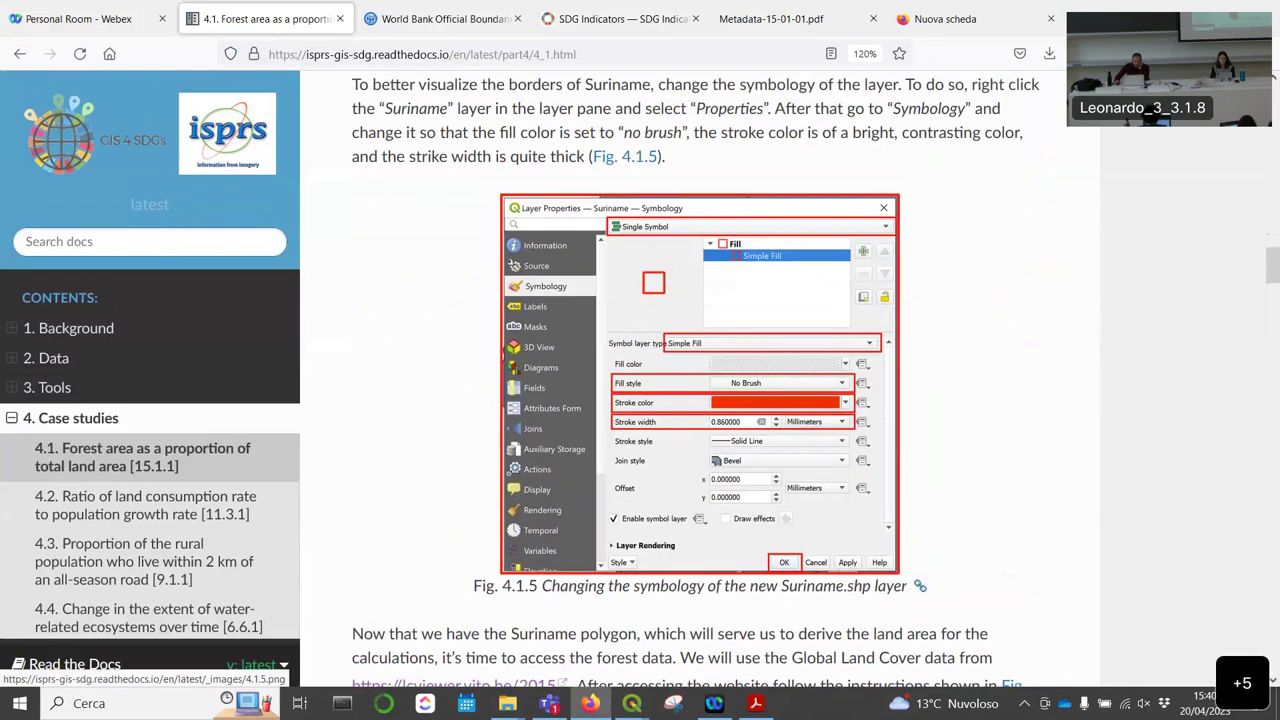
# Step: Return to QGIS, open the Suriname layer's symbology and apply the "outline red" preset
pyautogui.click(543, 610)
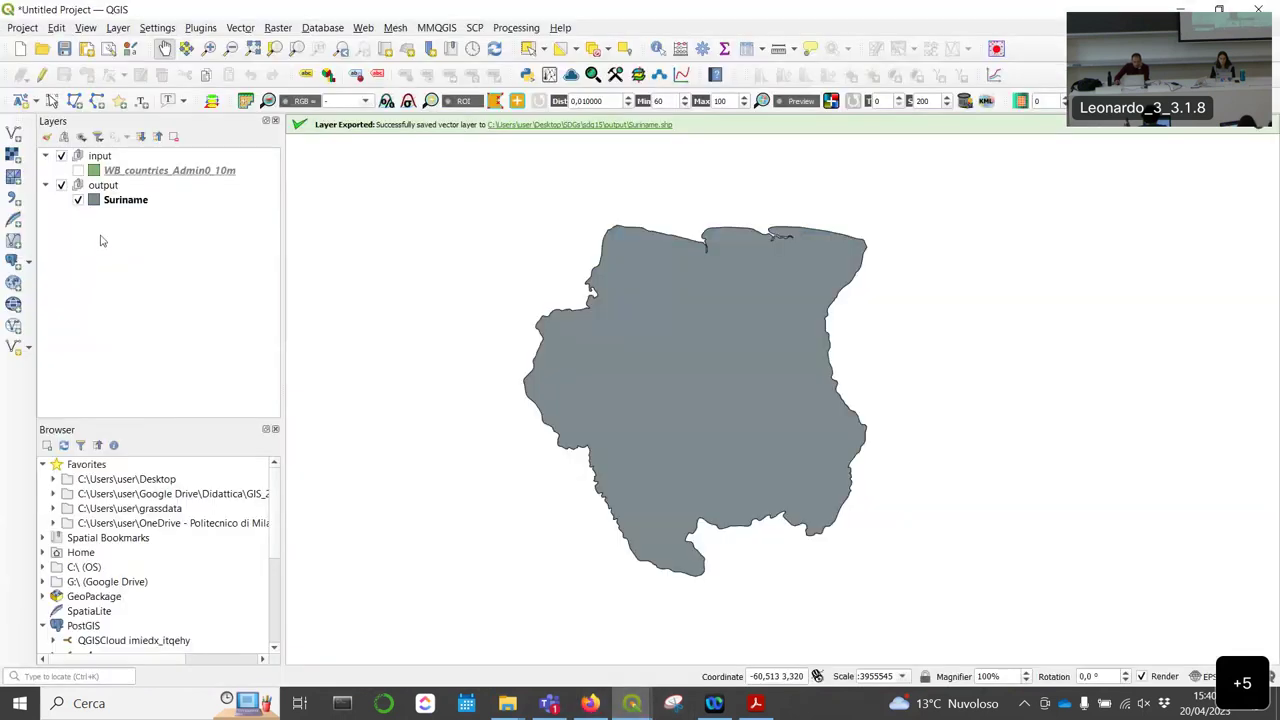
pyautogui.rightClick(112, 202)
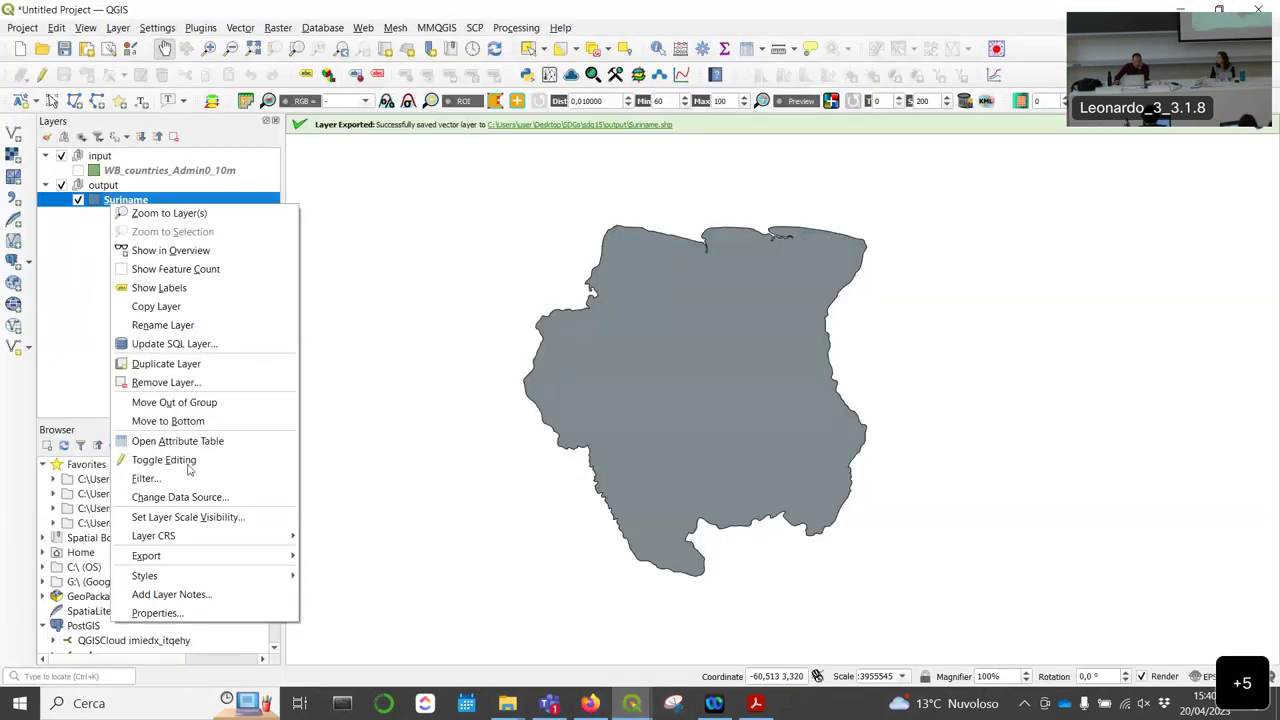
pyautogui.click(177, 613)
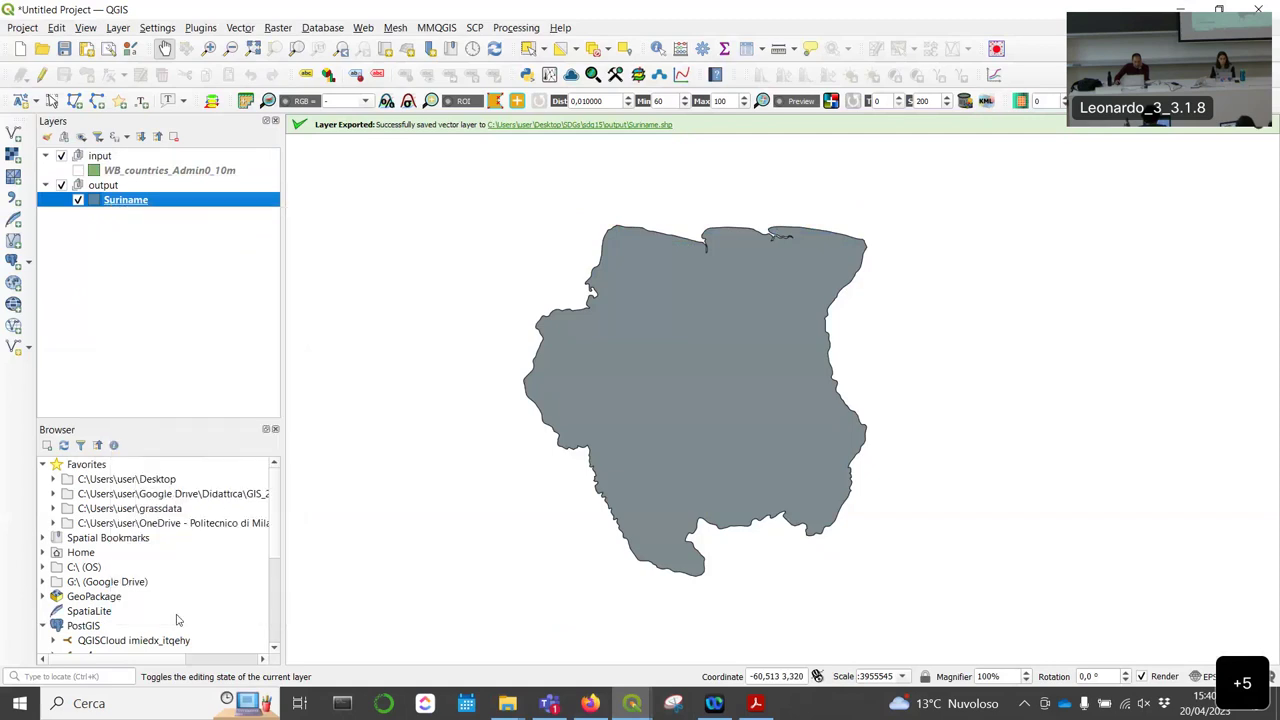
pyautogui.scroll(-1, 677, 440)
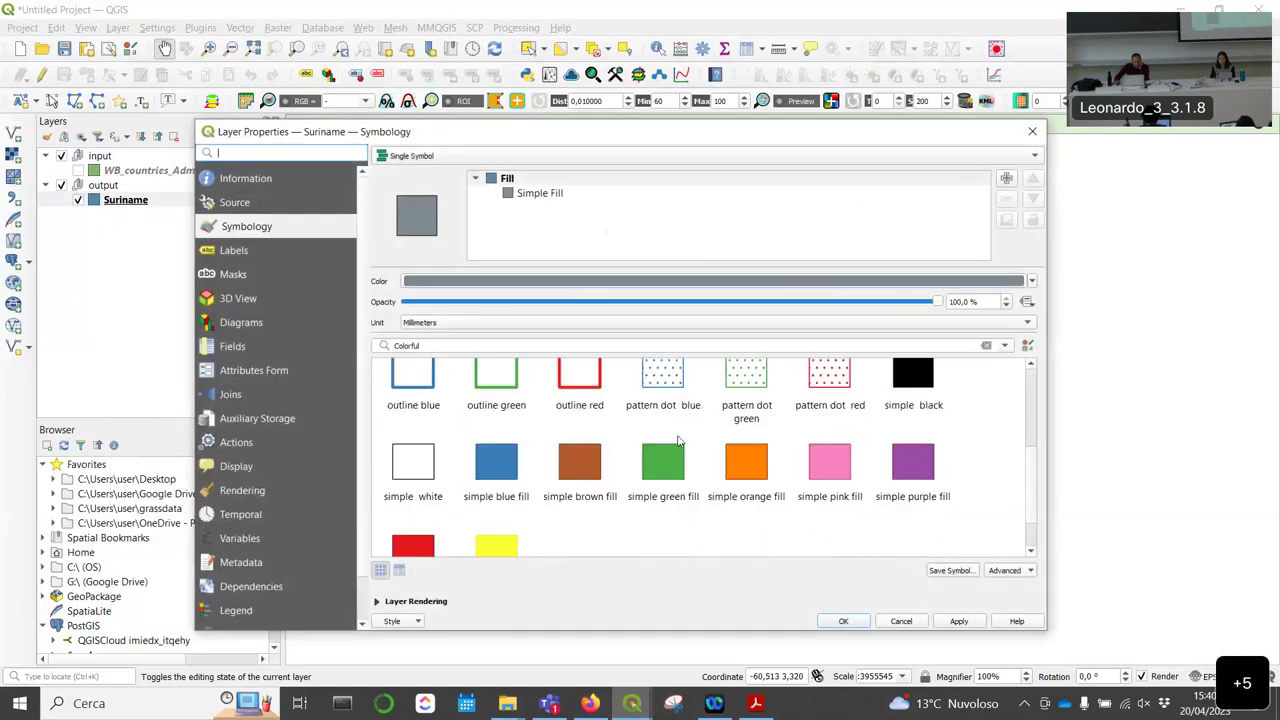
pyautogui.click(586, 390)
# Step: Reduce the stroke width of the Suriname outline's Simple Line to 0.36 mm and apply the style
pyautogui.click(542, 202)
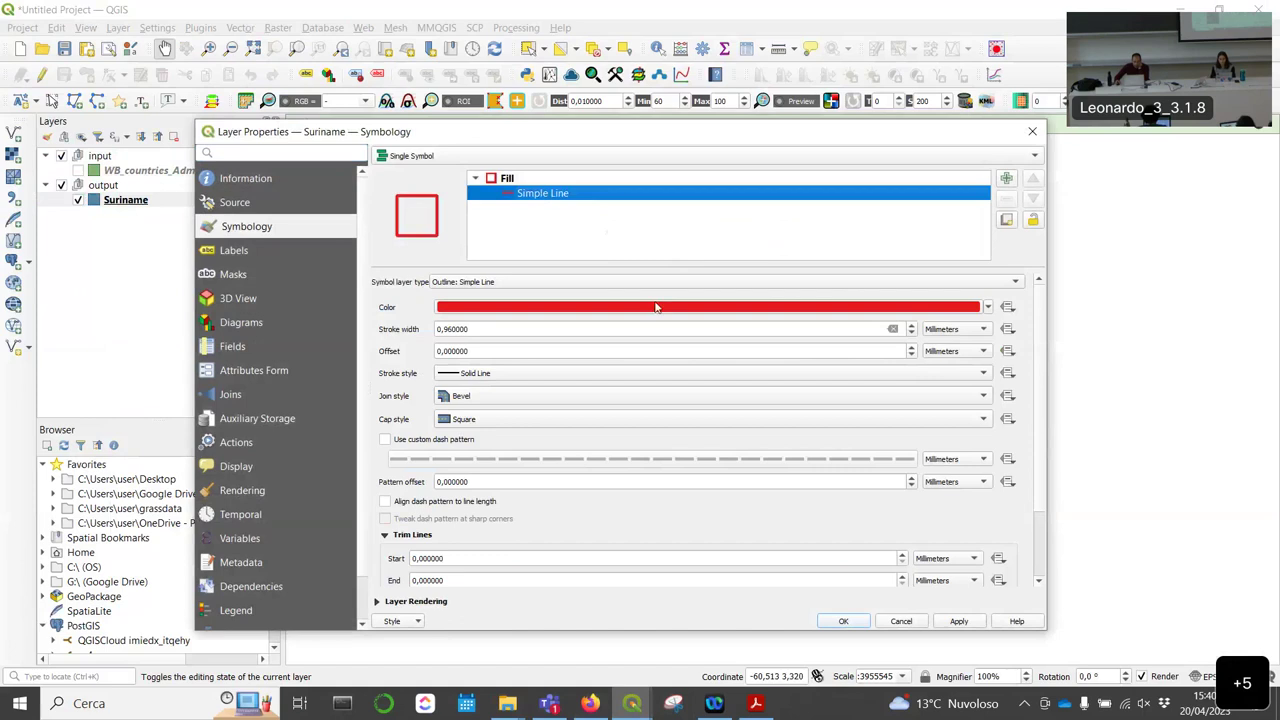
pyautogui.click(910, 336)
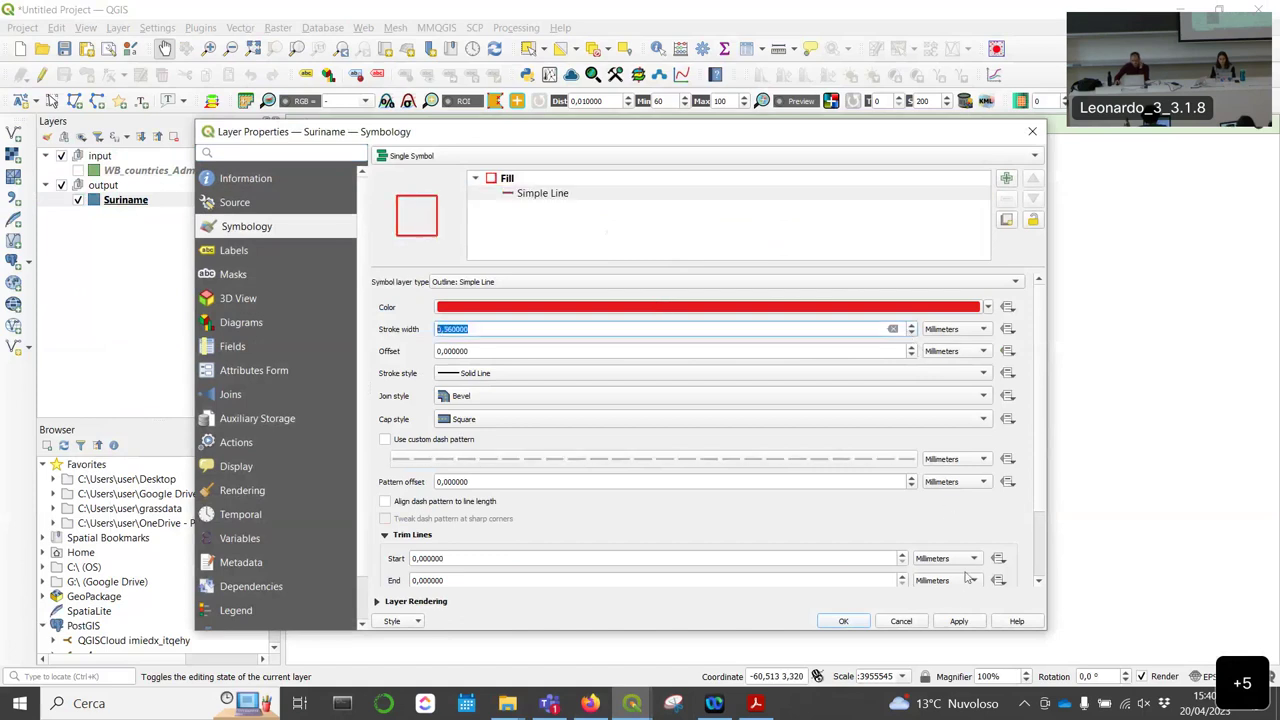
pyautogui.click(958, 621)
pyautogui.click(843, 621)
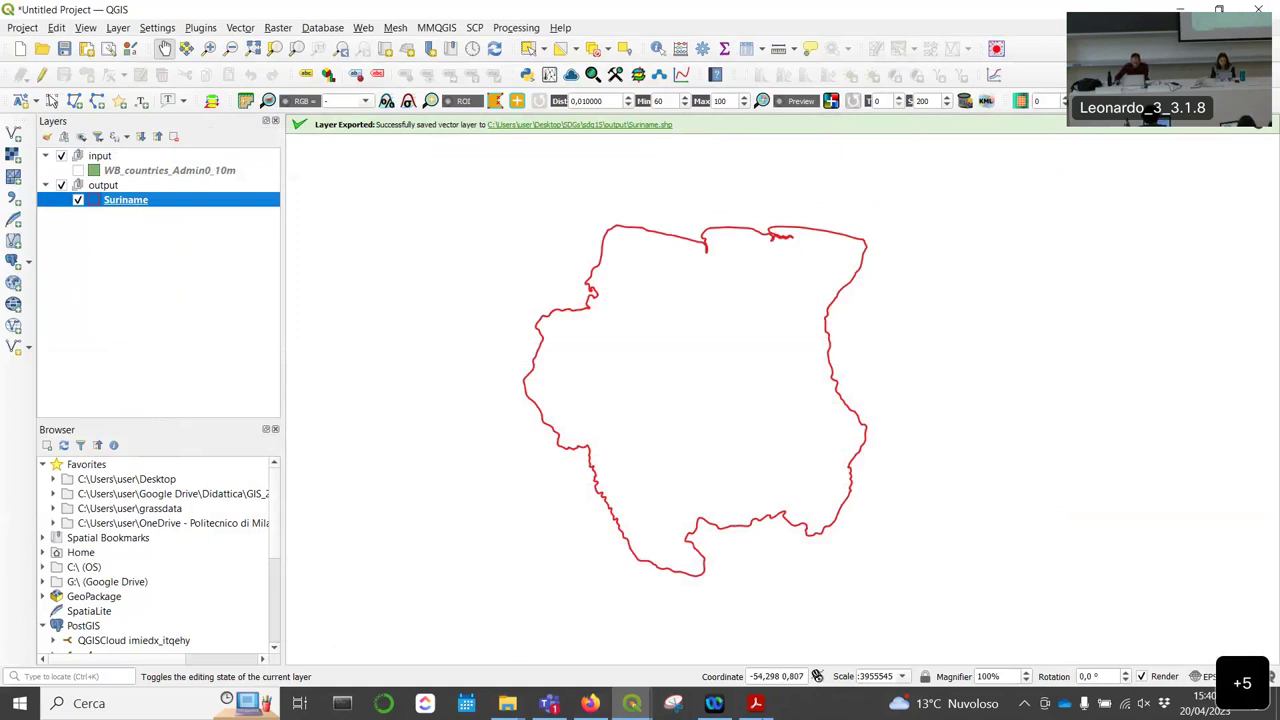
pyautogui.click(756, 705)
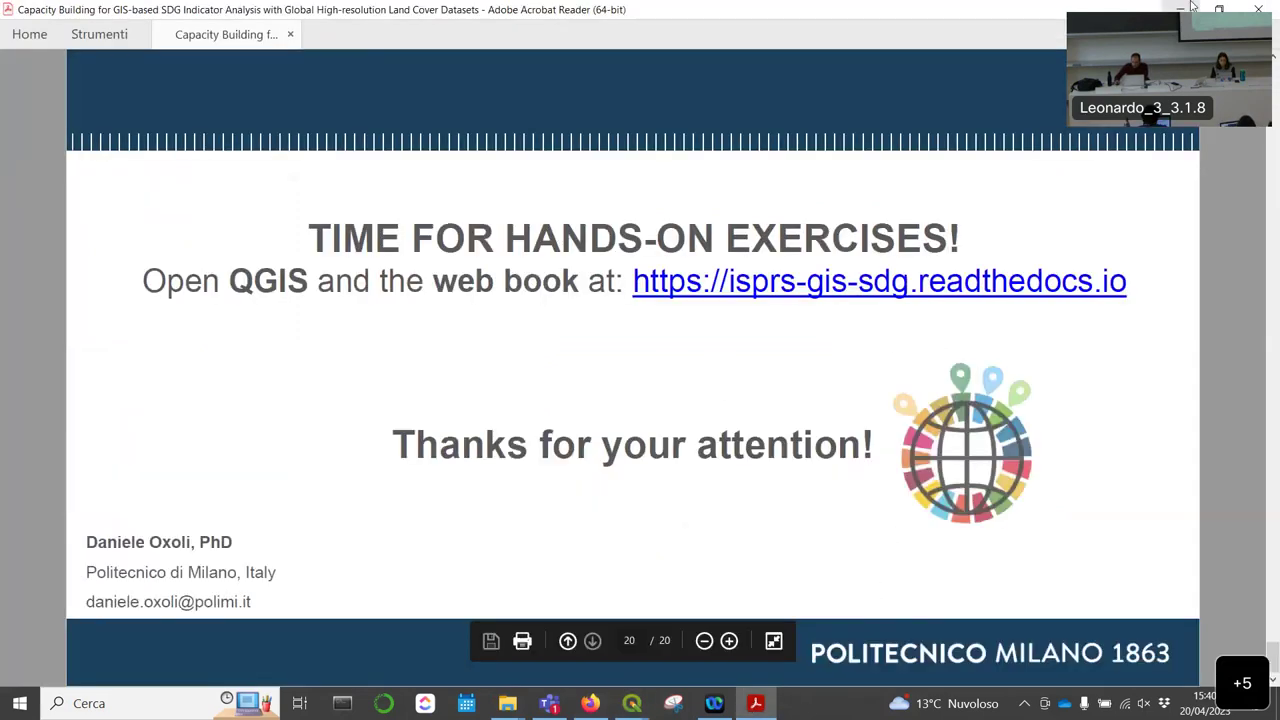
pyautogui.click(1181, 9)
pyautogui.scroll(-5, 668, 402)
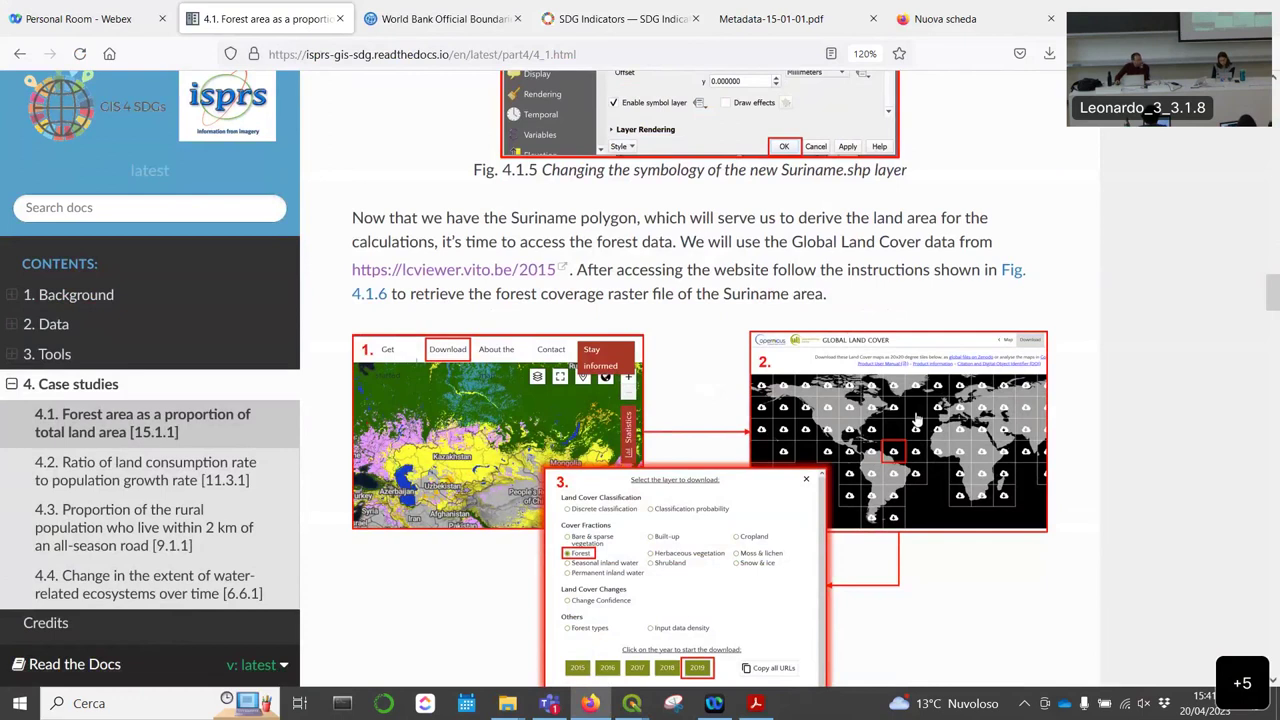
pyautogui.scroll(-2, 804, 403)
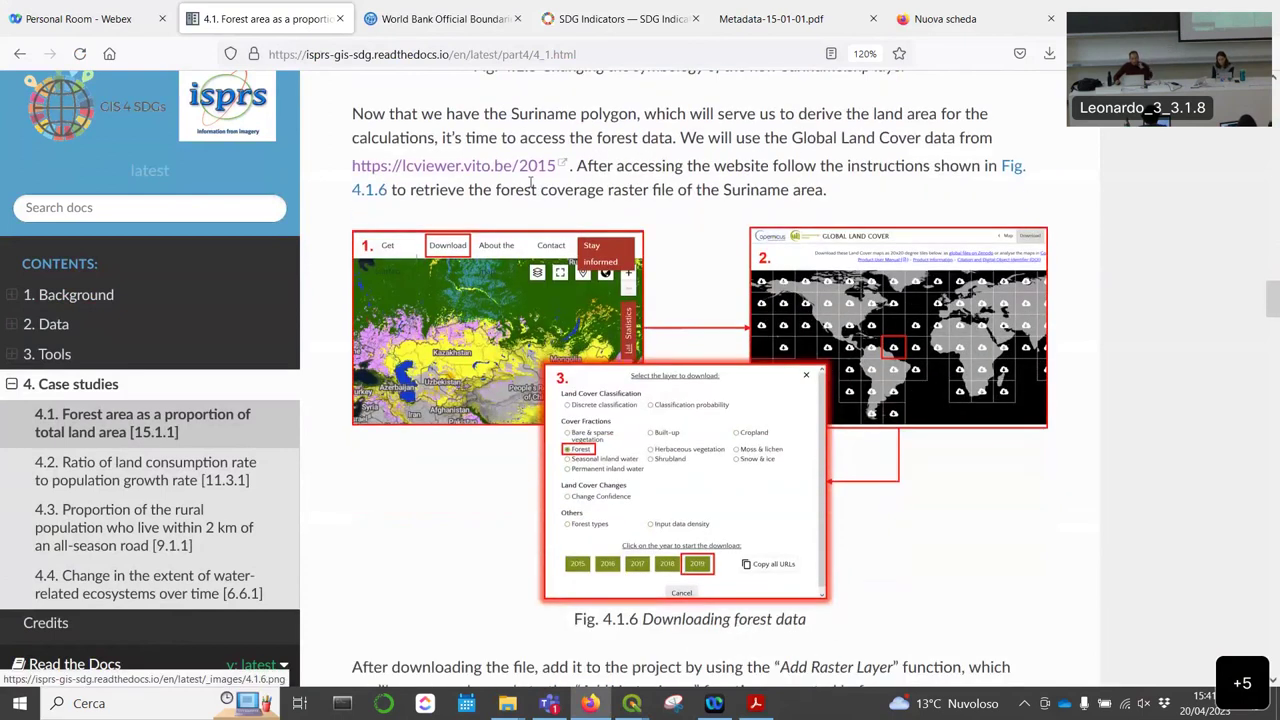
pyautogui.rightClick(480, 175)
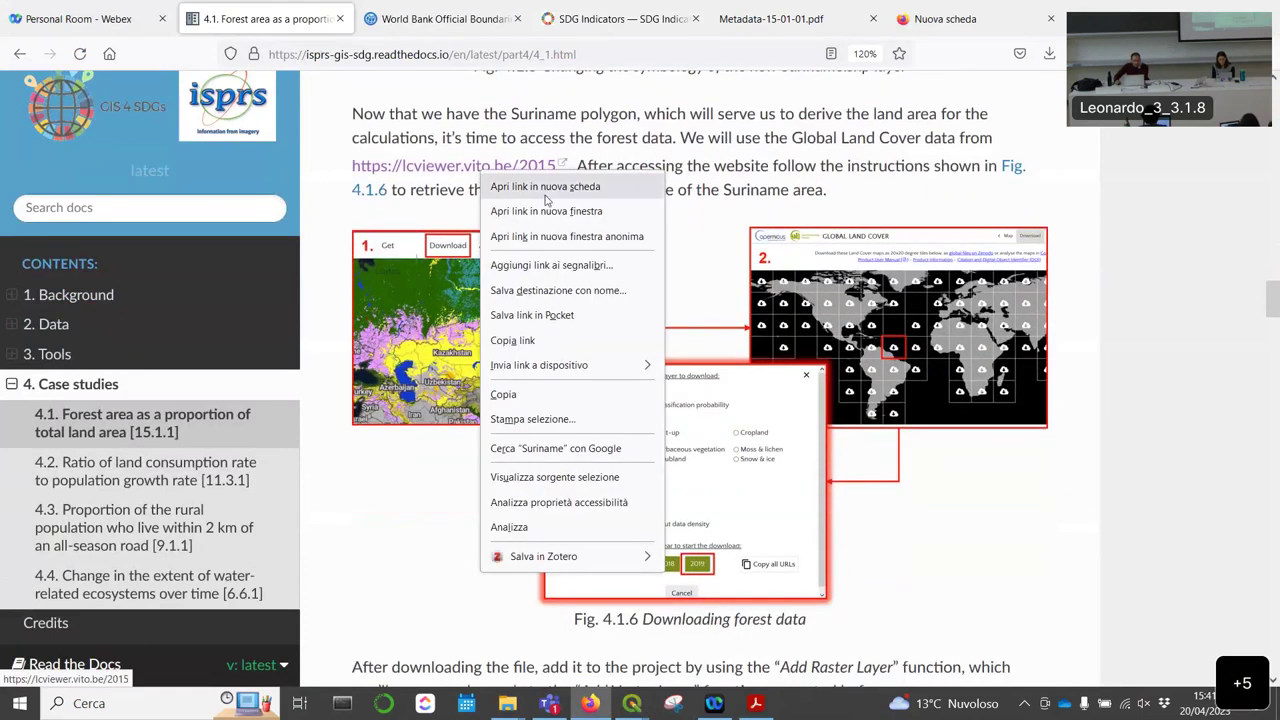
pyautogui.click(546, 187)
pyautogui.click(380, 18)
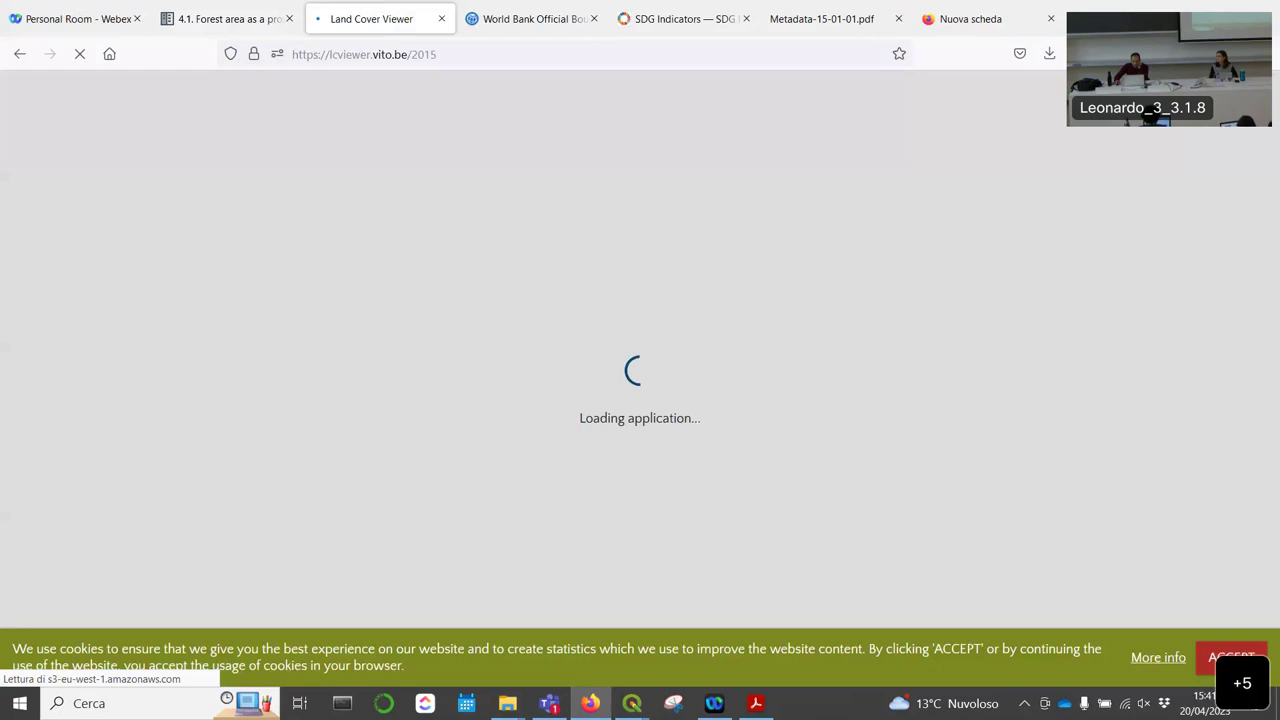
pyautogui.click(1231, 657)
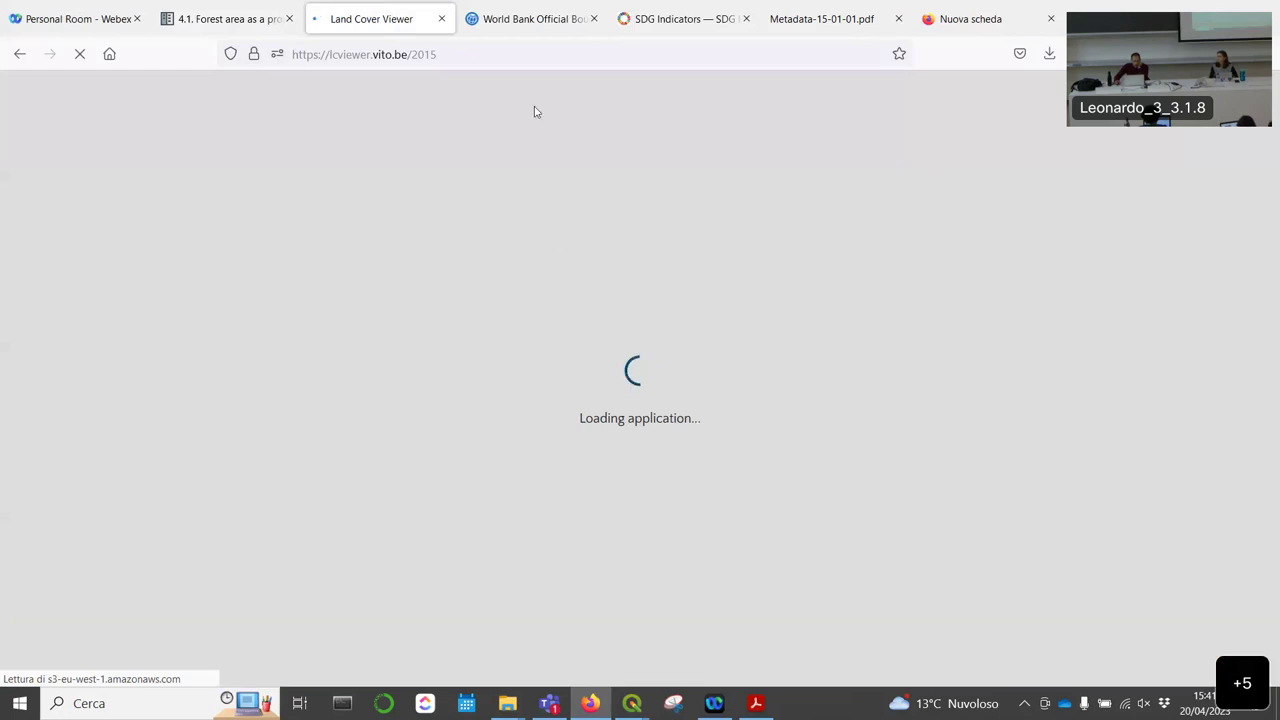
# Step: Open the Zenodo training datasets record from the shared link and examine its archive preview and list of case-study files
pyautogui.click(1145, 10)
pyautogui.click(974, 126)
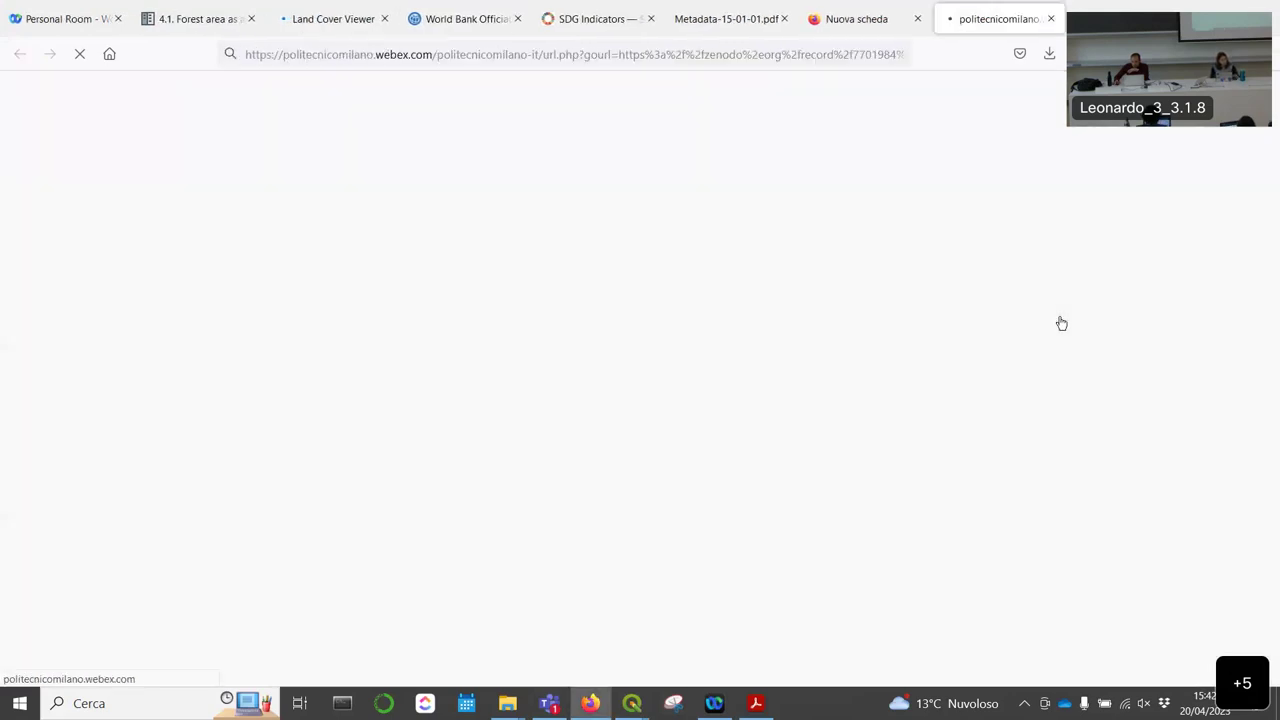
pyautogui.click(651, 446)
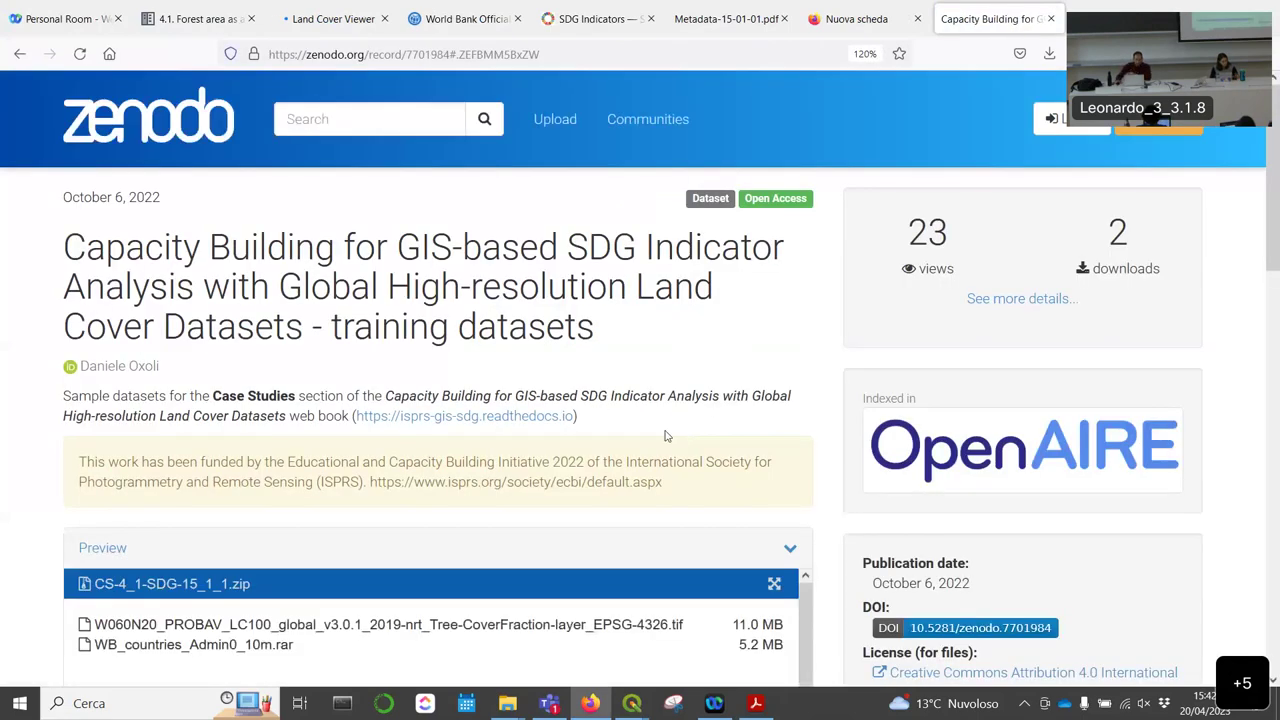
pyautogui.scroll(-2, 450, 300)
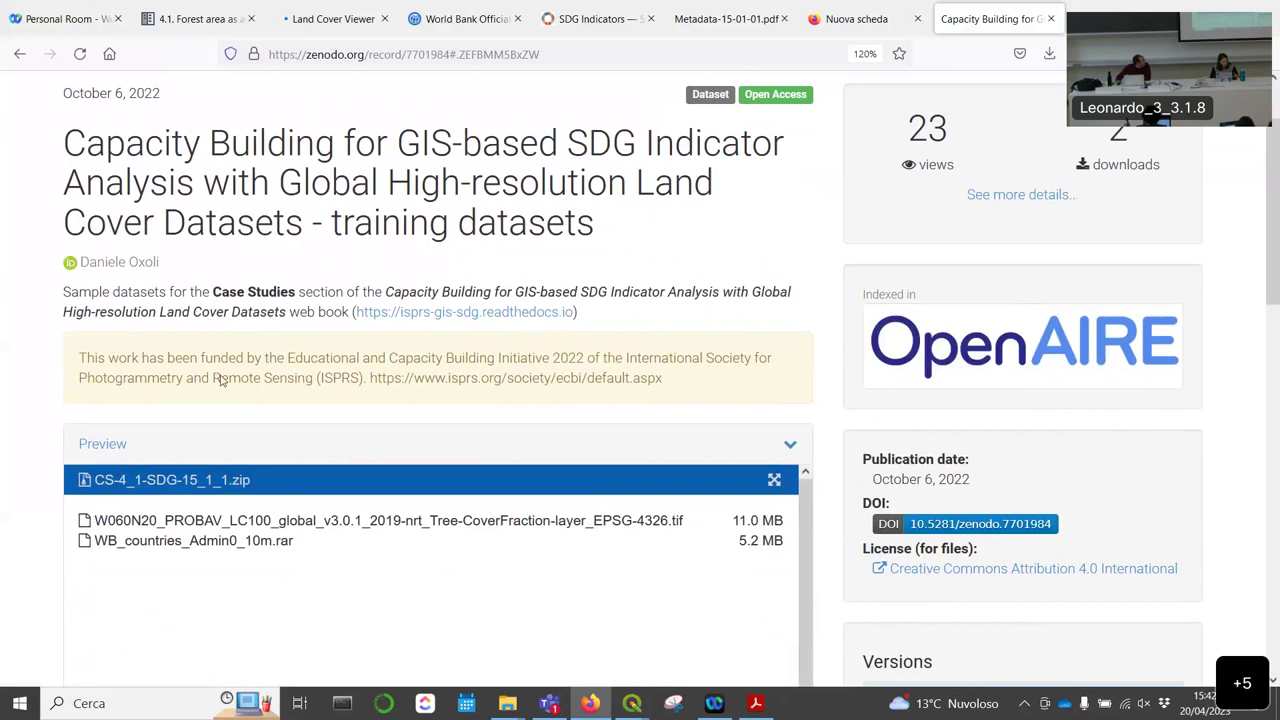
pyautogui.scroll(-3, 200, 378)
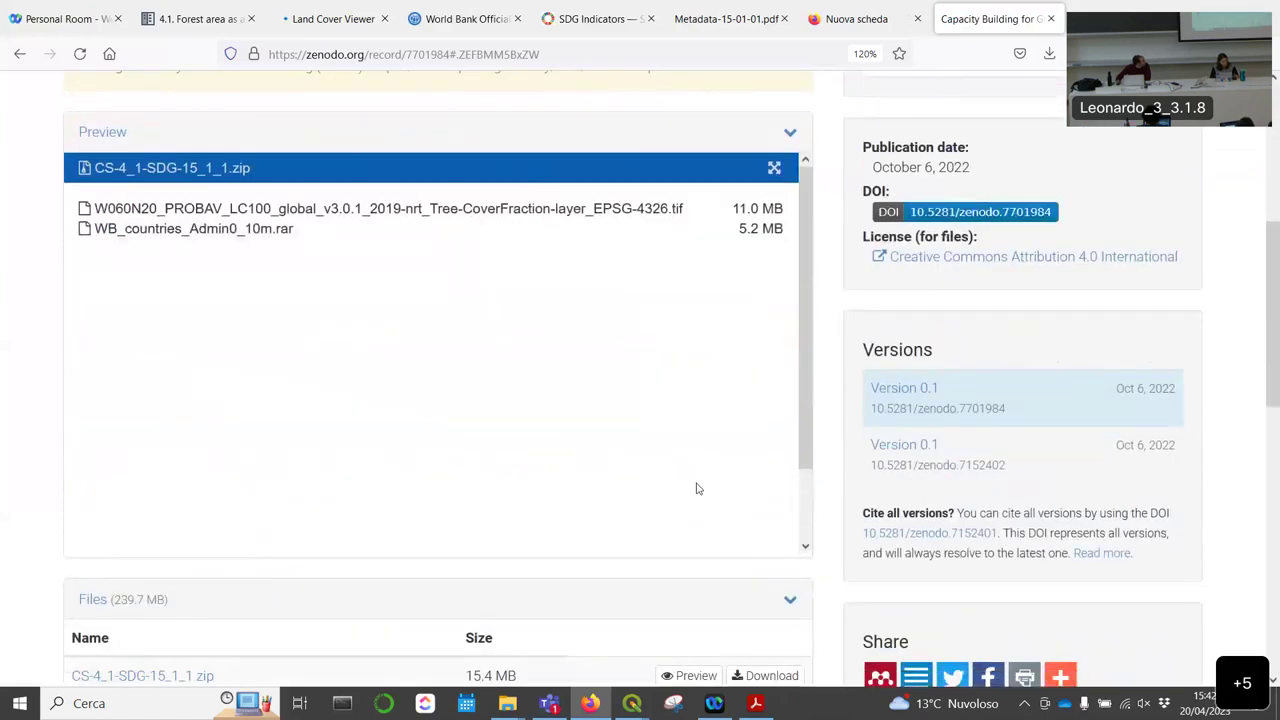
pyautogui.click(801, 481)
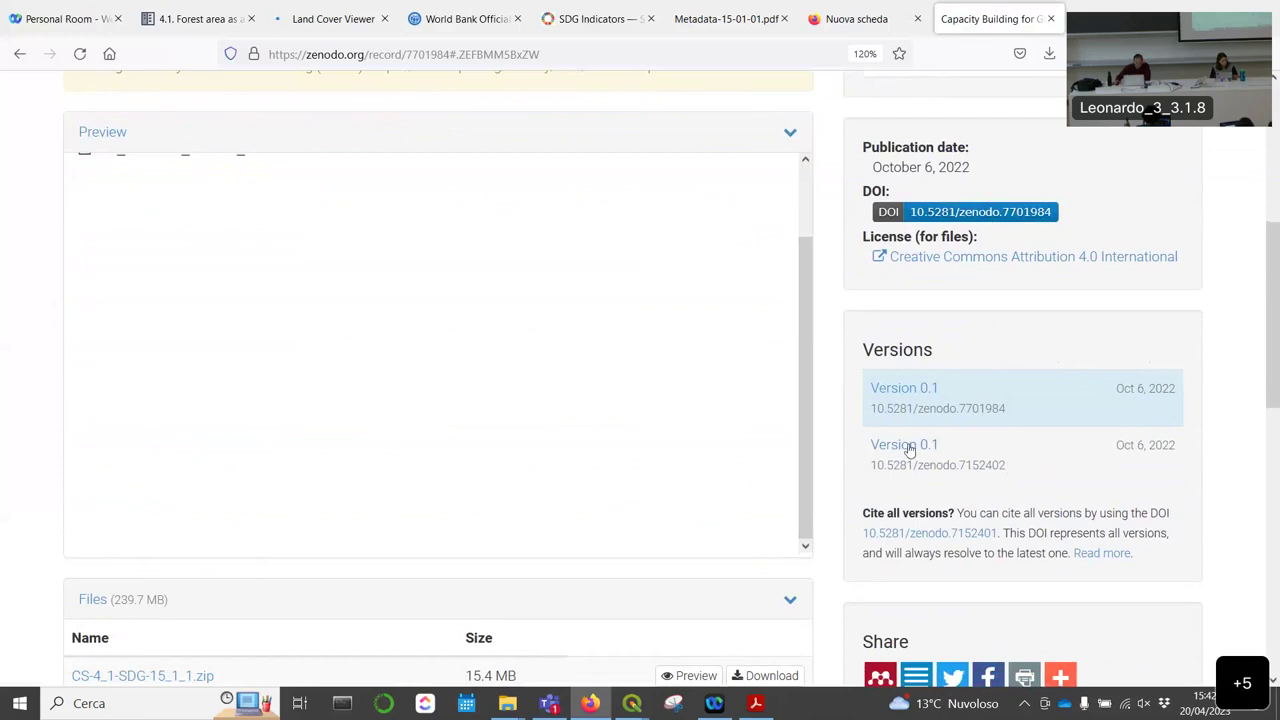
pyautogui.scroll(-4, 800, 510)
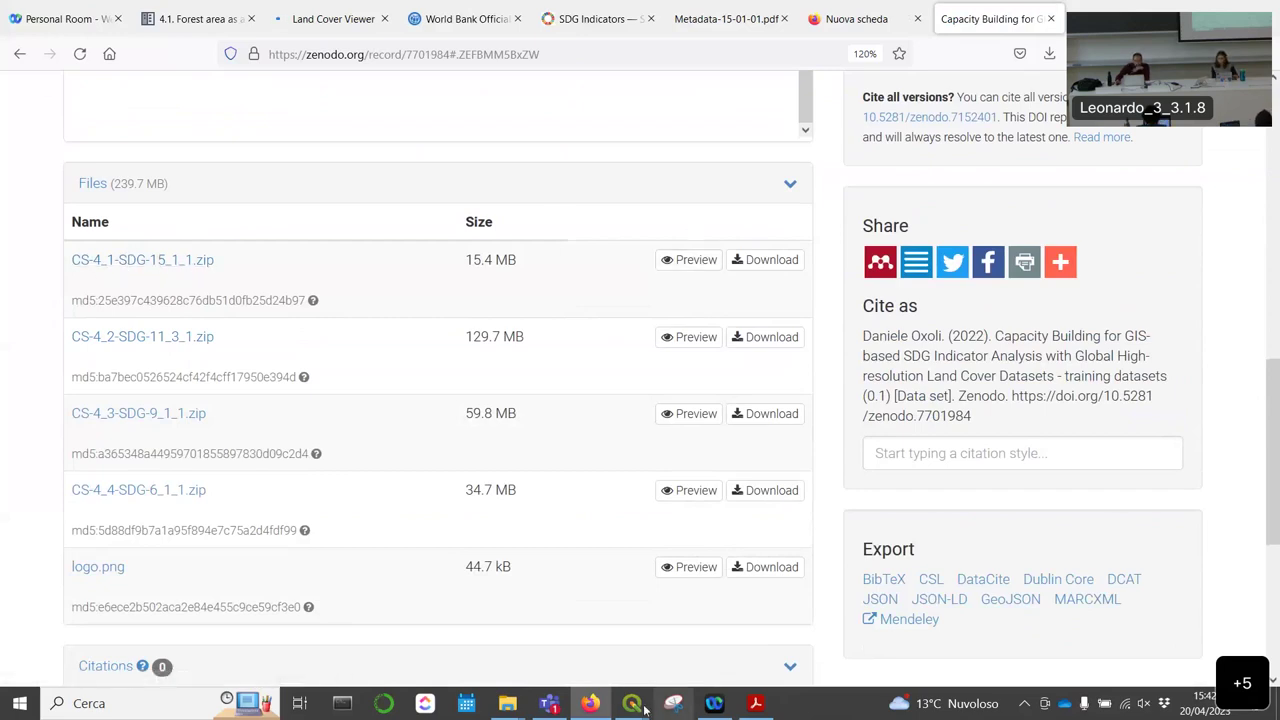
# Step: Switch to the main QGIS project window and dismiss the layer export message
pyautogui.moveTo(631, 703)
pyautogui.click(566, 634)
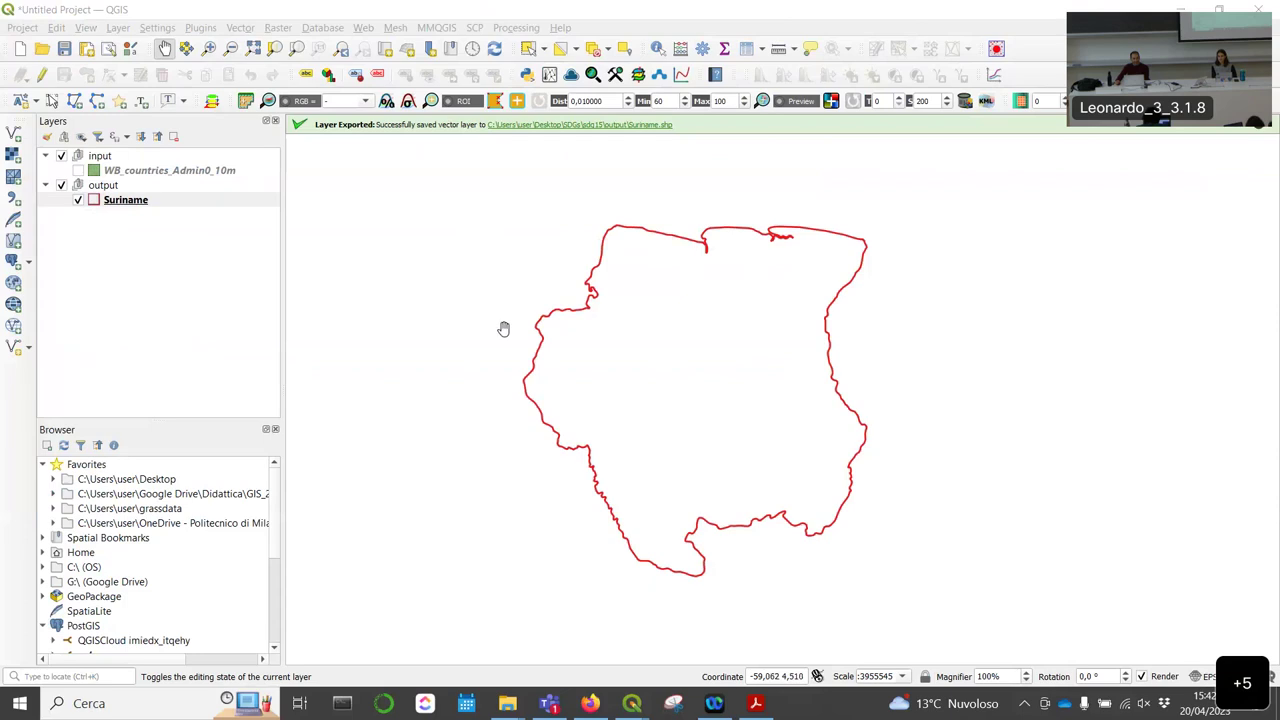
pyautogui.moveTo(632, 703)
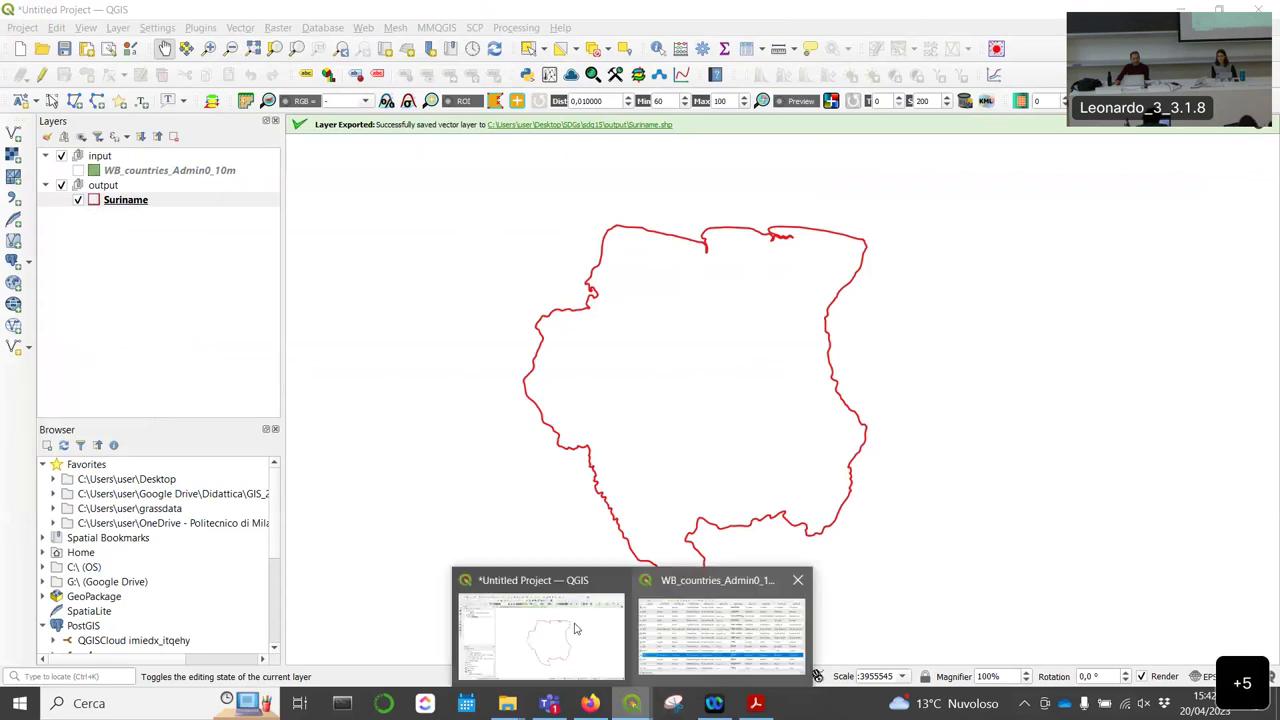
pyautogui.click(575, 605)
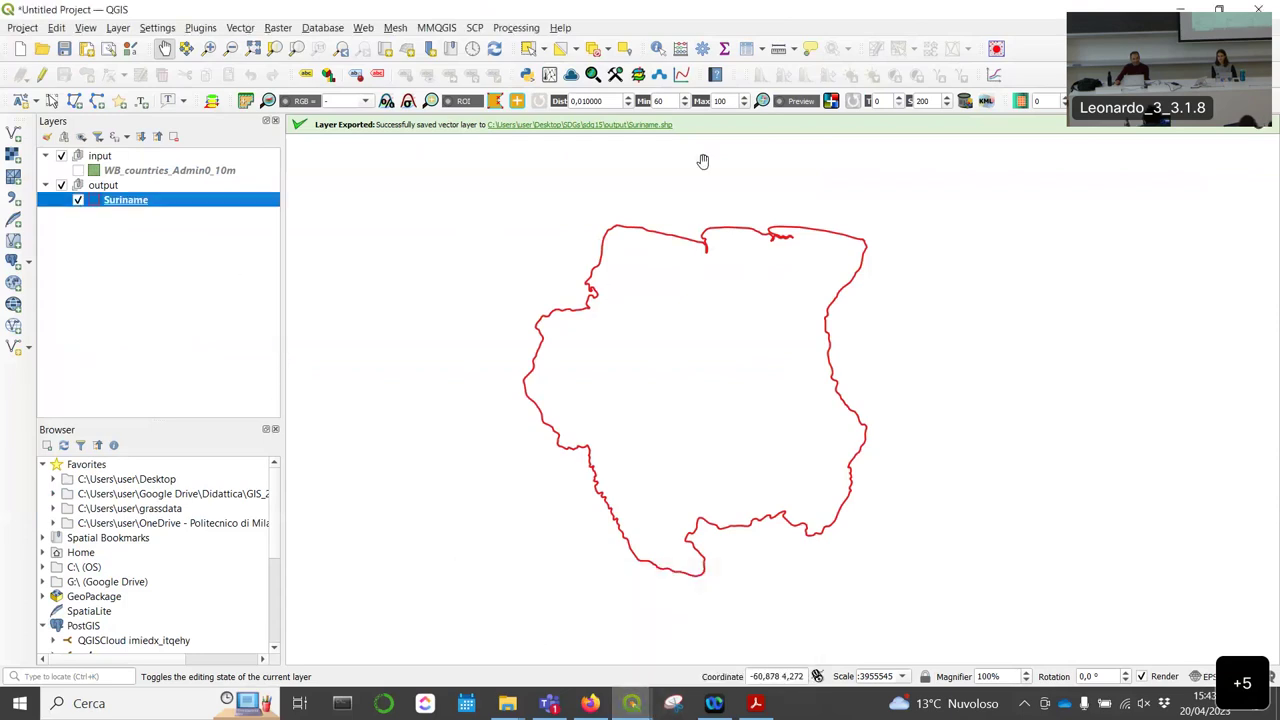
pyautogui.click(1261, 131)
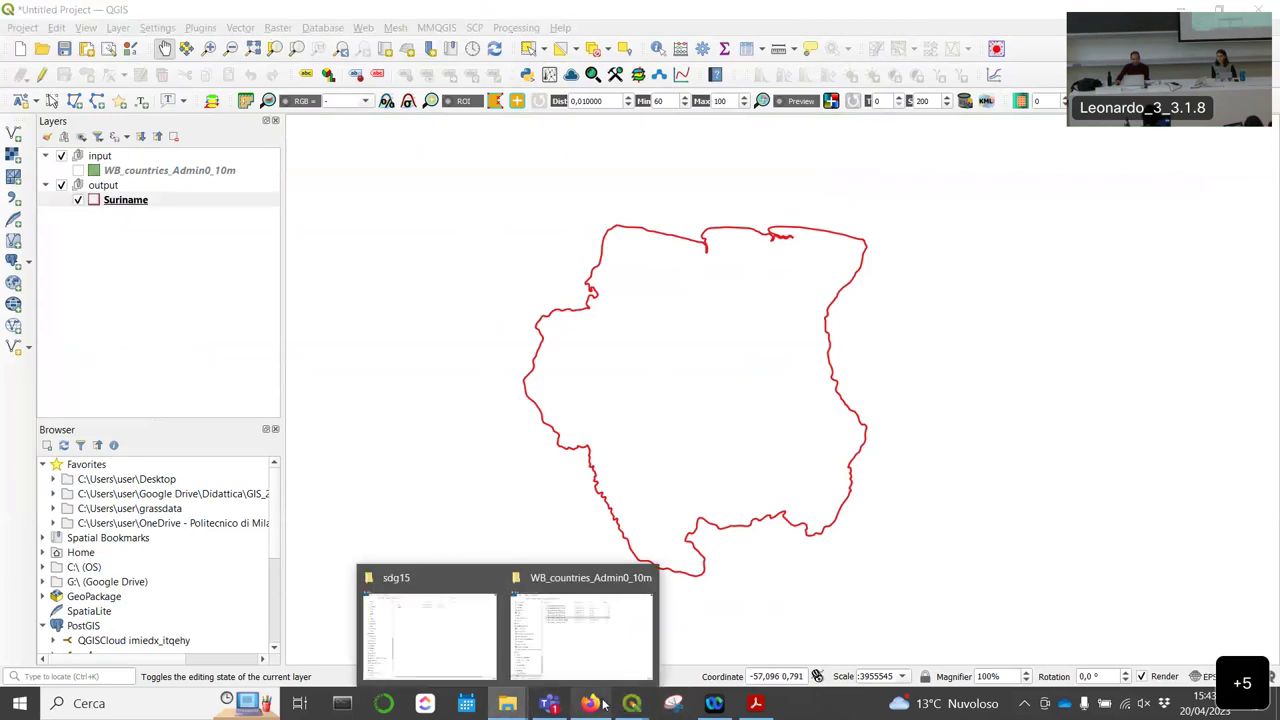
# Step: Switch to Firefox, close the empty new tab and maximize the browser window
pyautogui.click(590, 703)
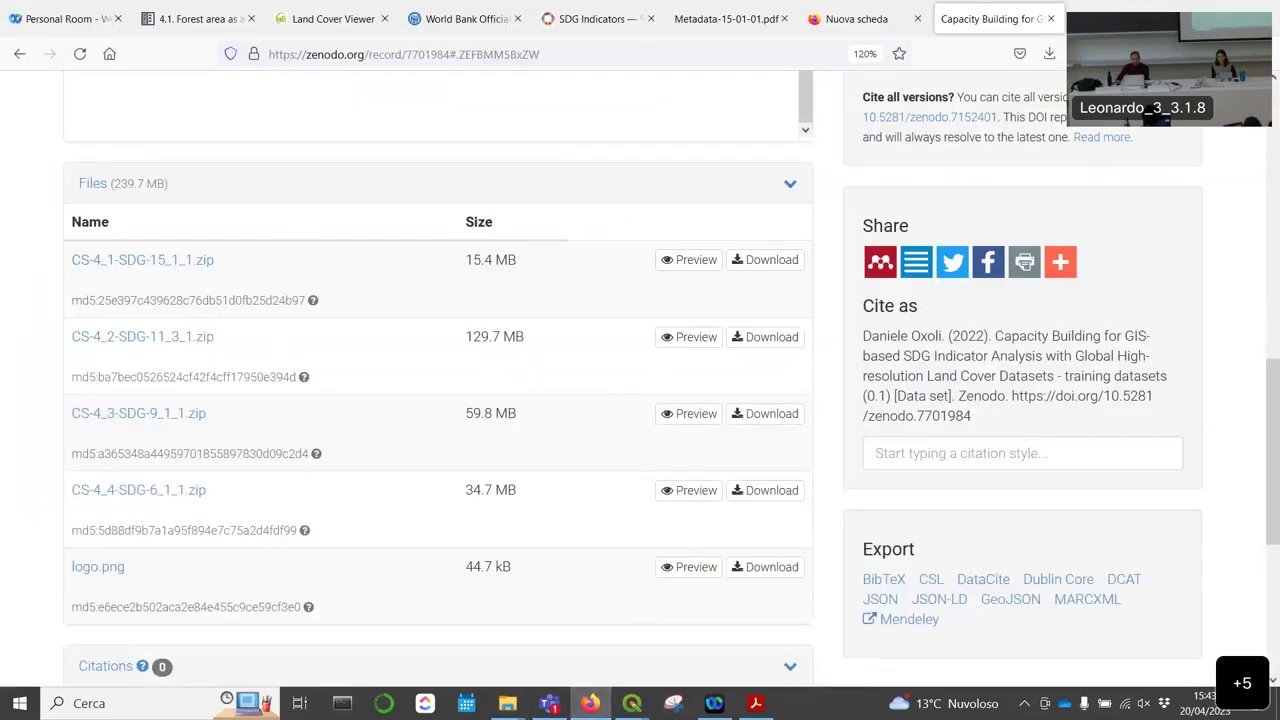
pyautogui.press('super+Down')
pyautogui.click(612, 83)
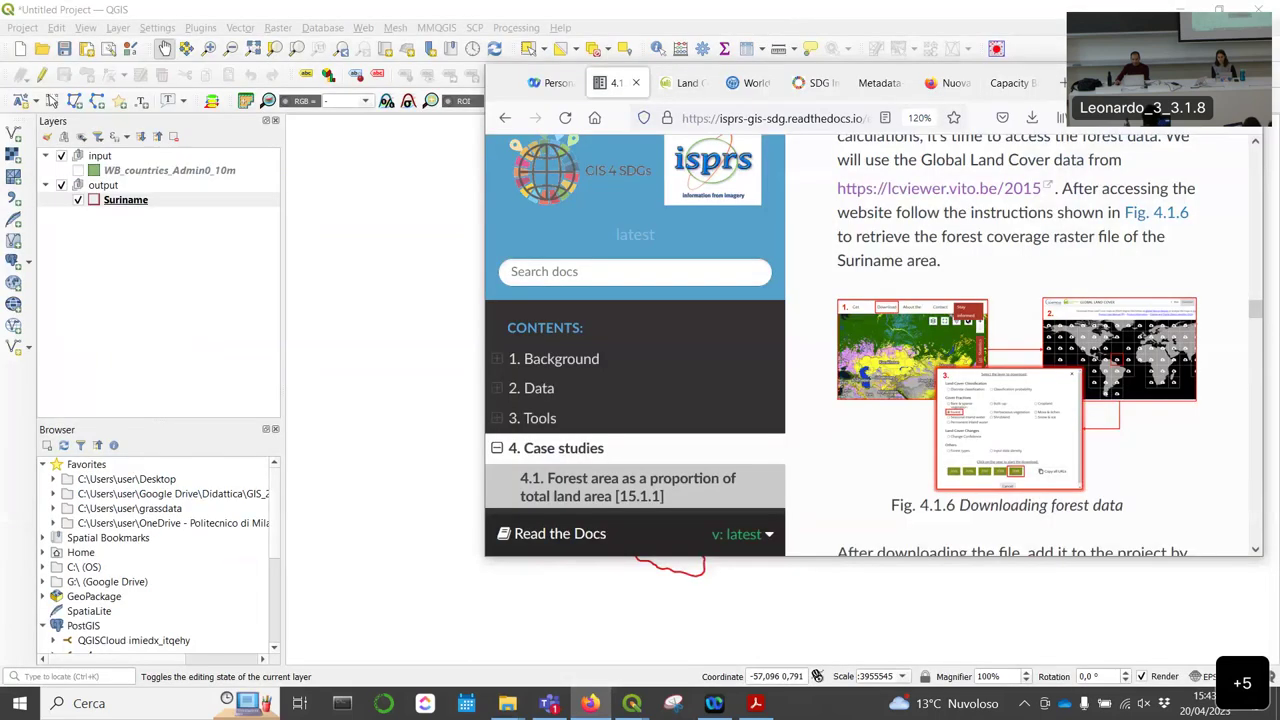
pyautogui.click(946, 85)
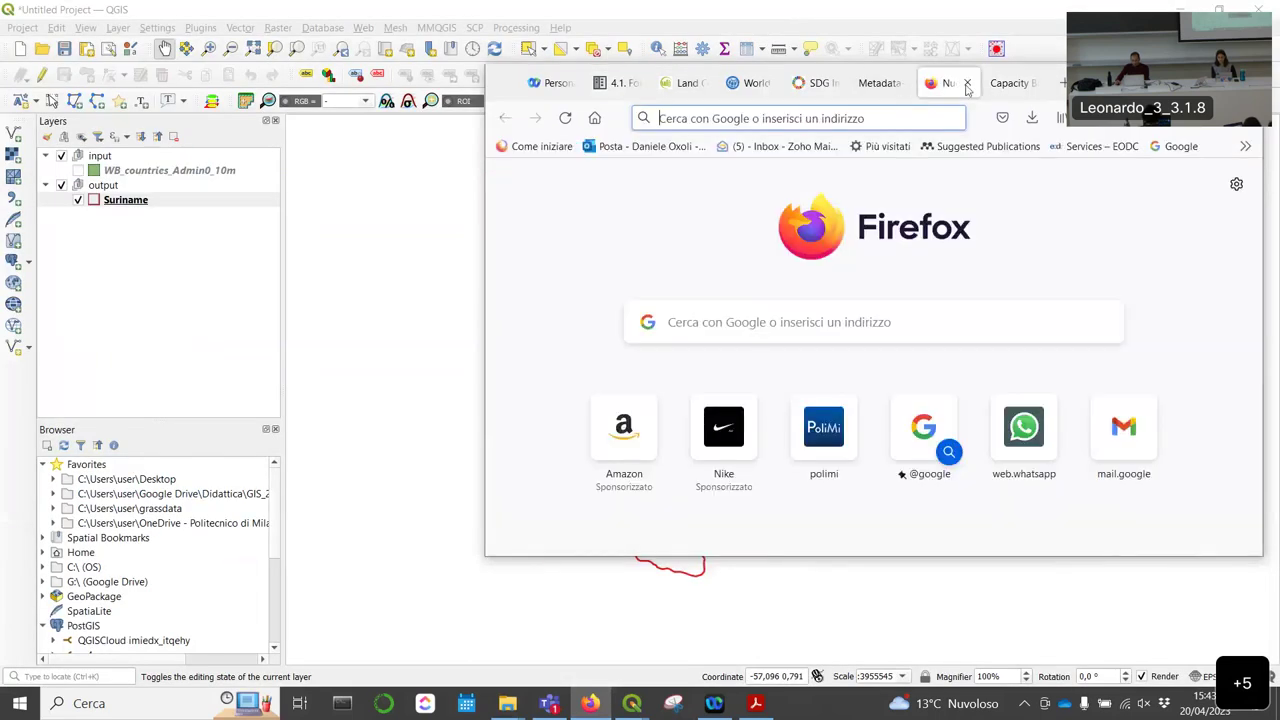
pyautogui.click(967, 84)
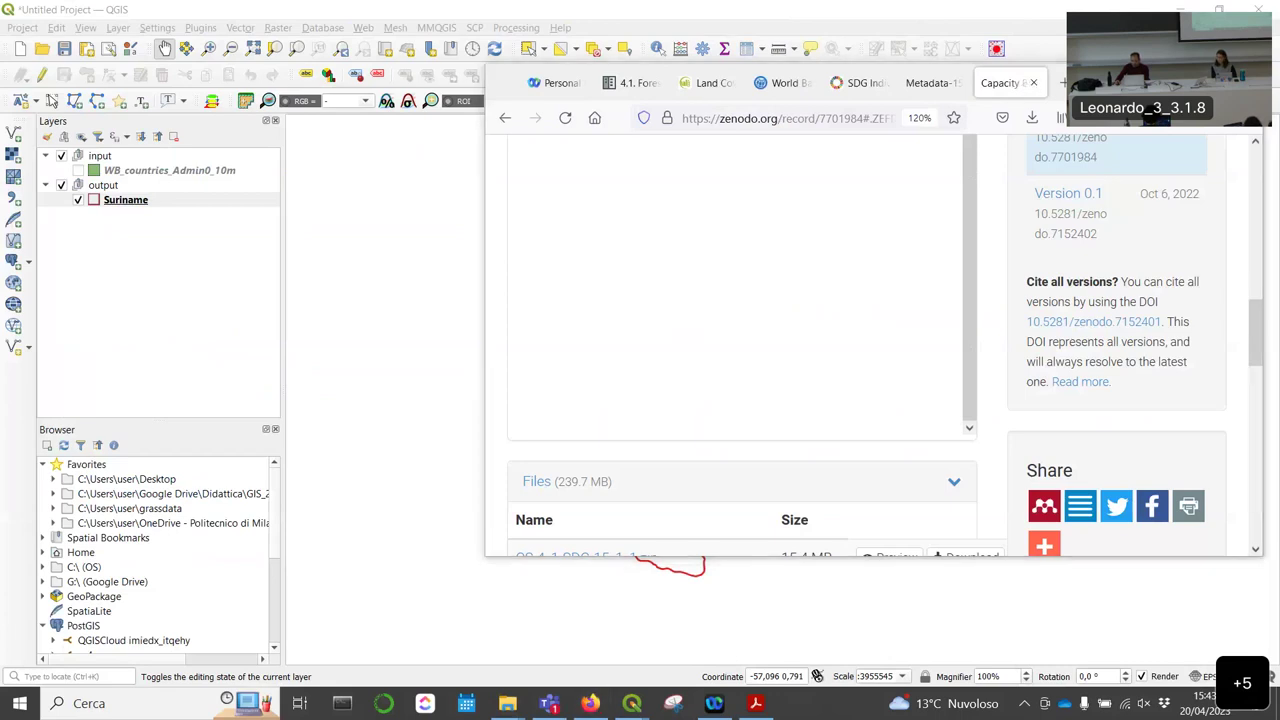
pyautogui.press('super+Up')
pyautogui.scroll(3, 521, 372)
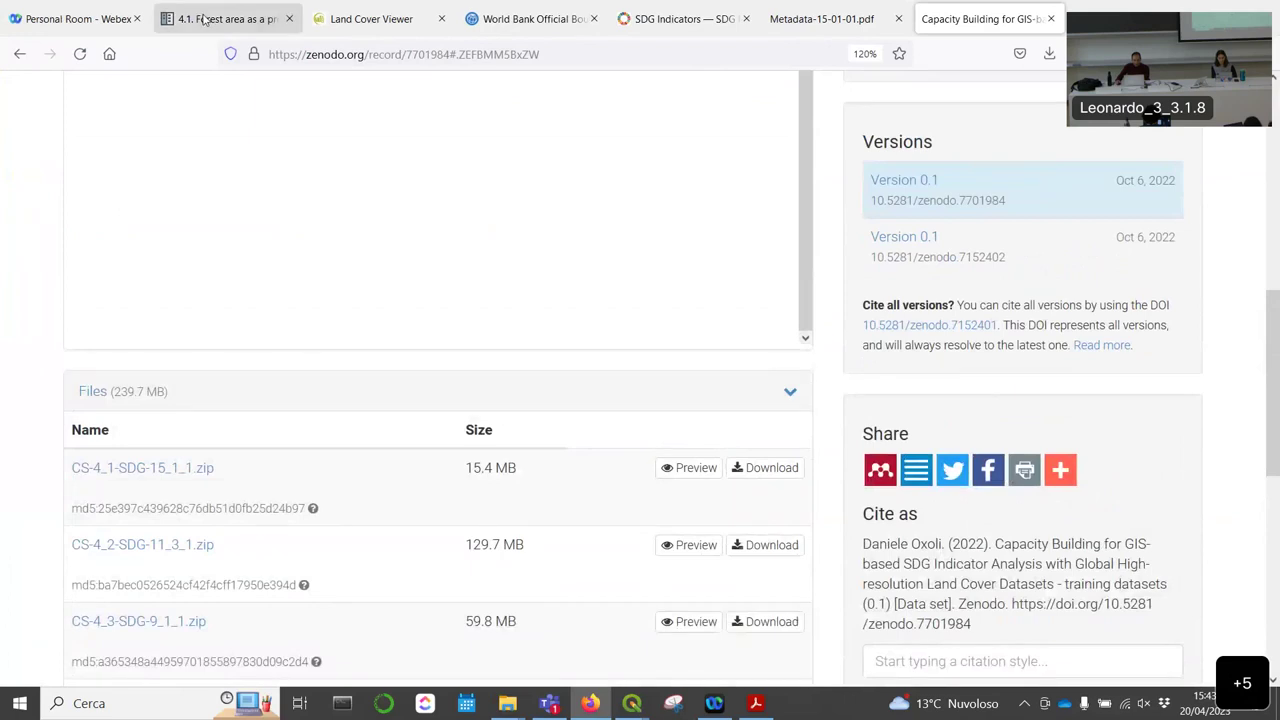
# Step: Read the web book's section 4.1 instructions on adding the forest raster with Add Raster Layer
pyautogui.click(203, 20)
pyautogui.scroll(-7, 532, 380)
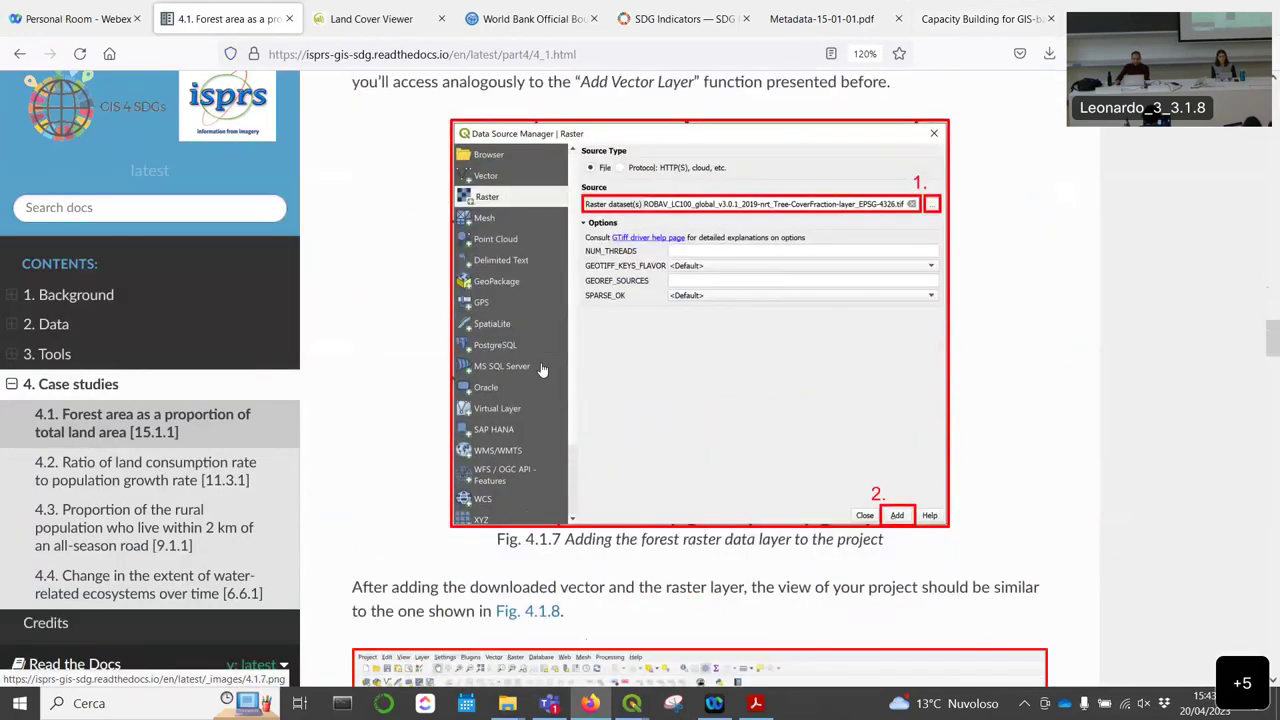
pyautogui.scroll(2, 541, 370)
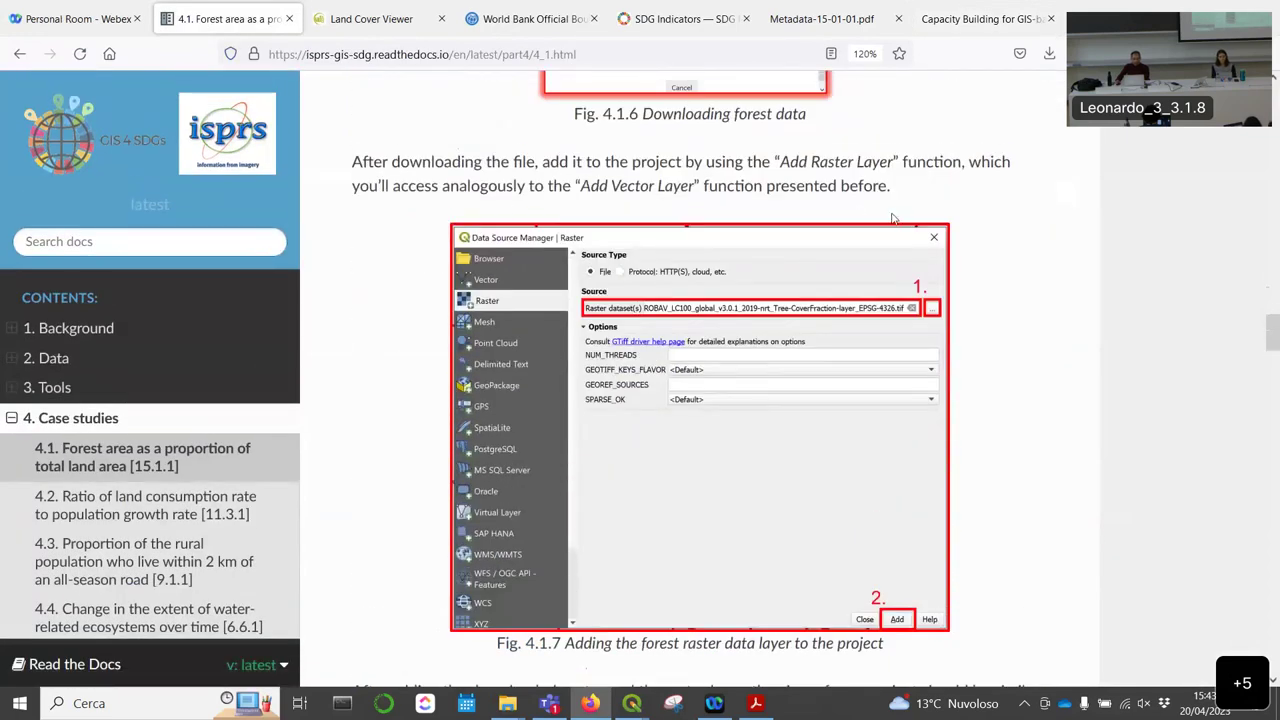
pyautogui.scroll(-2, 893, 217)
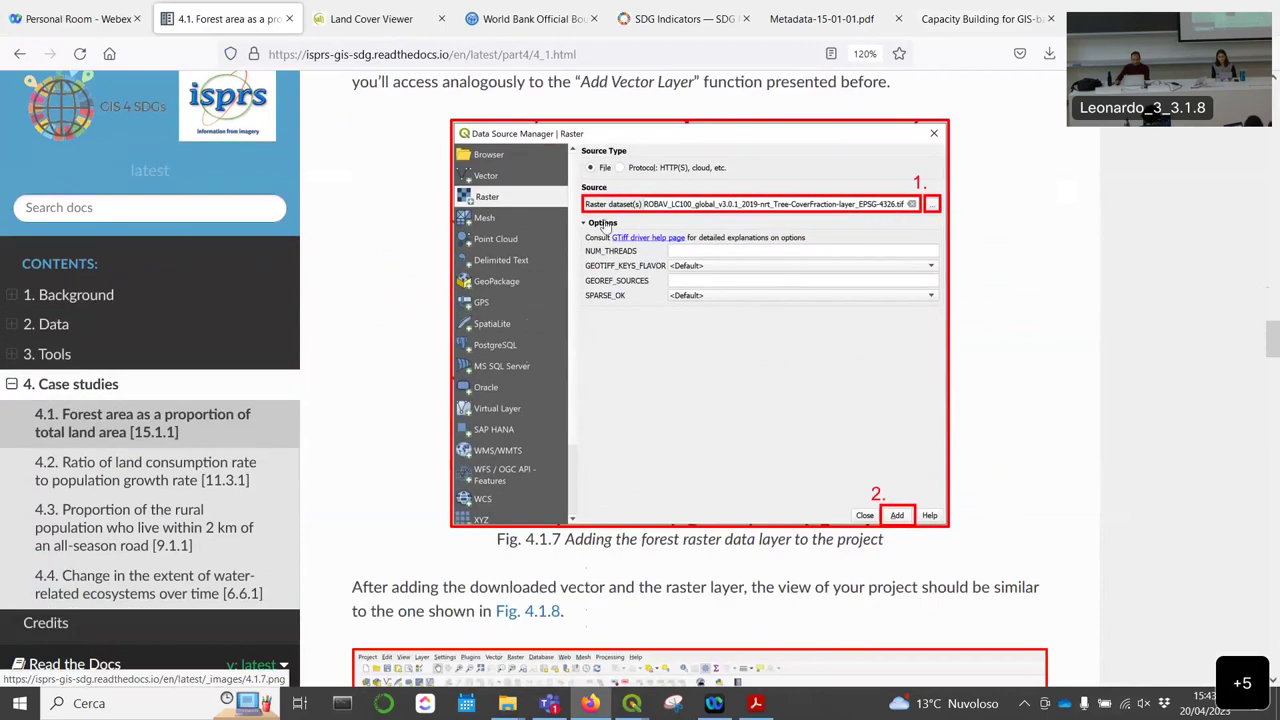
pyautogui.scroll(2, 594, 214)
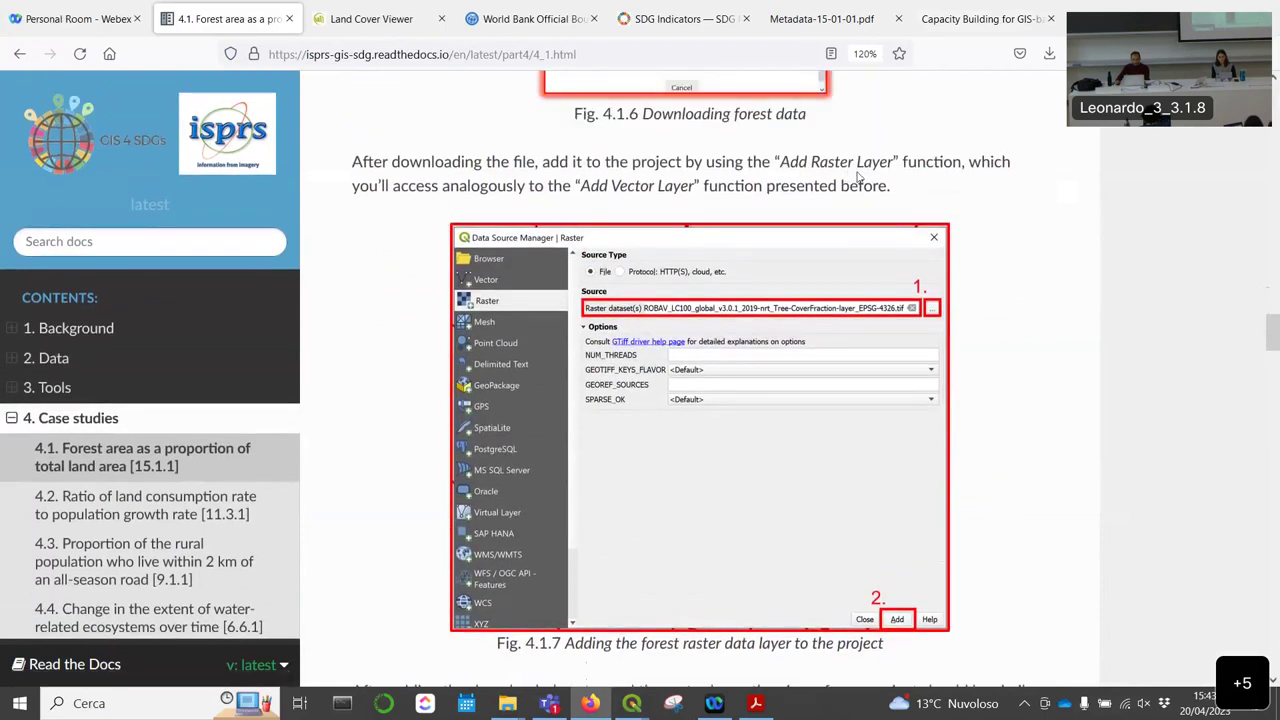
# Step: Switch to the main QGIS project window and open the file browser for adding a raster layer
pyautogui.scroll(-2, 636, 211)
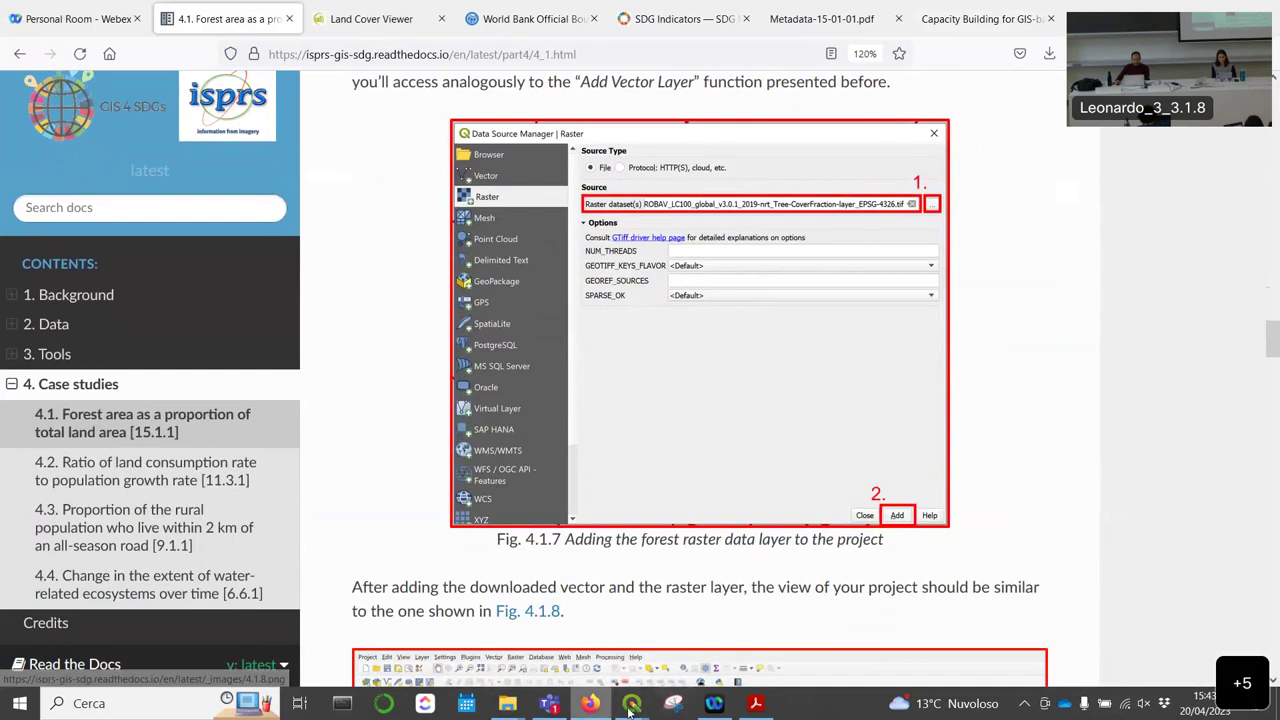
pyautogui.click(631, 705)
pyautogui.click(580, 535)
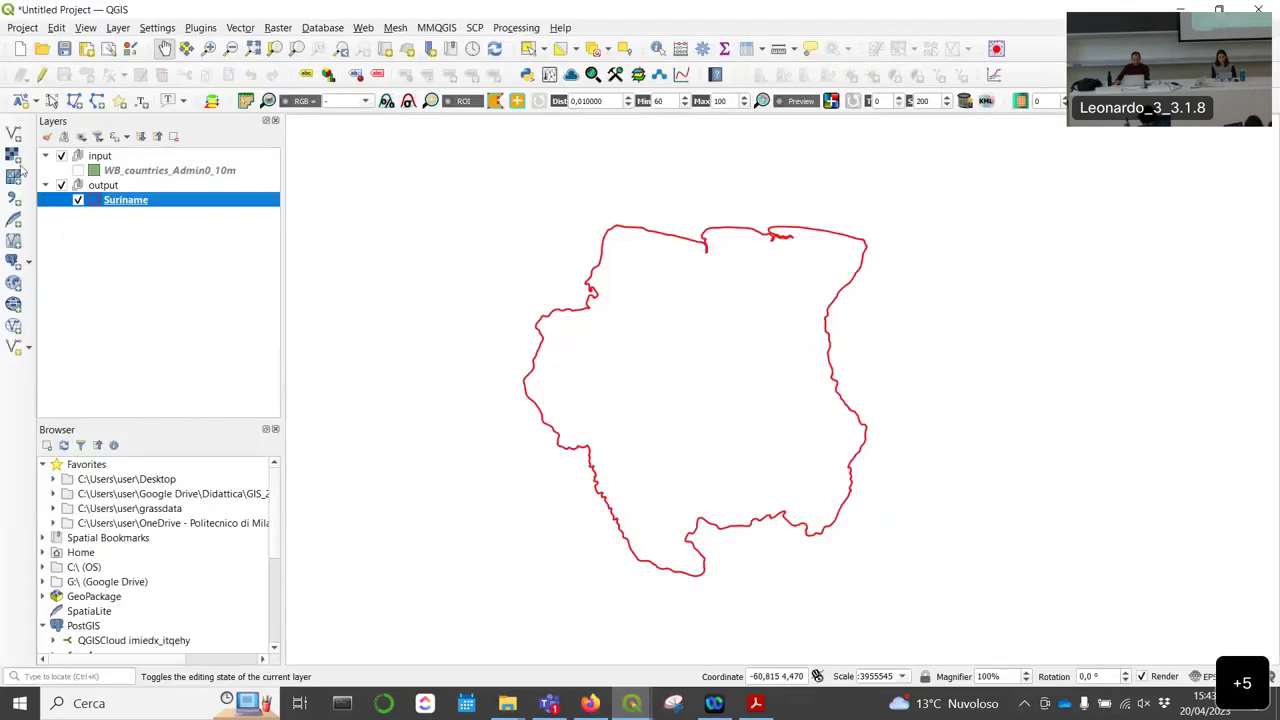
pyautogui.hotkey('ctrl', 'shift', 'r')
pyautogui.click(920, 136)
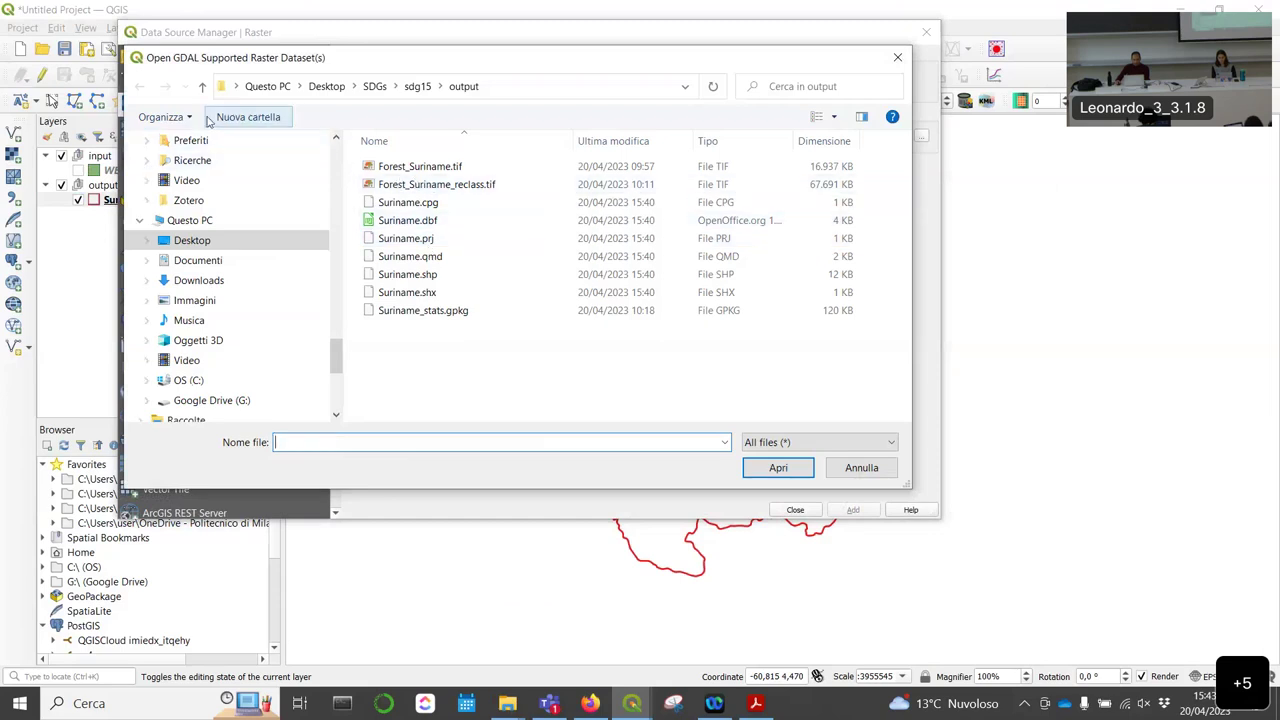
# Step: Add the raster W060N20_PROBAV_LC100_global_v3.0.1_2019-nrt_Tree-CoverFraction-layer_EPSG-4326.tif from the sdg15 input folder to the project and close the Data Source Manager
pyautogui.click(202, 86)
pyautogui.click(202, 86)
pyautogui.doubleClick(399, 187)
pyautogui.doubleClick(475, 172)
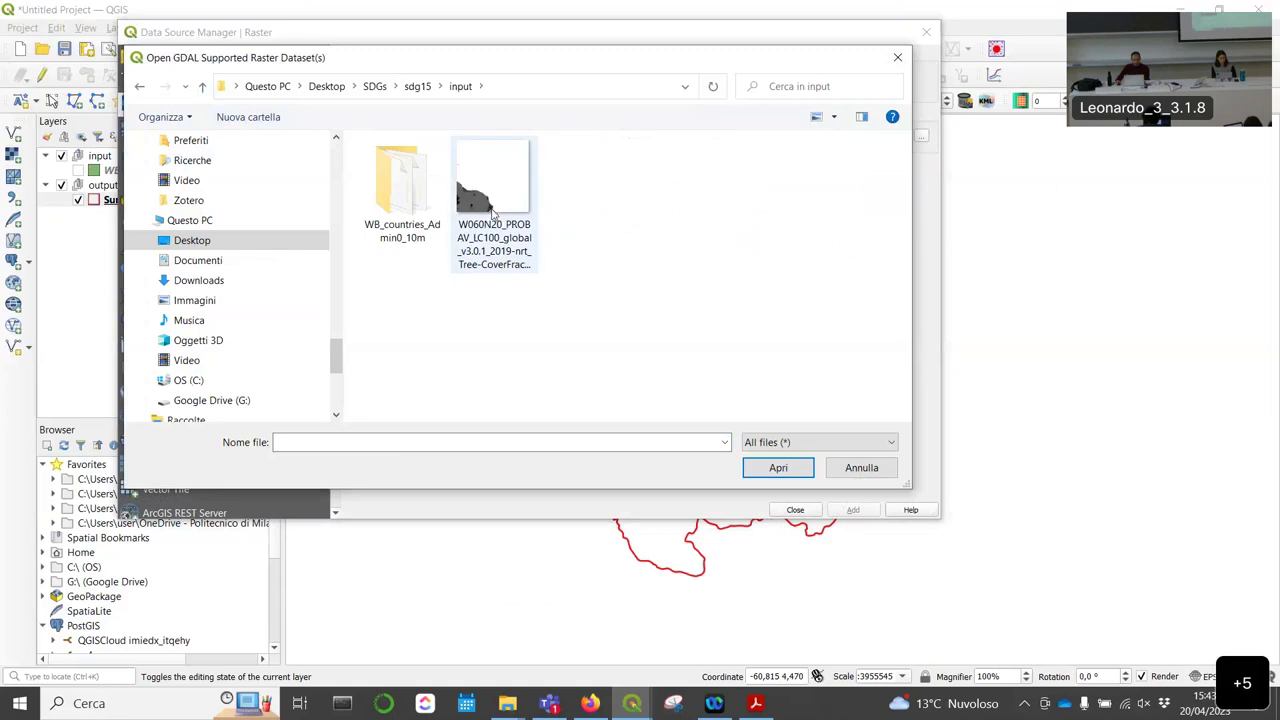
pyautogui.click(494, 205)
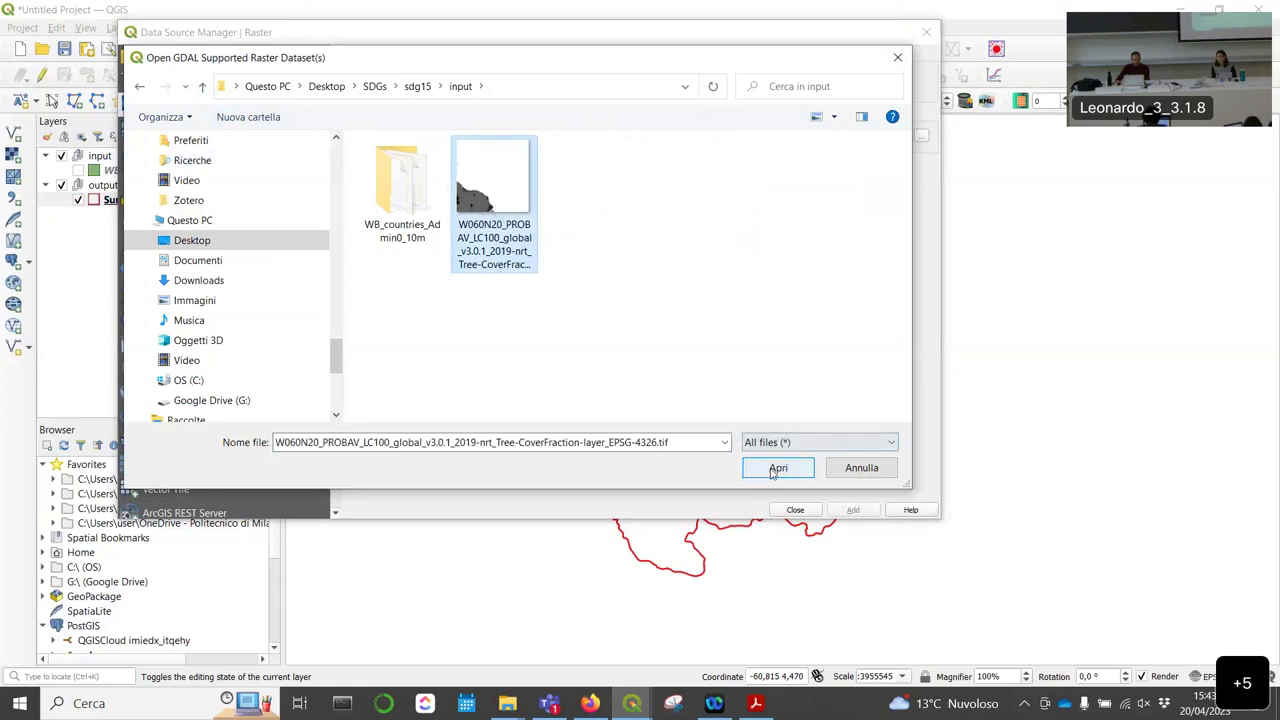
pyautogui.click(778, 467)
pyautogui.click(852, 511)
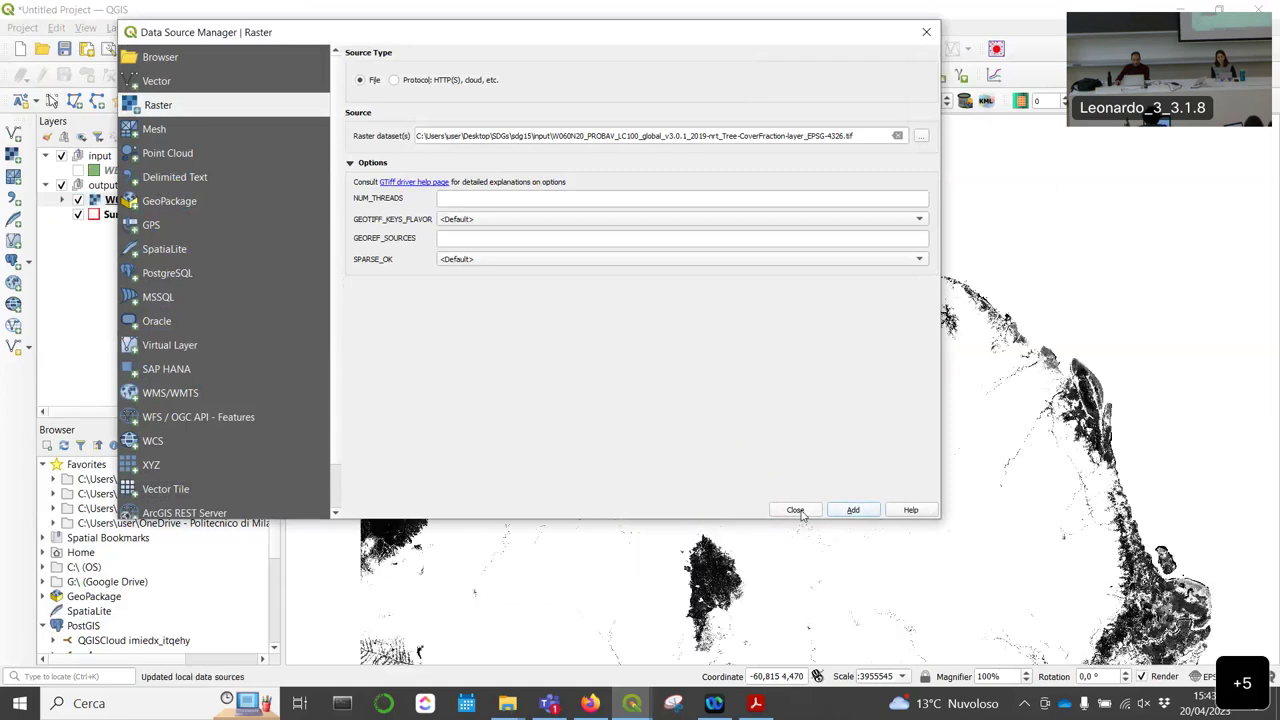
pyautogui.click(796, 511)
# Step: Move the forest raster layer into the input group, place the output group above it and expand the output group
pyautogui.moveTo(115, 218); pyautogui.dragTo(150, 161)
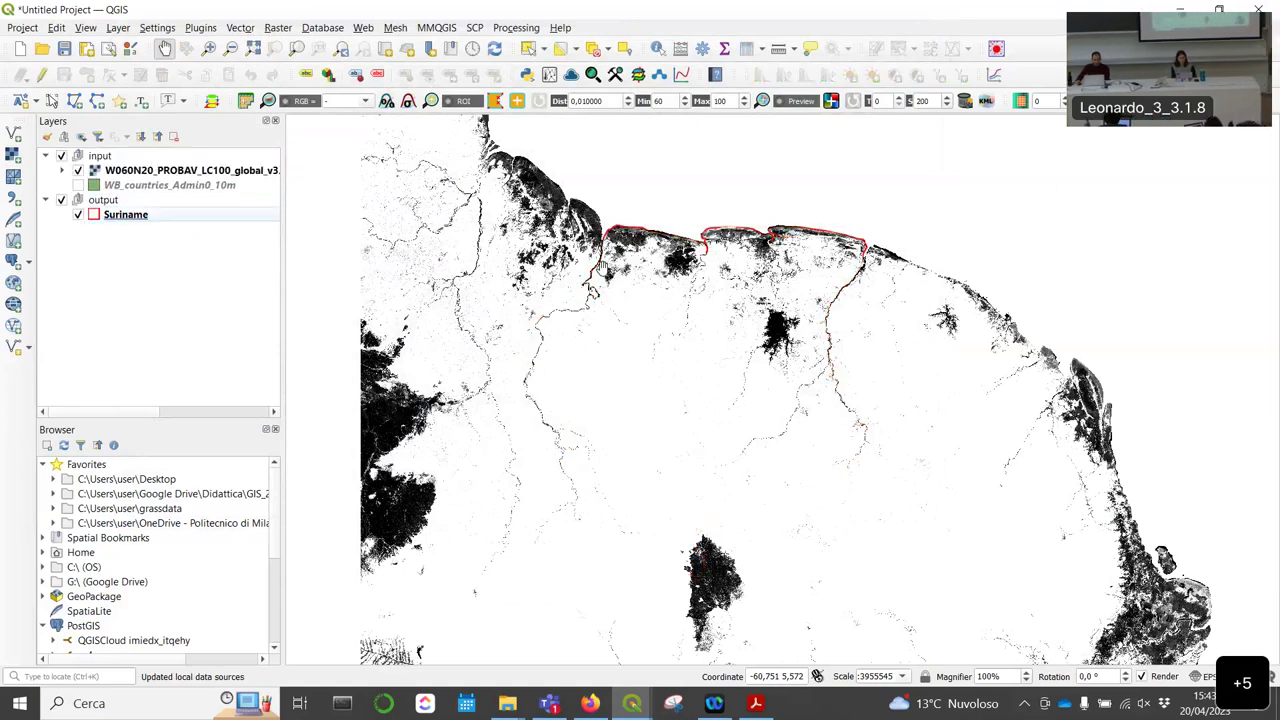
pyautogui.moveTo(97, 204); pyautogui.dragTo(120, 152)
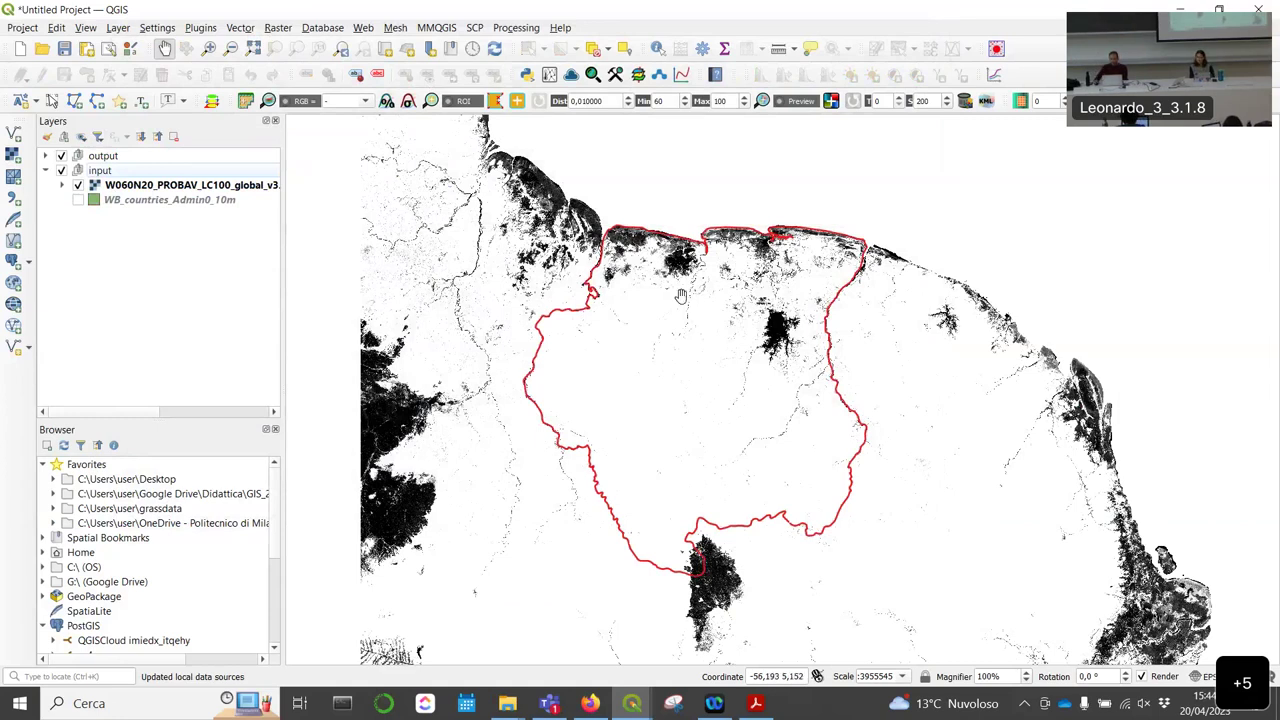
pyautogui.scroll(3, 681, 294)
pyautogui.scroll(-3, 681, 250)
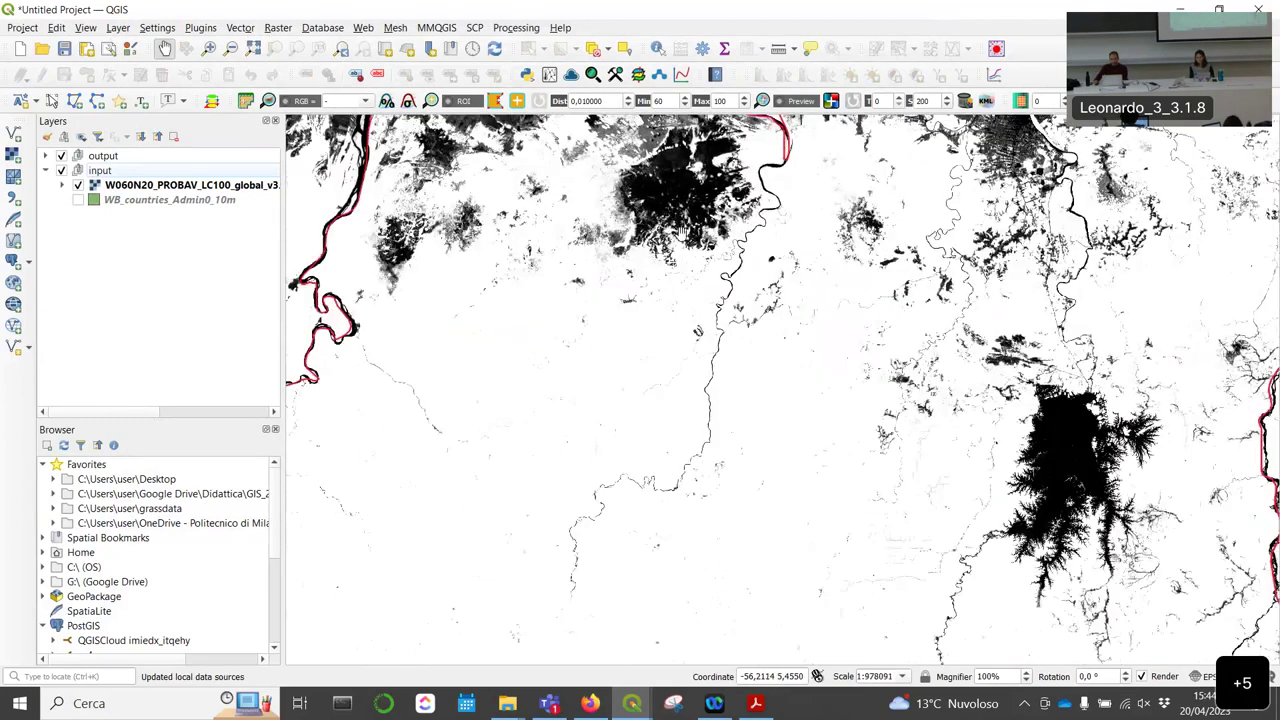
pyautogui.moveTo(754, 297); pyautogui.dragTo(745, 363)
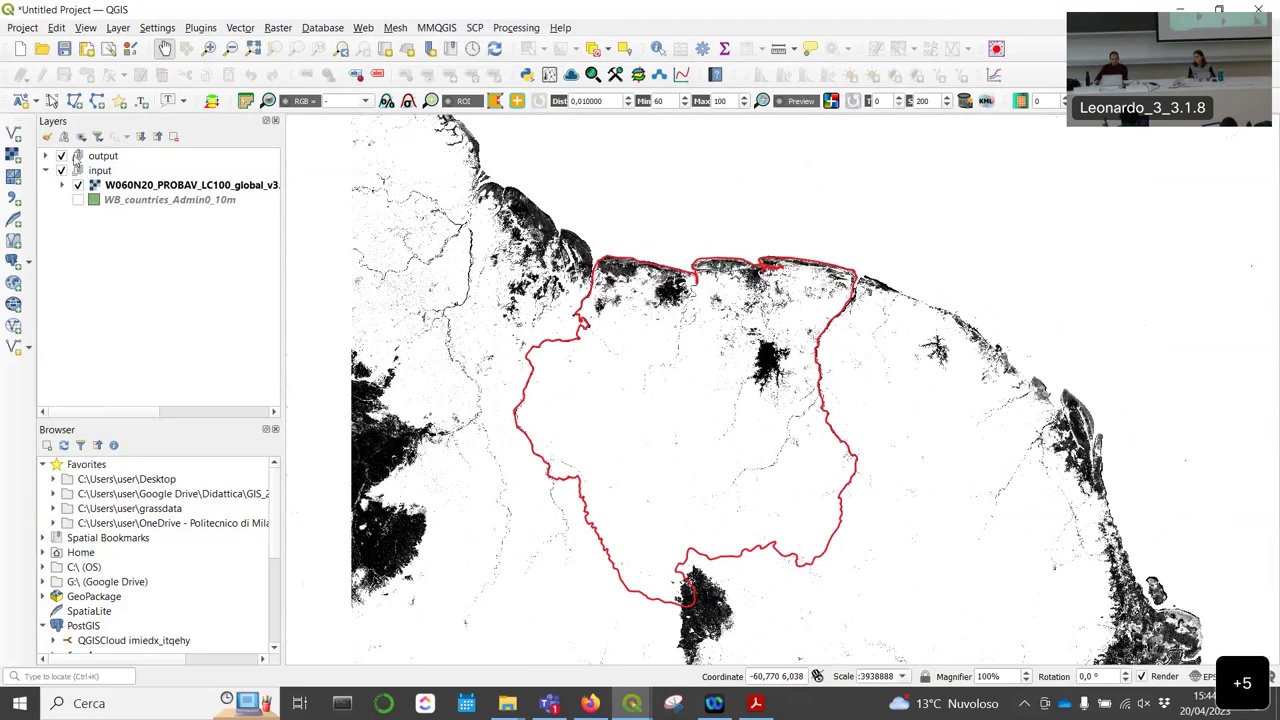
pyautogui.click(45, 156)
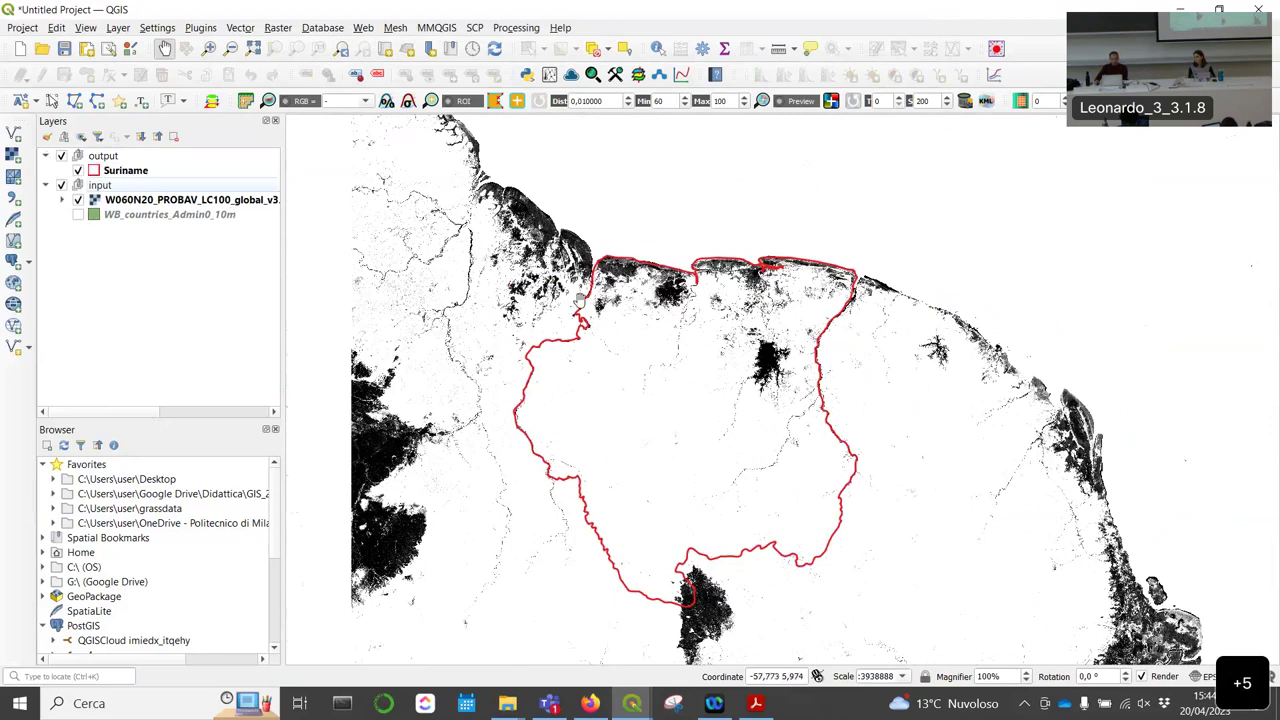
# Step: Examine the forest raster's dark and bright pixels around the northern part of the Suriname boundary
pyautogui.scroll(1, 845, 377)
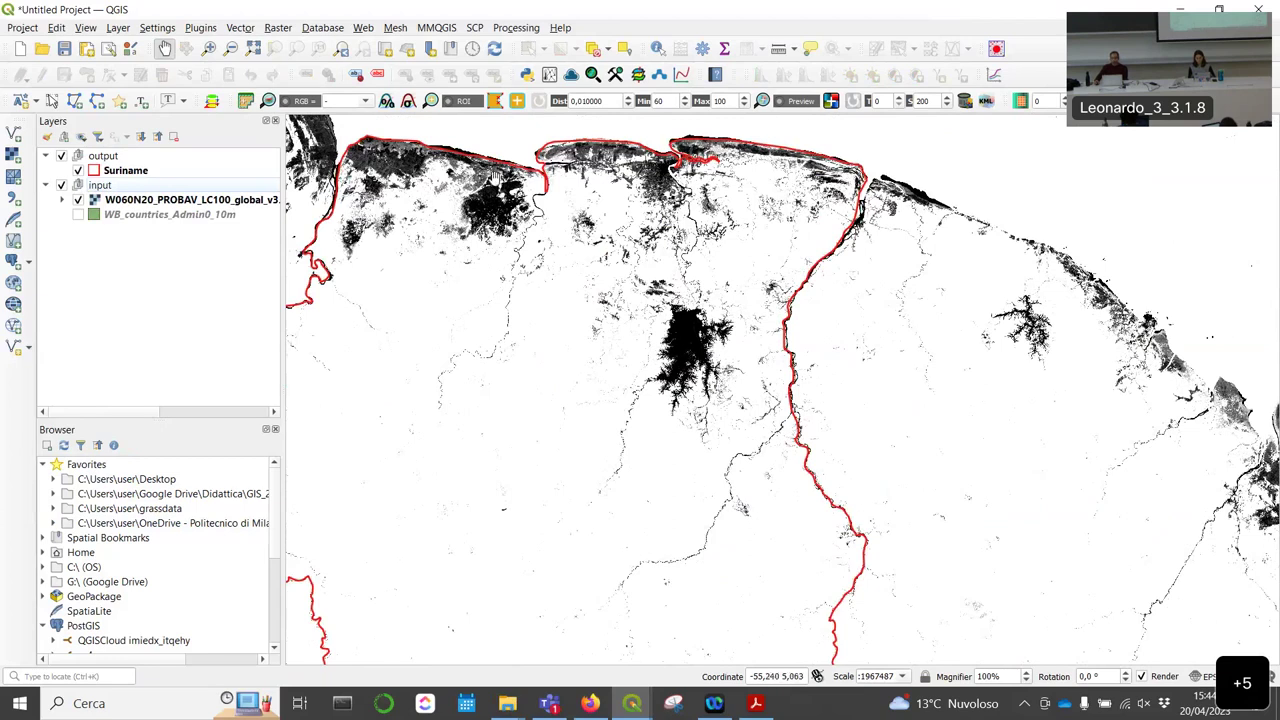
pyautogui.scroll(2, 480, 170)
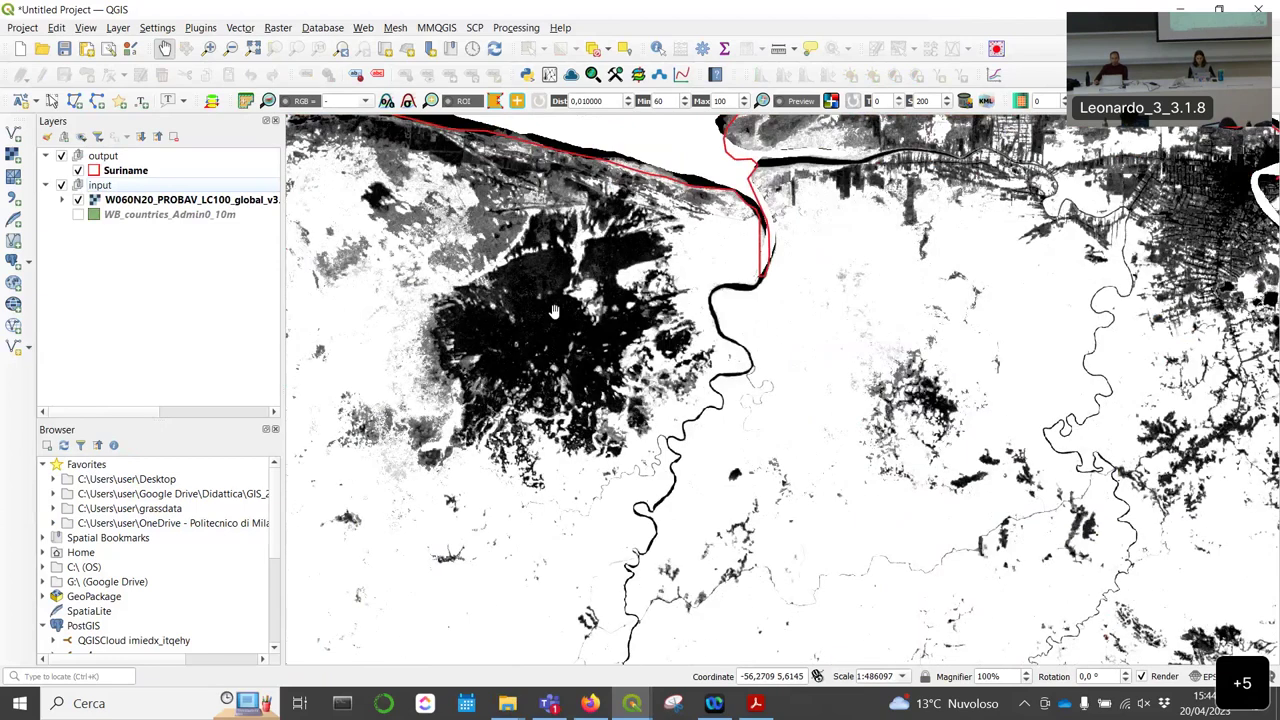
pyautogui.scroll(-2, 558, 312)
pyautogui.moveTo(636, 441); pyautogui.dragTo(719, 305)
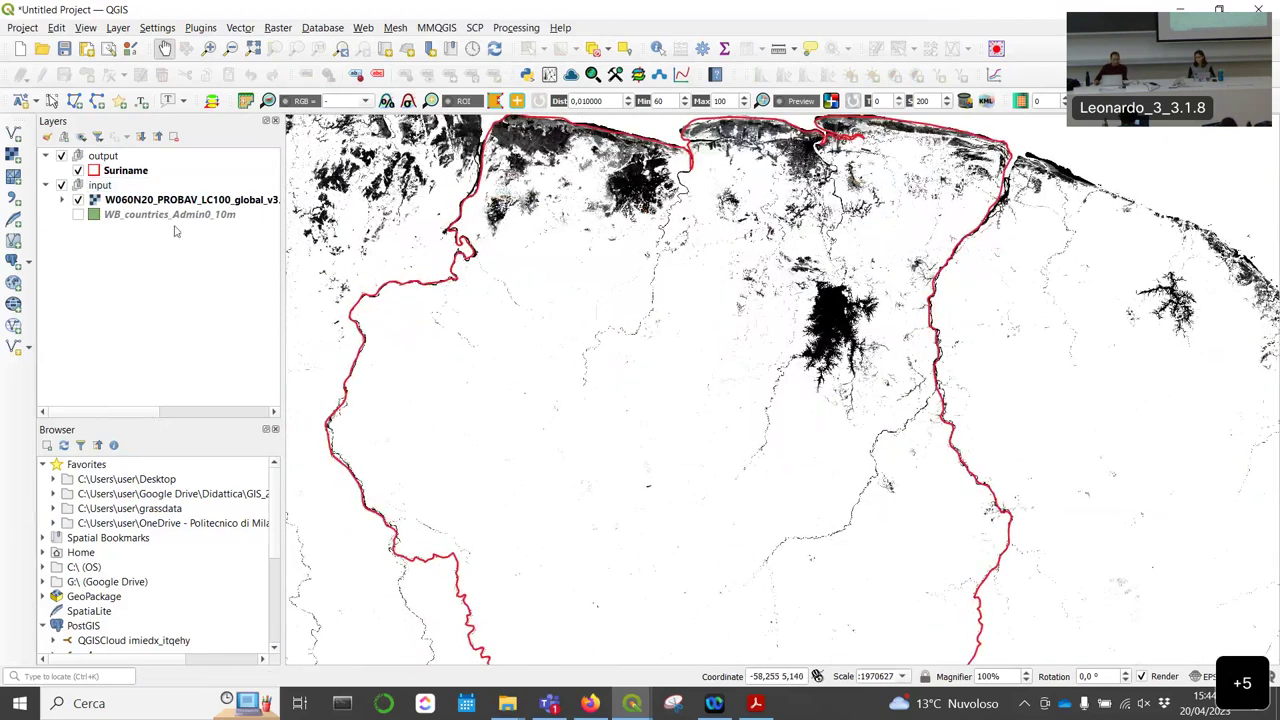
# Step: Switch to Firefox and read the web book's instructions on the expected layer view and clipping the forest raster by the Suriname mask
pyautogui.click(590, 703)
pyautogui.scroll(-5, 790, 401)
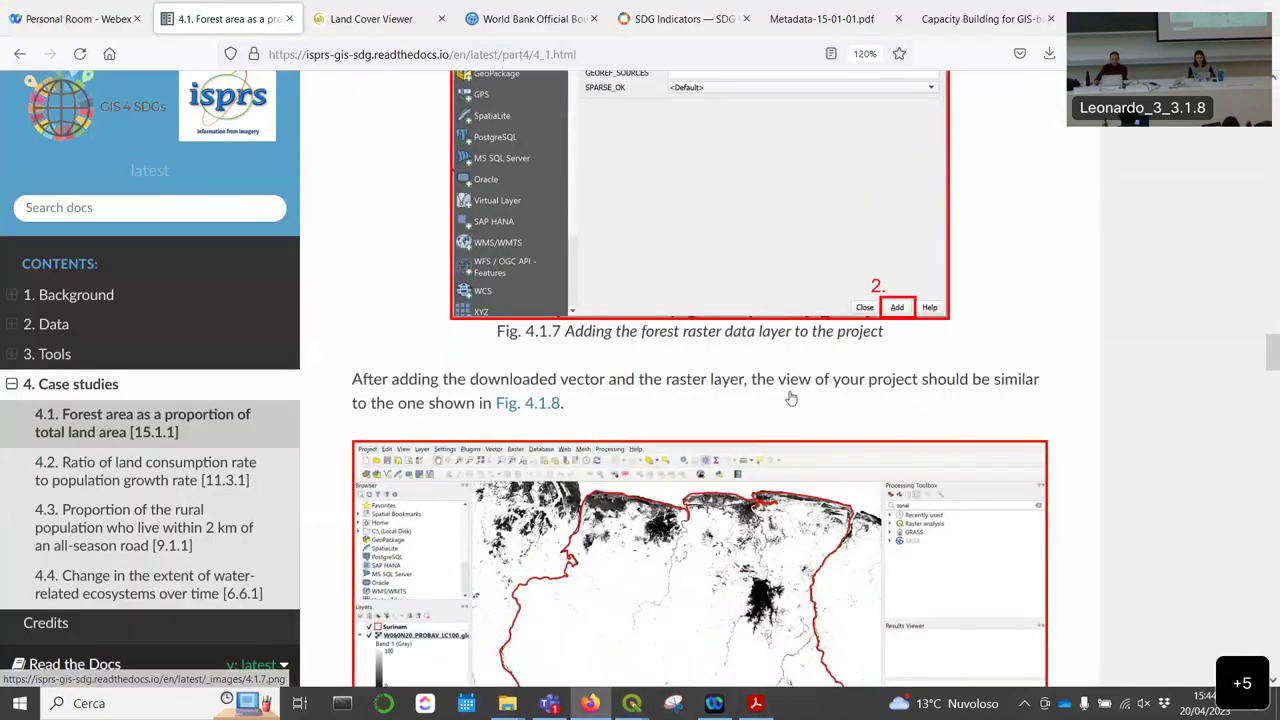
pyautogui.scroll(-3, 808, 390)
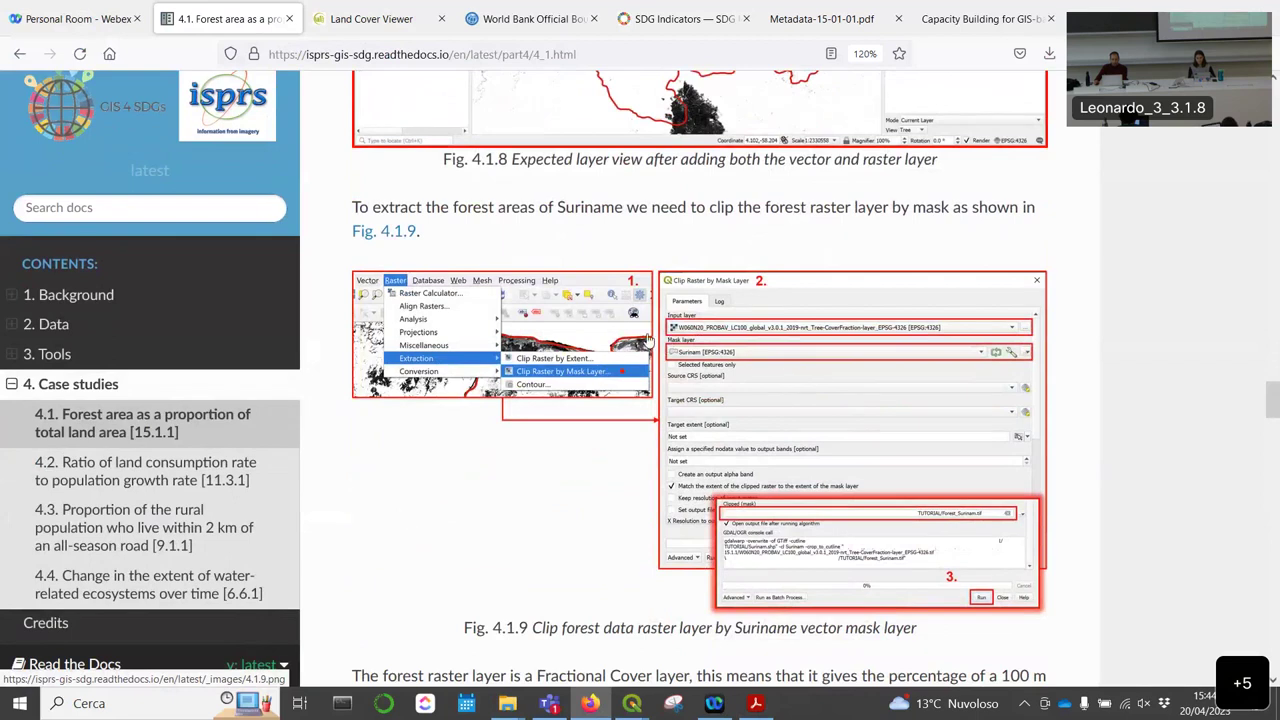
pyautogui.scroll(2, 648, 340)
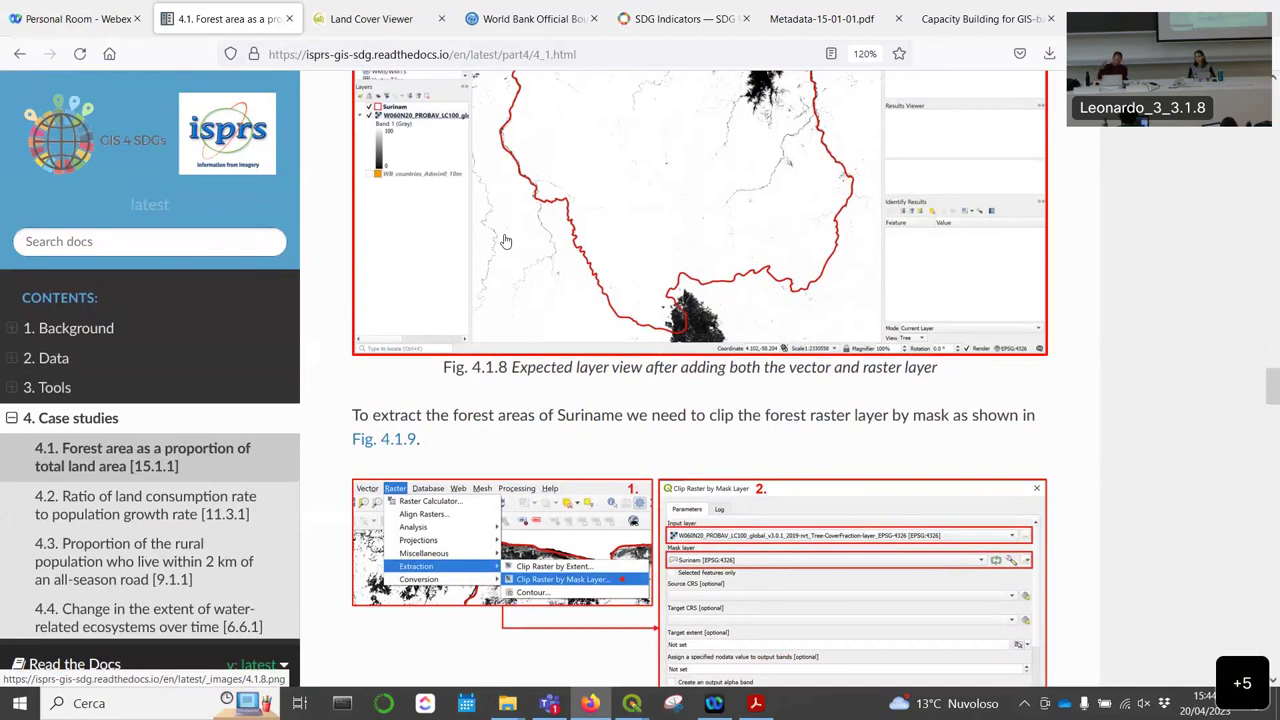
pyautogui.scroll(1, 744, 300)
pyautogui.scroll(-2, 744, 300)
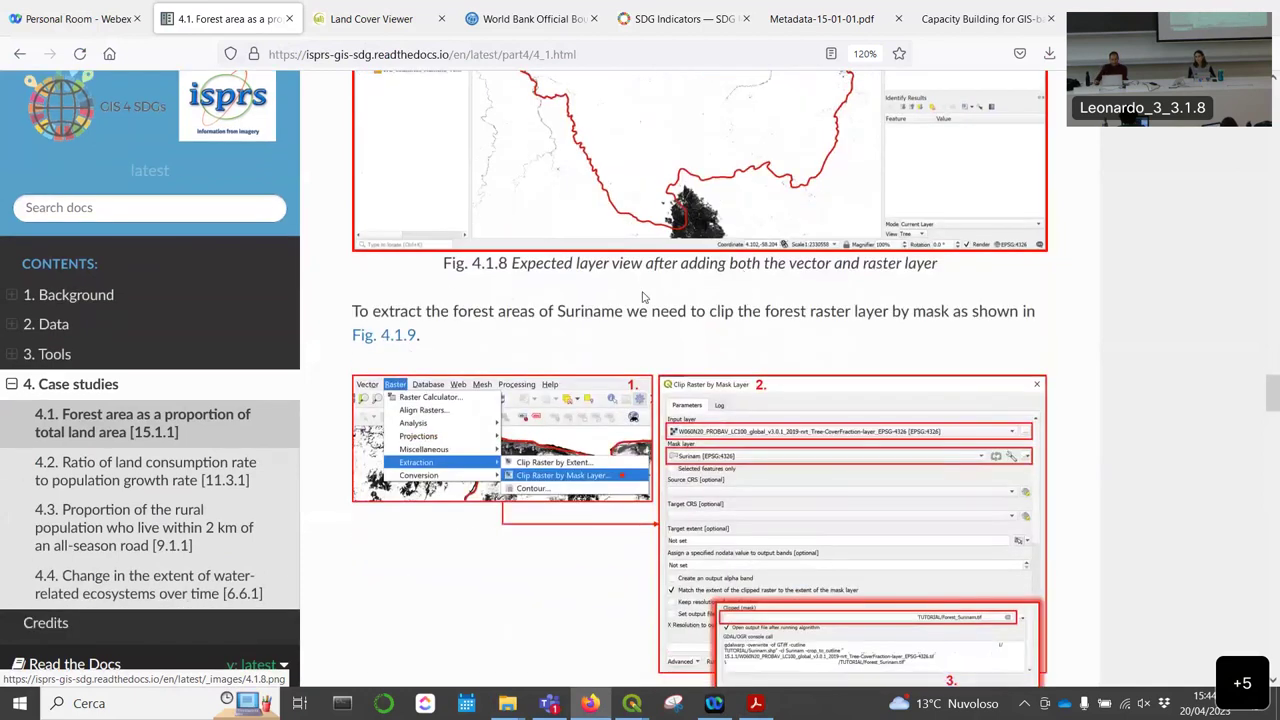
pyautogui.moveTo(537, 311); pyautogui.dragTo(1048, 318)
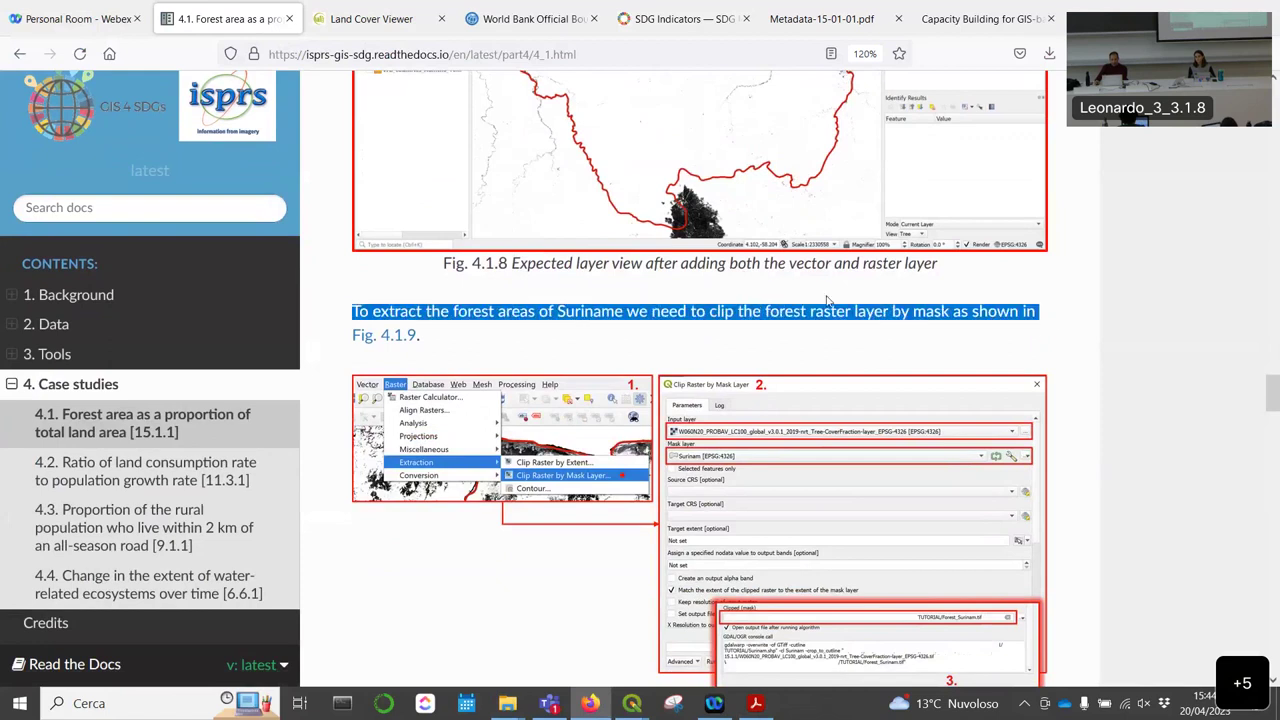
pyautogui.scroll(-1, 826, 300)
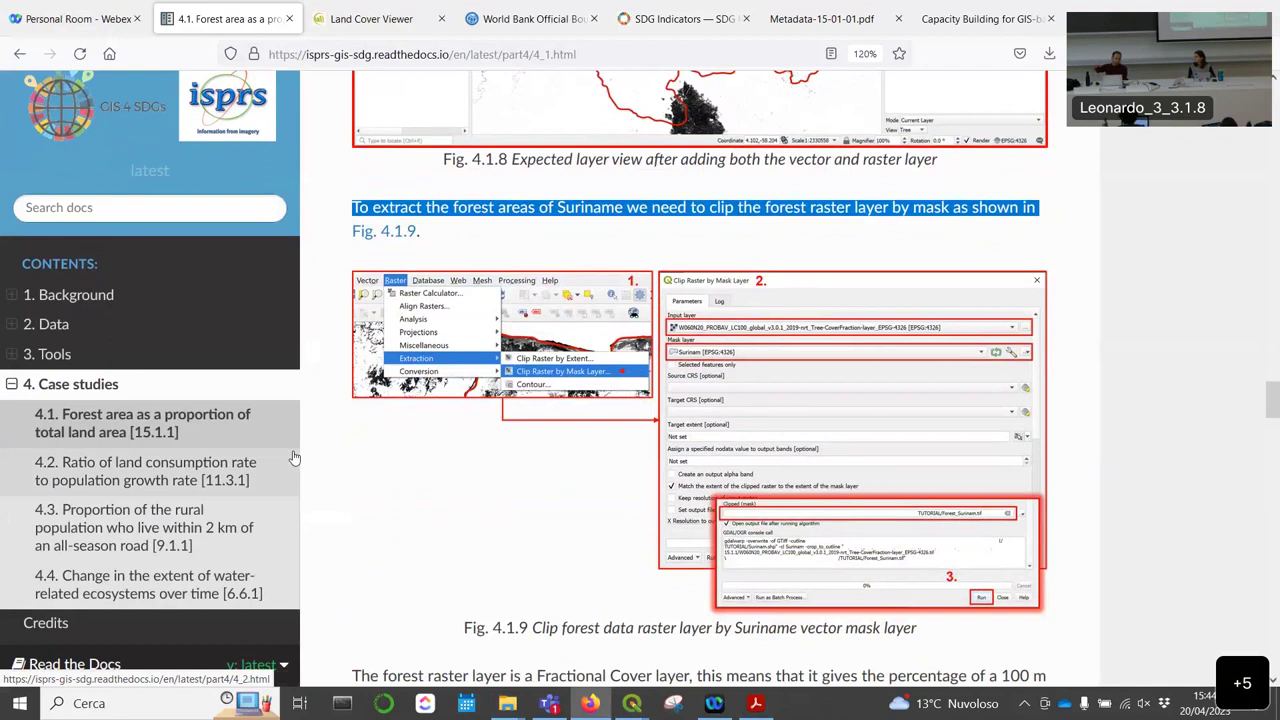
pyautogui.scroll(-1, 582, 378)
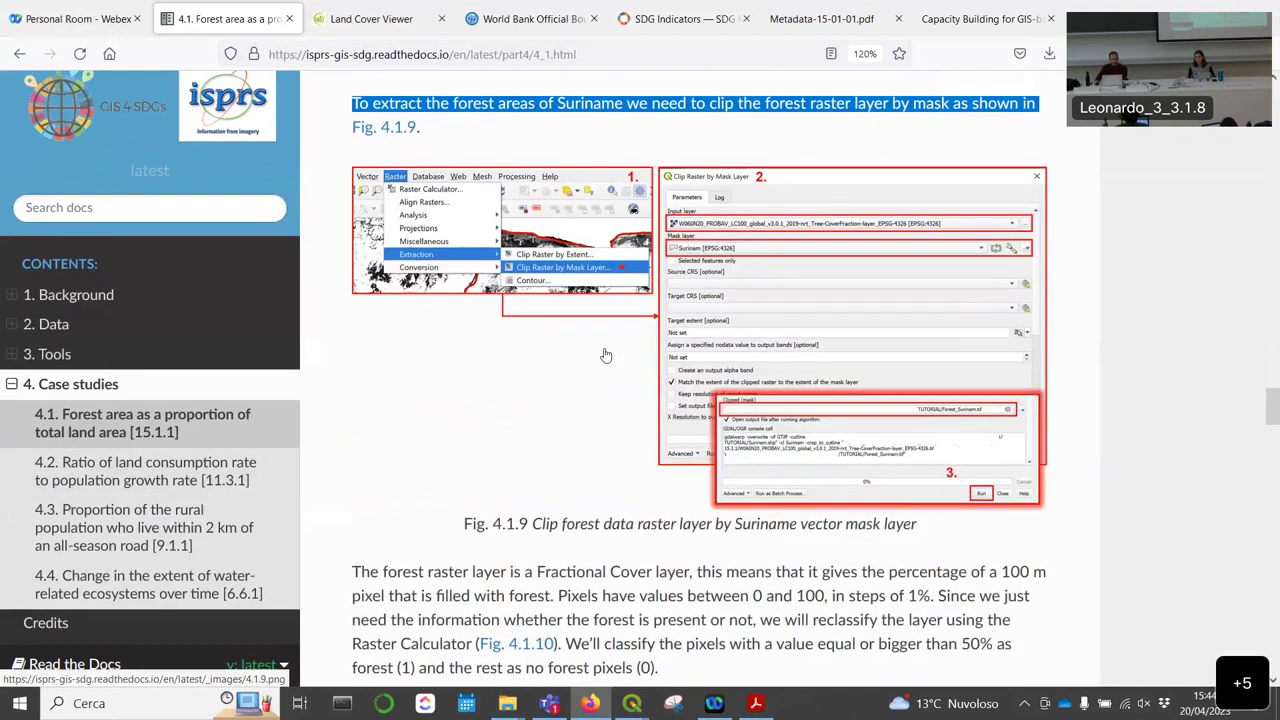
# Step: Switch back to the main QGIS project window with the whole of Suriname in view
pyautogui.click(632, 703)
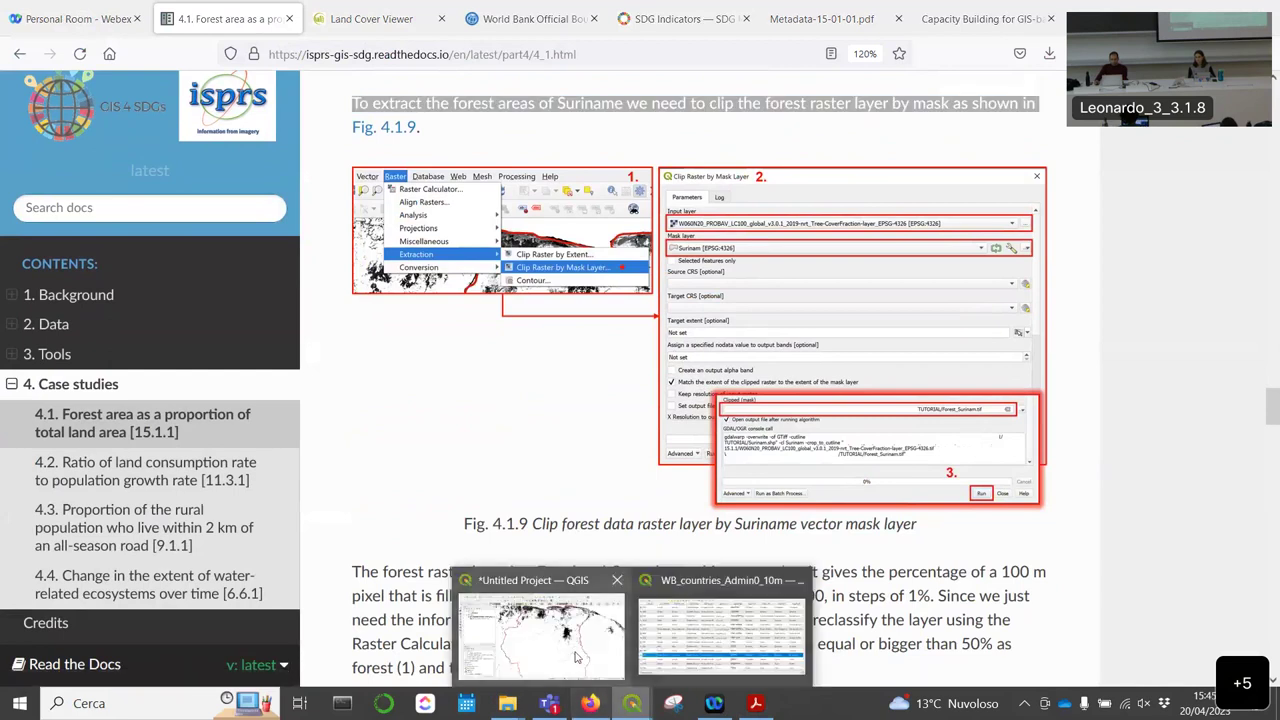
pyautogui.click(576, 657)
pyautogui.scroll(-1, 638, 232)
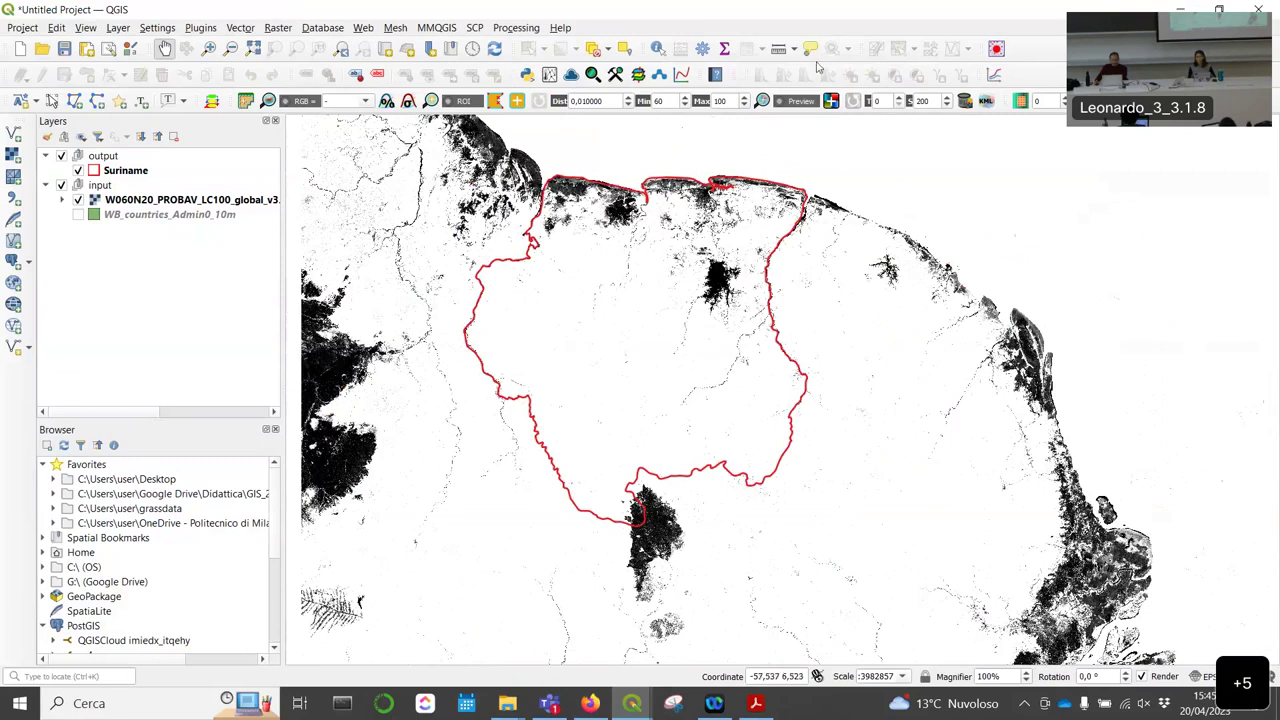
pyautogui.click(278, 28)
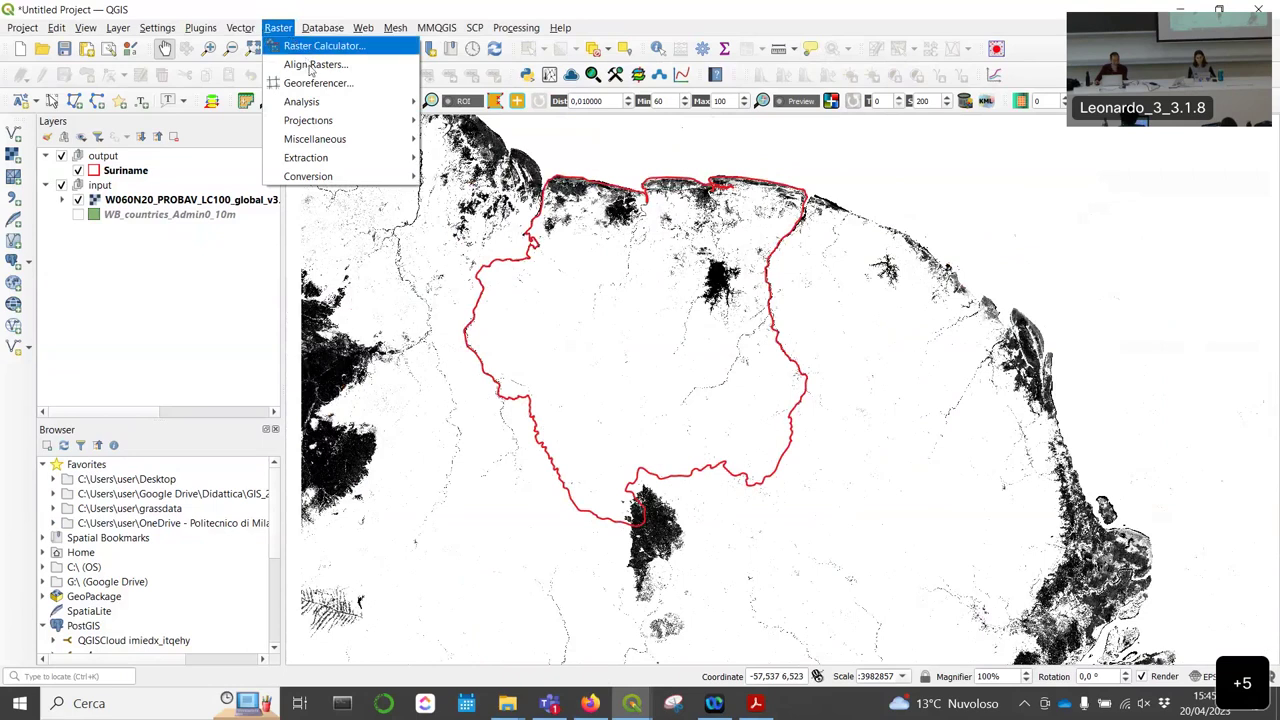
pyautogui.moveTo(320, 147)
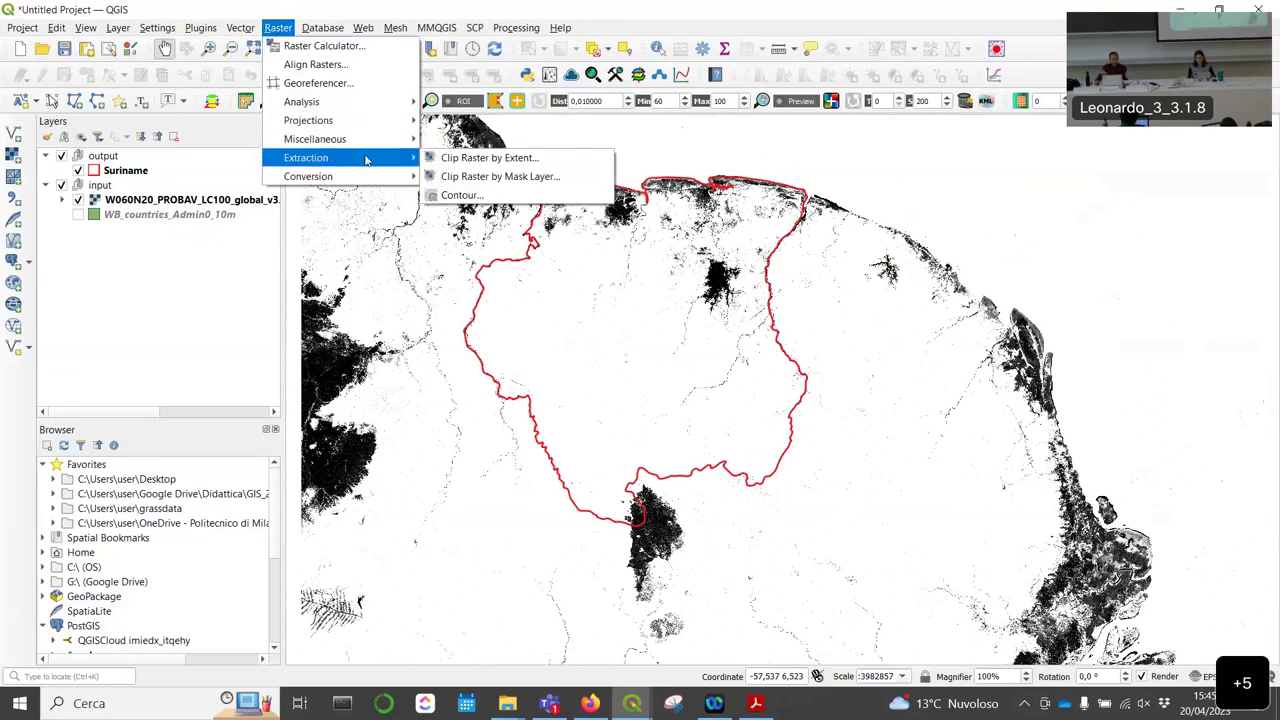
pyautogui.click(533, 161)
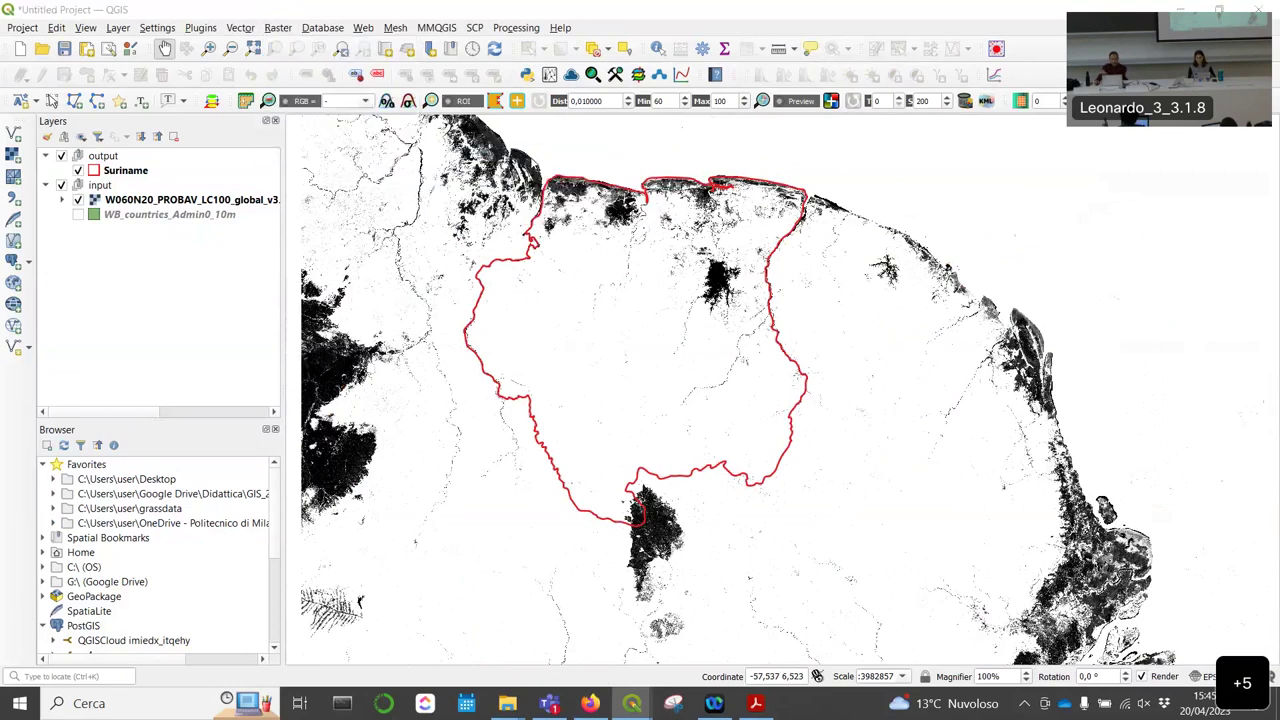
pyautogui.click(384, 154)
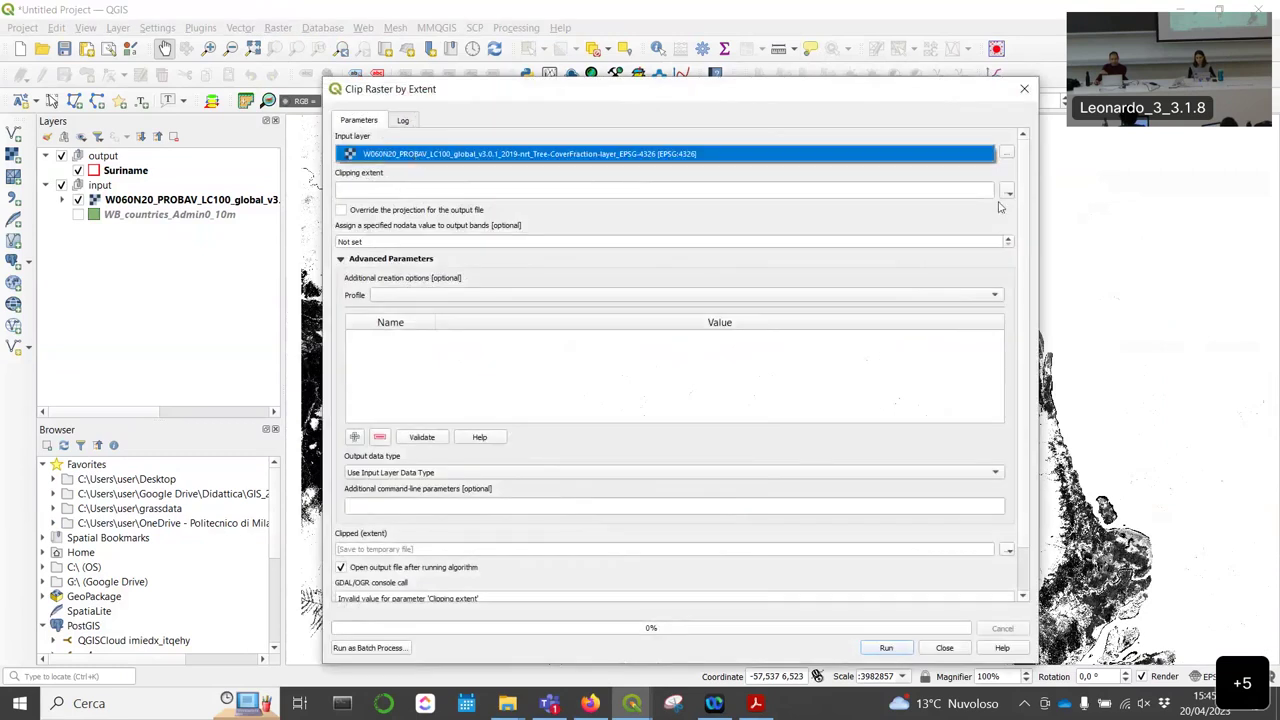
pyautogui.click(1008, 194)
pyautogui.click(832, 188)
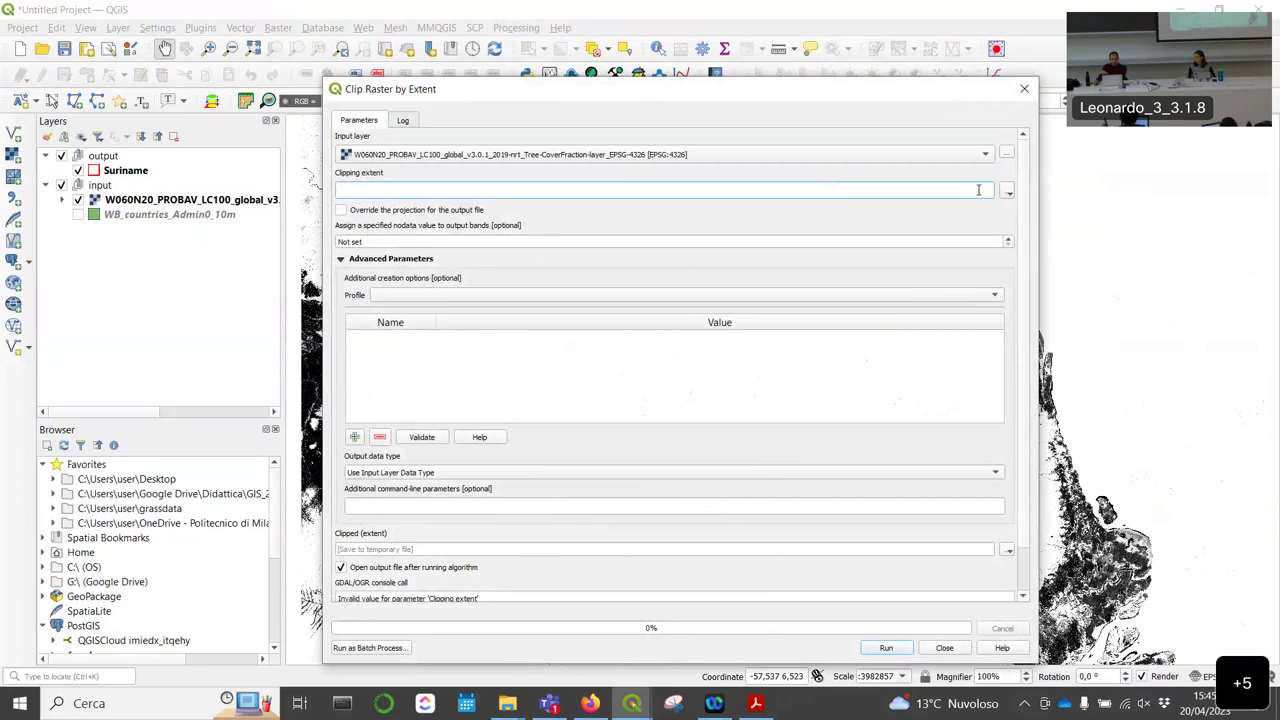
pyautogui.click(1008, 191)
pyautogui.moveTo(1026, 209)
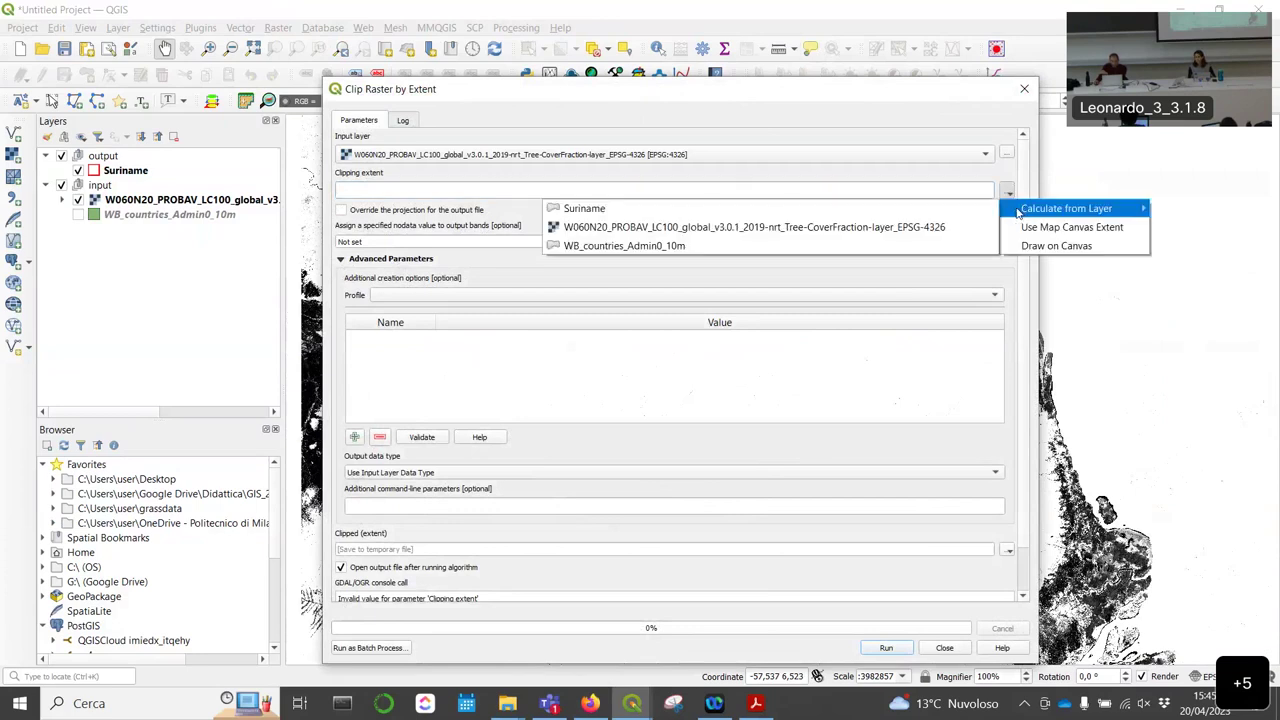
pyautogui.click(1024, 89)
pyautogui.click(1024, 89)
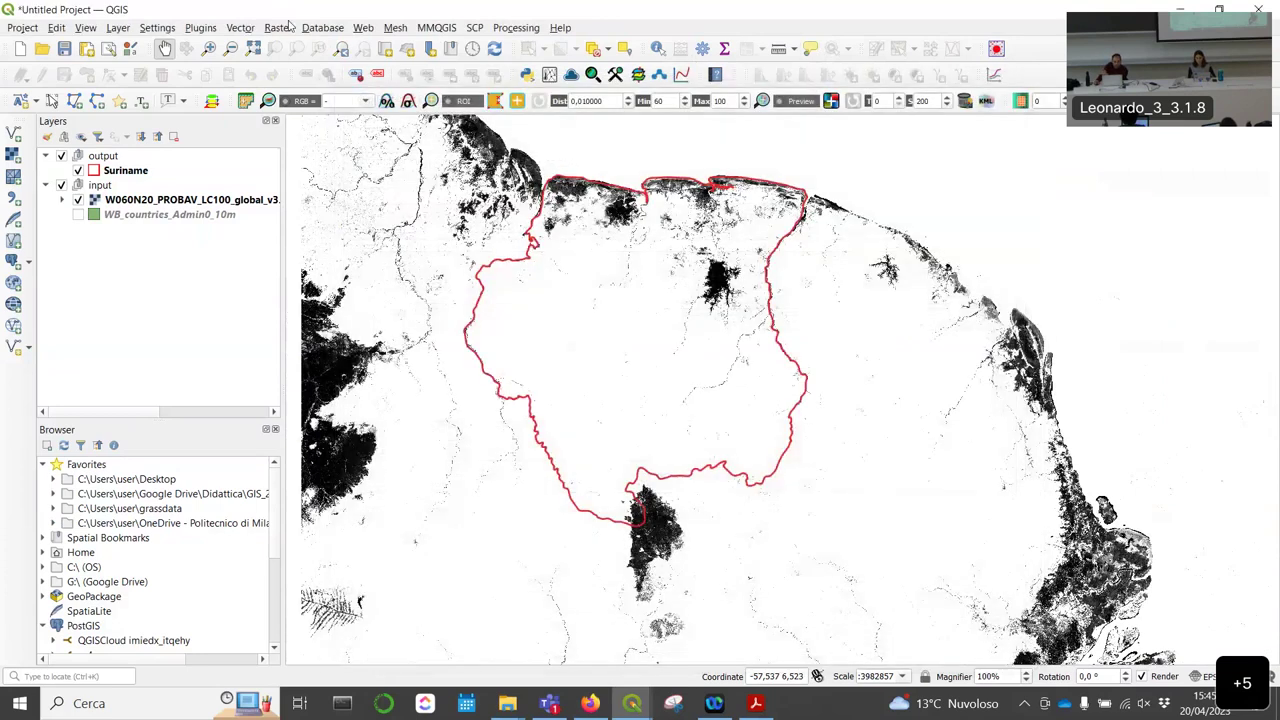
# Step: Open Clip Raster by Mask Layer, review its parameters down to the clipped output and compare them with the web book in Firefox
pyautogui.click(288, 26)
pyautogui.moveTo(311, 157)
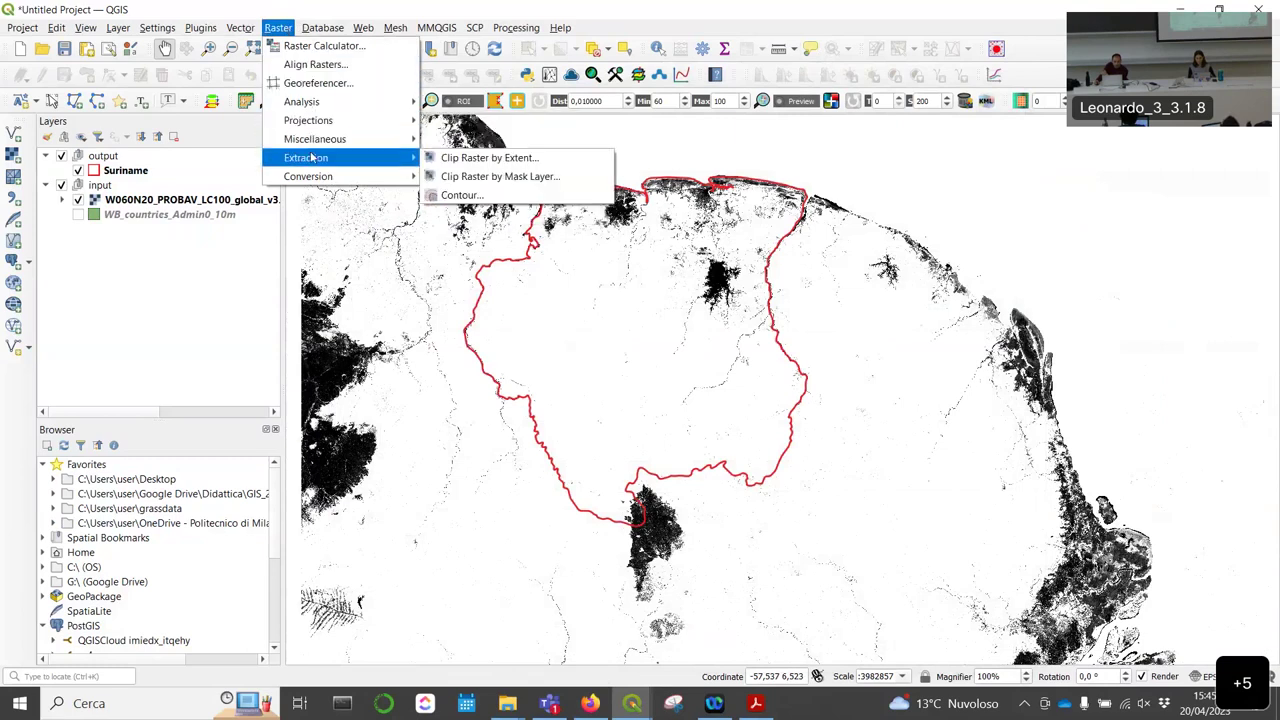
pyautogui.click(532, 180)
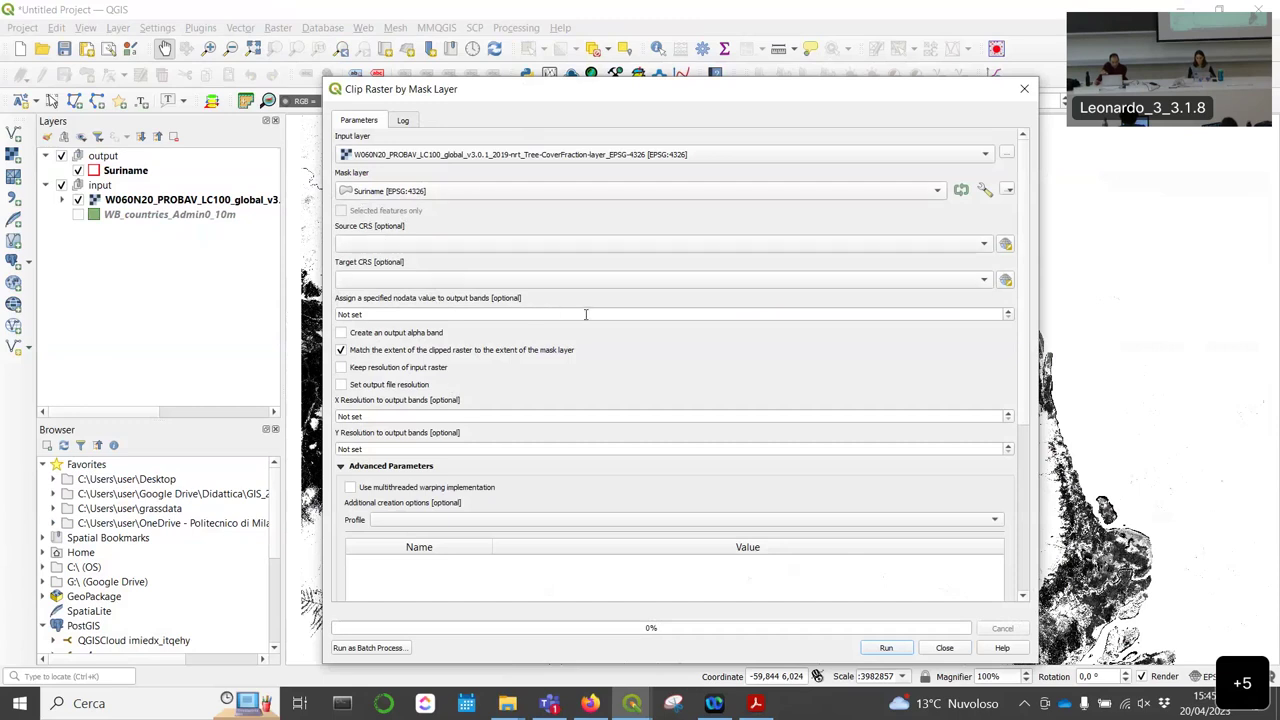
pyautogui.scroll(-3, 615, 374)
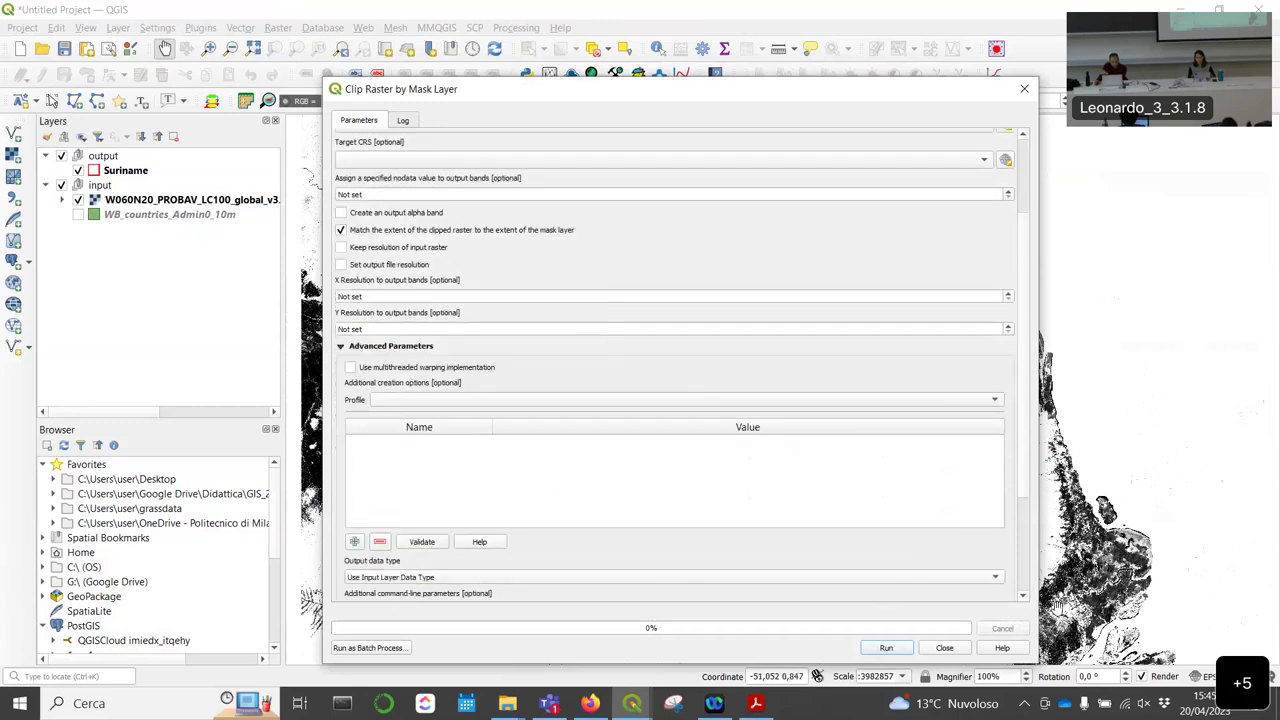
pyautogui.scroll(-4, 1027, 336)
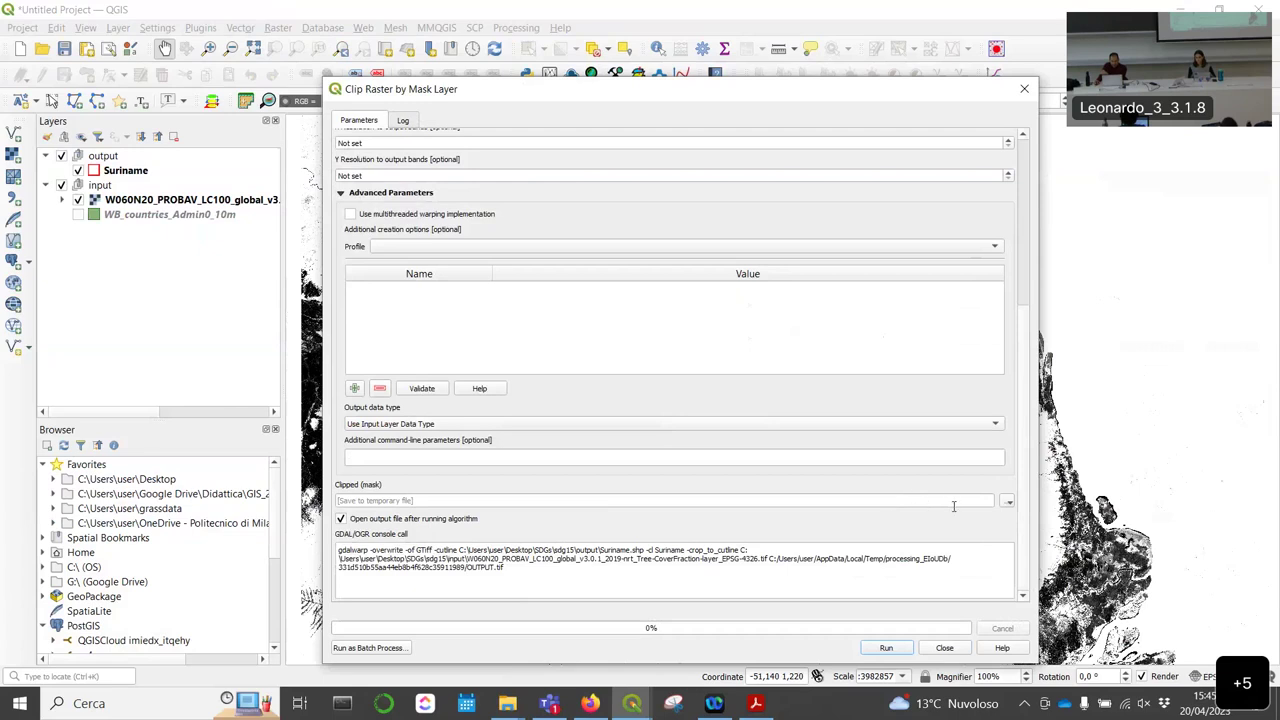
pyautogui.click(590, 703)
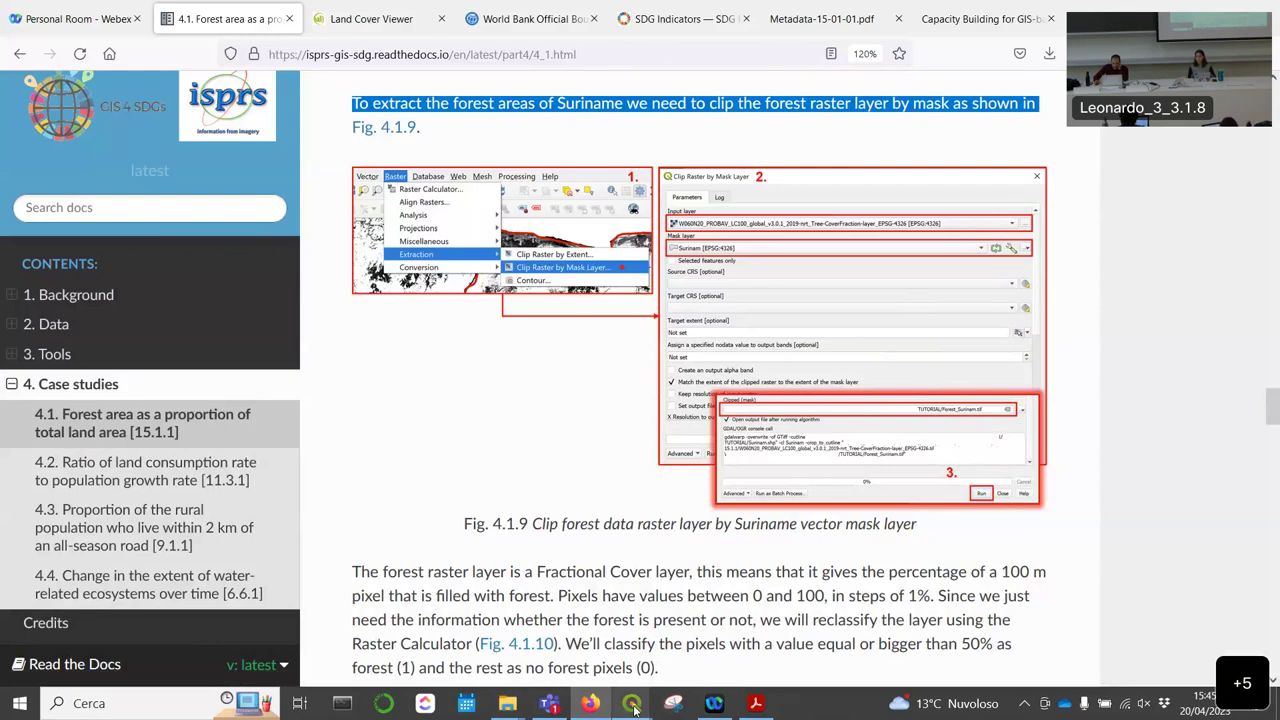
# Step: Back in QGIS, set the clipped output to Forest_Suriname.tif in the sdg15 output folder, replacing the existing file, and run the clip
pyautogui.moveTo(631, 703)
pyautogui.click(545, 625)
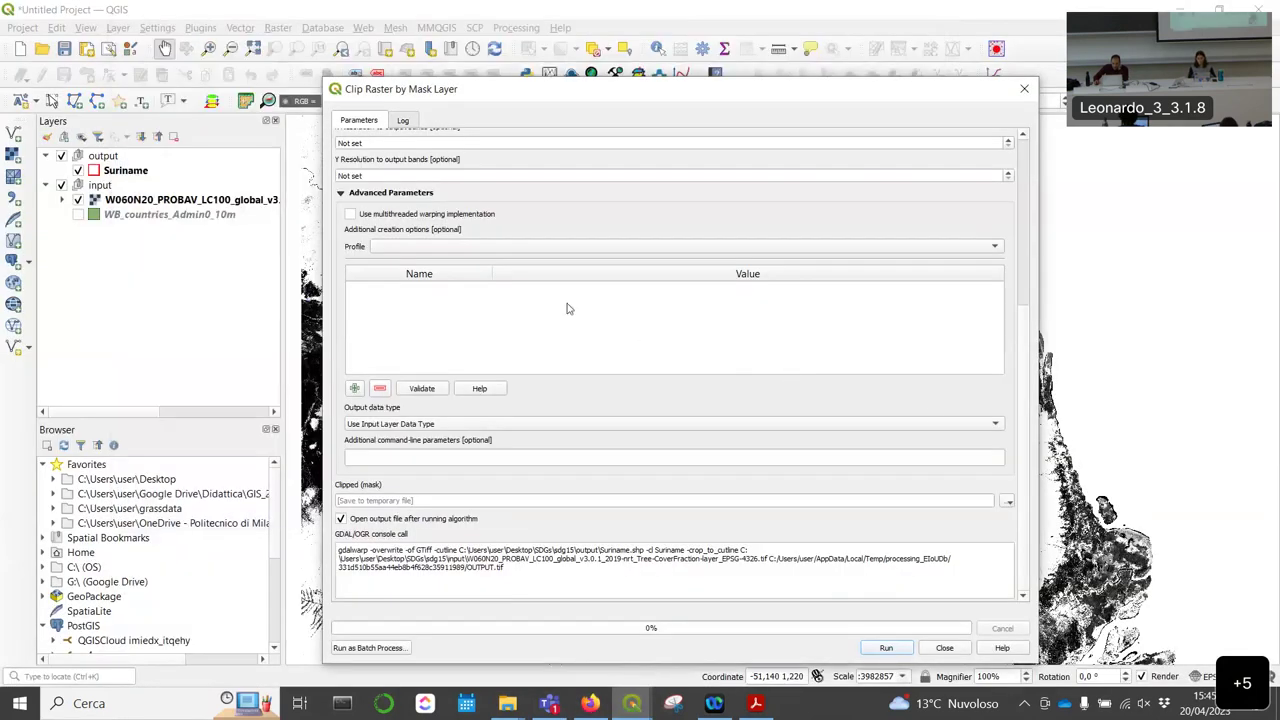
pyautogui.click(1008, 502)
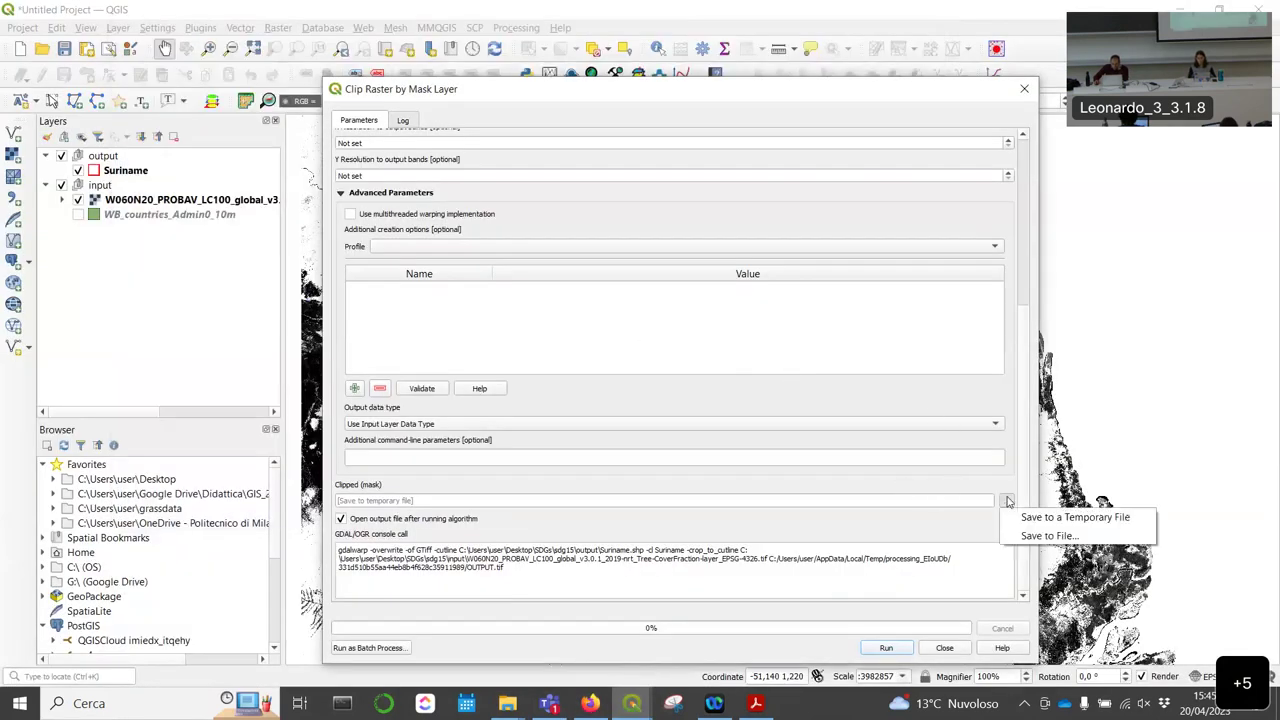
pyautogui.click(1030, 533)
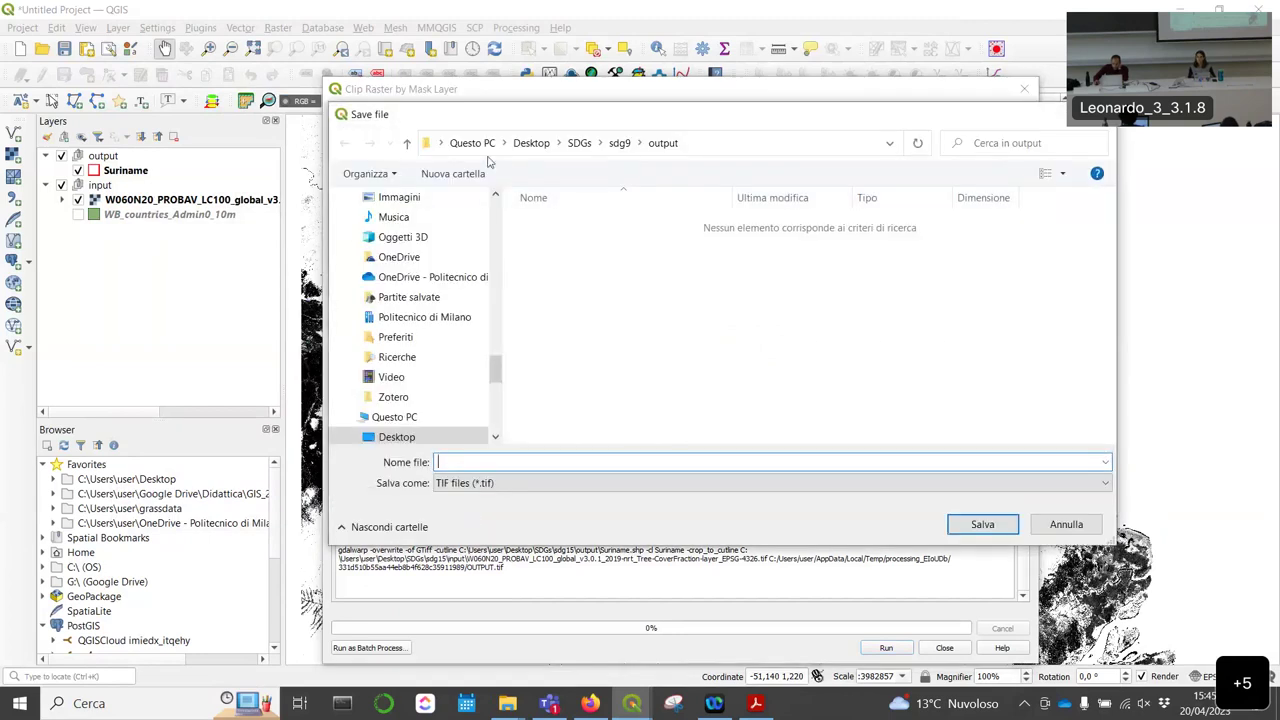
pyautogui.click(580, 142)
pyautogui.doubleClick(546, 248)
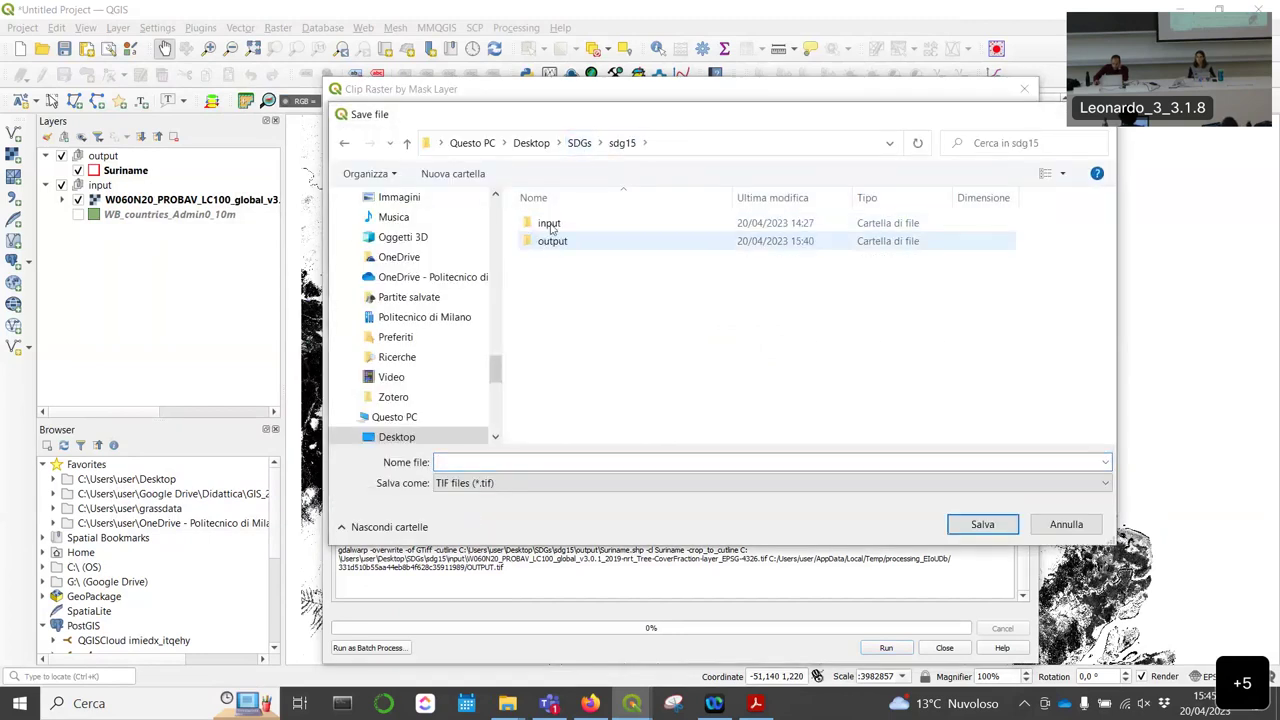
pyautogui.doubleClick(543, 244)
pyautogui.click(578, 272)
pyautogui.click(978, 526)
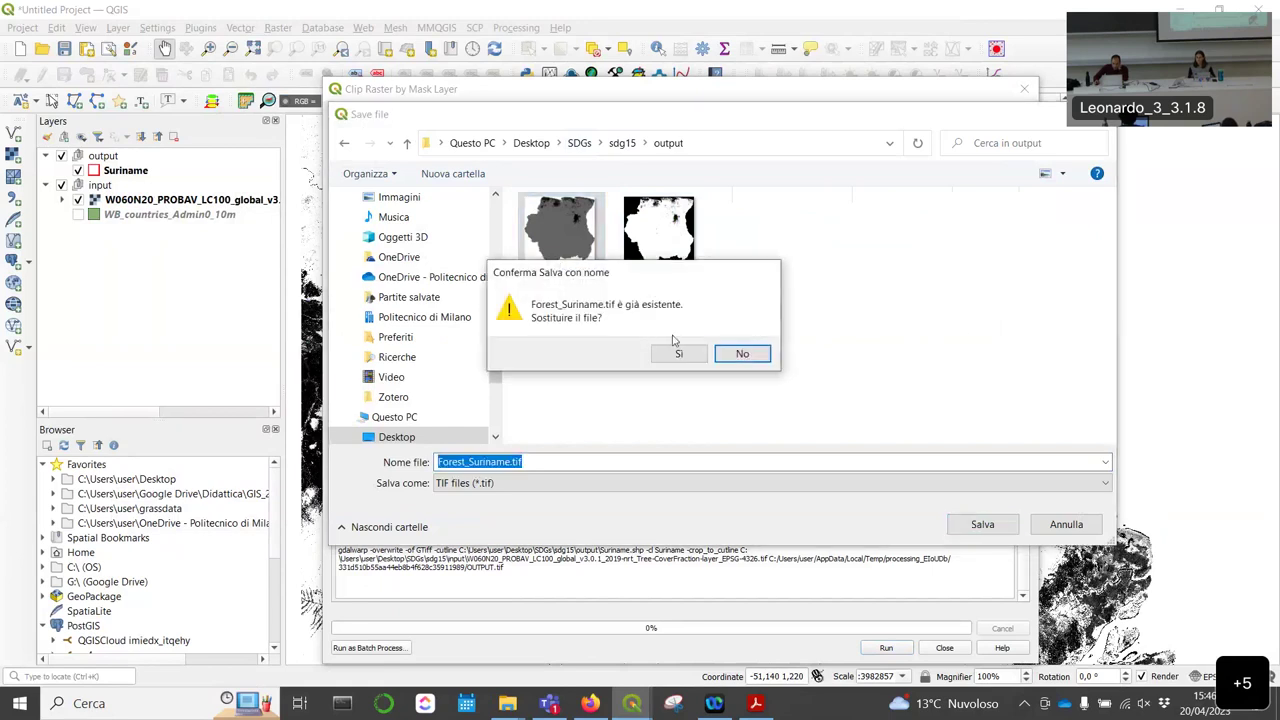
pyautogui.click(676, 354)
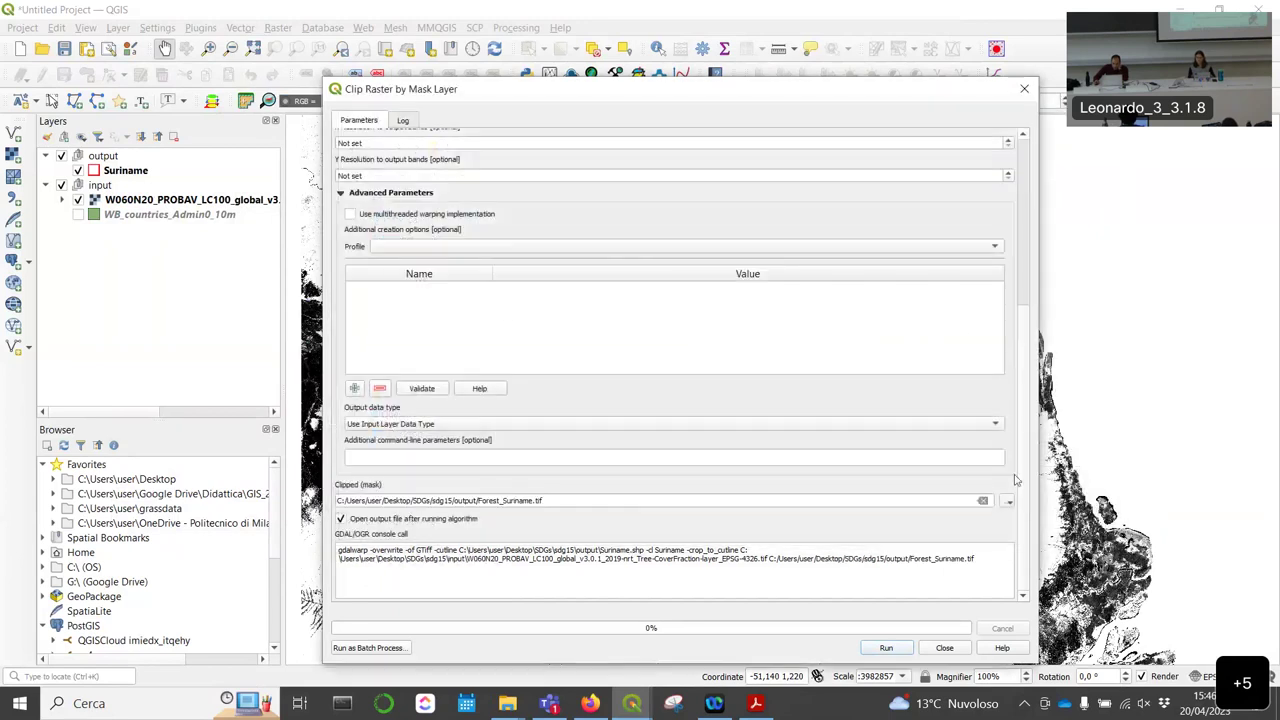
pyautogui.click(900, 648)
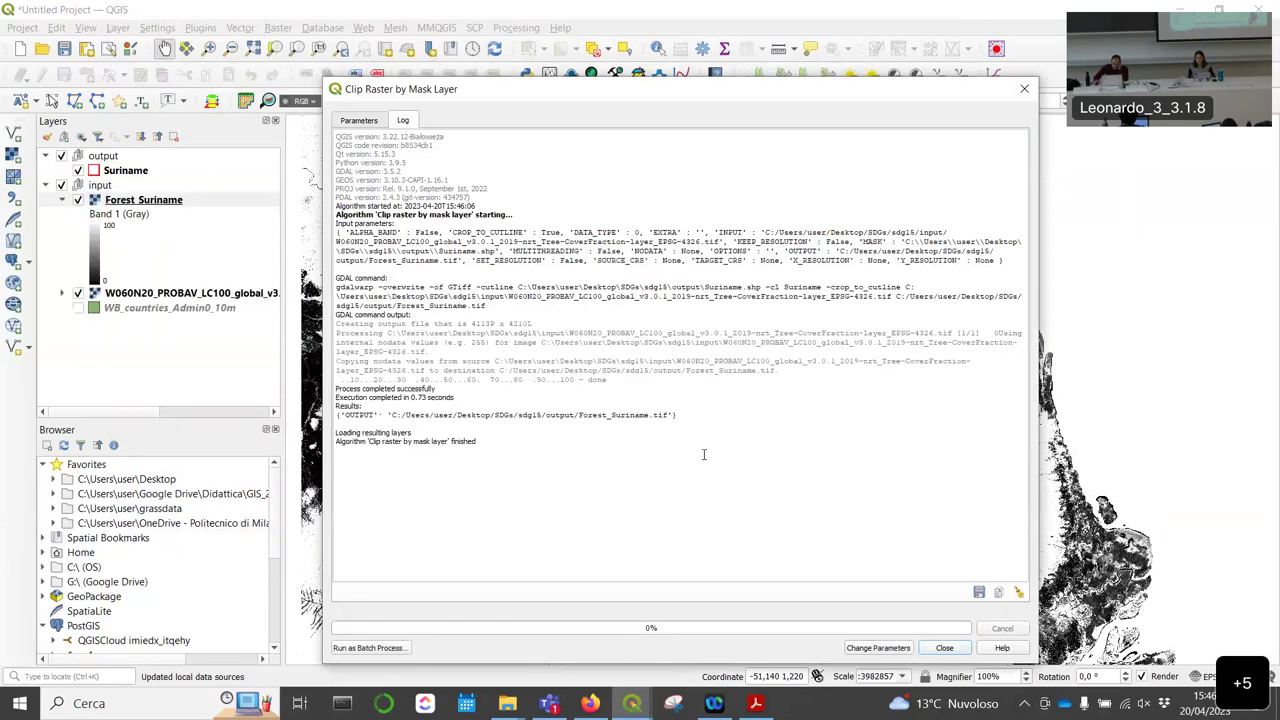
pyautogui.click(1024, 91)
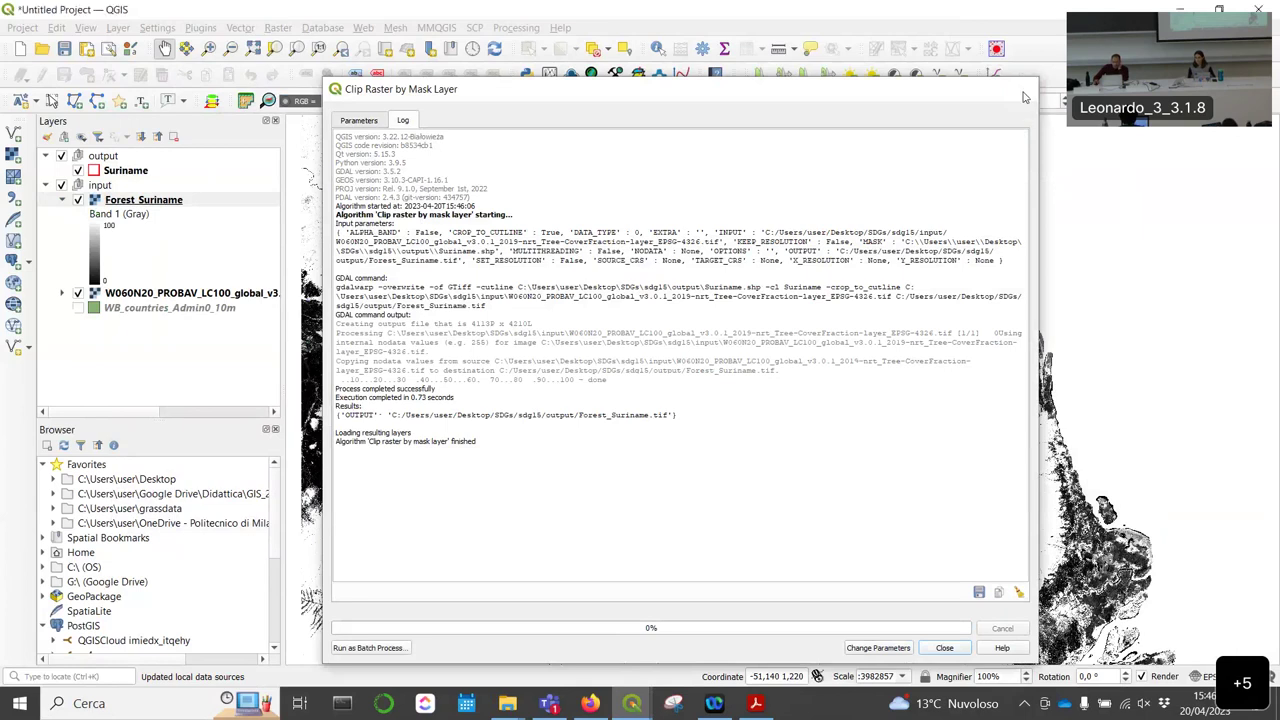
# Step: Move the Forest_Suriname layer to the top of the output group and hide the original W060N20_PROBAV_LC100 raster
pyautogui.moveTo(105, 200); pyautogui.dragTo(133, 165)
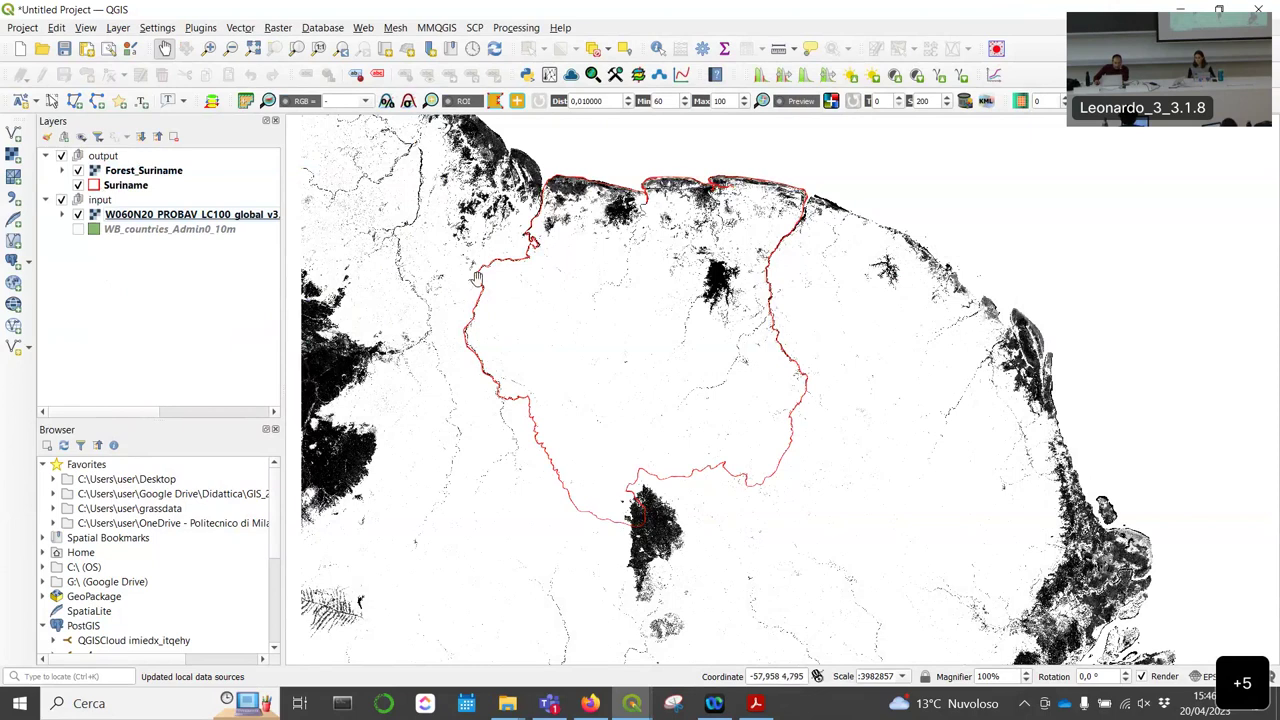
pyautogui.click(78, 214)
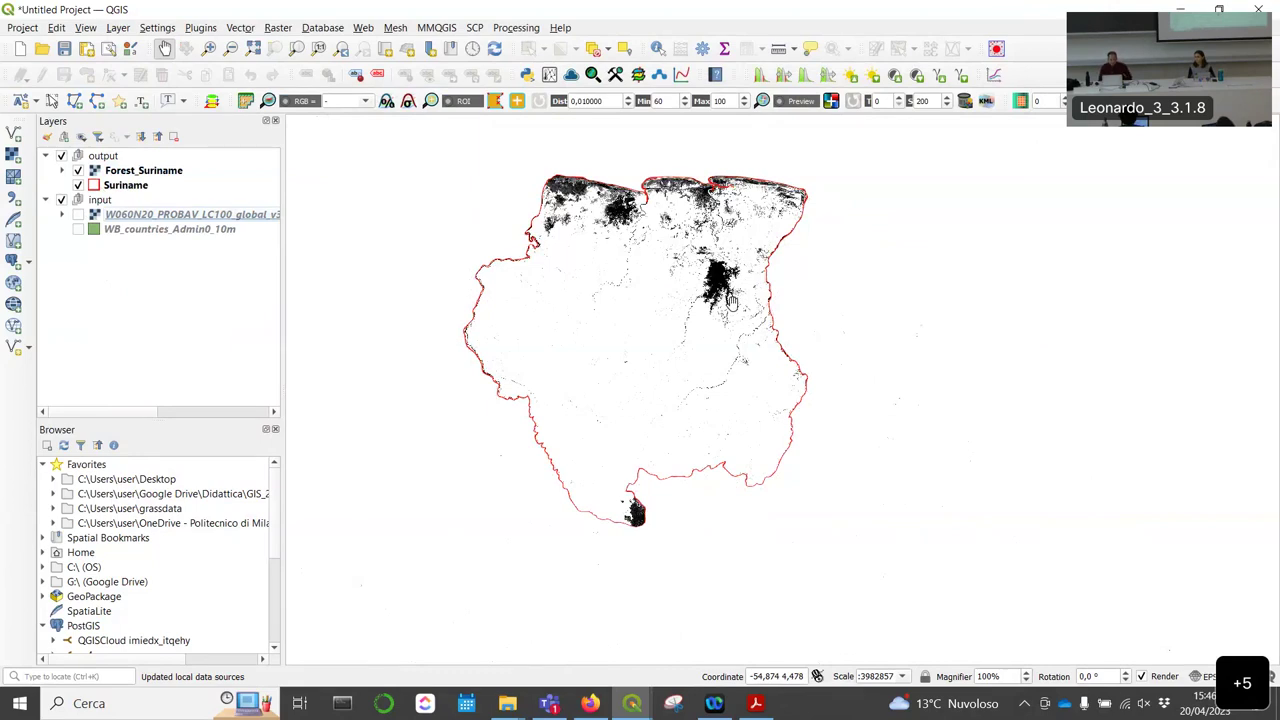
pyautogui.moveTo(731, 300); pyautogui.dragTo(779, 355)
pyautogui.moveTo(700, 340); pyautogui.dragTo(699, 315)
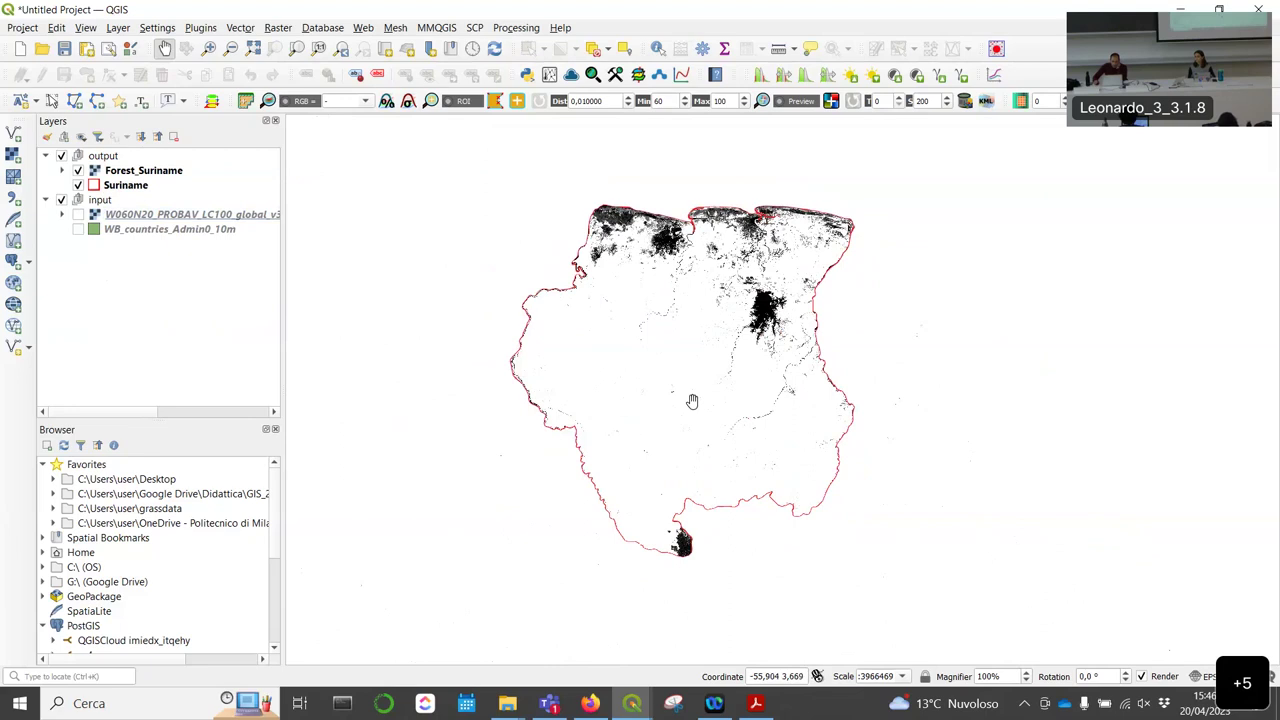
pyautogui.scroll(1, 689, 348)
pyautogui.scroll(-1, 689, 348)
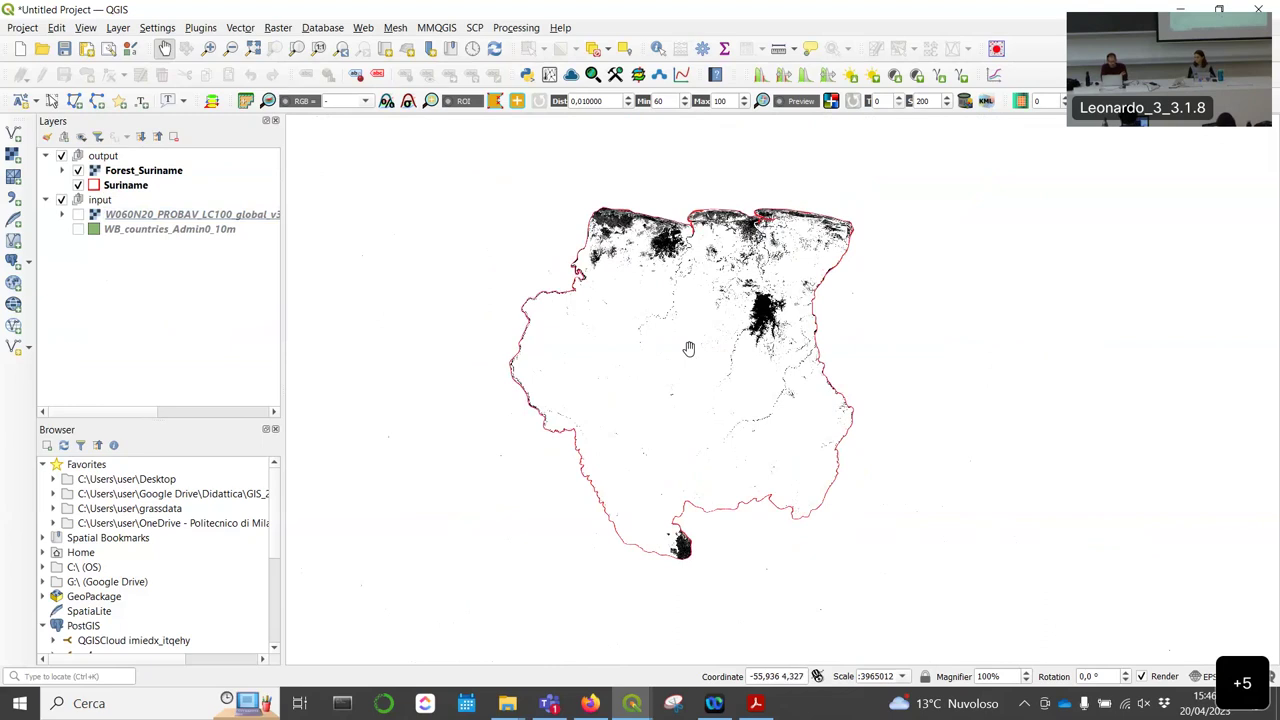
# Step: Switch to Firefox and read the web book's instructions on reclassifying the clipped forest raster with the Raster Calculator
pyautogui.click(590, 703)
pyautogui.scroll(-4, 604, 430)
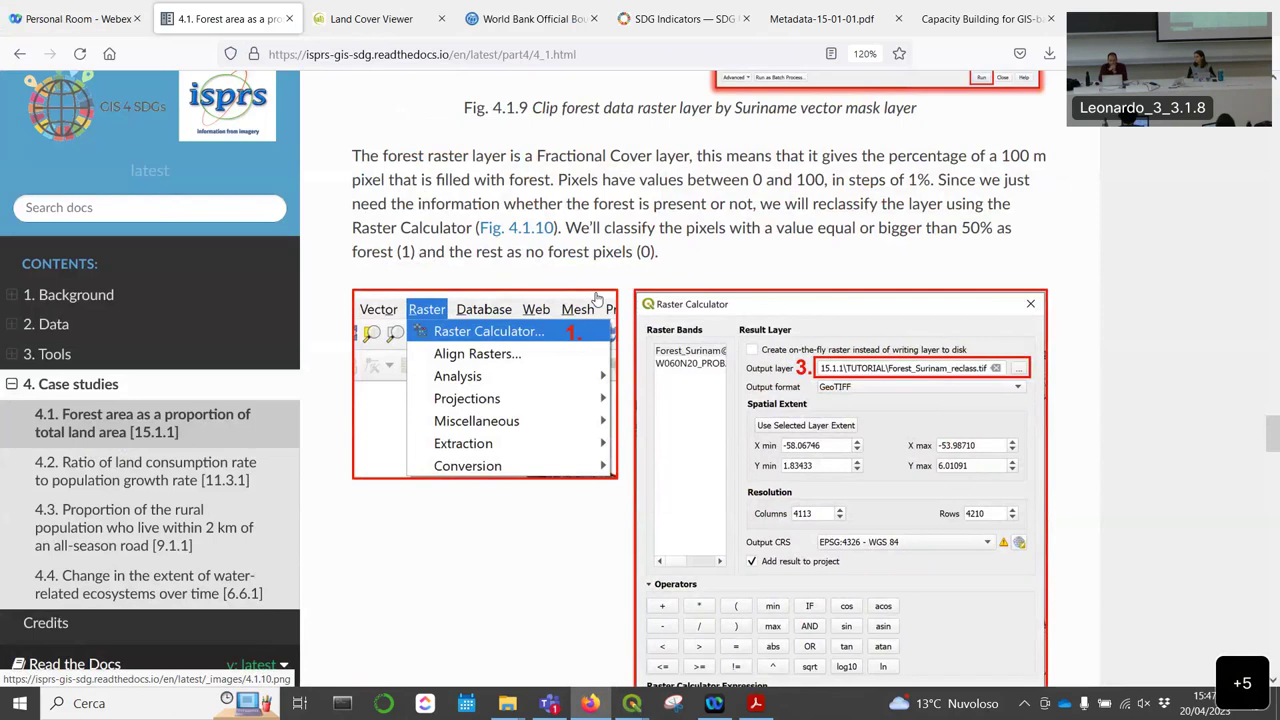
pyautogui.scroll(-2, 597, 299)
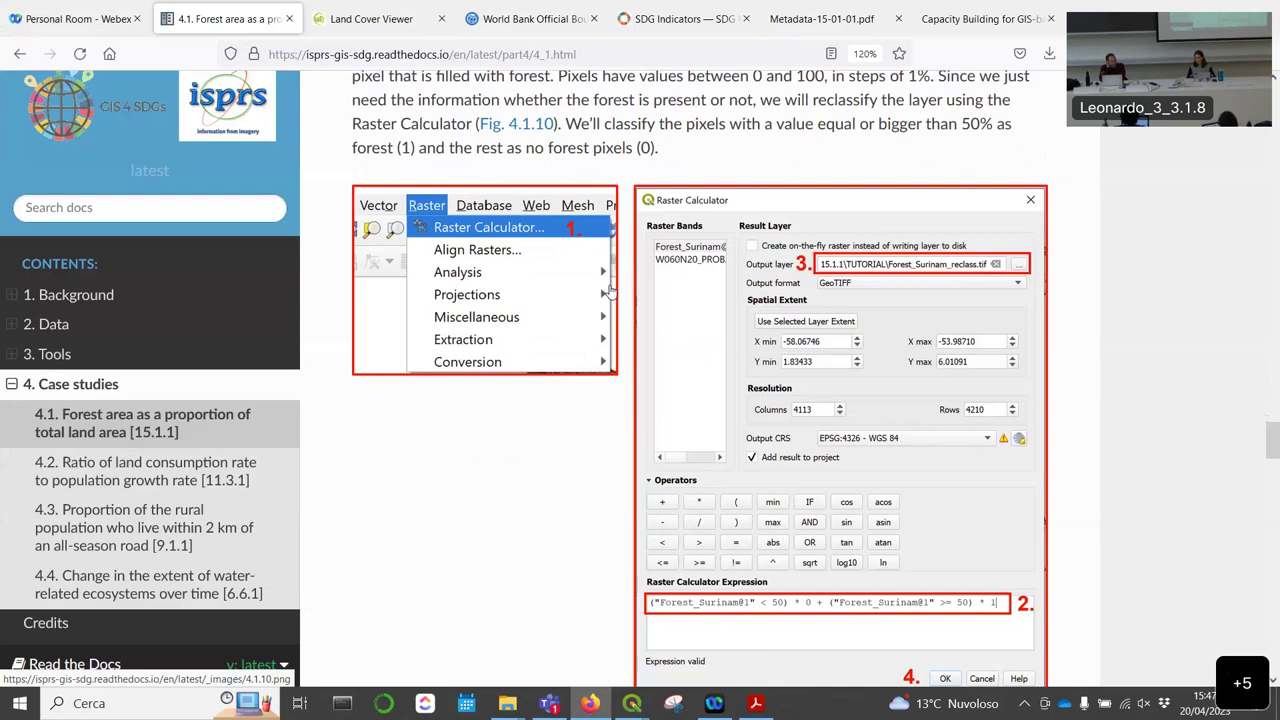
pyautogui.scroll(1, 727, 158)
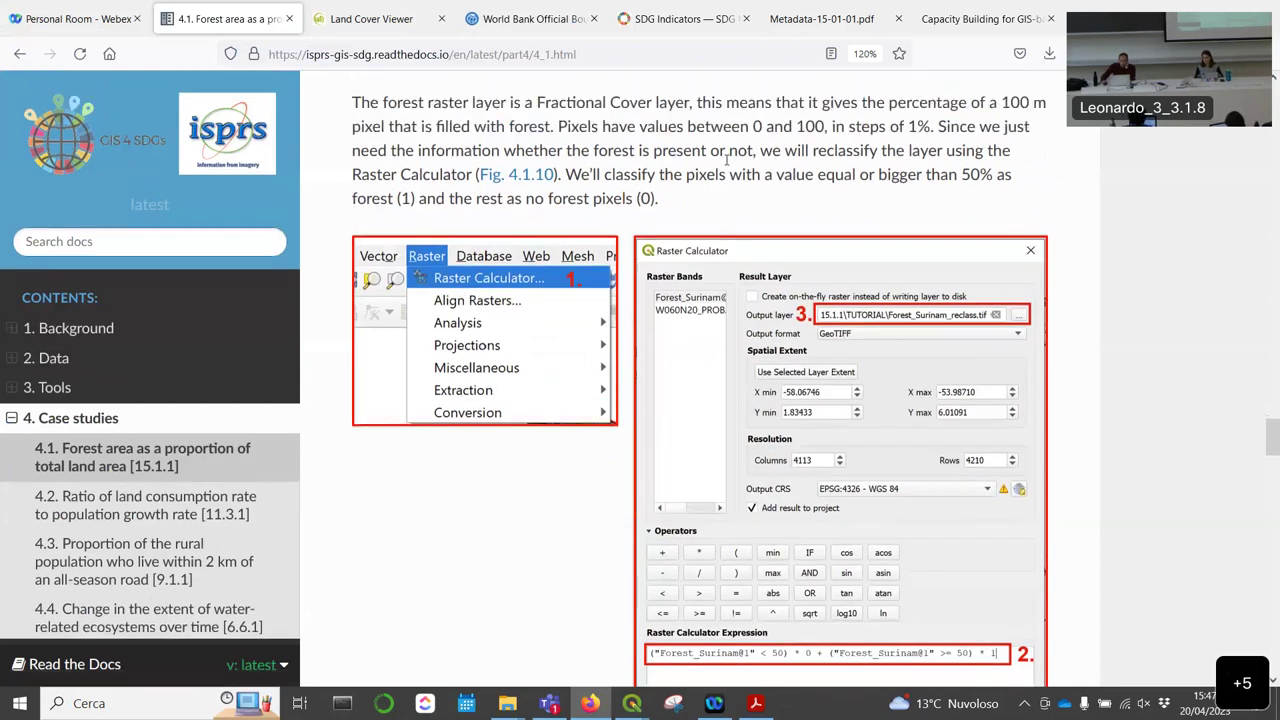
pyautogui.scroll(1, 727, 158)
pyautogui.scroll(-2, 763, 145)
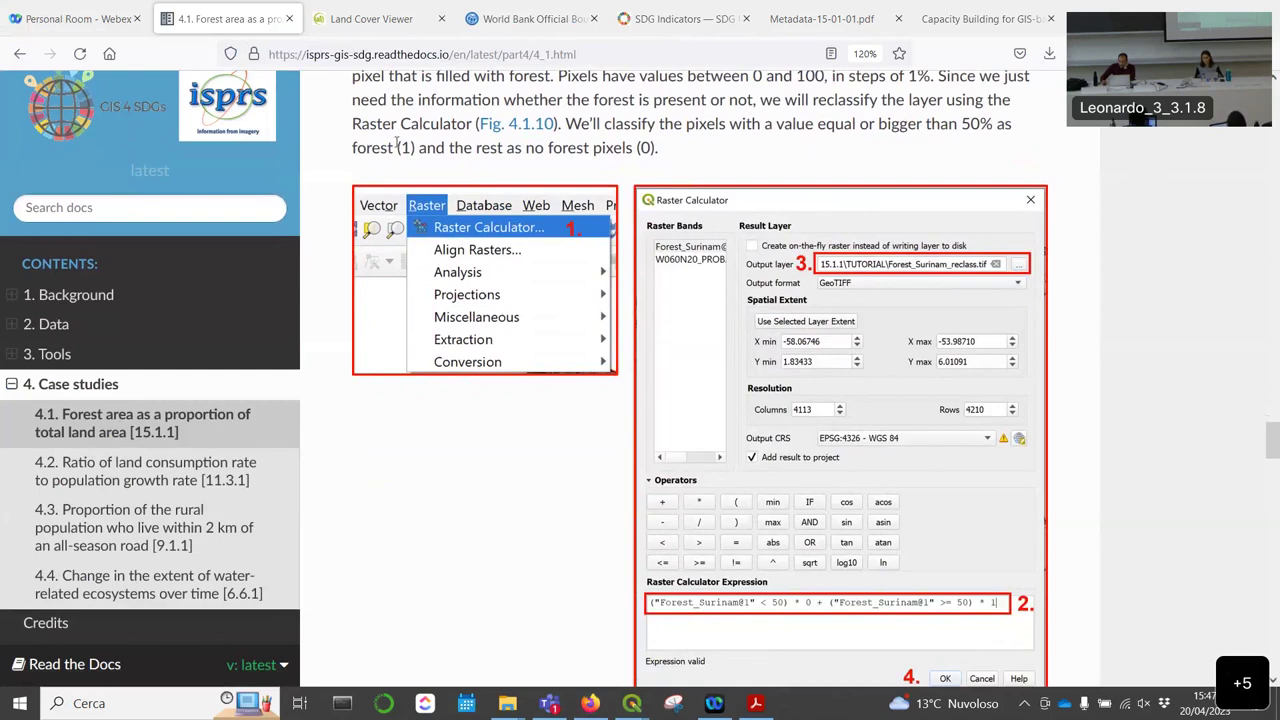
pyautogui.scroll(2, 446, 143)
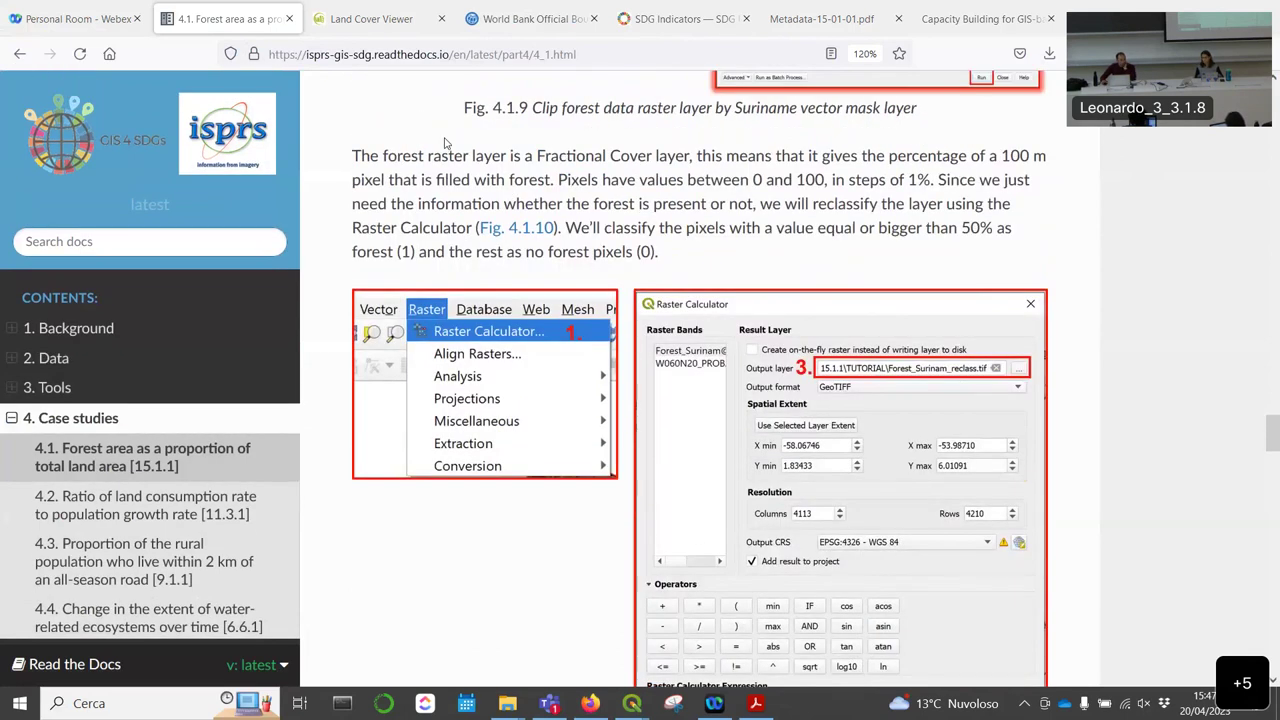
pyautogui.scroll(-2, 860, 218)
pyautogui.scroll(-1, 862, 221)
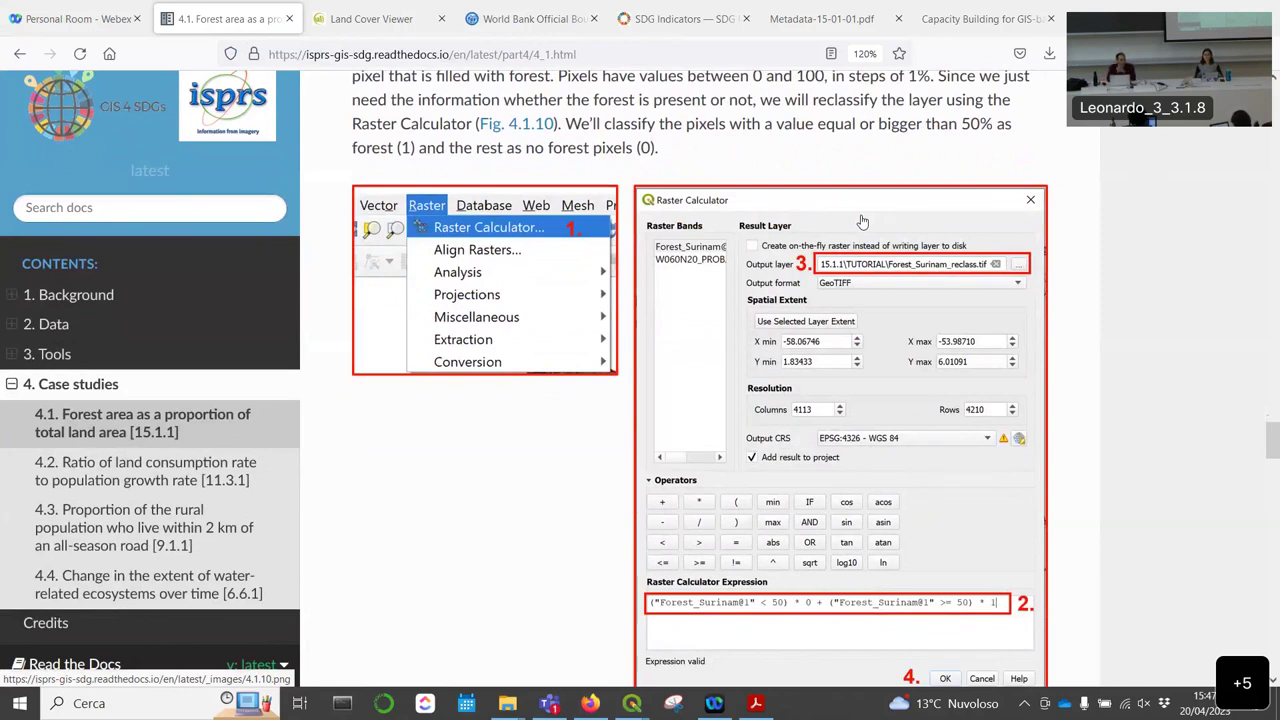
pyautogui.scroll(3, 690, 258)
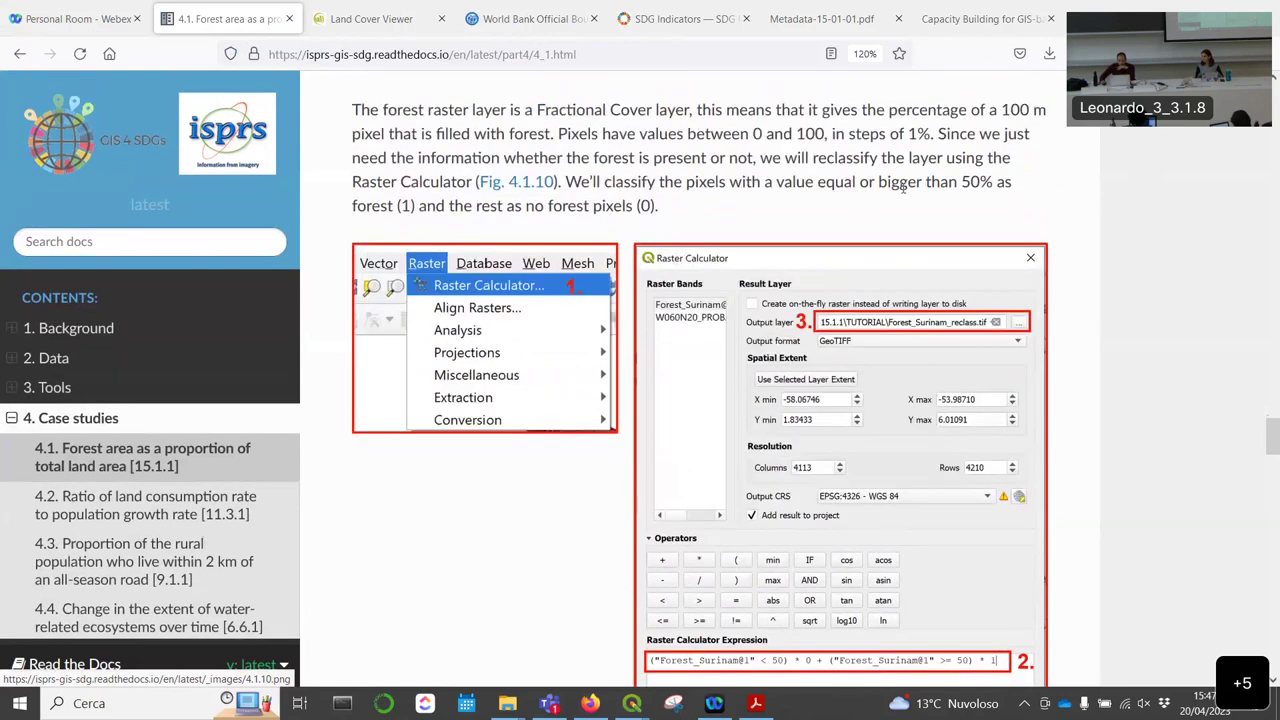
pyautogui.scroll(-3, 665, 212)
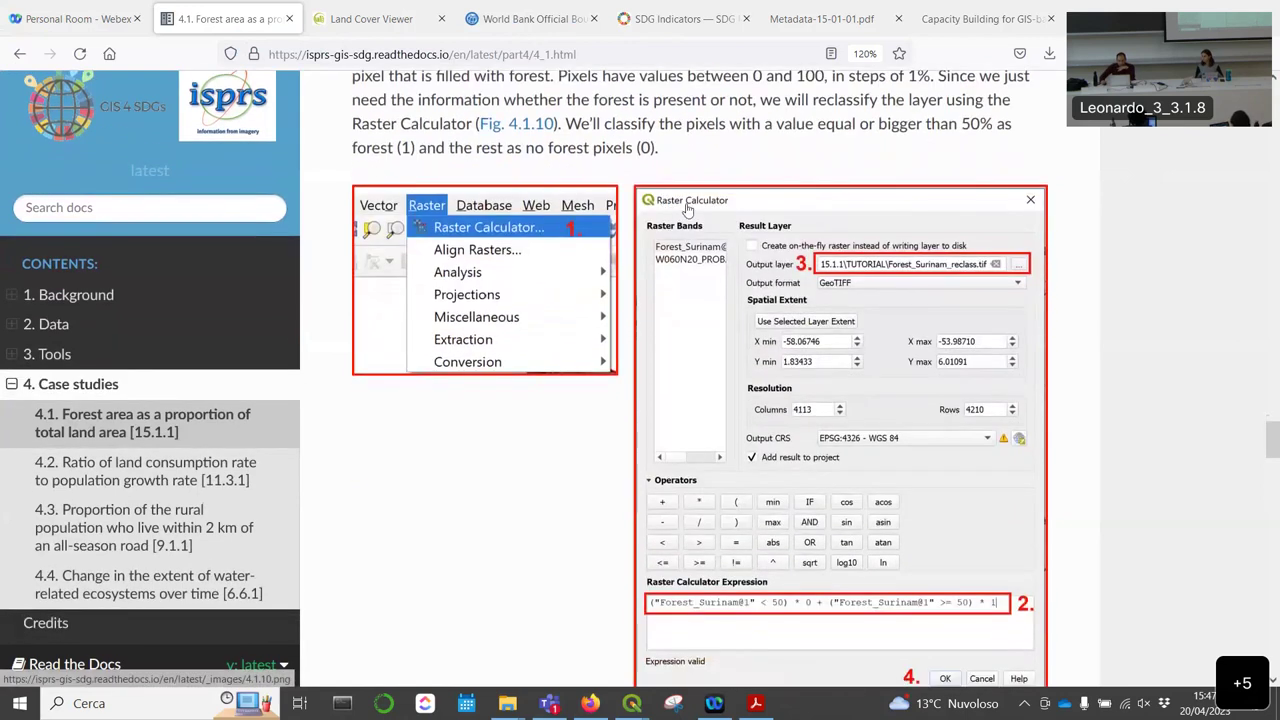
pyautogui.scroll(-3, 797, 614)
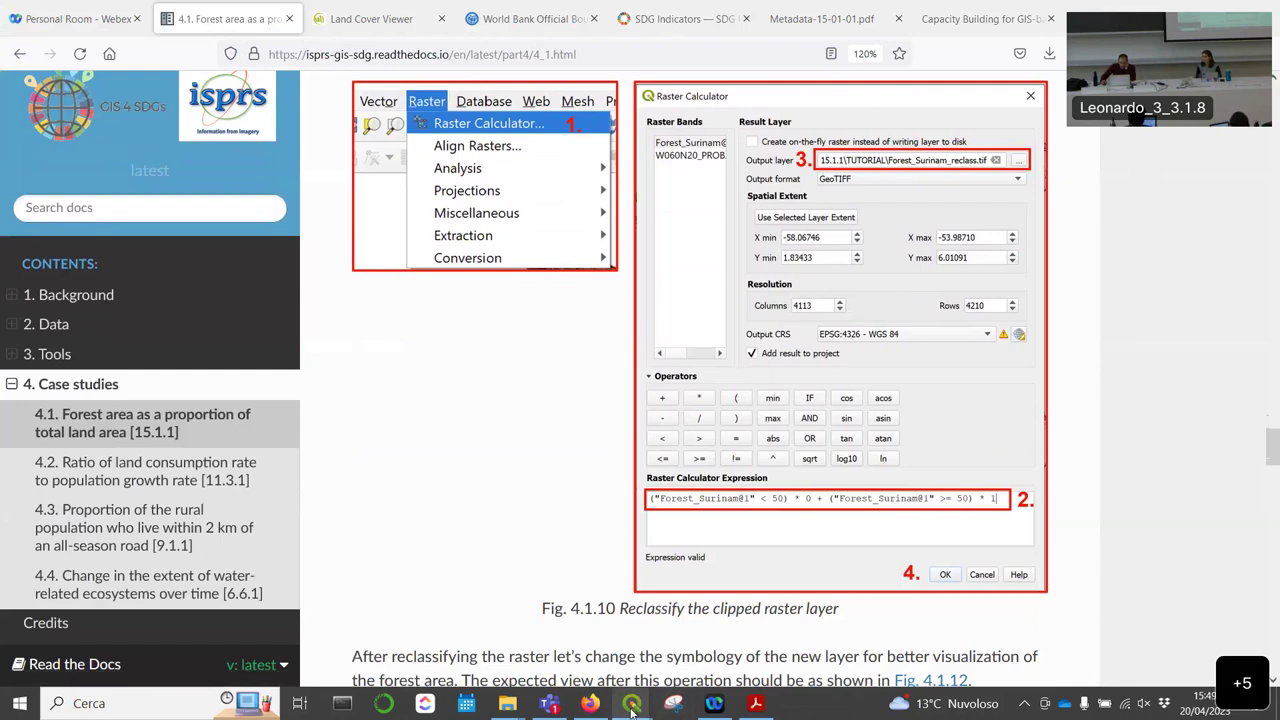
# Step: Switch back to the QGIS project, open the Raster Calculator and enter the expression skeleton ()*0 + ()*1
pyautogui.moveTo(630, 708)
pyautogui.click(545, 625)
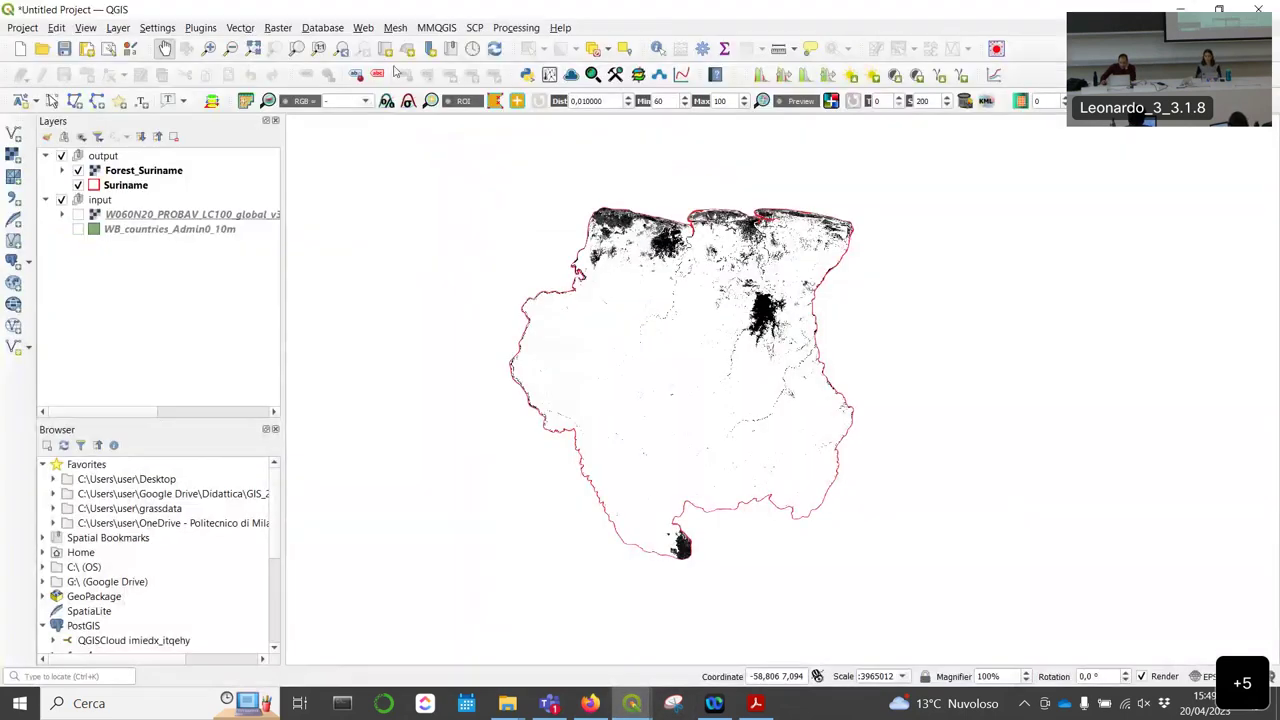
pyautogui.click(283, 29)
pyautogui.click(310, 48)
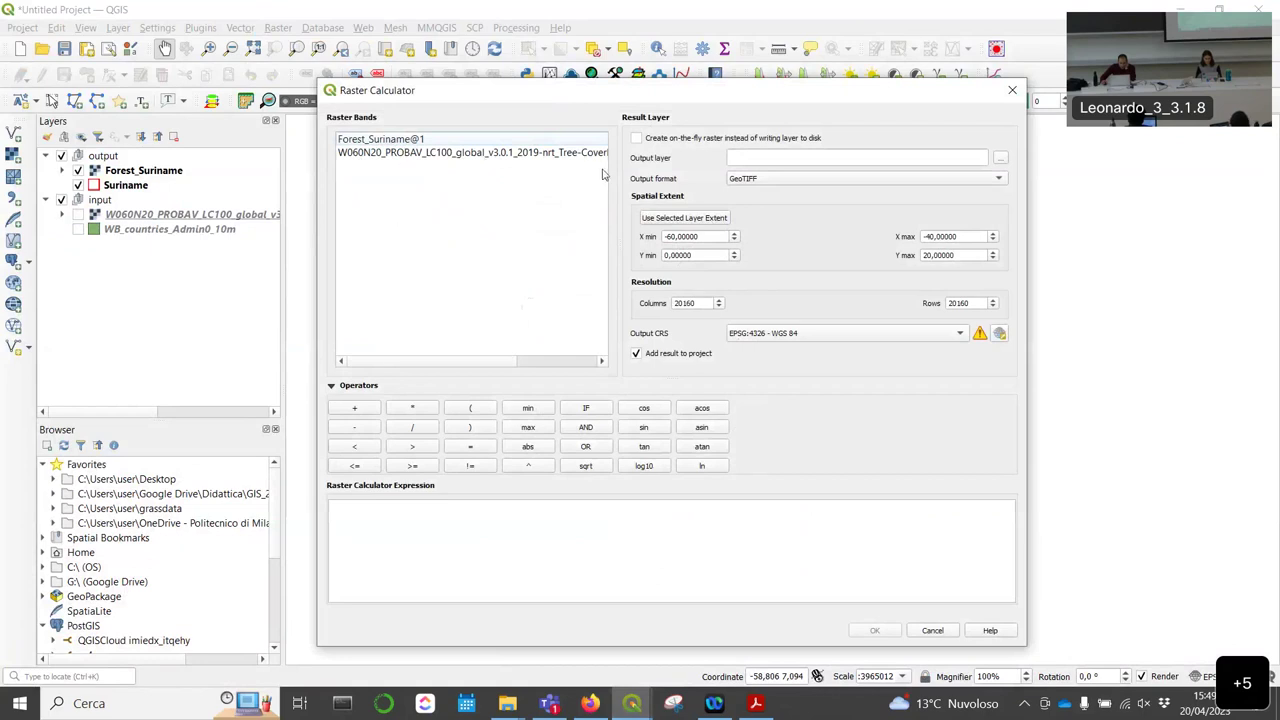
pyautogui.click(435, 531)
pyautogui.write('()*0 + ()*1')
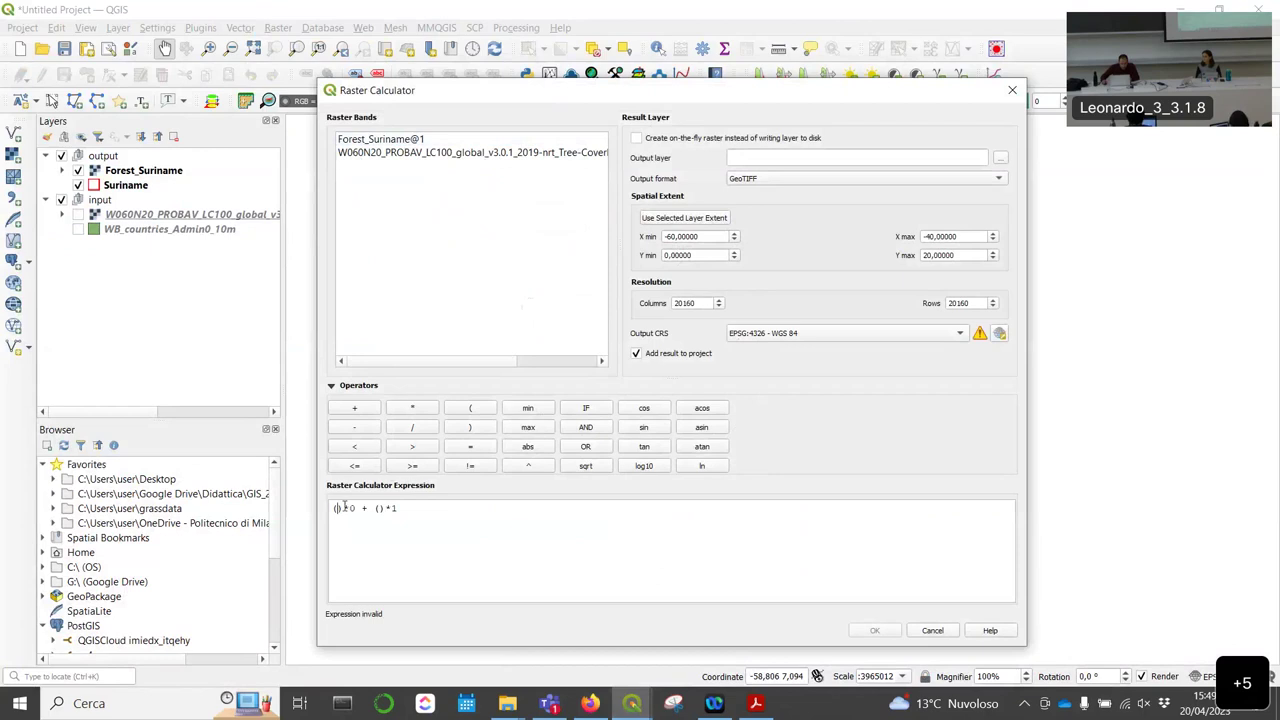
# Step: Fill the expression's first parentheses with the condition "Forest_Suriname@1" < 50
pyautogui.doubleClick(408, 140)
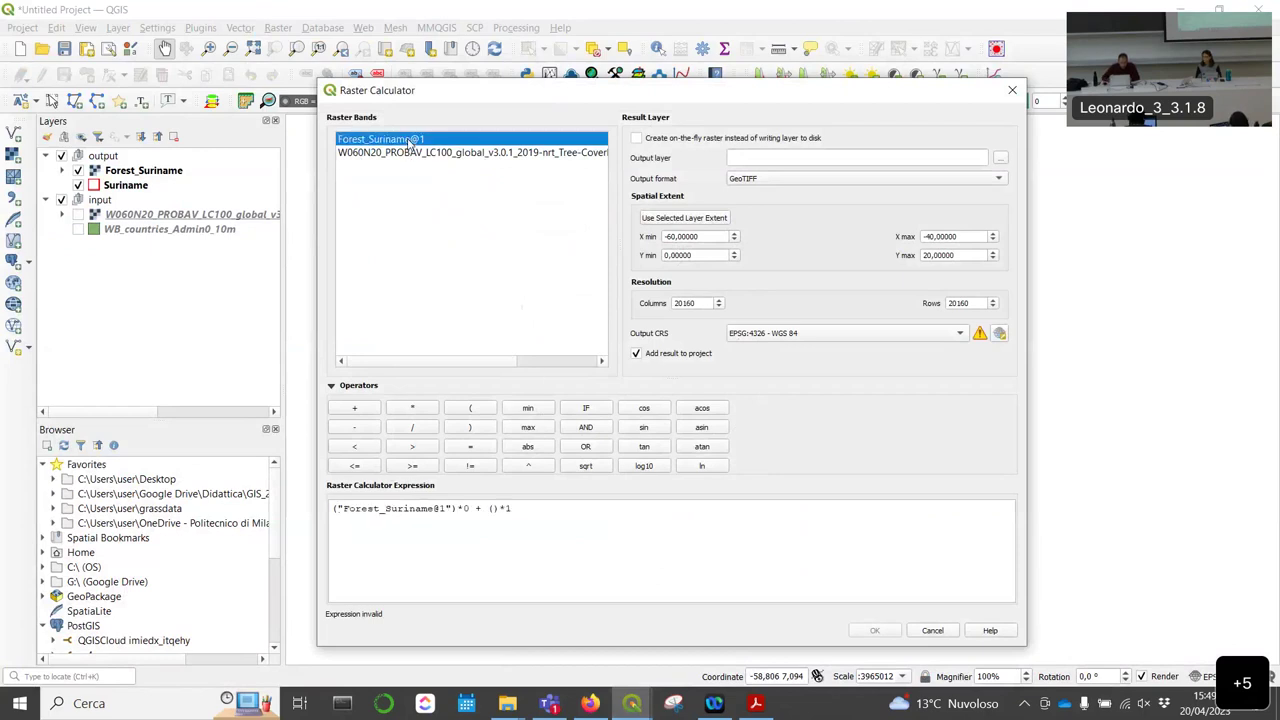
pyautogui.click(452, 508)
pyautogui.write('>')
pyautogui.press('BackSpace')
pyautogui.press('BackSpace')
pyautogui.write('>')
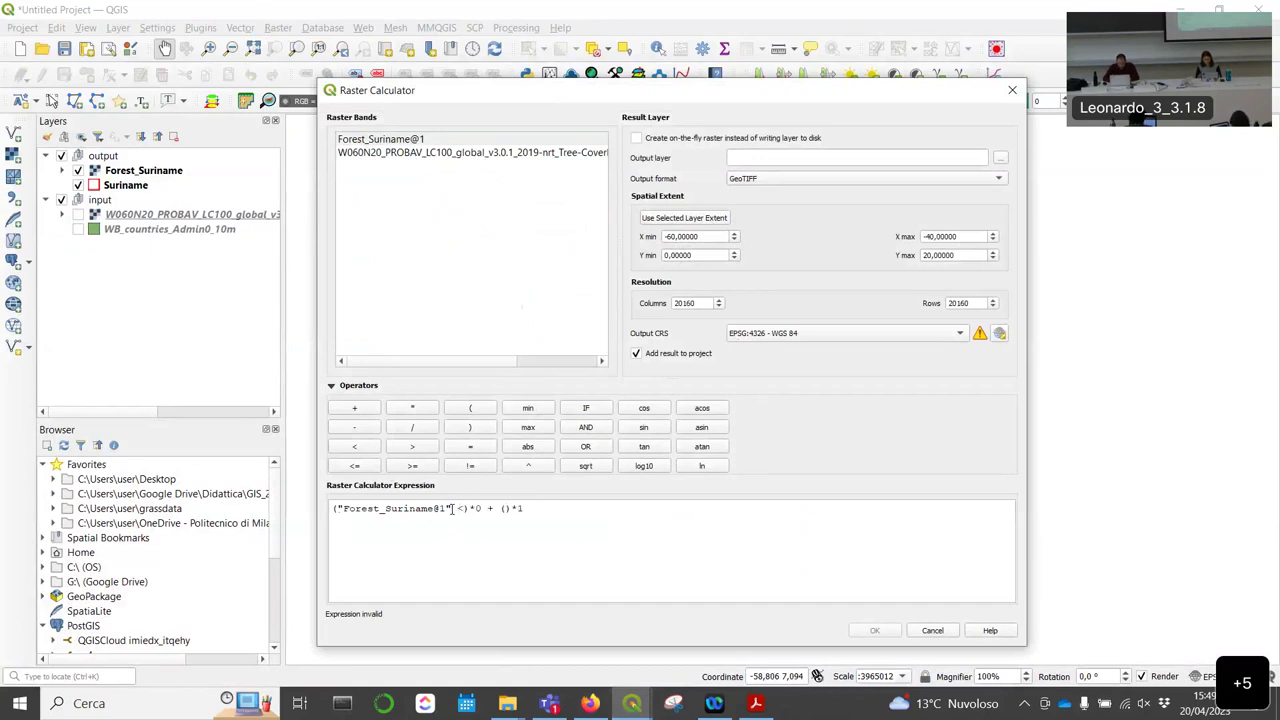
pyautogui.press('BackSpace')
pyautogui.write('< 50')
# Step: Copy the first condition into the second parentheses and change its operator to >=, giving "Forest_Suriname@1" >= 50
pyautogui.moveTo(483, 508); pyautogui.dragTo(339, 510)
pyautogui.hotkey('ctrl', 'c')
pyautogui.click(522, 510)
pyautogui.hotkey('ctrl', 'v')
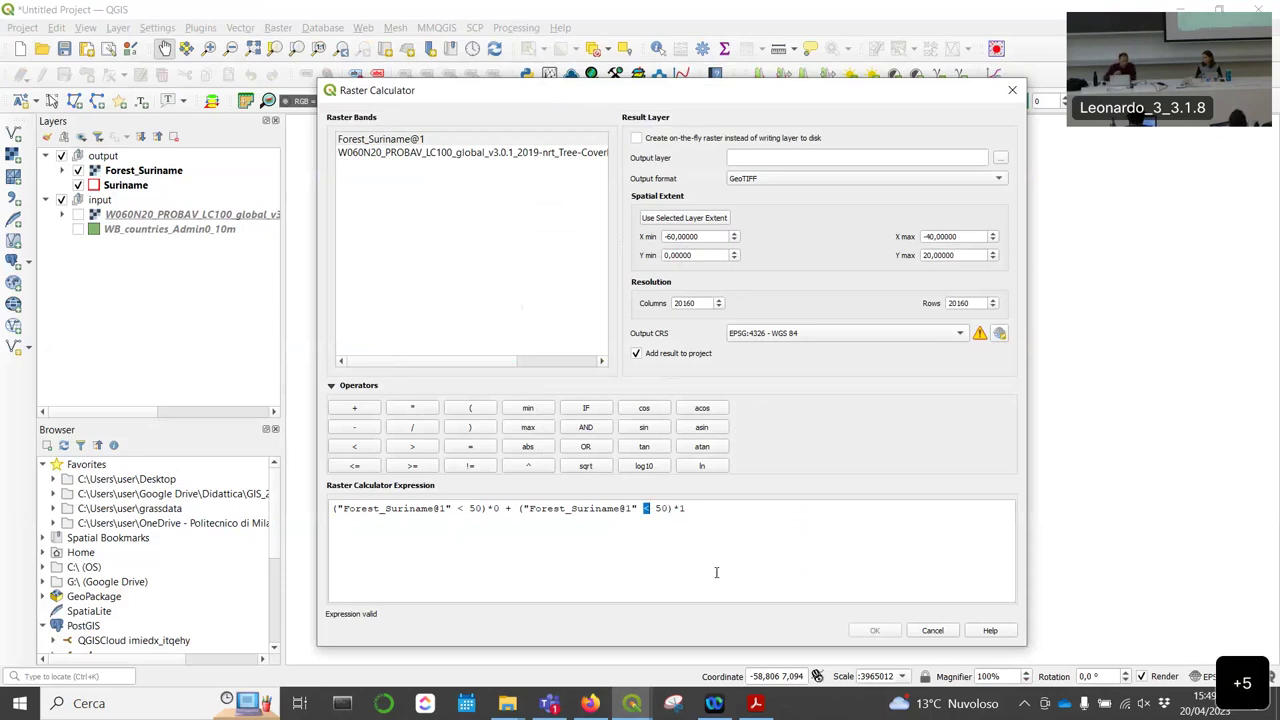
pyautogui.click(412, 466)
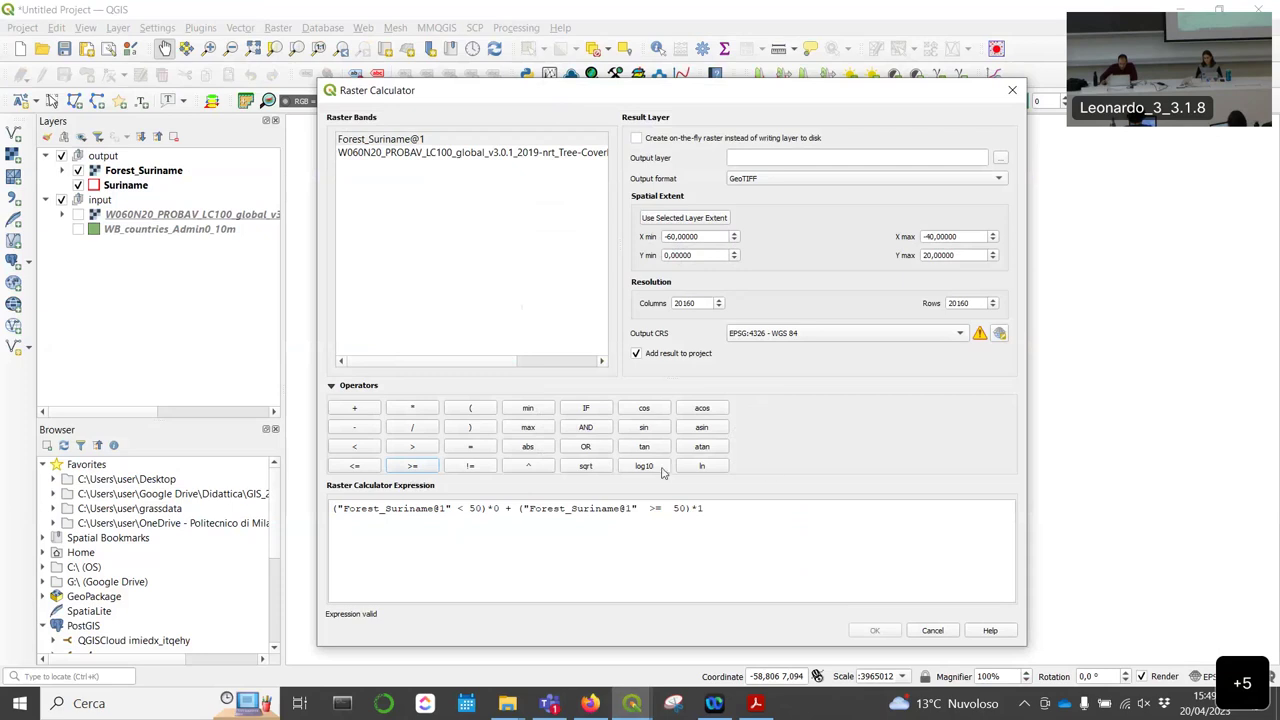
# Step: Check the output name in the web book, set the output layer to Forest_Suriname_reclass.tif, replacing the existing file, and run the calculation
pyautogui.click(1000, 160)
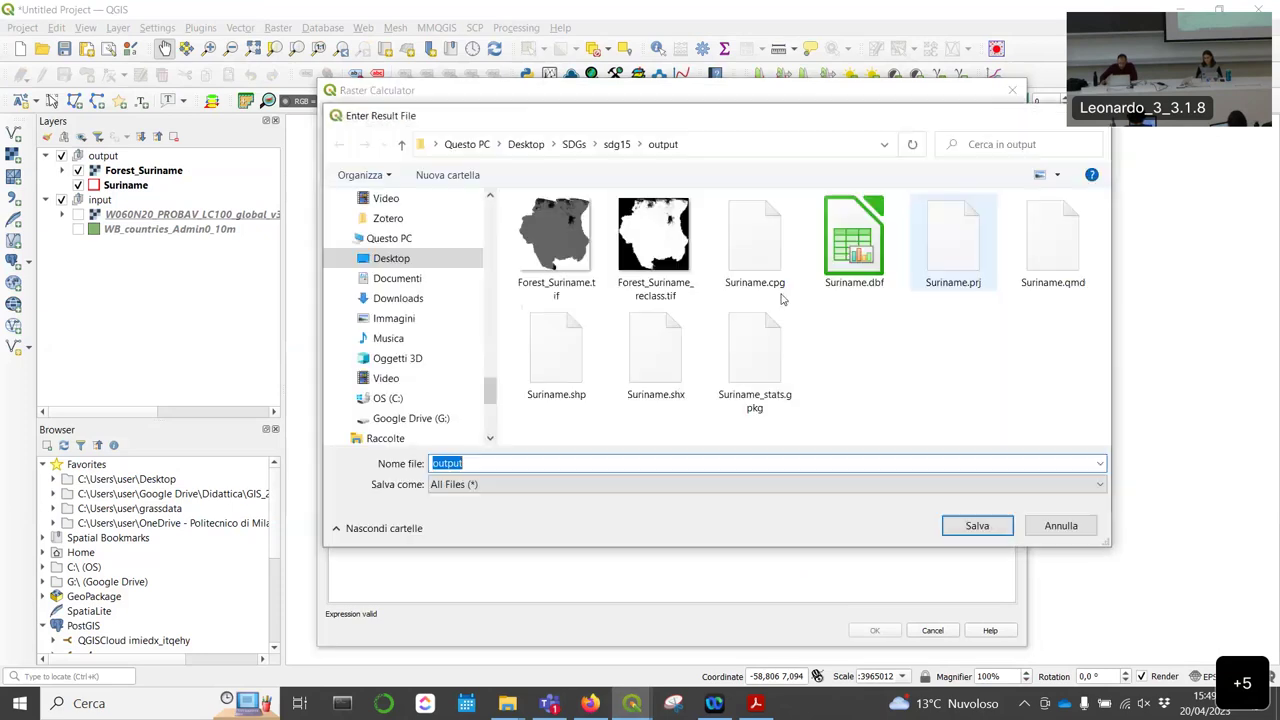
pyautogui.hotkey('alt', 'Tab')
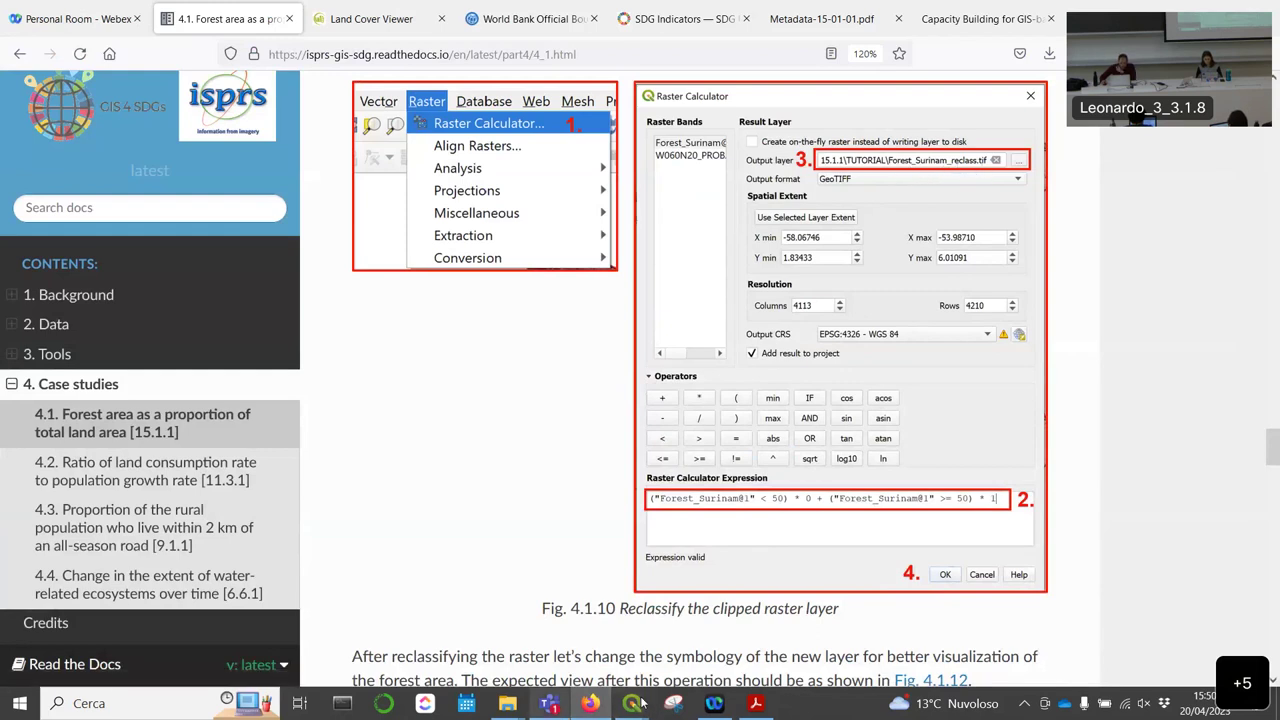
pyautogui.moveTo(640, 703)
pyautogui.click(829, 632)
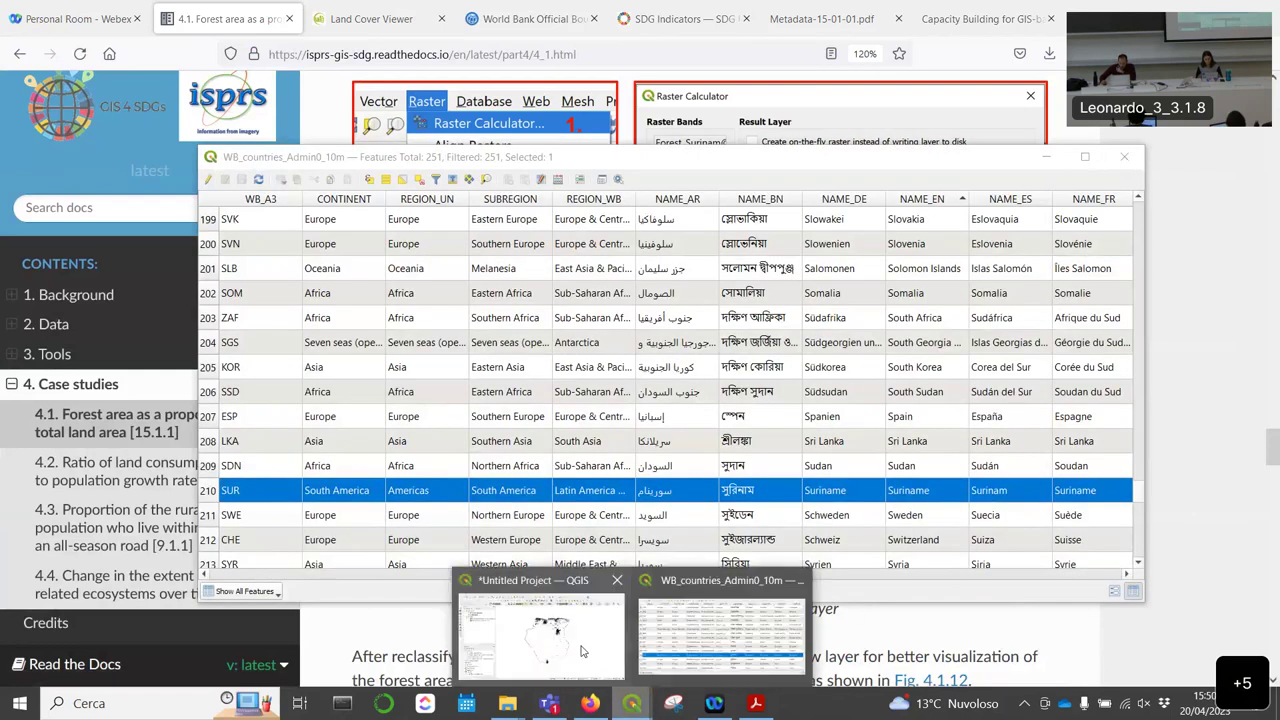
pyautogui.click(583, 651)
pyautogui.click(684, 274)
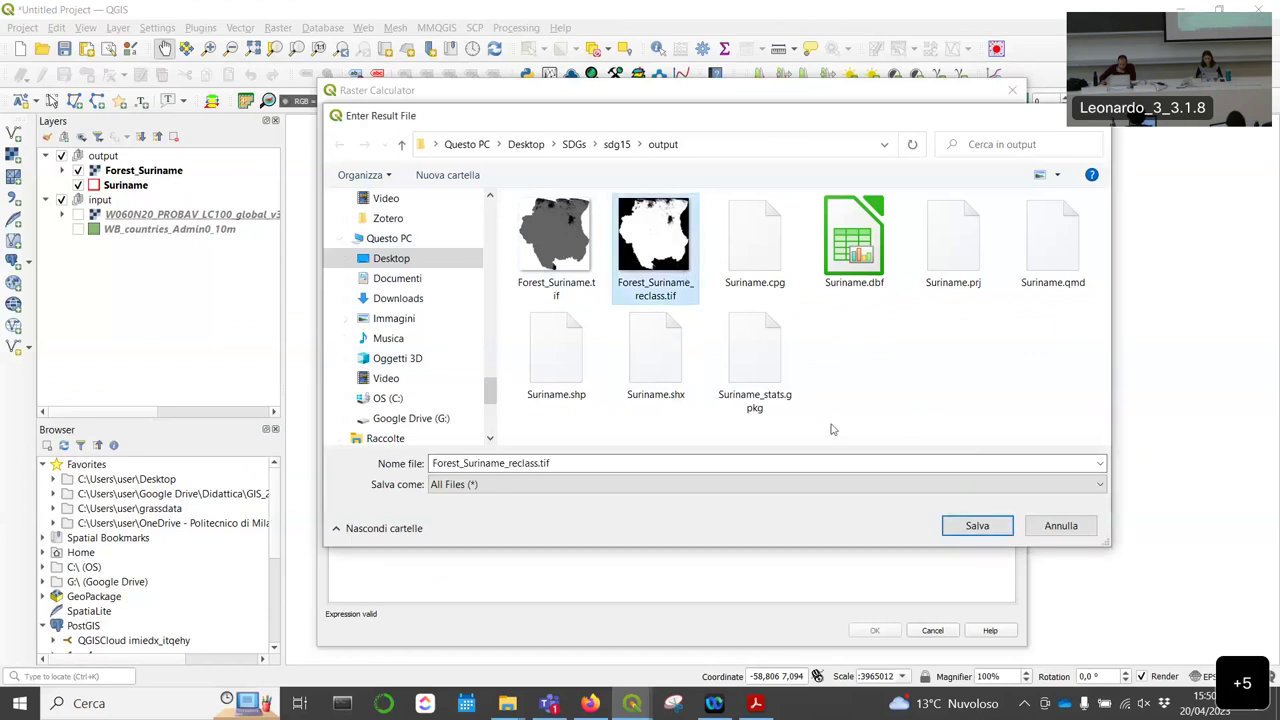
pyautogui.click(957, 523)
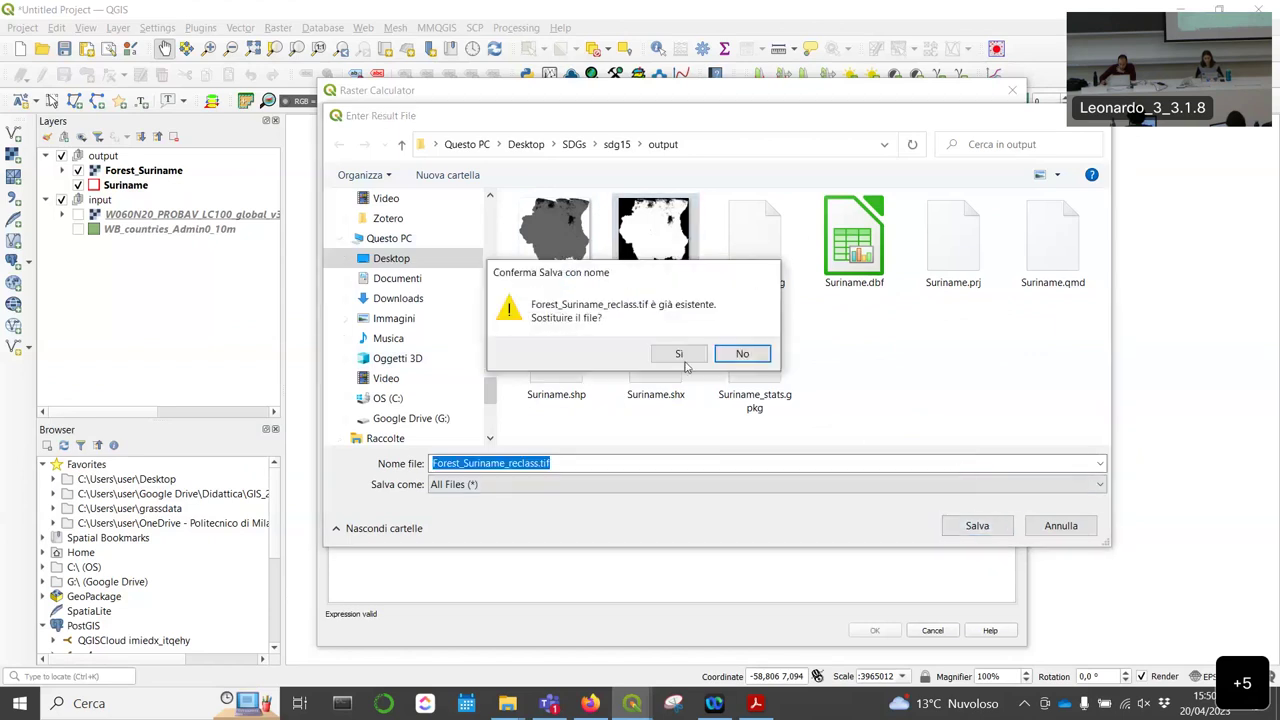
pyautogui.click(680, 360)
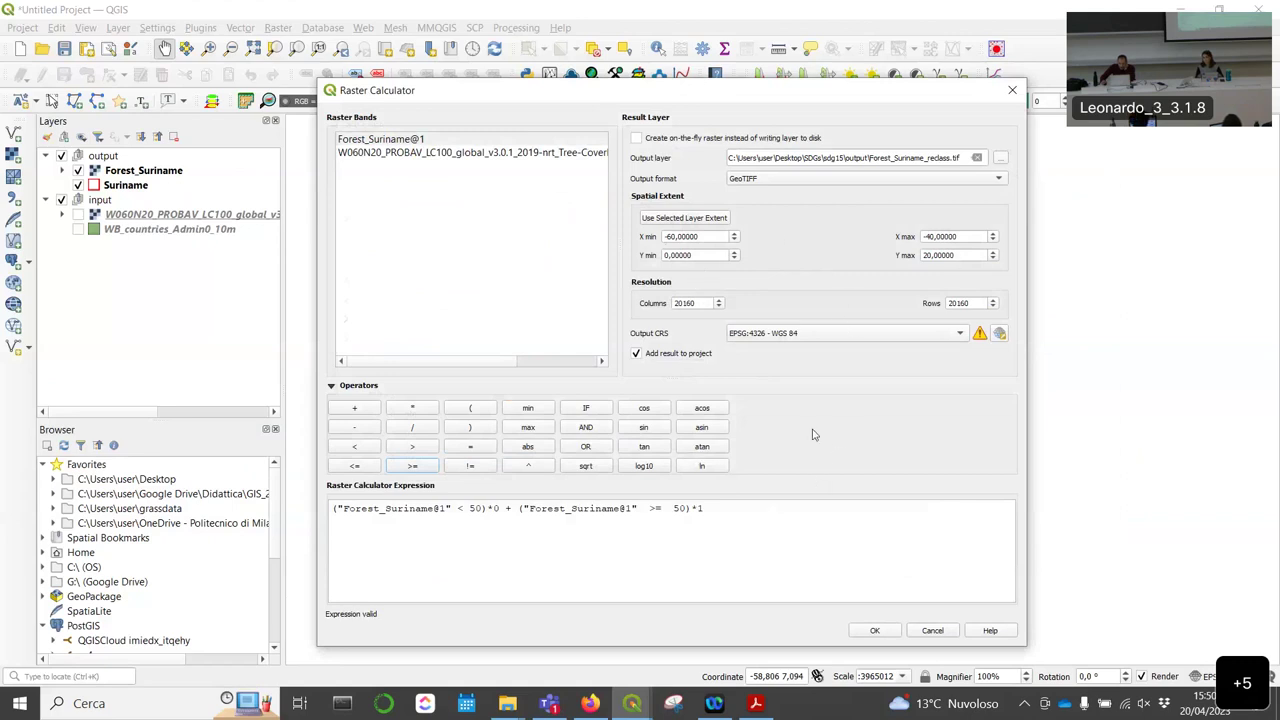
pyautogui.click(877, 631)
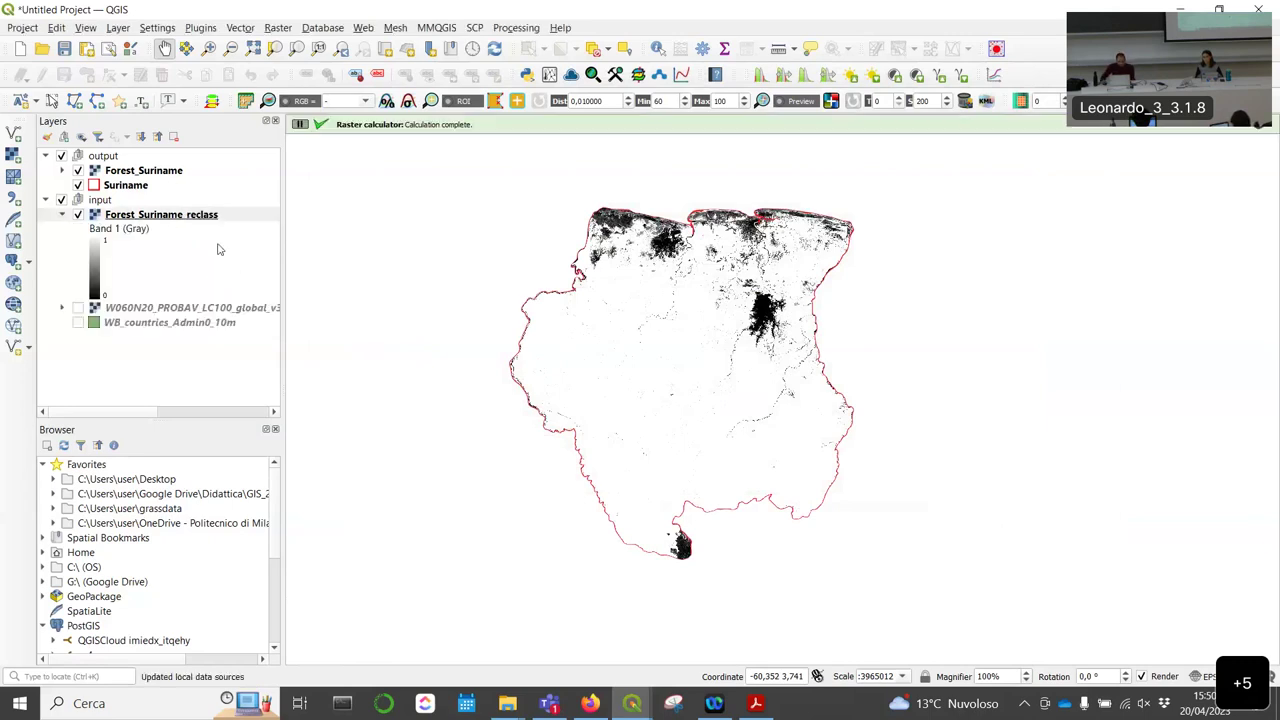
# Step: Move the Forest_Suriname_reclass layer to the start of the output group and hide the Forest_Suriname layer
pyautogui.moveTo(118, 218); pyautogui.dragTo(105, 166)
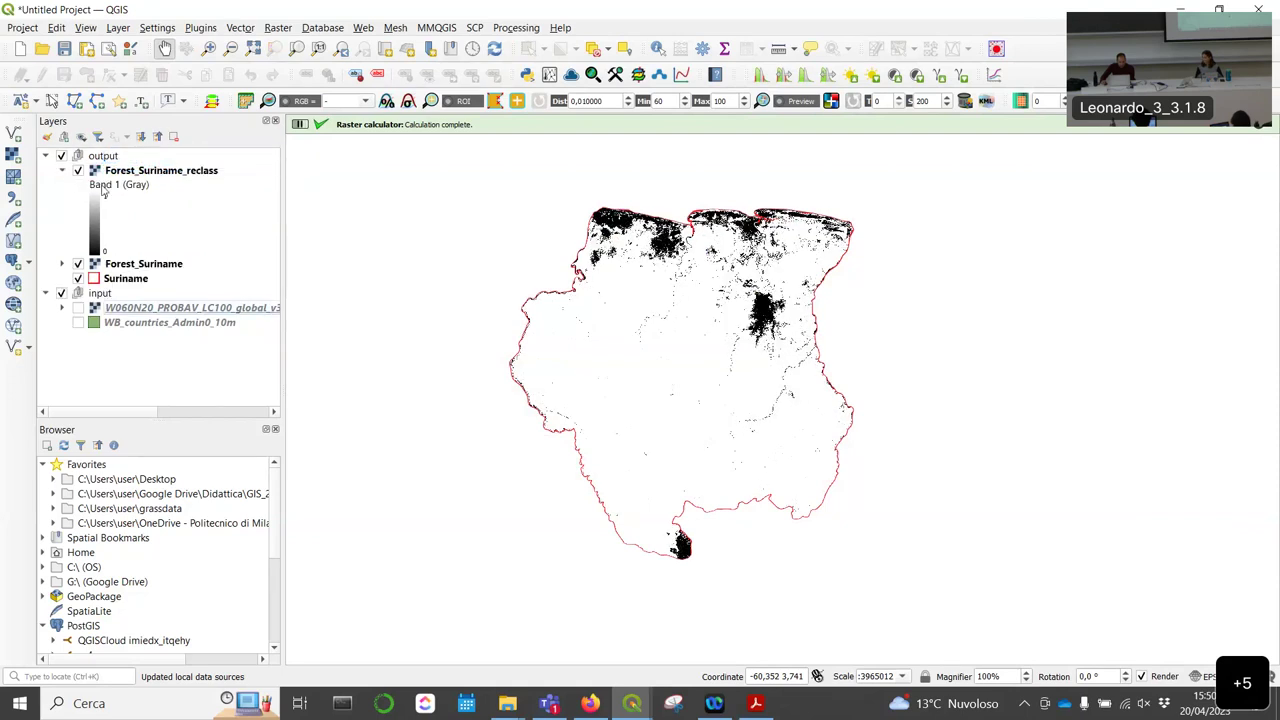
pyautogui.click(78, 264)
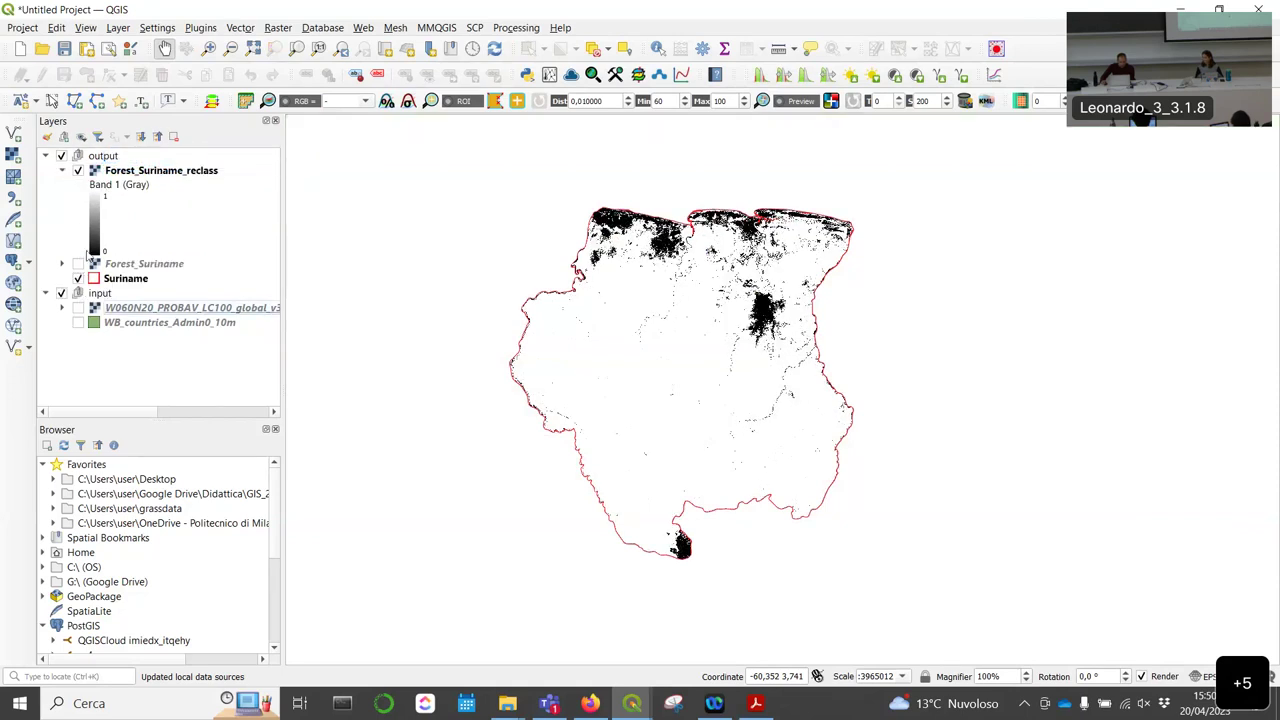
pyautogui.click(63, 171)
pyautogui.click(62, 171)
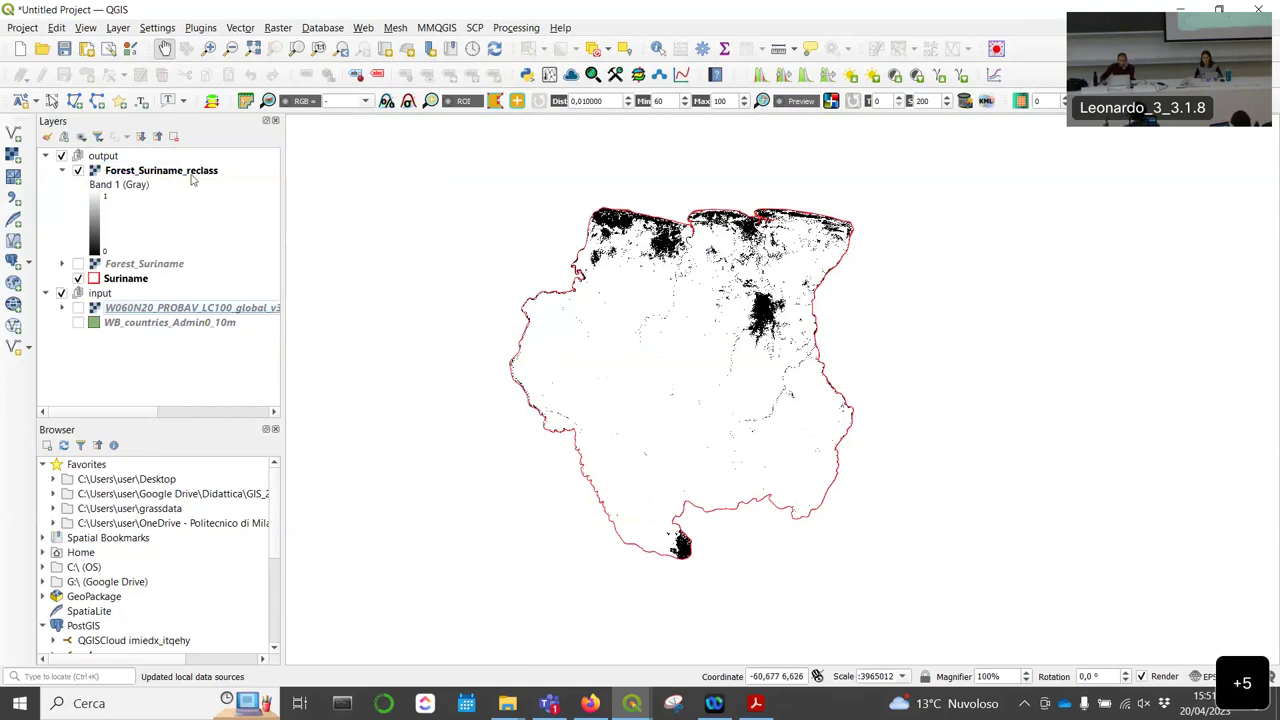
# Step: Open the properties of Forest_Suriname_reclass and check the pixel size in the layer information
pyautogui.rightClick(189, 175)
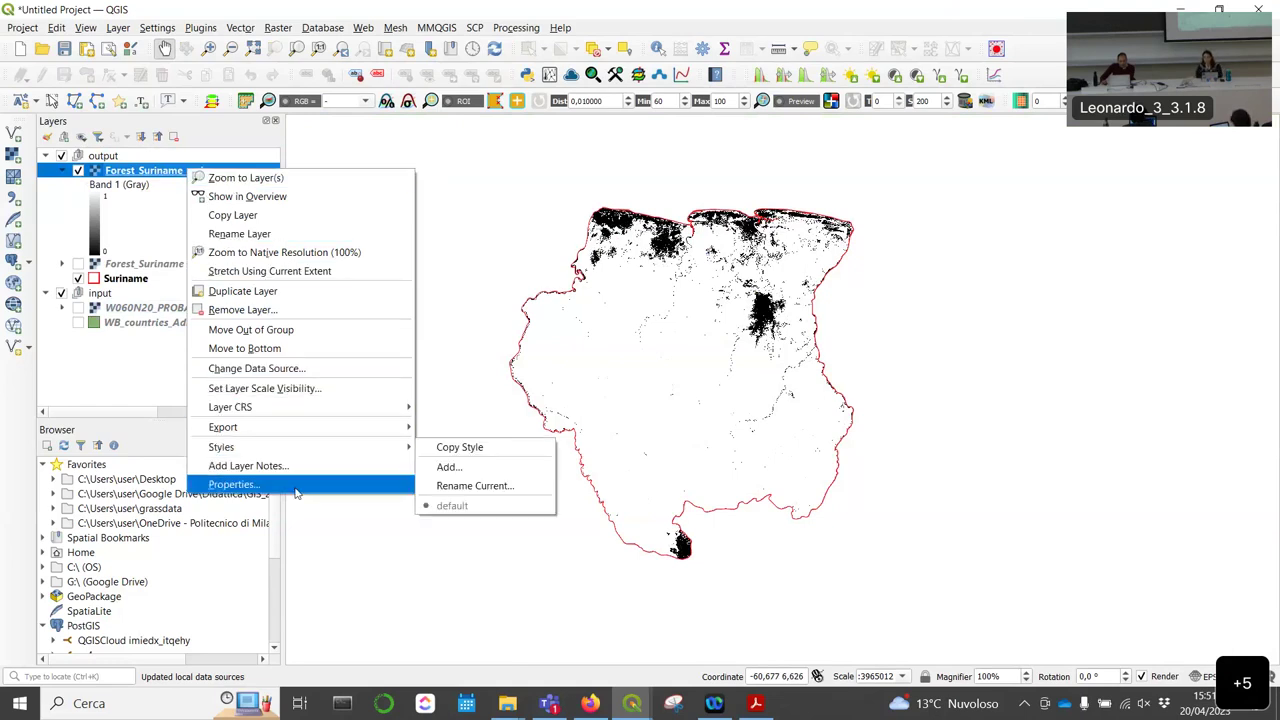
pyautogui.click(235, 484)
pyautogui.scroll(-3, 642, 311)
pyautogui.moveTo(526, 424); pyautogui.dragTo(754, 425)
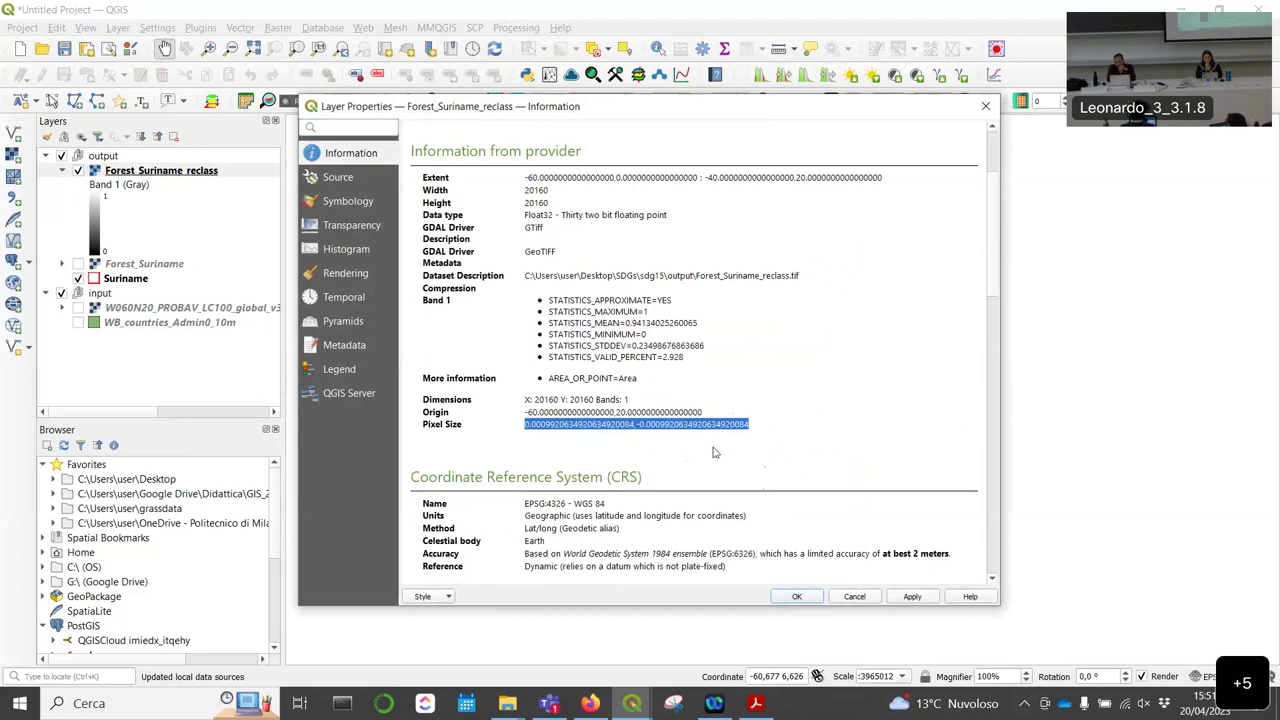
pyautogui.scroll(1, 733, 448)
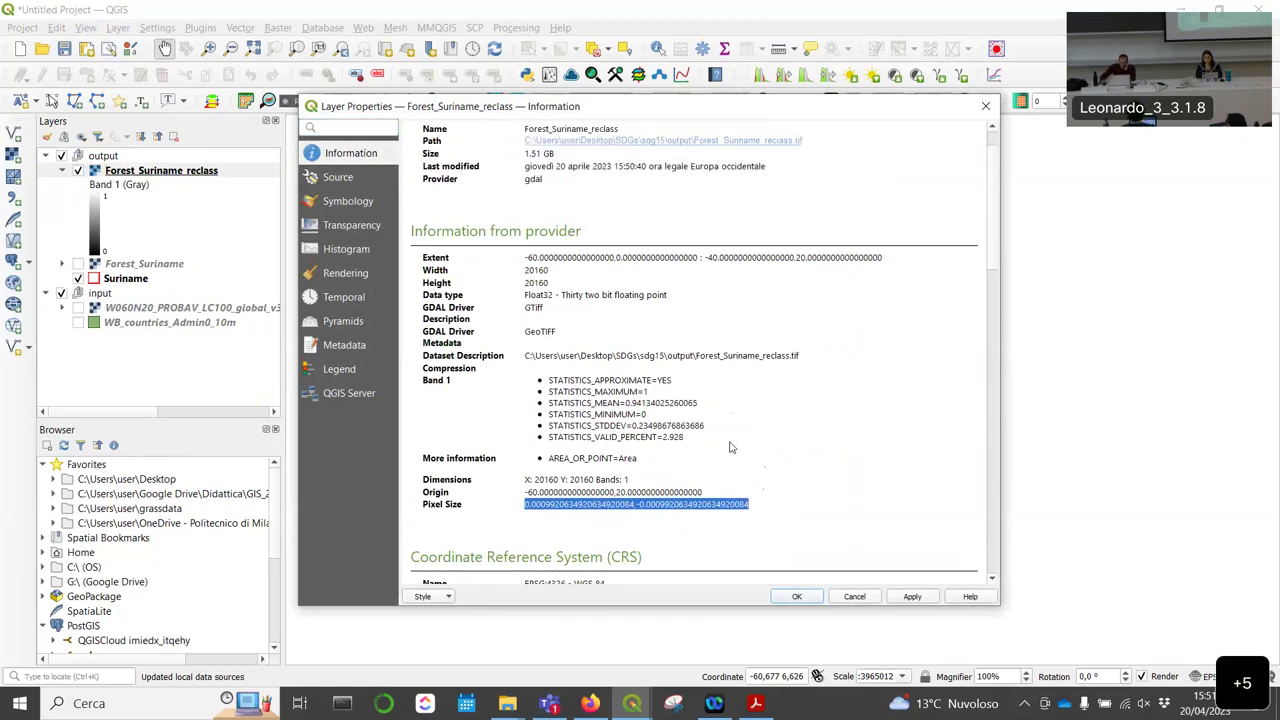
pyautogui.scroll(1, 634, 318)
# Step: Set the render type of Forest_Suriname_reclass to Paletted/Unique values and classify the band
pyautogui.click(356, 202)
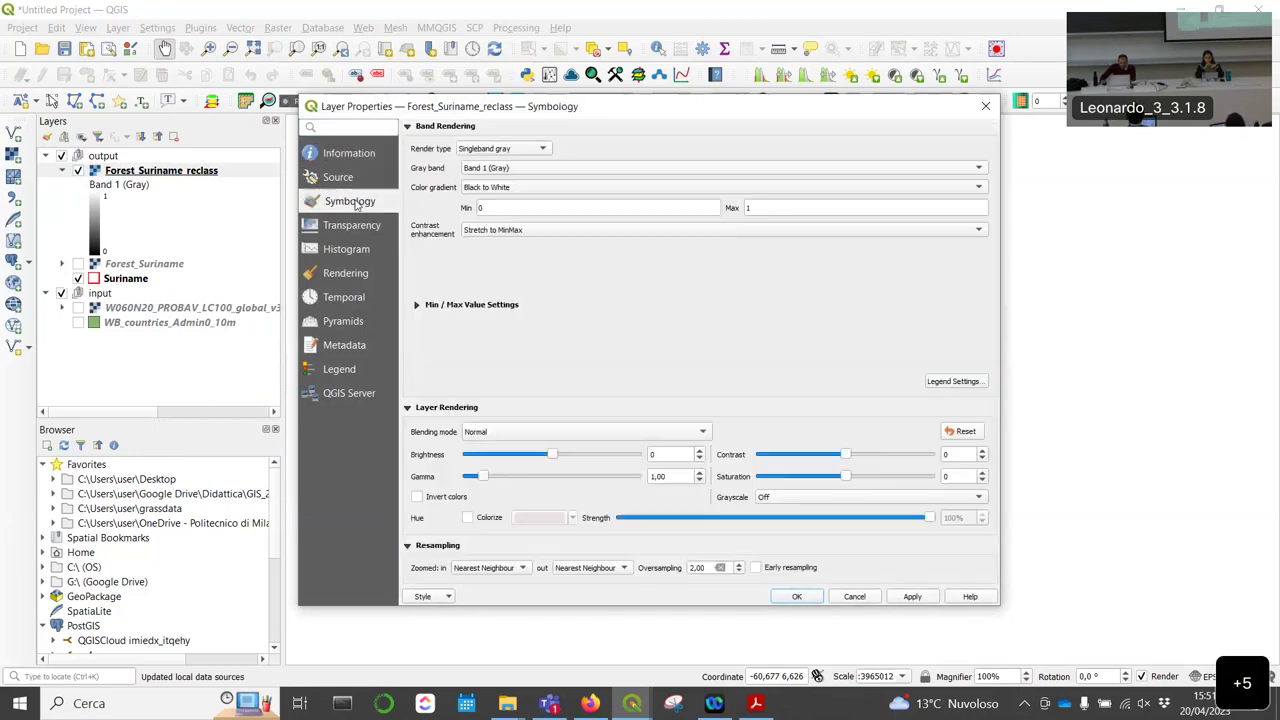
pyautogui.click(529, 150)
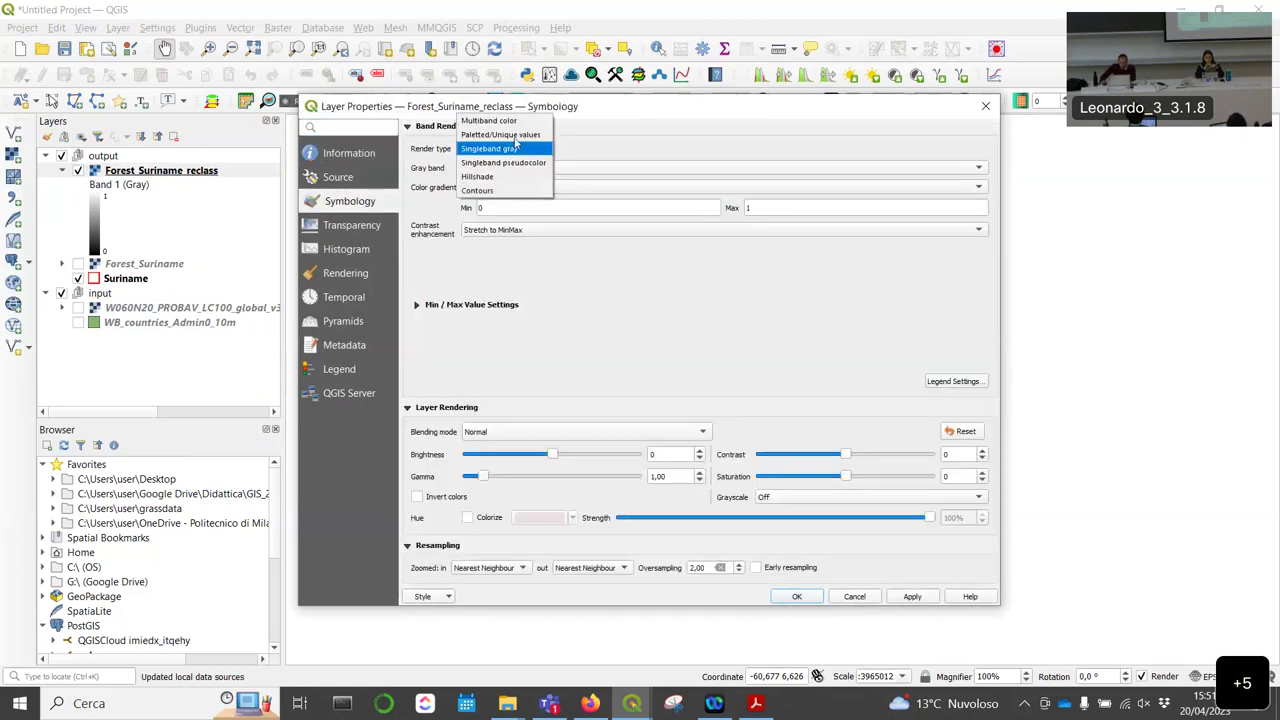
pyautogui.click(505, 134)
pyautogui.click(536, 400)
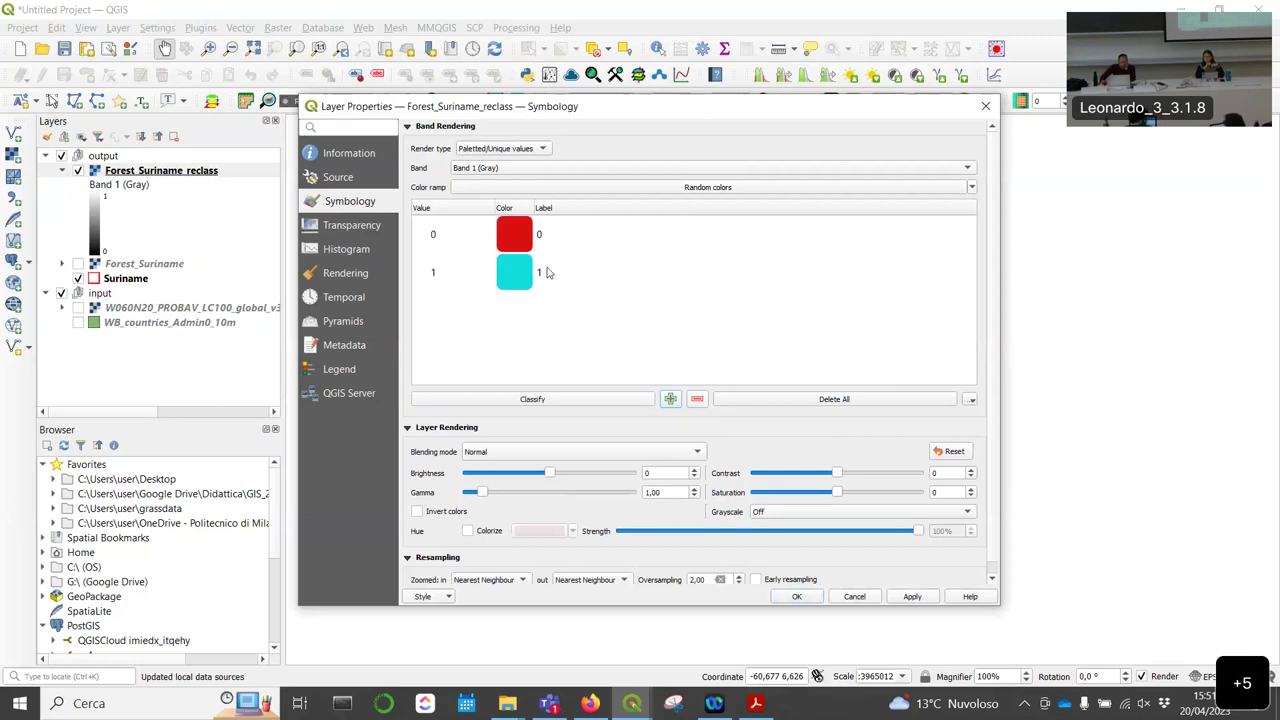
# Step: Make the colour of class 0 fully transparent by setting its opacity to 0%
pyautogui.doubleClick(506, 236)
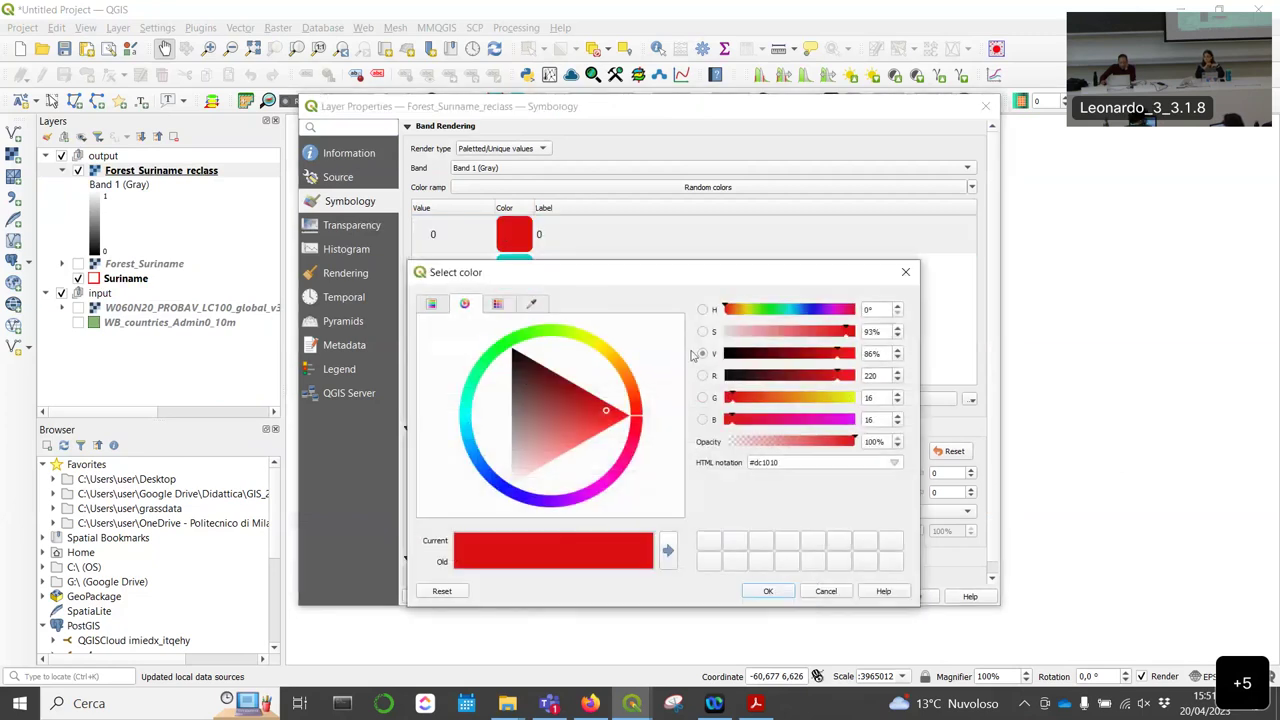
pyautogui.moveTo(853, 440); pyautogui.dragTo(689, 441)
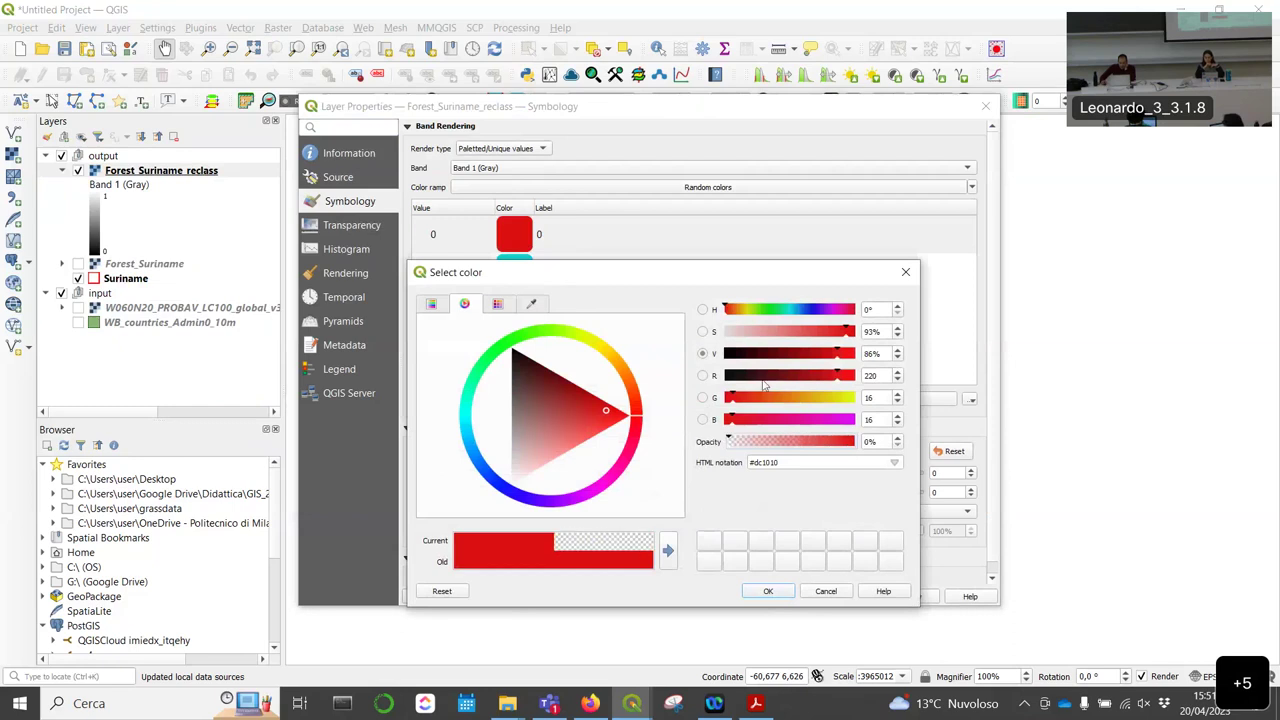
pyautogui.click(766, 592)
# Step: Change the colour of class 1 to dark green #10ac05 and apply the symbology to the layer
pyautogui.doubleClick(509, 278)
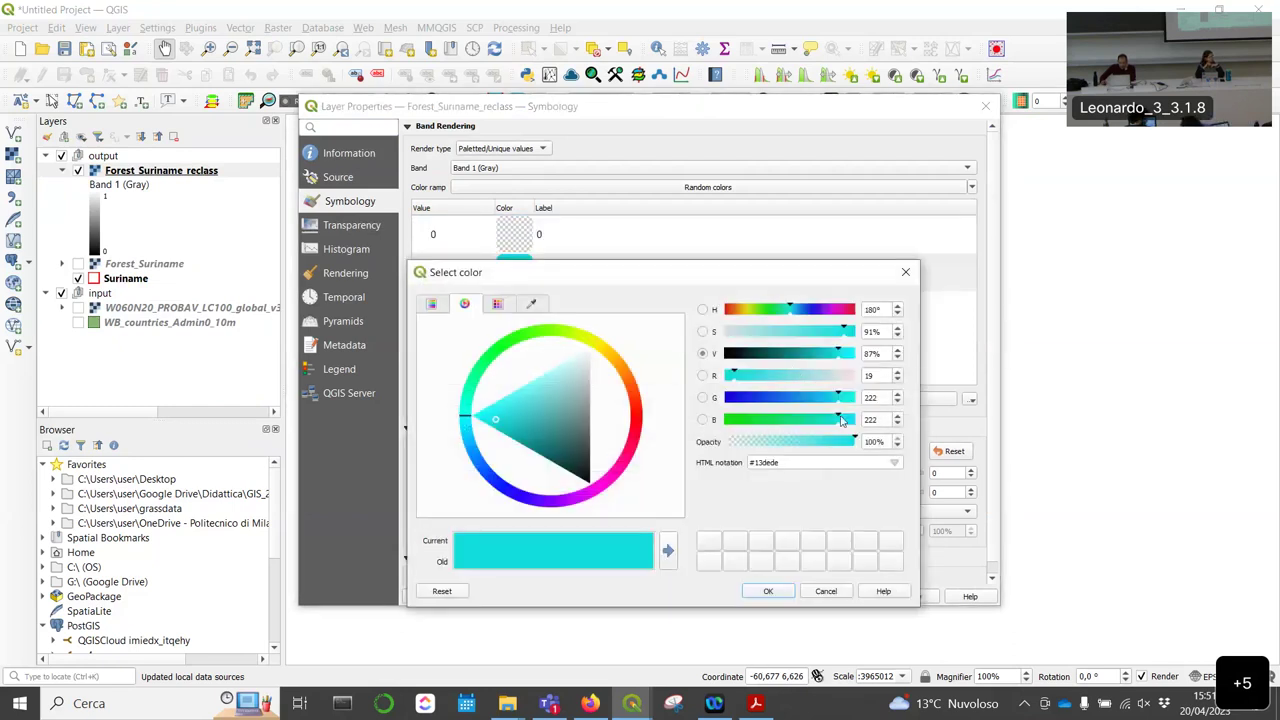
pyautogui.moveTo(846, 419); pyautogui.dragTo(727, 420)
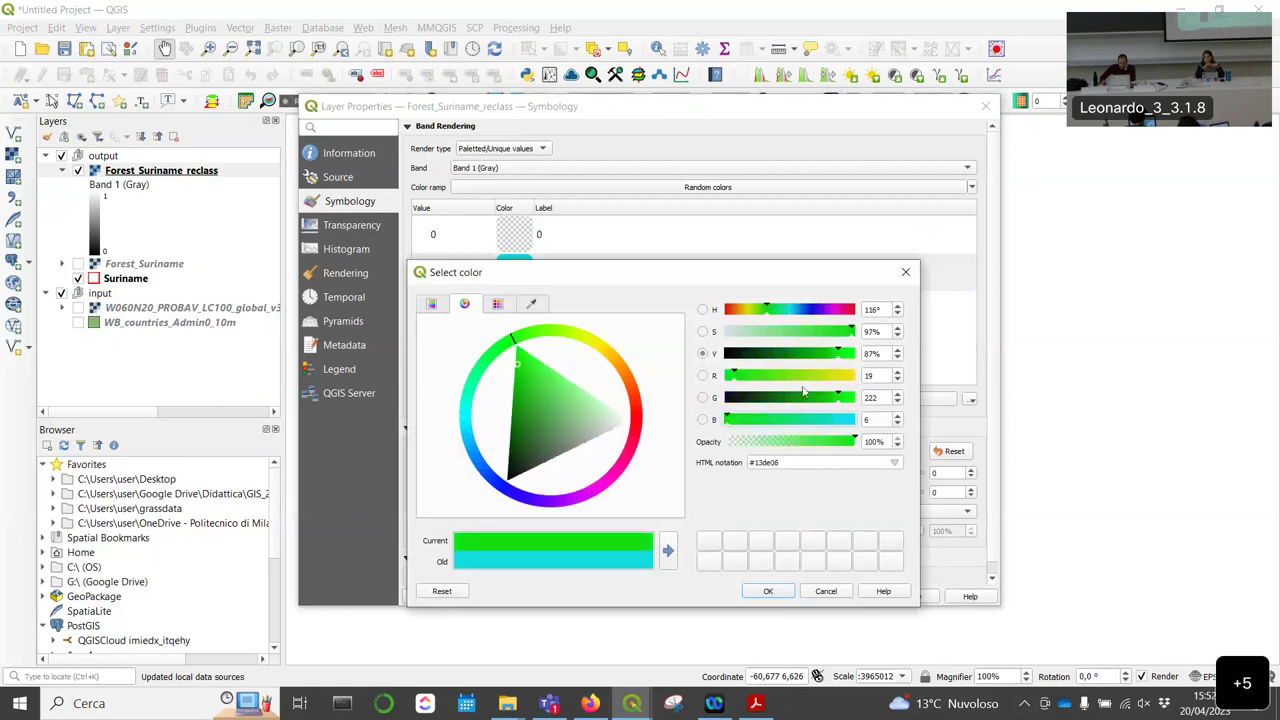
pyautogui.moveTo(838, 352); pyautogui.dragTo(812, 353)
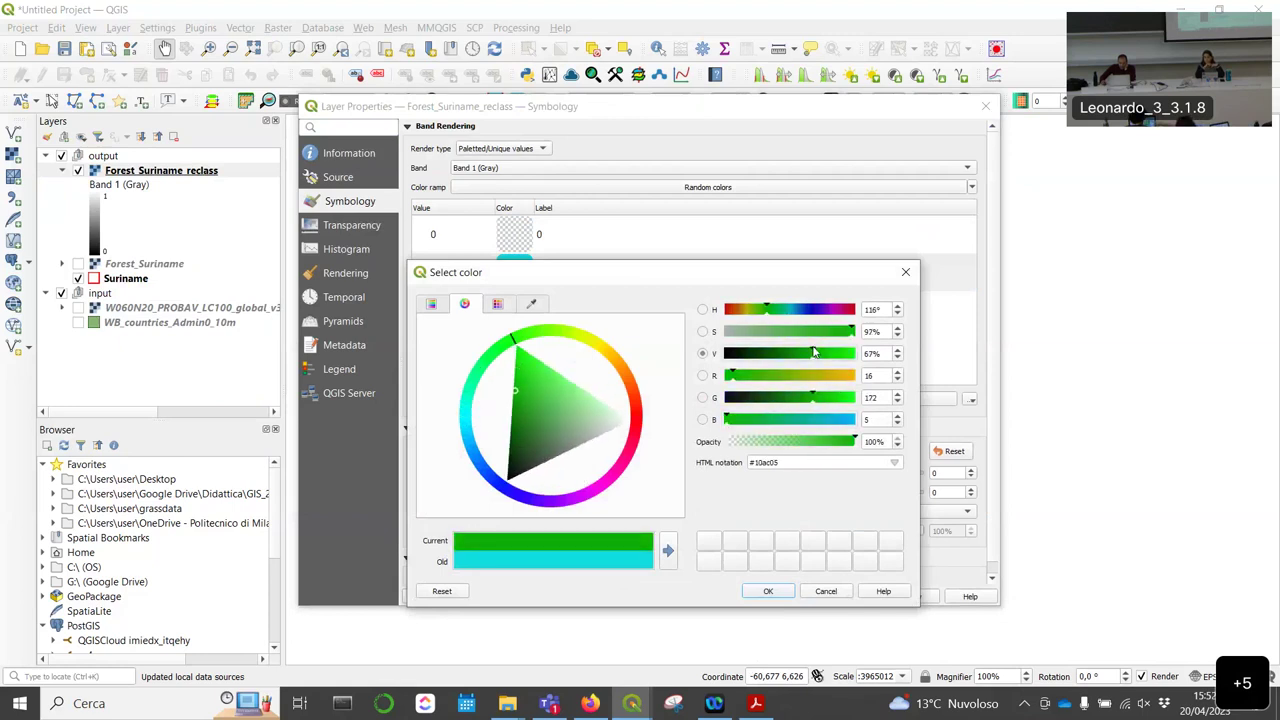
pyautogui.click(767, 591)
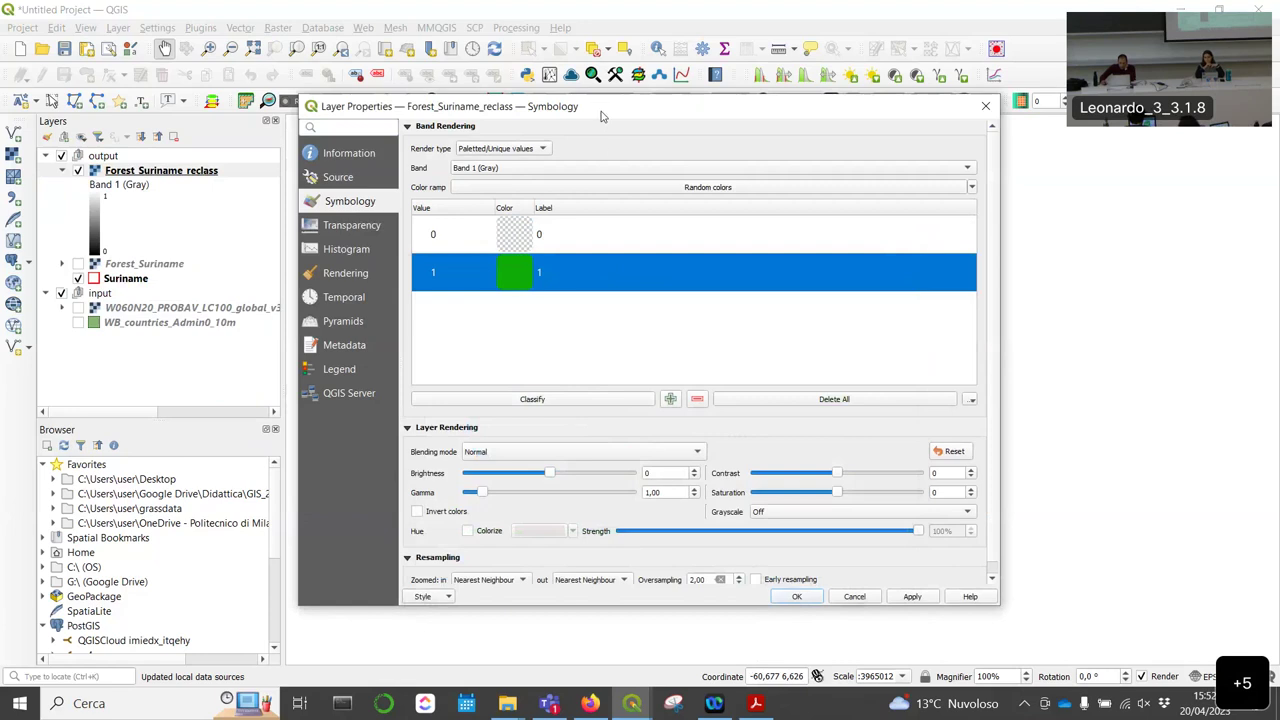
pyautogui.moveTo(600, 113); pyautogui.dragTo(590, 90)
pyautogui.click(902, 573)
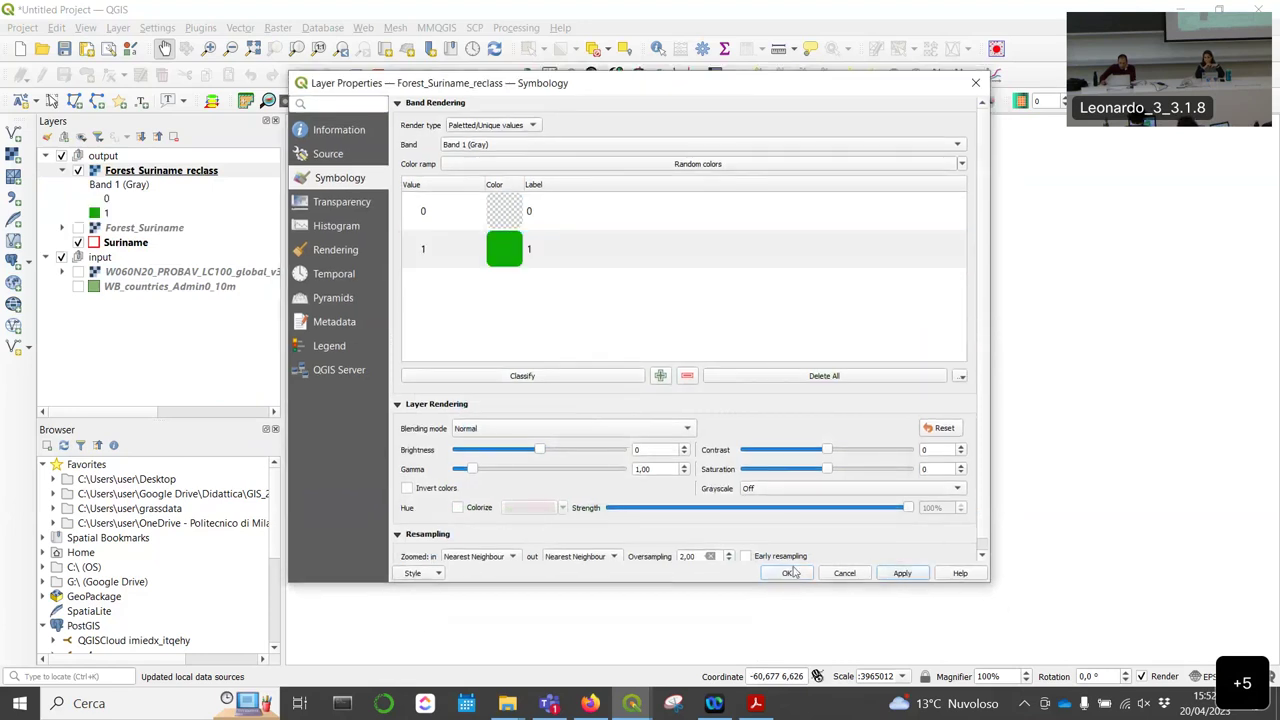
pyautogui.click(790, 571)
pyautogui.scroll(1, 765, 345)
pyautogui.scroll(-1, 765, 345)
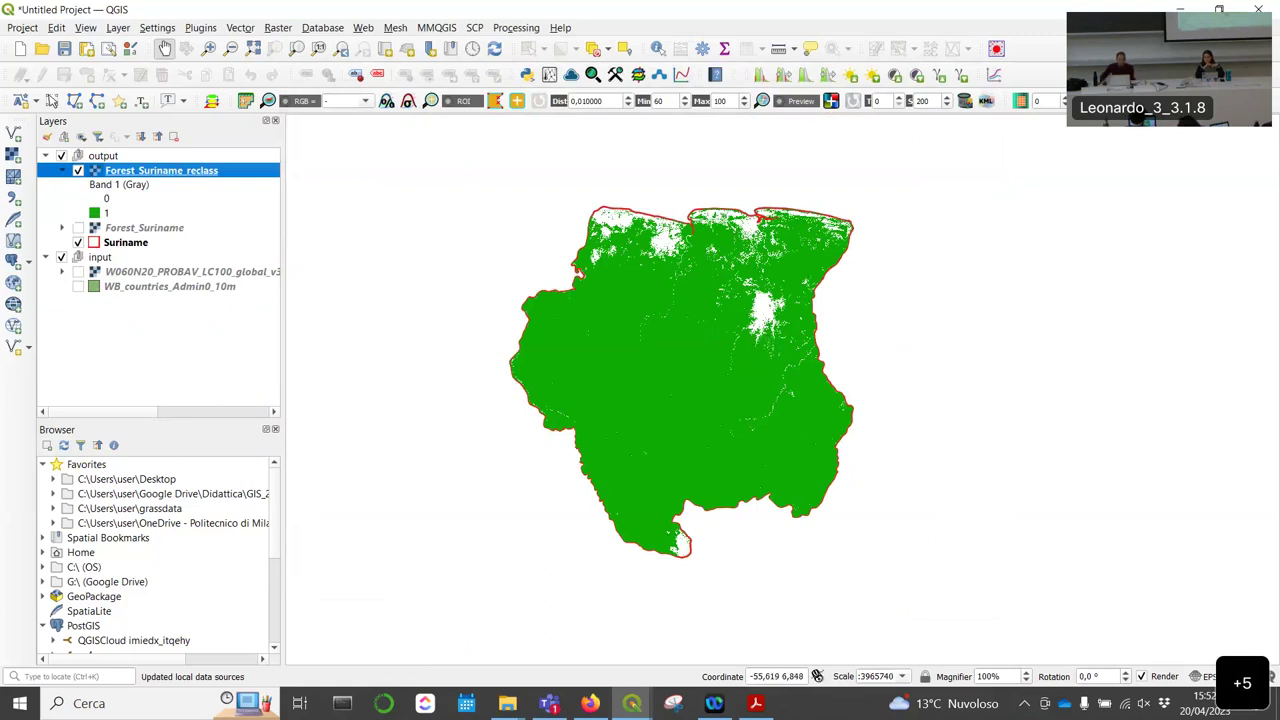
# Step: Shrink the QGIS window and add the Bing Satellite basemap from QuickMapServices
pyautogui.doubleClick(909, 9)
pyautogui.click(557, 73)
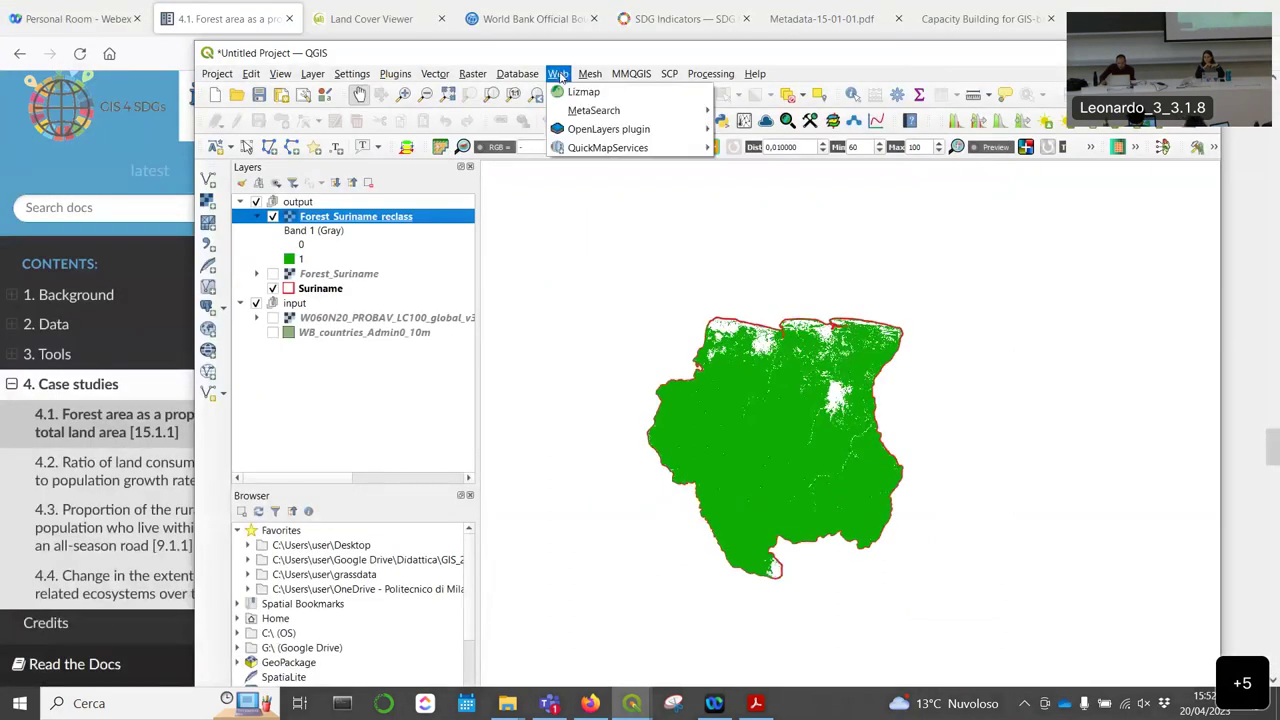
pyautogui.moveTo(585, 147)
pyautogui.moveTo(760, 181)
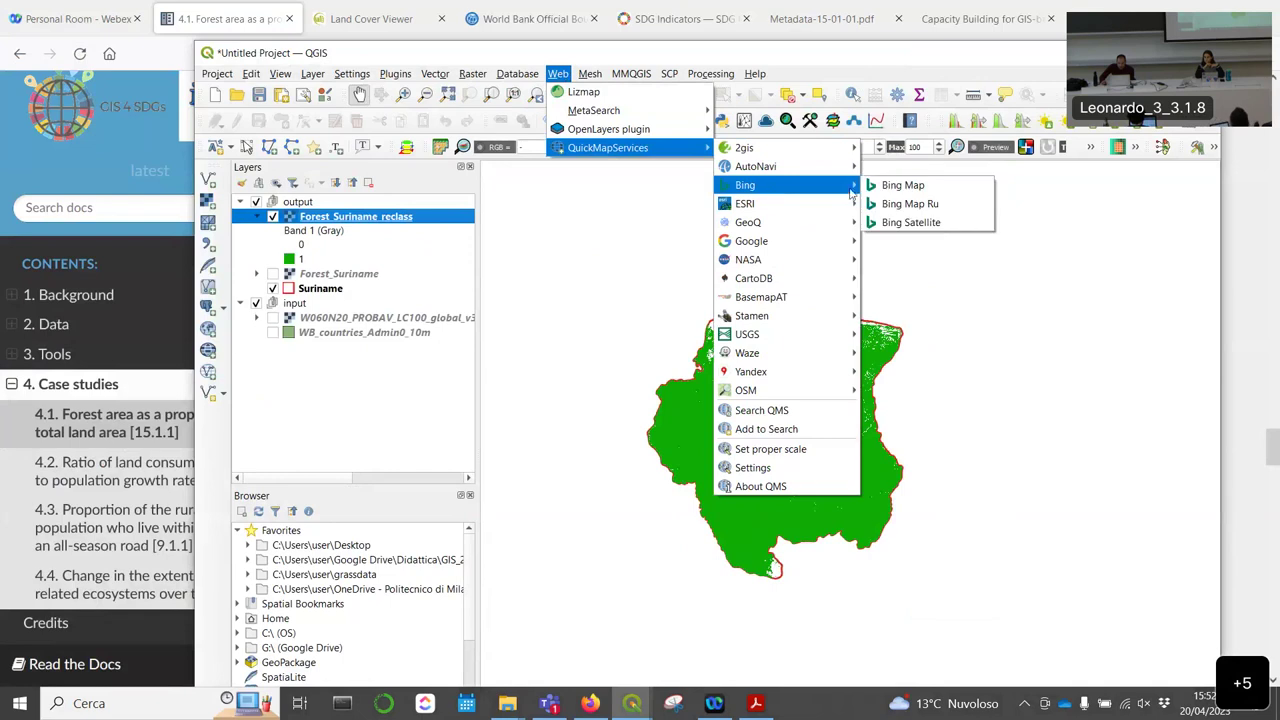
pyautogui.click(922, 220)
pyautogui.scroll(2, 848, 374)
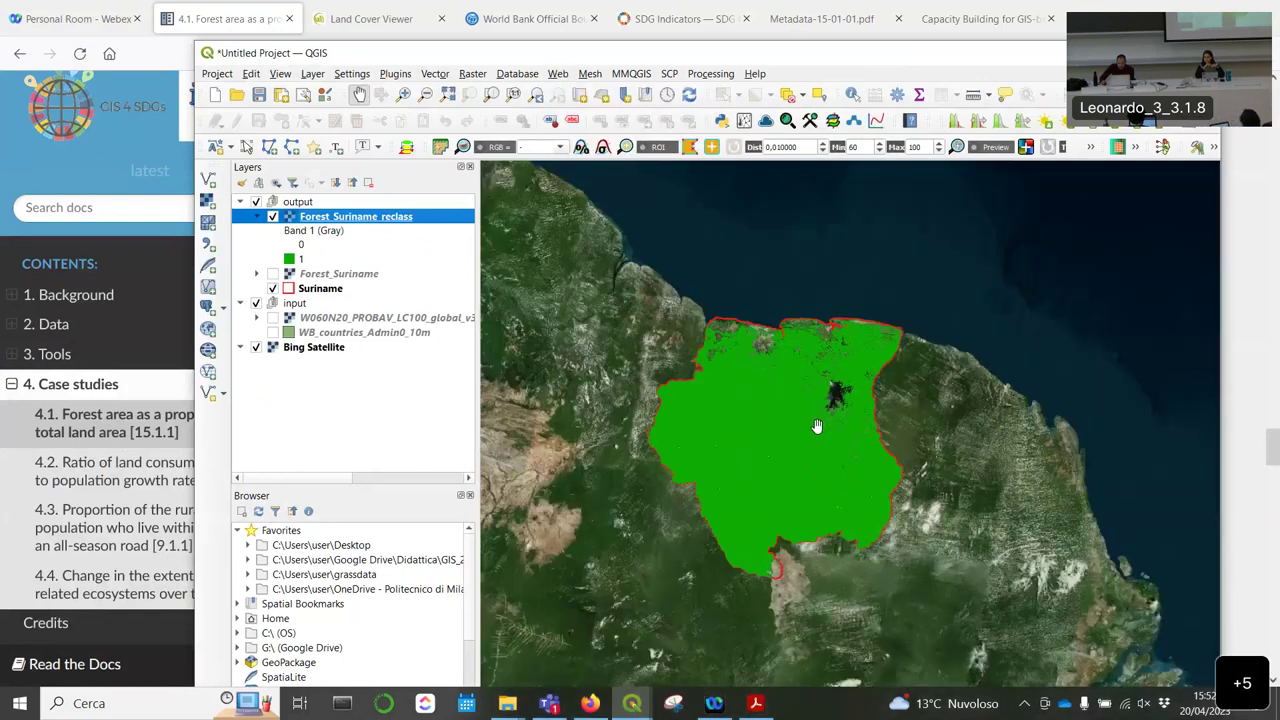
# Step: Toggle the Forest_Suriname_reclass layer to compare it with the satellite imagery, and examine the unclassified imagery along Suriname's northern coast
pyautogui.click(273, 216)
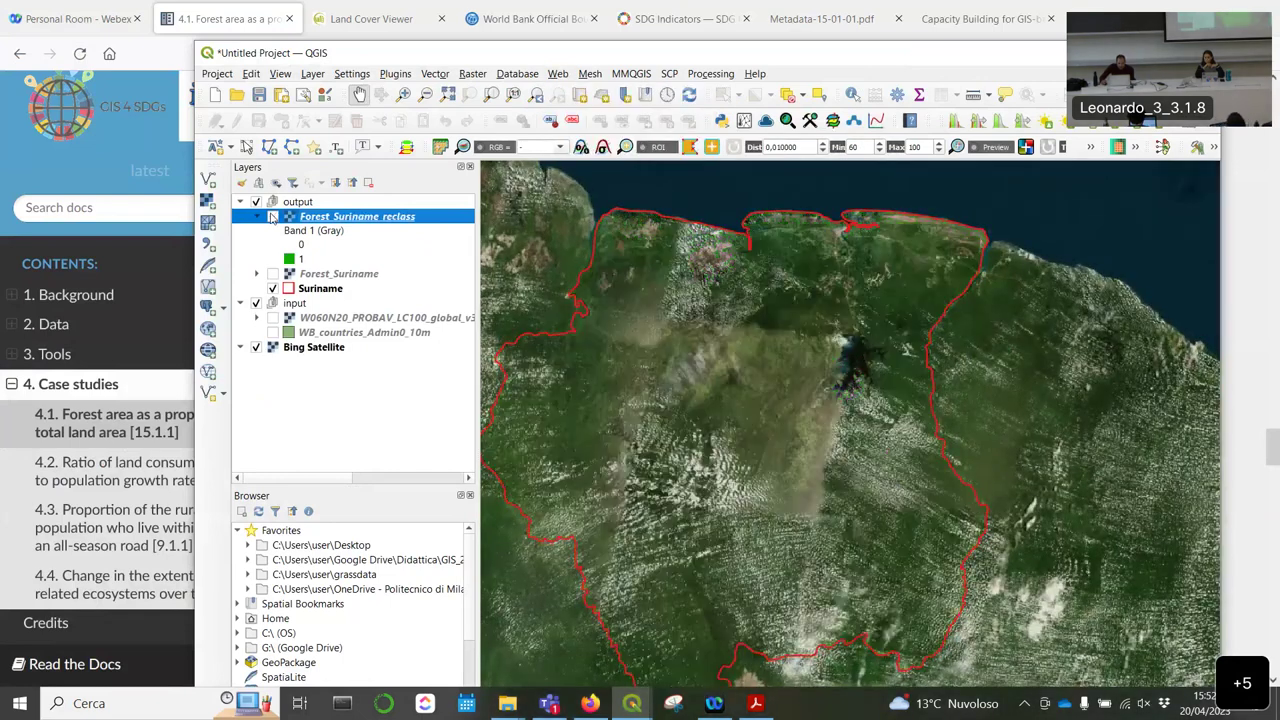
pyautogui.click(273, 216)
pyautogui.click(273, 216)
pyautogui.click(273, 216)
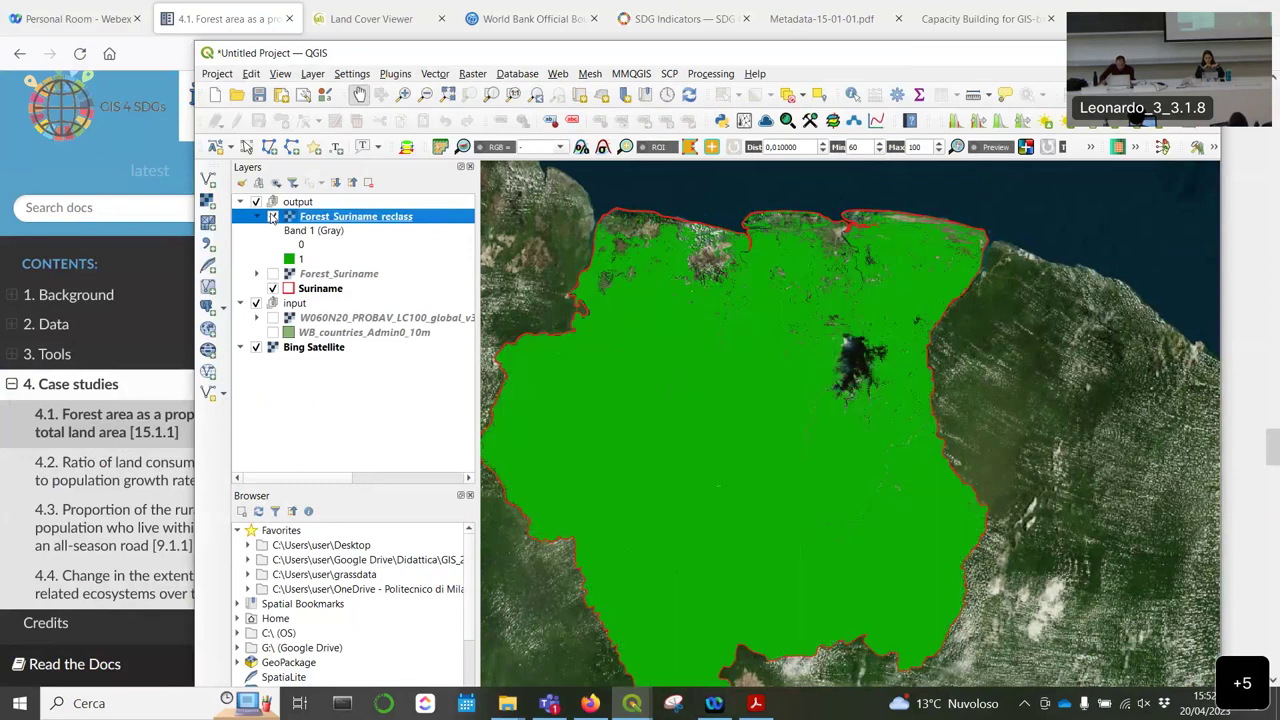
pyautogui.click(273, 216)
pyautogui.scroll(4, 650, 227)
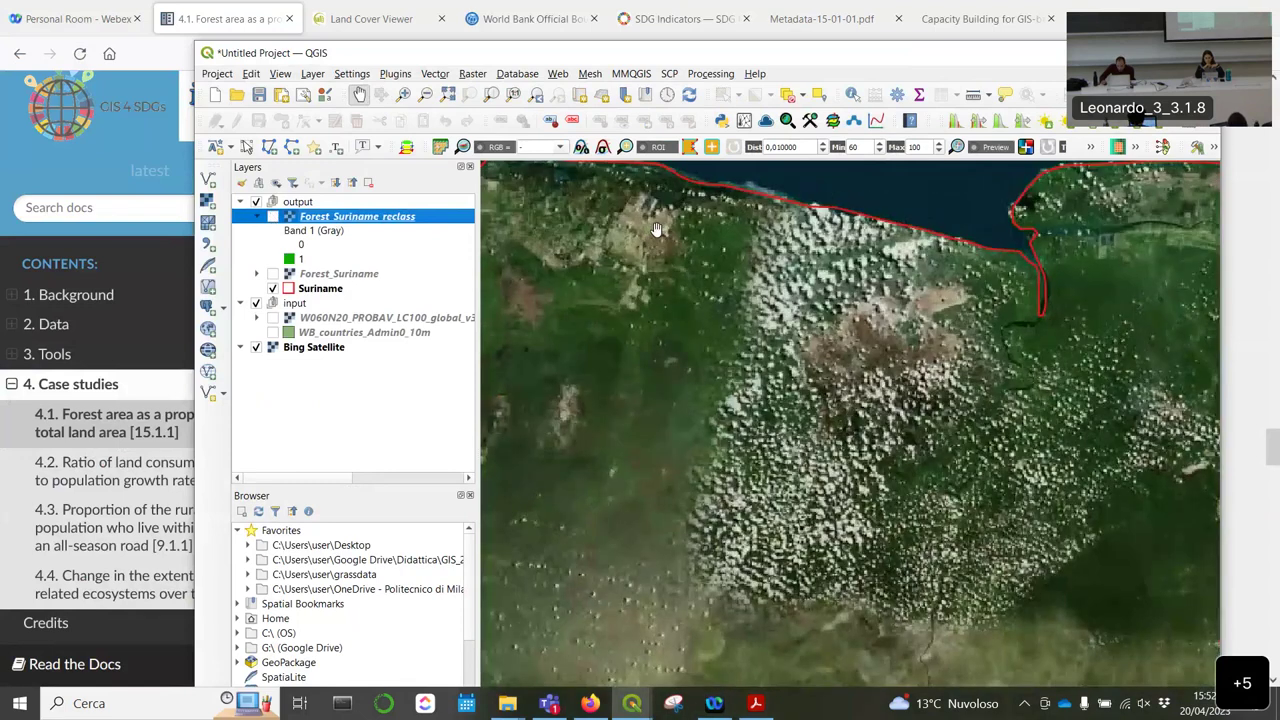
pyautogui.scroll(-2, 935, 370)
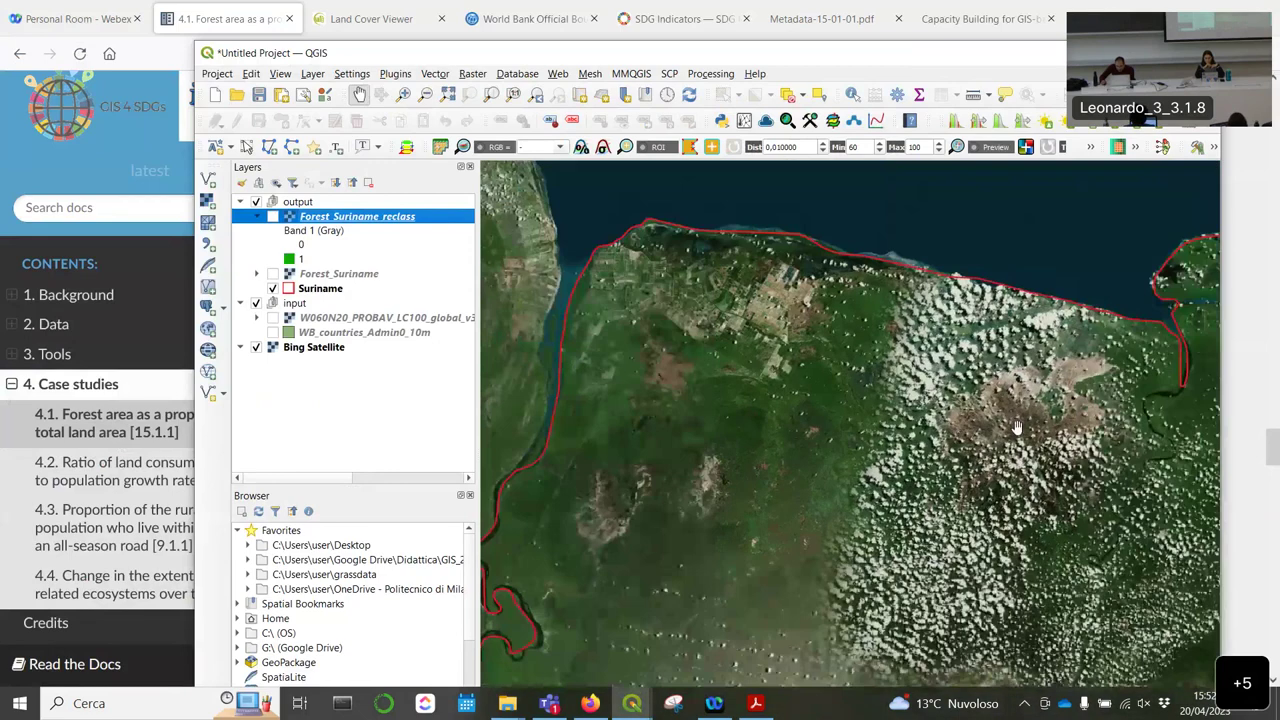
pyautogui.scroll(1, 1050, 437)
pyautogui.scroll(-1, 1040, 437)
pyautogui.moveTo(931, 408); pyautogui.dragTo(867, 282)
pyautogui.scroll(-2, 866, 282)
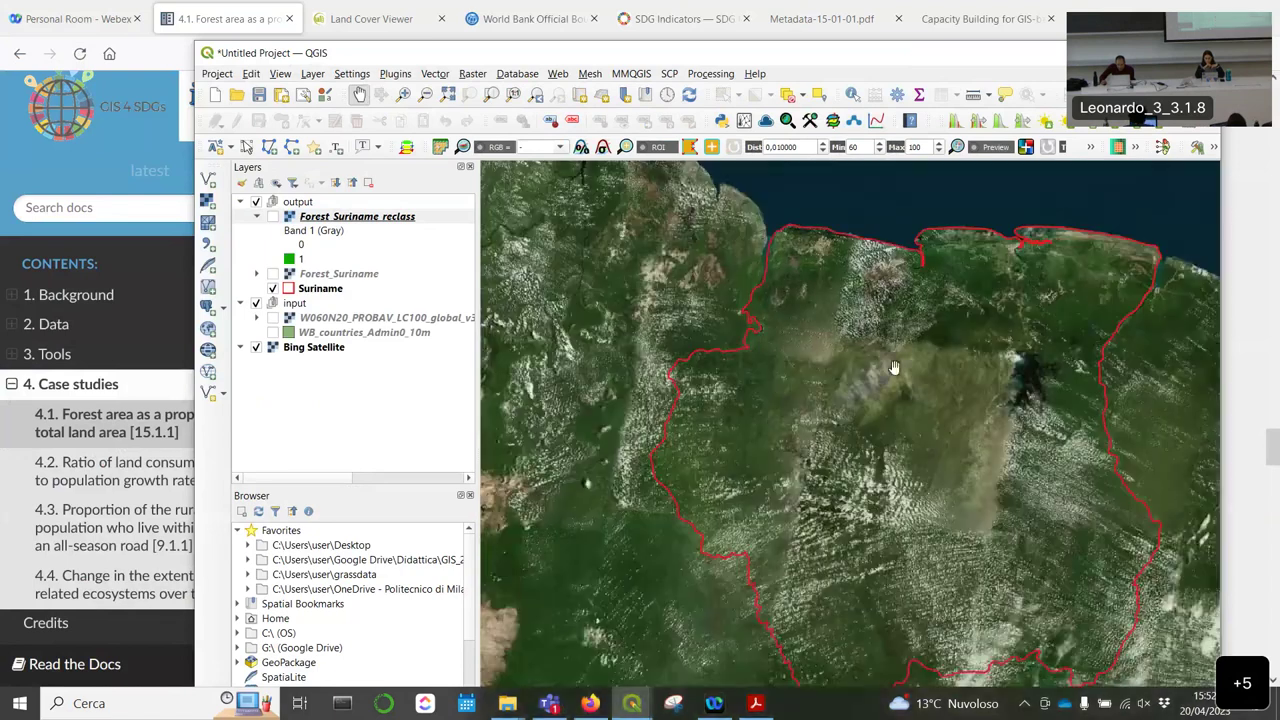
# Step: Show Forest_Suriname_reclass again and compare the non-forest areas around the lake and southern border with the satellite imagery
pyautogui.click(273, 217)
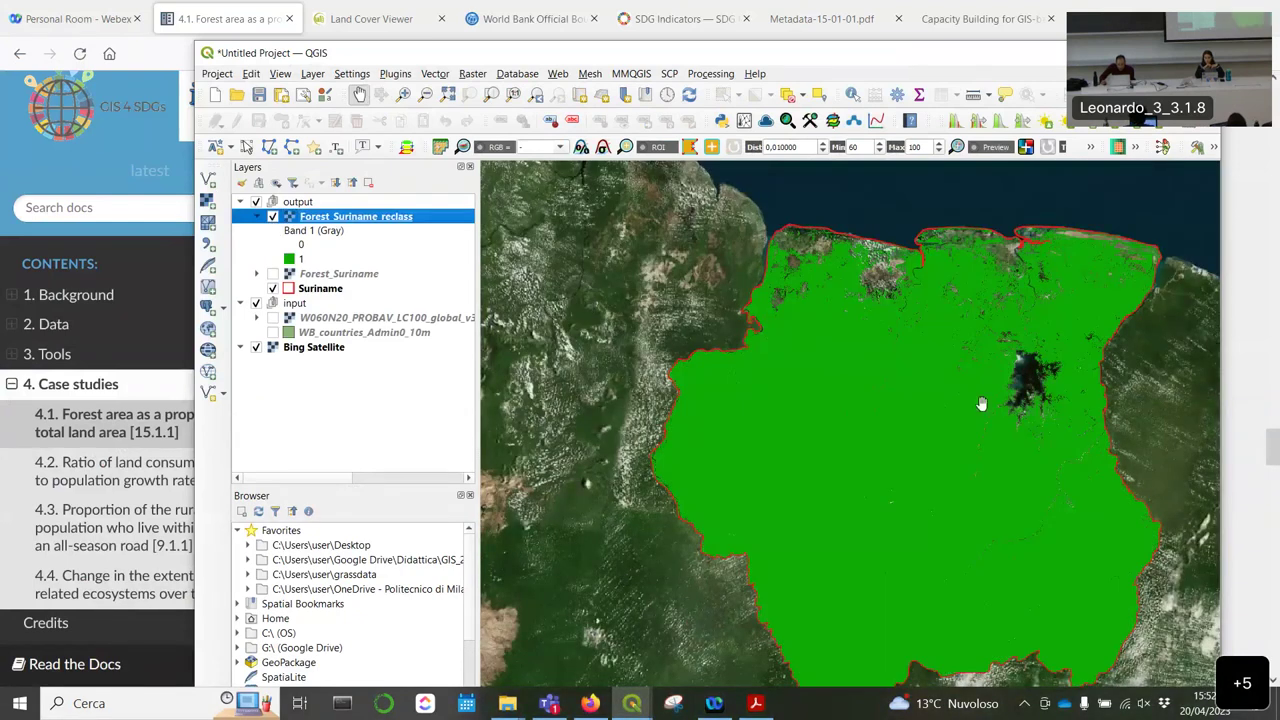
pyautogui.scroll(3, 1067, 386)
pyautogui.scroll(-3, 973, 367)
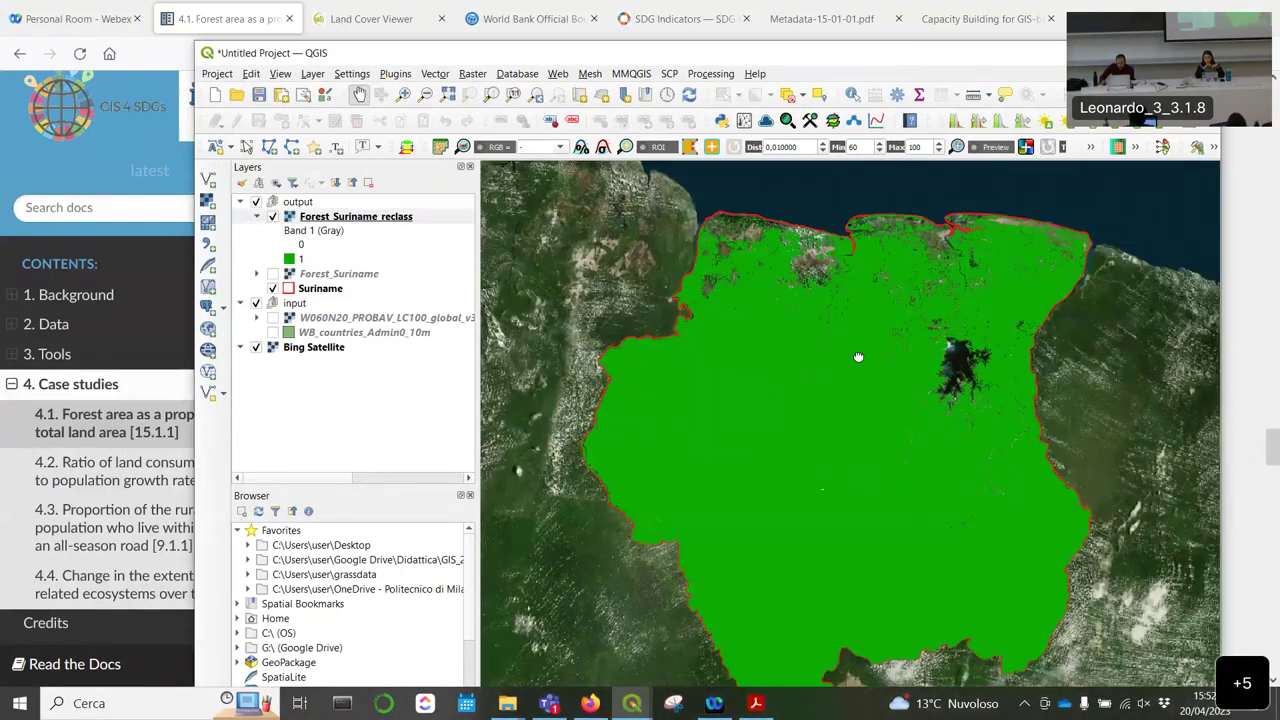
pyautogui.moveTo(898, 436); pyautogui.dragTo(814, 306)
pyautogui.scroll(-1, 811, 309)
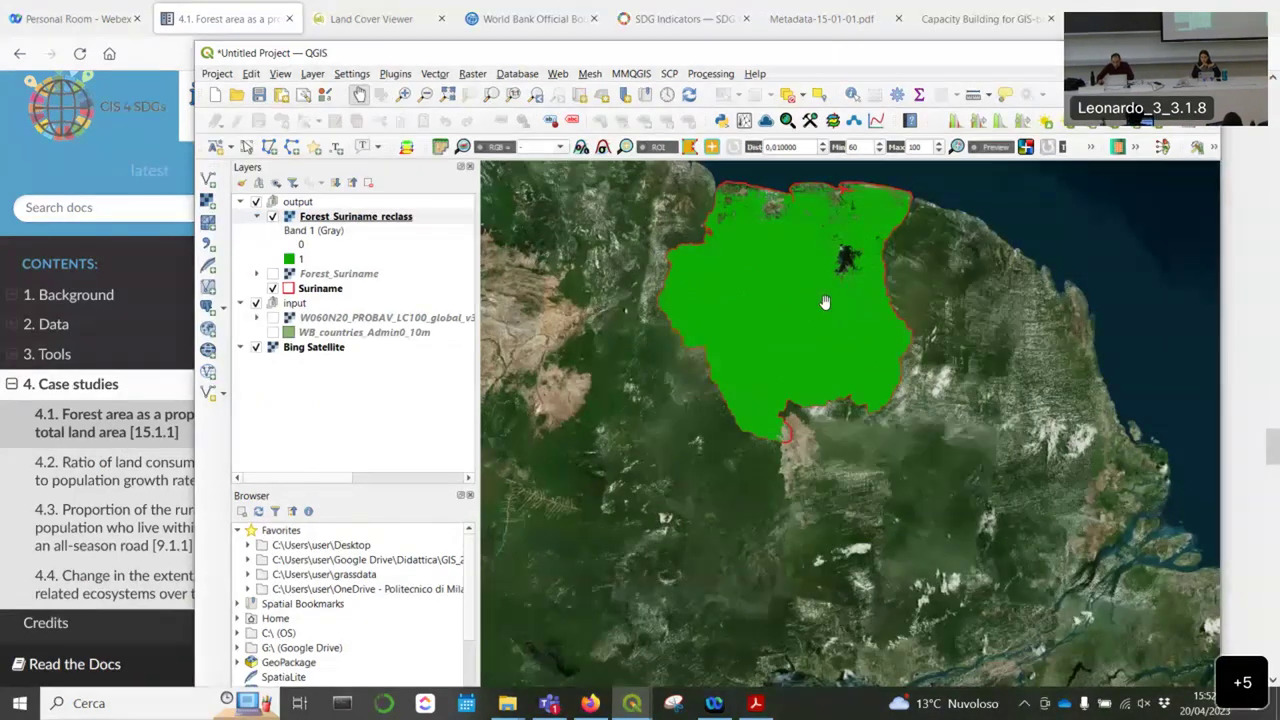
pyautogui.moveTo(790, 444); pyautogui.dragTo(756, 503)
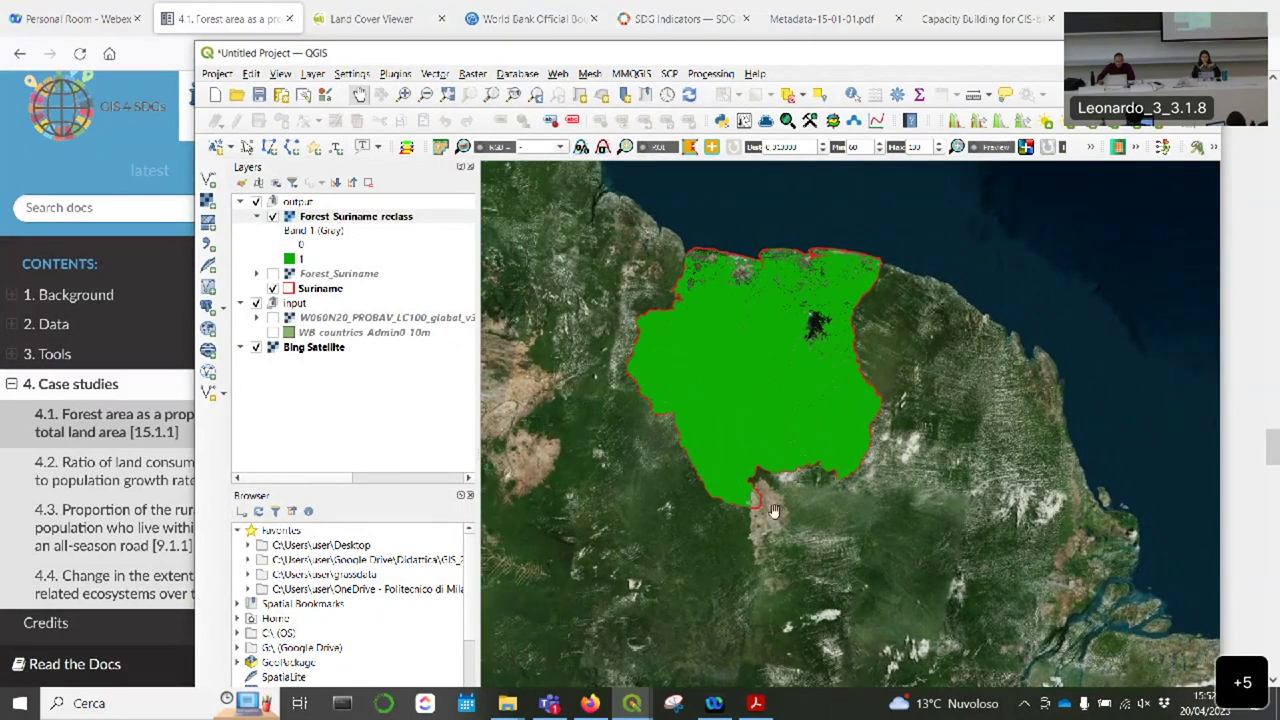
pyautogui.scroll(-2, 773, 508)
pyautogui.scroll(1, 760, 440)
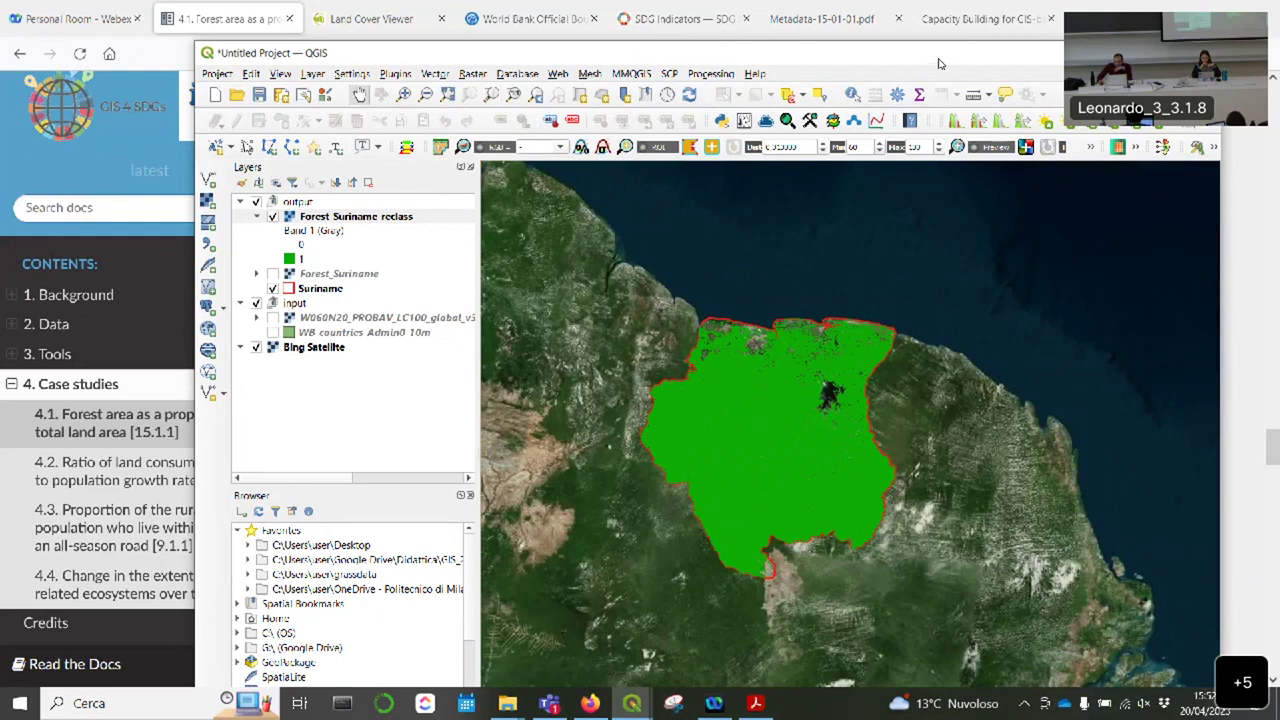
# Step: Maximize the QGIS window and remove the Bing Satellite layer from the project
pyautogui.moveTo(938, 63); pyautogui.dragTo(836, 102)
pyautogui.doubleClick(836, 100)
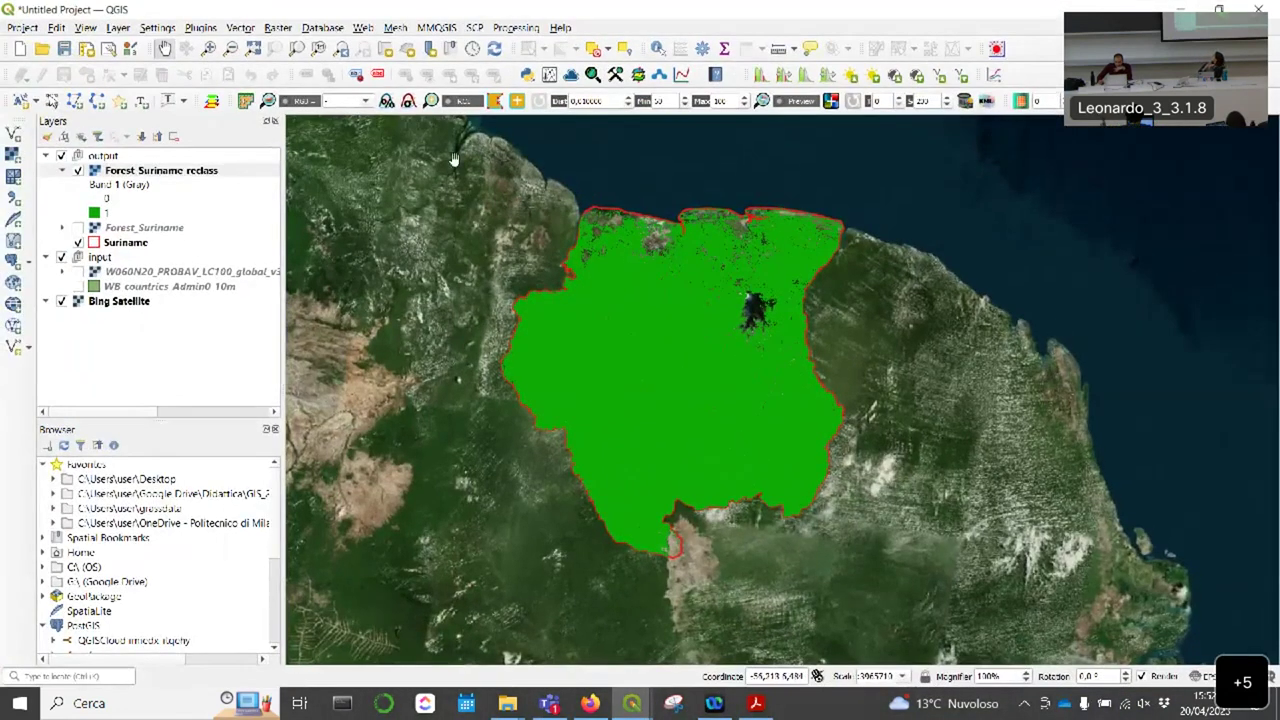
pyautogui.rightClick(78, 302)
pyautogui.click(105, 440)
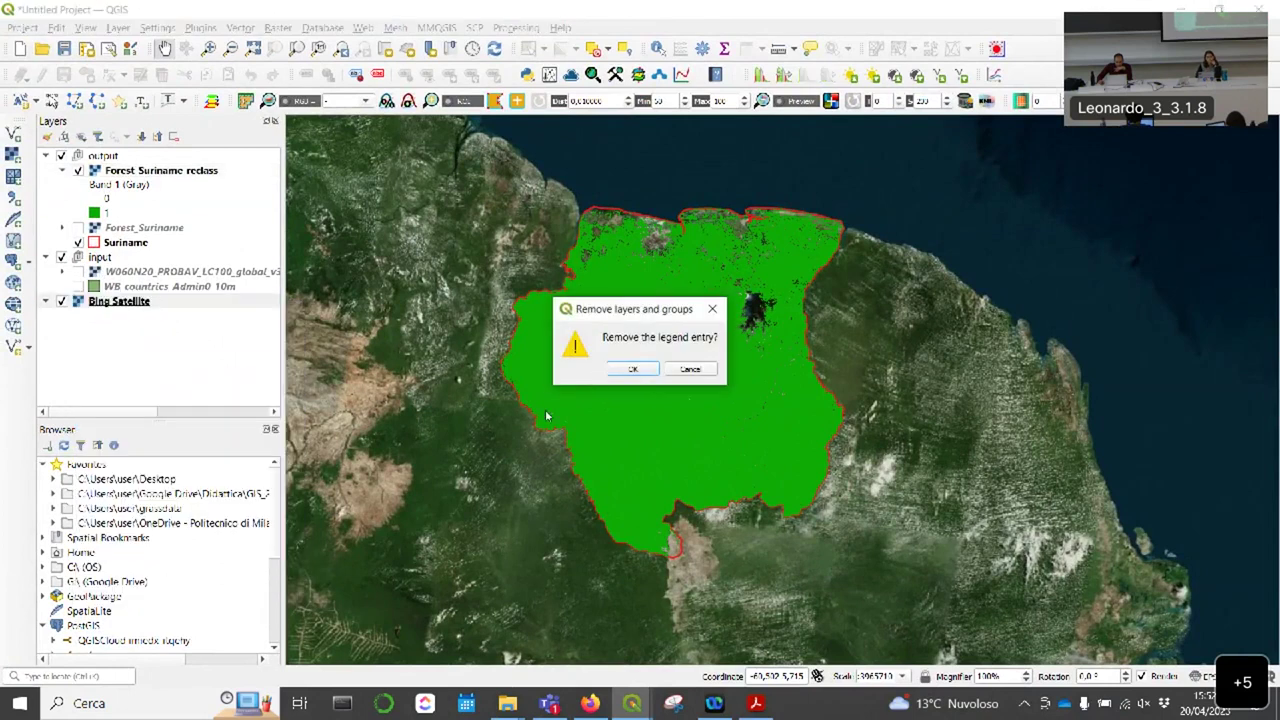
pyautogui.click(632, 369)
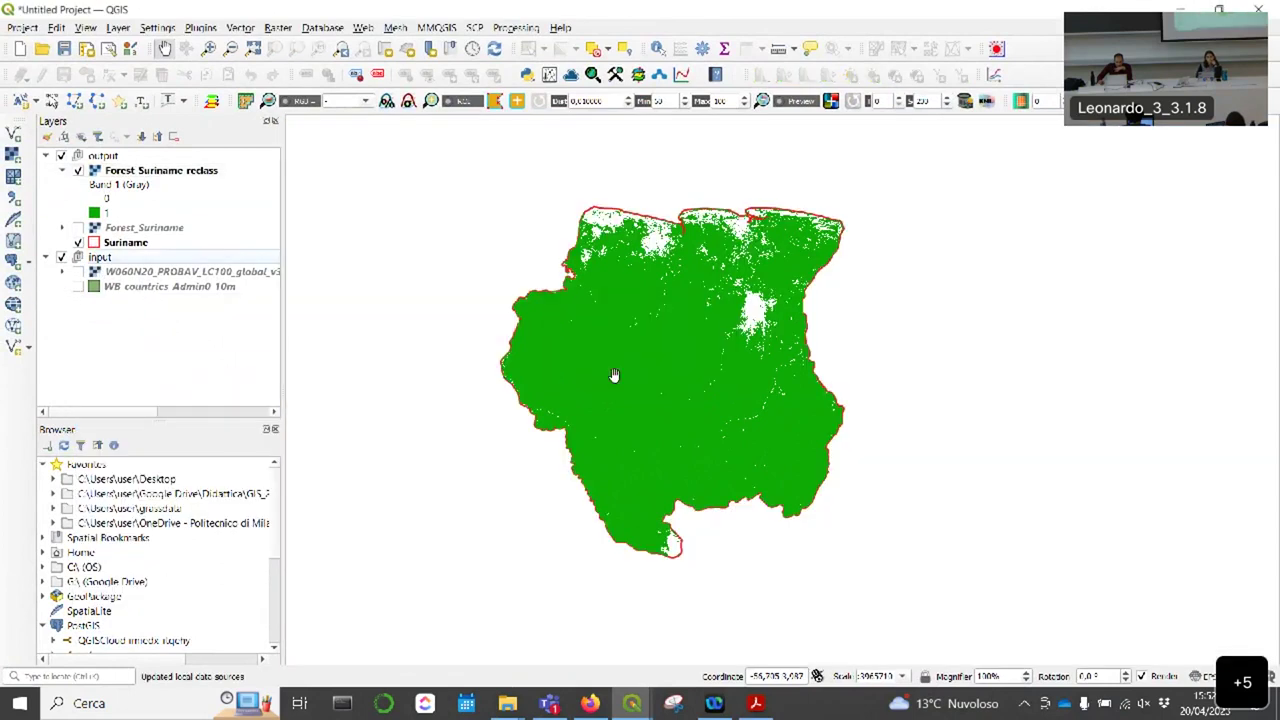
# Step: Switch to the web book in Firefox and check the symbology instructions and the expected layer view in Fig. 4.1.12
pyautogui.click(590, 703)
pyautogui.scroll(-3, 494, 322)
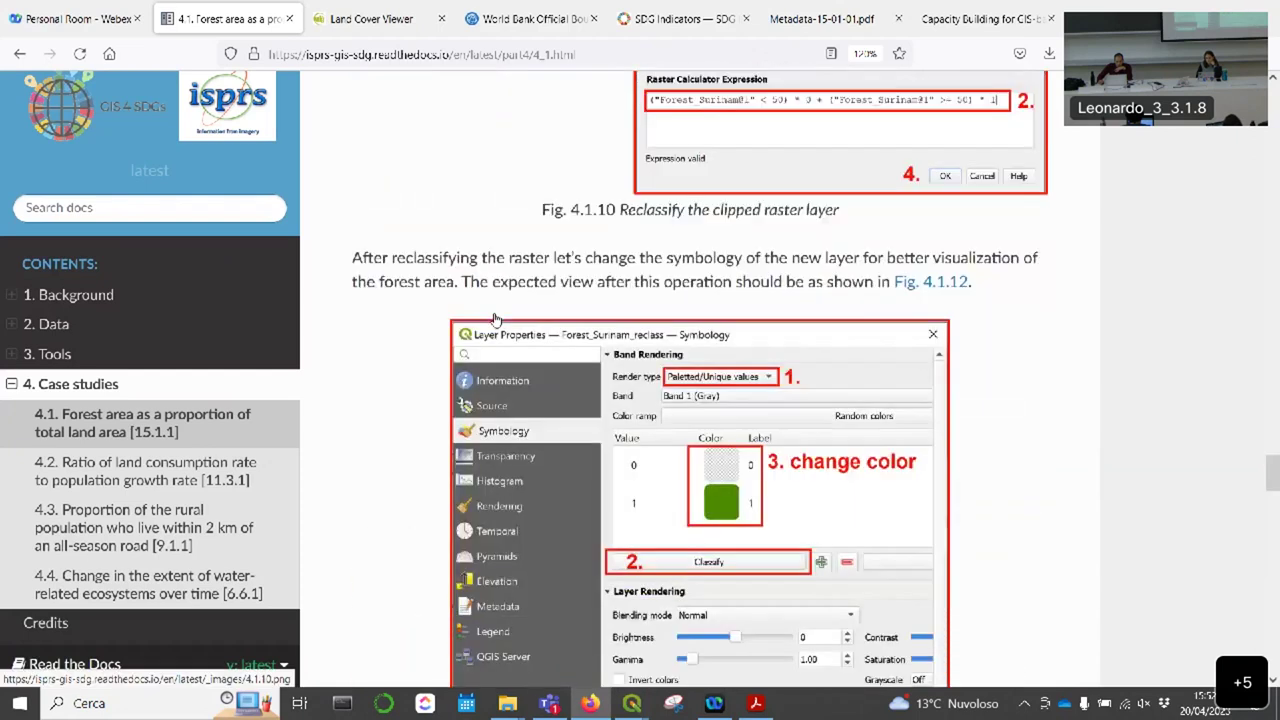
pyautogui.scroll(-7, 494, 320)
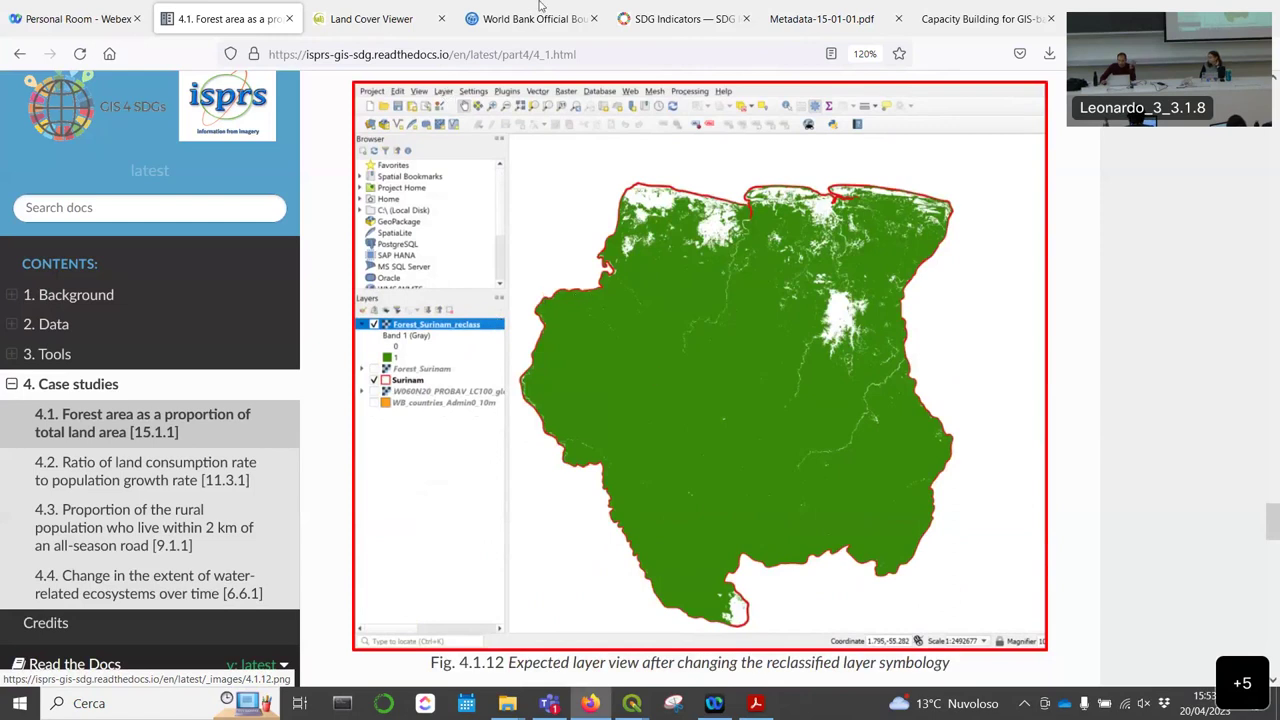
# Step: Check the forest area over land area formula under Method of computation in the Metadata-15-01-01 PDF
pyautogui.click(993, 28)
pyautogui.click(880, 26)
pyautogui.scroll(5, 858, 258)
pyautogui.scroll(3, 858, 258)
pyautogui.moveTo(1273, 555); pyautogui.dragTo(1174, 434)
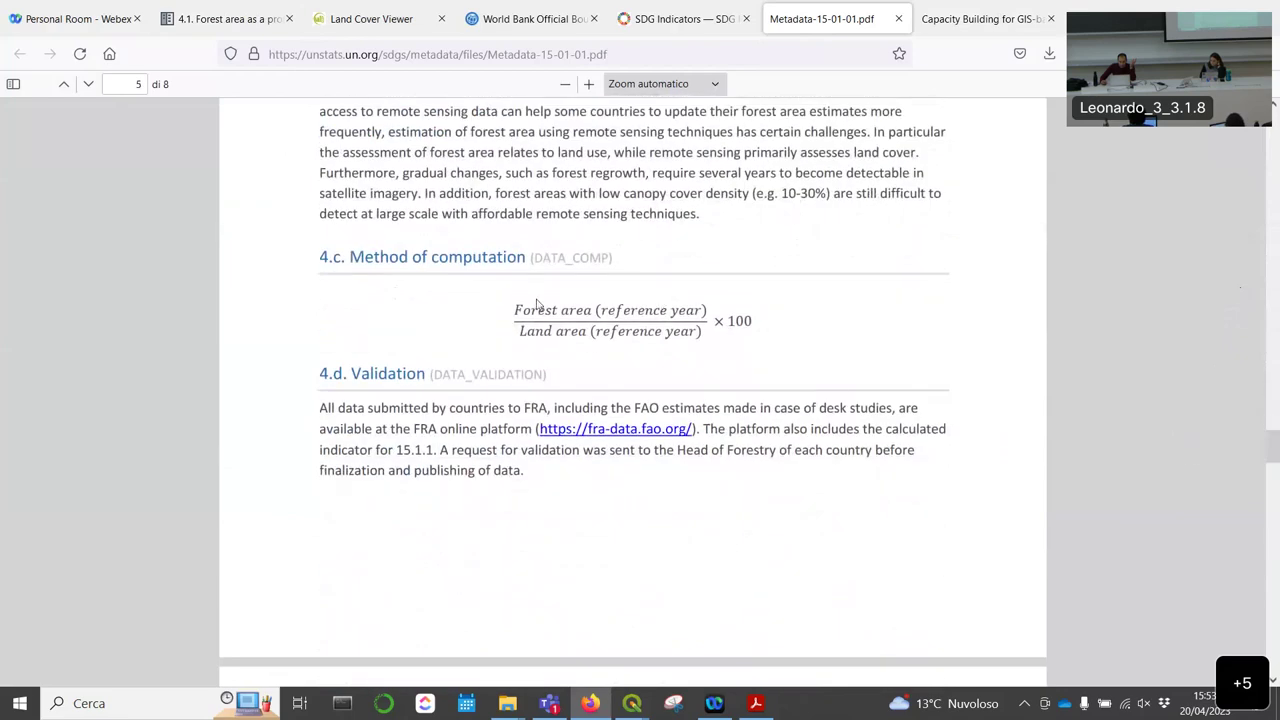
pyautogui.moveTo(517, 311); pyautogui.dragTo(716, 312)
pyautogui.moveTo(521, 331); pyautogui.dragTo(707, 327)
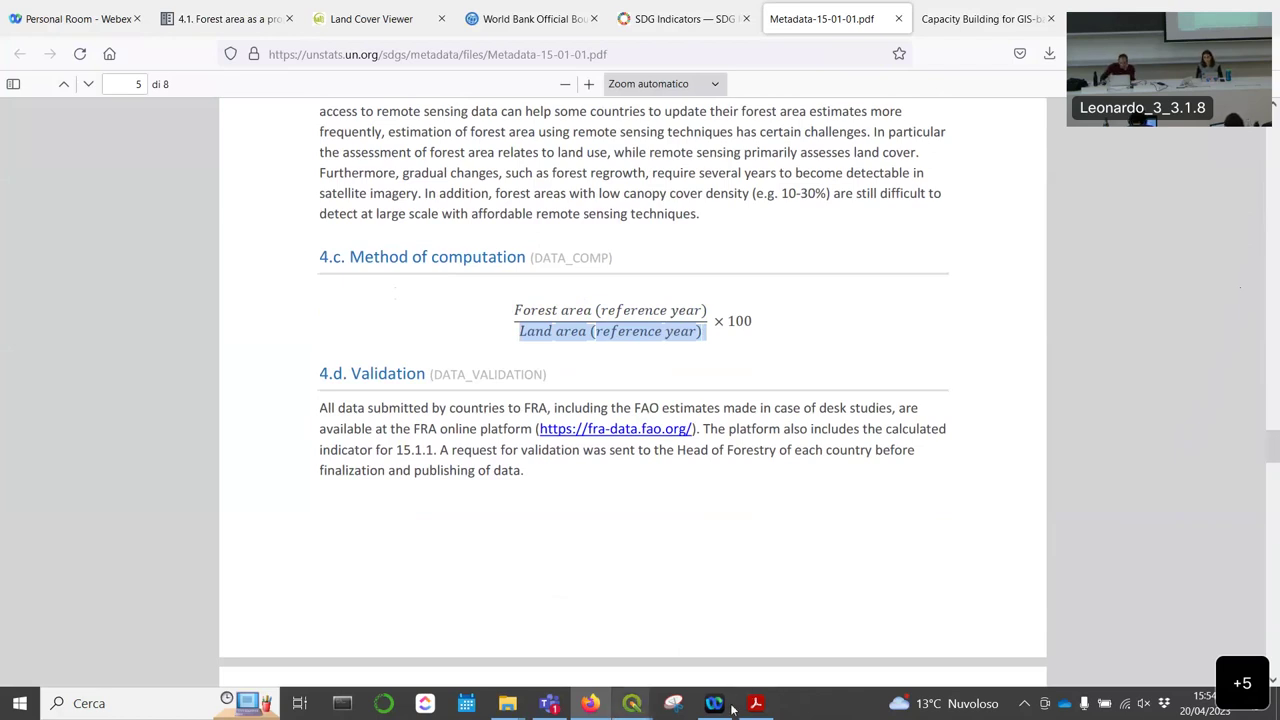
# Step: Return to the web book's section 4.1 and read the Zonal Statistics instructions around Fig. 4.1.13
pyautogui.click(222, 18)
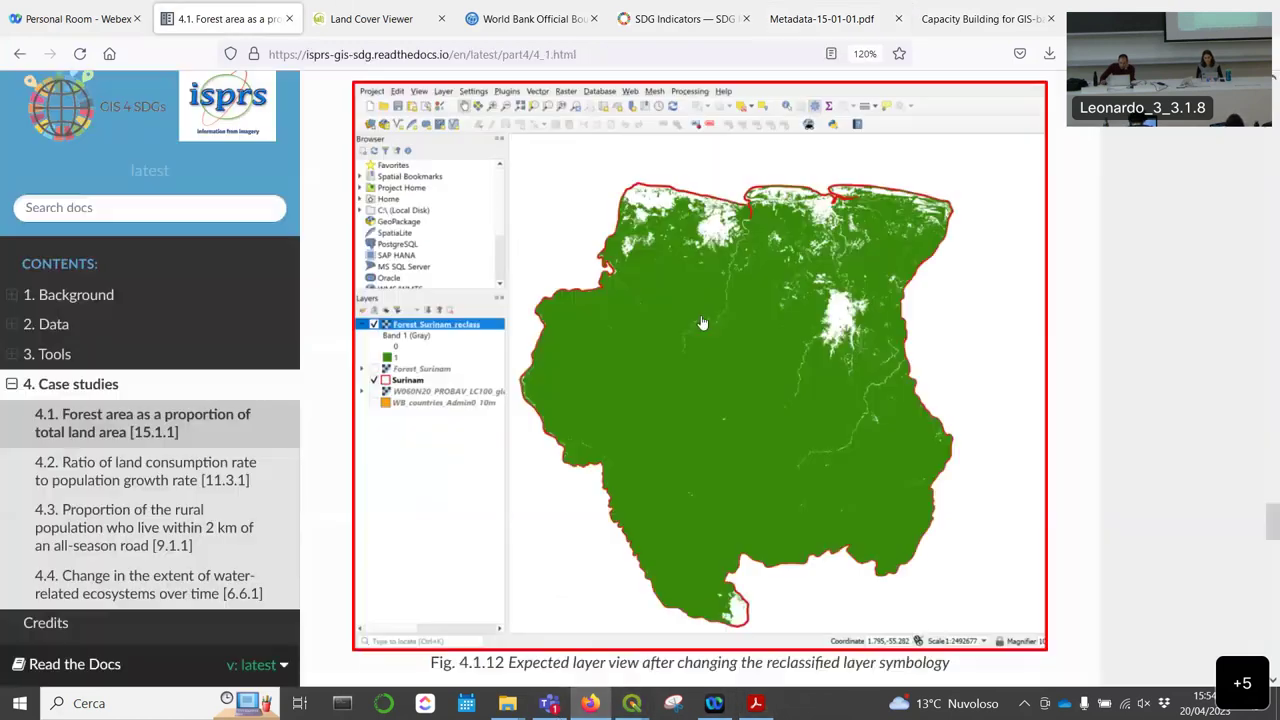
pyautogui.scroll(-5, 702, 286)
pyautogui.scroll(2, 792, 245)
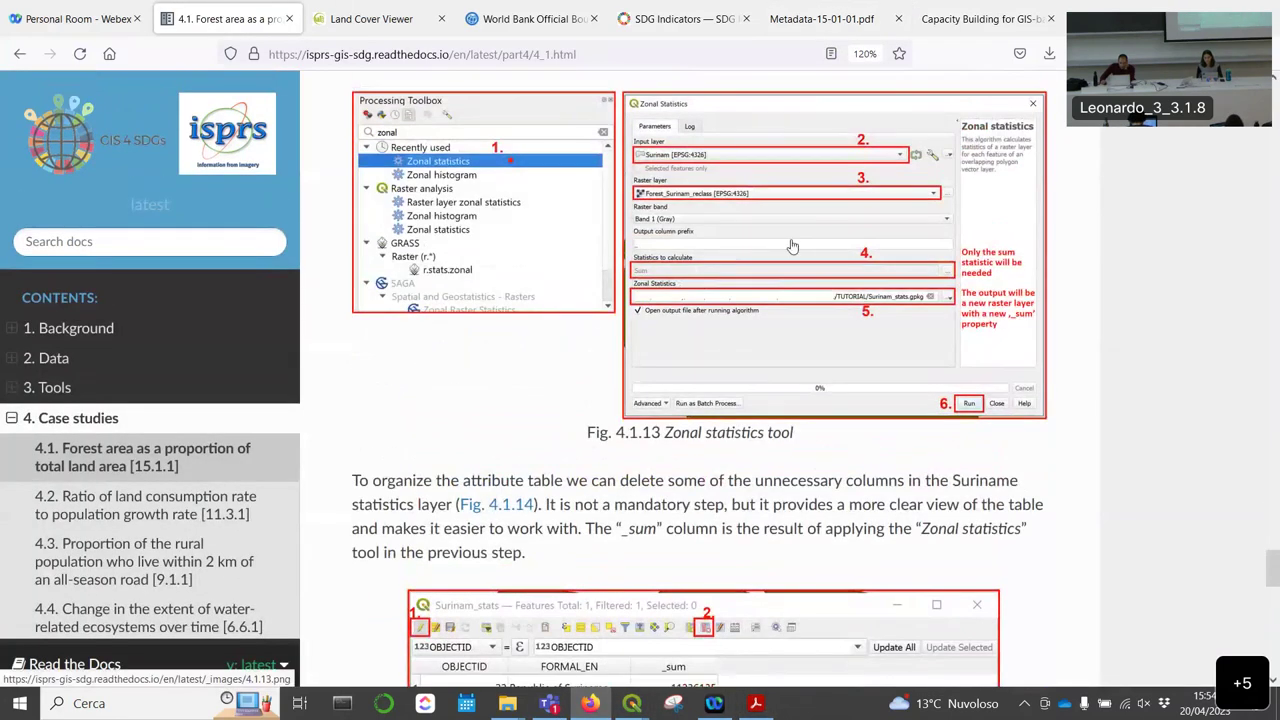
pyautogui.scroll(2, 792, 245)
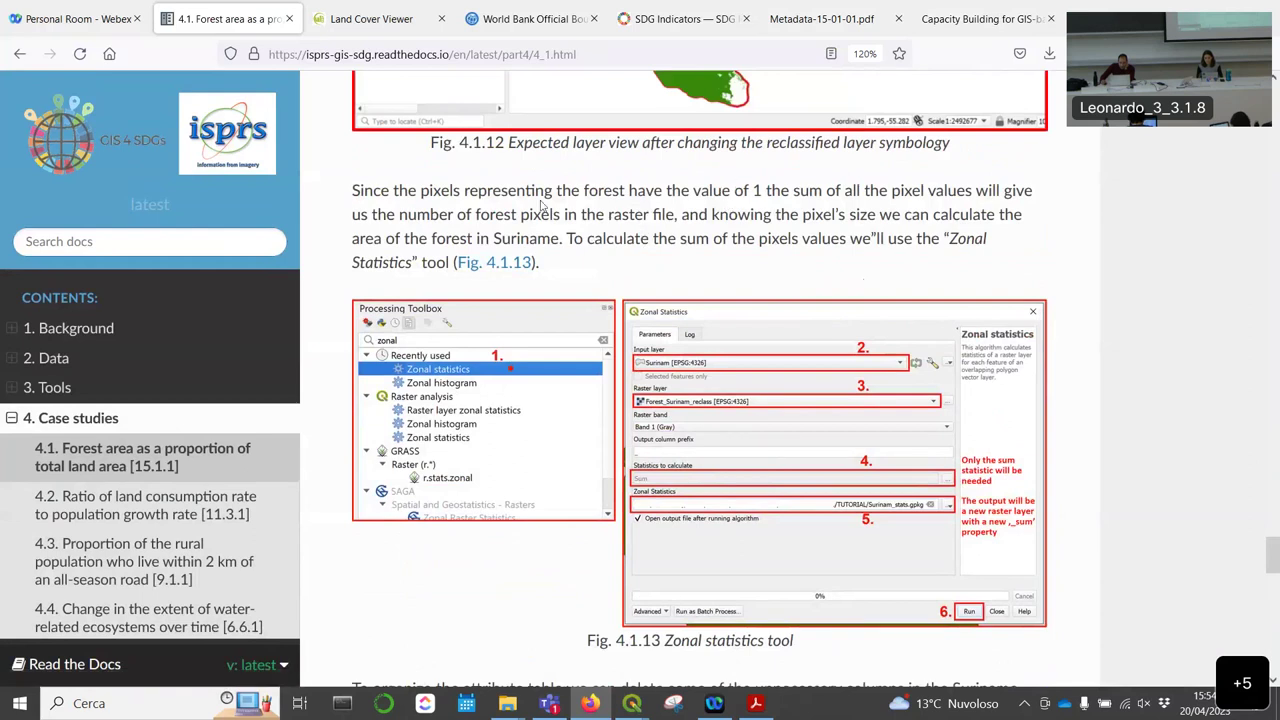
pyautogui.scroll(1, 541, 207)
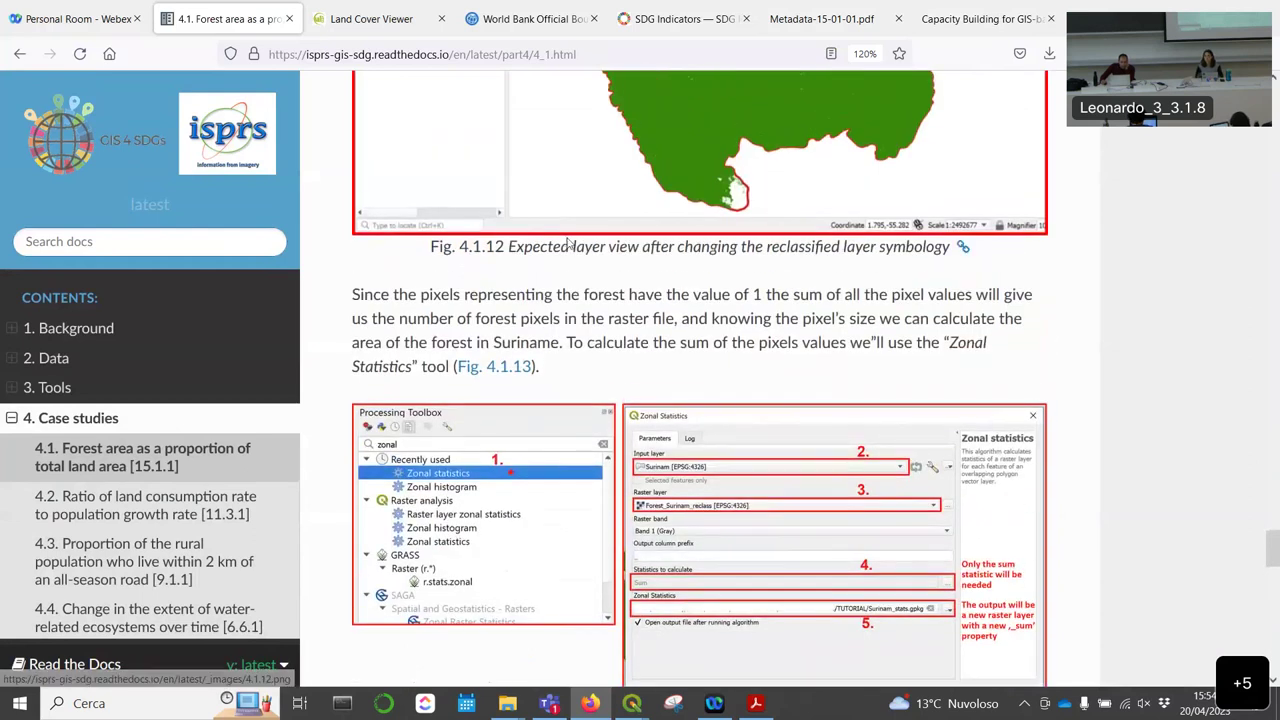
pyautogui.scroll(-1, 568, 237)
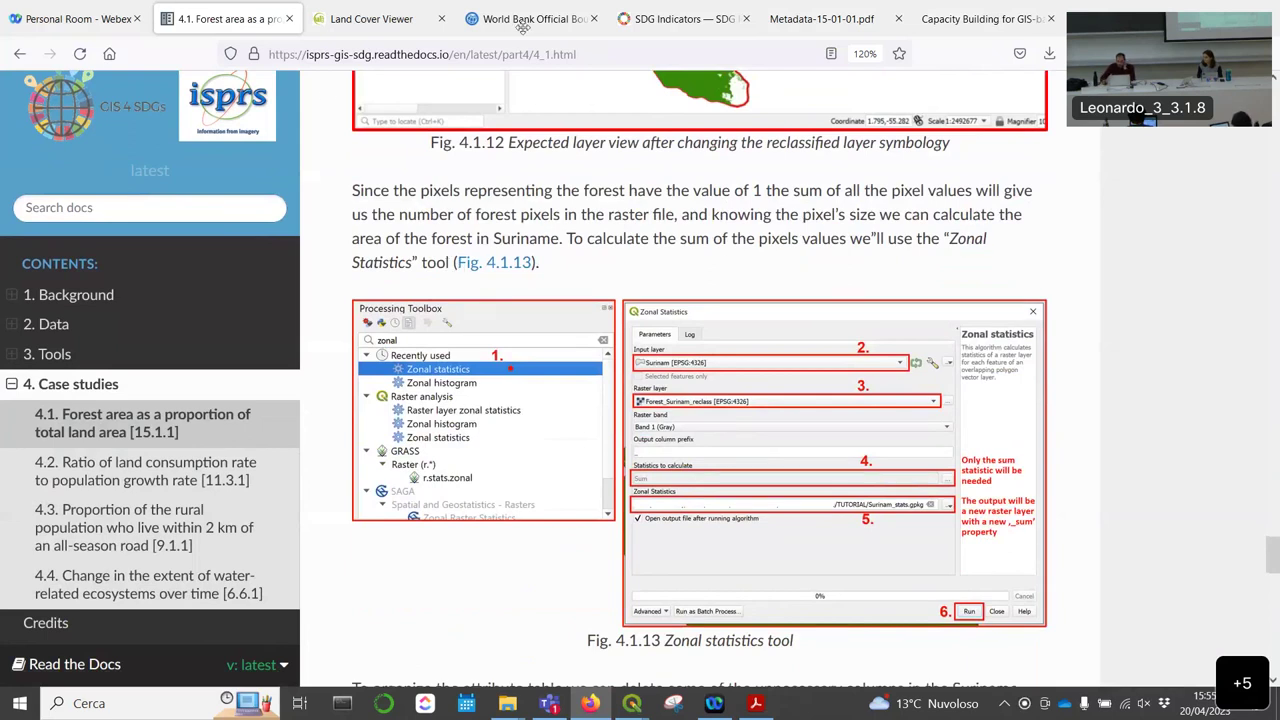
pyautogui.scroll(-2, 540, 262)
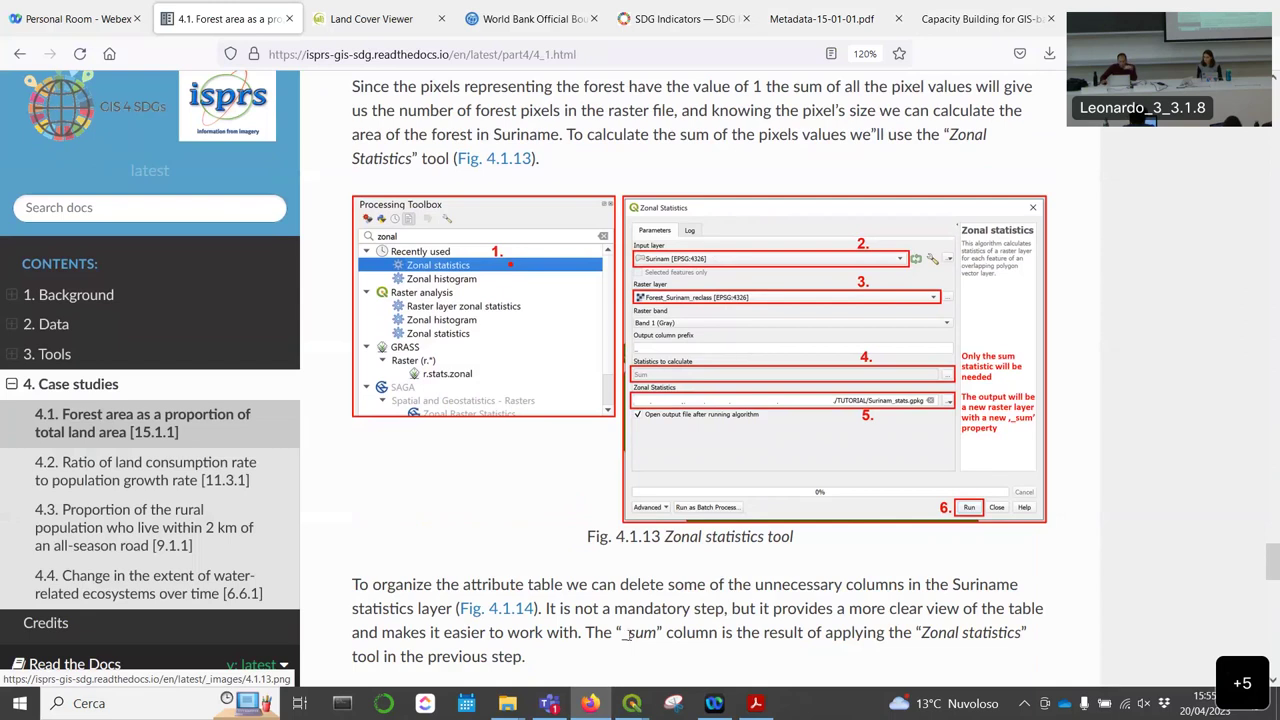
# Step: Switch to QGIS, close the WB_countries_Admin0_10m attribute table and bring the main project window to full size
pyautogui.moveTo(632, 703)
pyautogui.click(760, 645)
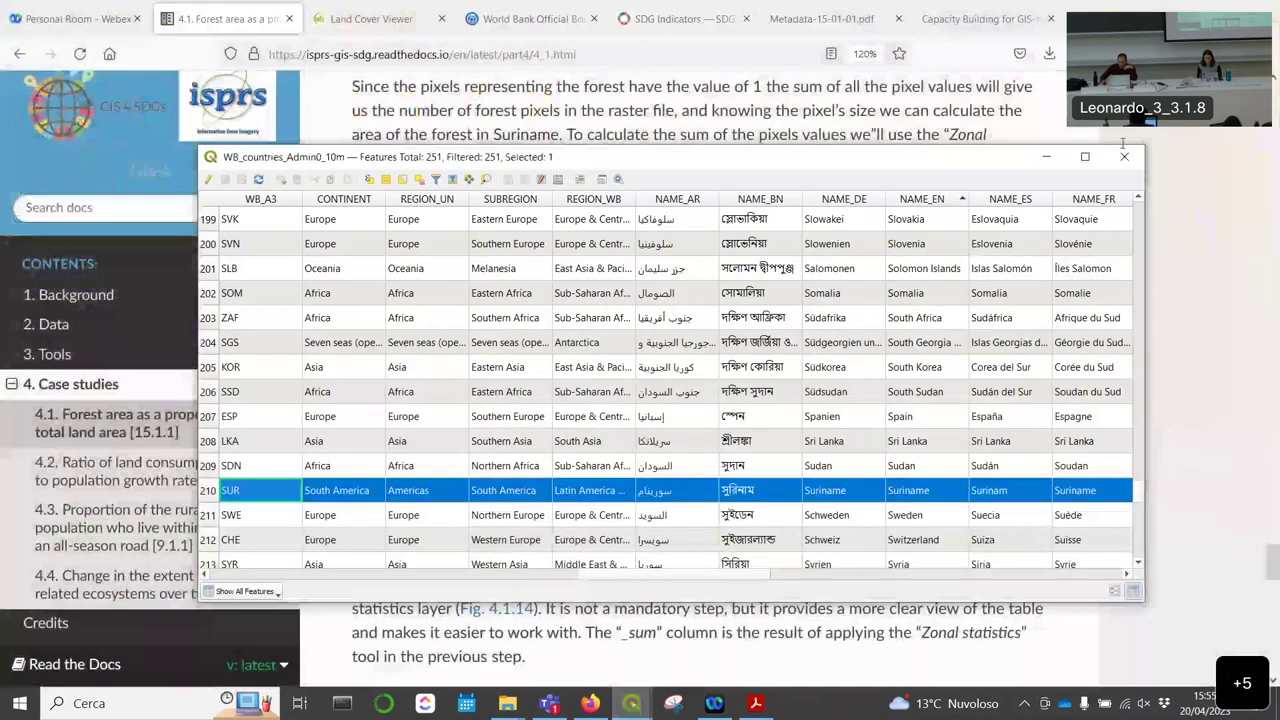
pyautogui.click(1124, 156)
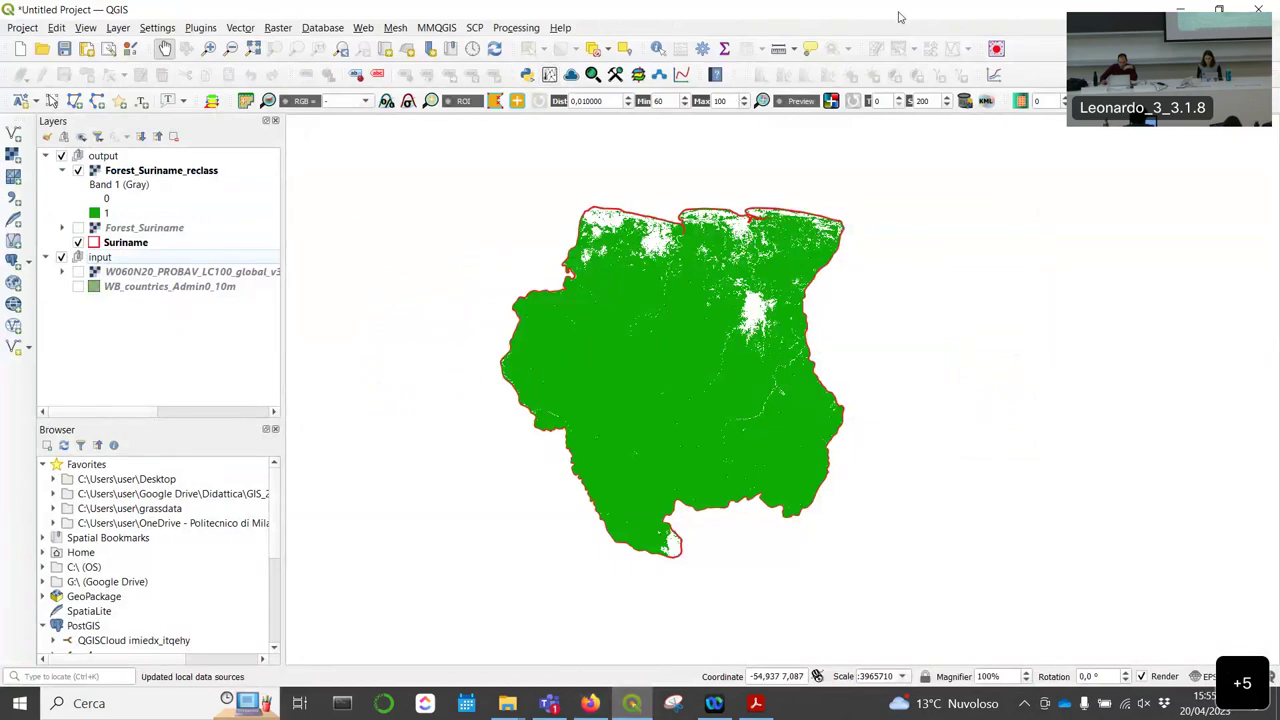
pyautogui.doubleClick(390, 12)
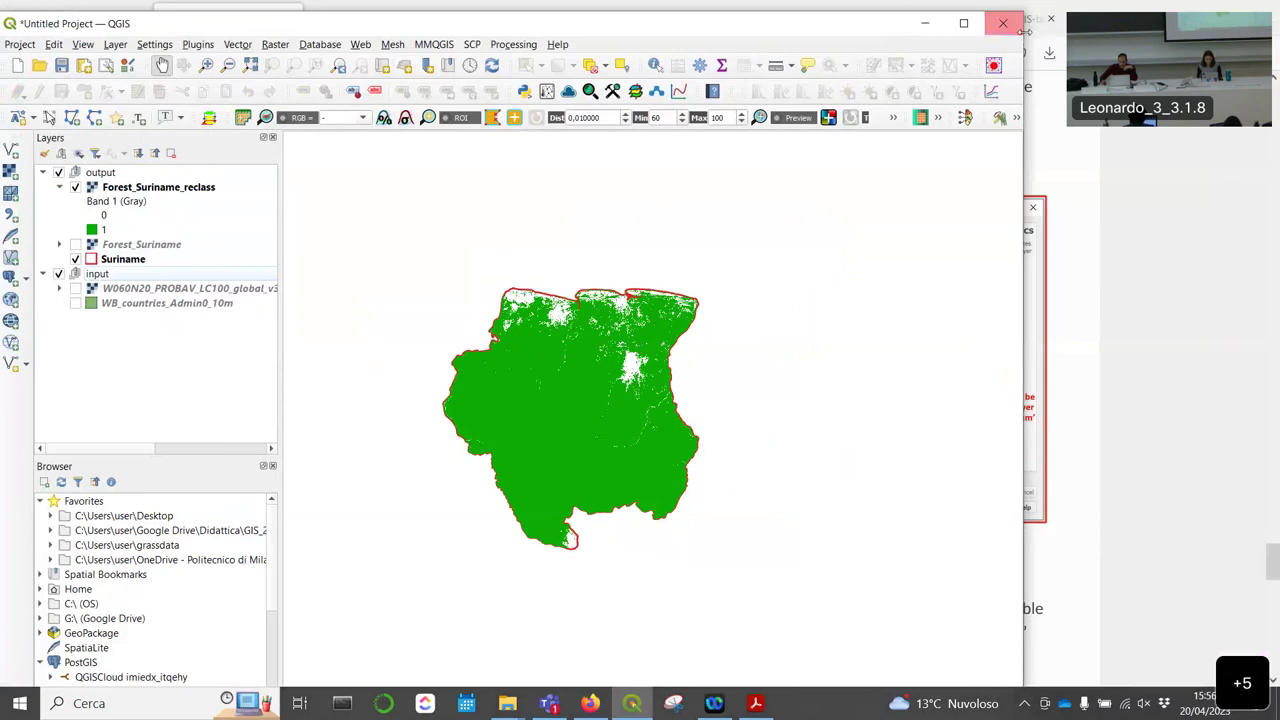
pyautogui.click(963, 22)
# Step: Open the Zonal statistics tool with Suriname as the input layer and Forest_Suriname_reclass as the raster layer
pyautogui.click(513, 44)
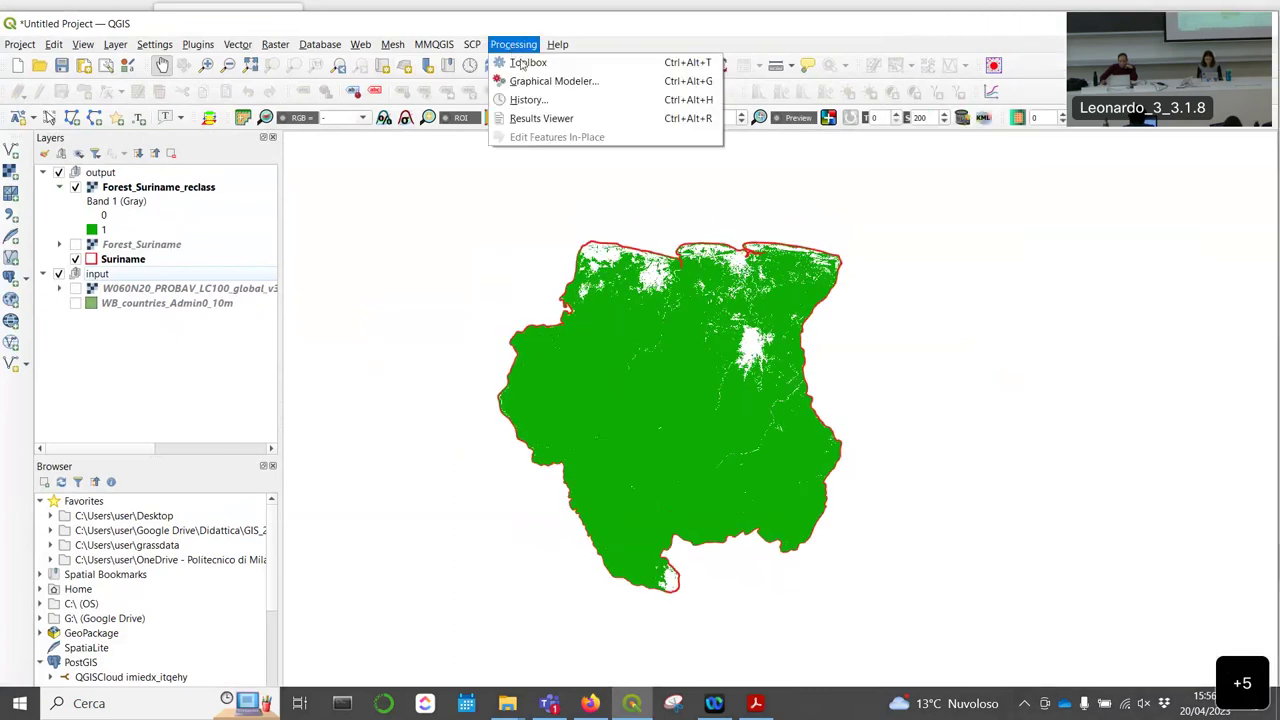
pyautogui.click(527, 63)
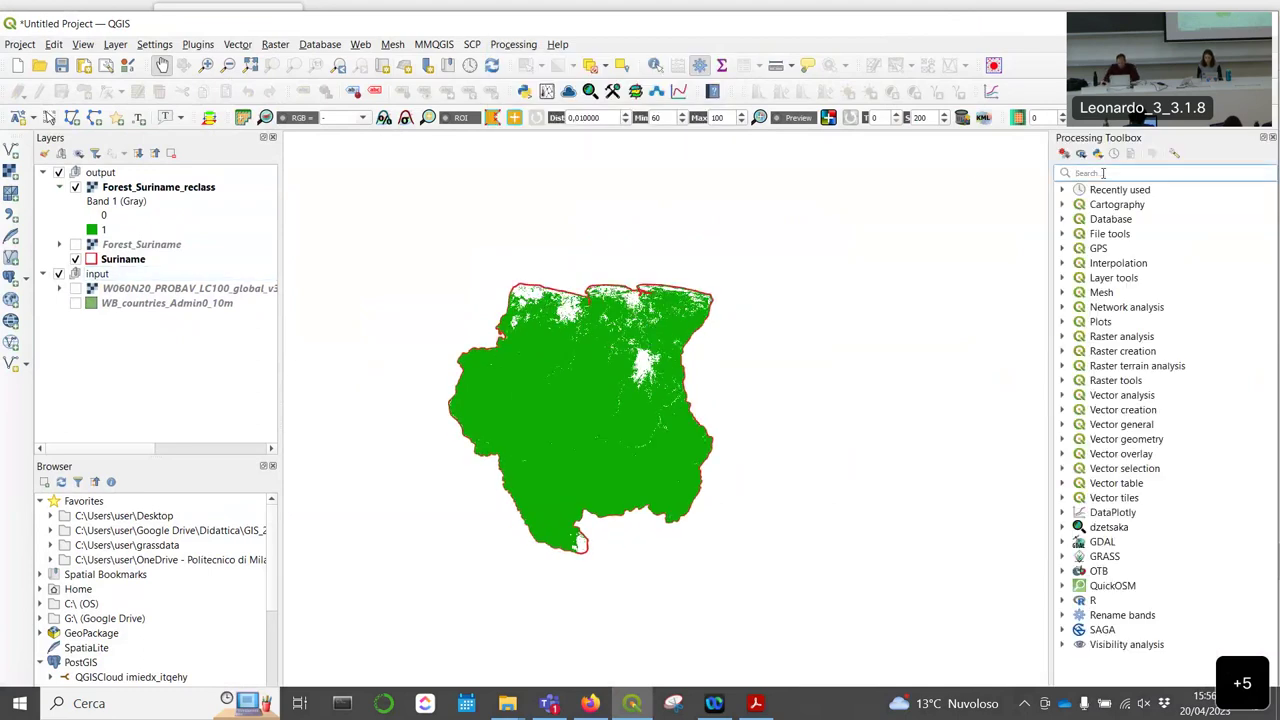
pyautogui.write('zonal')
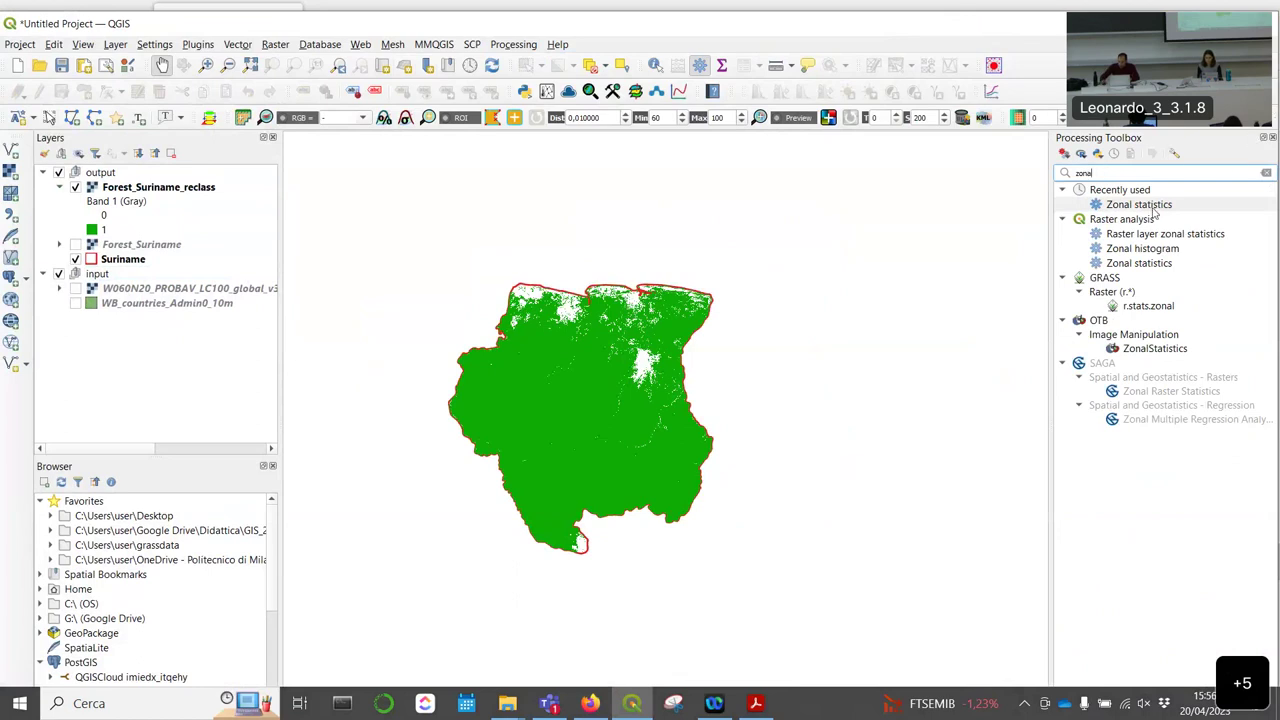
pyautogui.doubleClick(1150, 205)
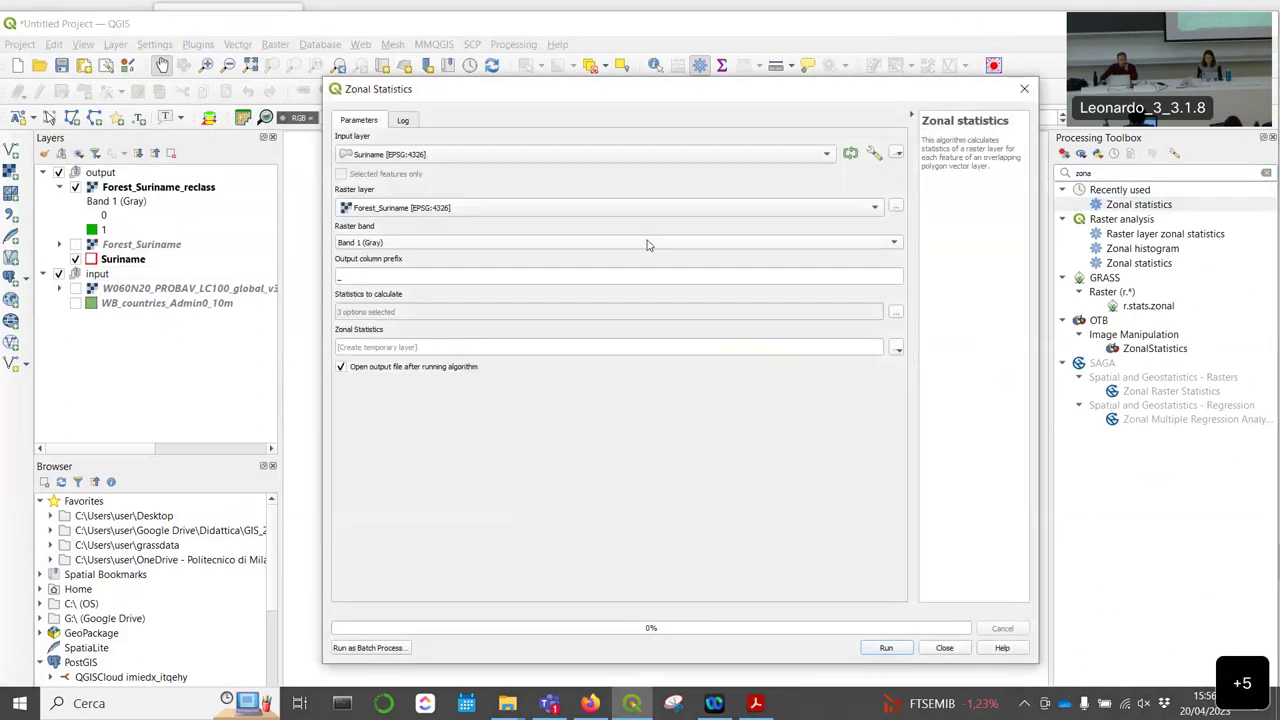
pyautogui.click(445, 157)
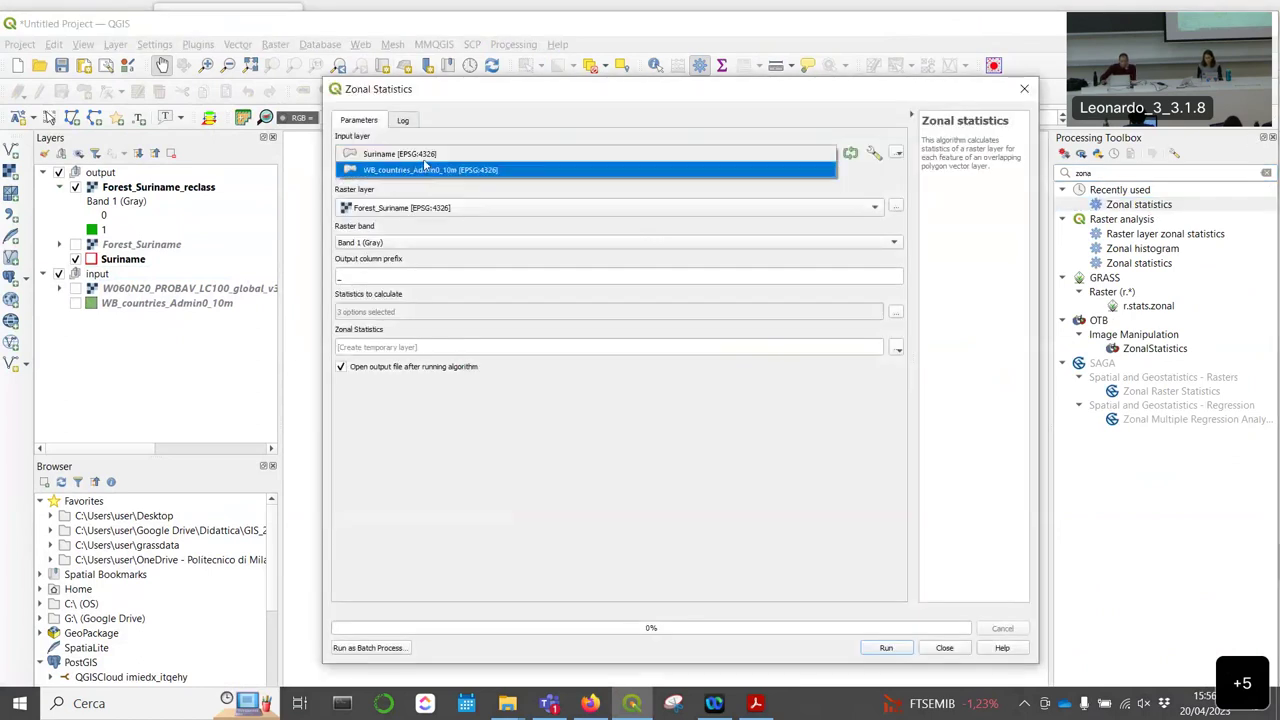
pyautogui.click(427, 160)
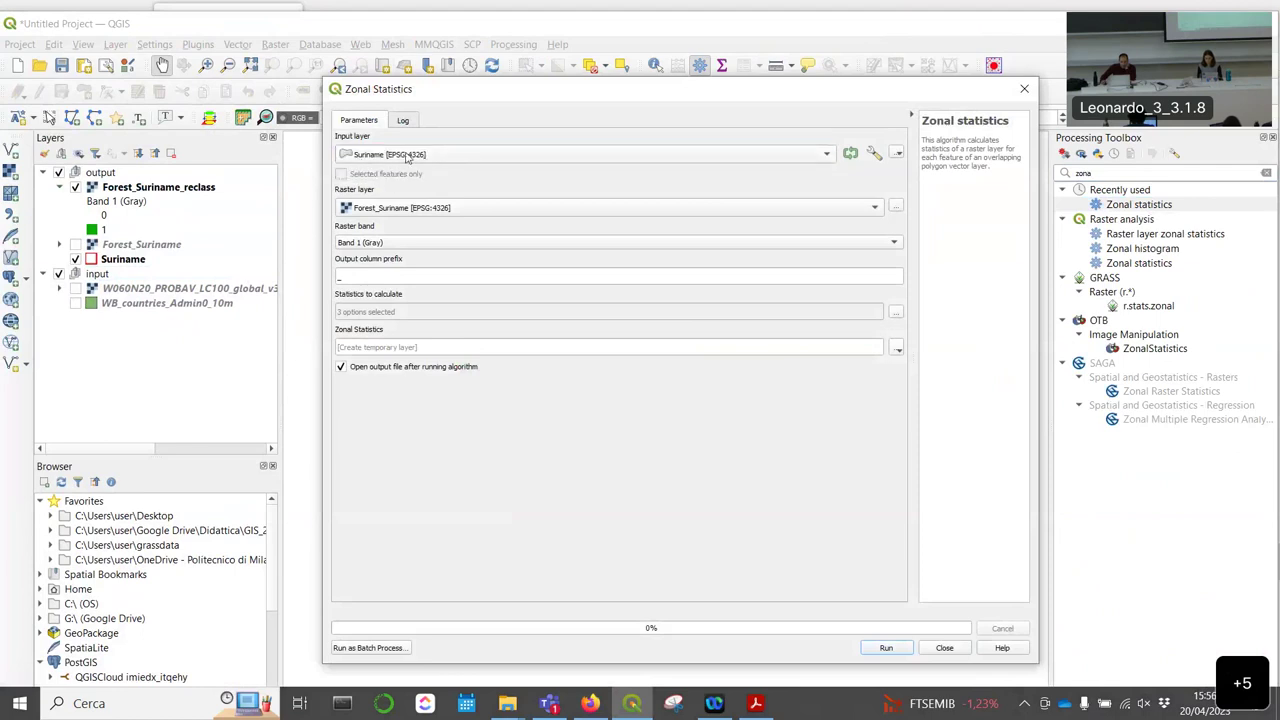
pyautogui.click(520, 210)
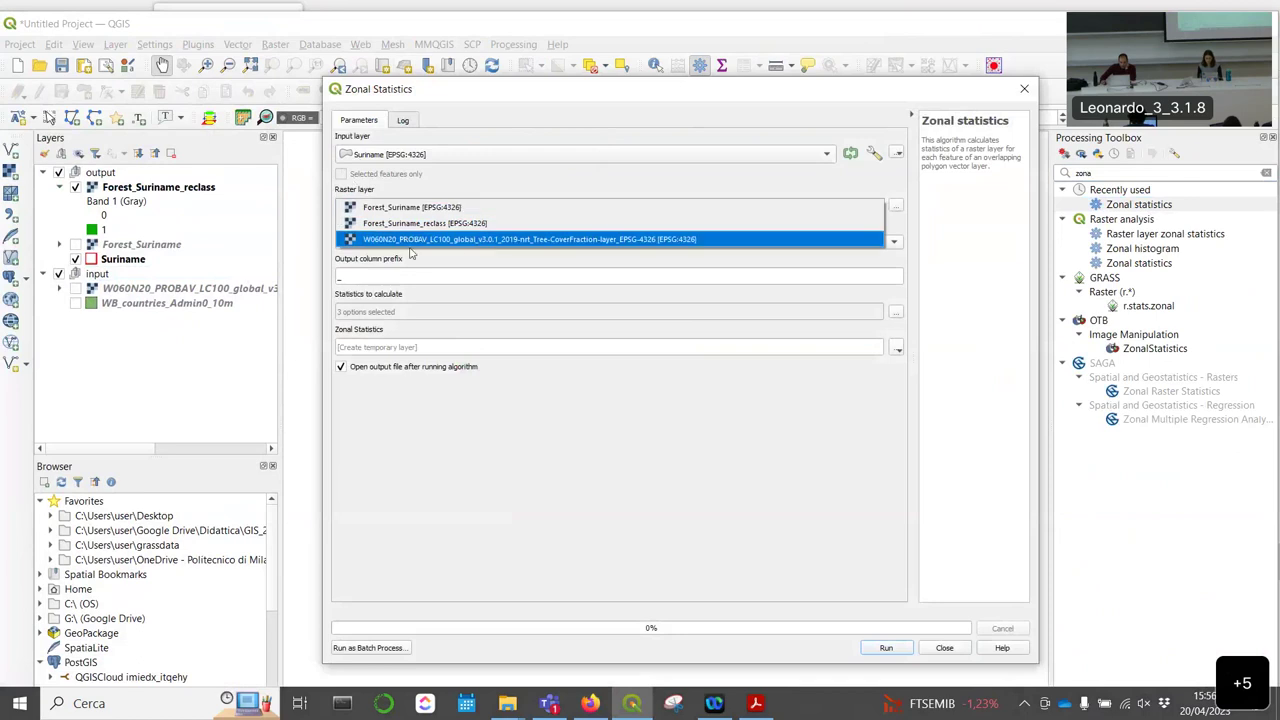
pyautogui.click(449, 224)
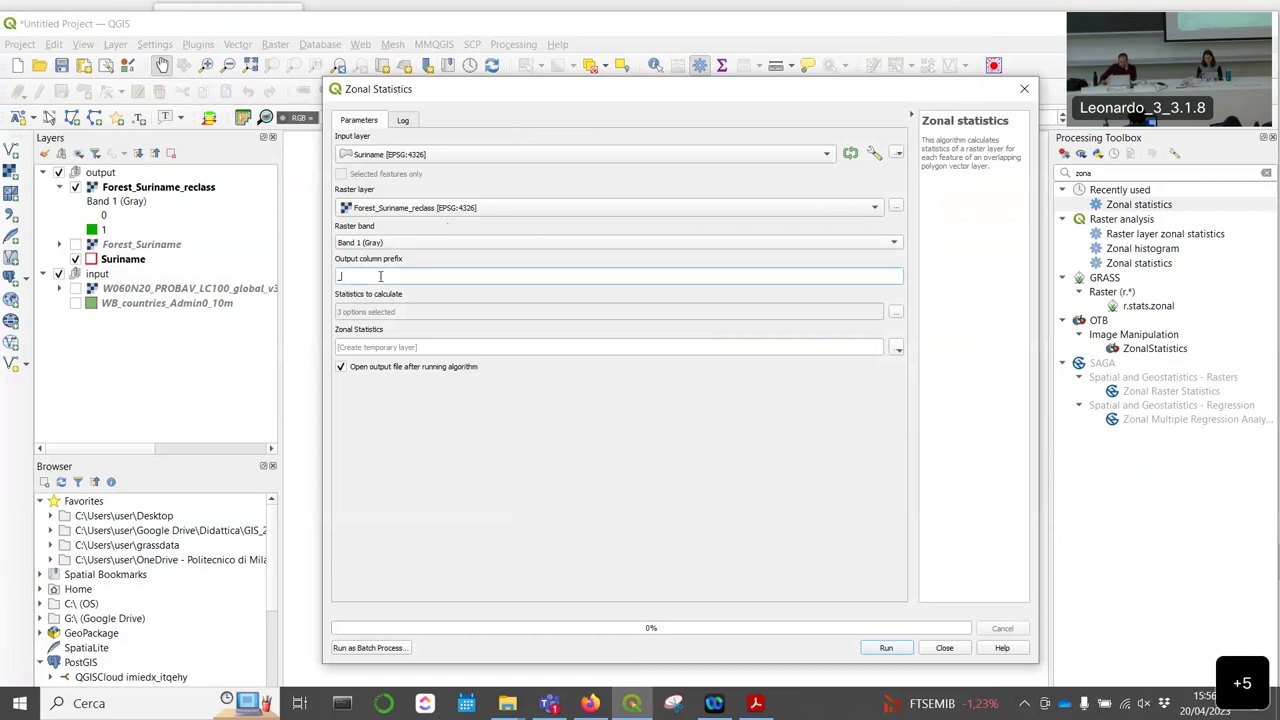
# Step: Limit the statistics to calculate to Sum by excluding Count and Mean
pyautogui.click(897, 313)
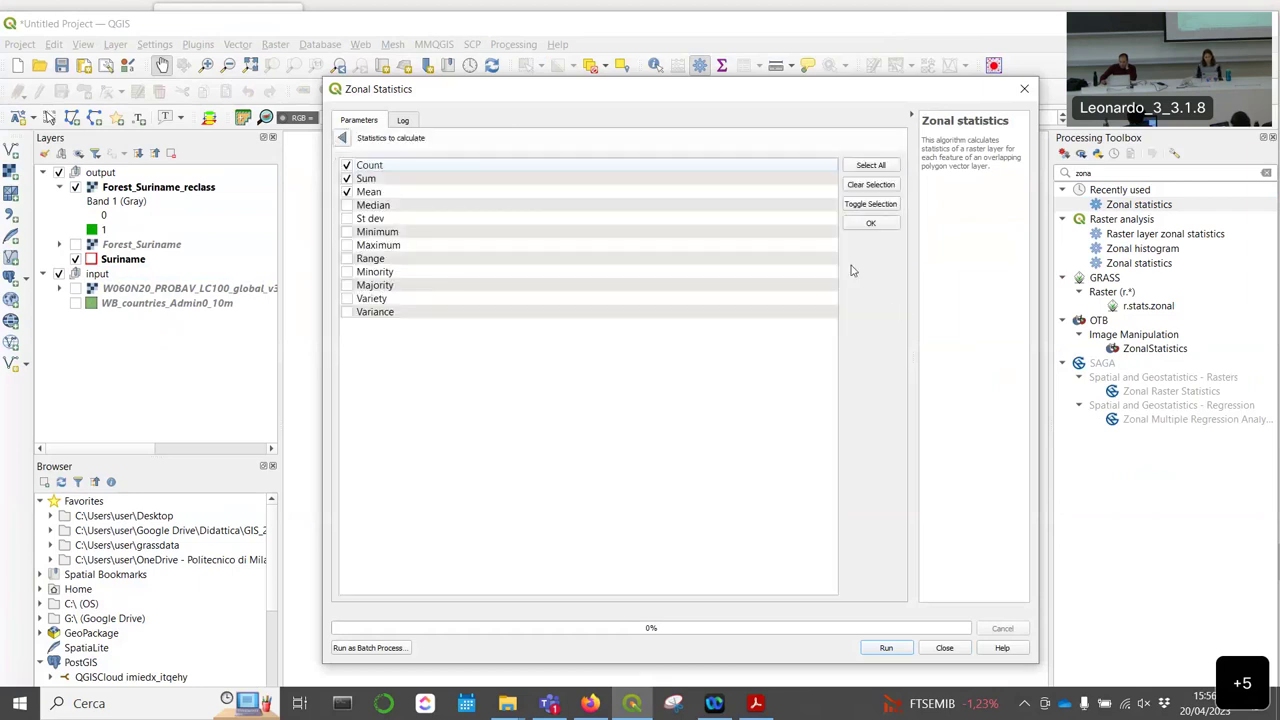
pyautogui.click(347, 165)
pyautogui.click(347, 192)
pyautogui.click(342, 139)
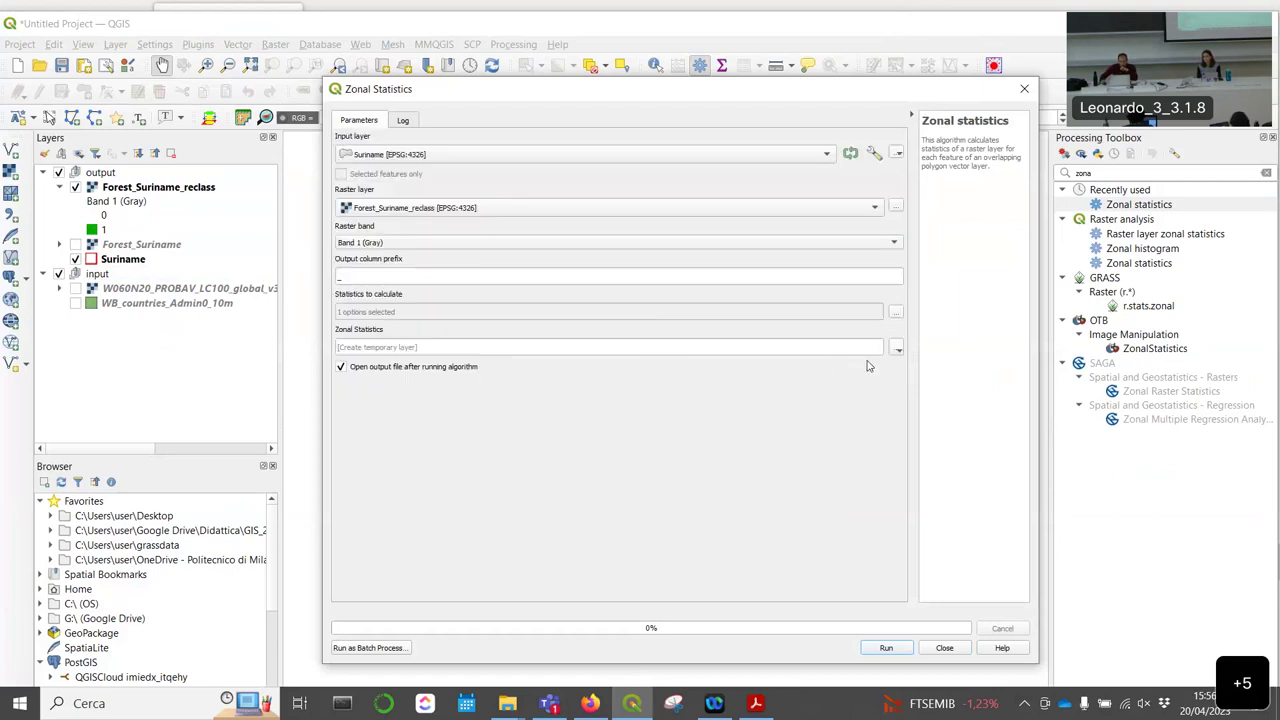
# Step: Set the output file to Suriname_stats.gpkg in the output folder, replacing the existing file, and run Zonal statistics
pyautogui.click(897, 348)
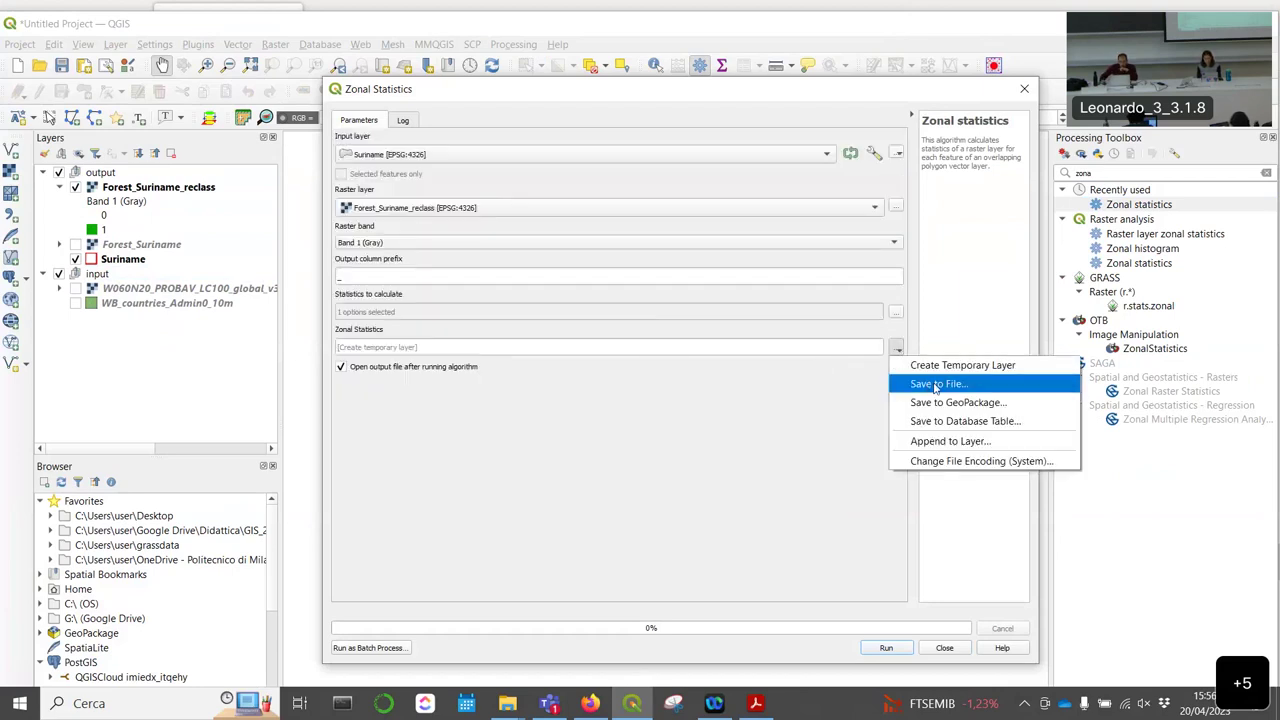
pyautogui.click(936, 387)
pyautogui.click(594, 258)
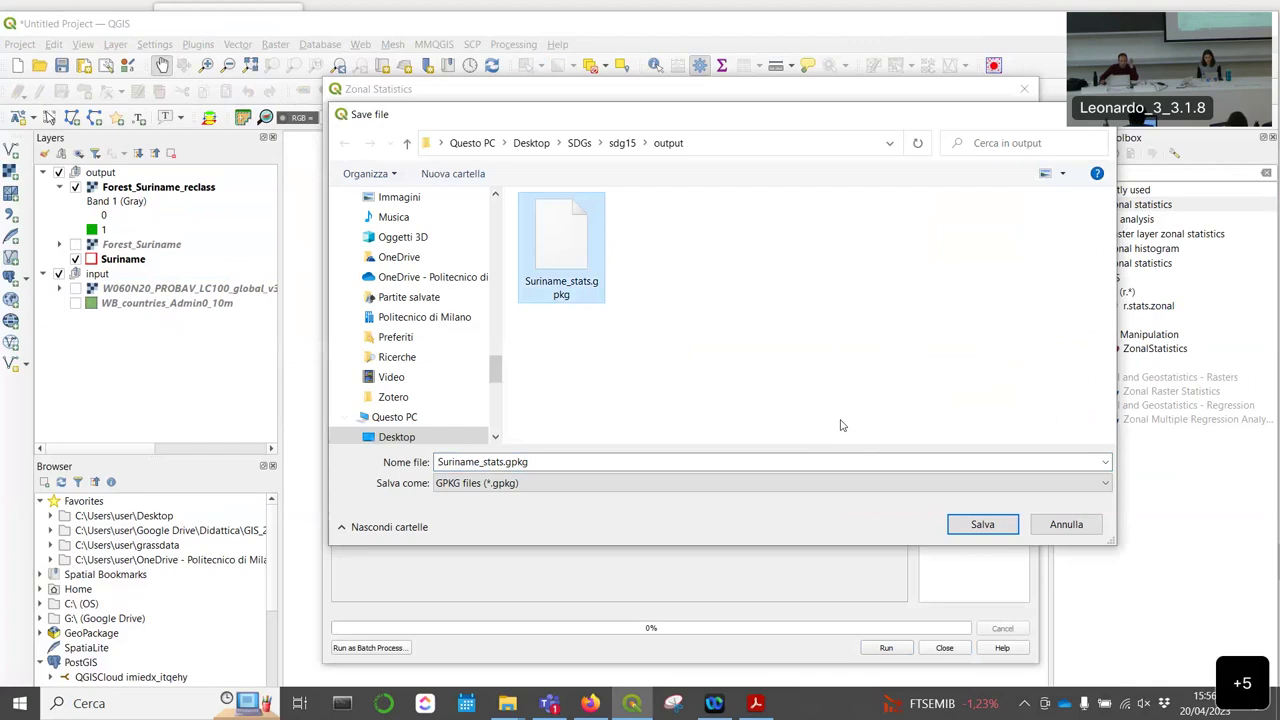
pyautogui.click(981, 525)
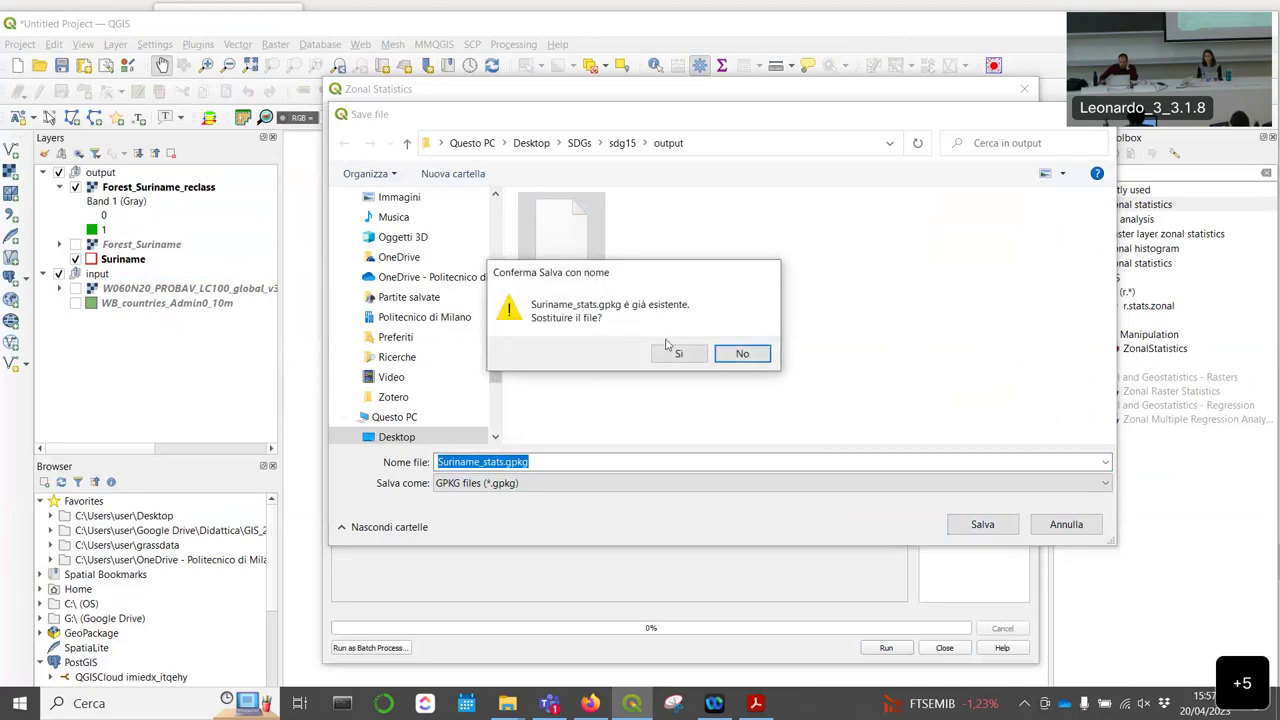
pyautogui.click(677, 353)
pyautogui.click(888, 647)
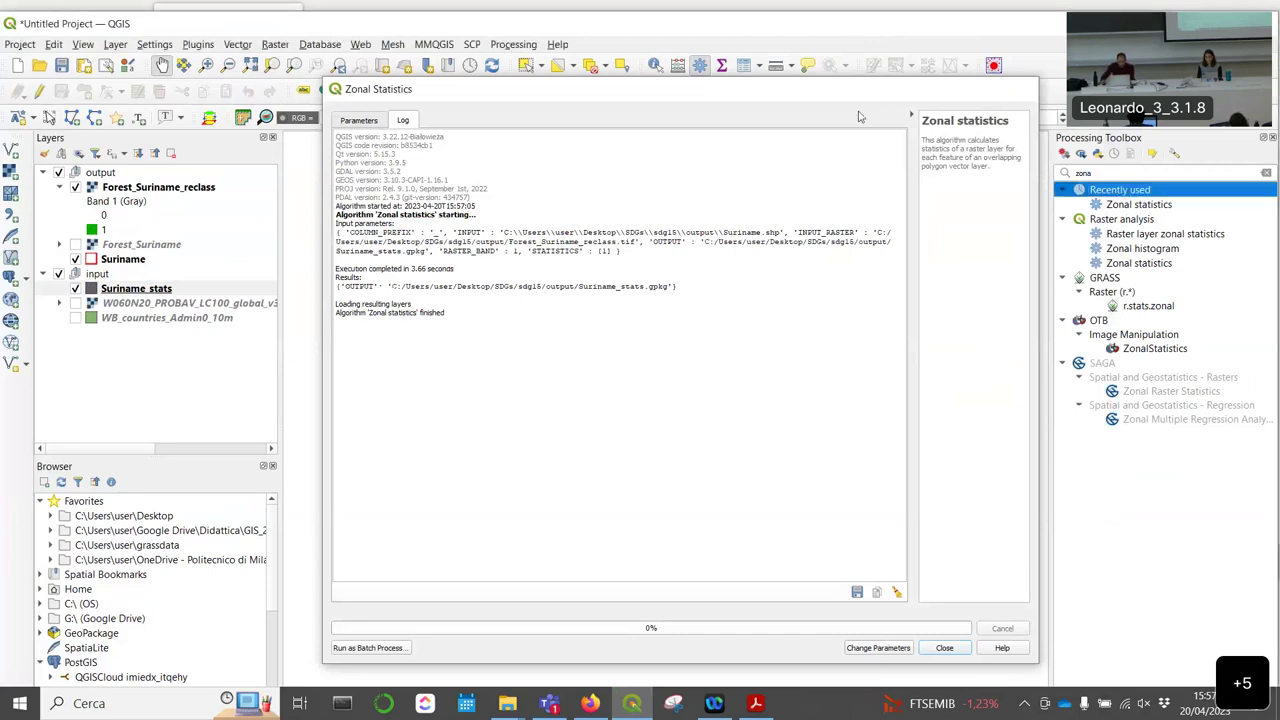
# Step: Open the Suriname_stats attribute table and move the Suriname_stats layer to the top of the output group
pyautogui.click(1024, 88)
pyautogui.rightClick(152, 289)
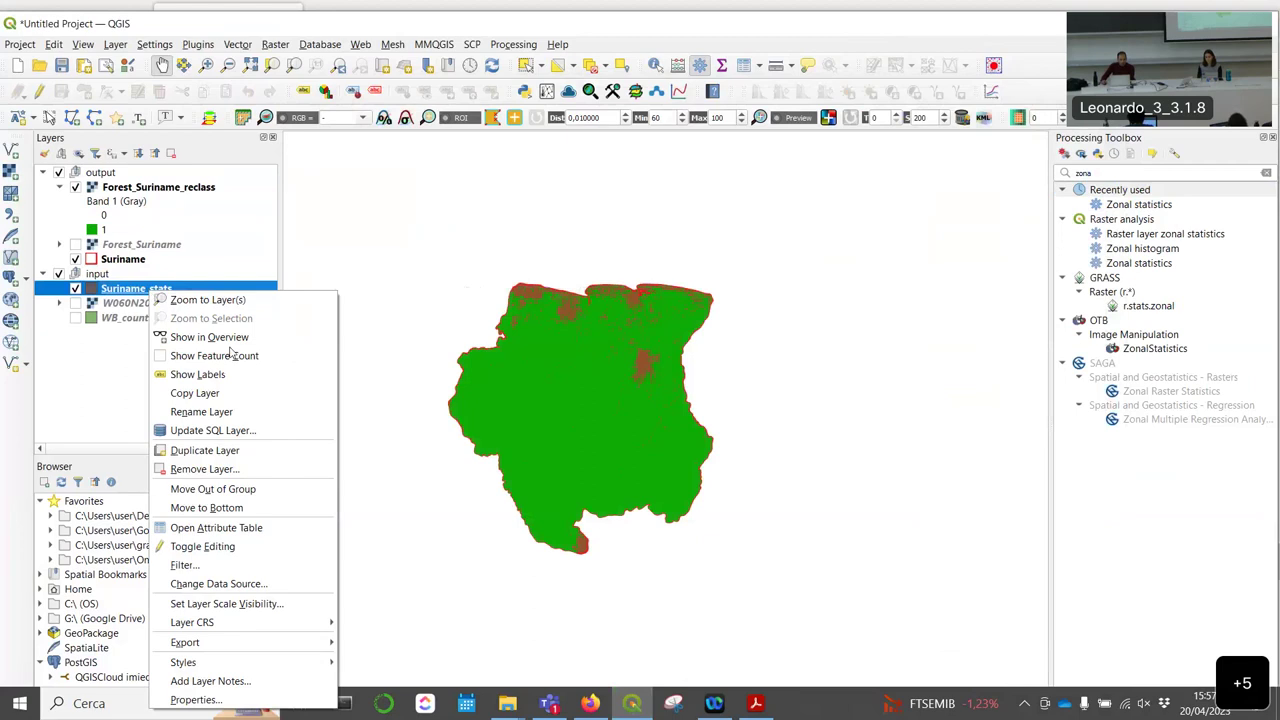
pyautogui.click(271, 528)
pyautogui.moveTo(364, 575); pyautogui.dragTo(150, 537)
pyautogui.moveTo(270, 567); pyautogui.dragTo(214, 545)
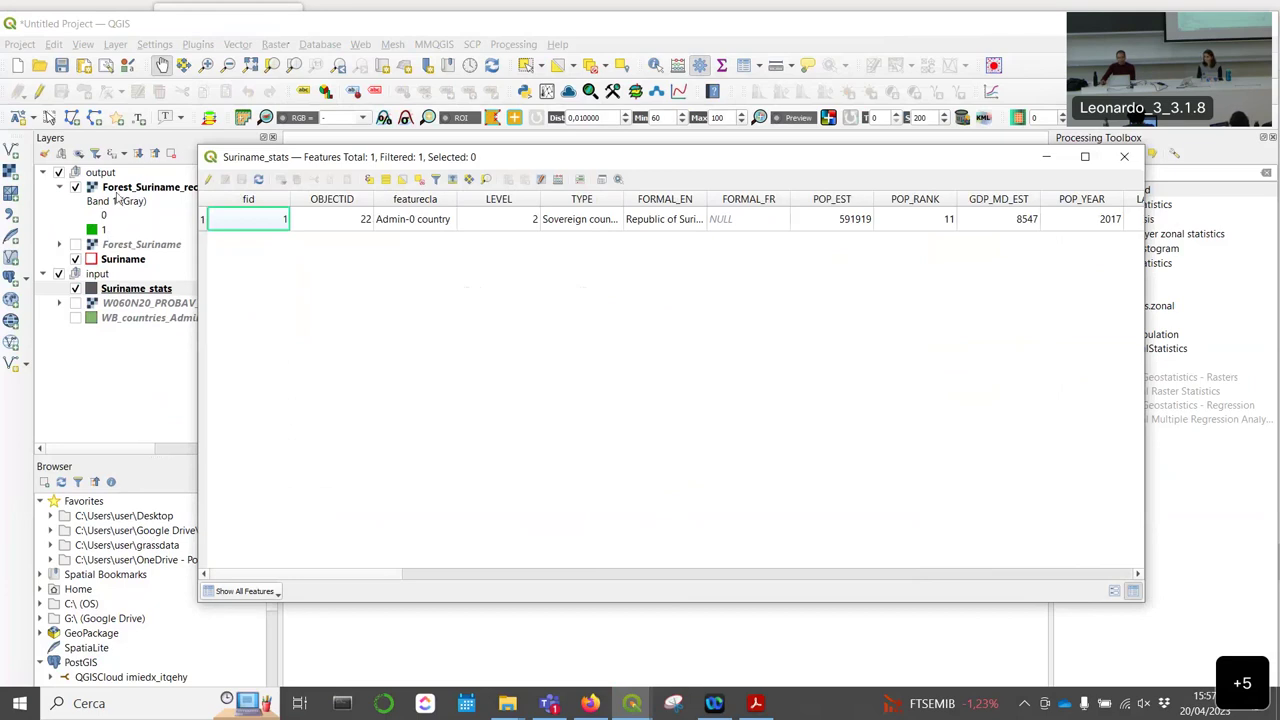
pyautogui.click(146, 366)
pyautogui.moveTo(136, 288); pyautogui.dragTo(155, 177)
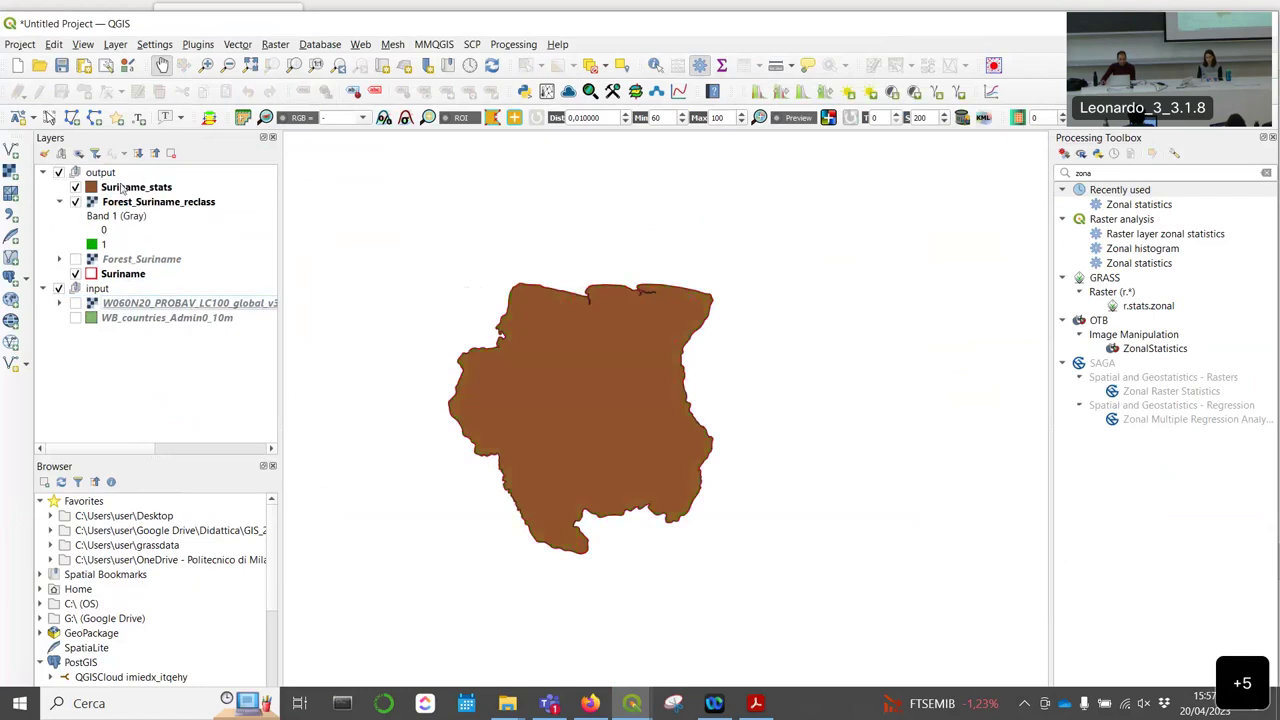
# Step: Bring the Suriname_stats attribute table back to the front and enable editing for it
pyautogui.rightClick(116, 190)
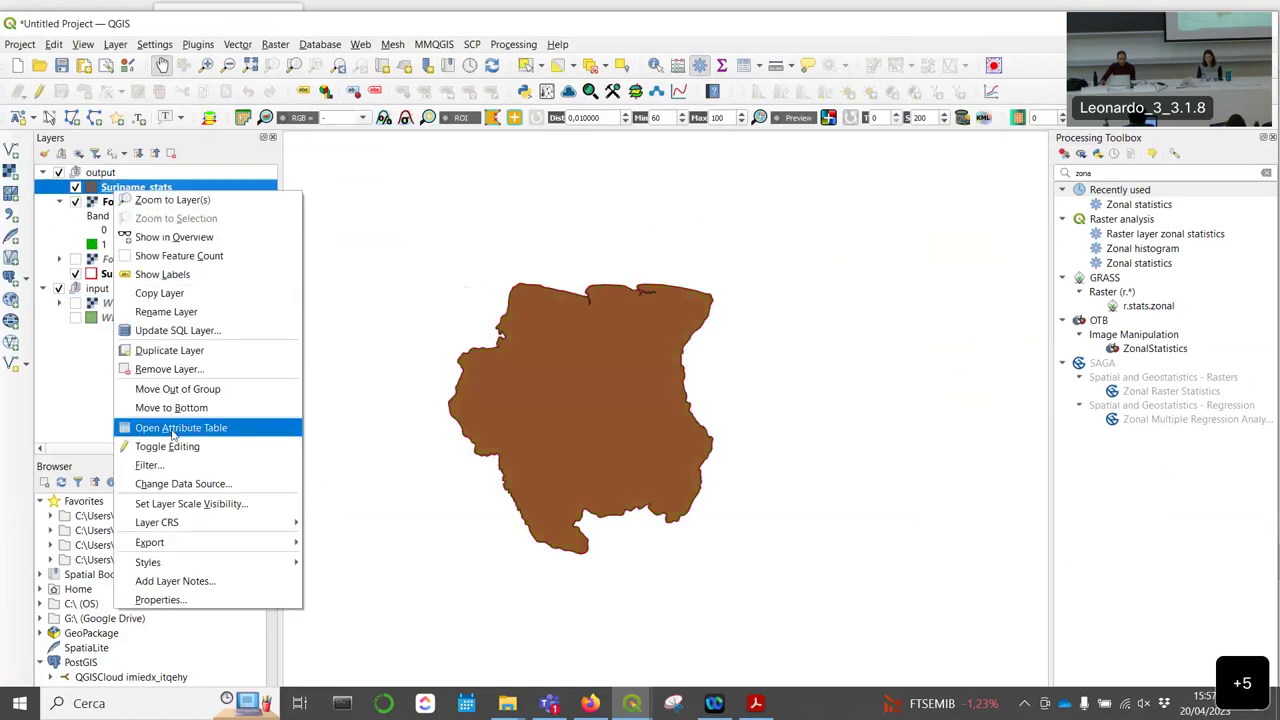
pyautogui.click(630, 705)
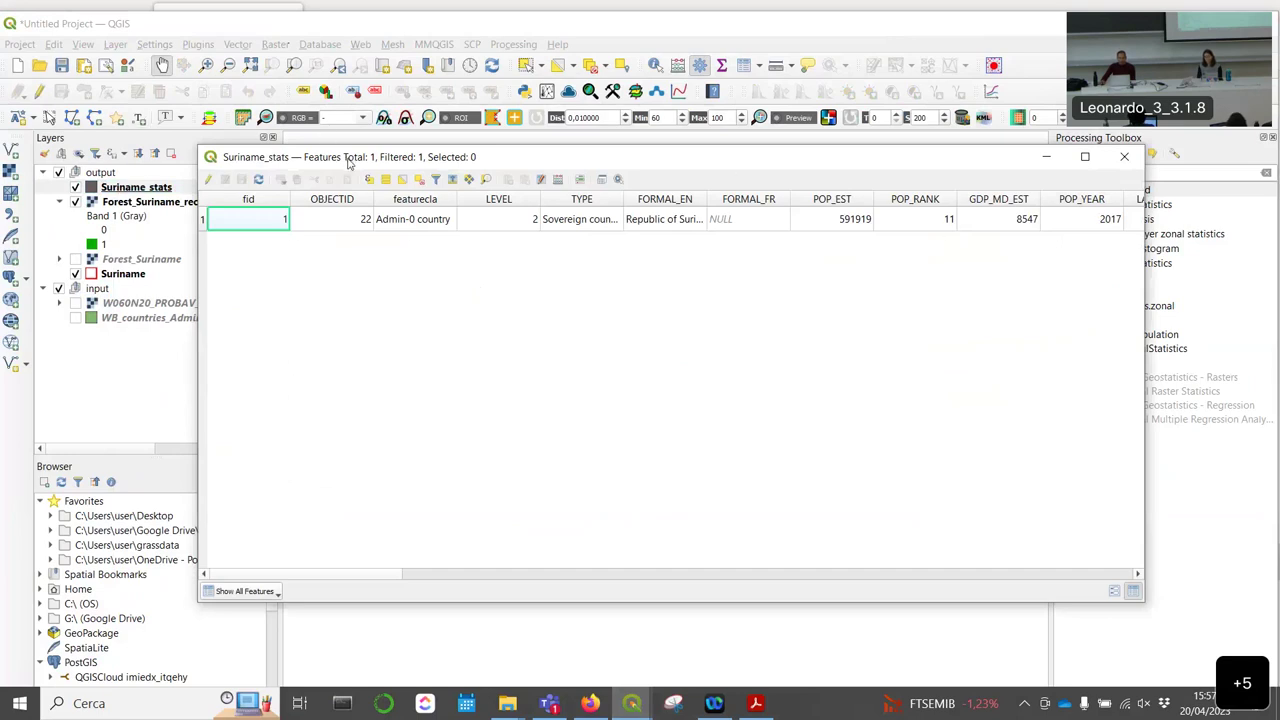
pyautogui.moveTo(348, 163); pyautogui.dragTo(265, 150)
pyautogui.click(127, 168)
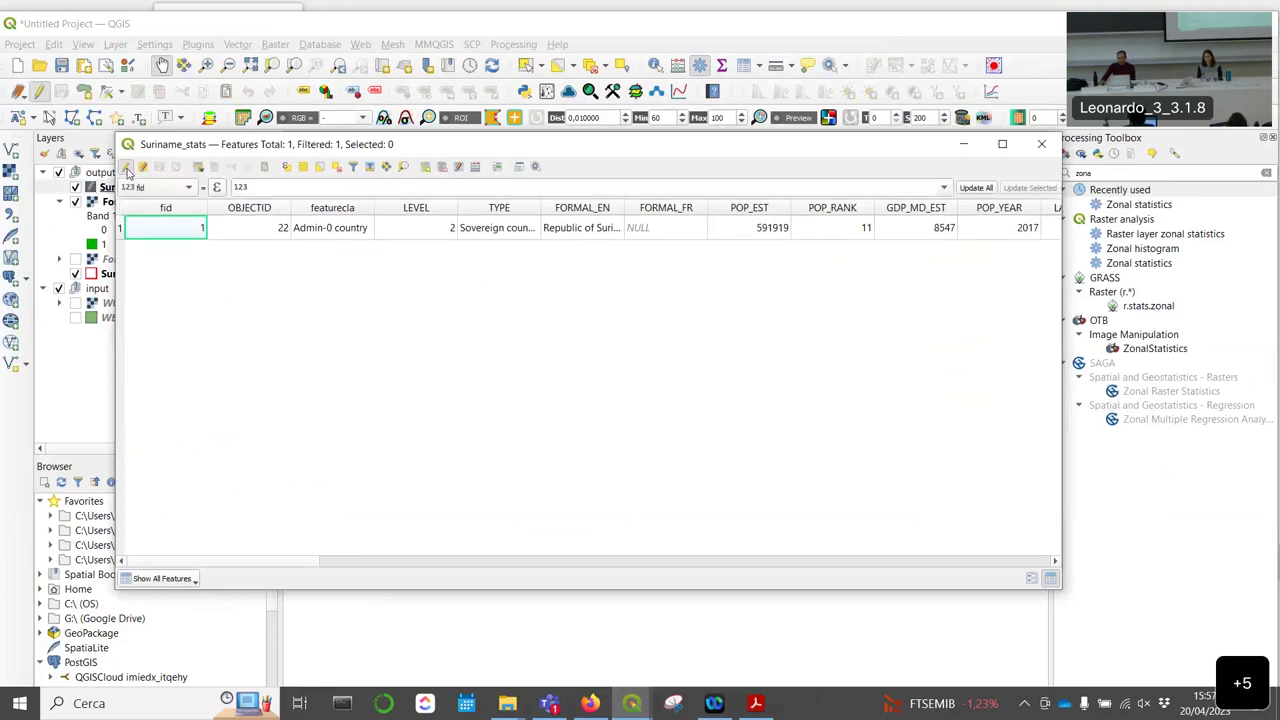
# Step: Delete every field from OBJECTID through Shape_Area in the Suriname_stats table, keeping only fid and _sum
pyautogui.click(443, 170)
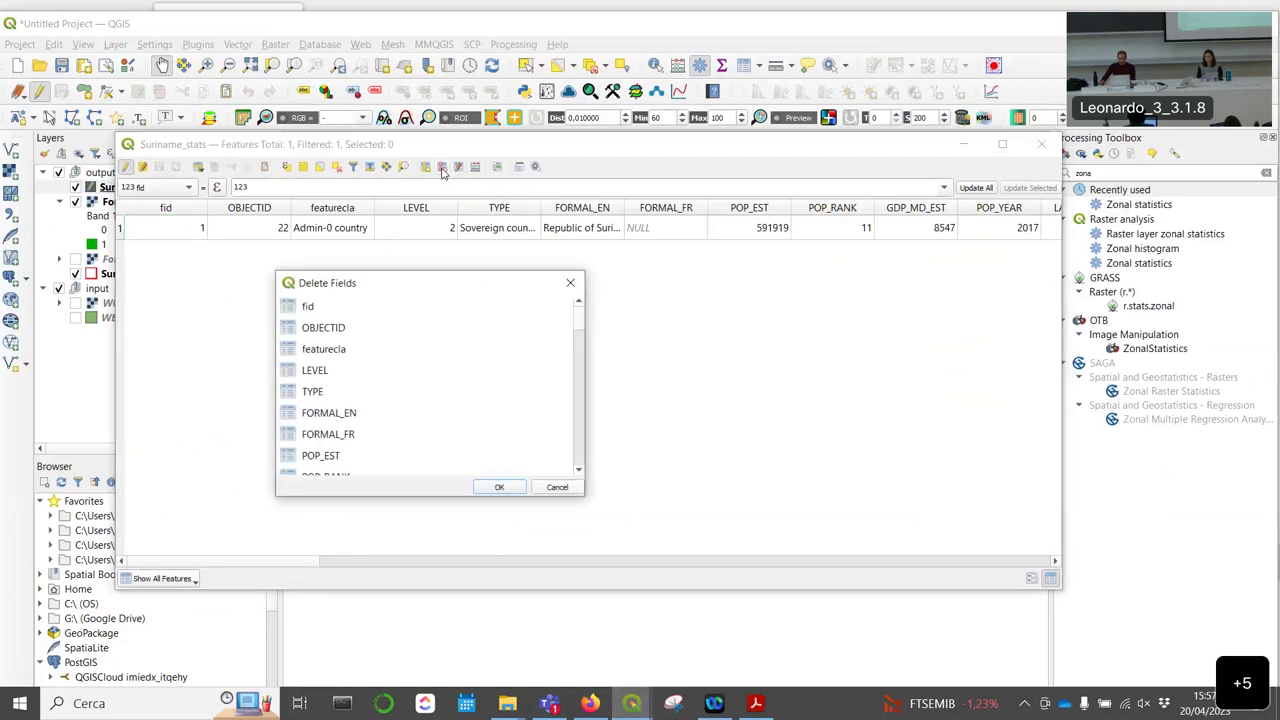
pyautogui.click(426, 330)
pyautogui.moveTo(426, 330); pyautogui.dragTo(428, 374)
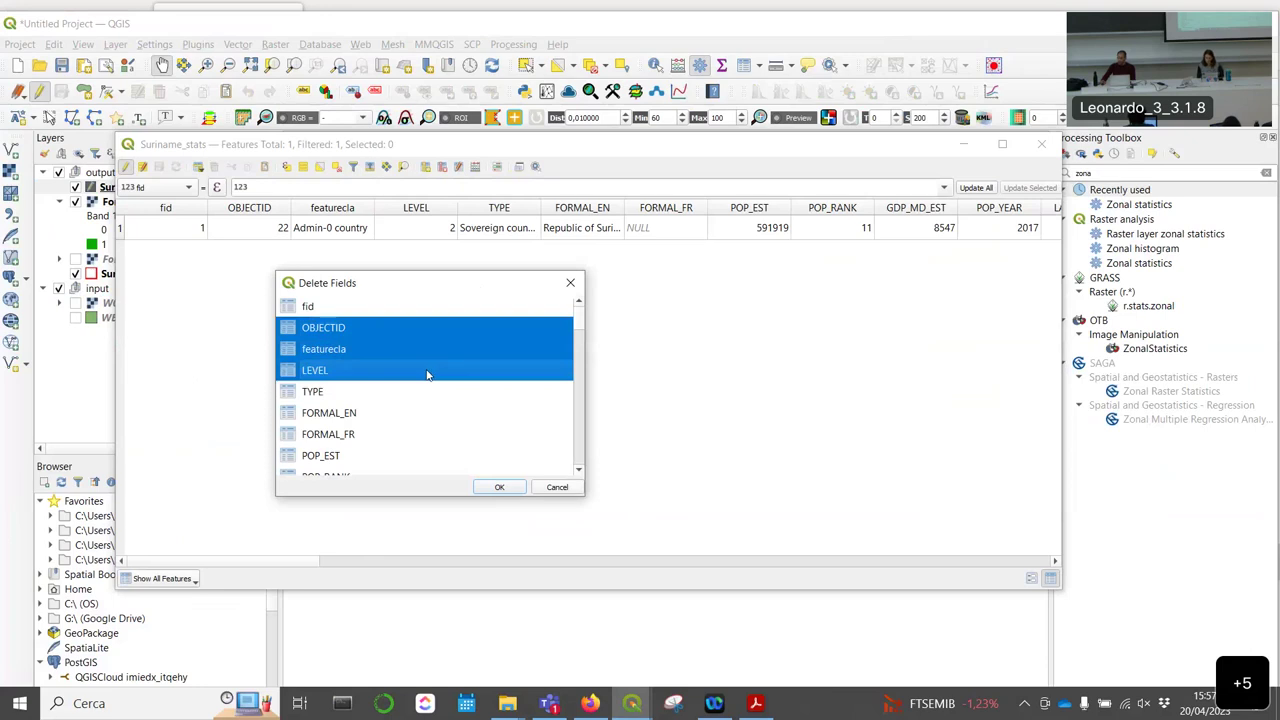
pyautogui.moveTo(427, 374); pyautogui.dragTo(415, 568)
pyautogui.moveTo(418, 444)
pyautogui.mouseDown()
pyautogui.moveTo(431, 329)
pyautogui.moveTo(431, 434)
pyautogui.mouseUp()
pyautogui.scroll(1, 538, 336)
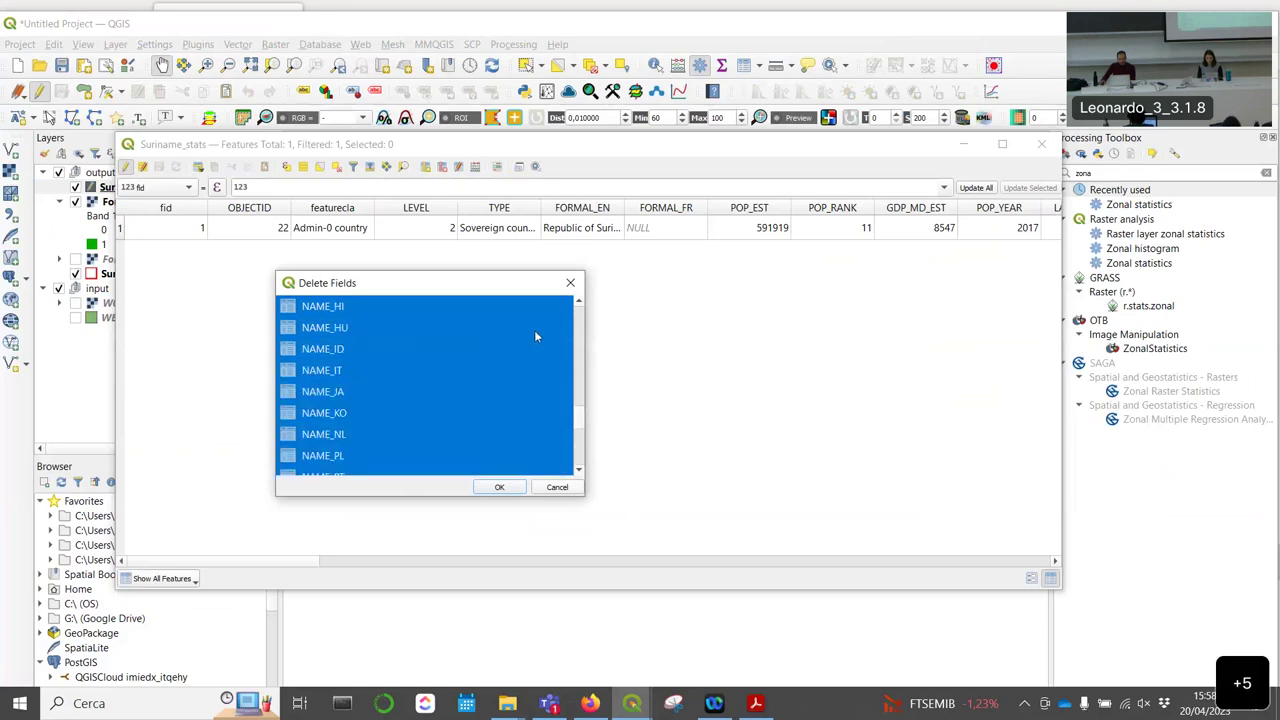
pyautogui.moveTo(583, 414); pyautogui.dragTo(565, 470)
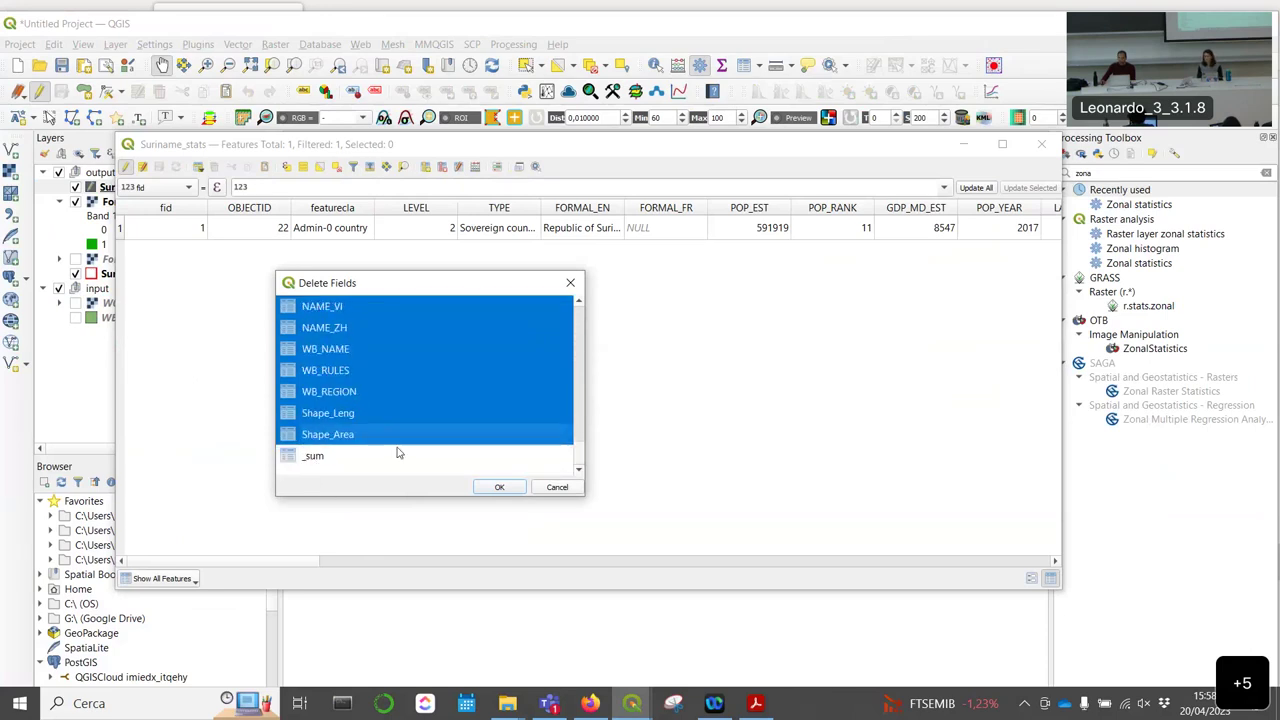
pyautogui.click(499, 487)
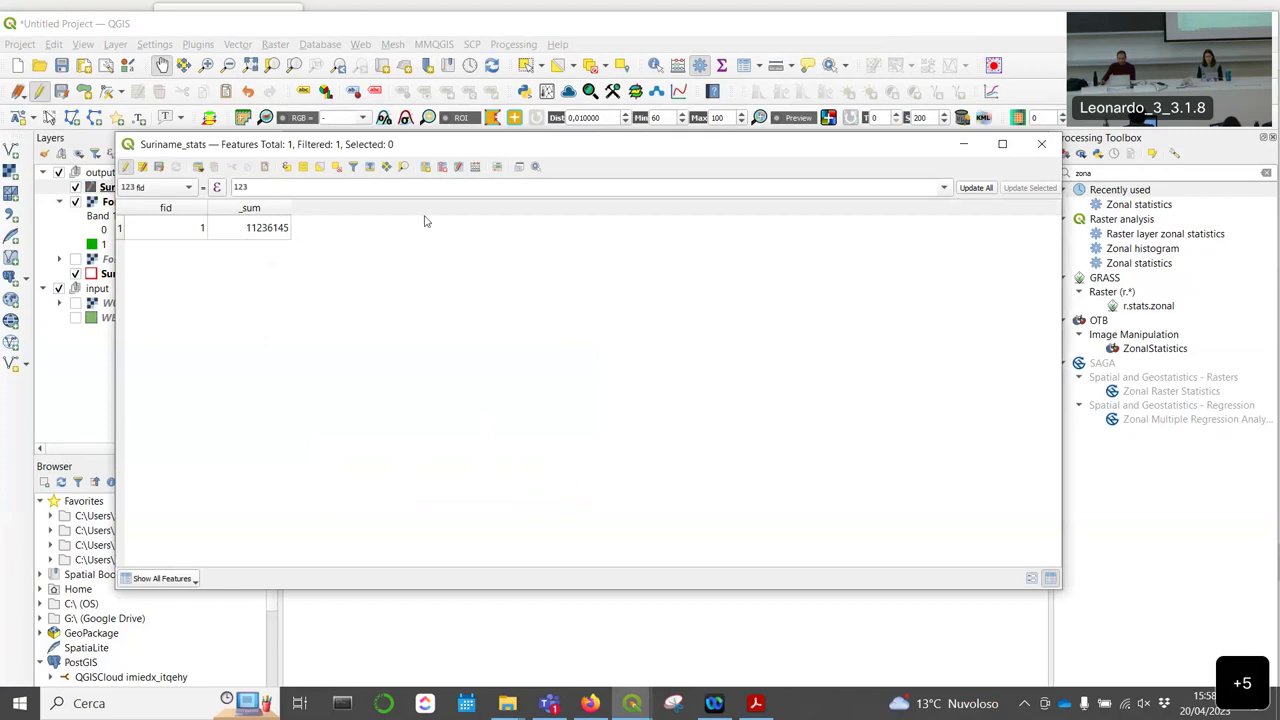
# Step: Stop editing Suriname_stats, save the layer changes, and move the attribute table window clear of the layer list
pyautogui.click(126, 166)
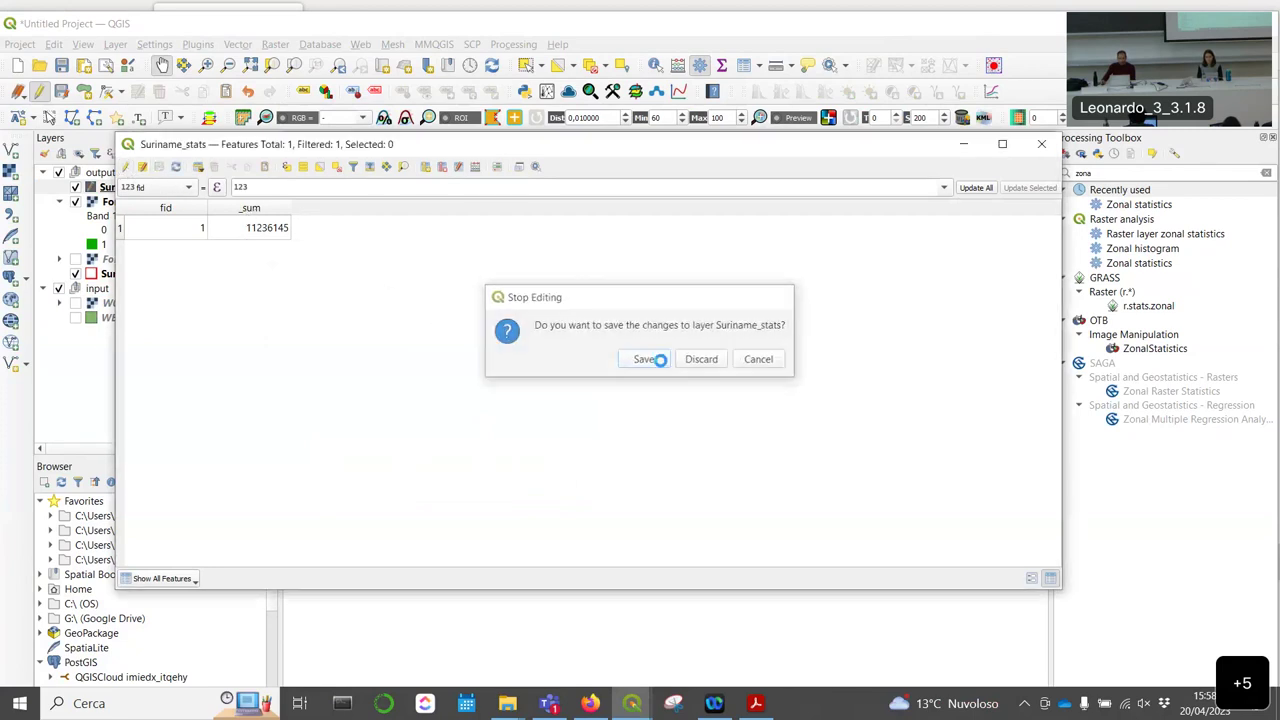
pyautogui.click(657, 360)
pyautogui.moveTo(300, 150); pyautogui.dragTo(356, 174)
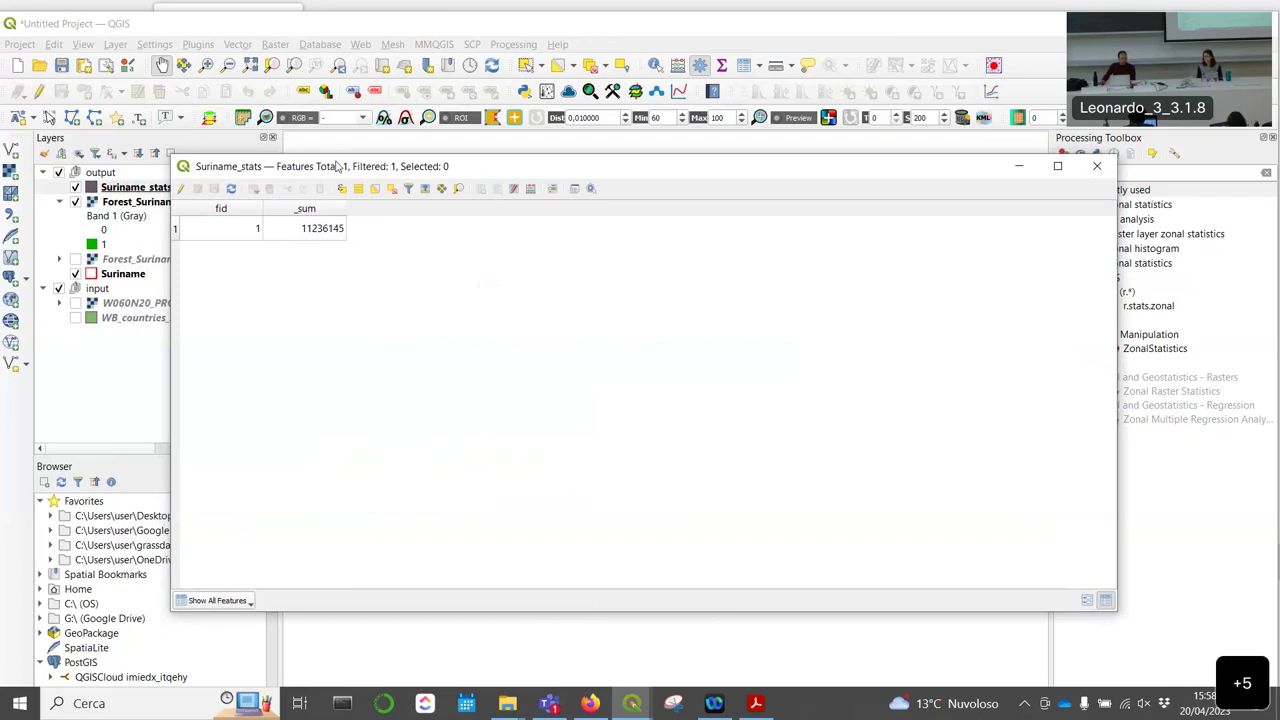
pyautogui.moveTo(337, 166); pyautogui.dragTo(352, 160)
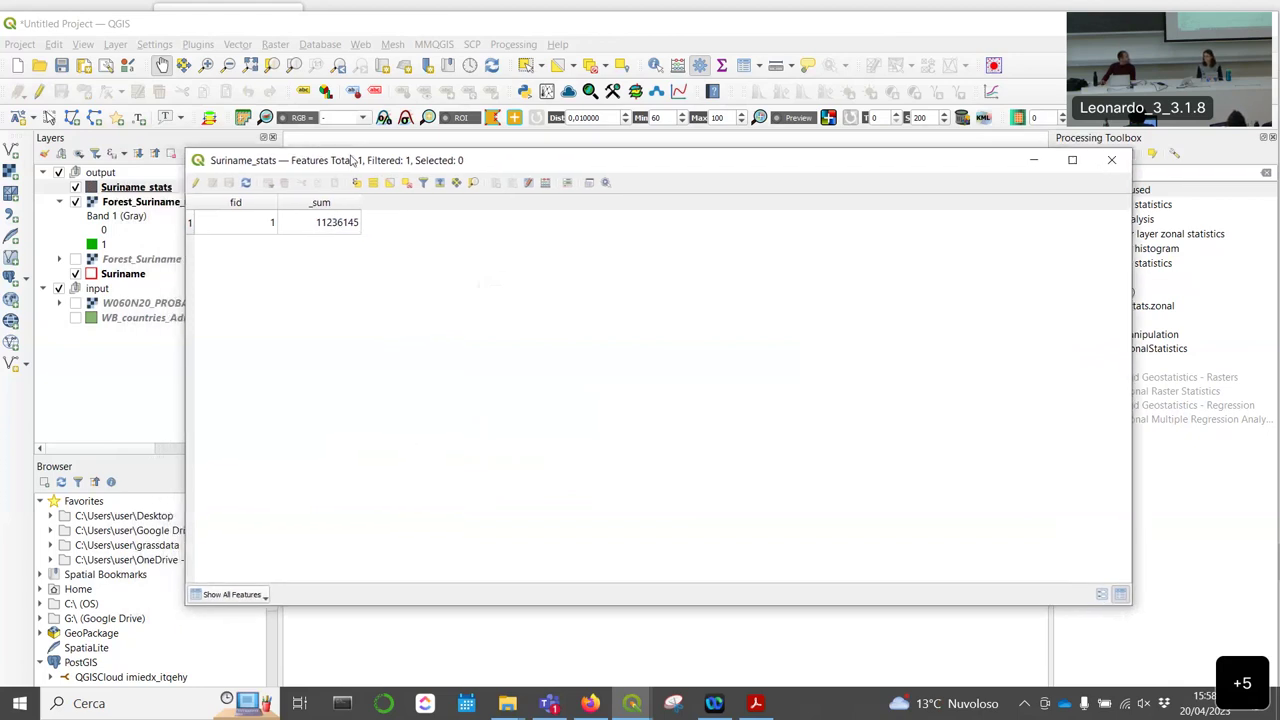
# Step: Switch to the tutorial page in Firefox and read the instructions for calculating indicator 15.1.1 with the field calculator
pyautogui.click(590, 703)
pyautogui.scroll(-4, 550, 326)
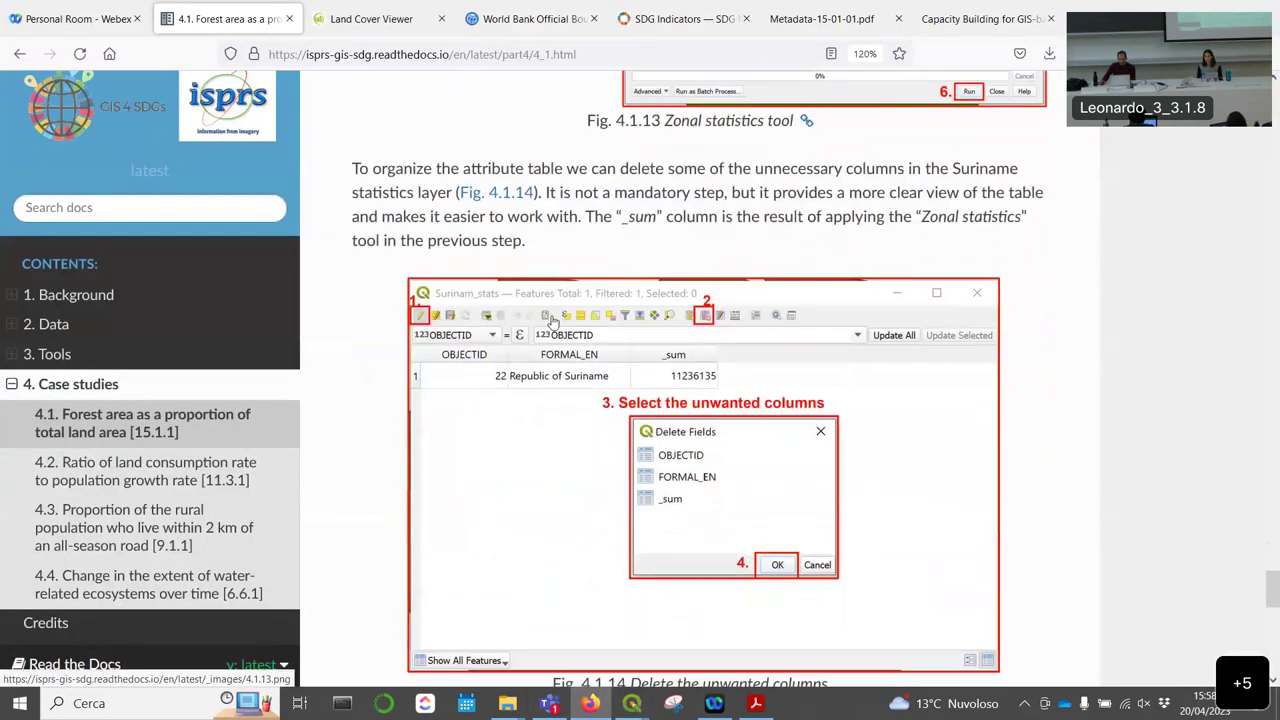
pyautogui.scroll(-1, 540, 288)
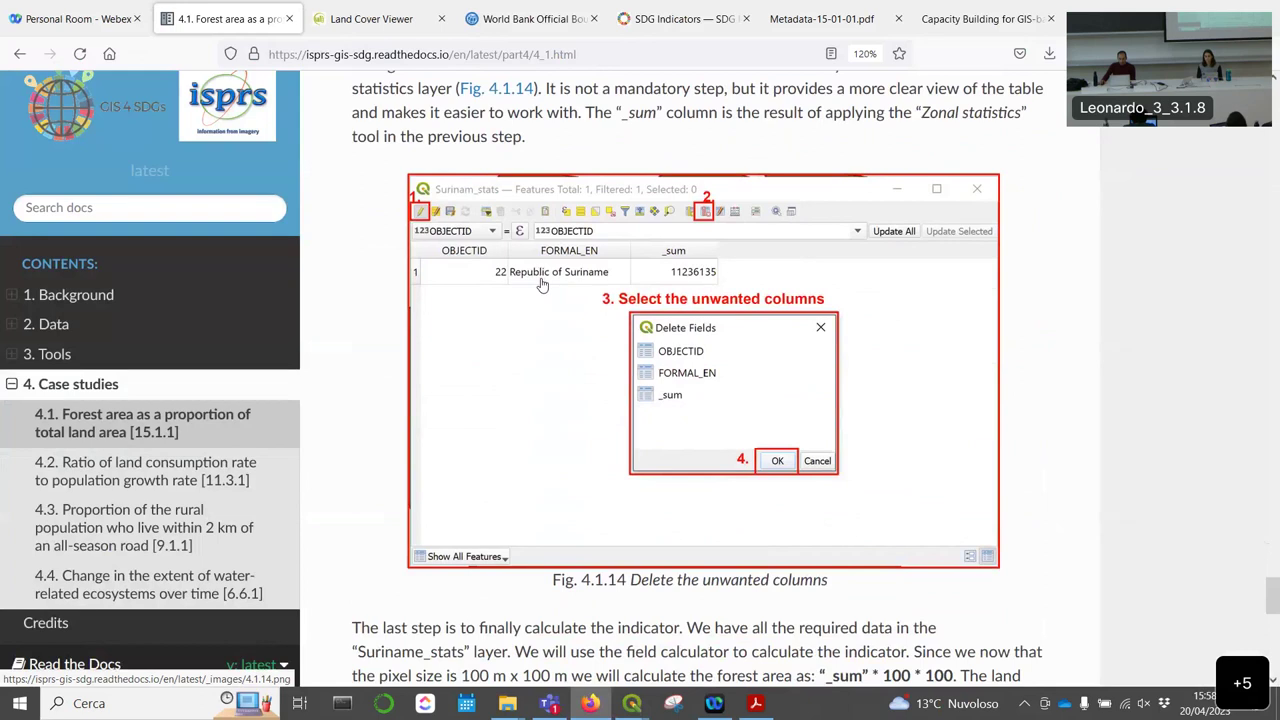
pyautogui.scroll(-1, 542, 286)
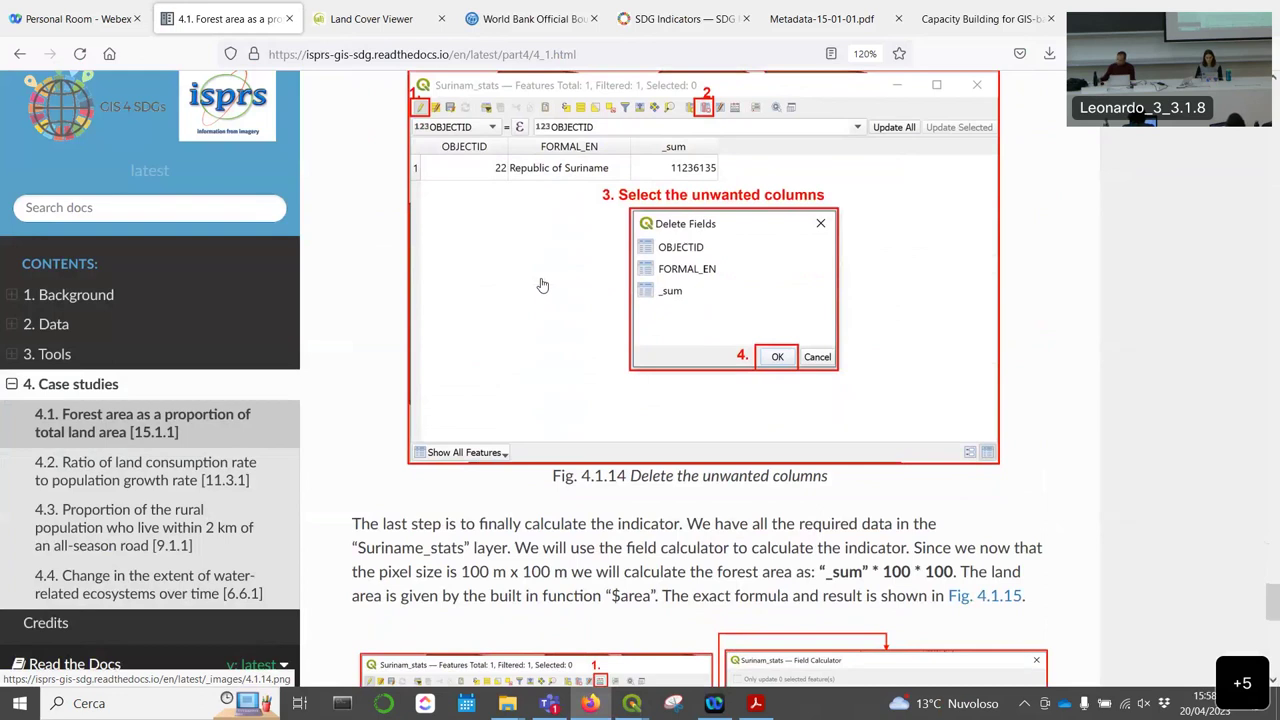
pyautogui.scroll(-1, 542, 286)
pyautogui.scroll(-1, 585, 275)
pyautogui.scroll(-1, 641, 308)
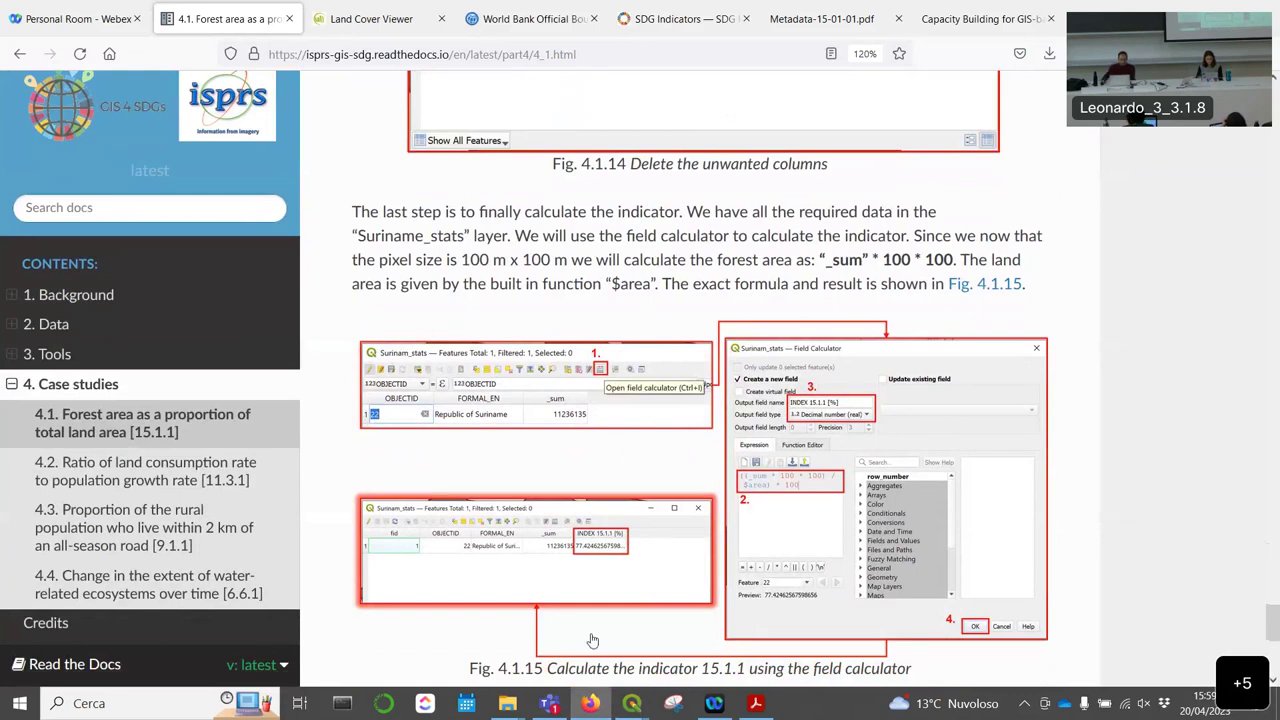
# Step: Return to the Suriname_stats attribute table in QGIS and open the field calculator
pyautogui.moveTo(632, 703)
pyautogui.click(702, 651)
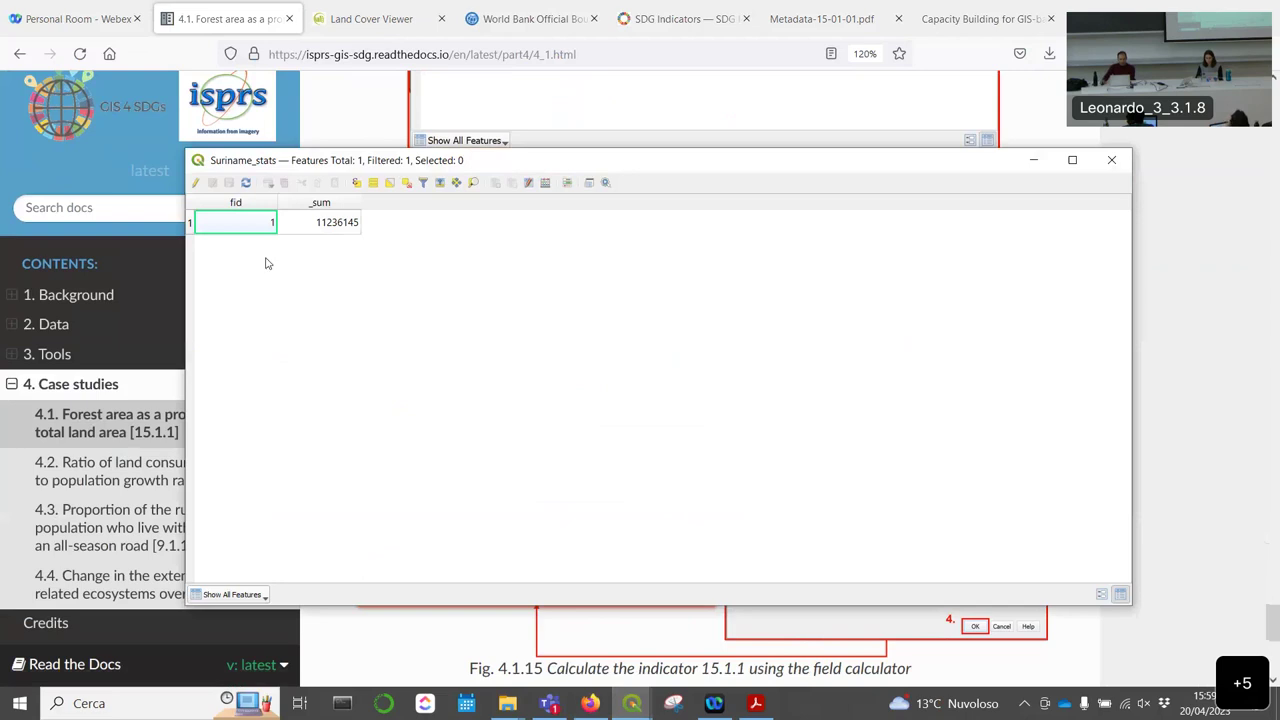
pyautogui.moveTo(356, 168); pyautogui.dragTo(339, 157)
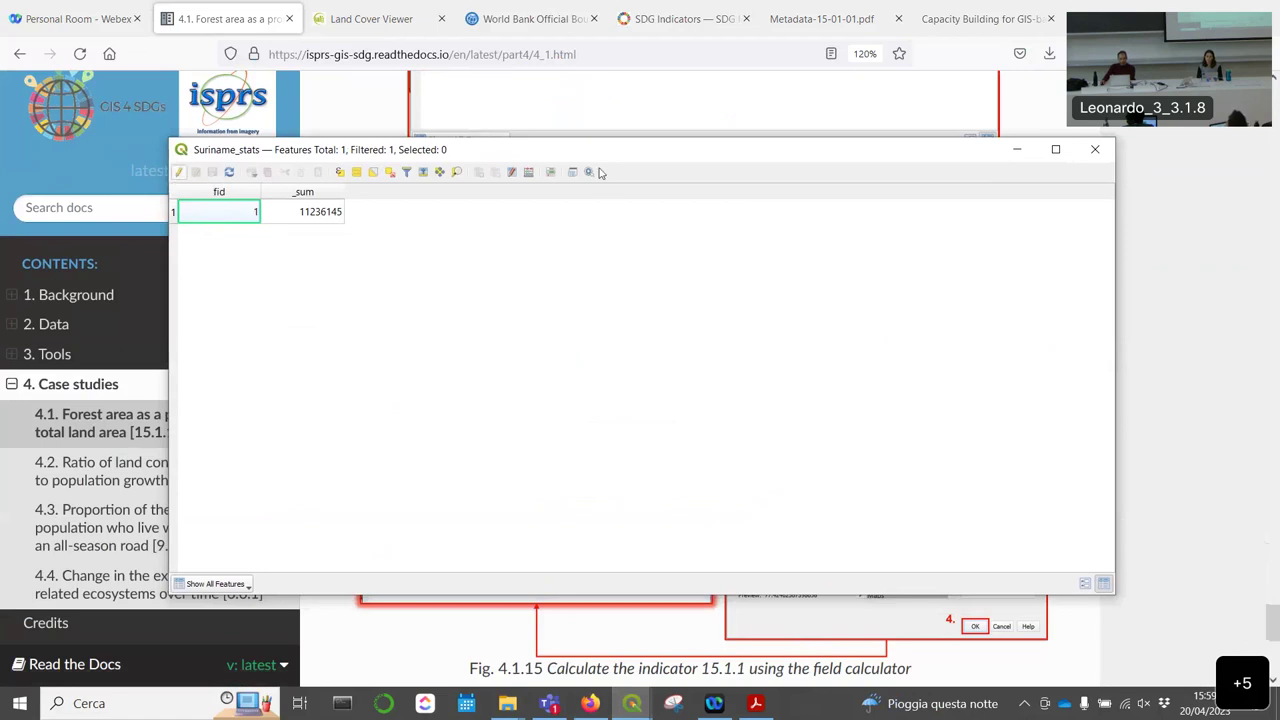
pyautogui.click(530, 173)
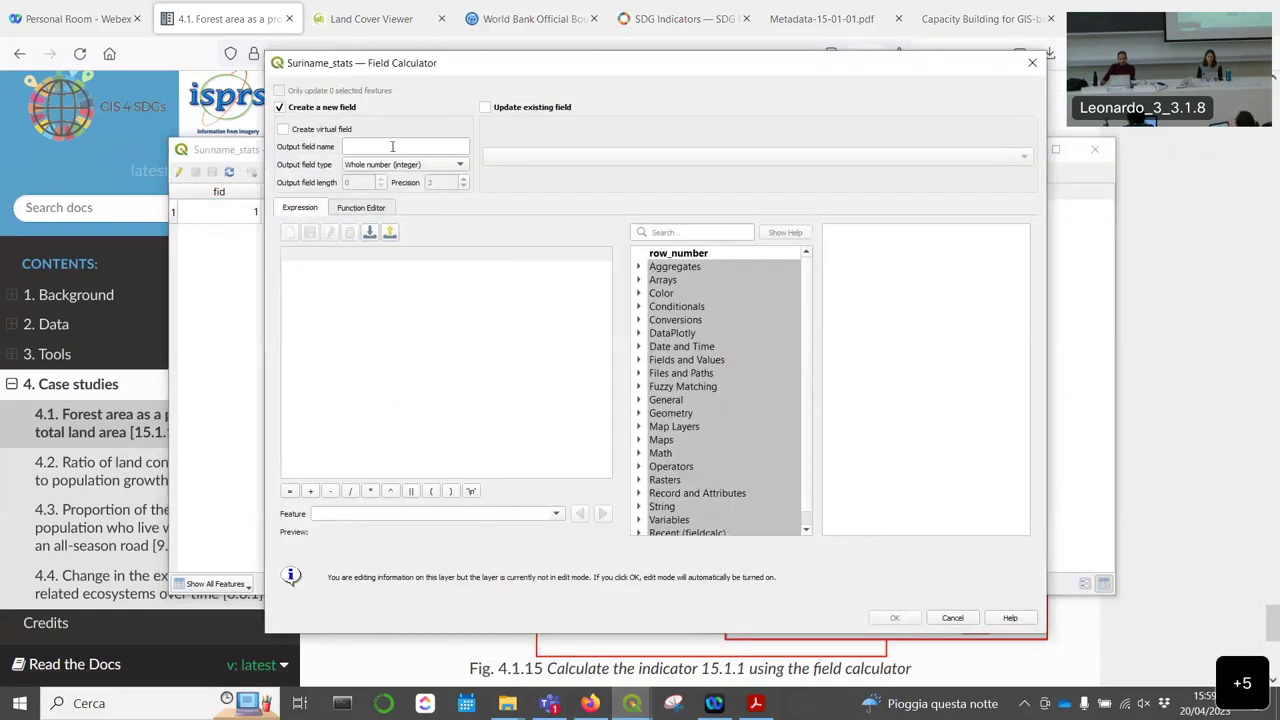
# Step: Name the new output field 15_1_1 and set its type to Decimal number (real)
pyautogui.click(392, 146)
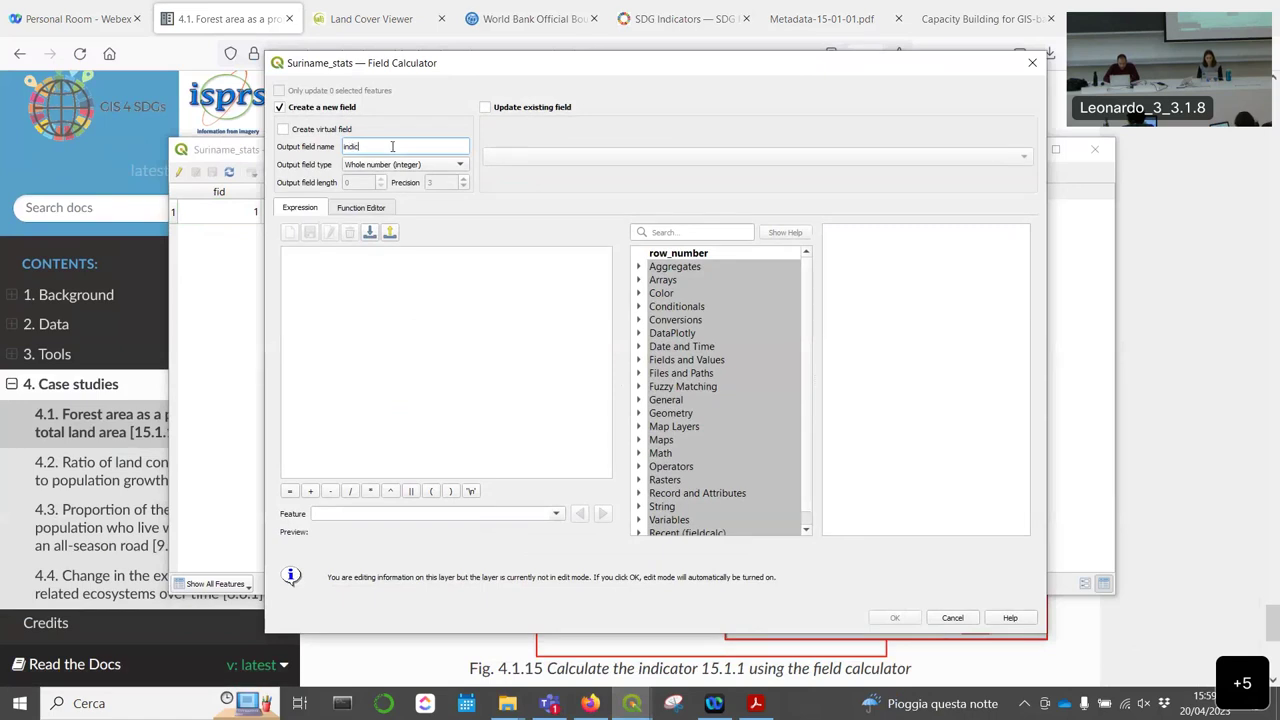
pyautogui.press('BackSpace')
pyautogui.press('BackSpace')
pyautogui.press('BackSpace')
pyautogui.press('BackSpace')
pyautogui.press('BackSpace')
pyautogui.write('15_1_1')
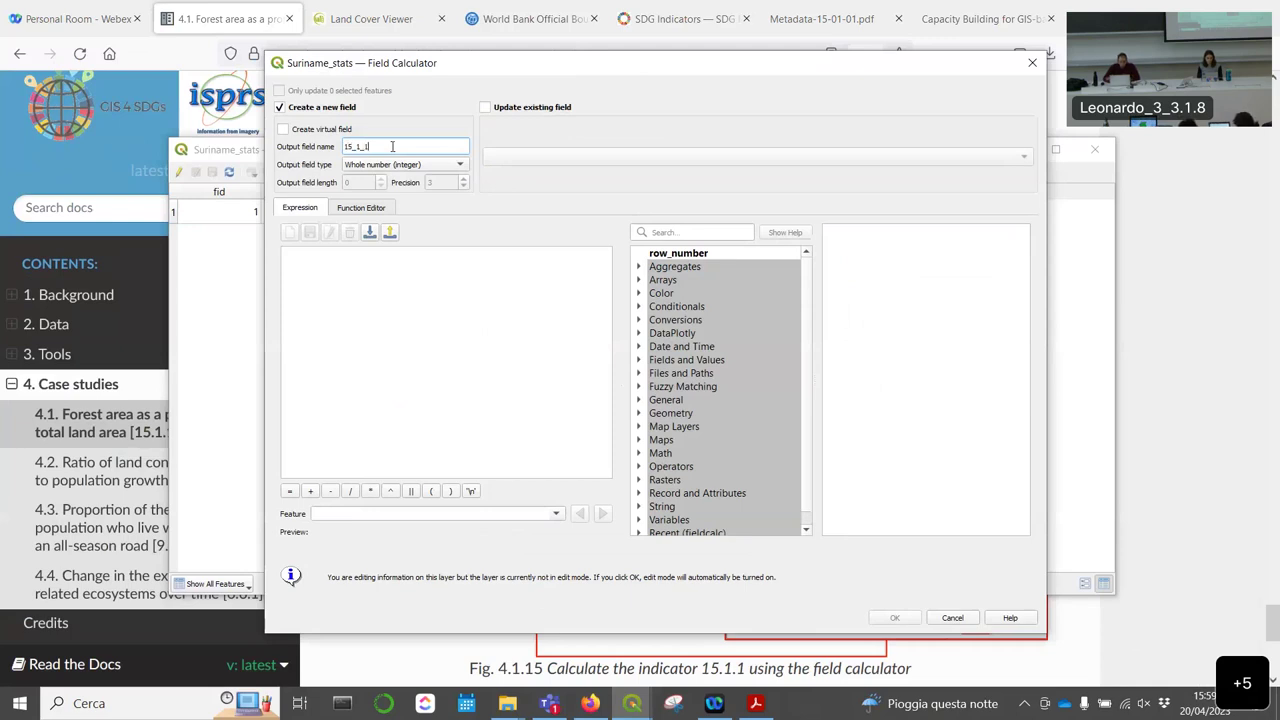
pyautogui.click(395, 166)
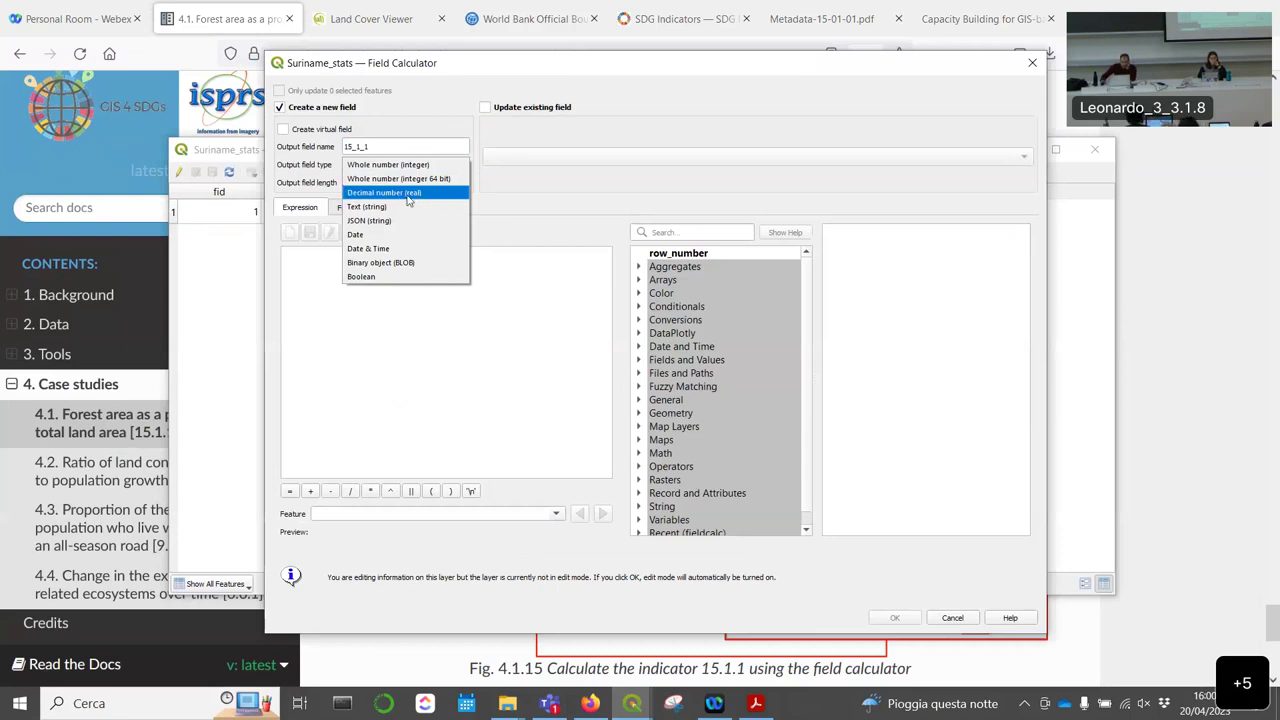
pyautogui.click(407, 193)
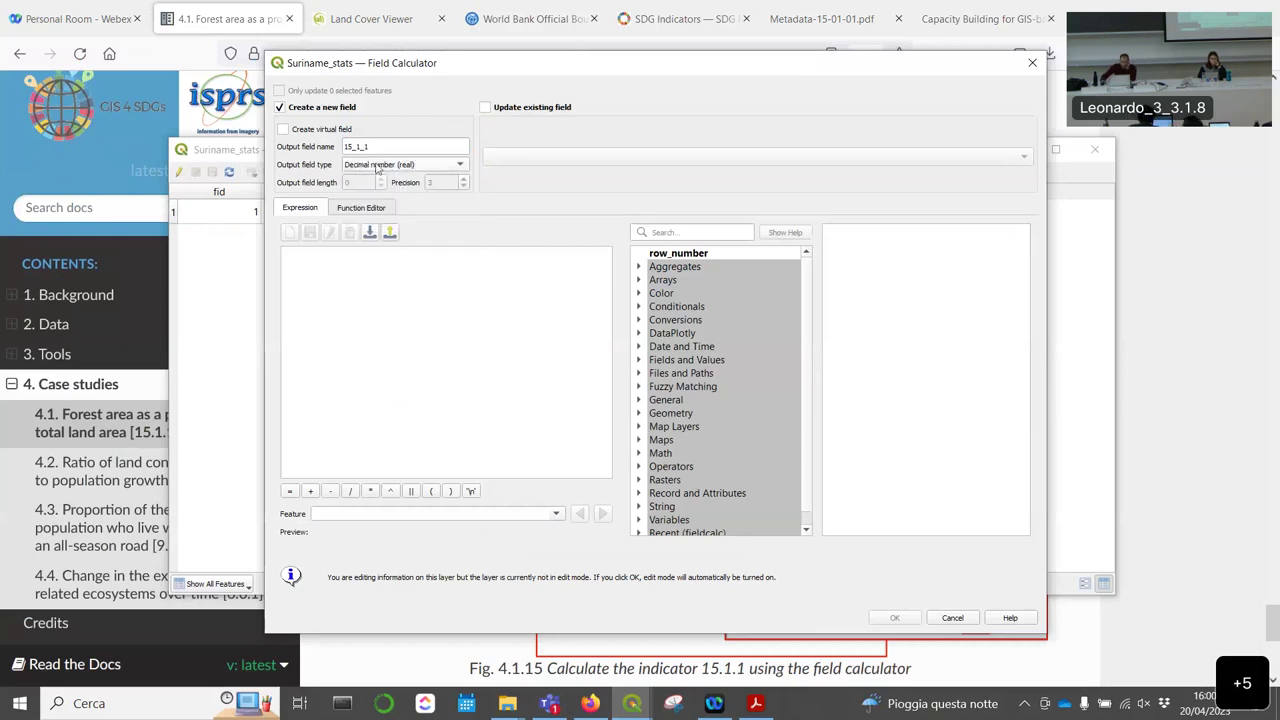
# Step: Begin the expression with the quoted "_sum" field in parentheses, removing the duplicate unquoted _sum
pyautogui.scroll(-1, 680, 393)
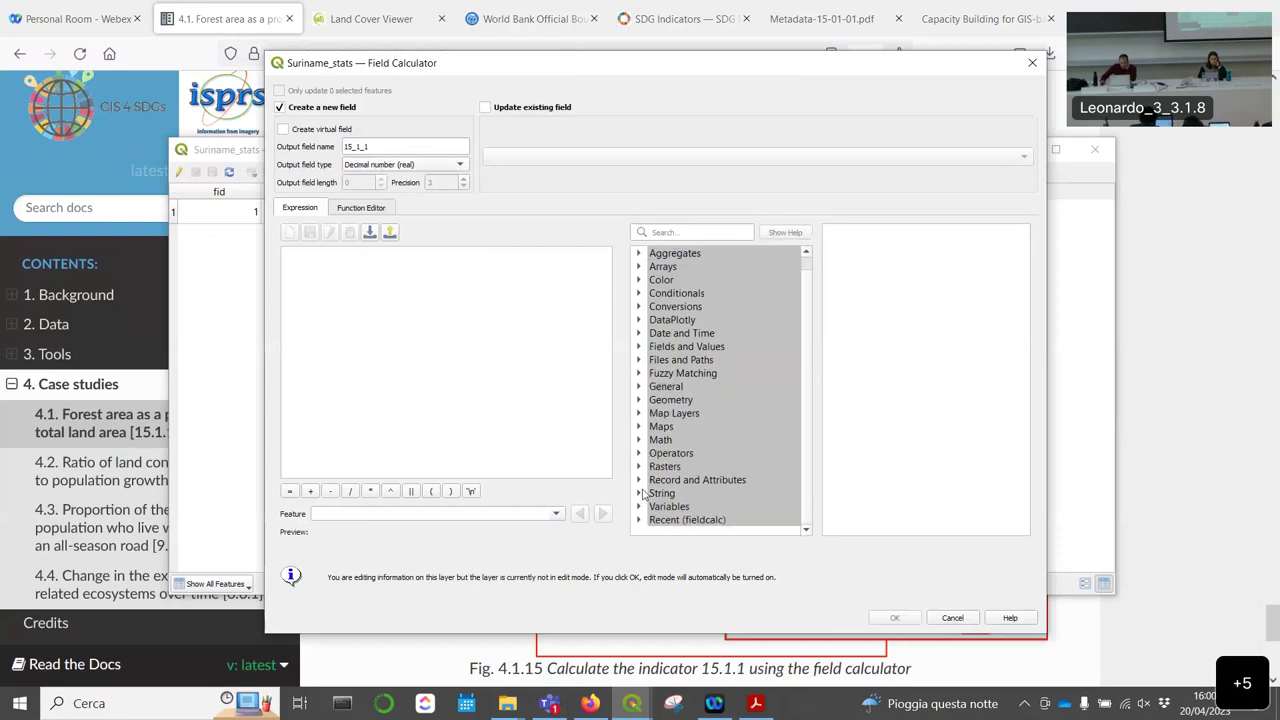
pyautogui.click(466, 301)
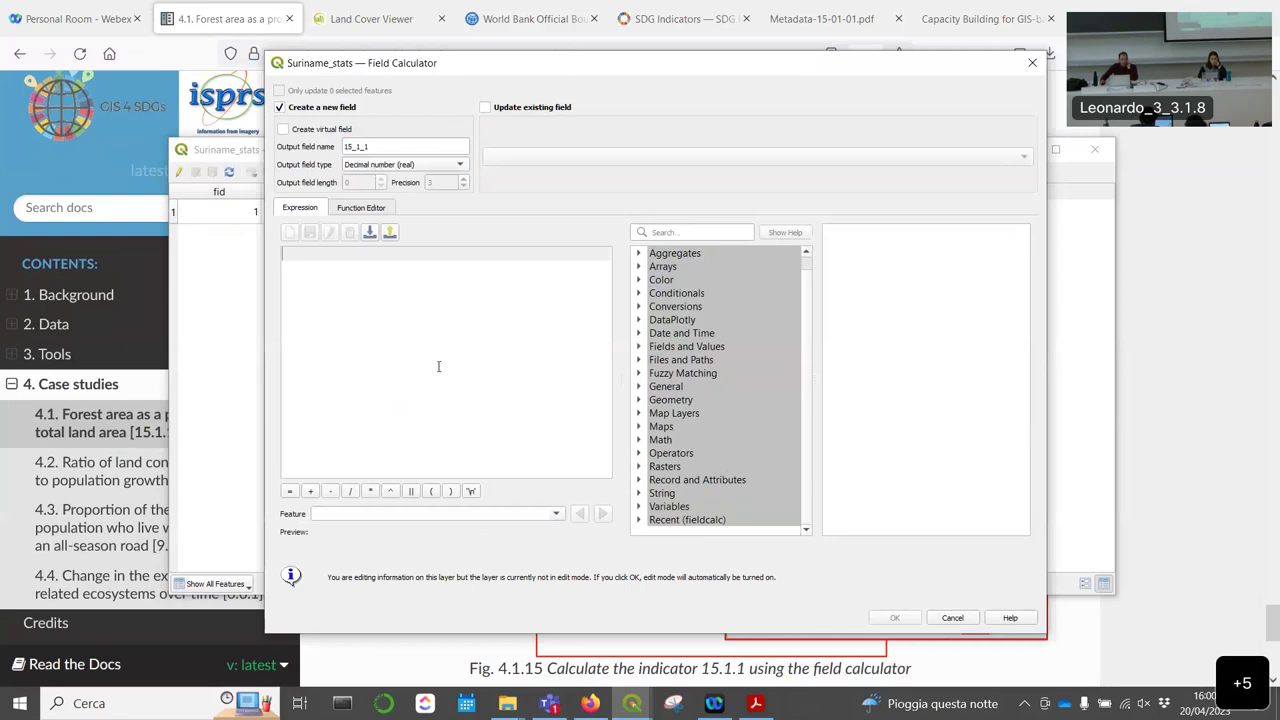
pyautogui.write('()')
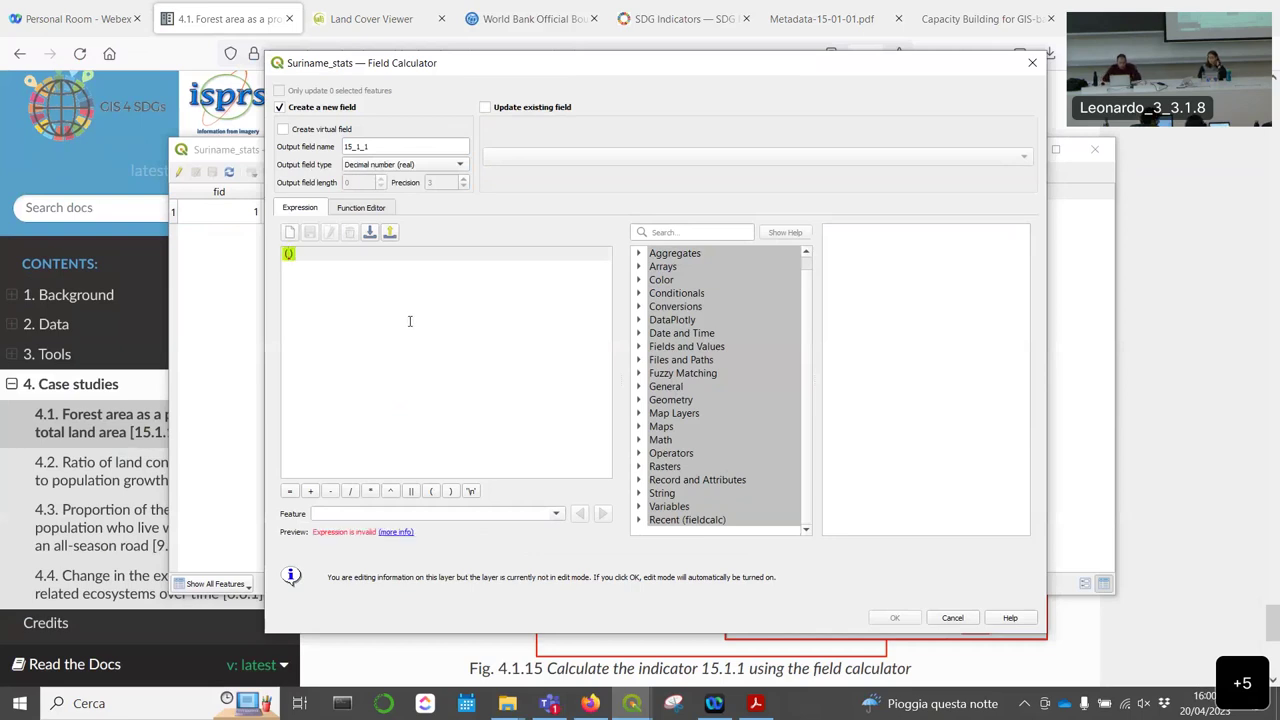
pyautogui.write('_su')
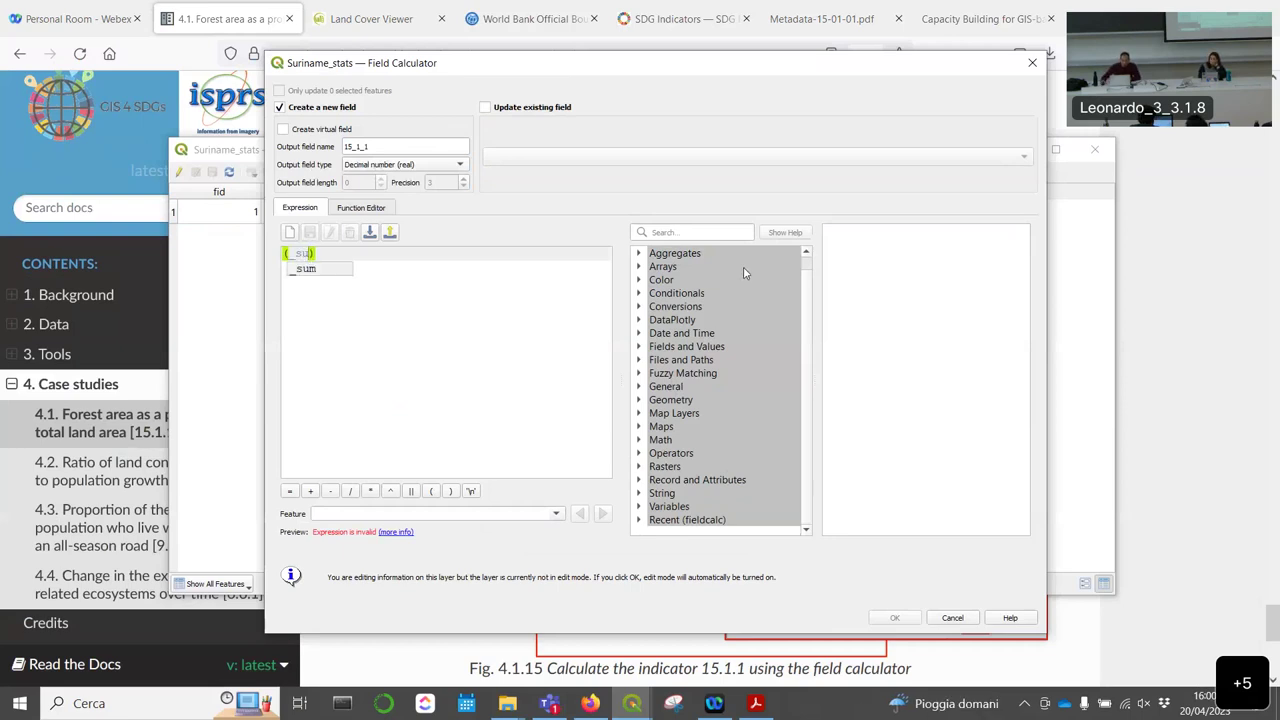
pyautogui.click(307, 267)
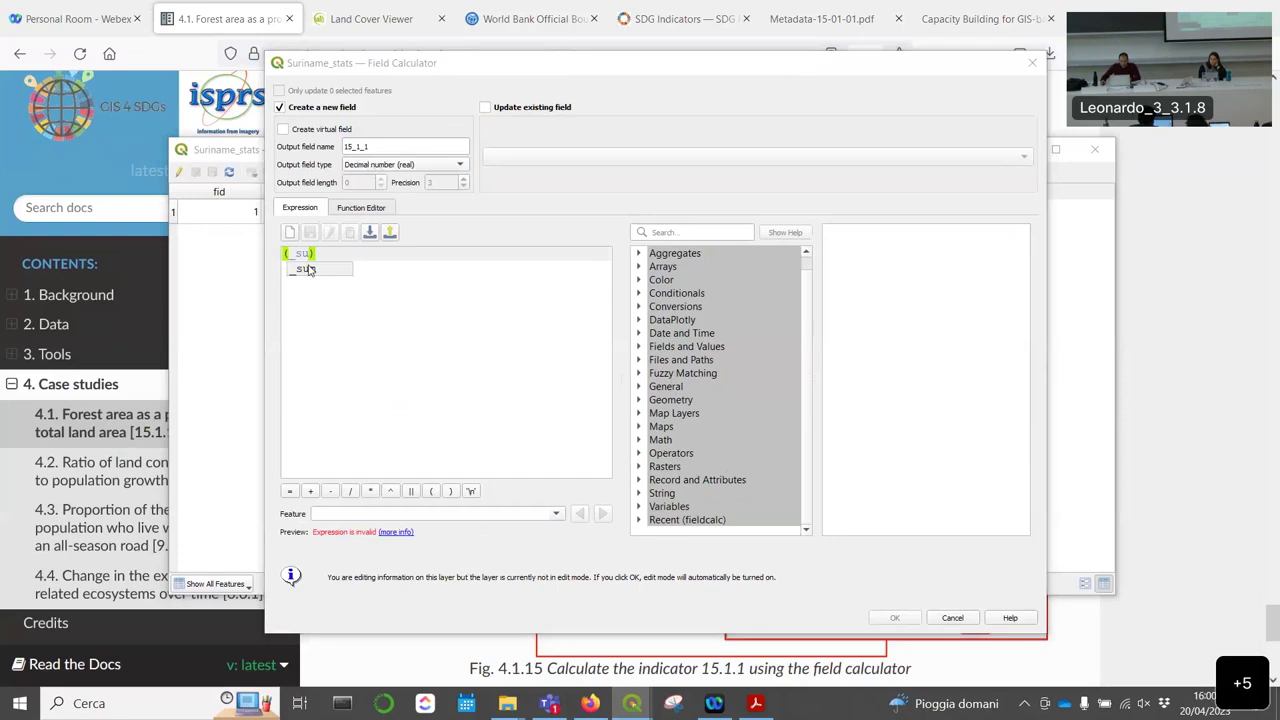
pyautogui.click(638, 347)
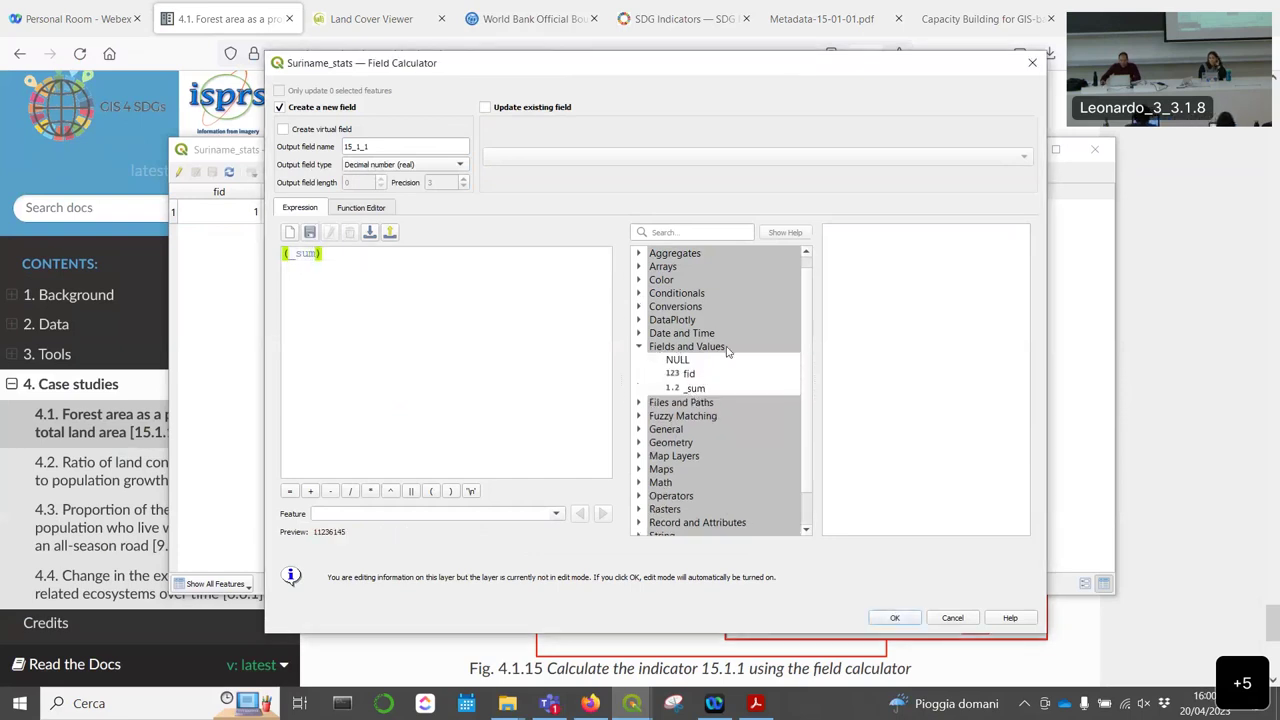
pyautogui.doubleClick(698, 390)
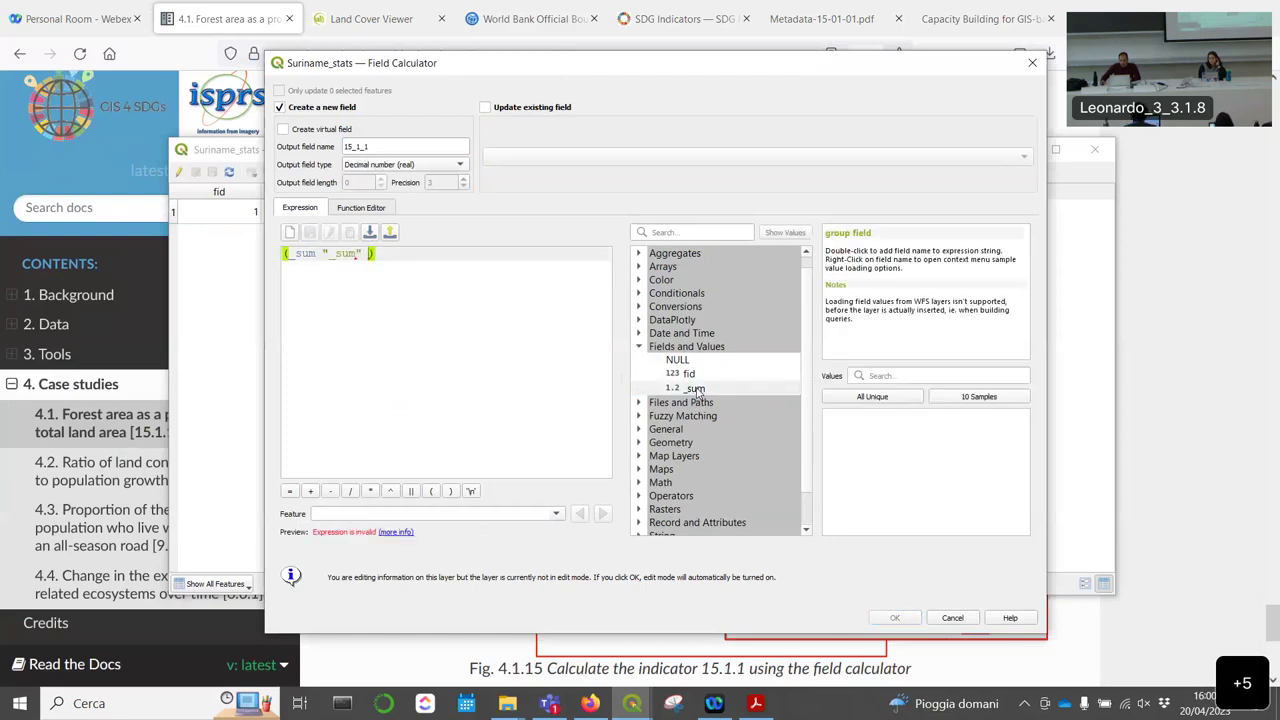
pyautogui.click(299, 254)
pyautogui.doubleClick(299, 254)
pyautogui.press('Delete')
pyautogui.click(289, 254)
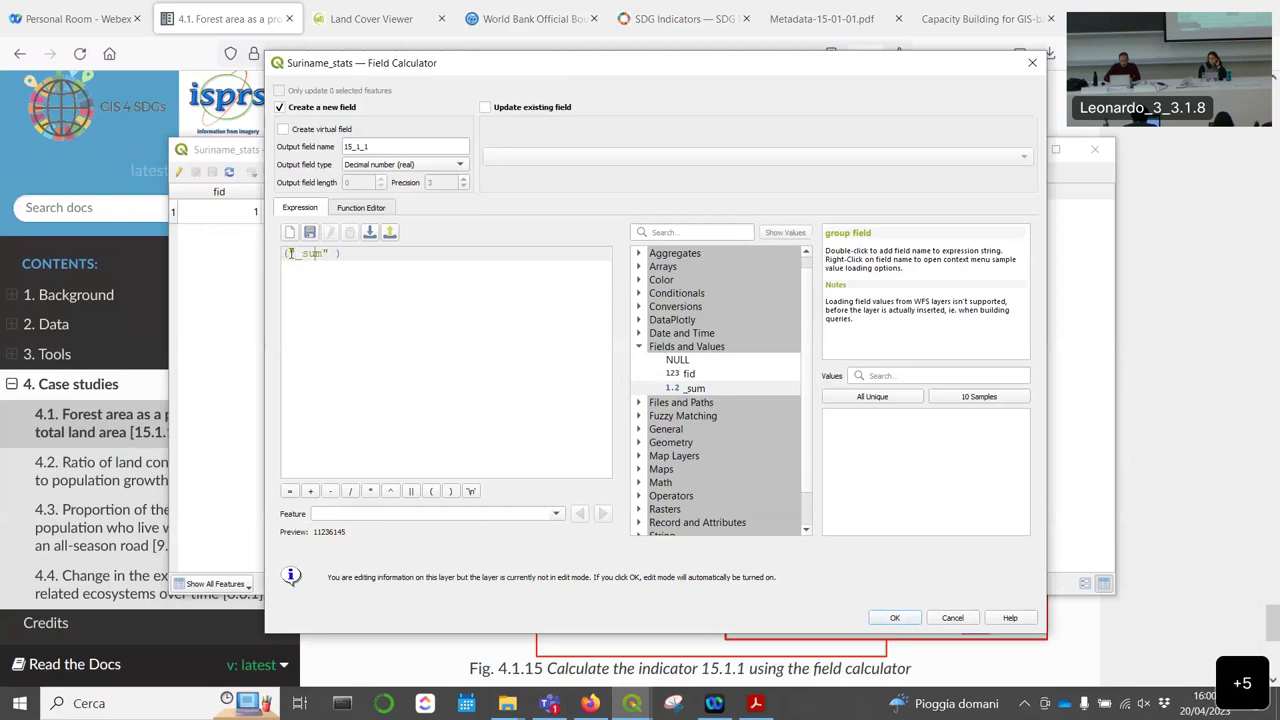
# Step: Extend the expression to ("_sum" *100*100)/ to convert the forest pixels to area and start the division
pyautogui.click(290, 254)
pyautogui.press('Right')
pyautogui.press('Right')
pyautogui.press('Right')
pyautogui.press('Right')
pyautogui.press('Right')
pyautogui.press('Right')
pyautogui.press('Right')
pyautogui.click(290, 254)
pyautogui.write('*100*100)')
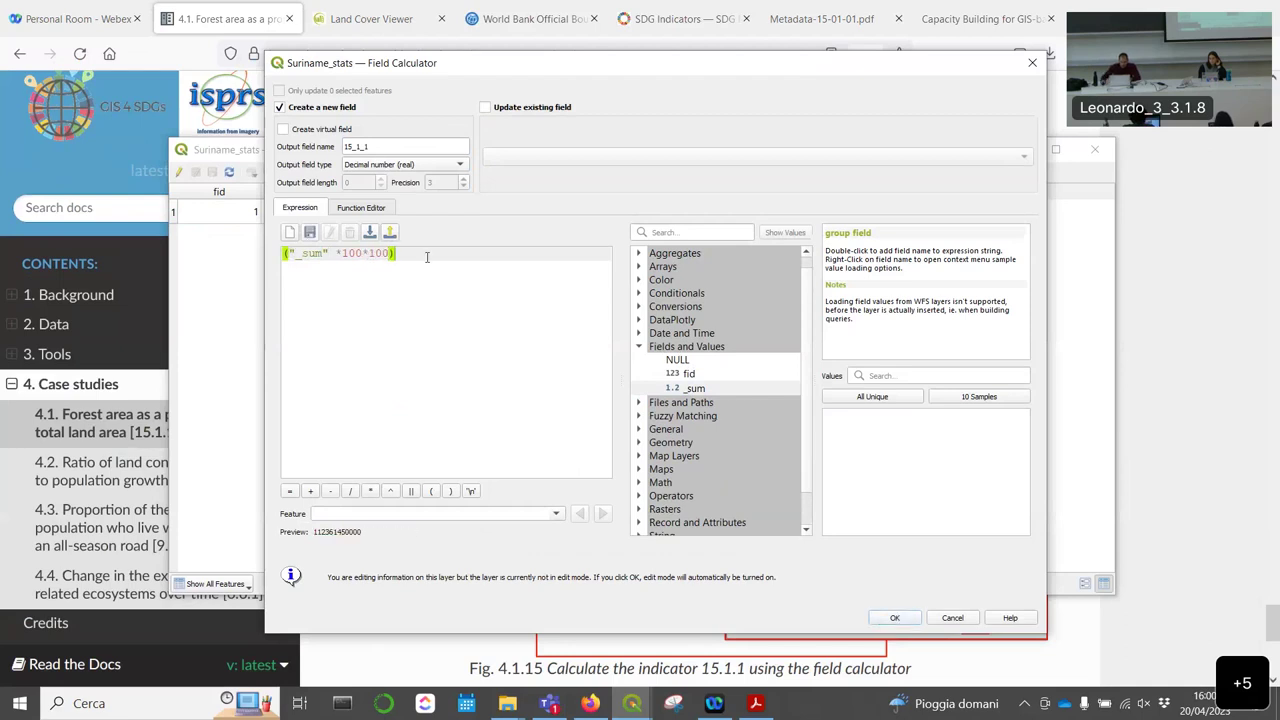
pyautogui.write('/')
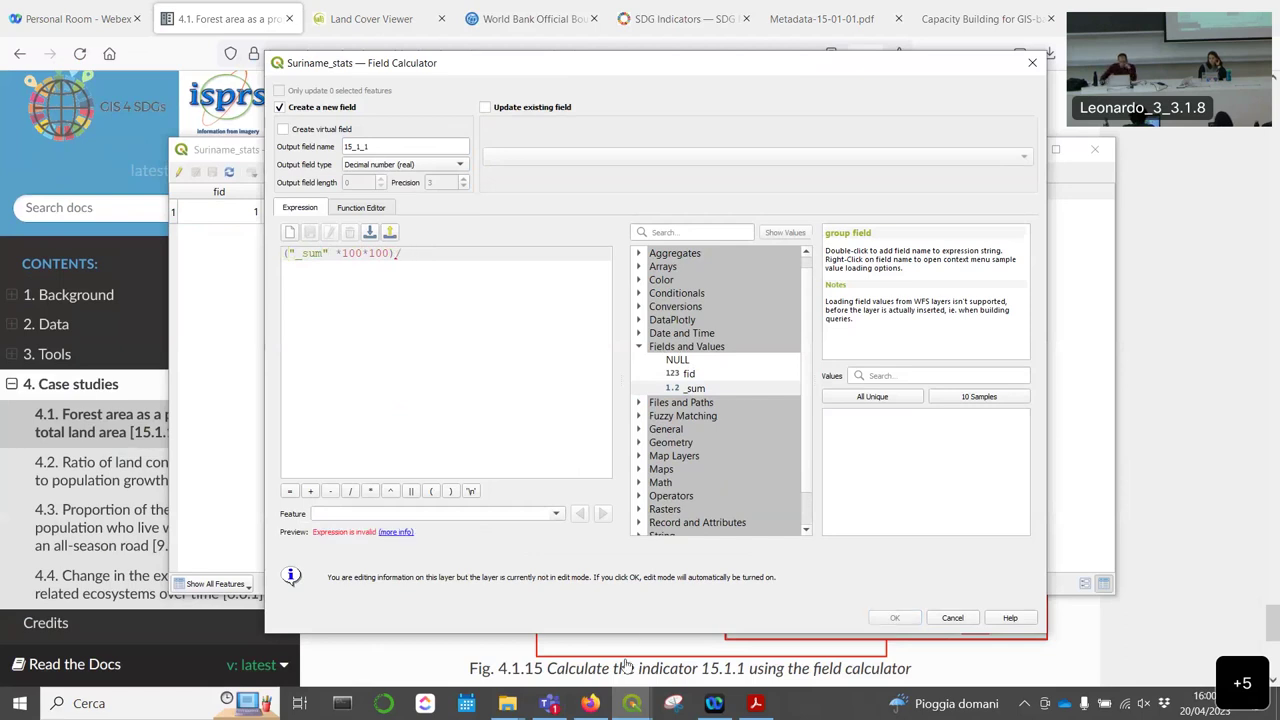
# Step: Check the complete indicator formula in the enlarged tutorial figure in Firefox and return to the QGIS field calculator
pyautogui.click(591, 705)
pyautogui.scroll(-2, 705, 400)
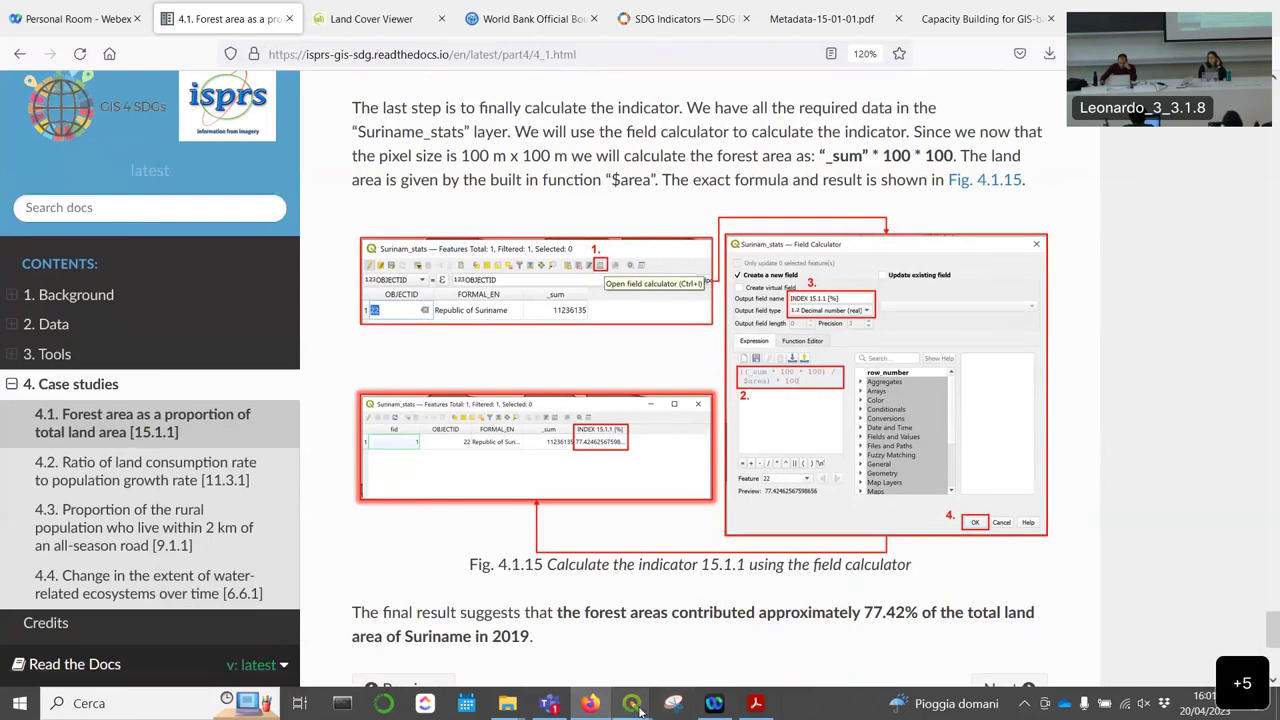
pyautogui.moveTo(640, 710)
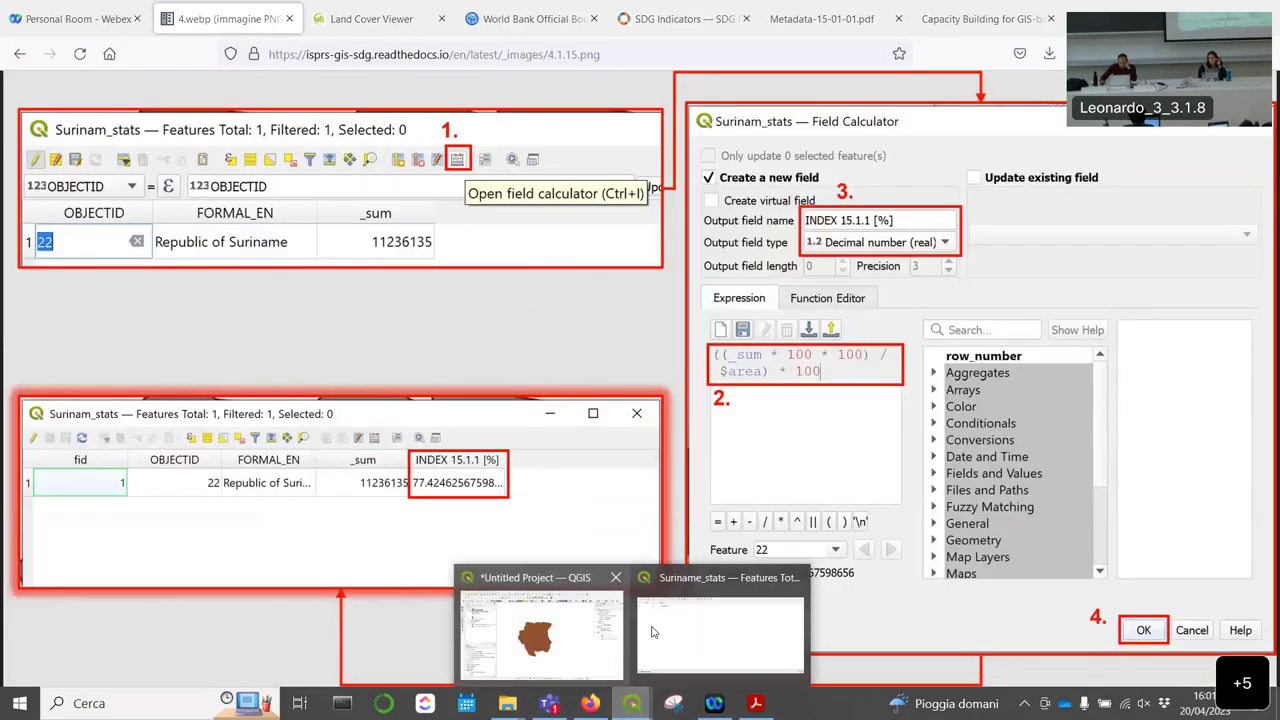
pyautogui.click(655, 632)
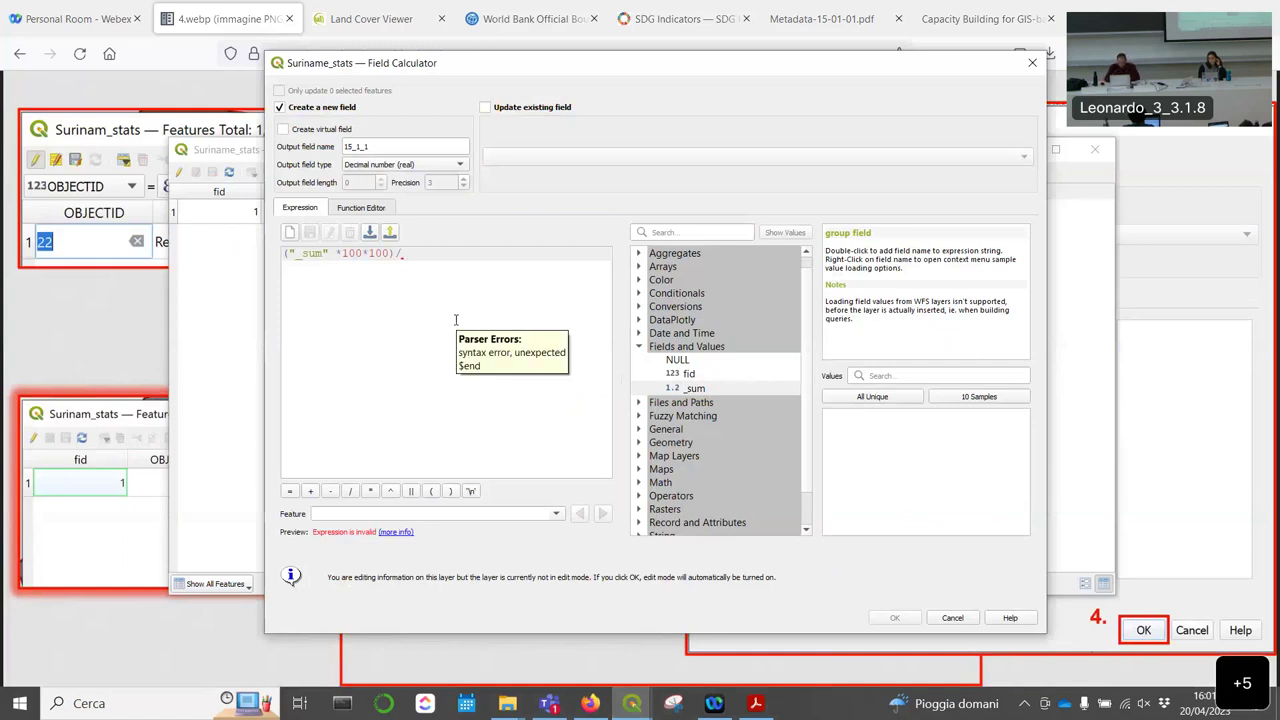
# Step: Append the $area function from the Geometry group to the expression as the divisor
pyautogui.click(660, 231)
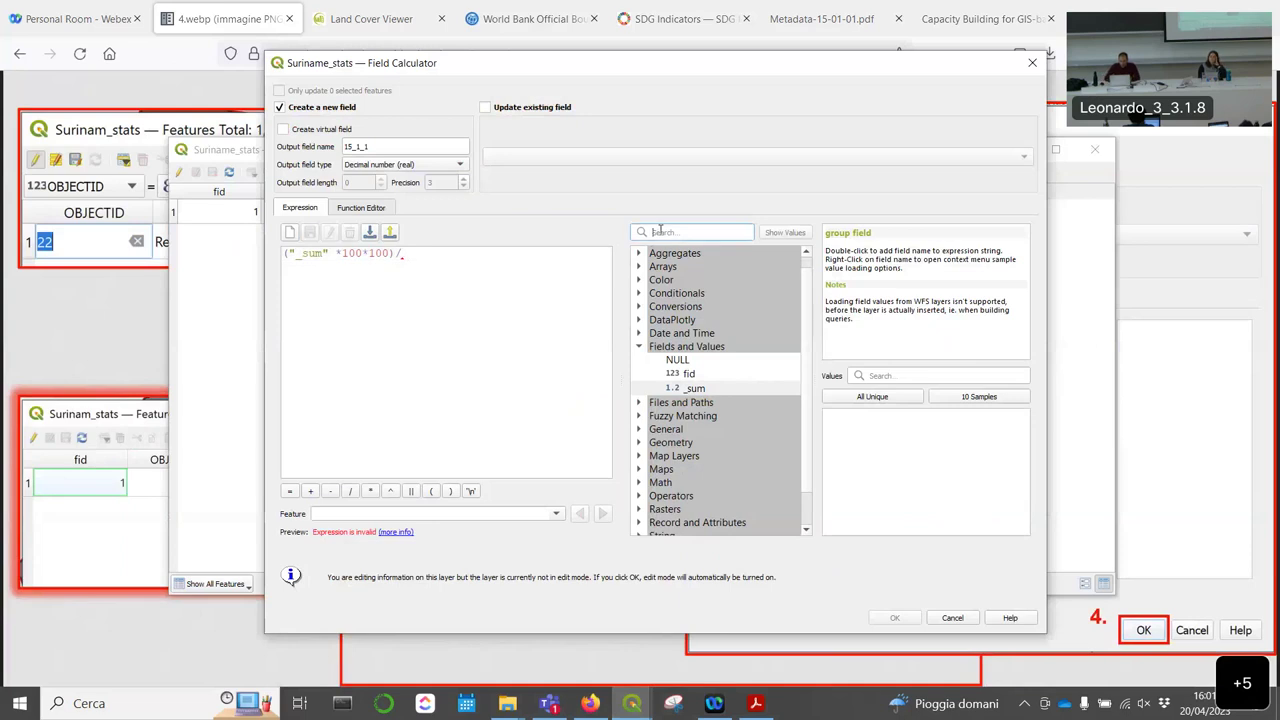
pyautogui.click(639, 347)
pyautogui.click(640, 400)
pyautogui.scroll(-2, 757, 385)
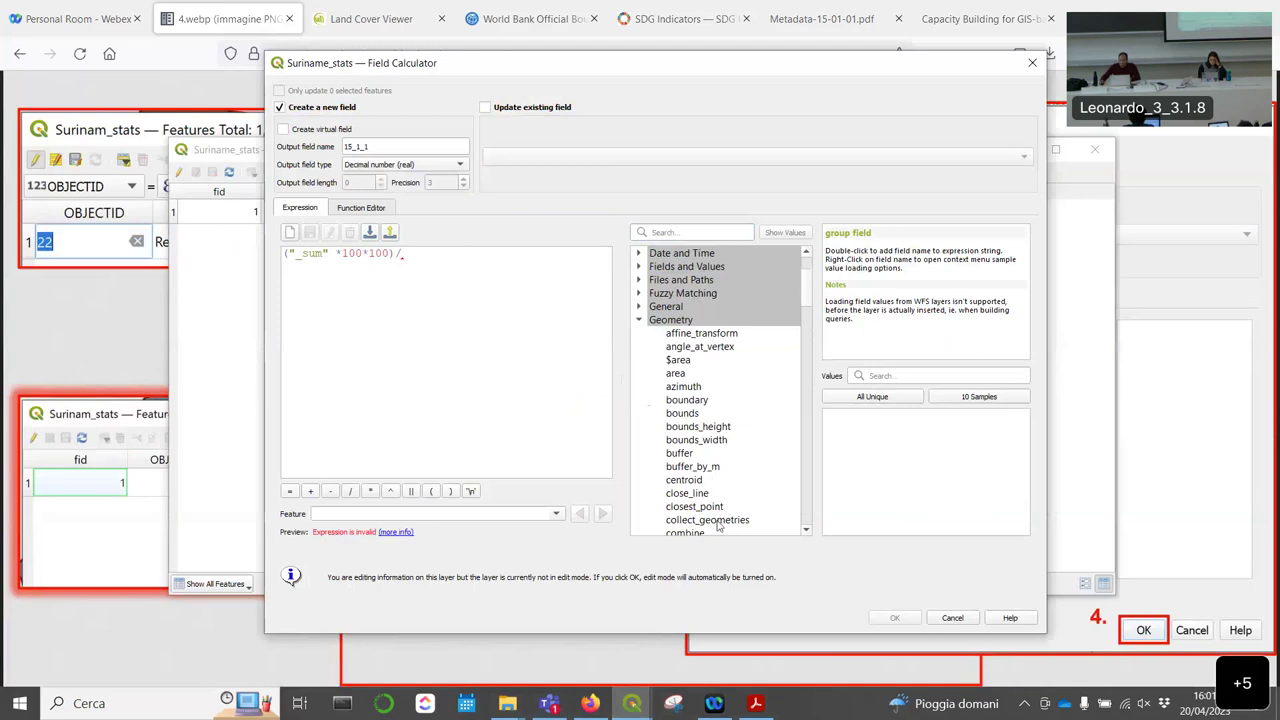
pyautogui.click(684, 362)
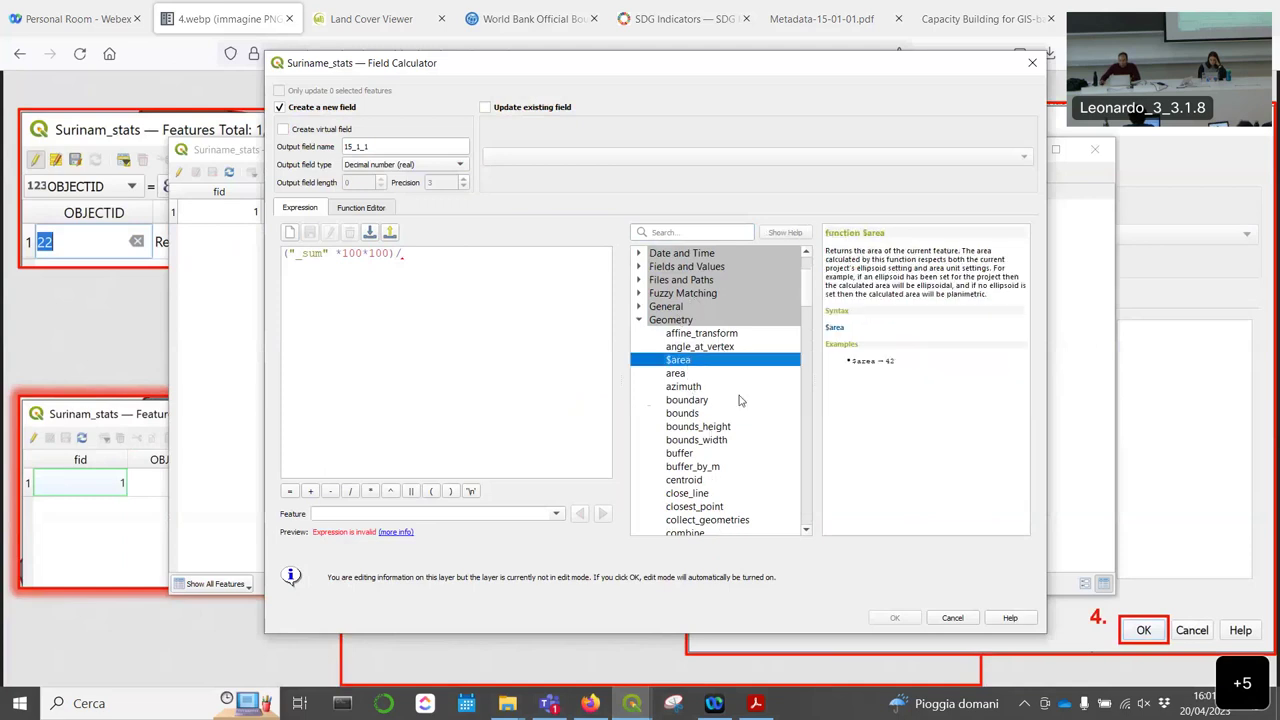
pyautogui.doubleClick(675, 359)
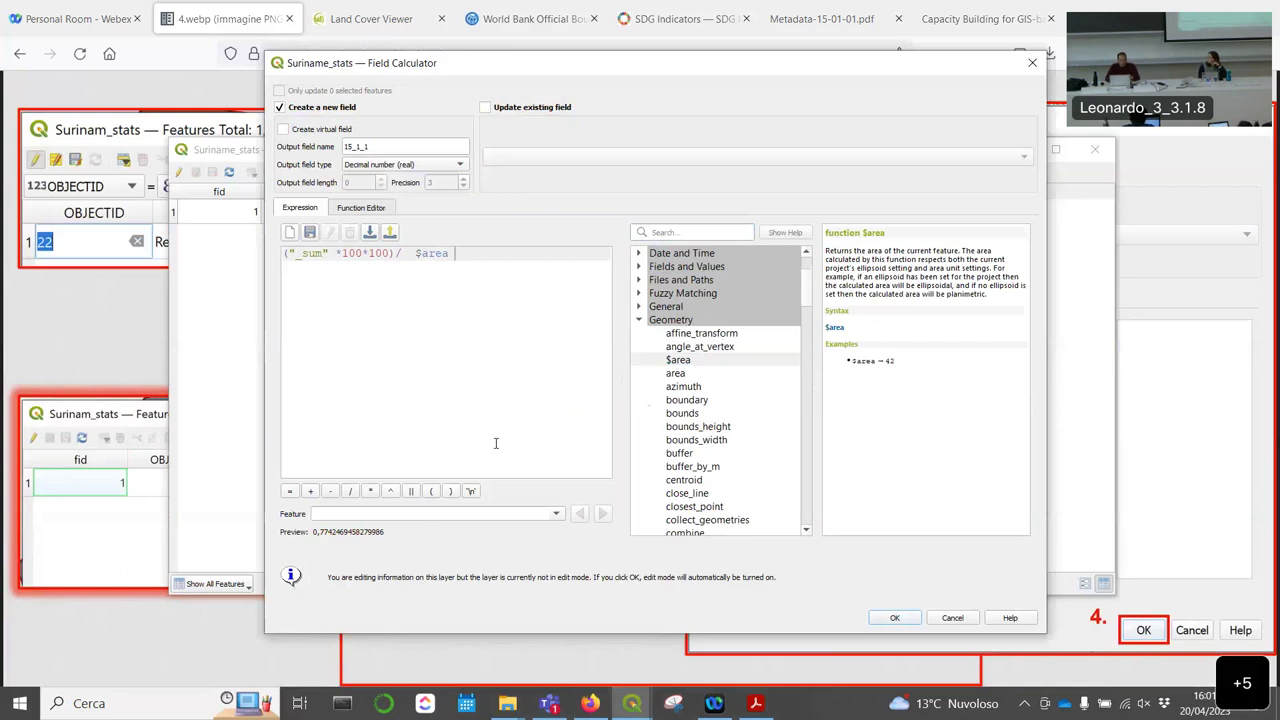
# Step: Complete the expression as (("_sum" *100*100)/ $area) * 100 and run the calculation to create the field
pyautogui.write(')')
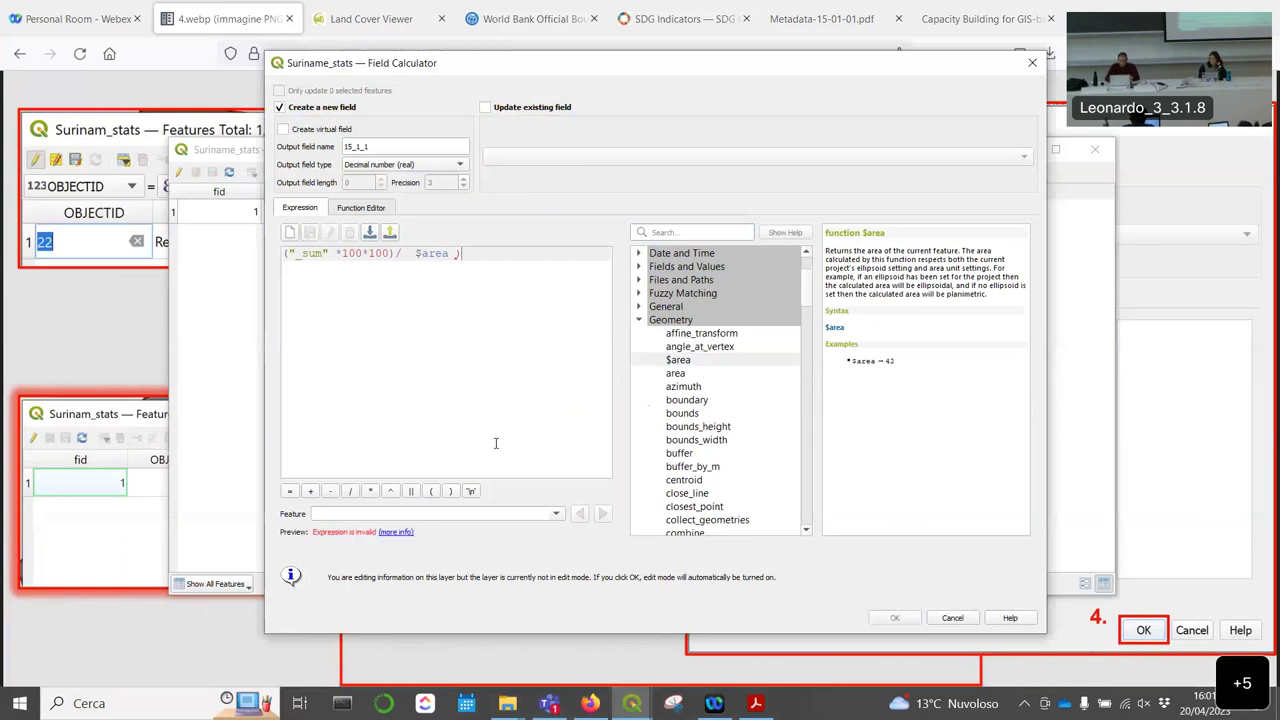
pyautogui.click(285, 253)
pyautogui.write('("')
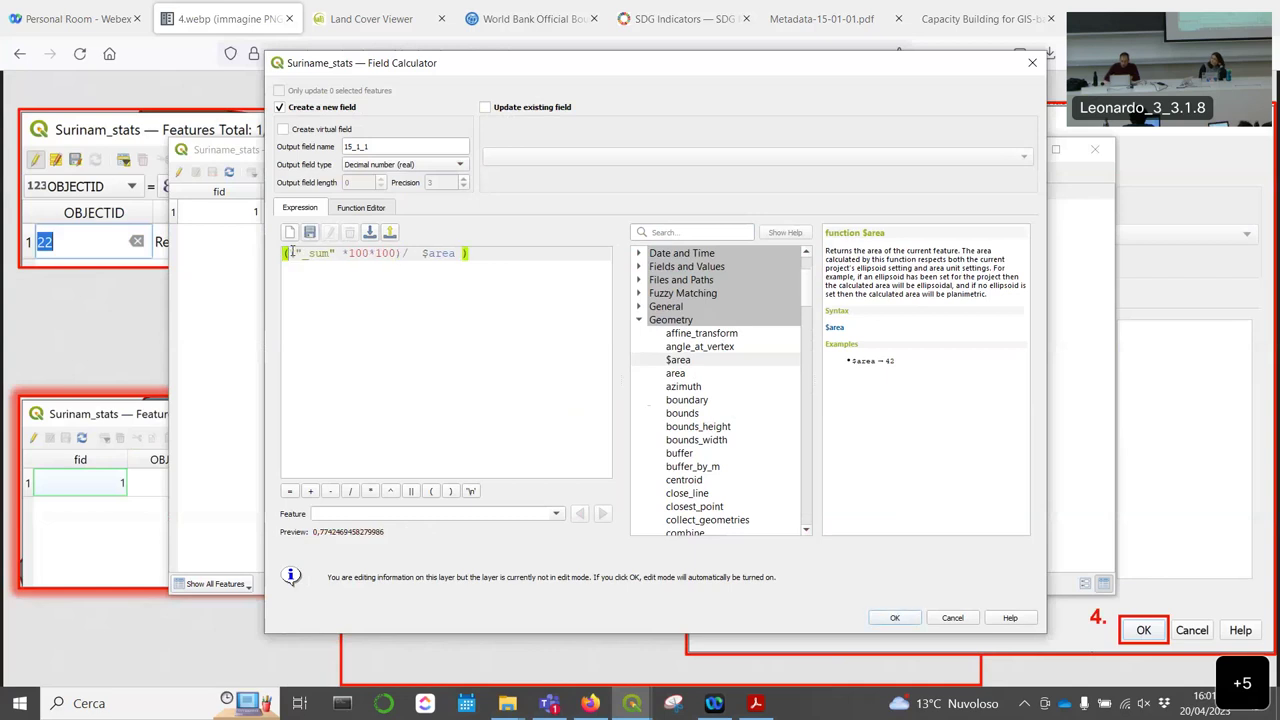
pyautogui.press('Delete')
pyautogui.write('* 100')
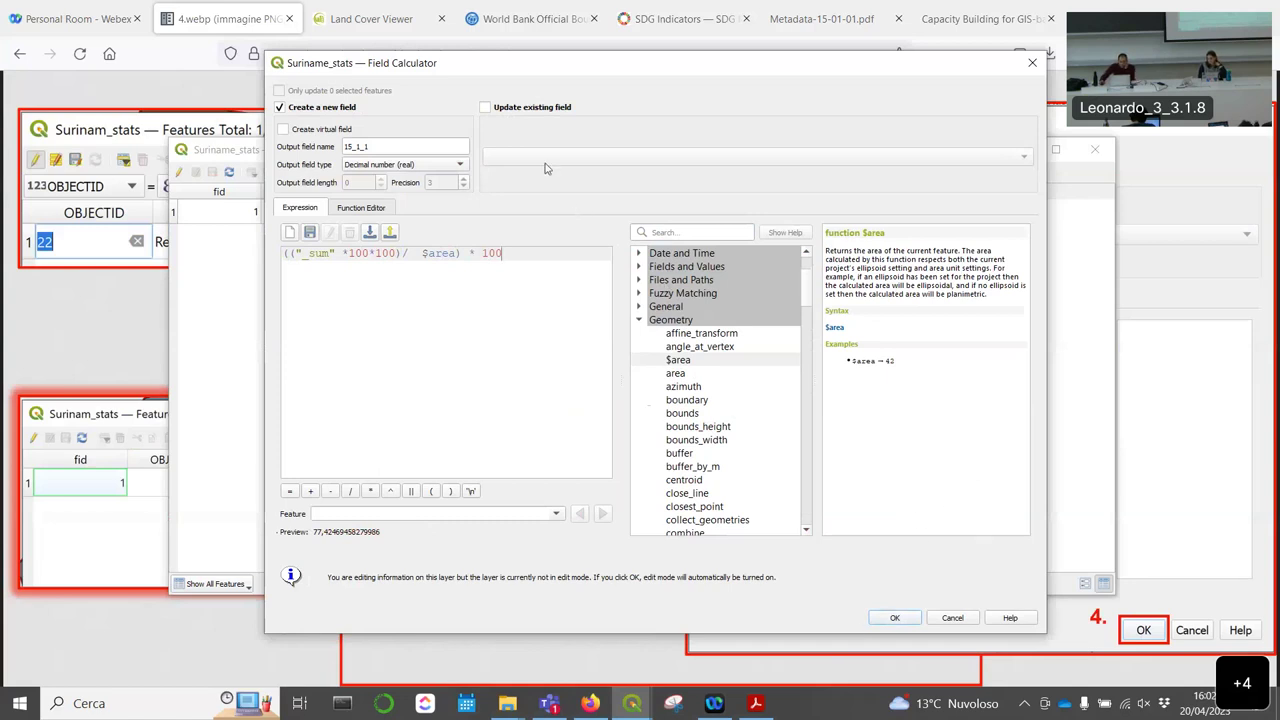
pyautogui.click(896, 618)
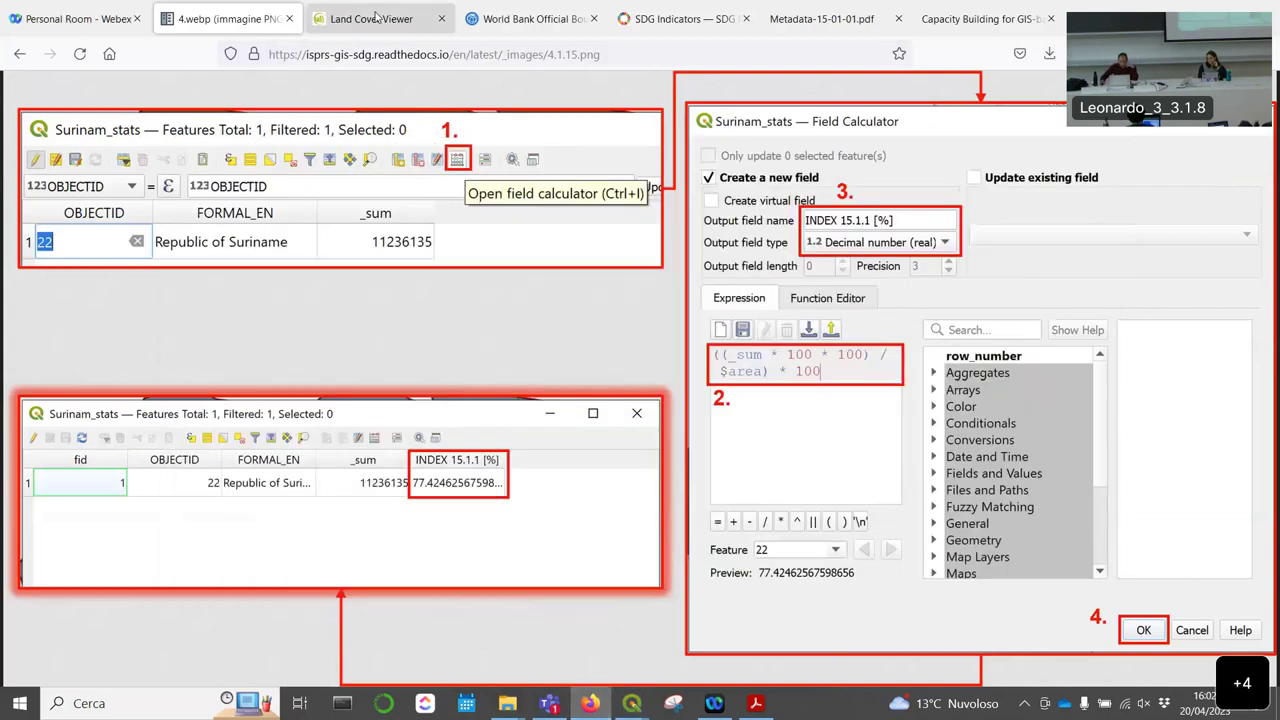
# Step: View the global map in Firefox's Land Cover Viewer and go to tutorial section 4.3 on indicator 9.1.1
pyautogui.click(371, 18)
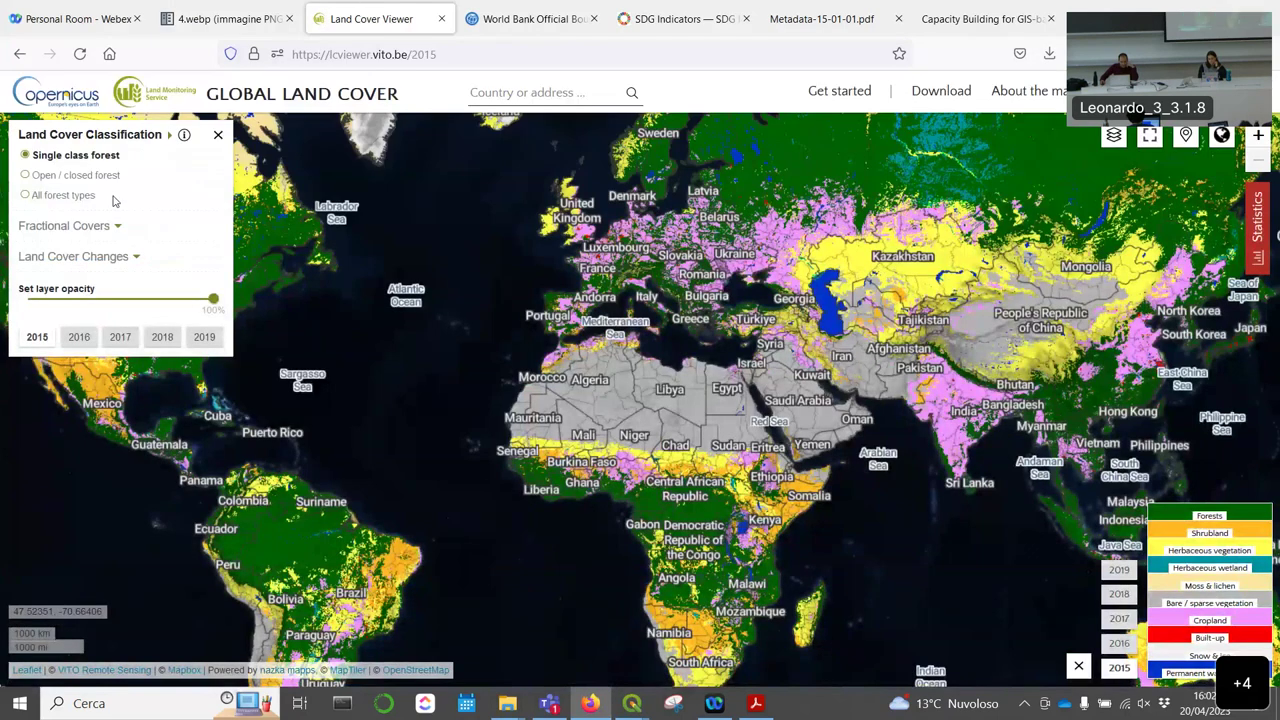
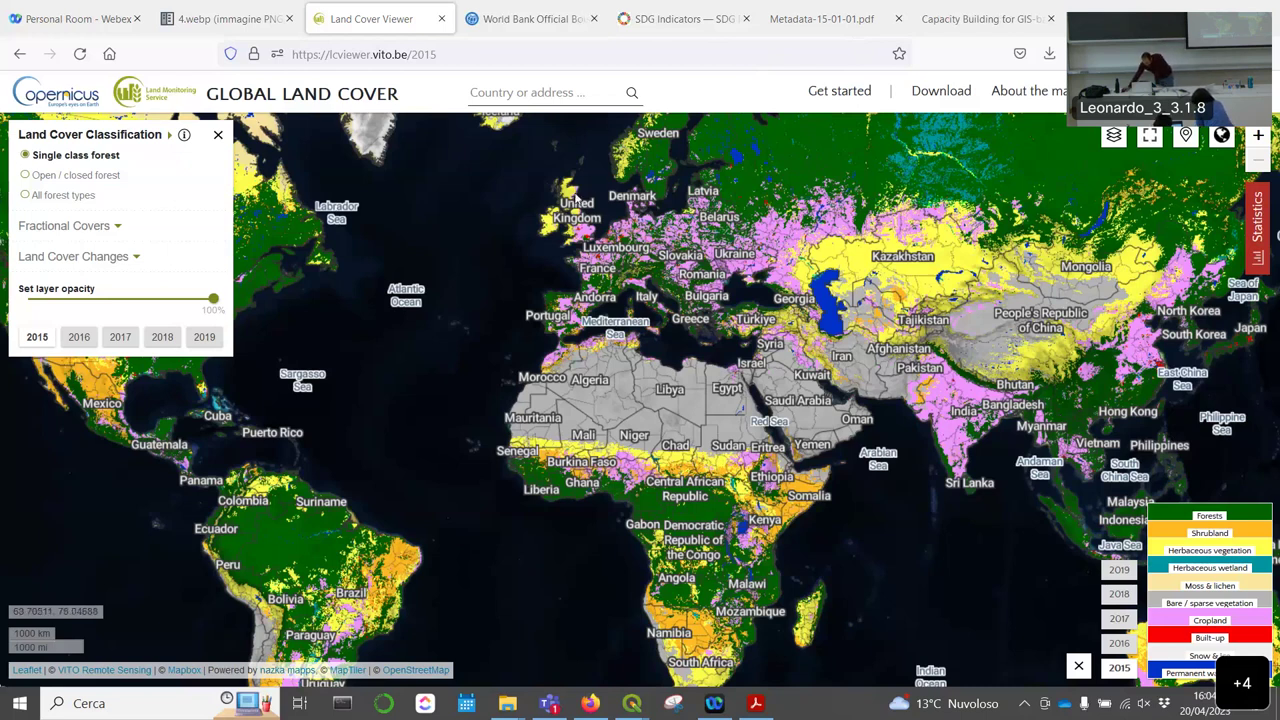
pyautogui.hotkey('ctrl', 'pageup')
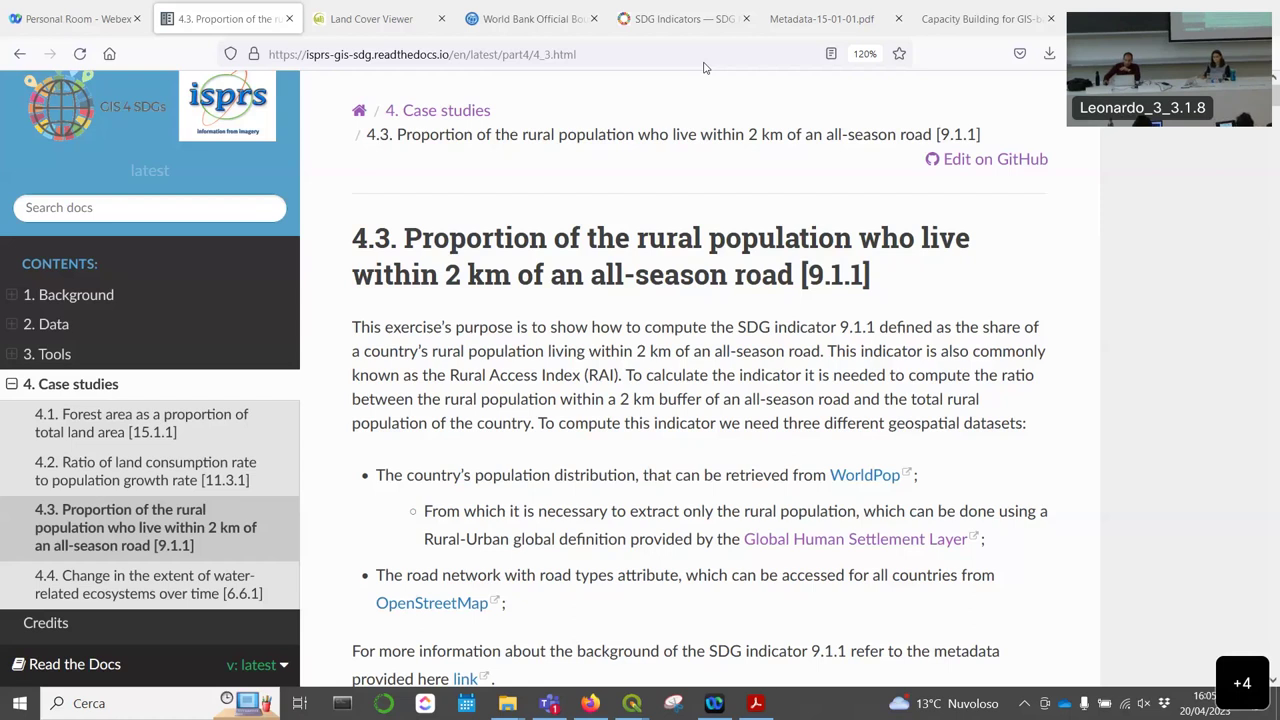
pyautogui.scroll(-1, 665, 205)
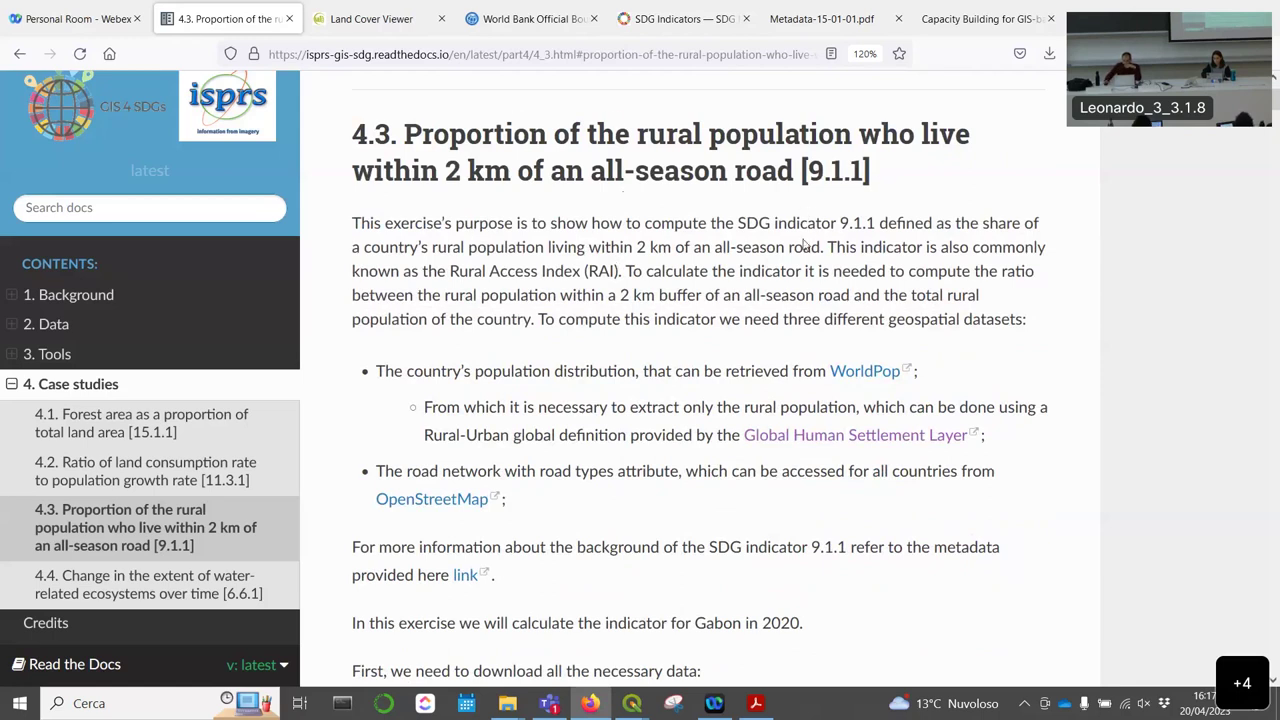
# Step: Open the tutorial's metadata link in a new tab and display the metadata PDF for Indicator 9.1.1
pyautogui.rightClick(466, 580)
pyautogui.click(504, 296)
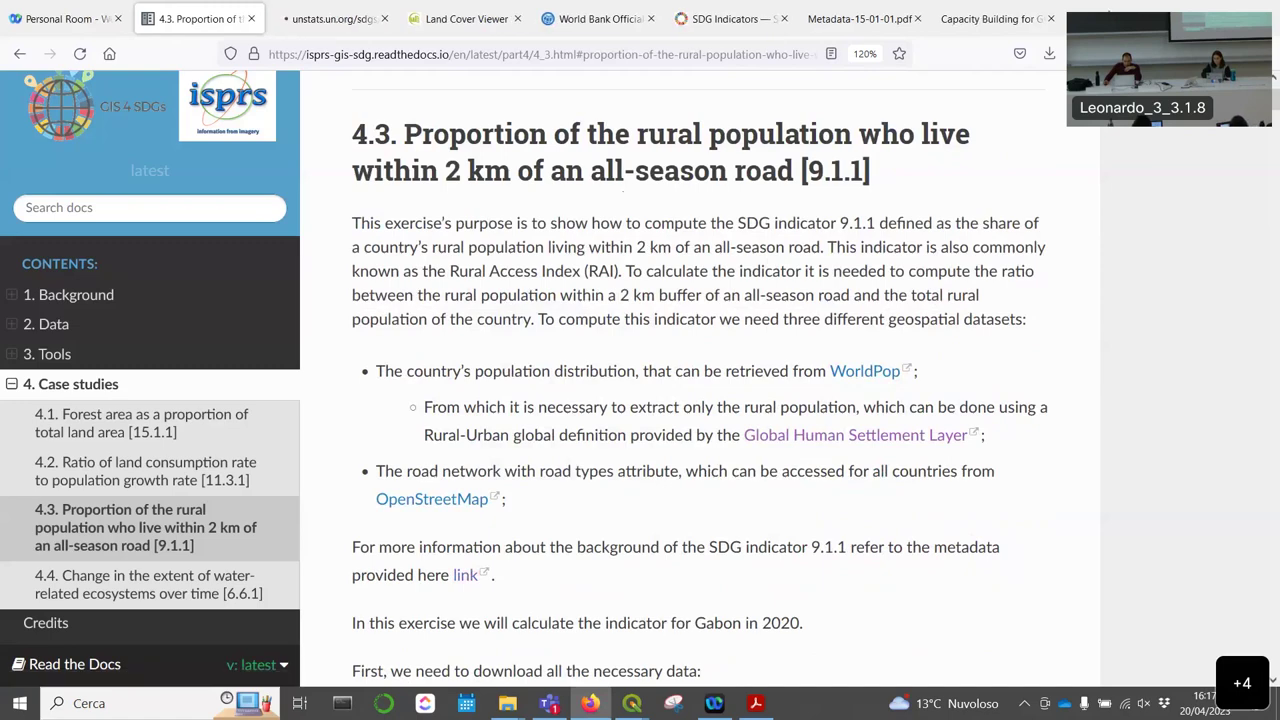
pyautogui.moveTo(310, 18); pyautogui.dragTo(485, 165)
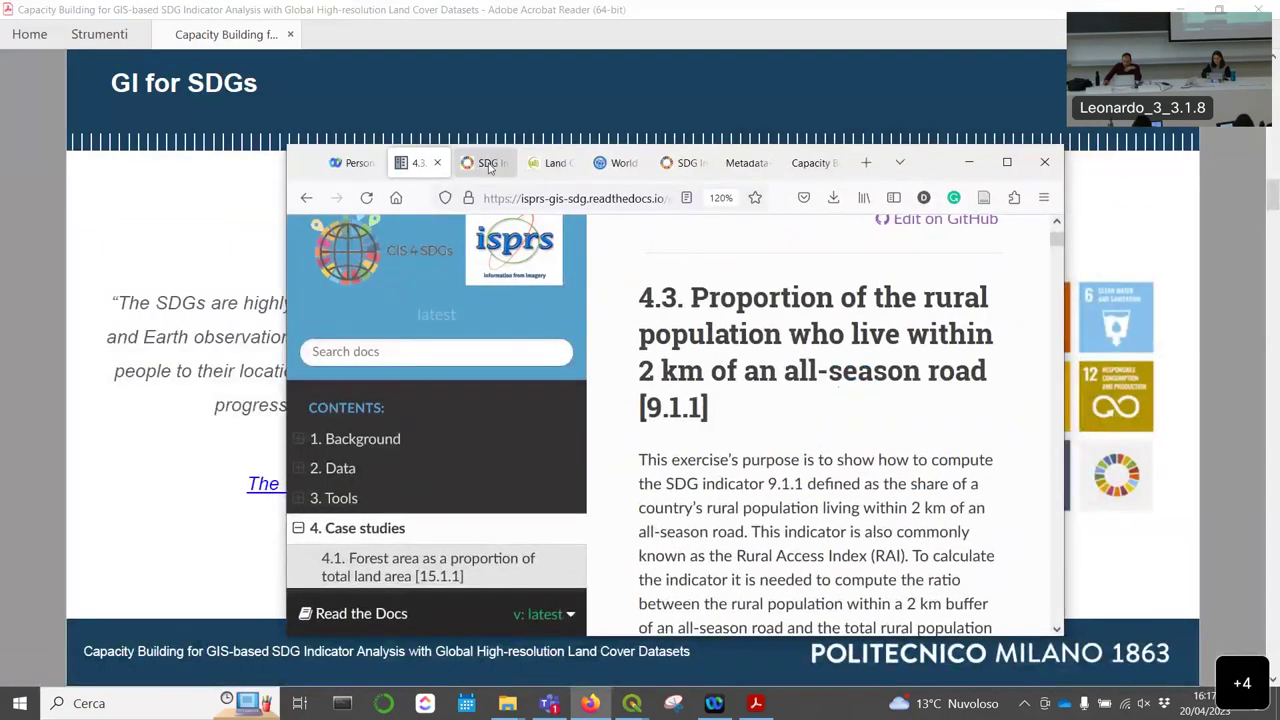
pyautogui.click(489, 165)
pyautogui.click(1007, 162)
pyautogui.scroll(-4, 730, 273)
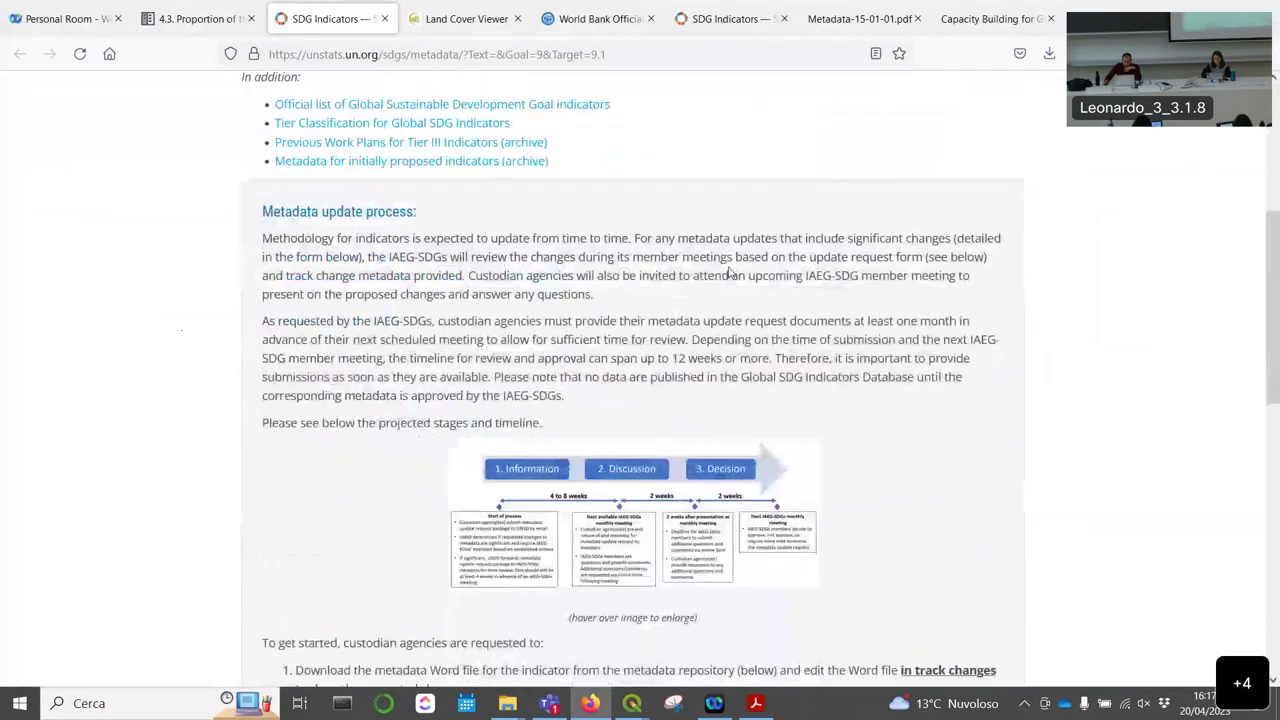
pyautogui.scroll(-7, 730, 273)
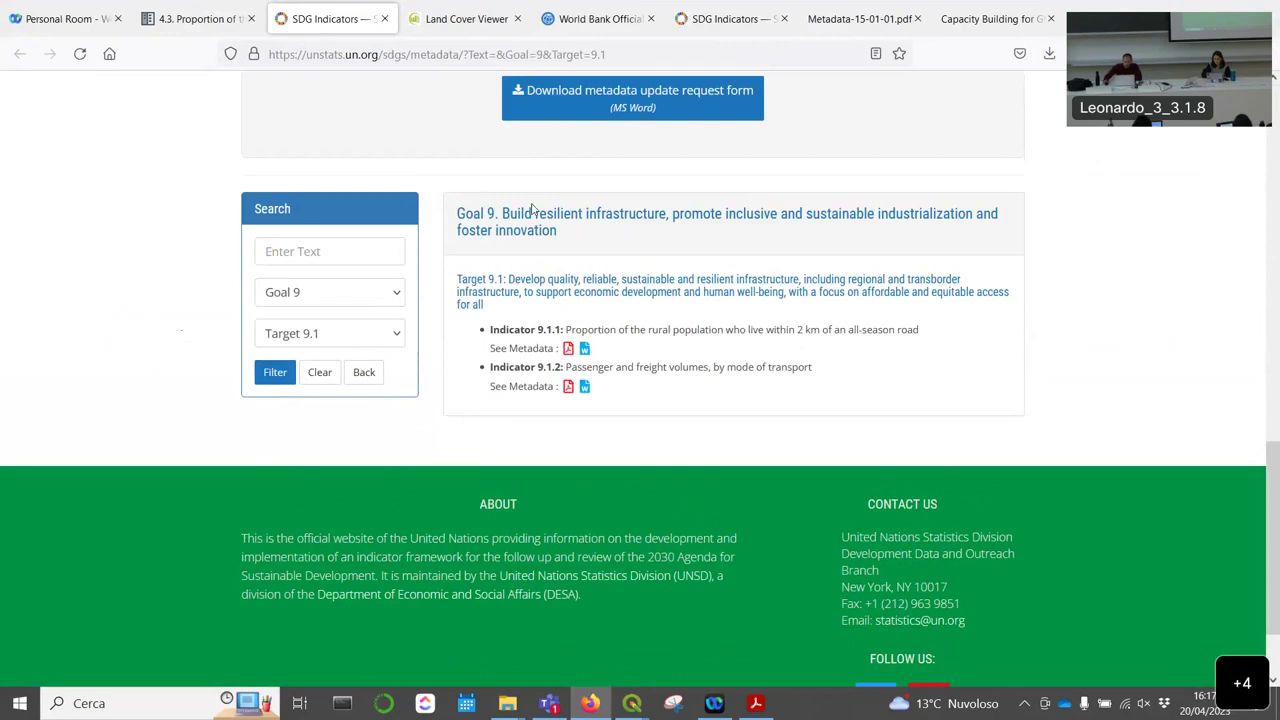
pyautogui.click(568, 348)
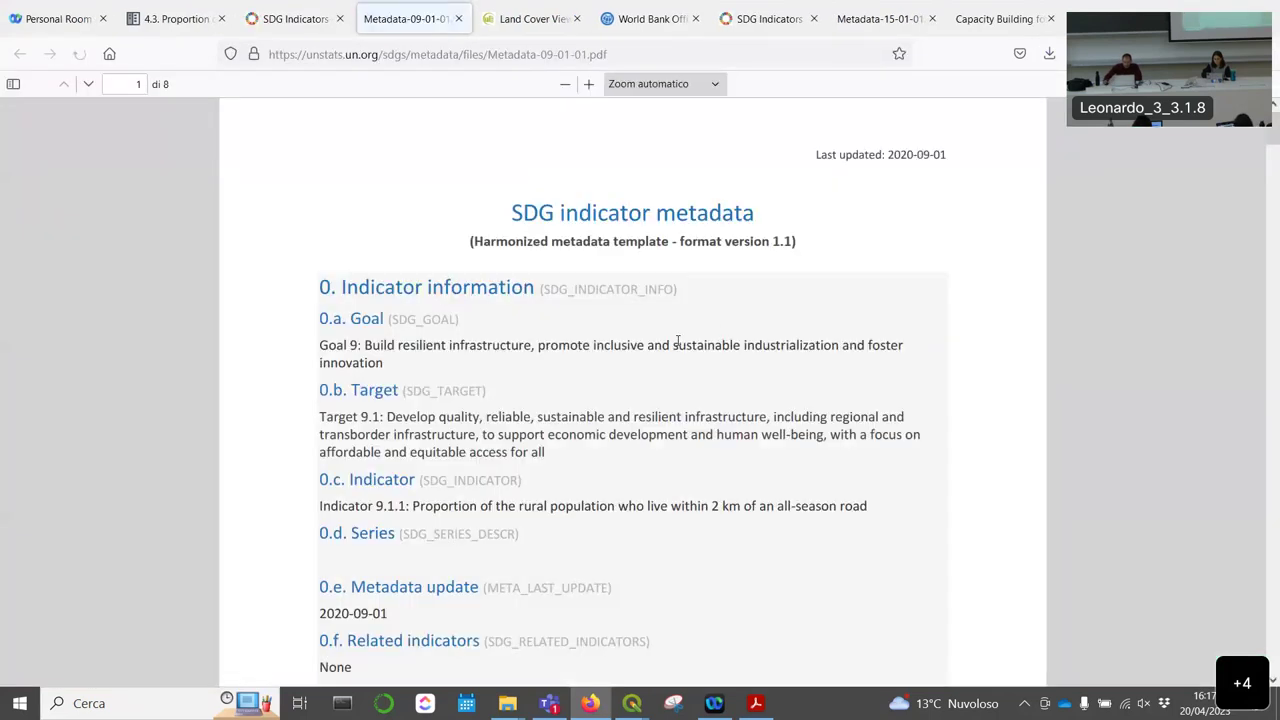
# Step: Read the definition and concepts of indicator 9.1.1 in the metadata PDF
pyautogui.scroll(-4, 725, 319)
pyautogui.scroll(-4, 725, 319)
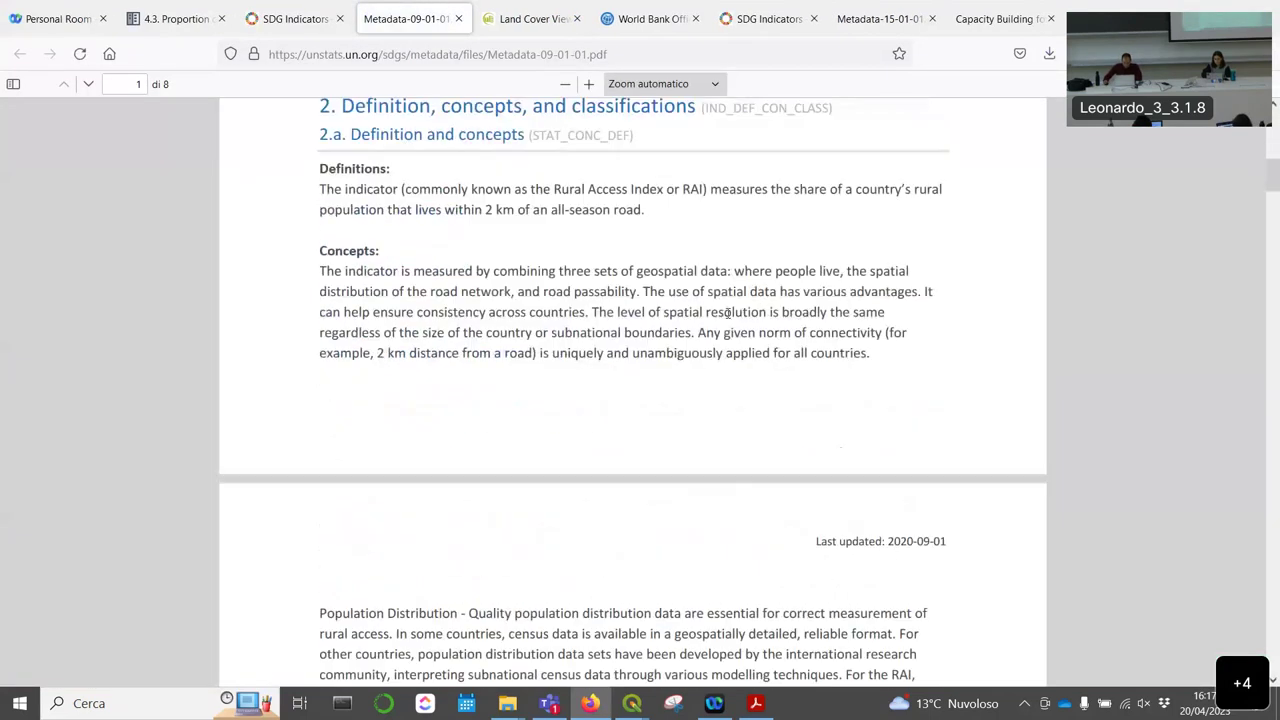
pyautogui.scroll(-4, 725, 319)
pyautogui.scroll(-2, 727, 318)
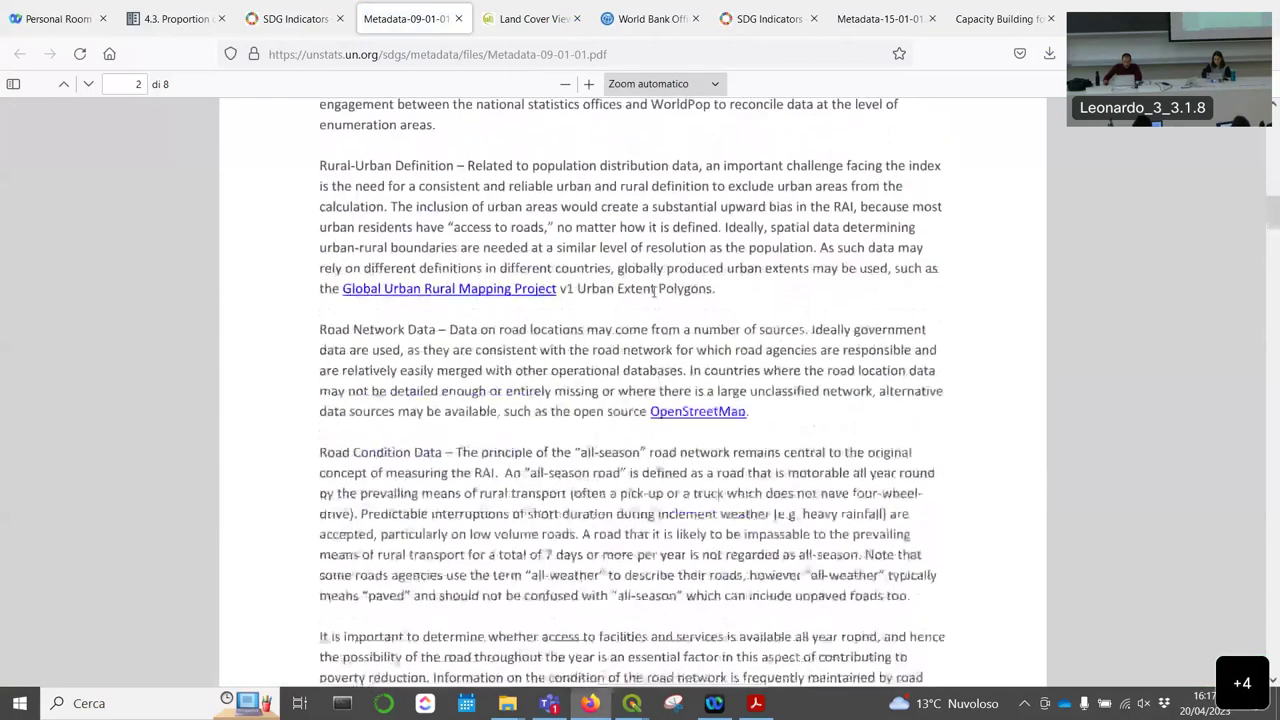
pyautogui.scroll(2, 818, 274)
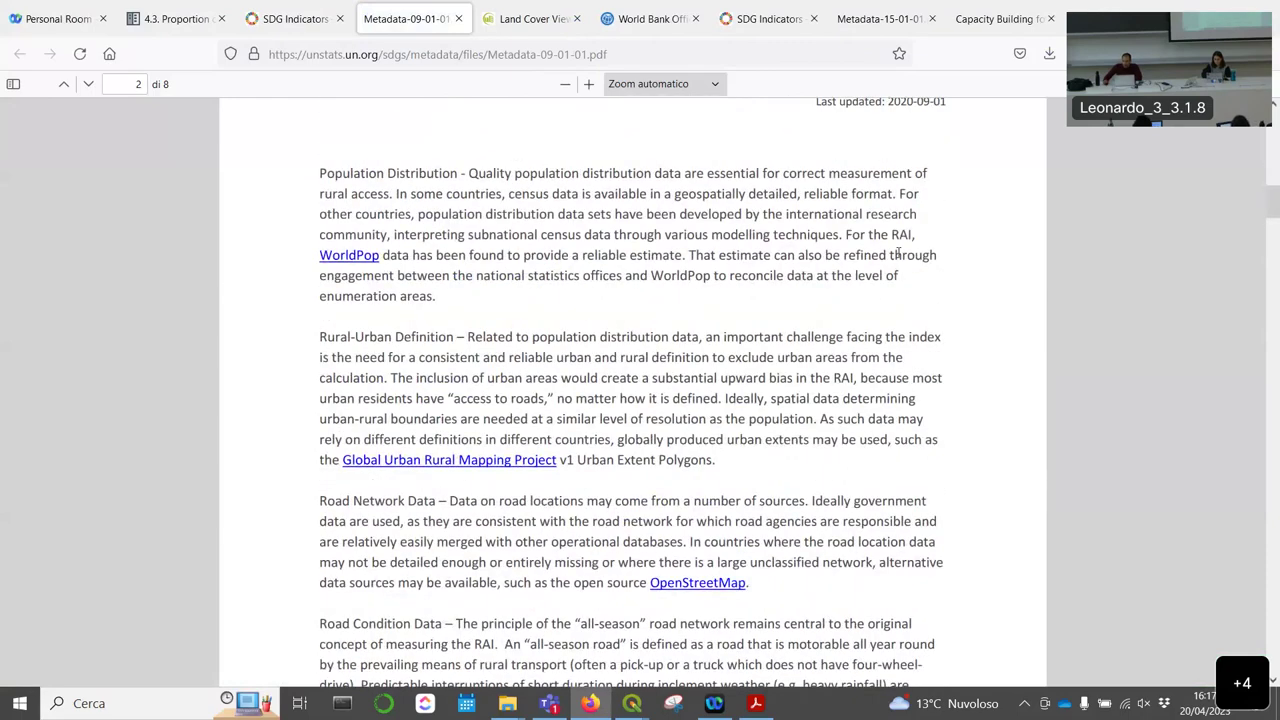
pyautogui.scroll(5, 890, 255)
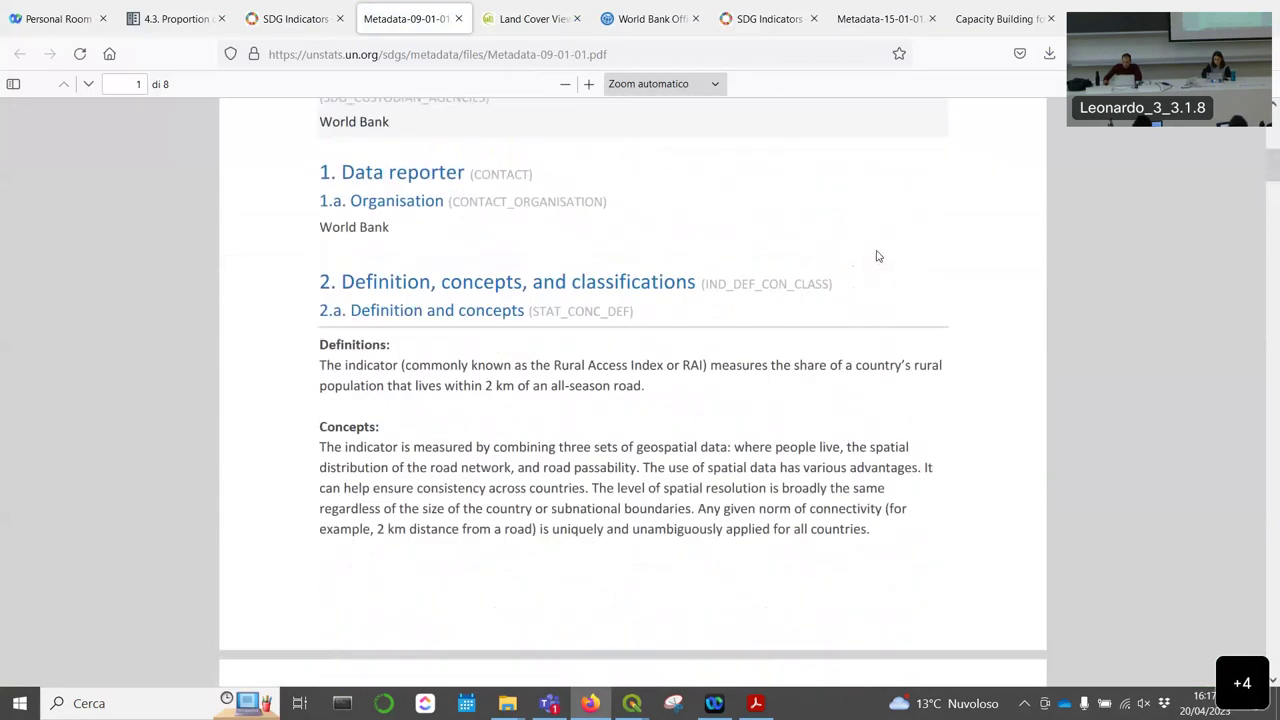
pyautogui.scroll(-5, 863, 251)
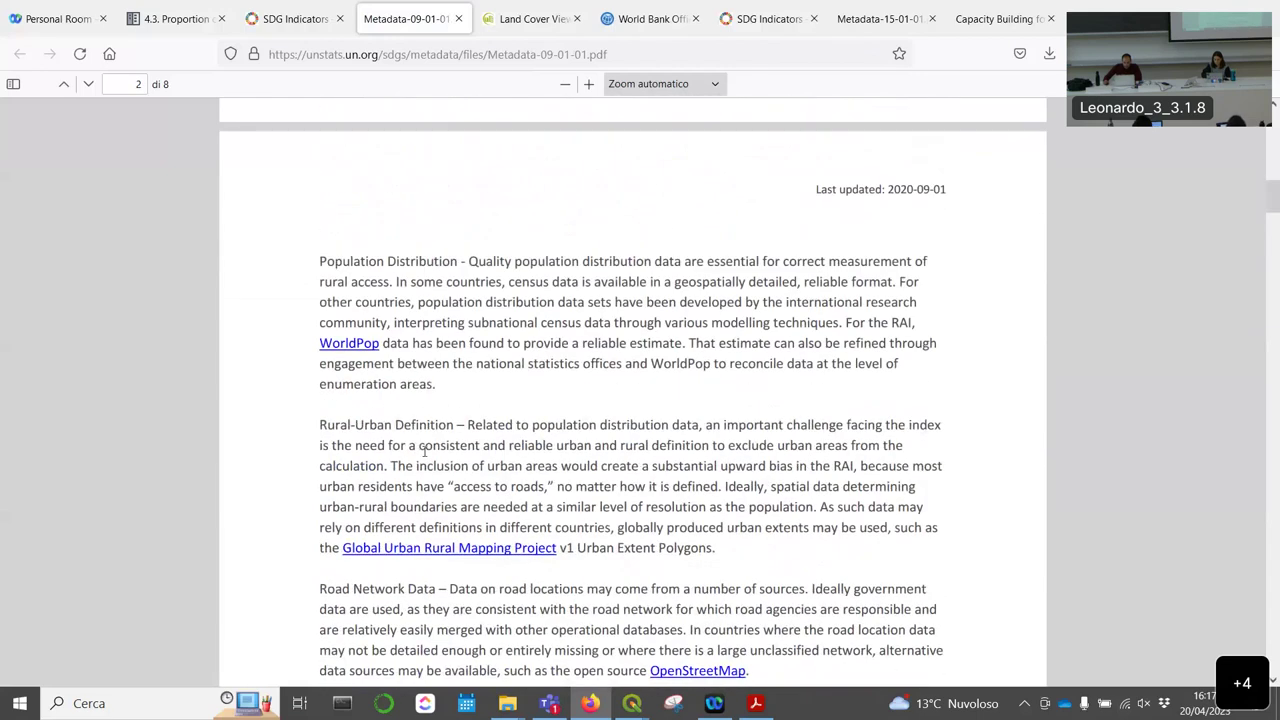
# Step: Examine the metadata's requirements for population distribution, rural-urban definition, road network and road condition data
pyautogui.moveTo(436, 390); pyautogui.dragTo(435, 391)
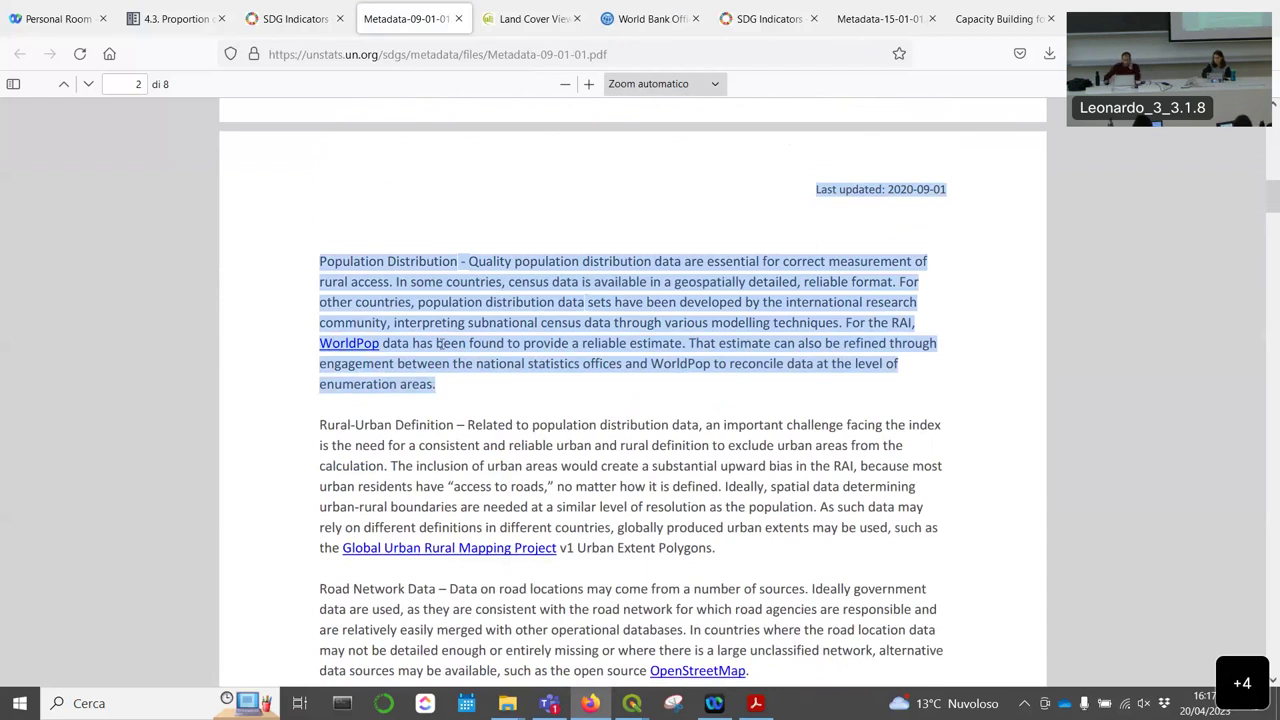
pyautogui.scroll(-3, 497, 380)
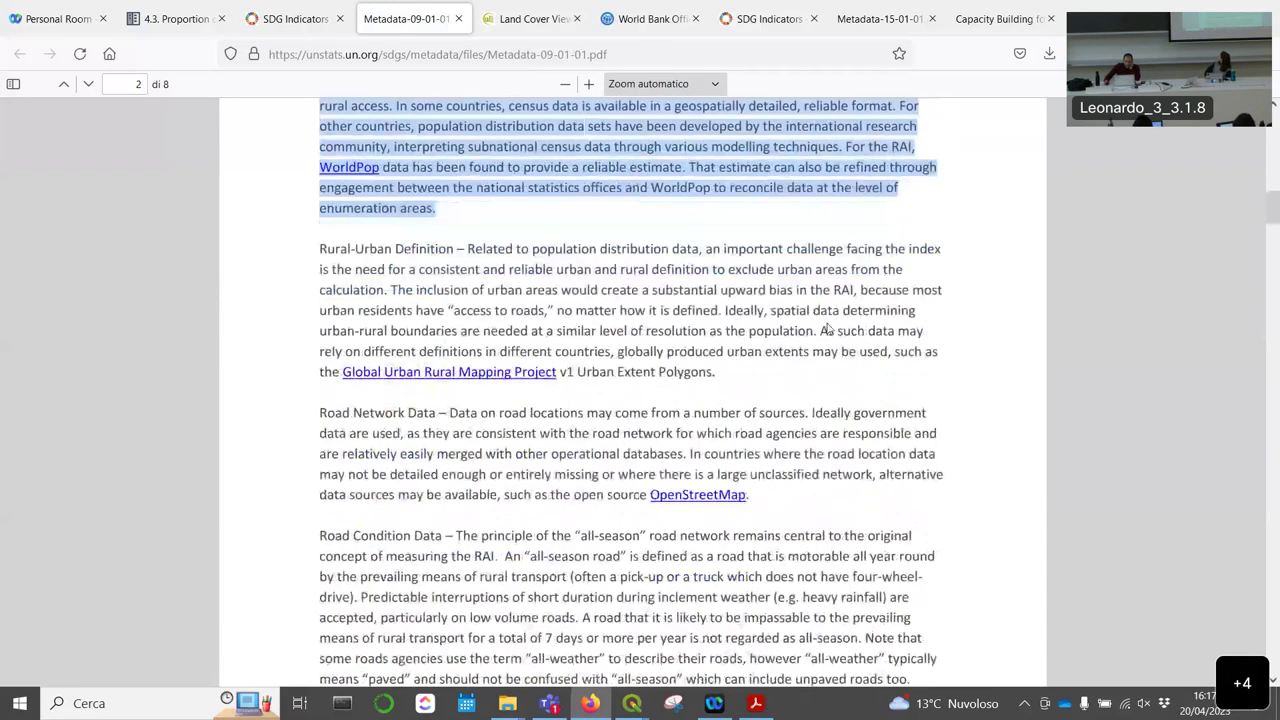
pyautogui.click(547, 223)
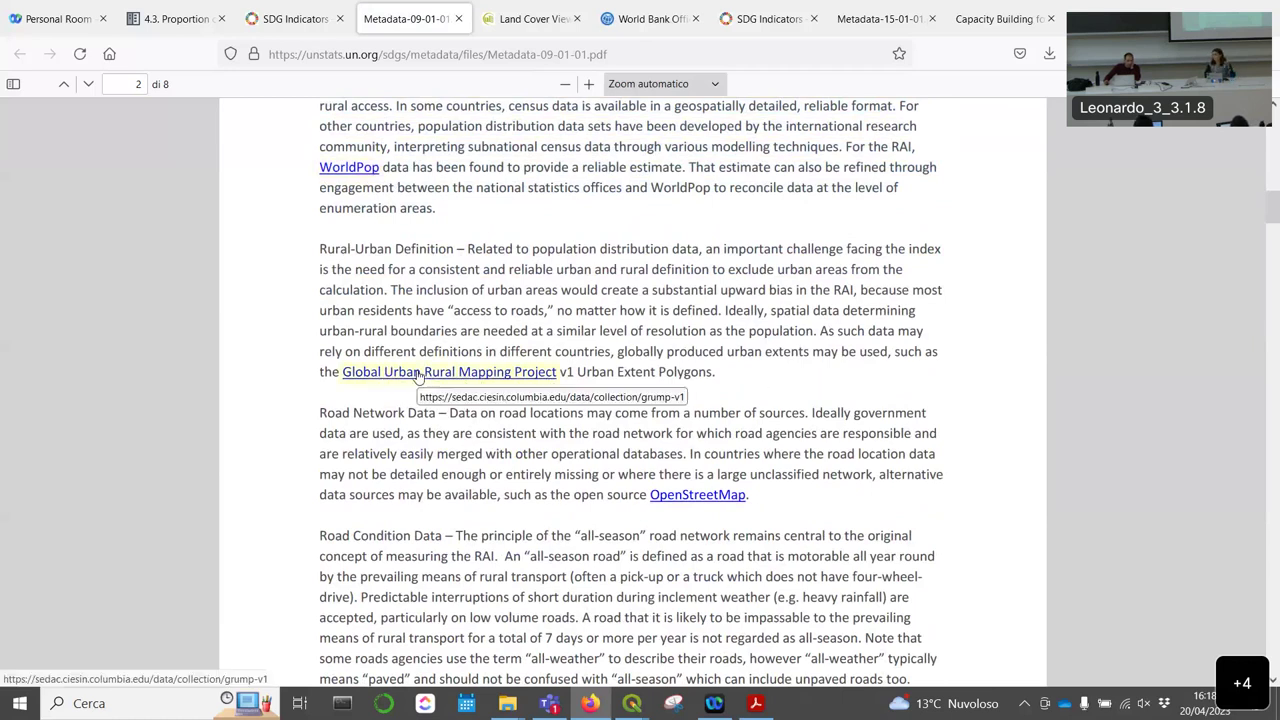
pyautogui.scroll(-2, 686, 287)
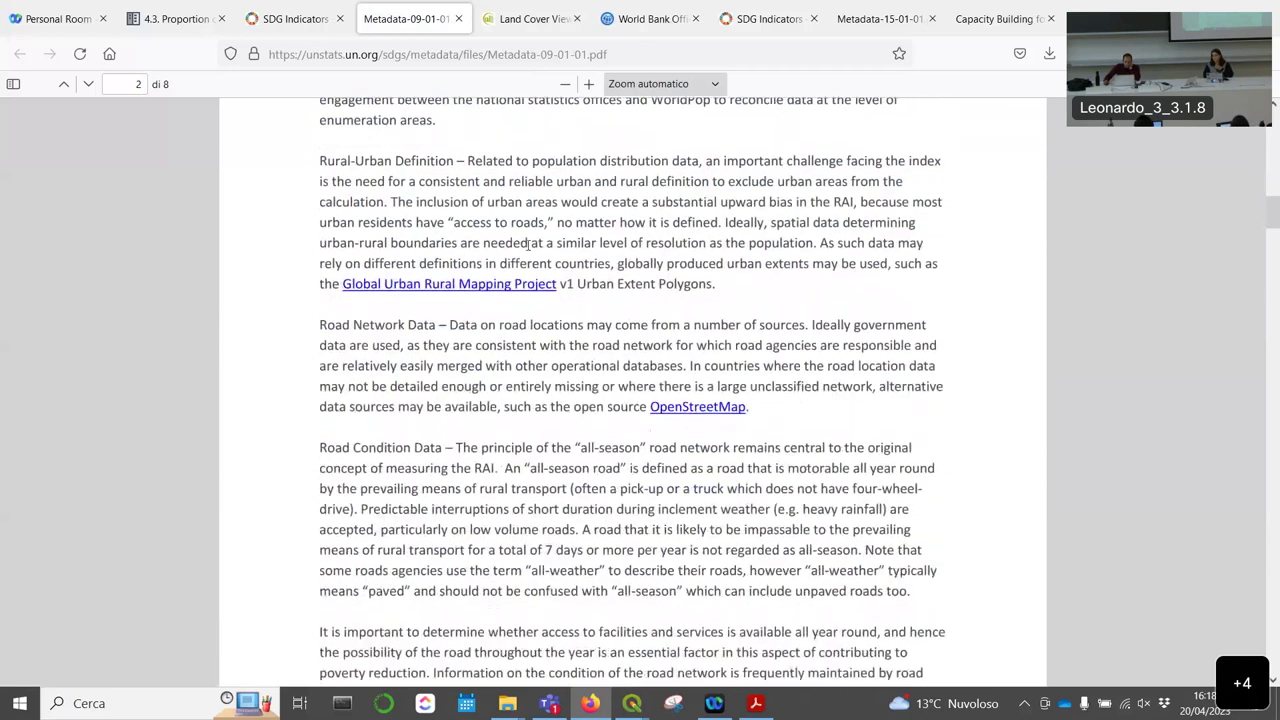
pyautogui.tripleClick(697, 285)
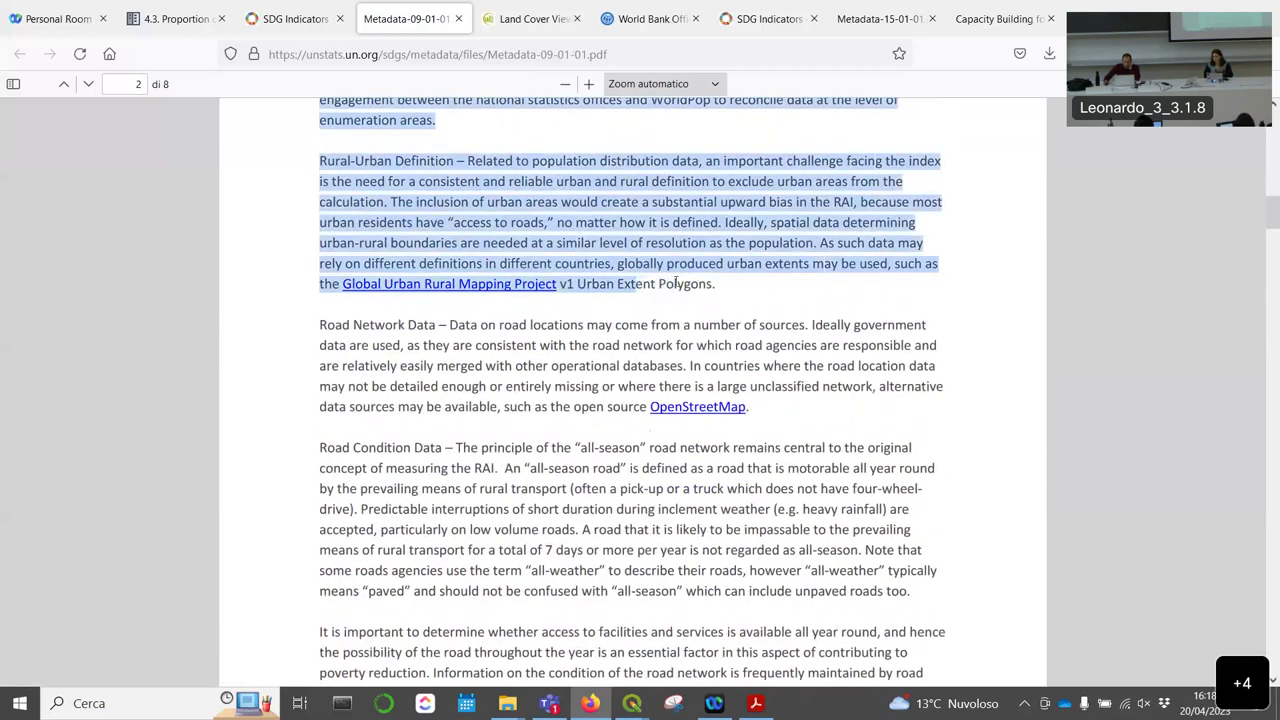
pyautogui.click(727, 283)
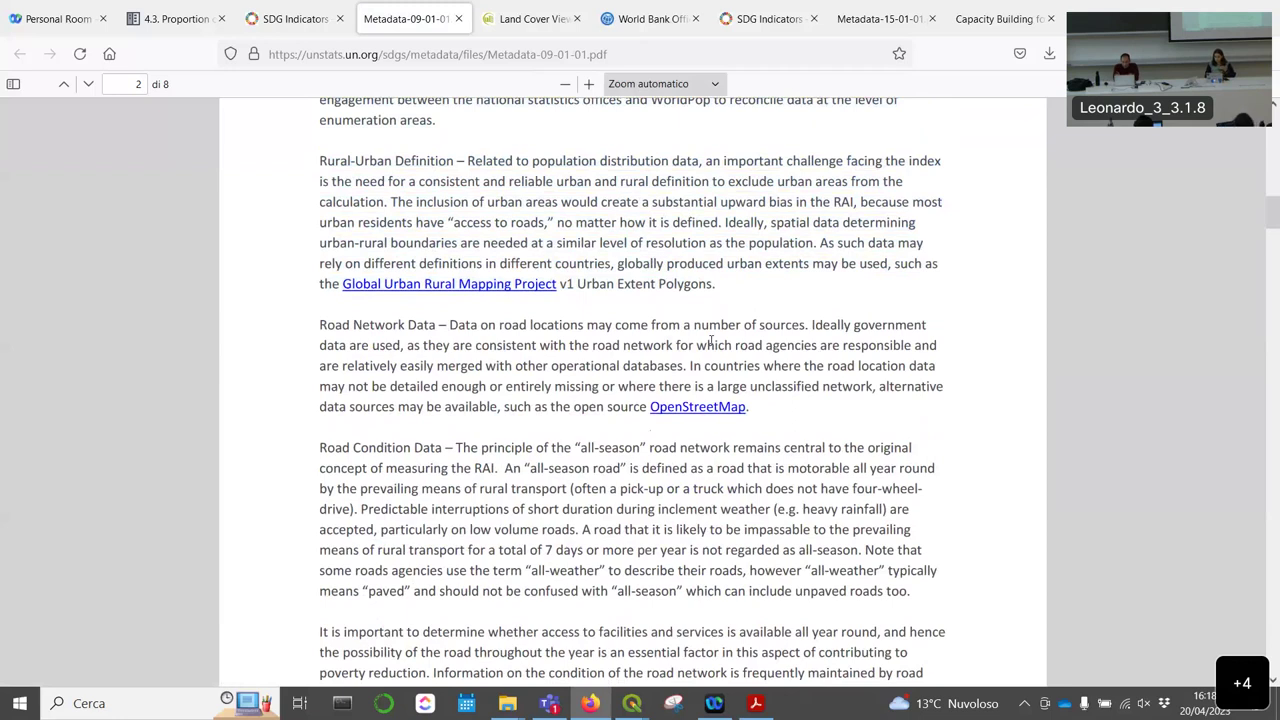
pyautogui.scroll(-2, 709, 347)
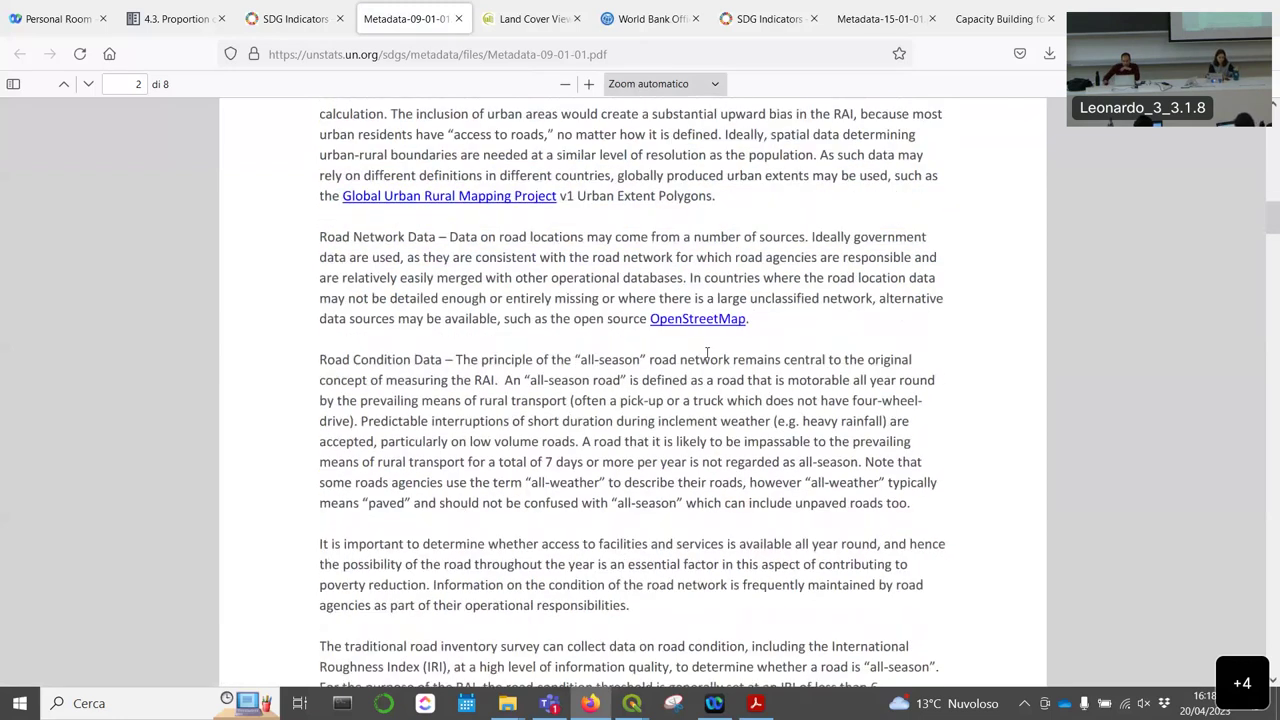
pyautogui.scroll(4, 683, 352)
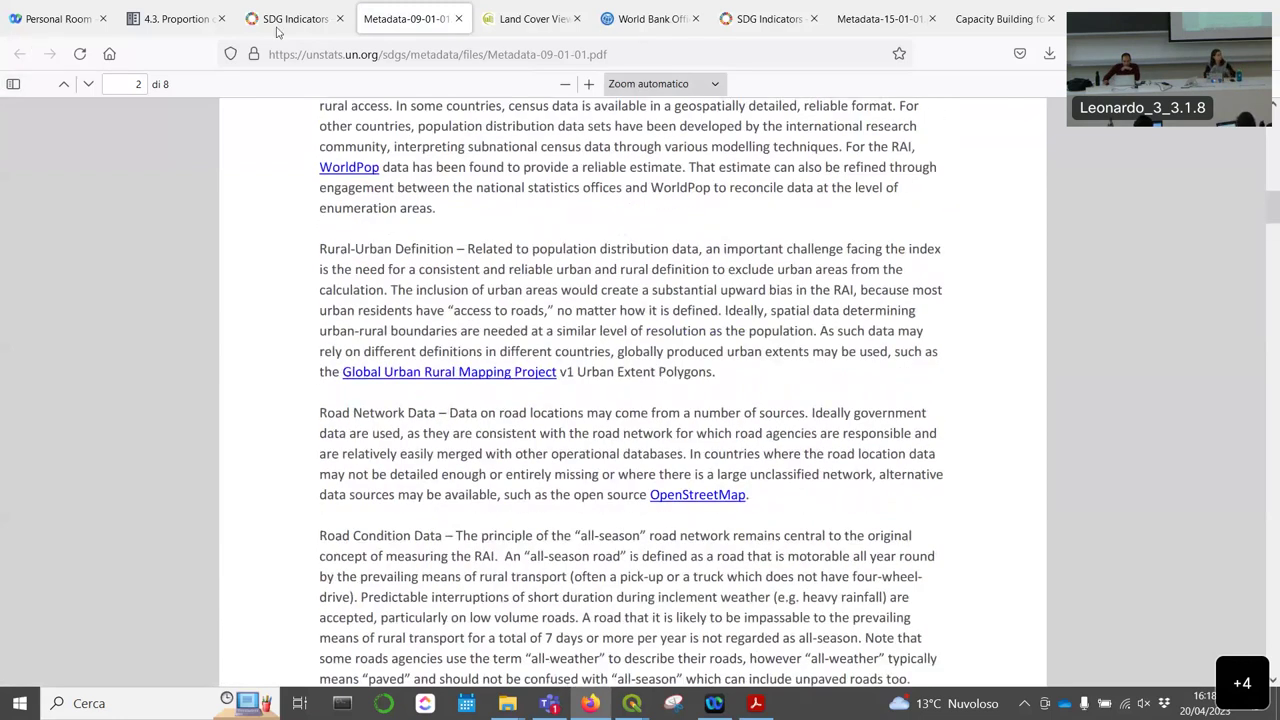
# Step: Return to tutorial section 4.3 and review the download instructions for Gabon's population raster, Urban Centre Database and OSM road data
pyautogui.click(178, 22)
pyautogui.scroll(-2, 621, 269)
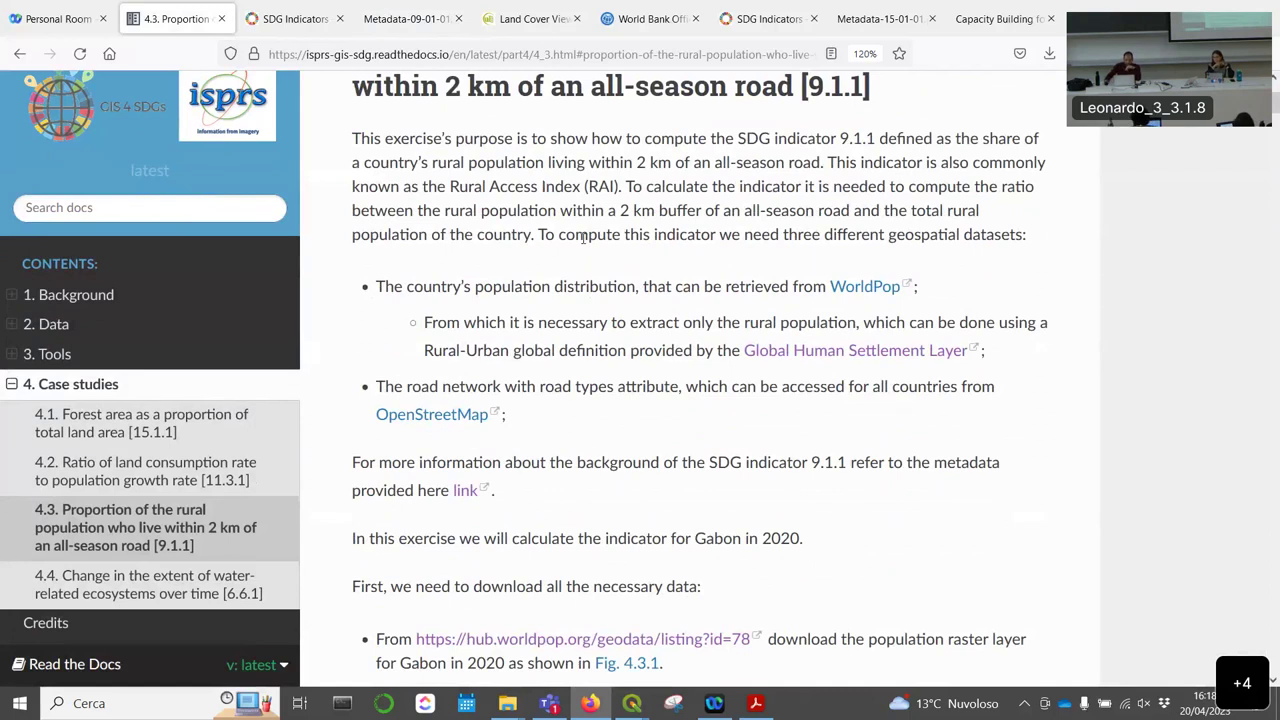
pyautogui.scroll(-5, 600, 245)
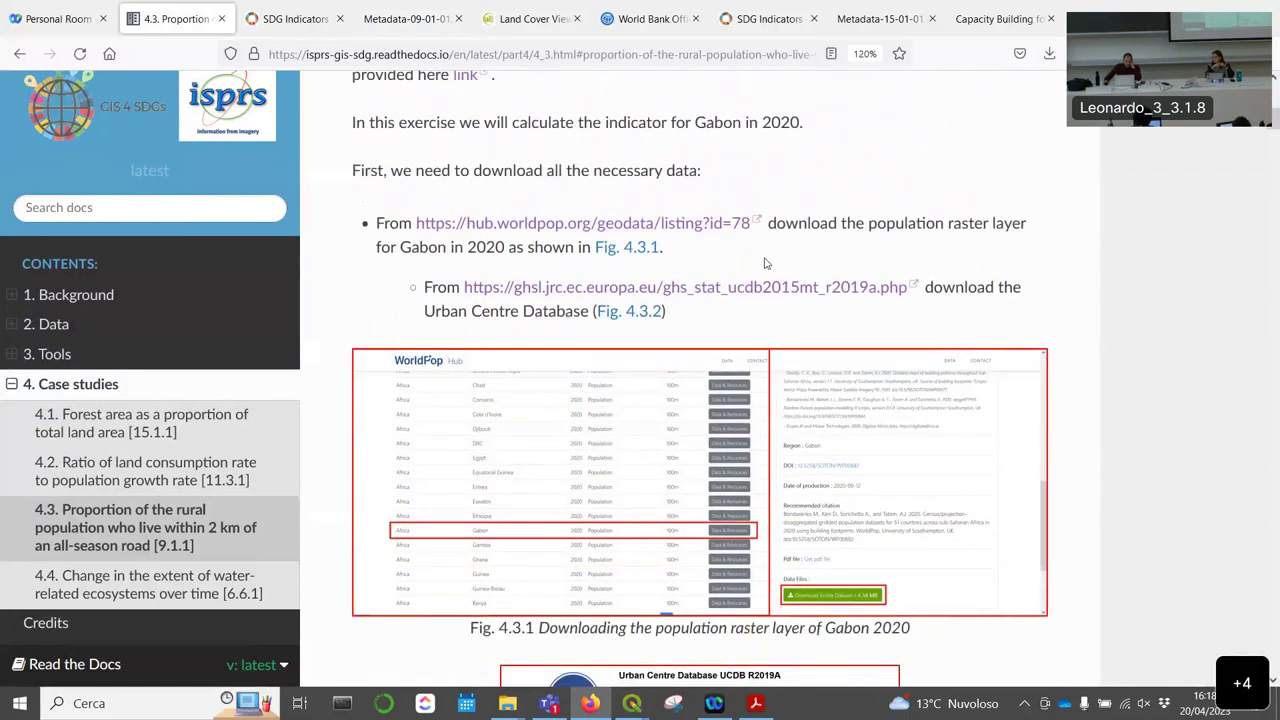
pyautogui.scroll(-2, 758, 250)
pyautogui.scroll(1, 758, 248)
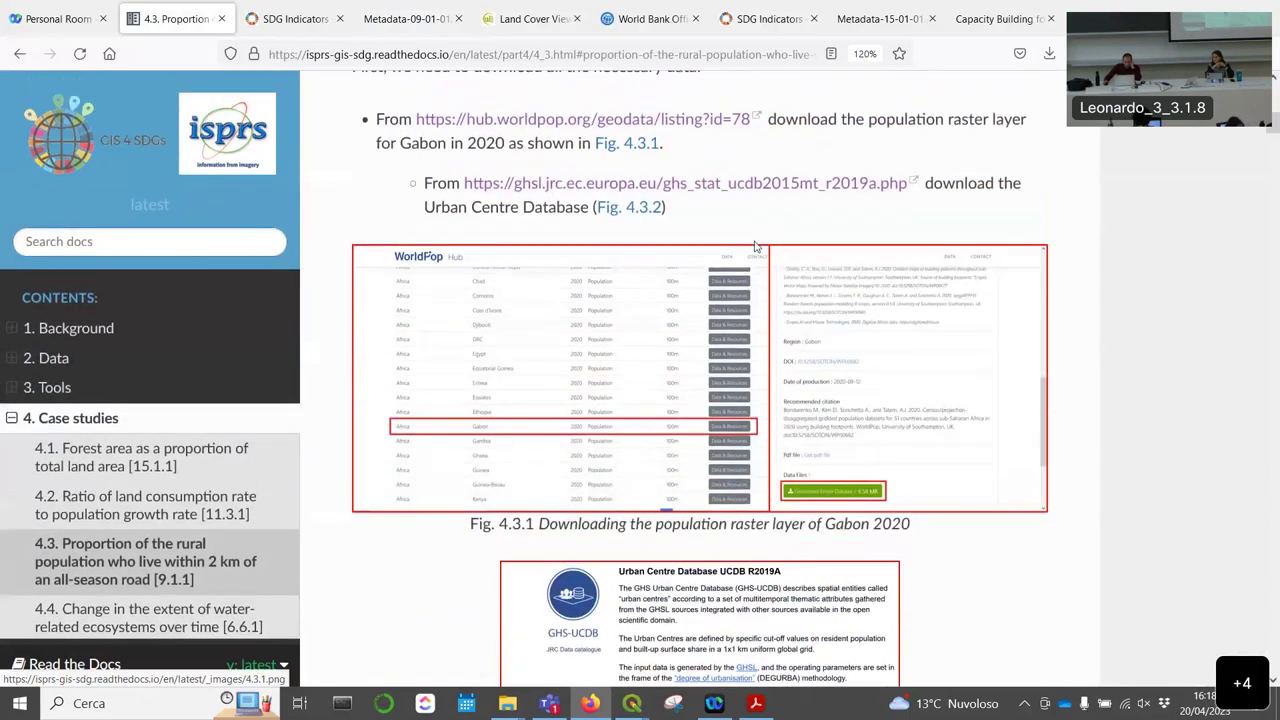
pyautogui.scroll(-4, 745, 247)
pyautogui.scroll(1, 742, 247)
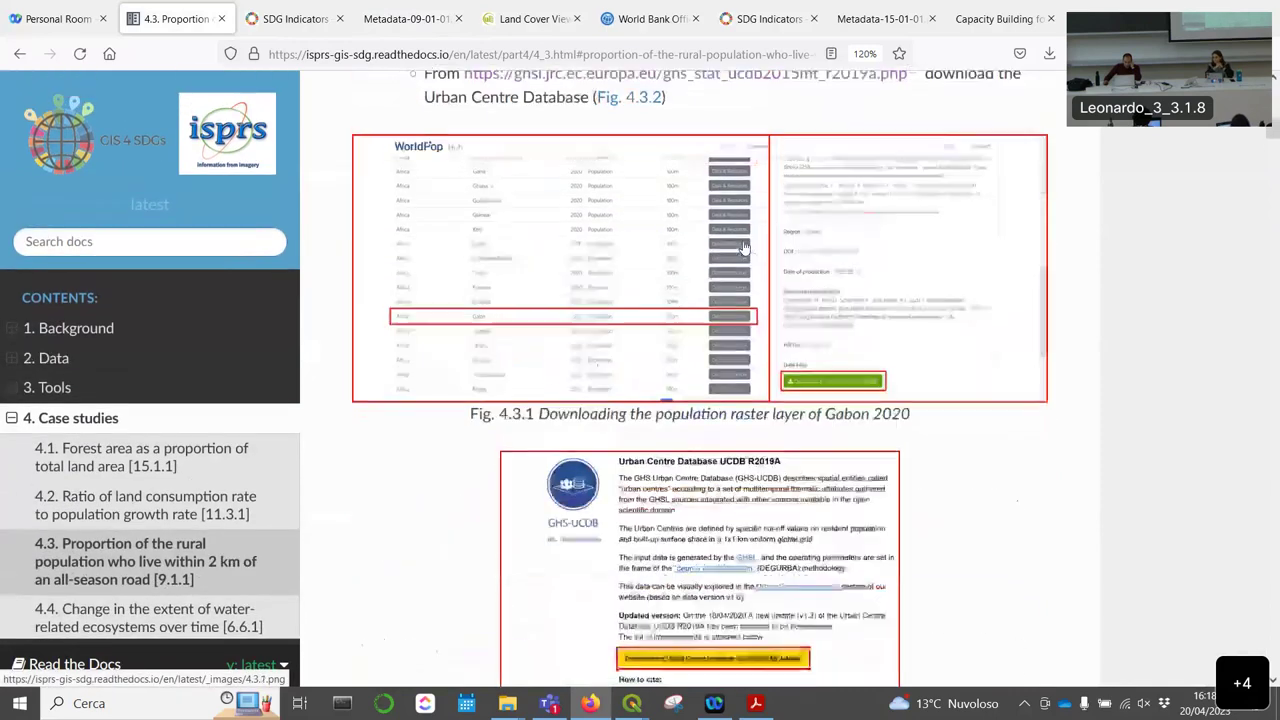
pyautogui.scroll(-4, 740, 245)
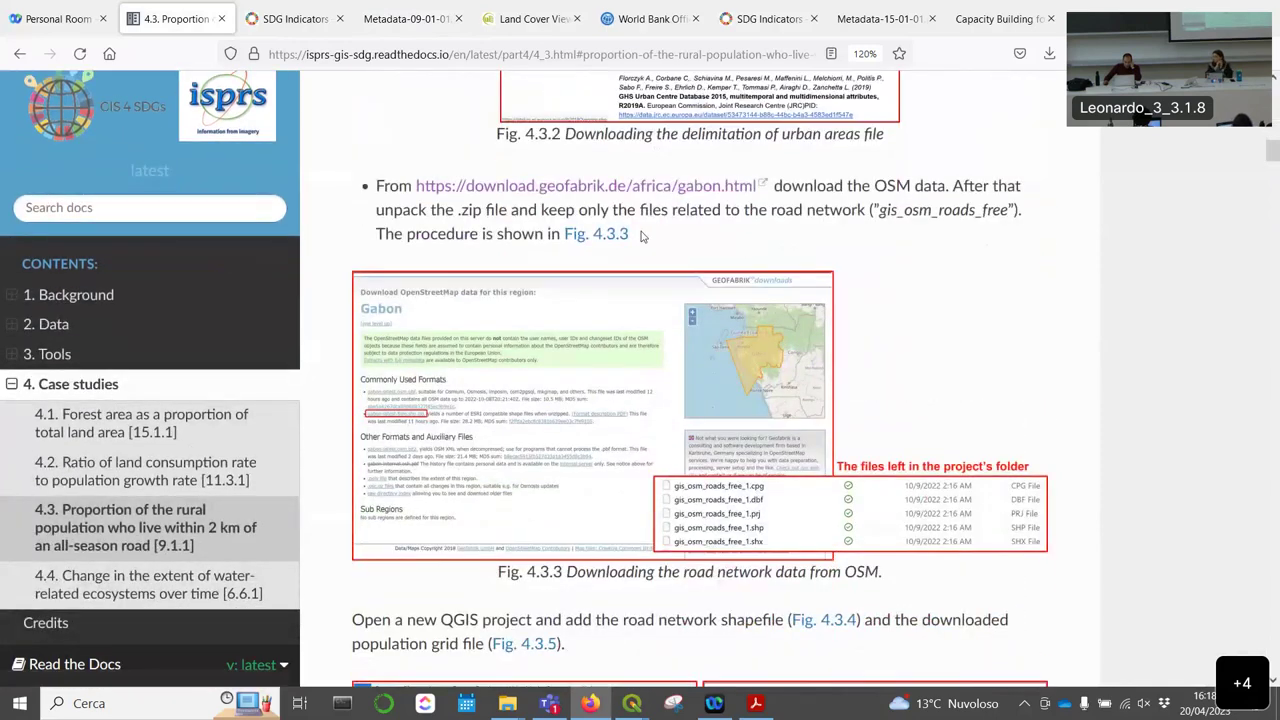
# Step: Review the tutorial's figures on downloading Gabon's WorldPop population raster, the Urban Centre Database and the Geofabrik road files
pyautogui.scroll(6, 700, 230)
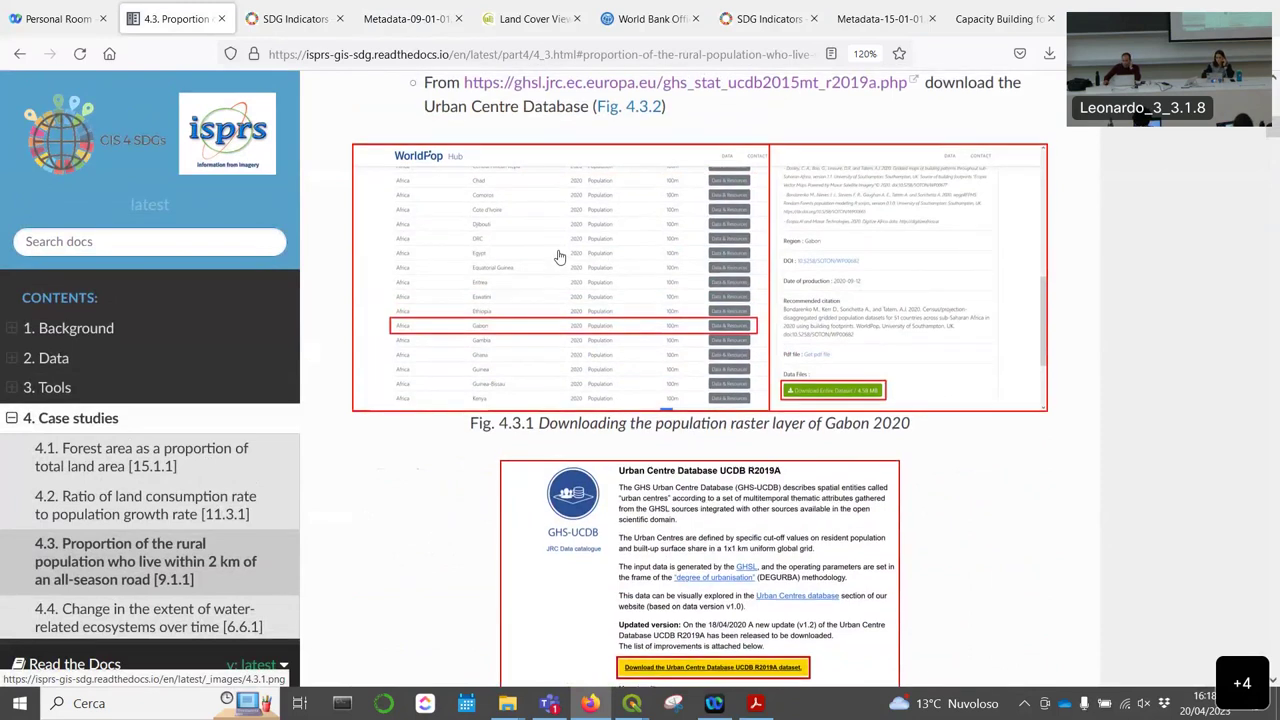
pyautogui.scroll(3, 560, 325)
pyautogui.moveTo(695, 226); pyautogui.dragTo(830, 231)
pyautogui.scroll(-2, 600, 330)
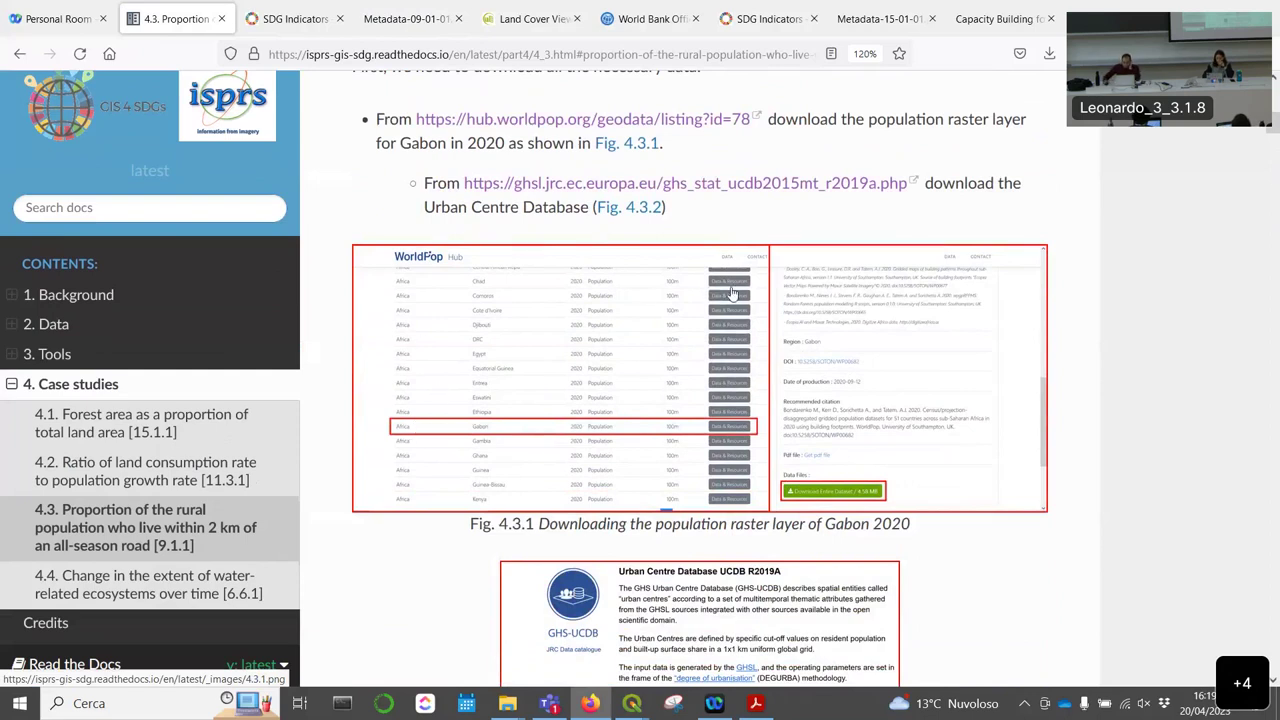
pyautogui.scroll(-1, 650, 290)
pyautogui.scroll(-2, 690, 296)
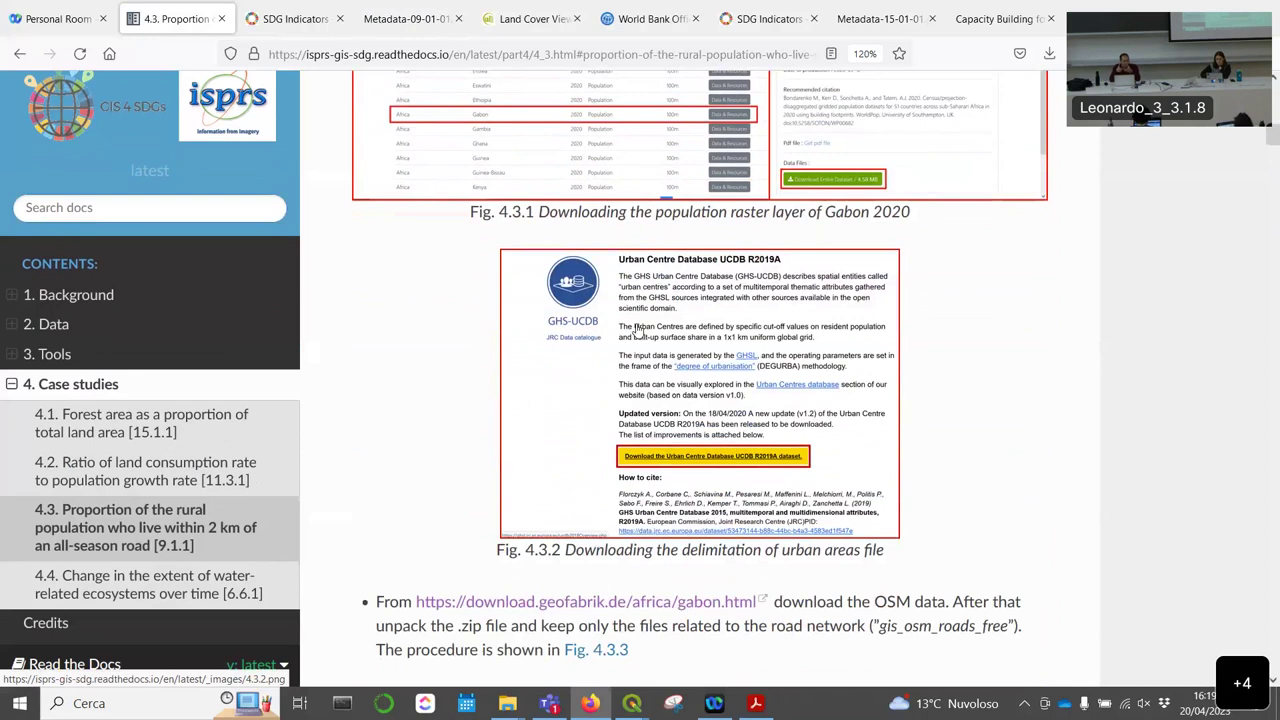
pyautogui.scroll(-5, 695, 333)
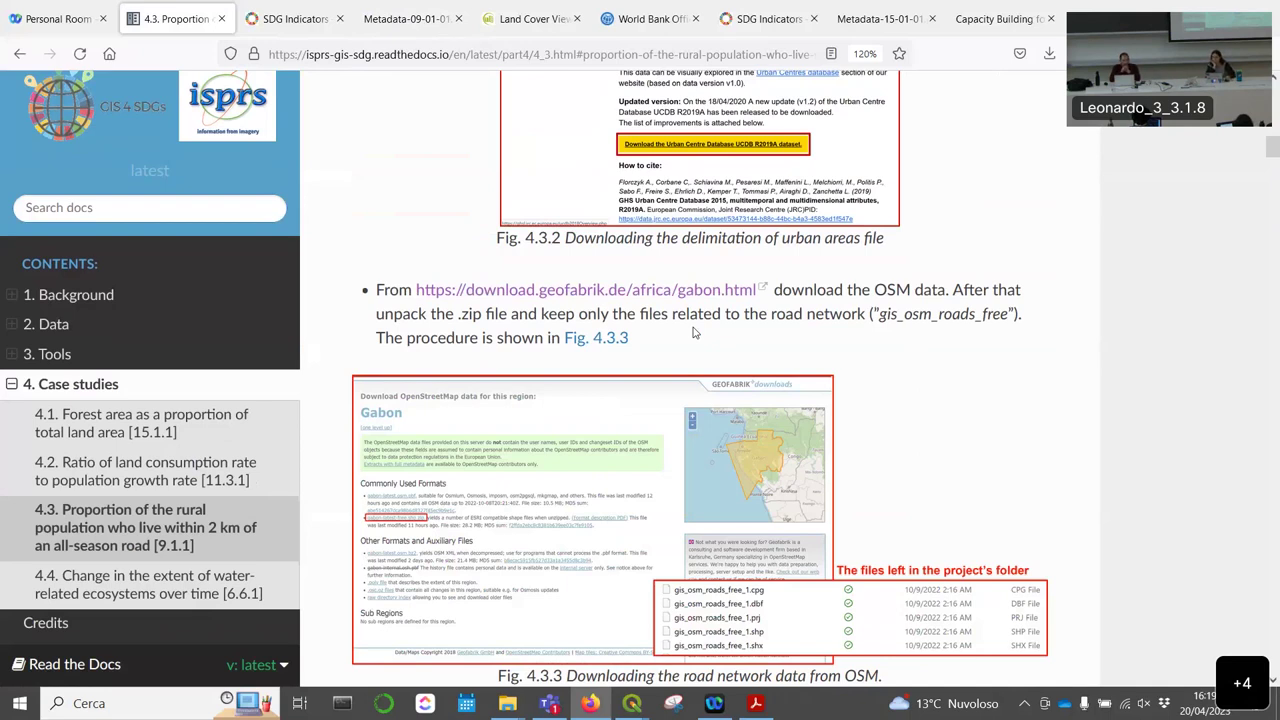
pyautogui.scroll(-1, 700, 320)
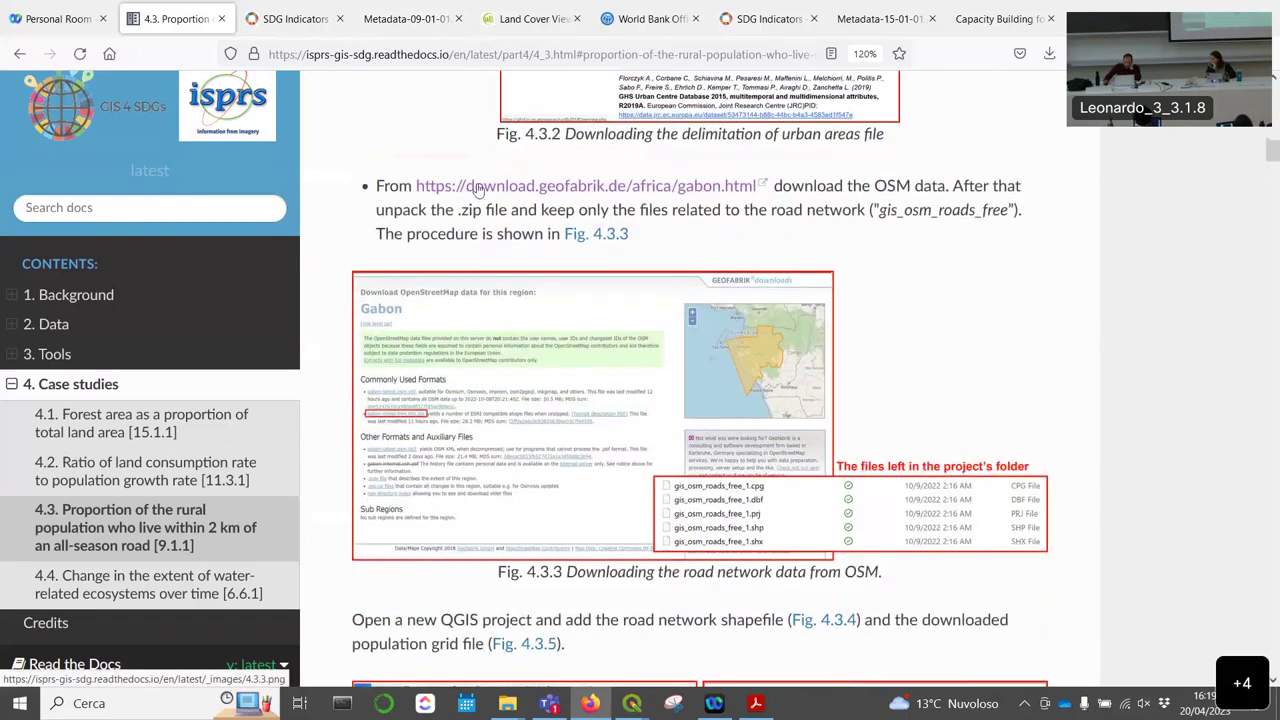
pyautogui.scroll(-2, 749, 243)
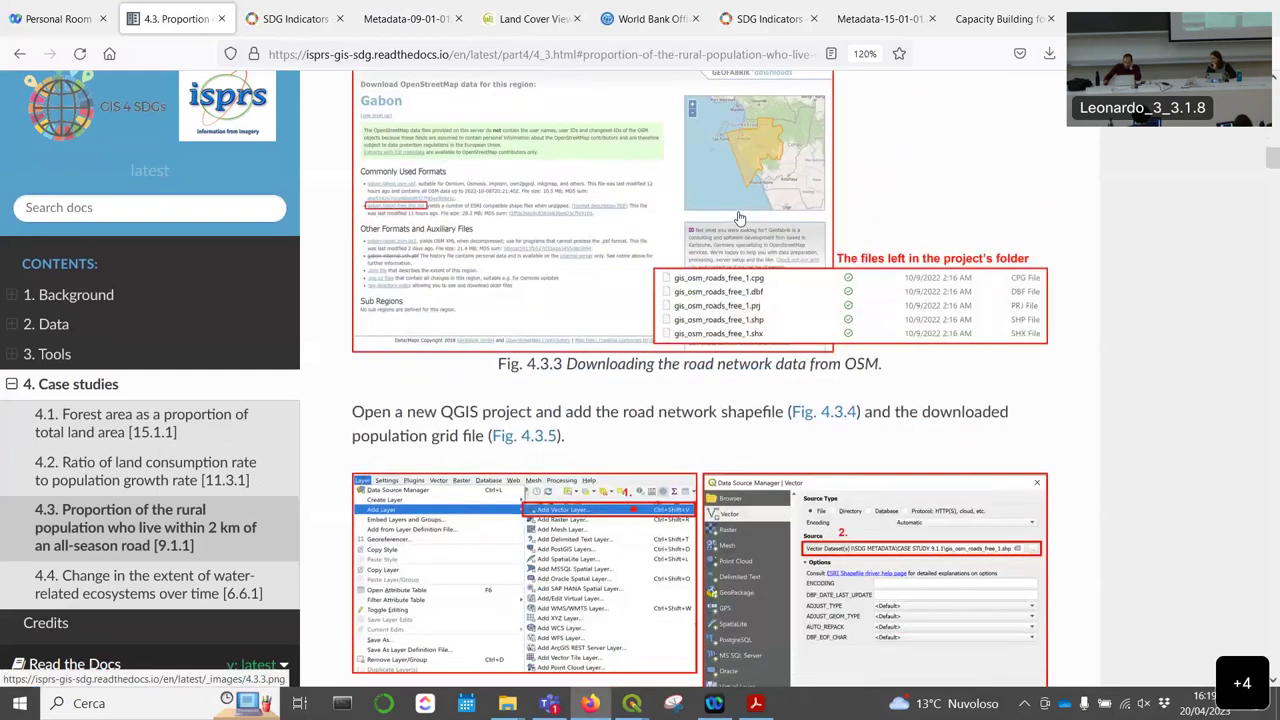
pyautogui.scroll(-1, 745, 220)
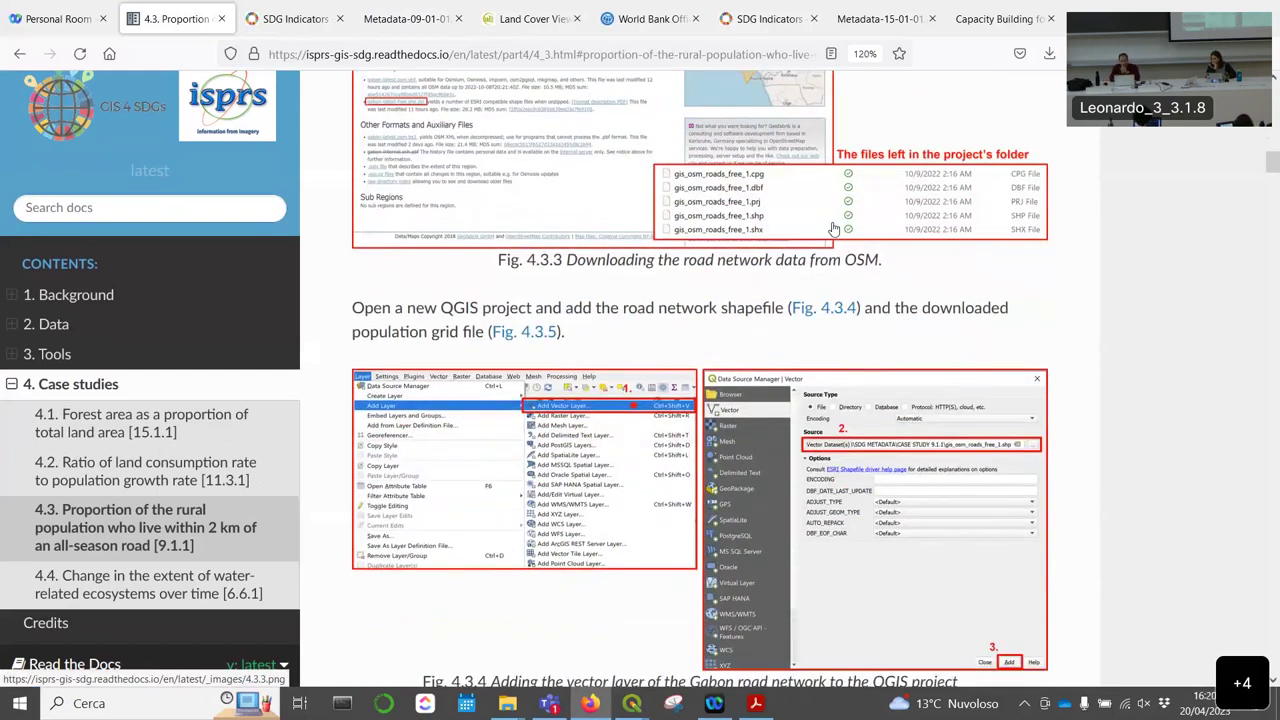
# Step: Read through the tutorial's procedure for adding the layers, extracting Gabon's major roads and buffering them by 2 km
pyautogui.scroll(-8, 833, 229)
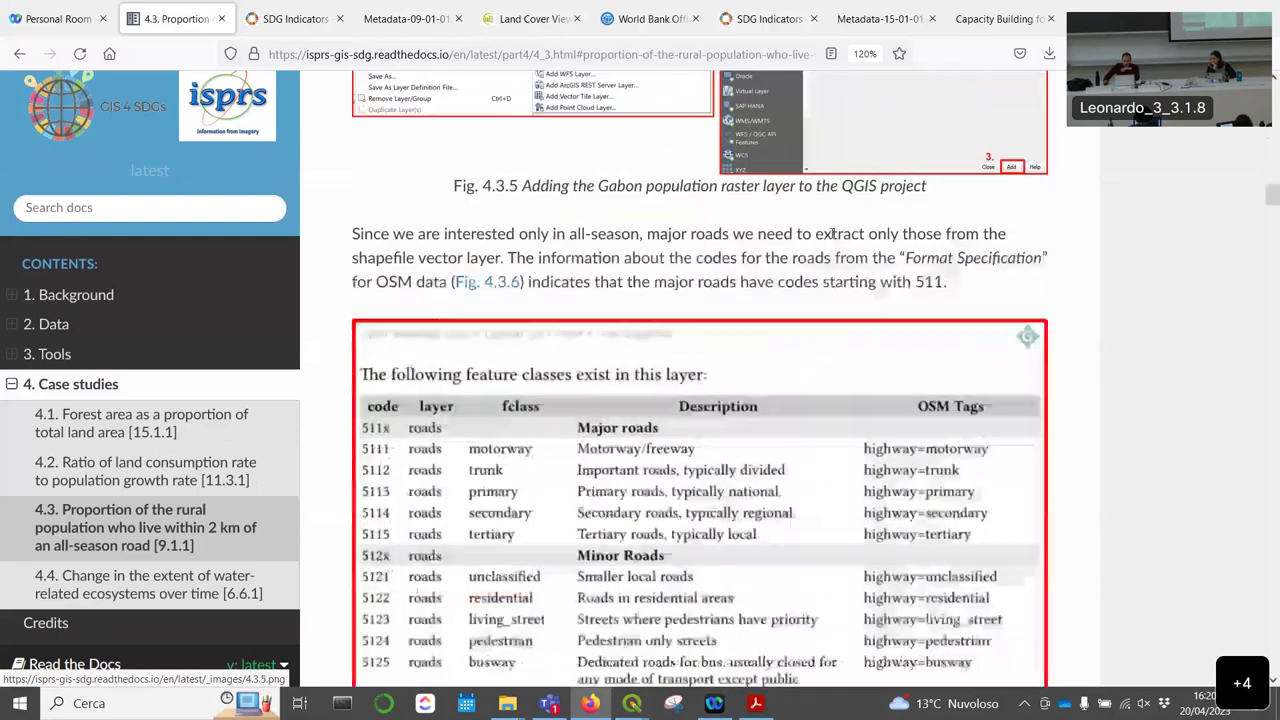
pyautogui.scroll(-9, 830, 233)
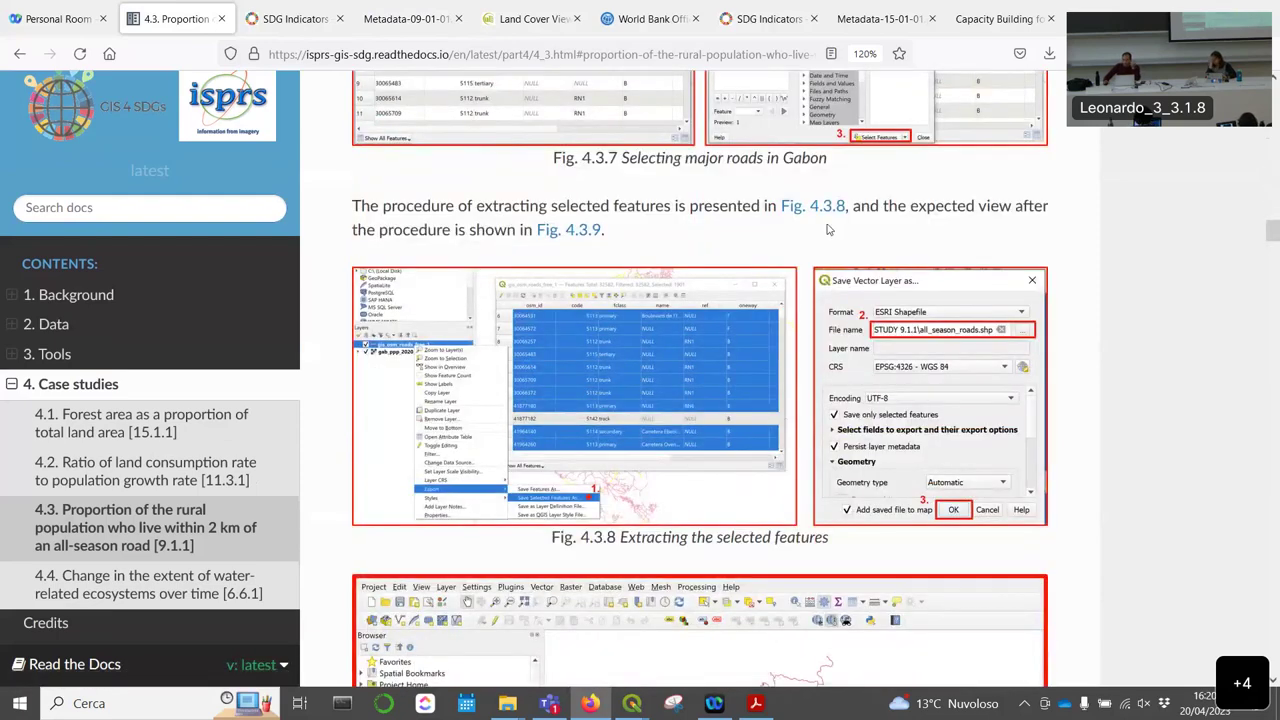
pyautogui.scroll(-1, 824, 226)
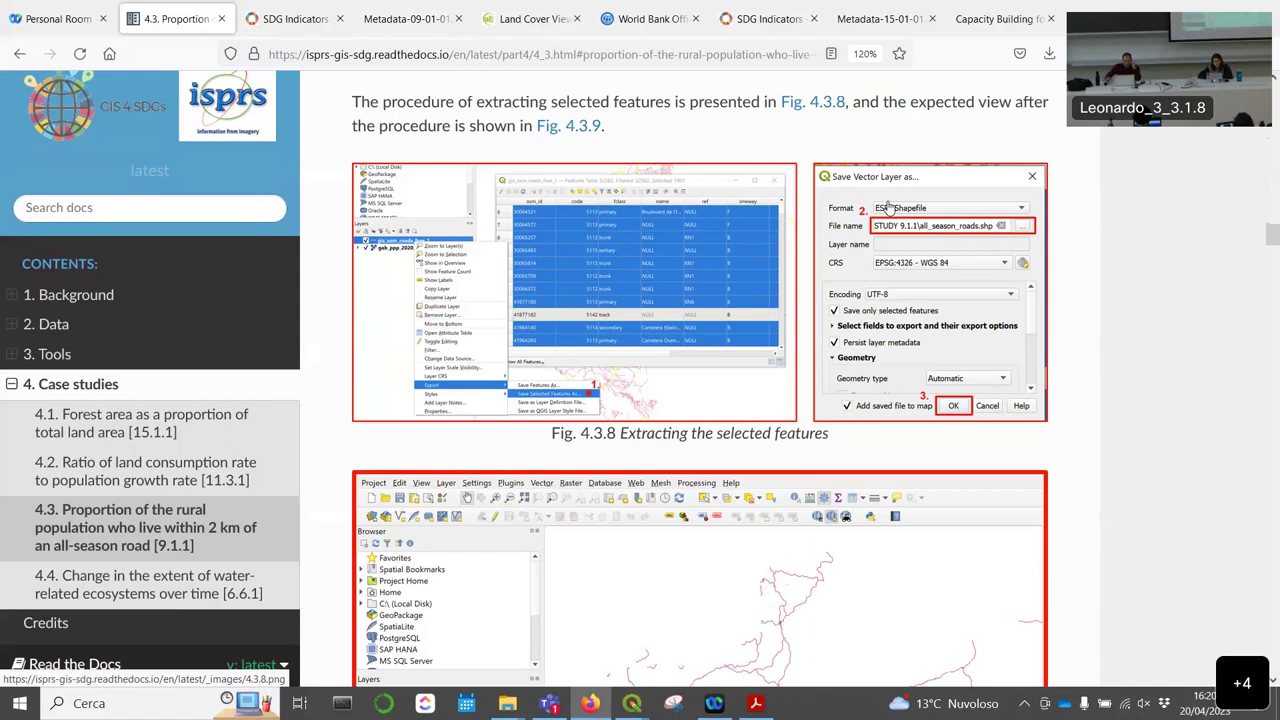
pyautogui.scroll(-3, 906, 290)
pyautogui.scroll(-6, 906, 290)
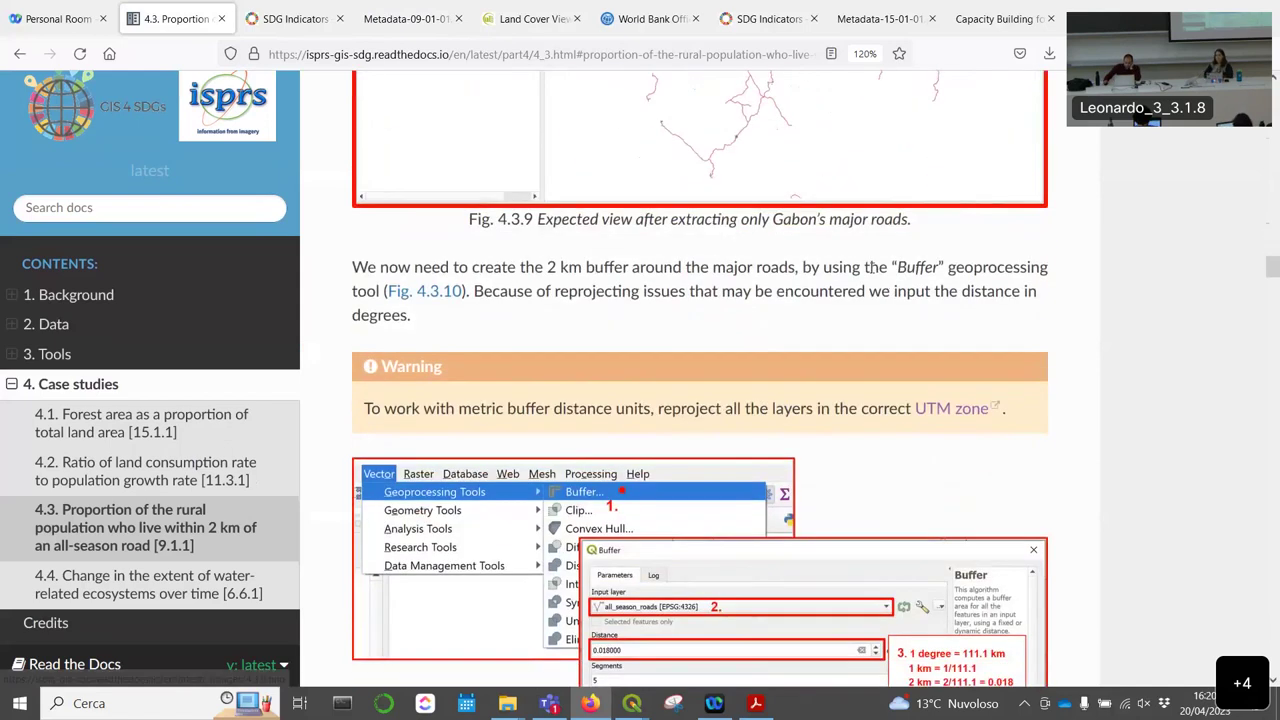
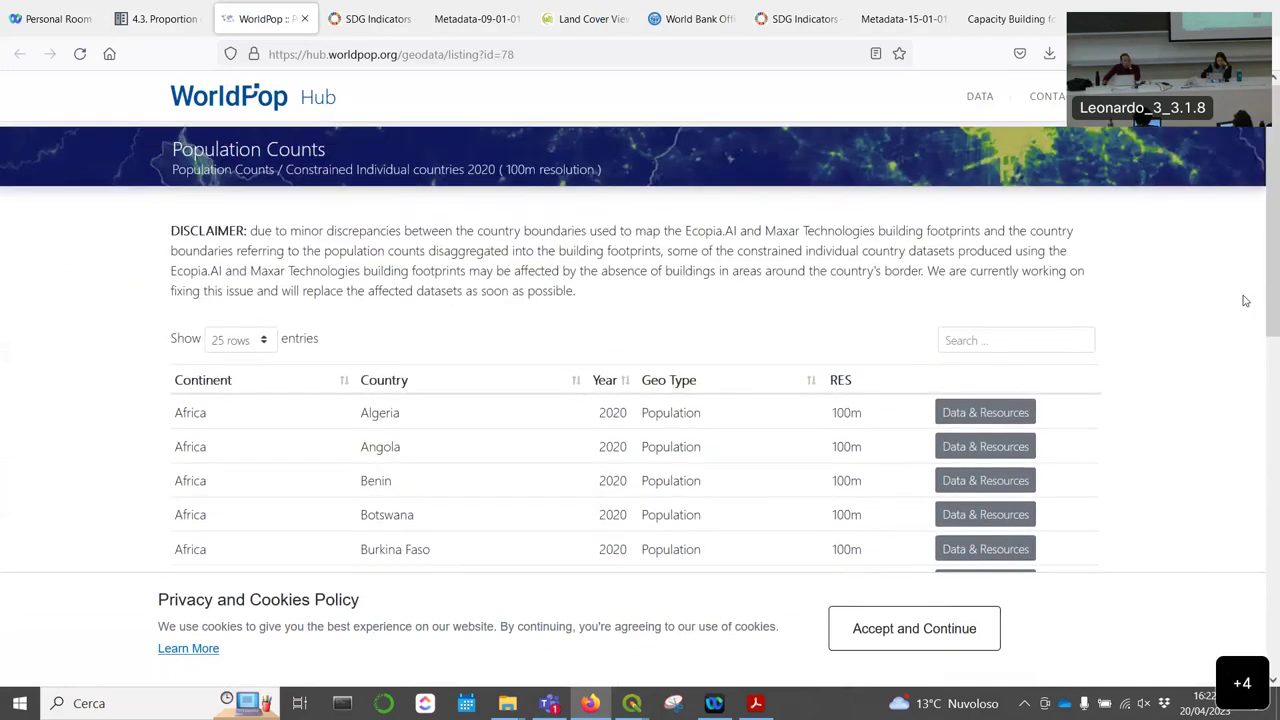
# Step: Look through WorldPop's constrained 2020 population counts listing for the Gabon 100m dataset
pyautogui.scroll(-5, 1223, 292)
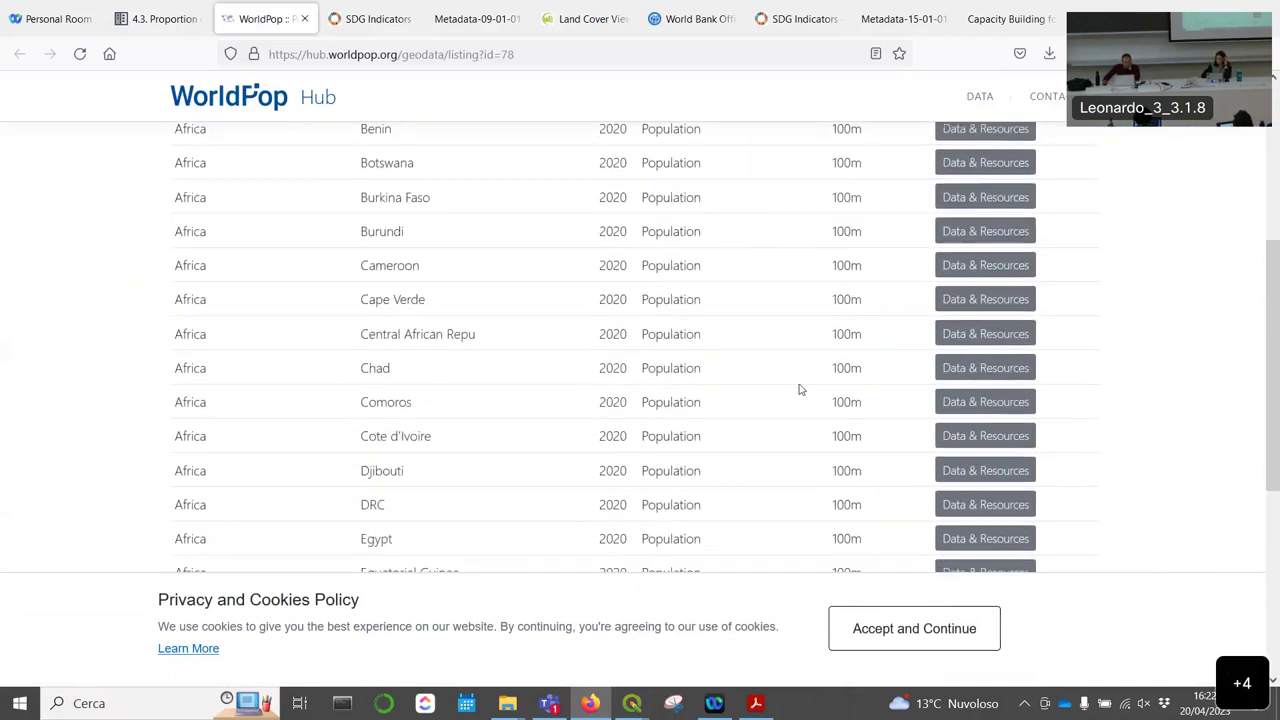
pyautogui.scroll(-3, 271, 377)
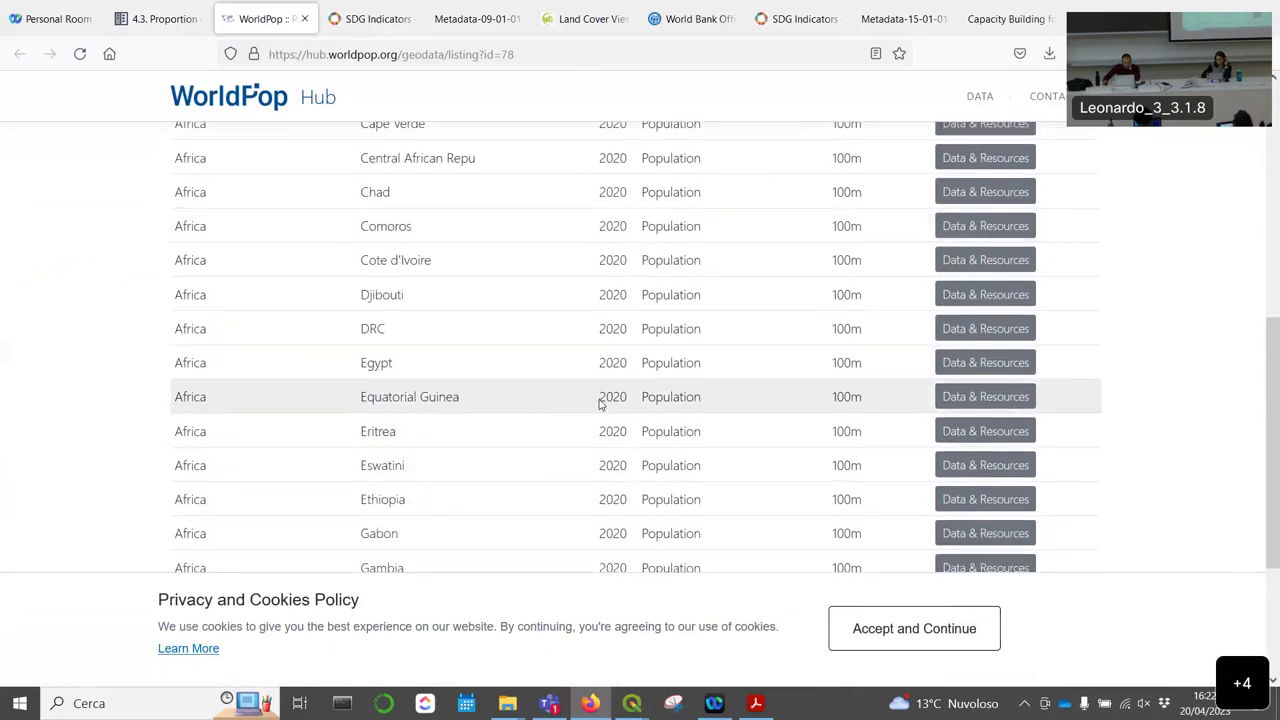
pyautogui.scroll(-3, 365, 393)
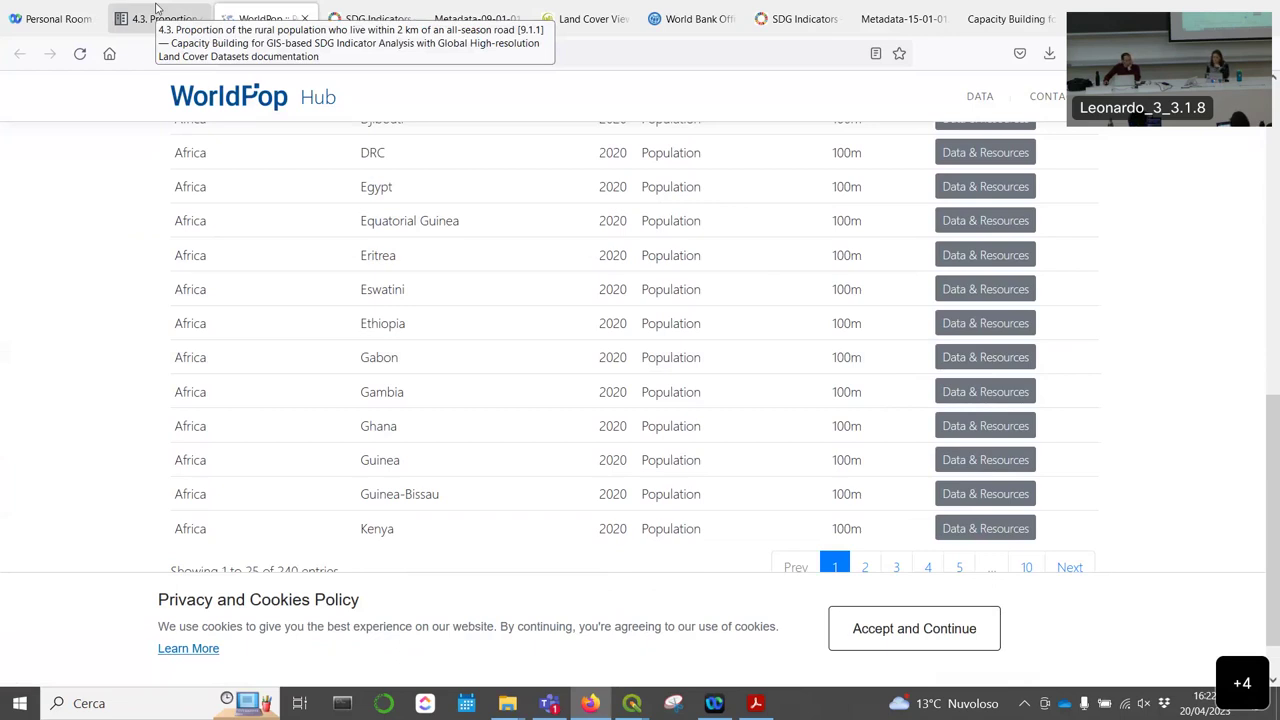
pyautogui.click(157, 14)
pyautogui.click(262, 18)
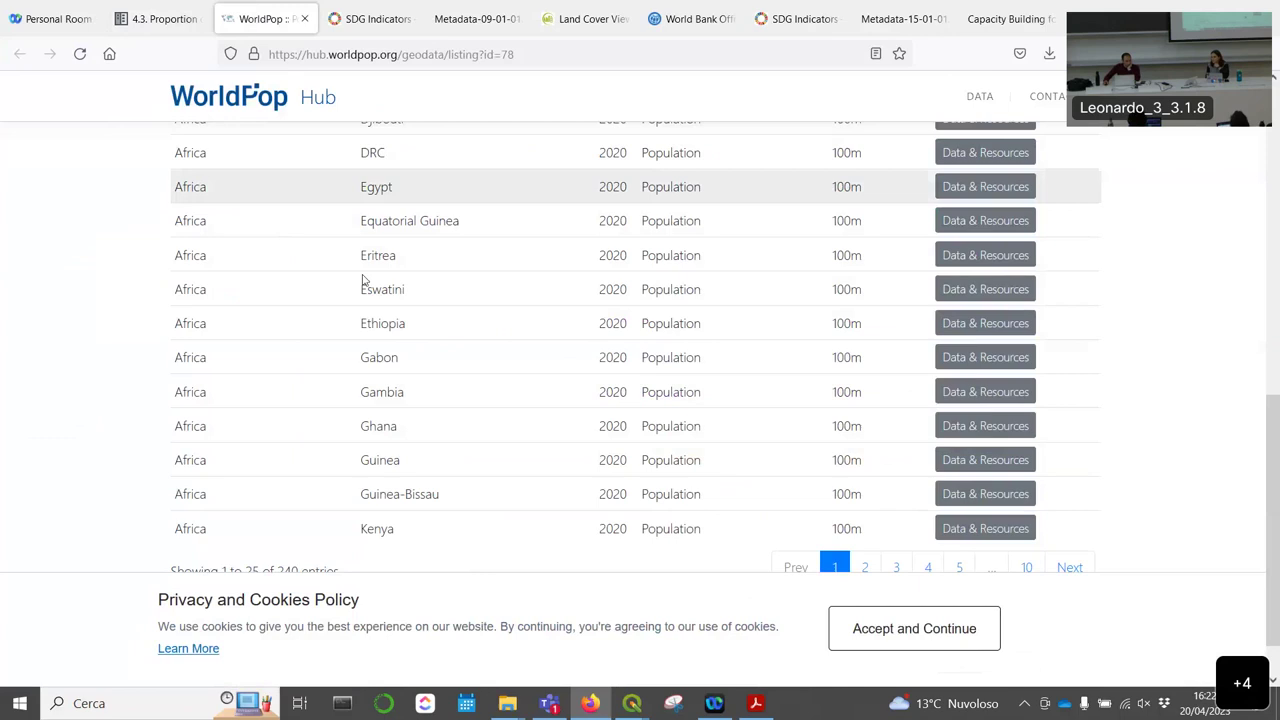
# Step: Open the tutorial's GHSL Urban Centre Database link in a new tab and examine the UCDB R2019A description and dataset download
pyautogui.click(151, 25)
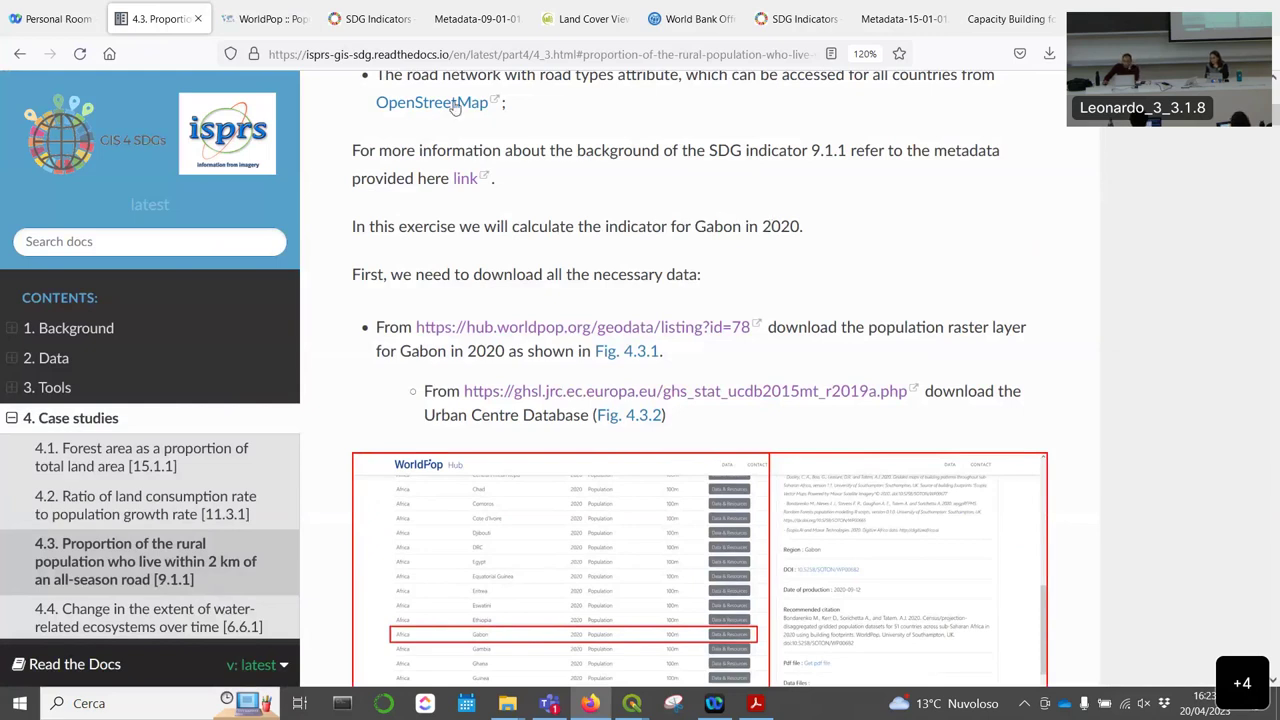
pyautogui.scroll(-2, 615, 188)
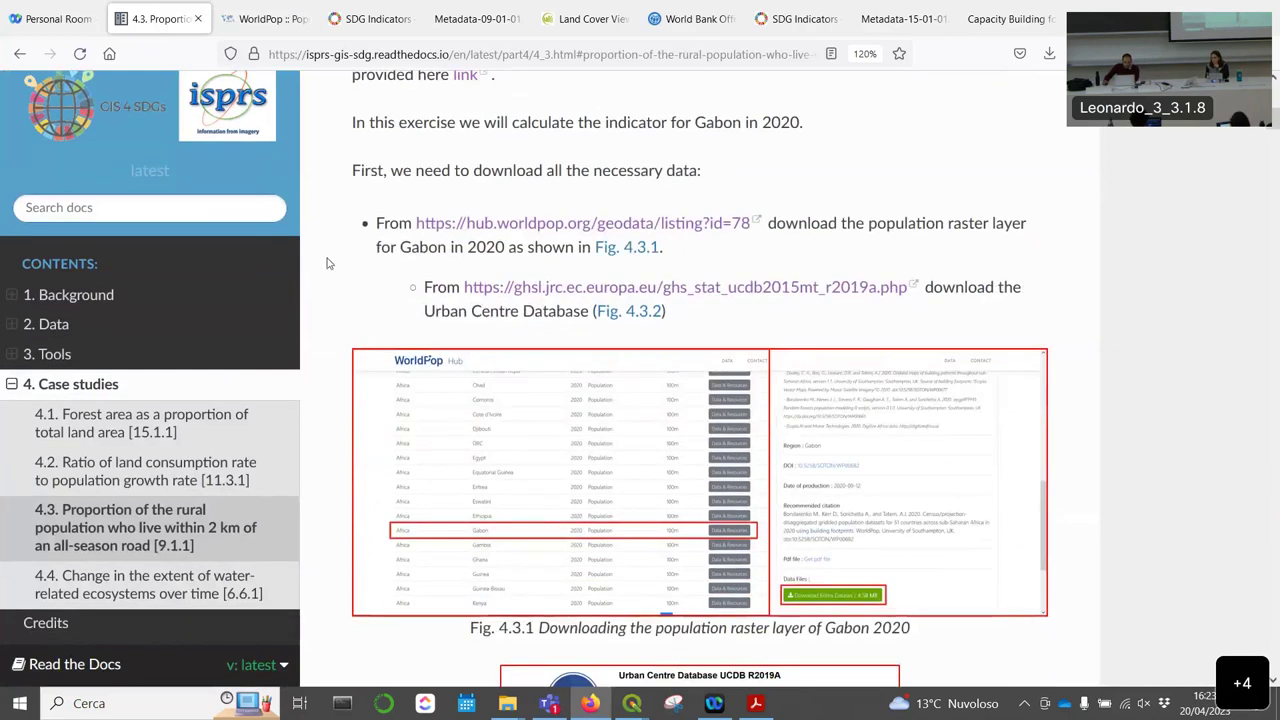
pyautogui.rightClick(704, 292)
pyautogui.click(766, 306)
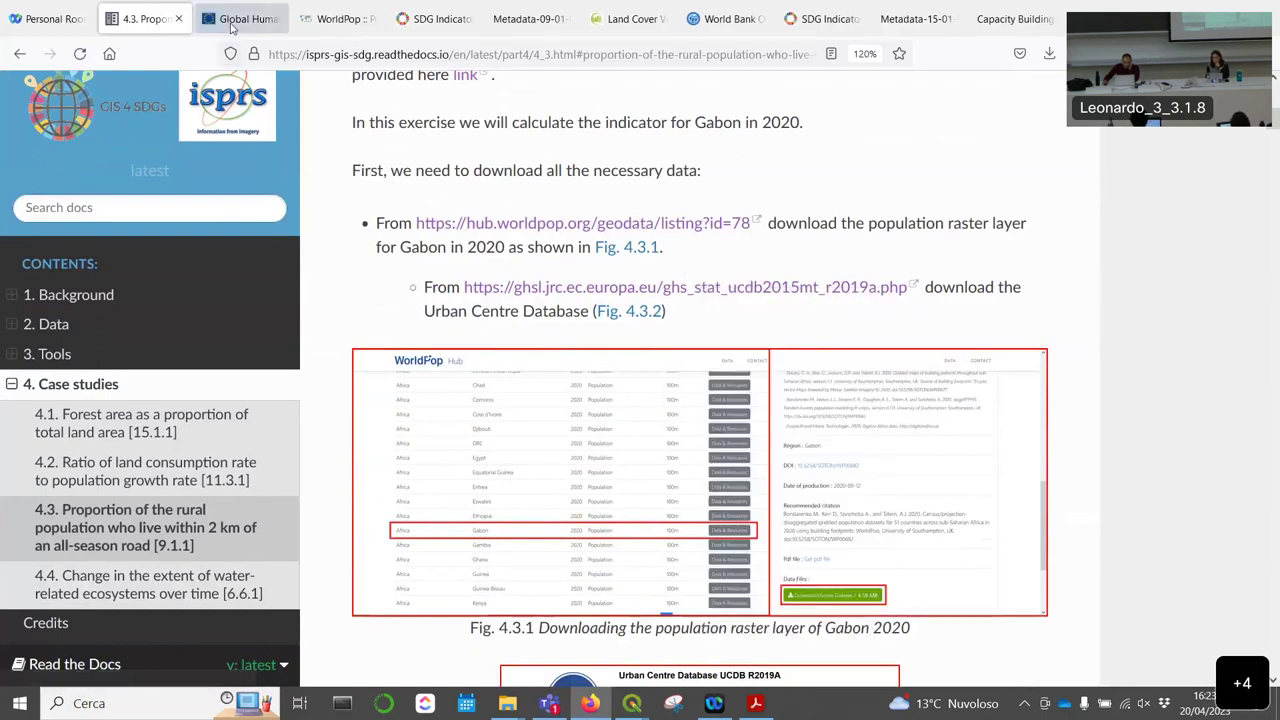
pyautogui.hotkey('ctrl', 'Tab')
pyautogui.scroll(-3, 745, 307)
pyautogui.scroll(-3, 745, 307)
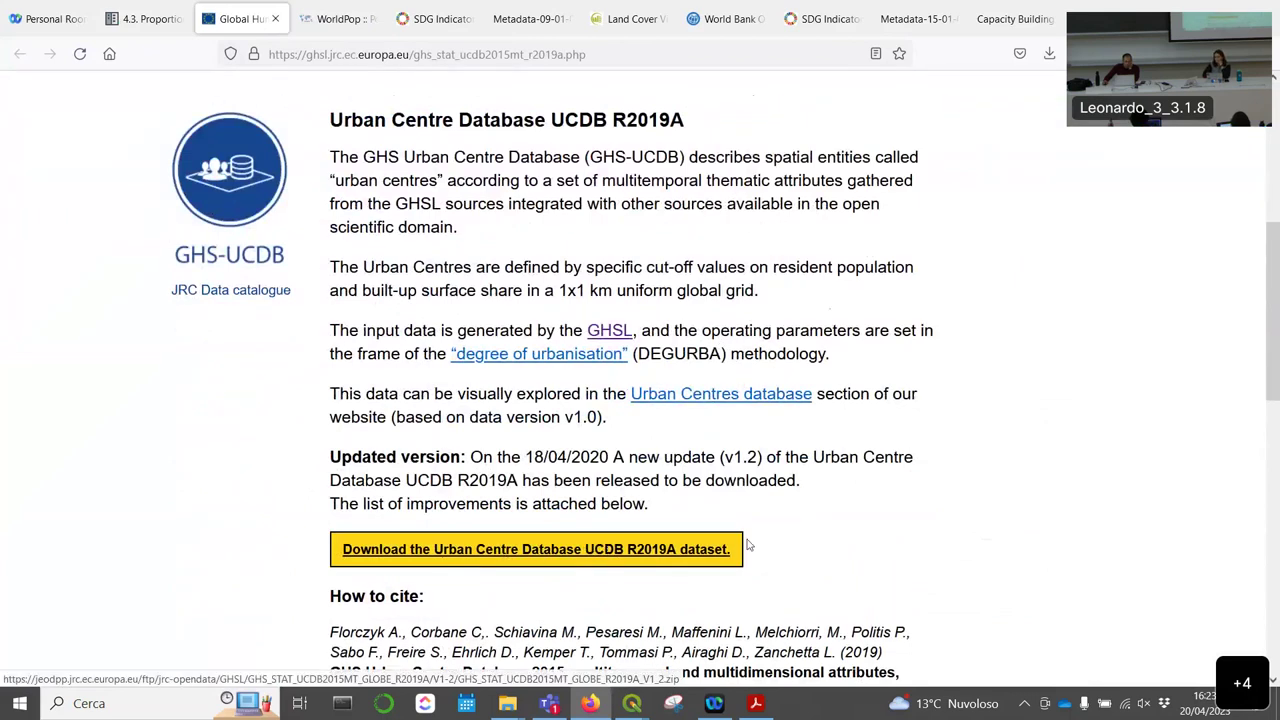
pyautogui.scroll(2, 639, 363)
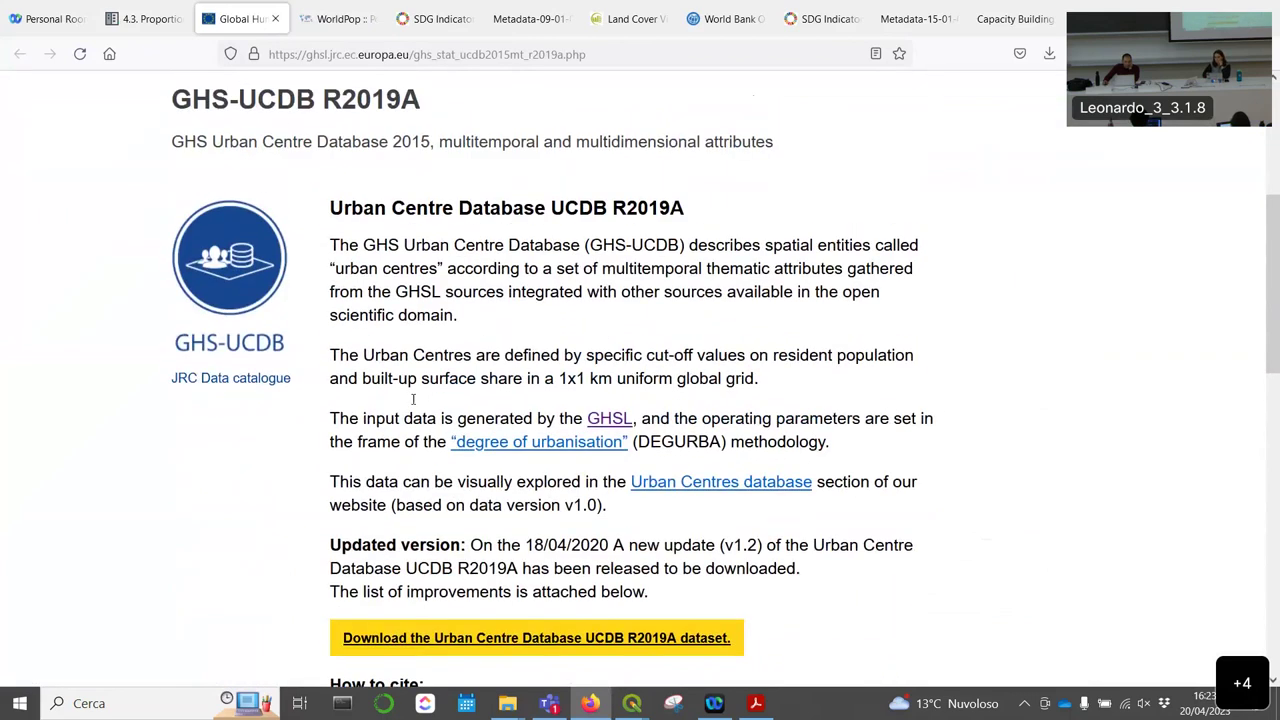
# Step: Return to tutorial section 4.3 and review which road network files to keep from the Gabon OSM download
pyautogui.click(150, 19)
pyautogui.scroll(-8, 798, 347)
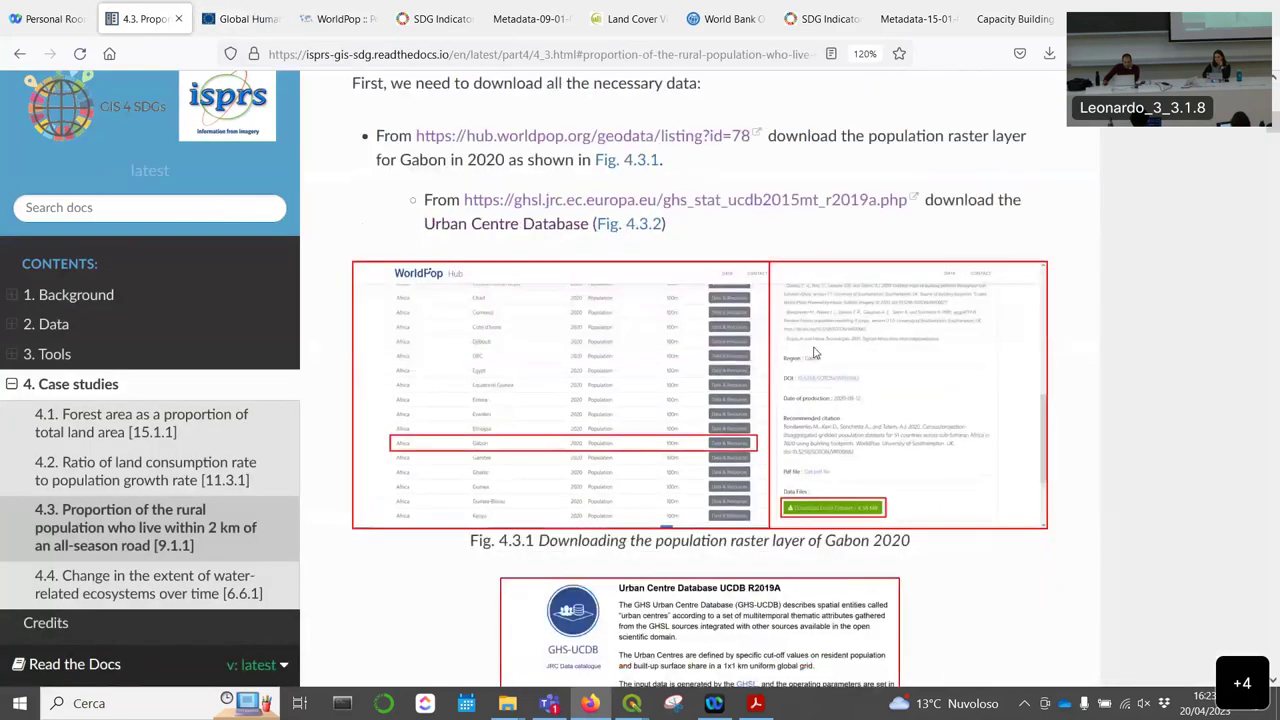
pyautogui.scroll(-2, 778, 344)
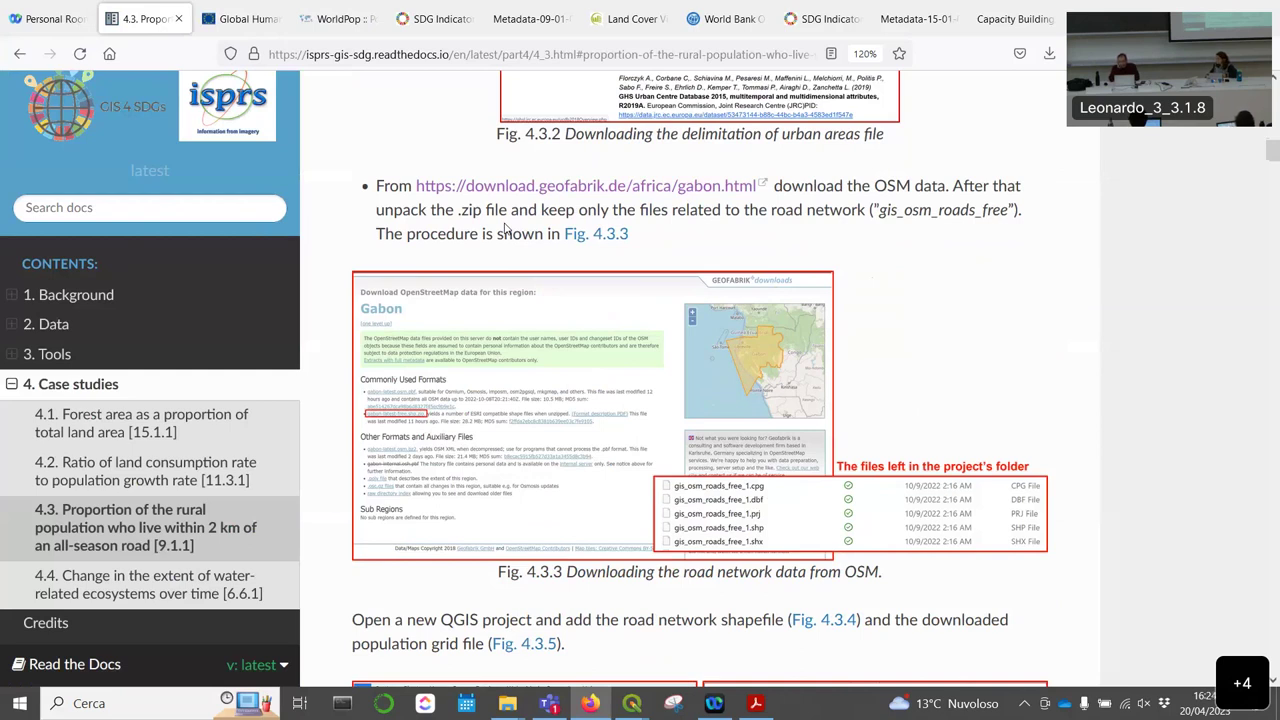
pyautogui.scroll(-2, 767, 266)
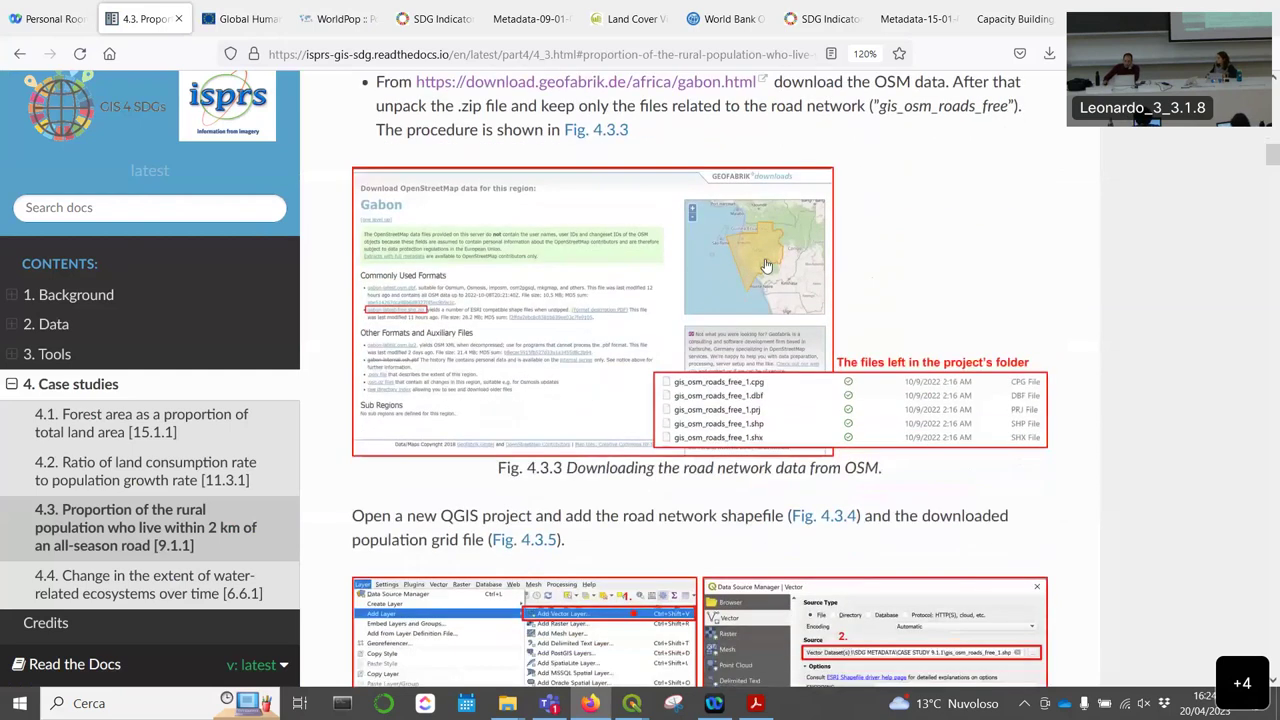
pyautogui.scroll(-2, 767, 266)
pyautogui.scroll(2, 779, 455)
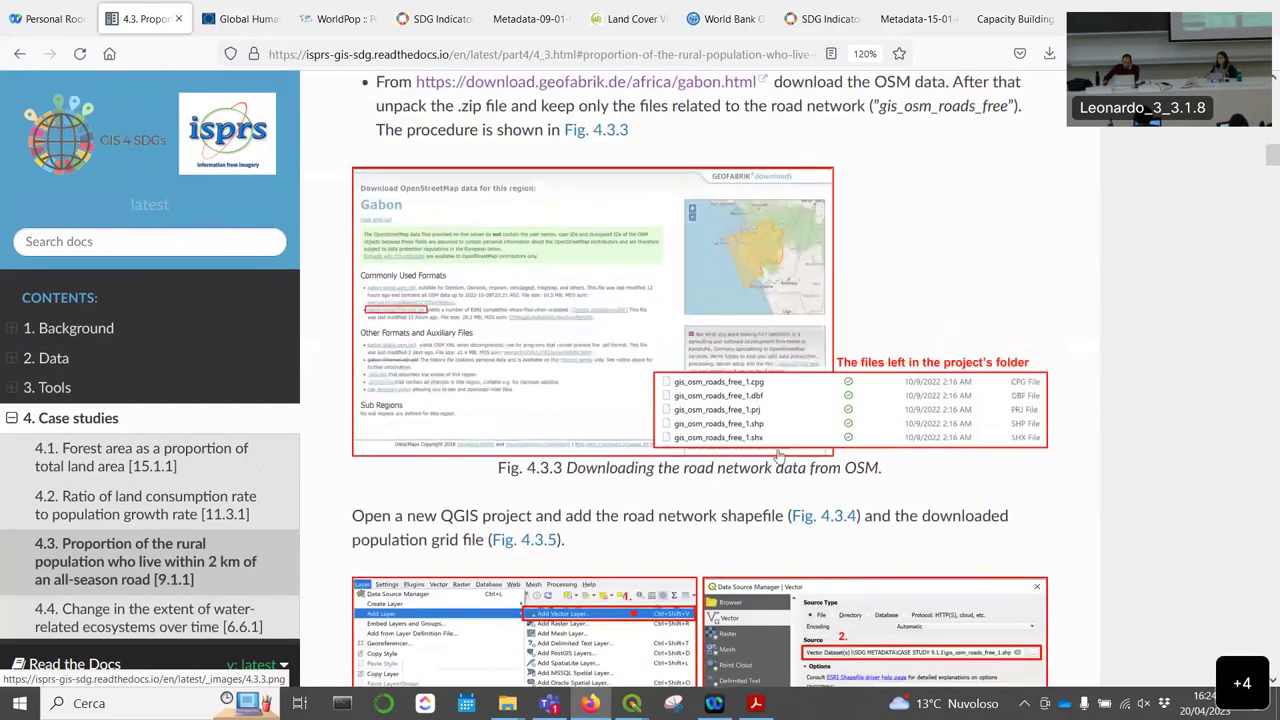
# Step: Switch to QGIS, stop editing Suriname_stats while discarding its changes, and start a new empty project
pyautogui.moveTo(631, 703)
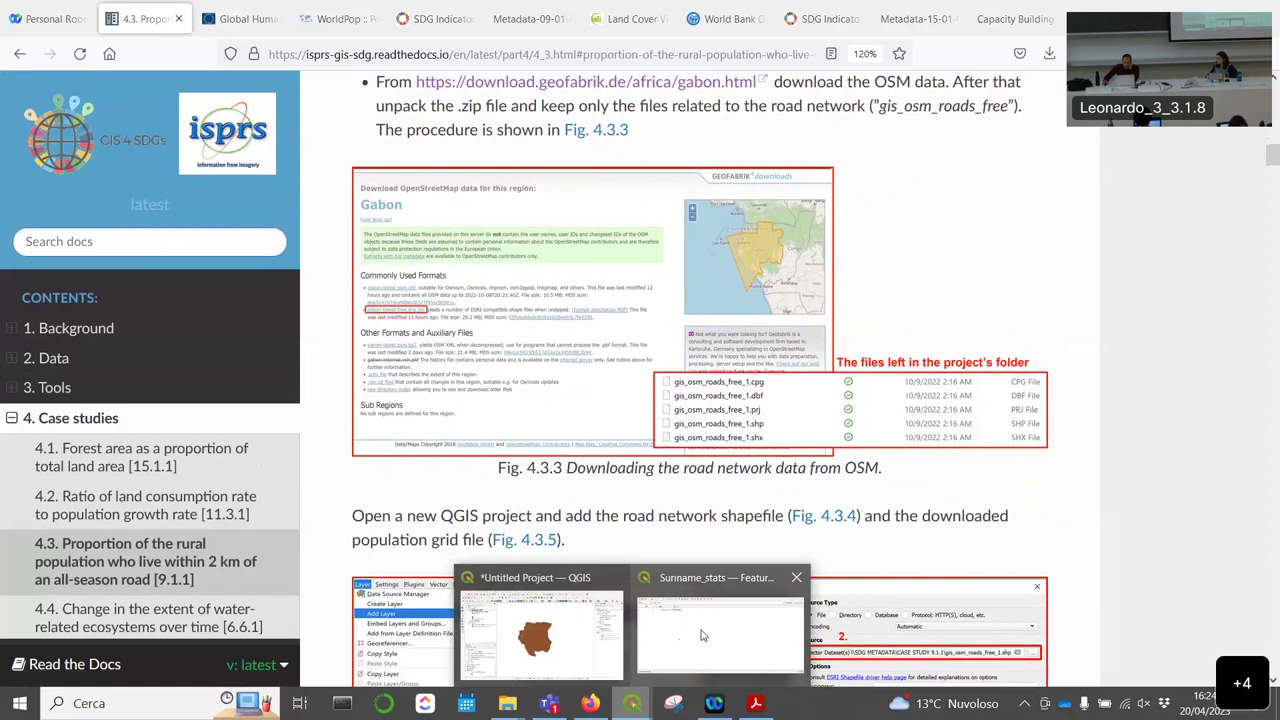
pyautogui.click(631, 706)
pyautogui.click(38, 91)
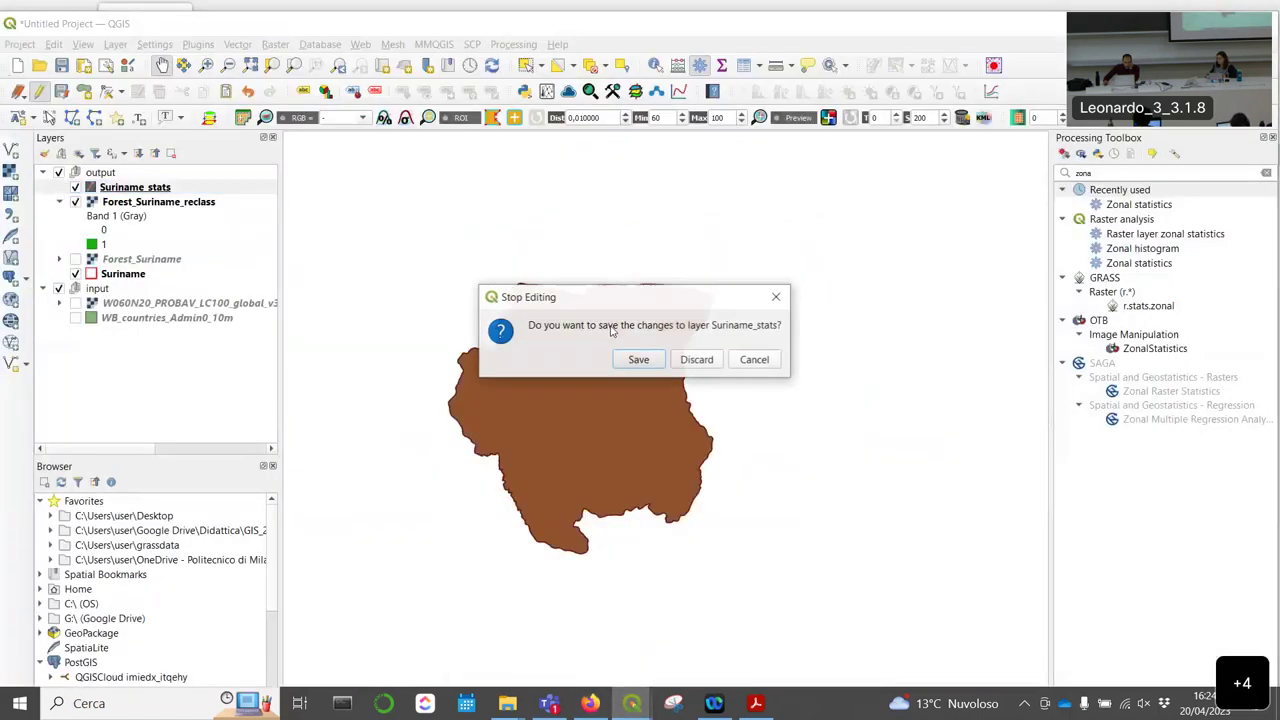
pyautogui.click(689, 359)
pyautogui.click(653, 402)
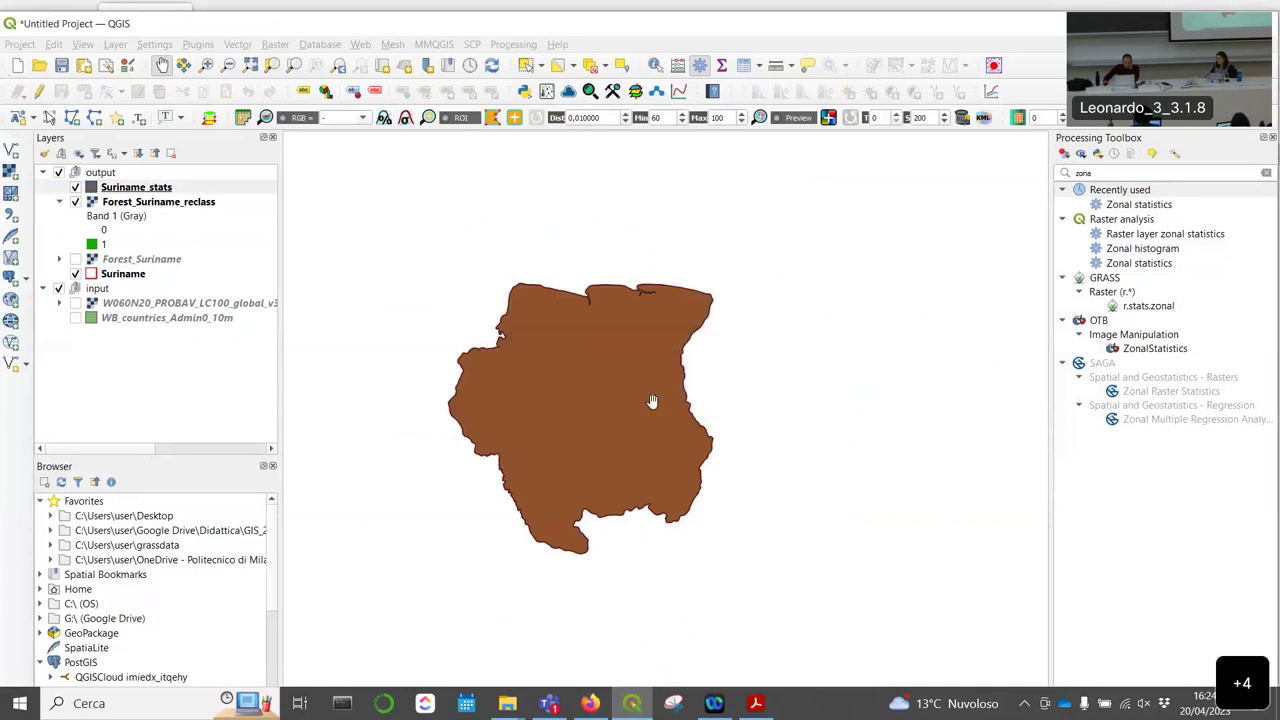
# Step: Create two layer groups named input and output in the new project
pyautogui.rightClick(167, 291)
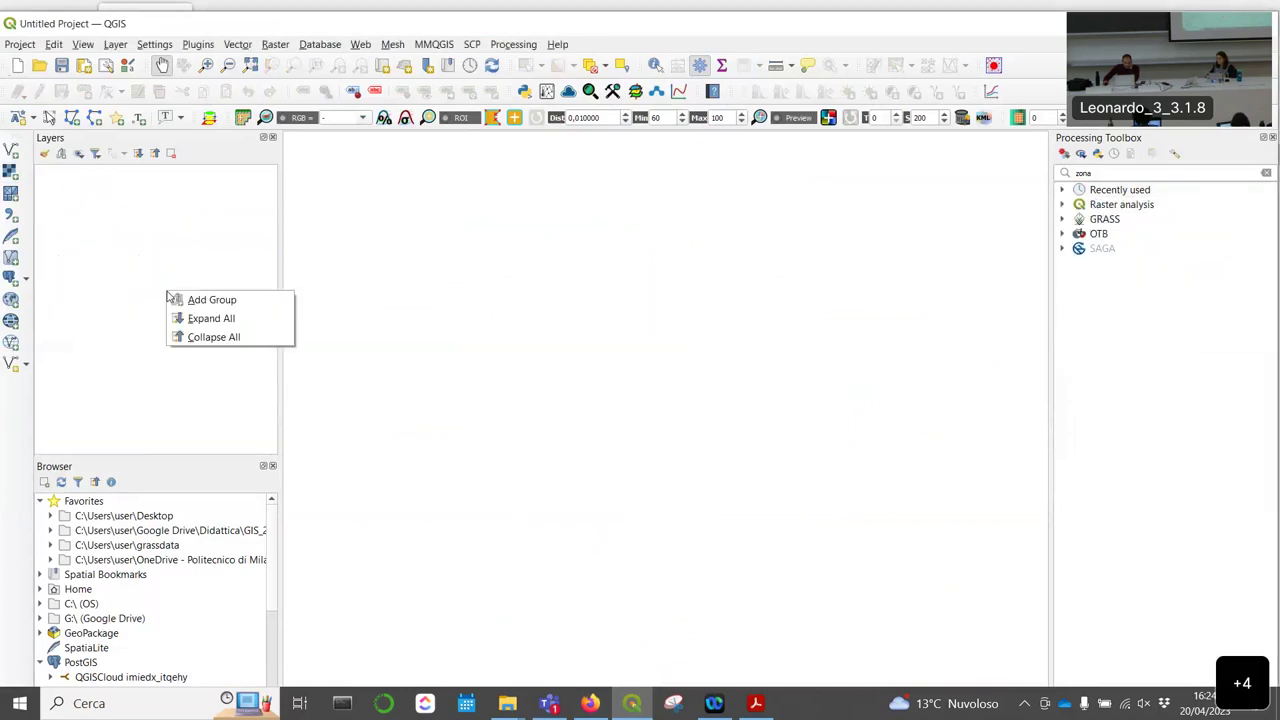
pyautogui.click(223, 299)
pyautogui.press('BackSpace')
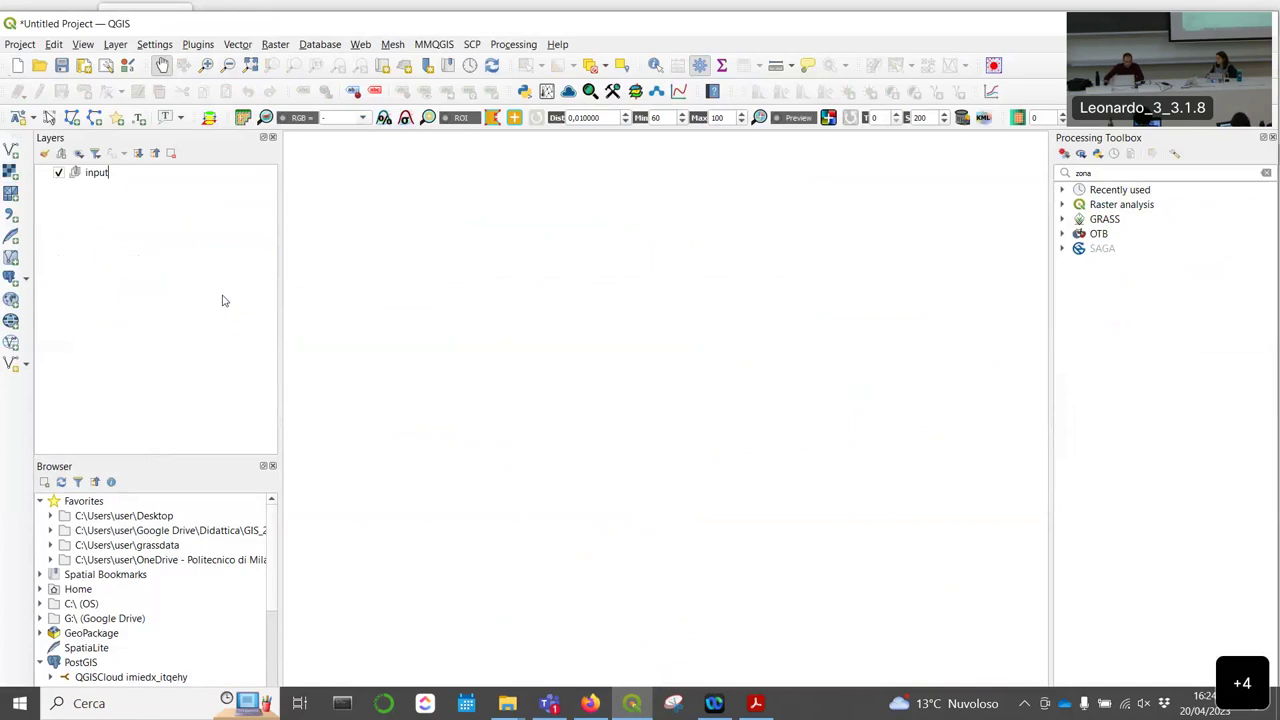
pyautogui.rightClick(224, 300)
pyautogui.click(246, 299)
pyautogui.write('output')
pyautogui.press('Return')
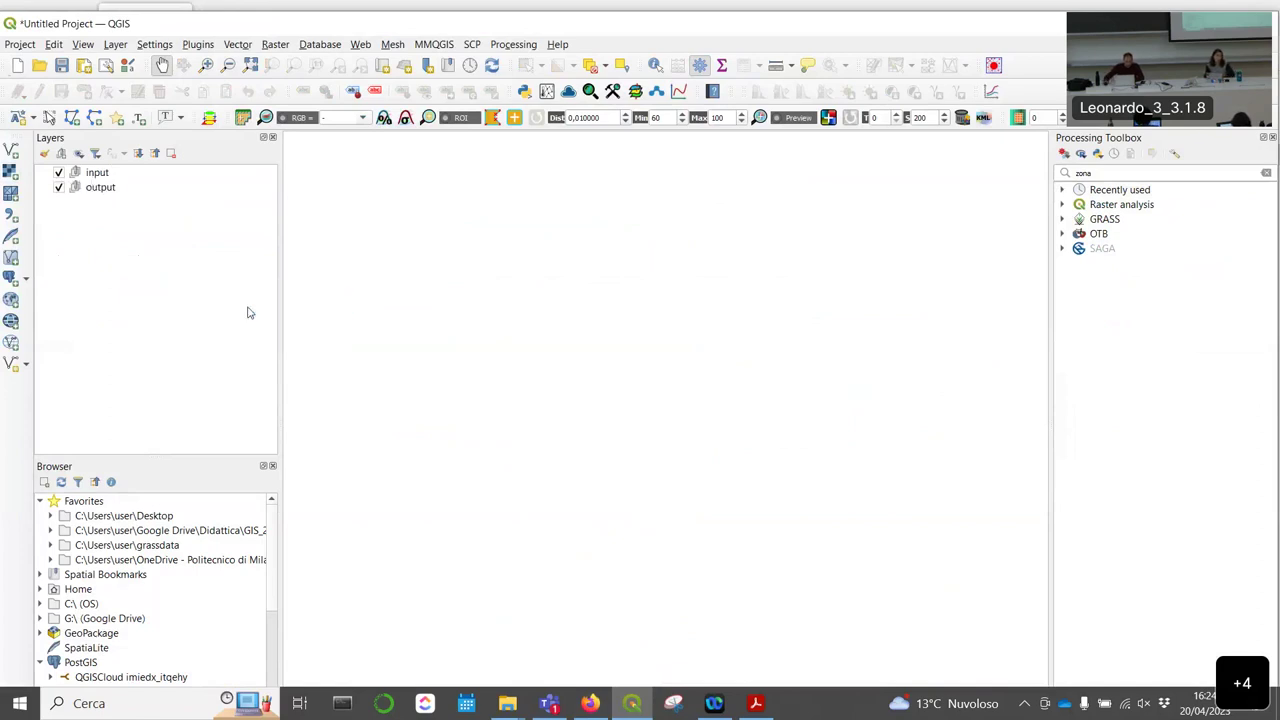
# Step: Switch to File Explorer, open the input folder inside SDGs\sdg9, and move its window clear of the QGIS layer list
pyautogui.moveTo(507, 703)
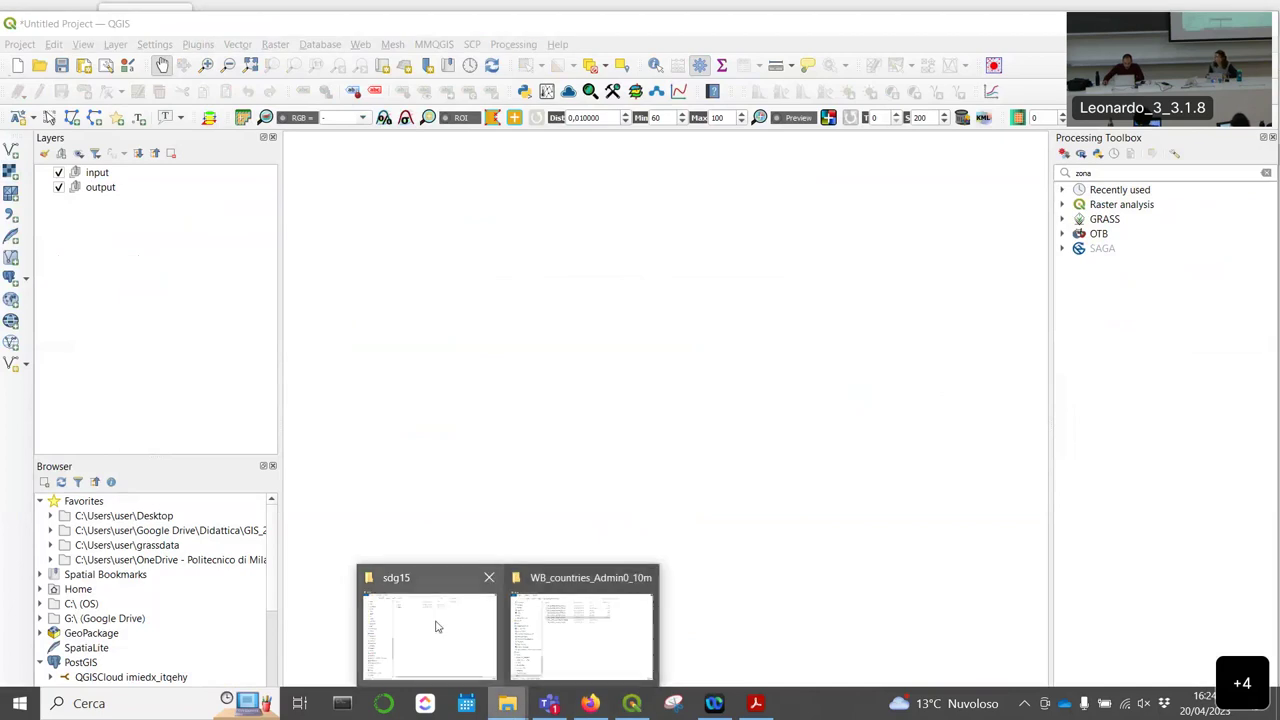
pyautogui.click(436, 626)
pyautogui.click(313, 112)
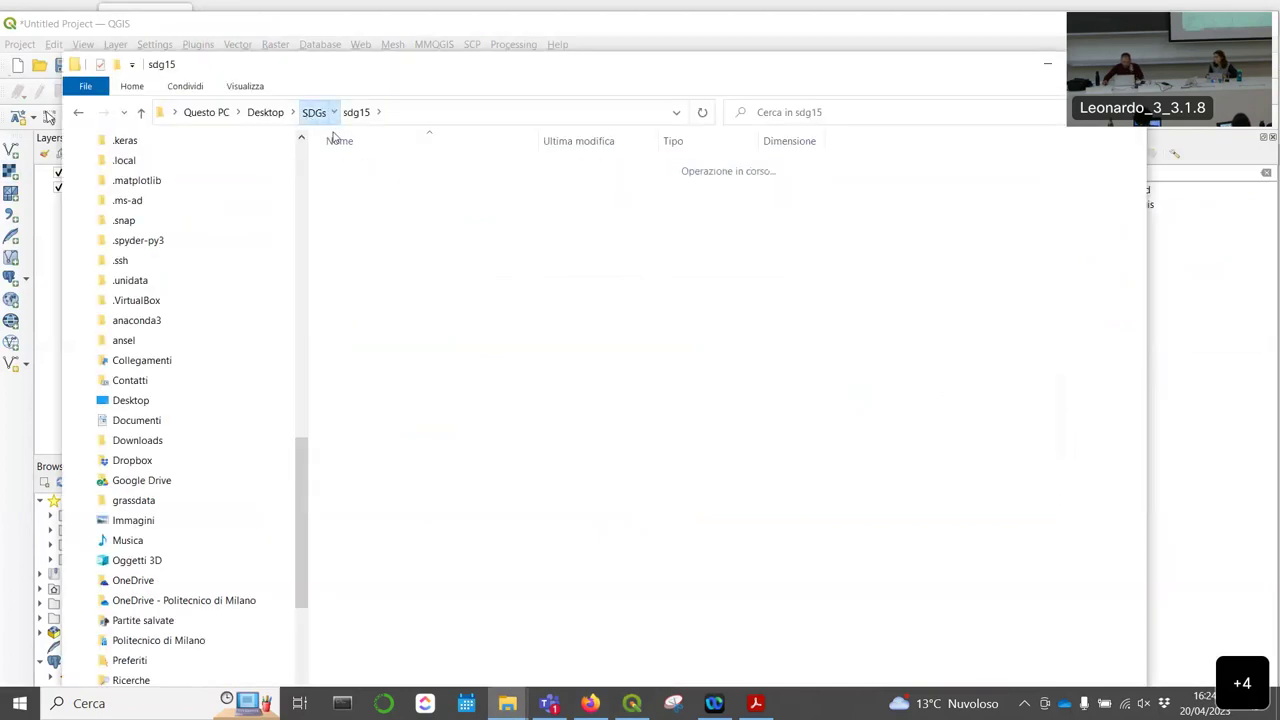
pyautogui.doubleClick(370, 166)
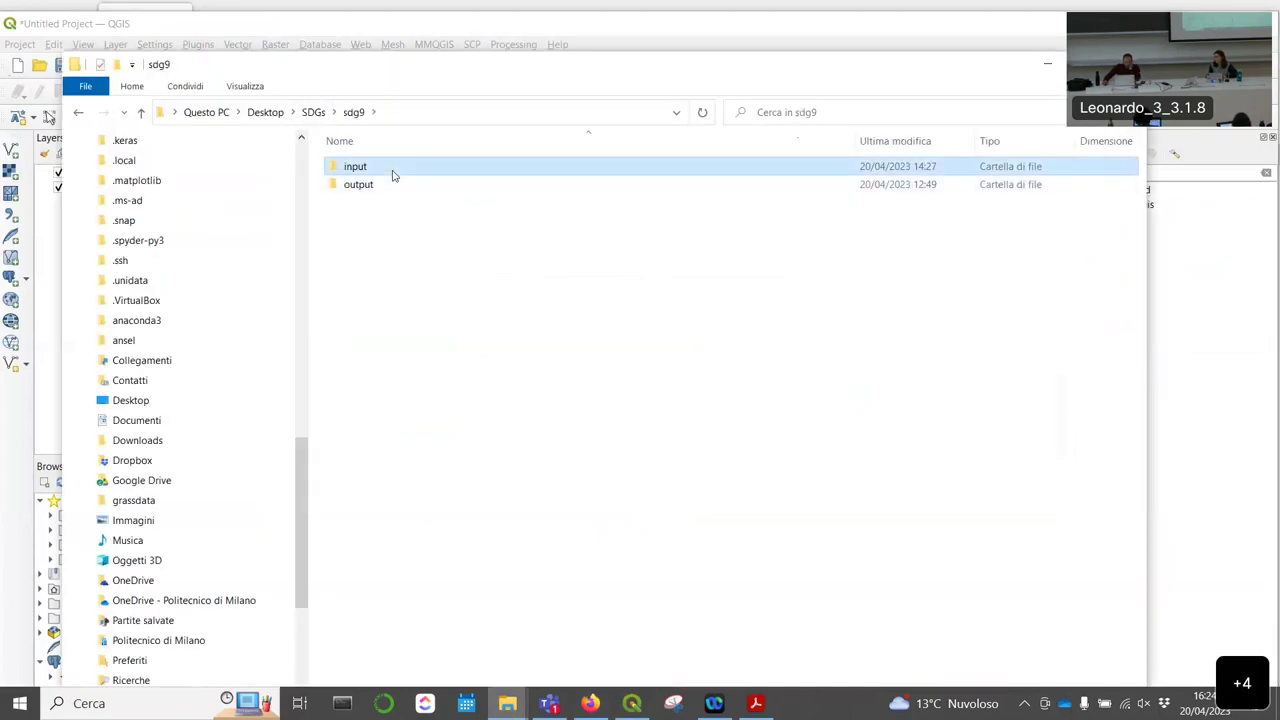
pyautogui.doubleClick(370, 166)
pyautogui.moveTo(369, 67); pyautogui.dragTo(501, 84)
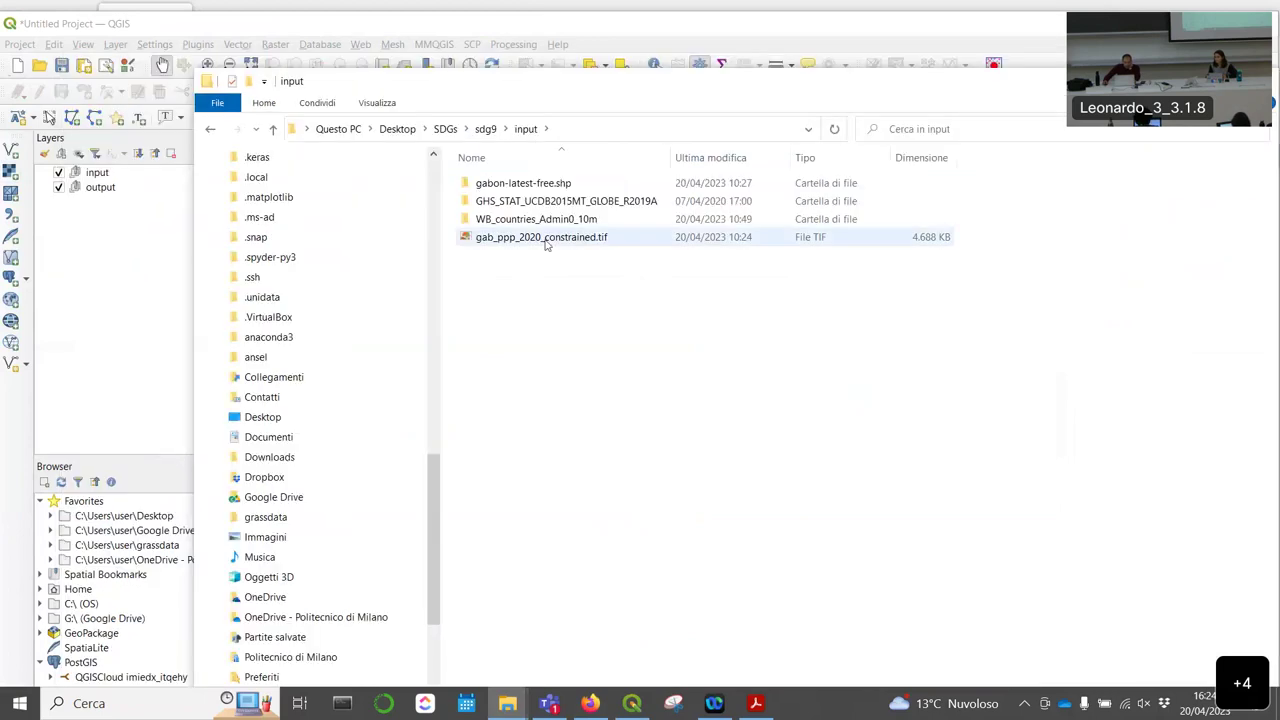
# Step: Add gab_ppp_2020_constrained.tif from the sdg9 input folder to the QGIS project and expand its legend
pyautogui.moveTo(545, 244); pyautogui.dragTo(126, 284)
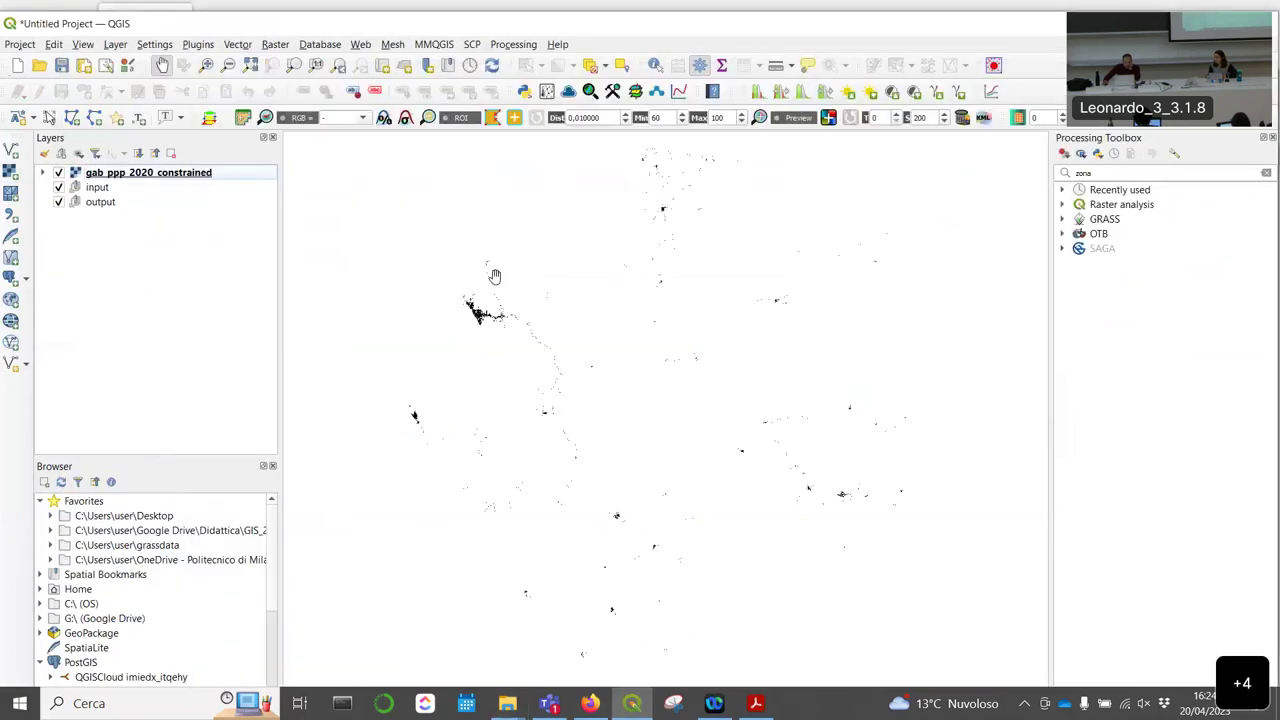
pyautogui.scroll(6, 512, 320)
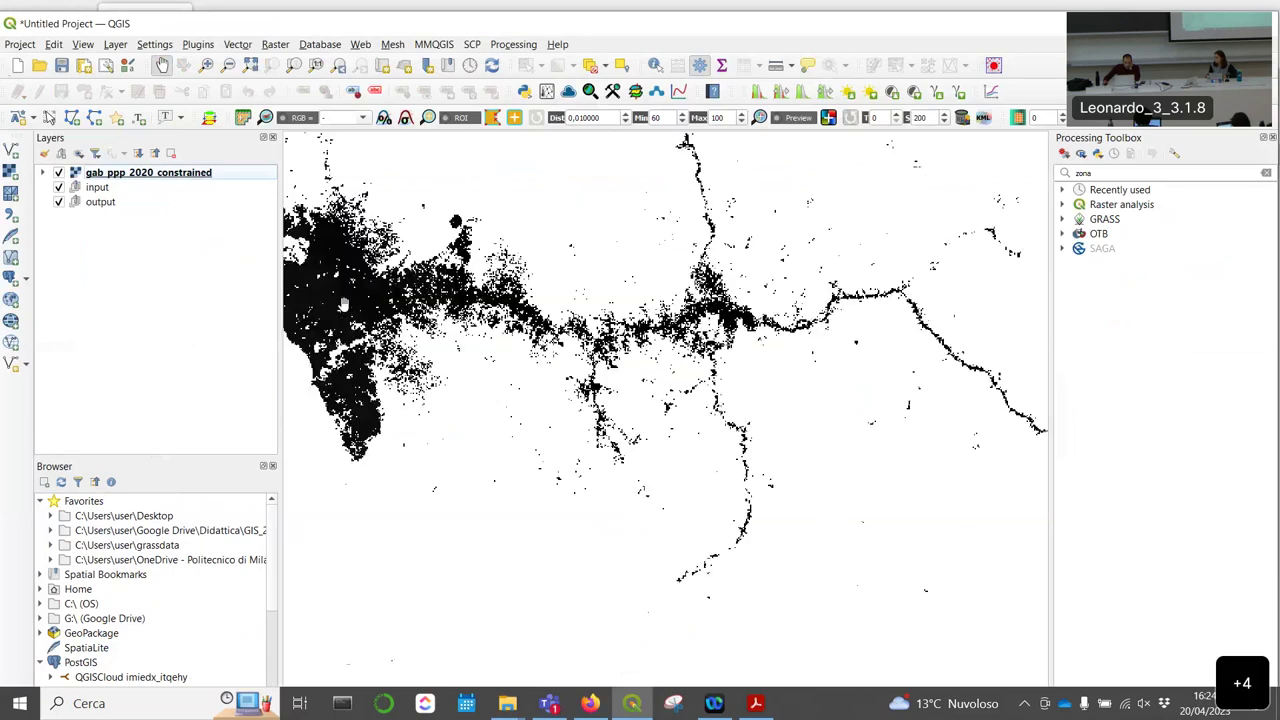
pyautogui.click(43, 173)
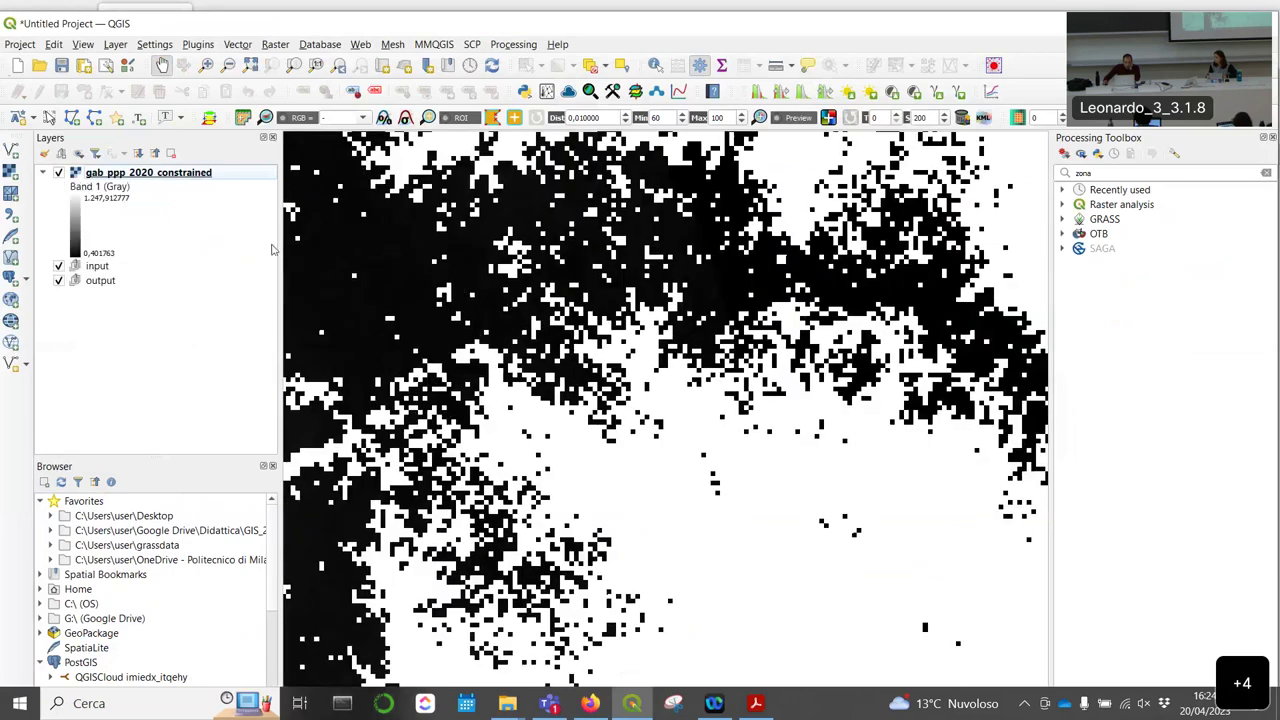
# Step: Examine the distribution of populated cells in the gab_ppp_2020_constrained raster around the coastal city and across the country
pyautogui.scroll(-3, 581, 258)
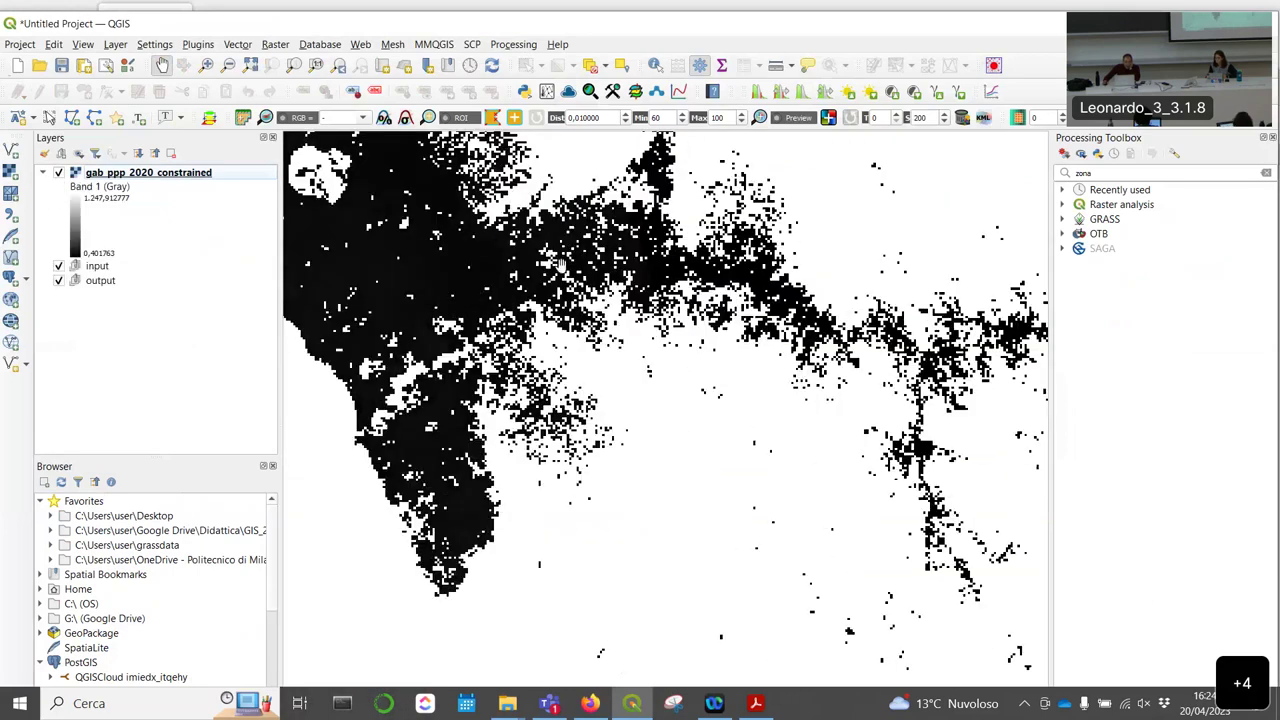
pyautogui.scroll(4, 560, 265)
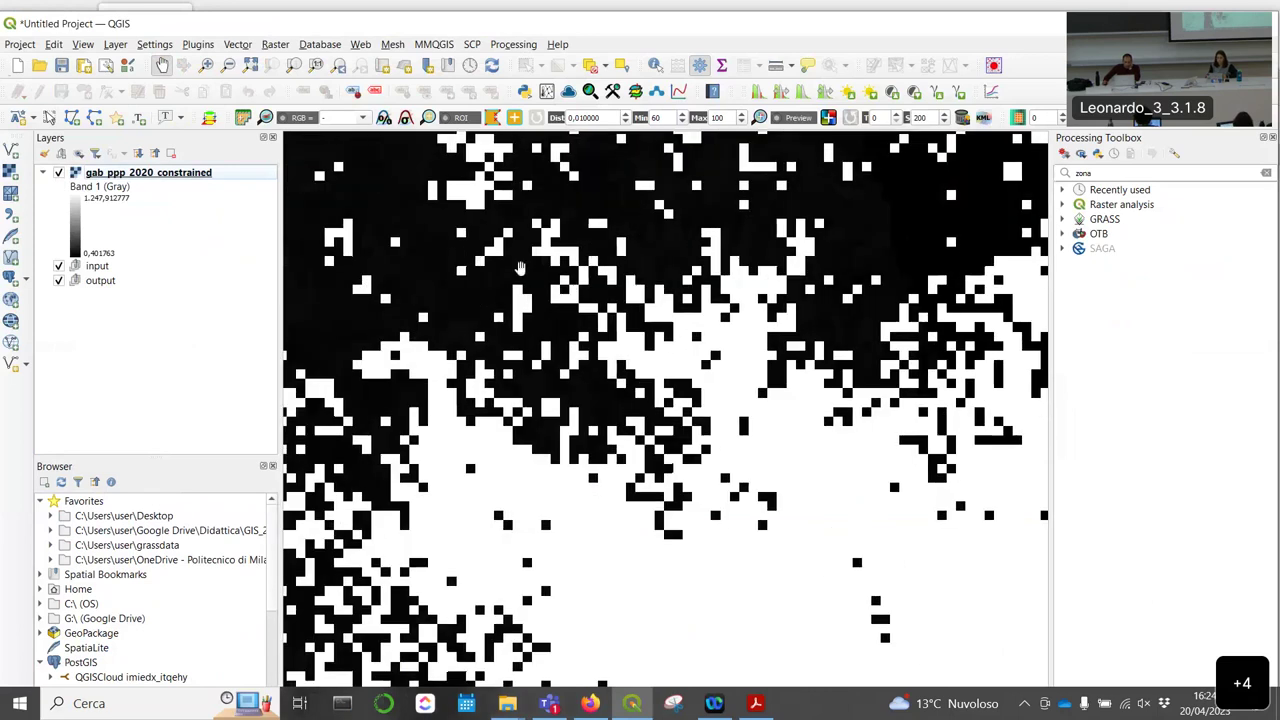
pyautogui.scroll(-1, 722, 341)
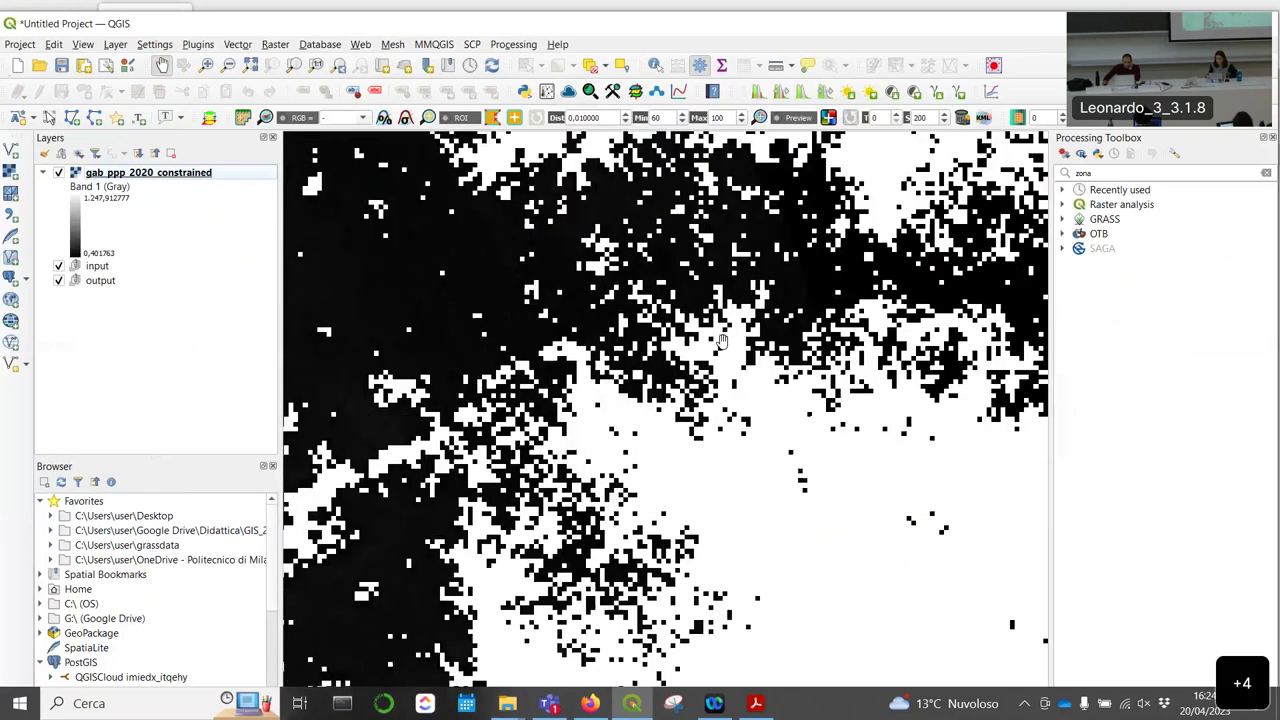
pyautogui.scroll(-4, 722, 341)
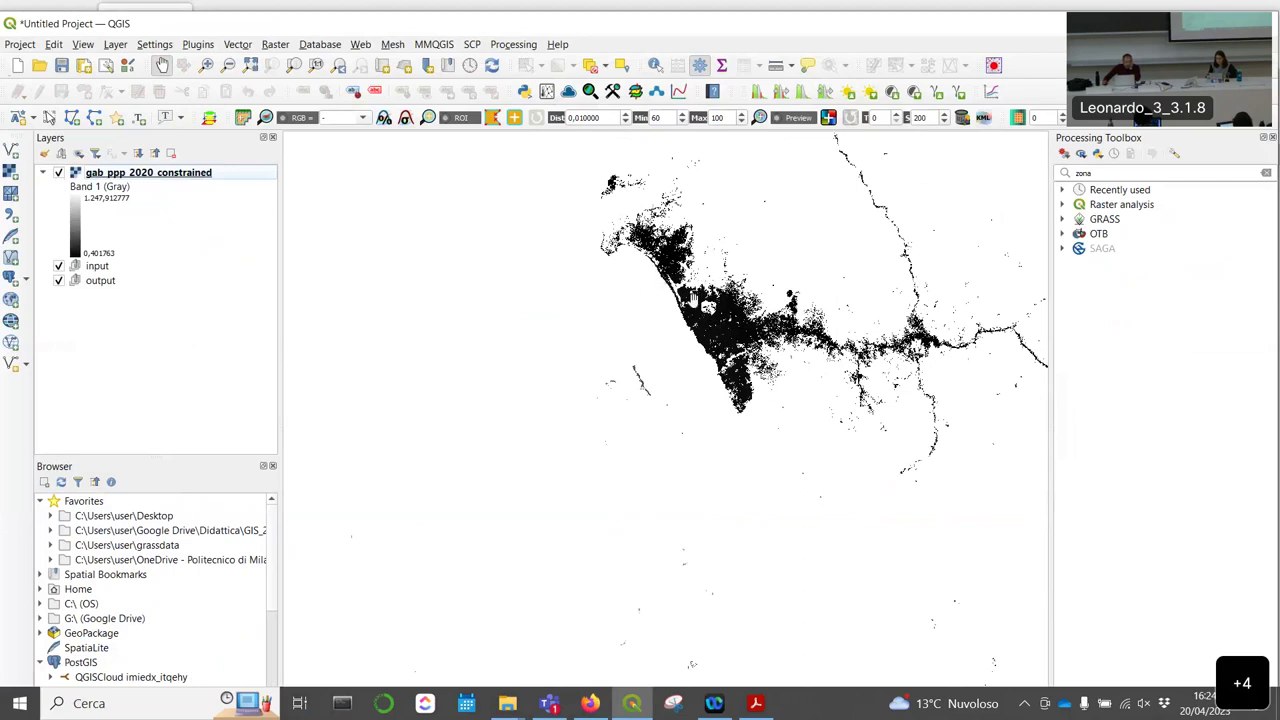
pyautogui.scroll(1, 690, 300)
pyautogui.scroll(1, 726, 304)
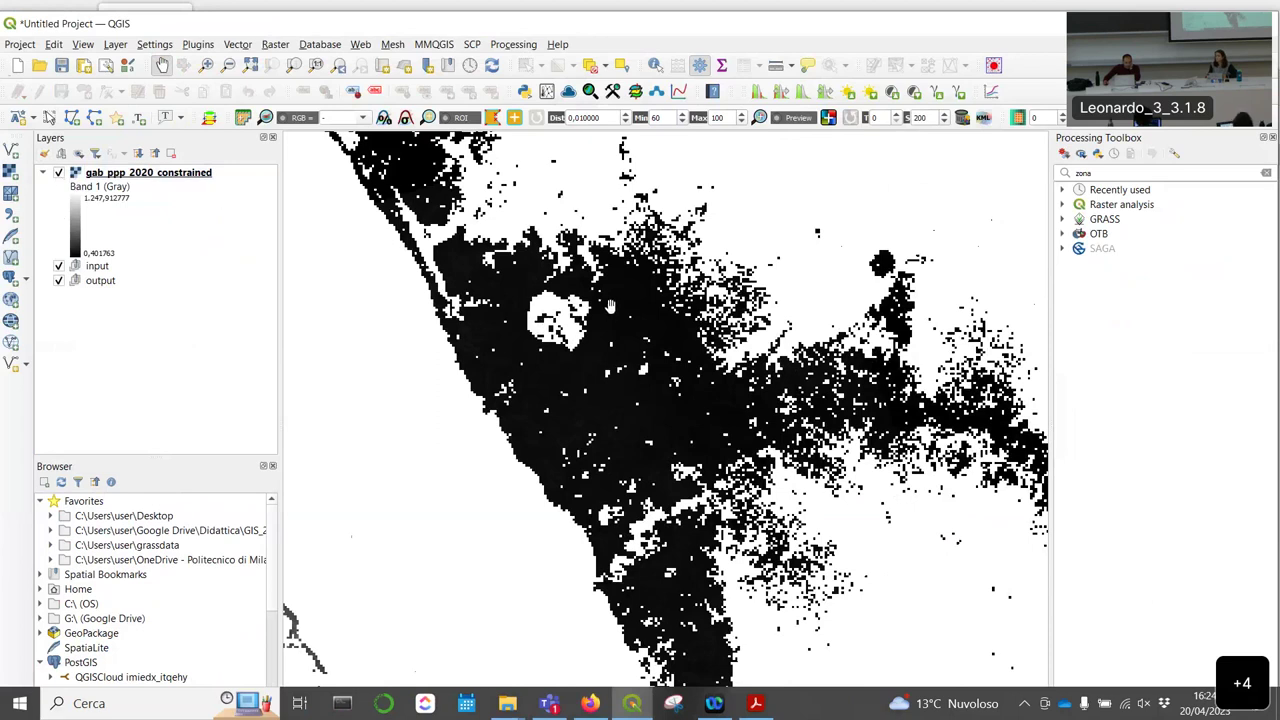
pyautogui.scroll(-1, 610, 305)
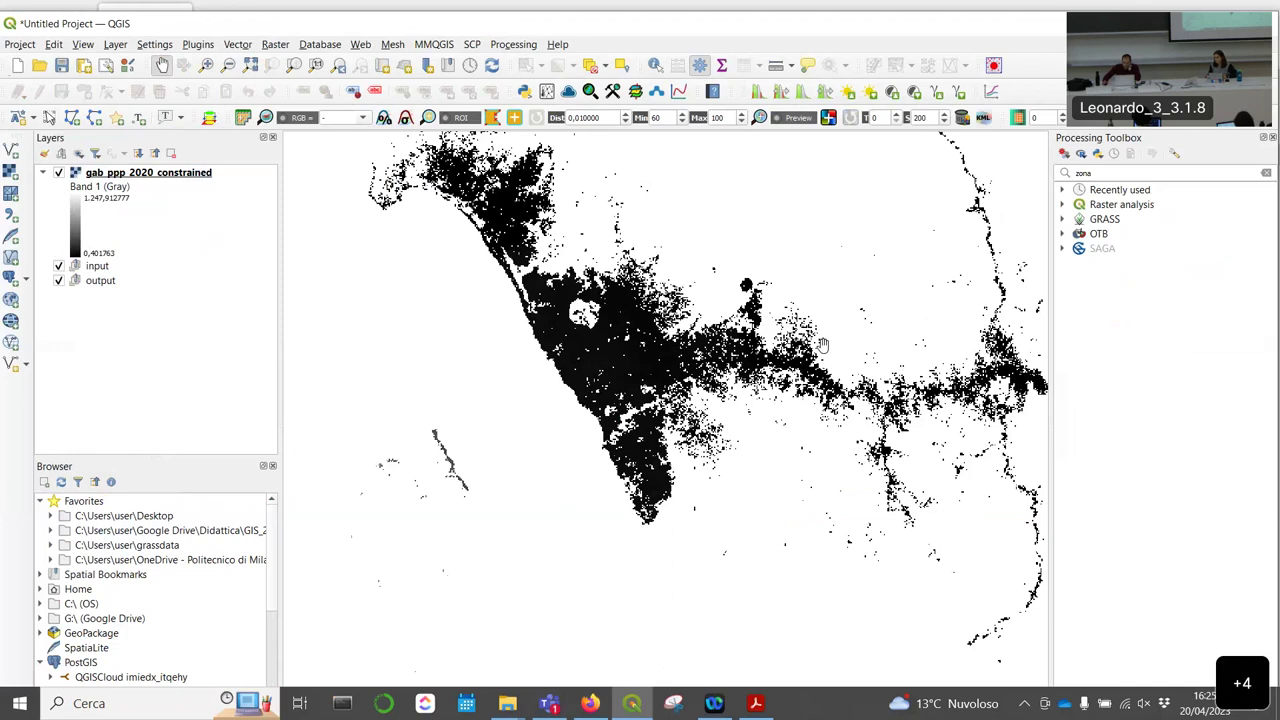
pyautogui.scroll(-2, 818, 345)
pyautogui.moveTo(818, 345); pyautogui.dragTo(674, 358)
pyautogui.scroll(-4, 674, 358)
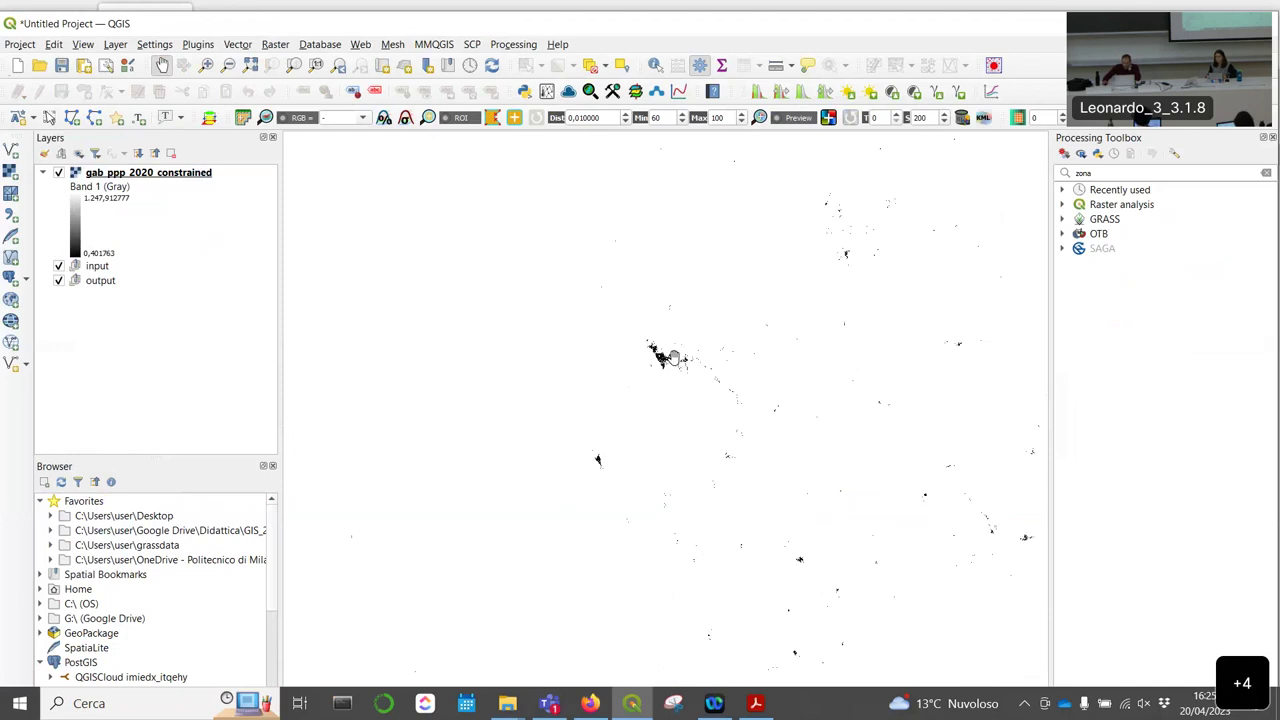
# Step: Move gab_ppp_2020_constrained into the input group and add WB_countries_Admin0_10m.shp from File Explorer to that group
pyautogui.moveTo(134, 173); pyautogui.dragTo(155, 270)
pyautogui.click(508, 704)
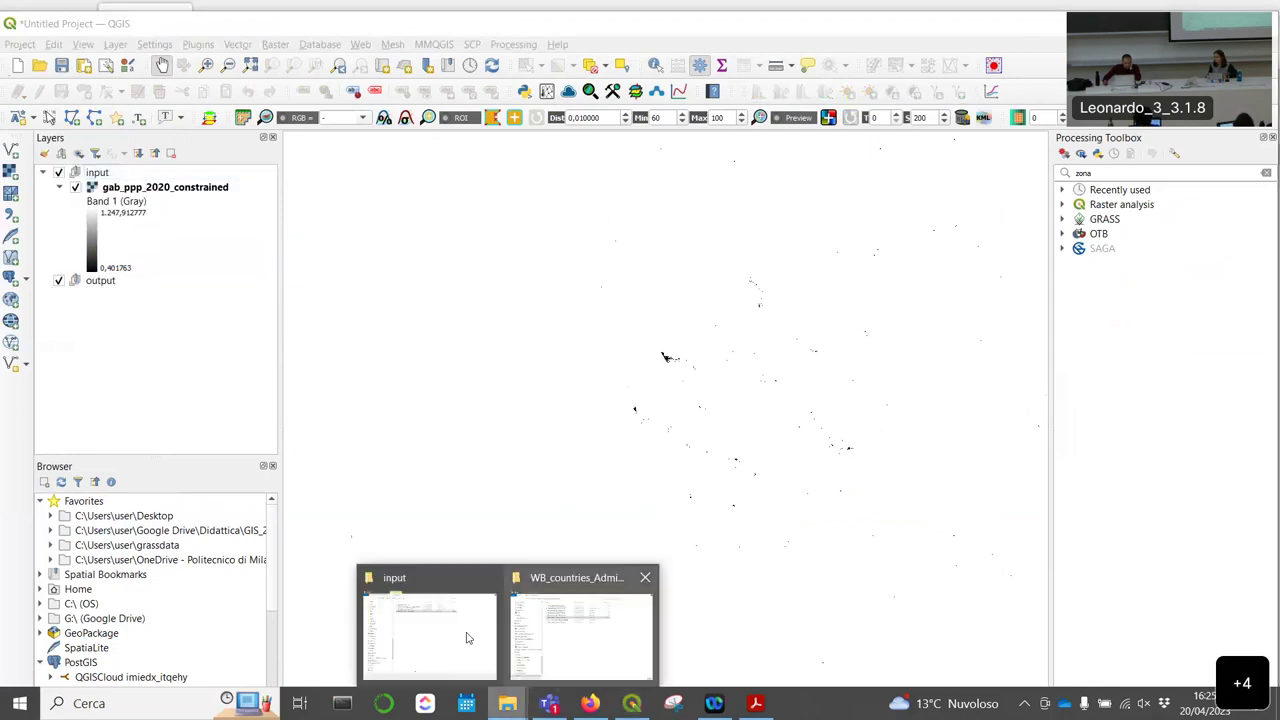
pyautogui.click(595, 652)
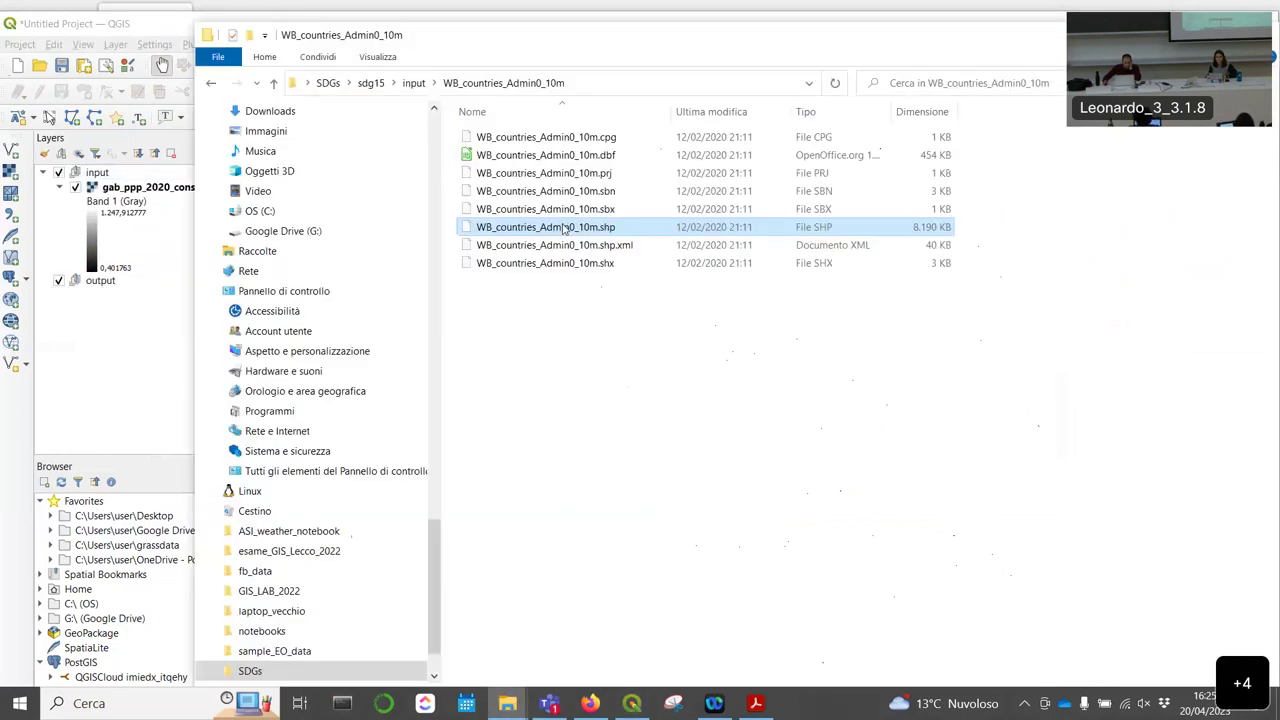
pyautogui.moveTo(141, 362); pyautogui.dragTo(143, 357)
pyautogui.click(171, 346)
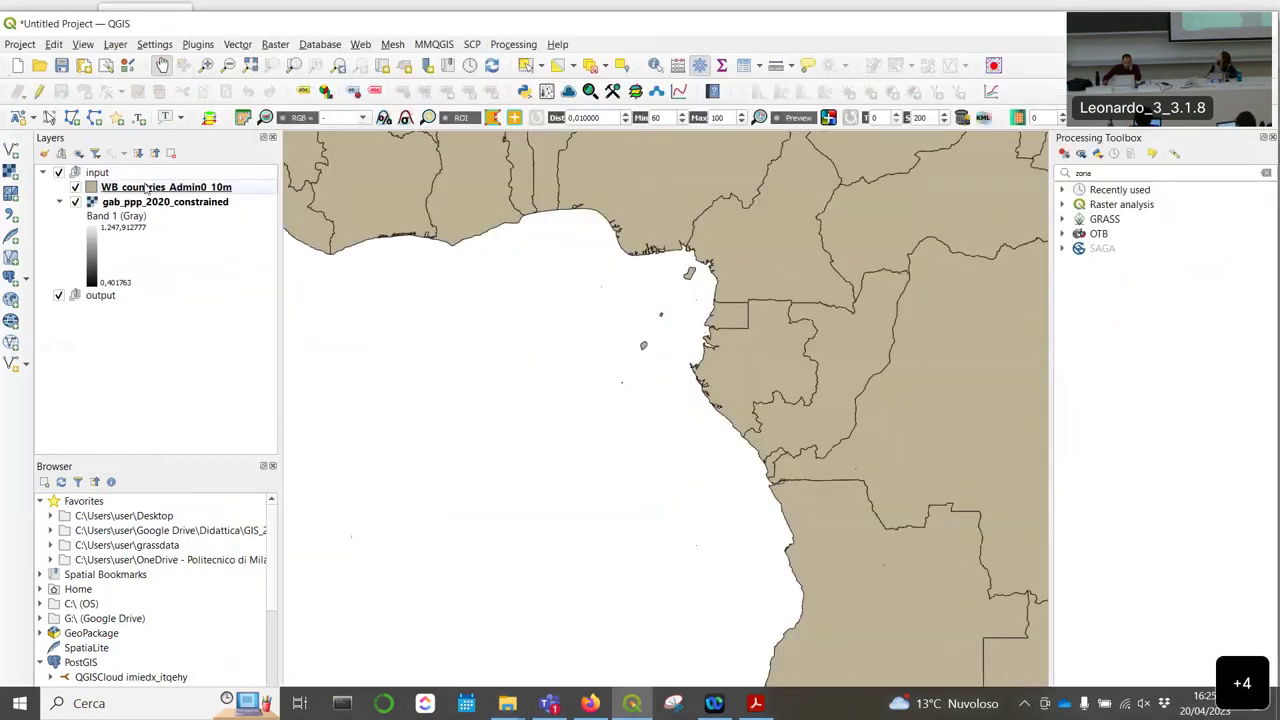
# Step: Open the attribute table of WB_countries_Admin0_10m and look through its columns
pyautogui.rightClick(145, 187)
pyautogui.click(212, 420)
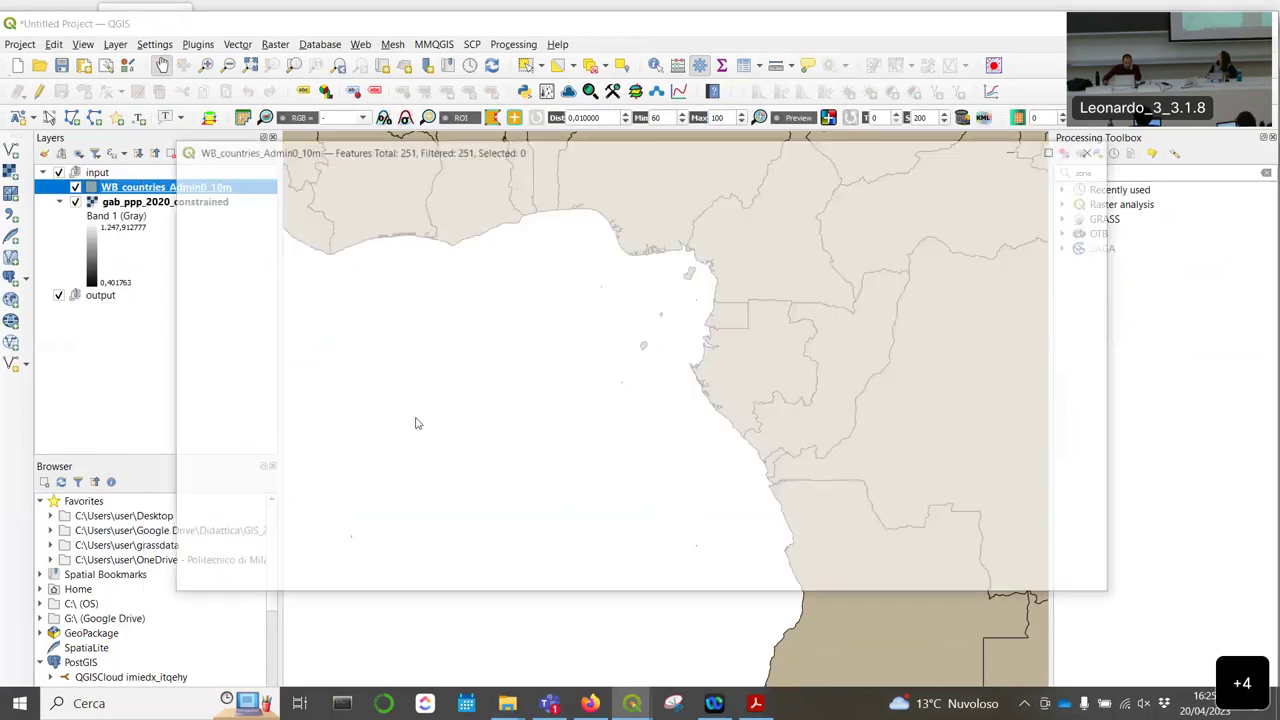
pyautogui.moveTo(235, 570); pyautogui.dragTo(393, 565)
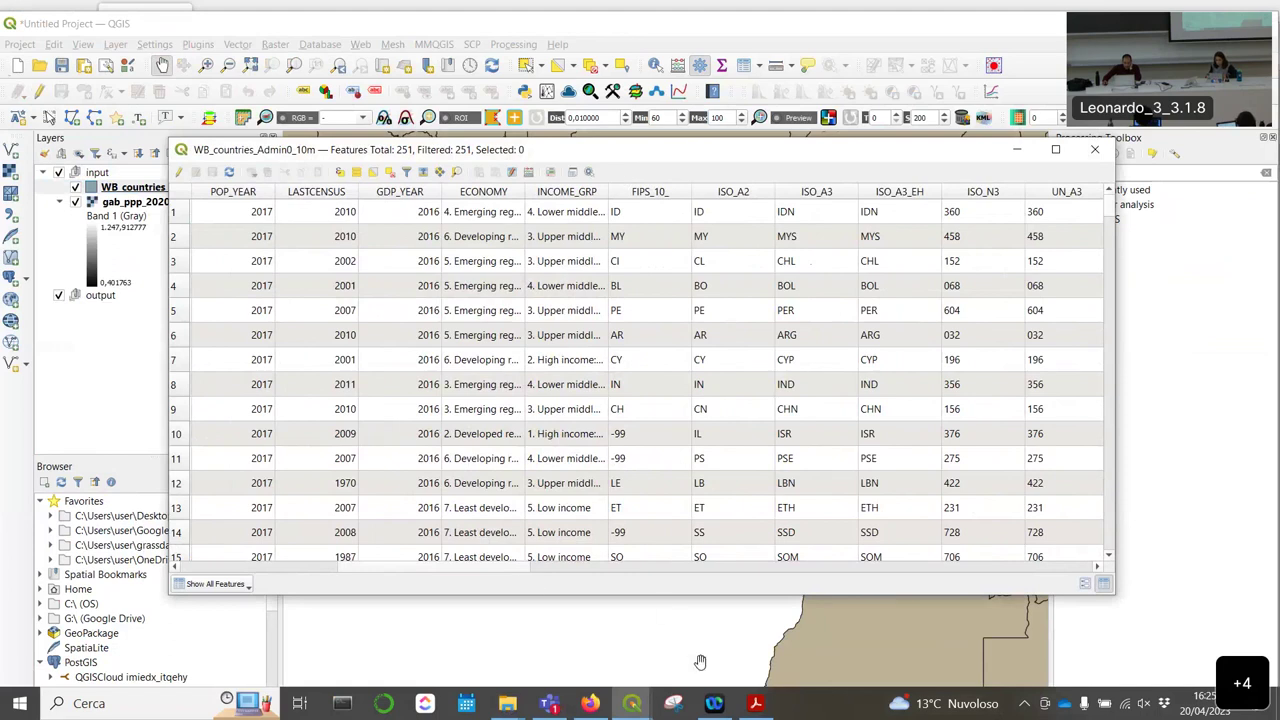
# Step: Switch to the tutorial in the browser and check the figures on adding the road network and population grid layers
pyautogui.click(590, 703)
pyautogui.scroll(-12, 652, 360)
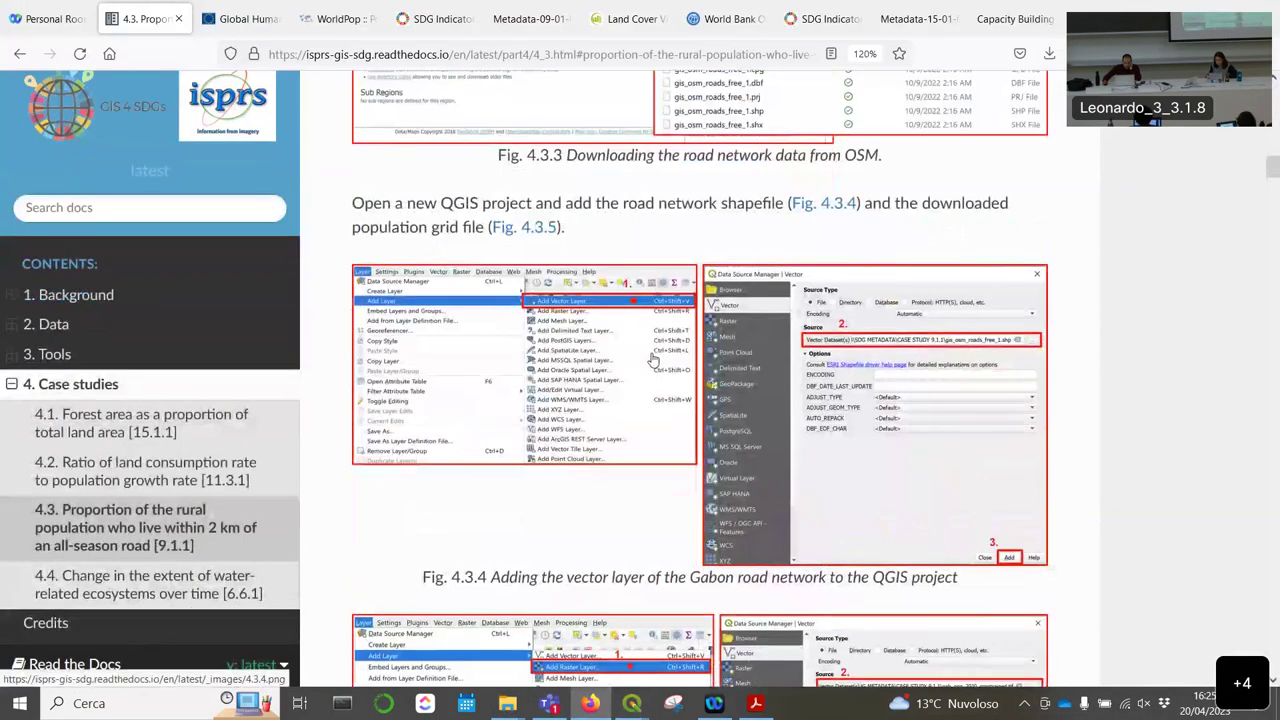
pyautogui.scroll(6, 652, 360)
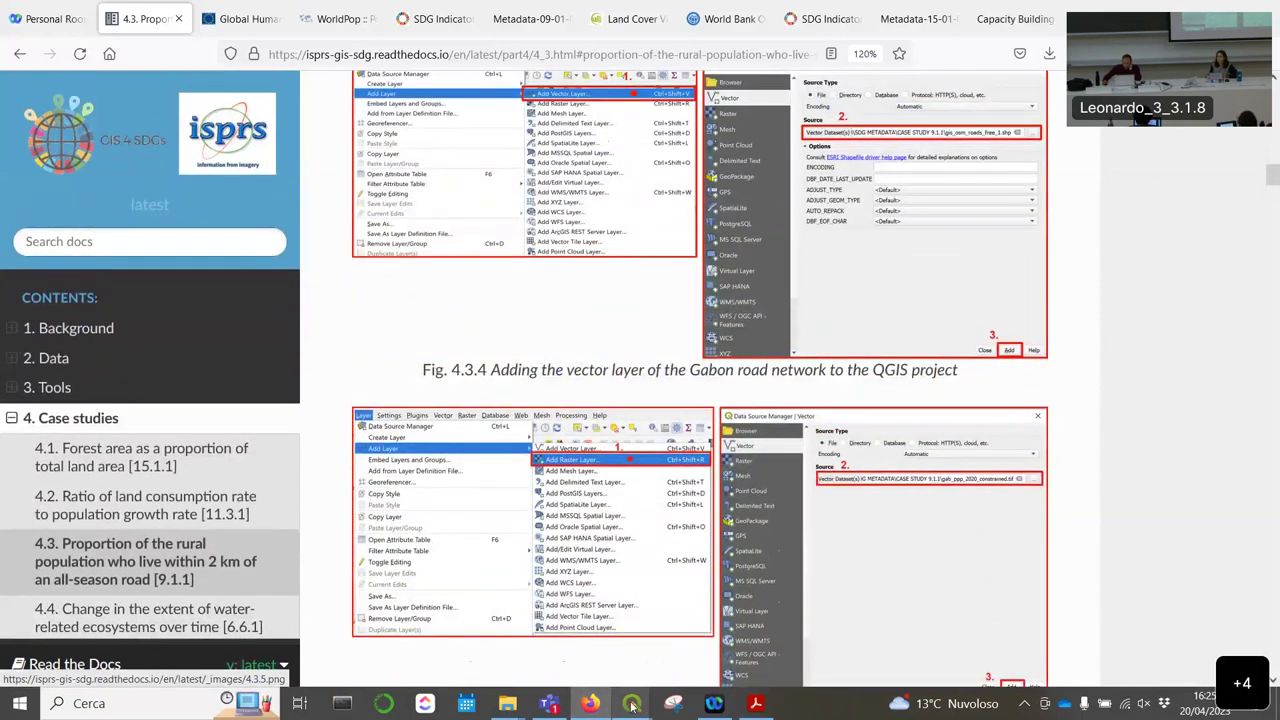
# Step: Return to the countries attribute table in QGIS, sort it by NAME_EN, select the Gabon record, and close the table
pyautogui.moveTo(631, 703)
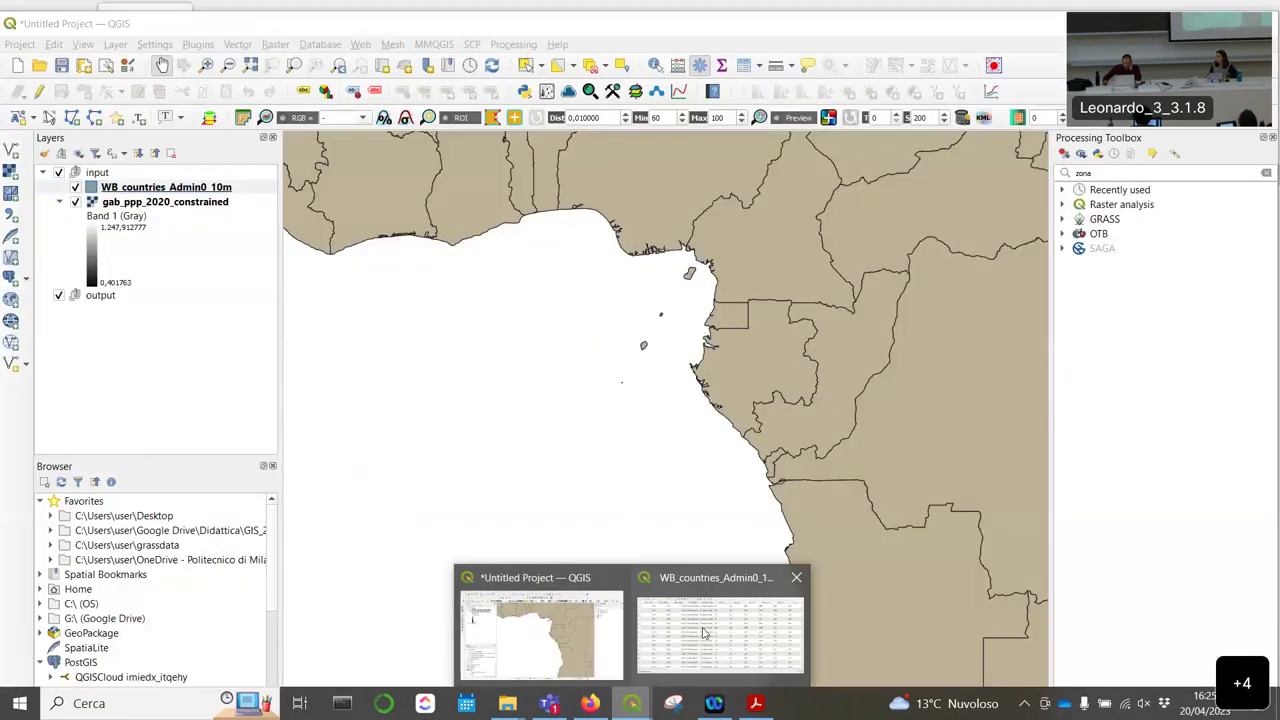
pyautogui.click(578, 626)
pyautogui.moveTo(523, 568); pyautogui.dragTo(762, 576)
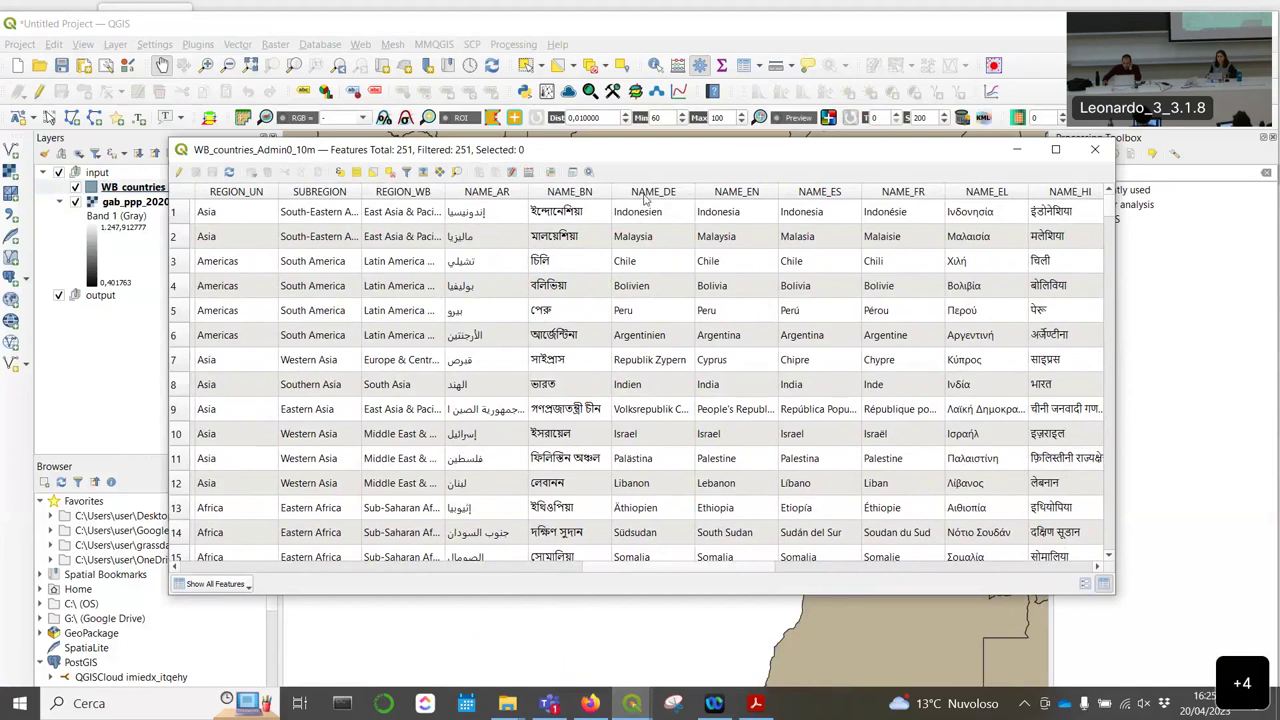
pyautogui.click(742, 191)
pyautogui.scroll(-13, 778, 318)
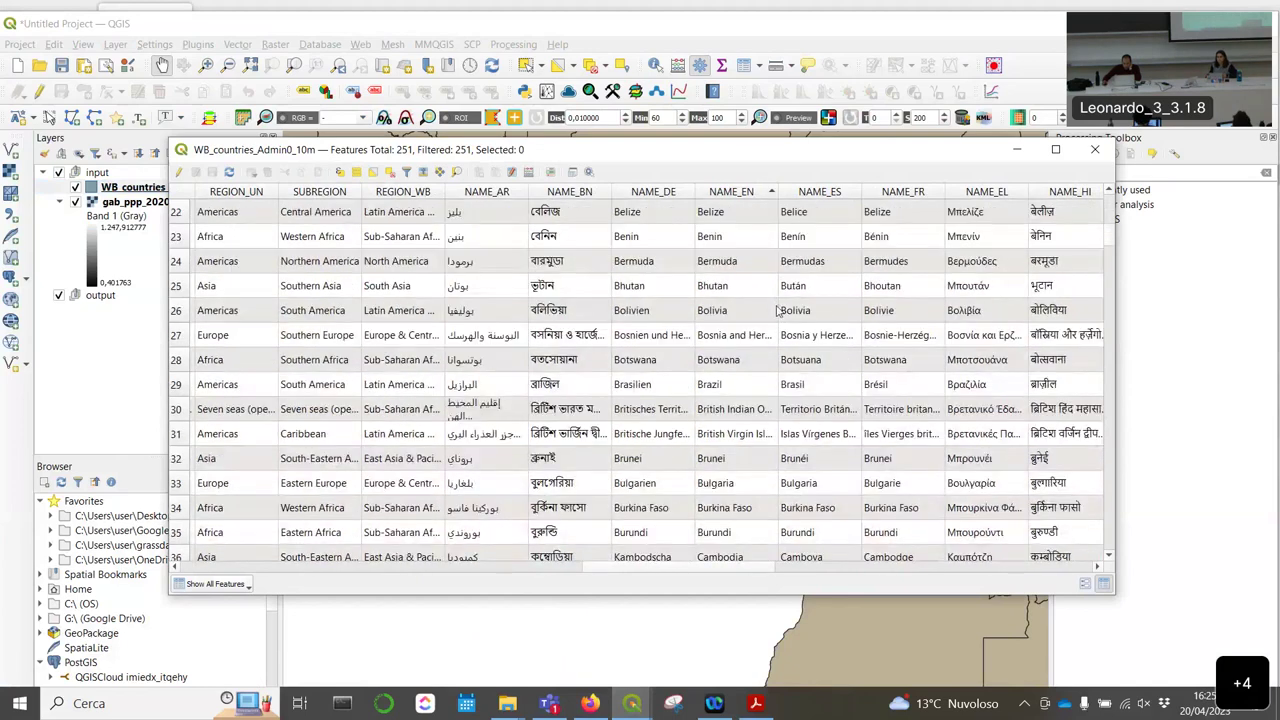
pyautogui.scroll(-10, 778, 318)
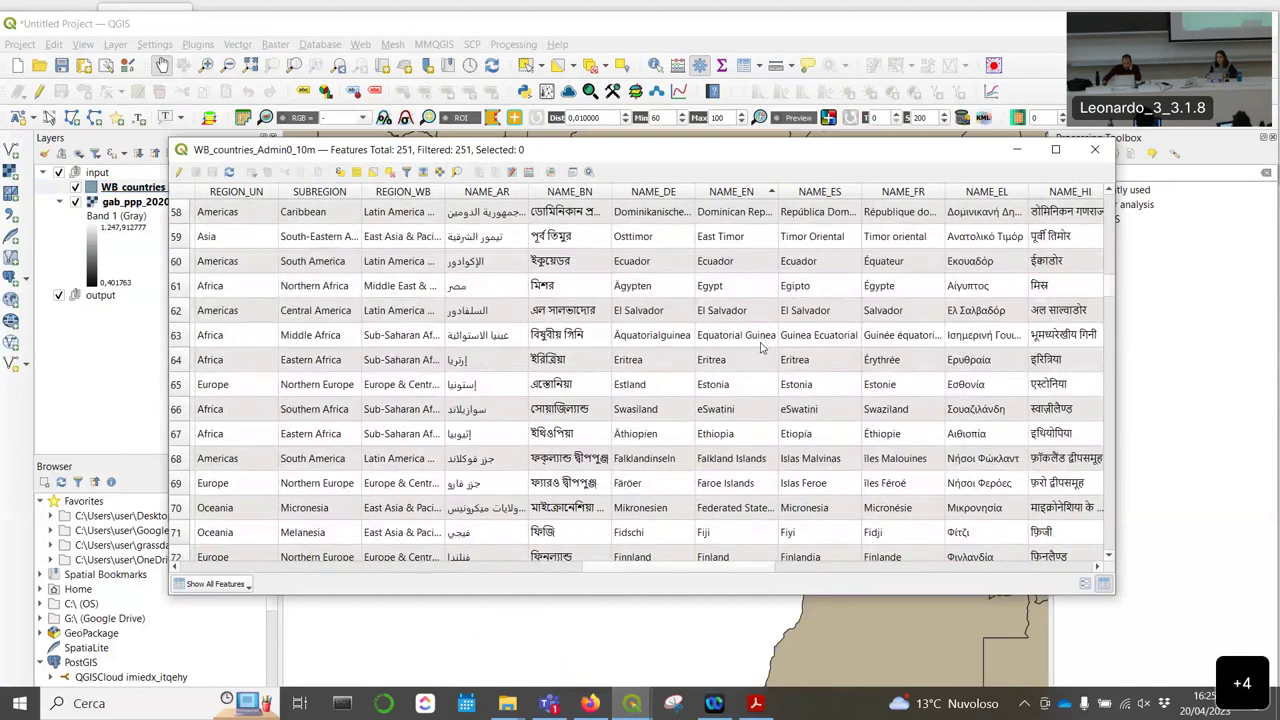
pyautogui.scroll(-7, 760, 349)
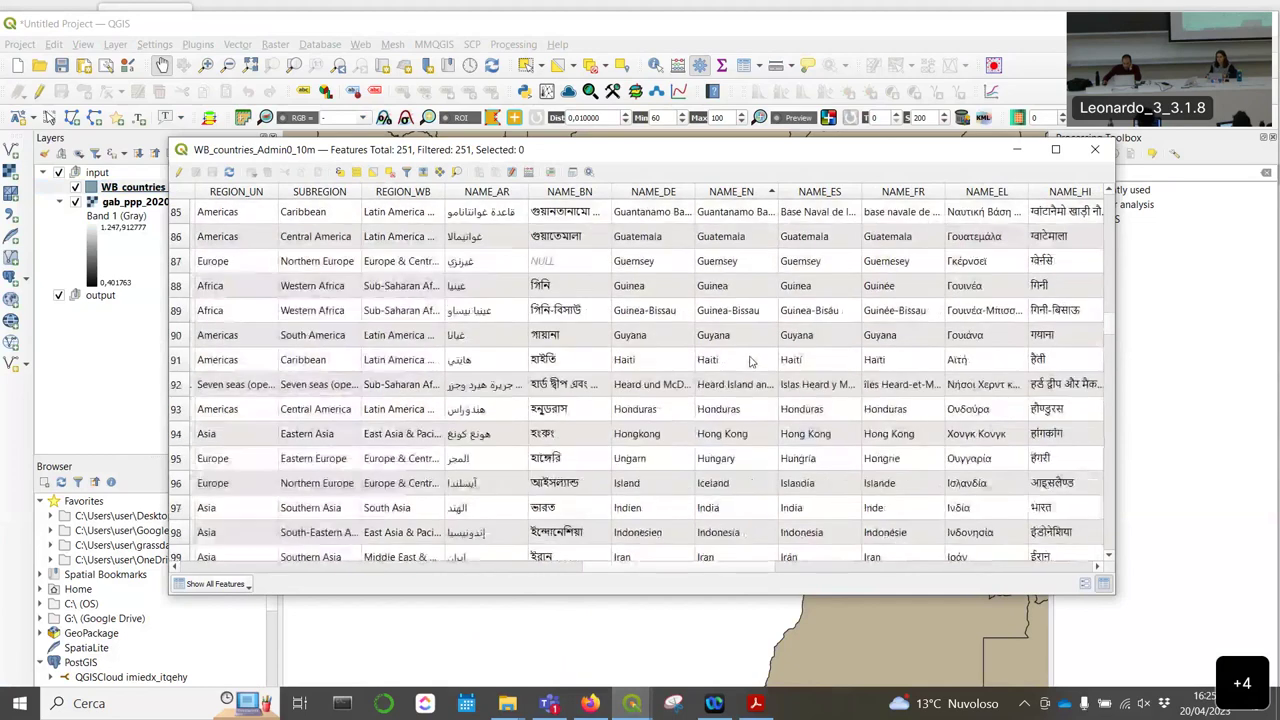
pyautogui.scroll(-10, 745, 372)
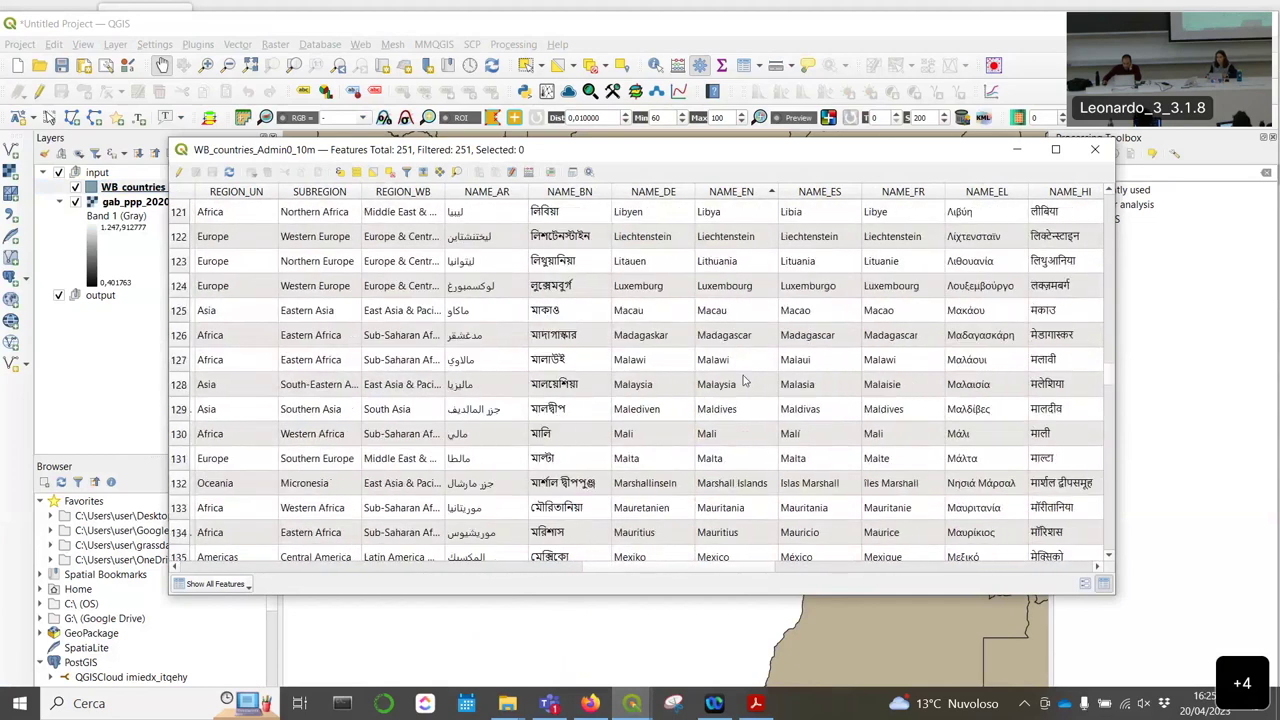
pyautogui.scroll(3, 744, 380)
pyautogui.scroll(-7, 744, 380)
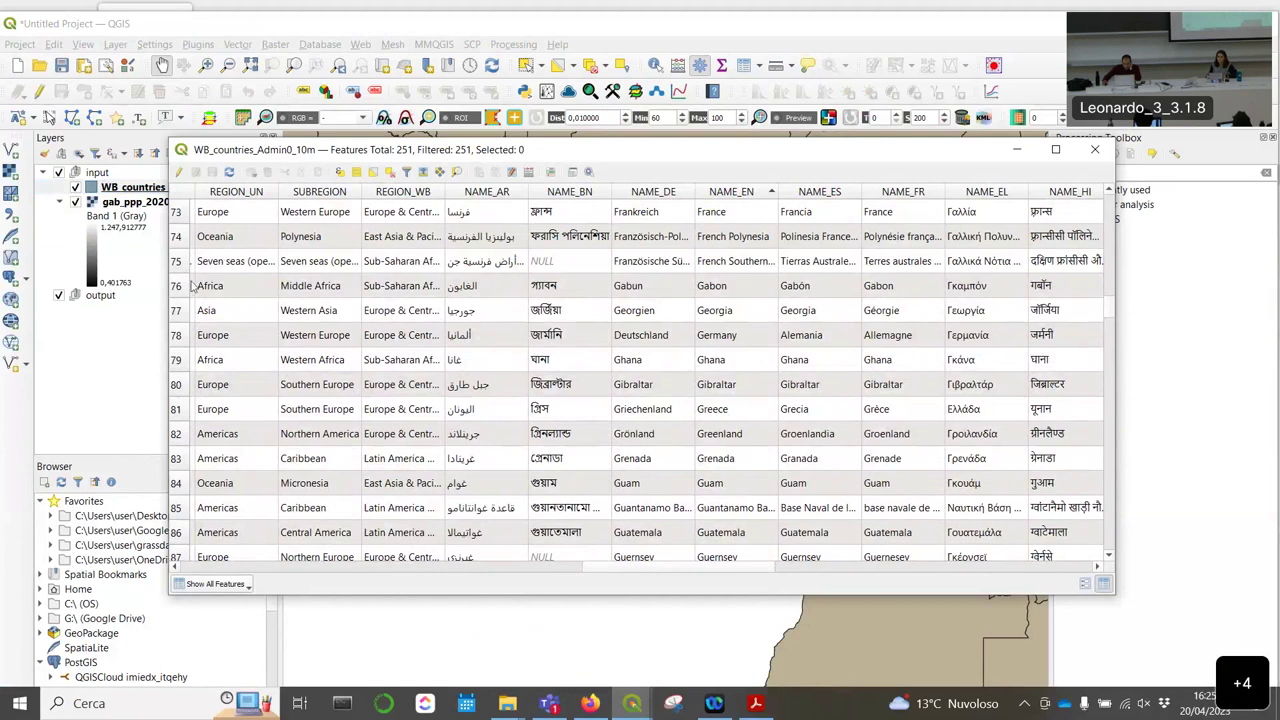
pyautogui.click(193, 285)
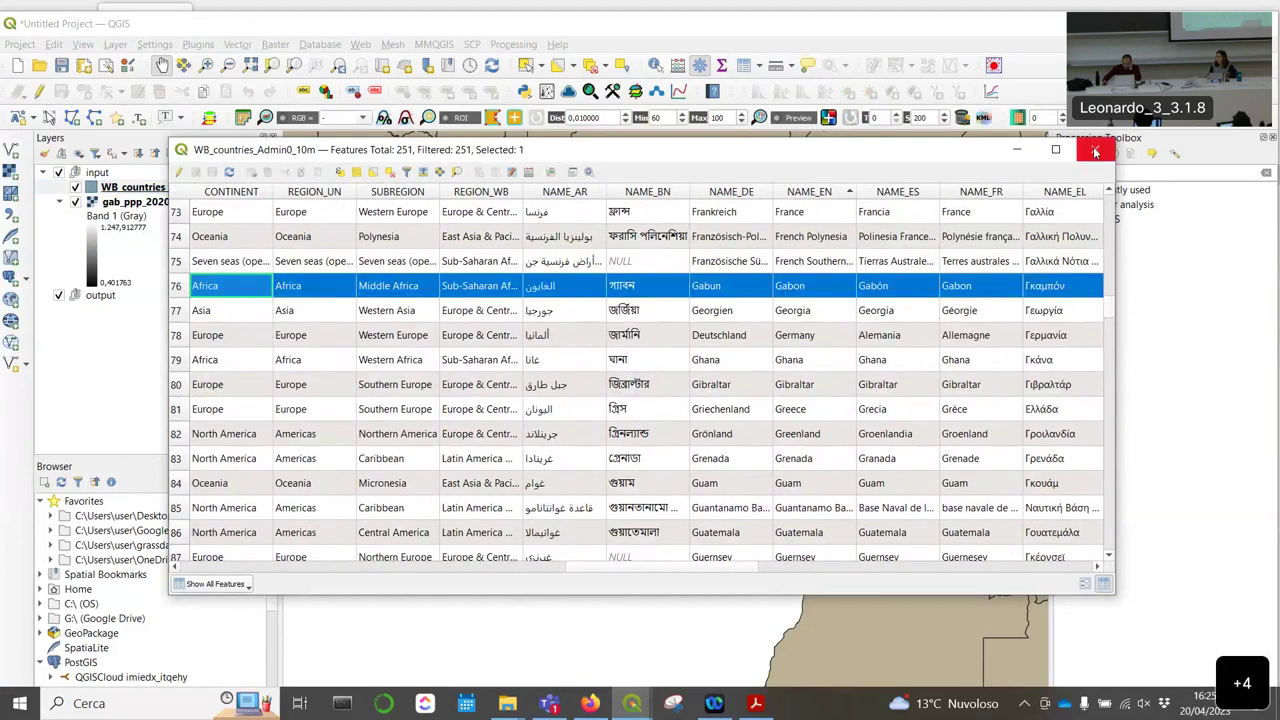
pyautogui.click(1094, 149)
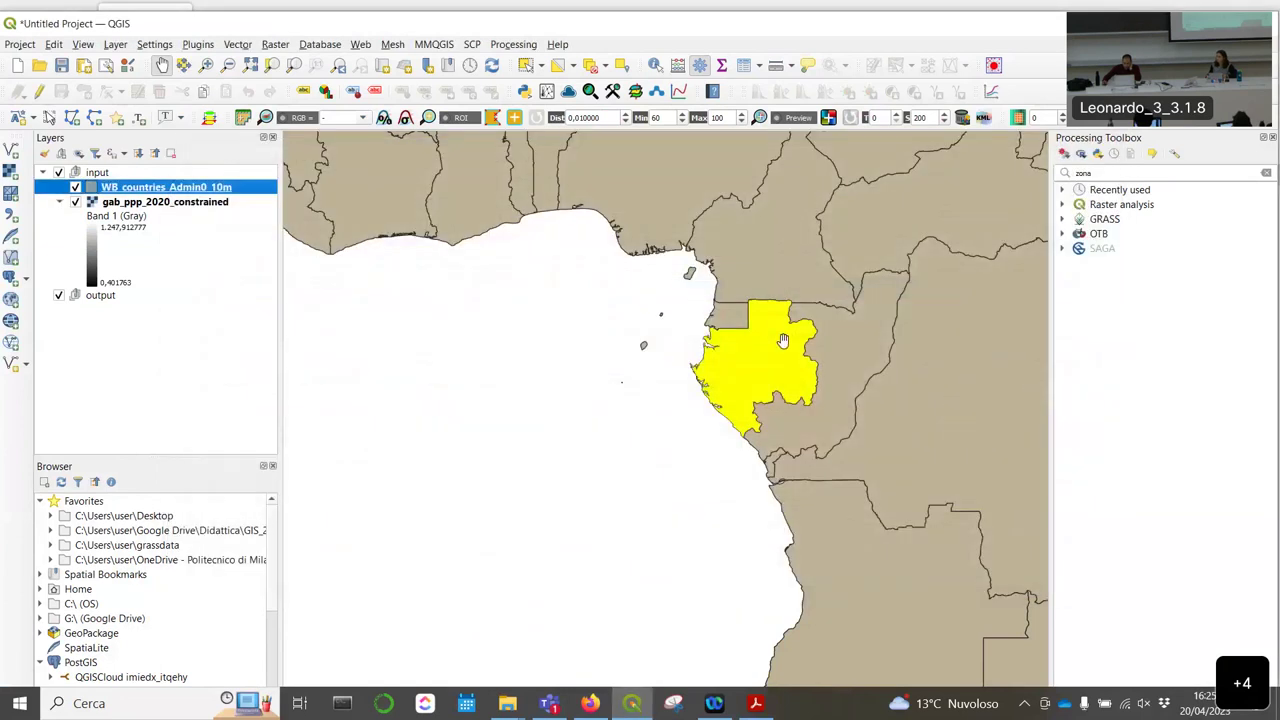
# Step: Export only the selected Gabon feature as an ESRI Shapefile, overwriting Gabon.shp in SDGs\sdg9\output
pyautogui.rightClick(114, 191)
pyautogui.moveTo(240, 540)
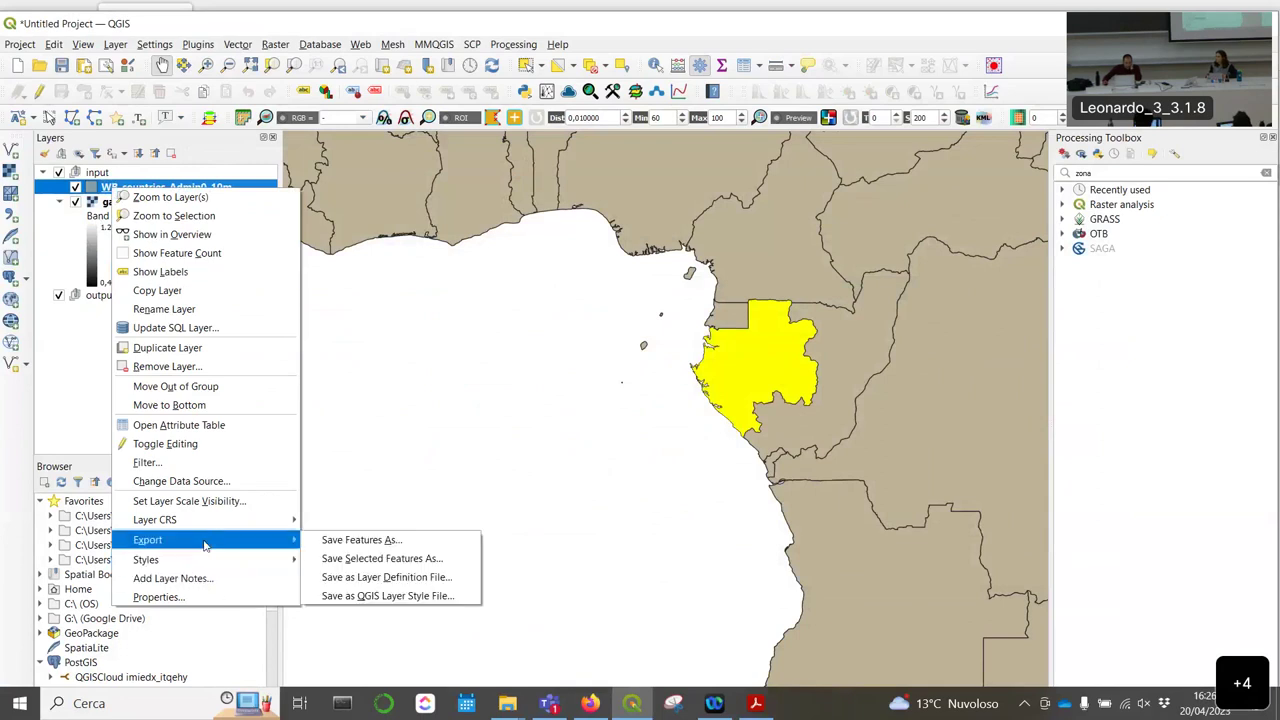
pyautogui.click(380, 558)
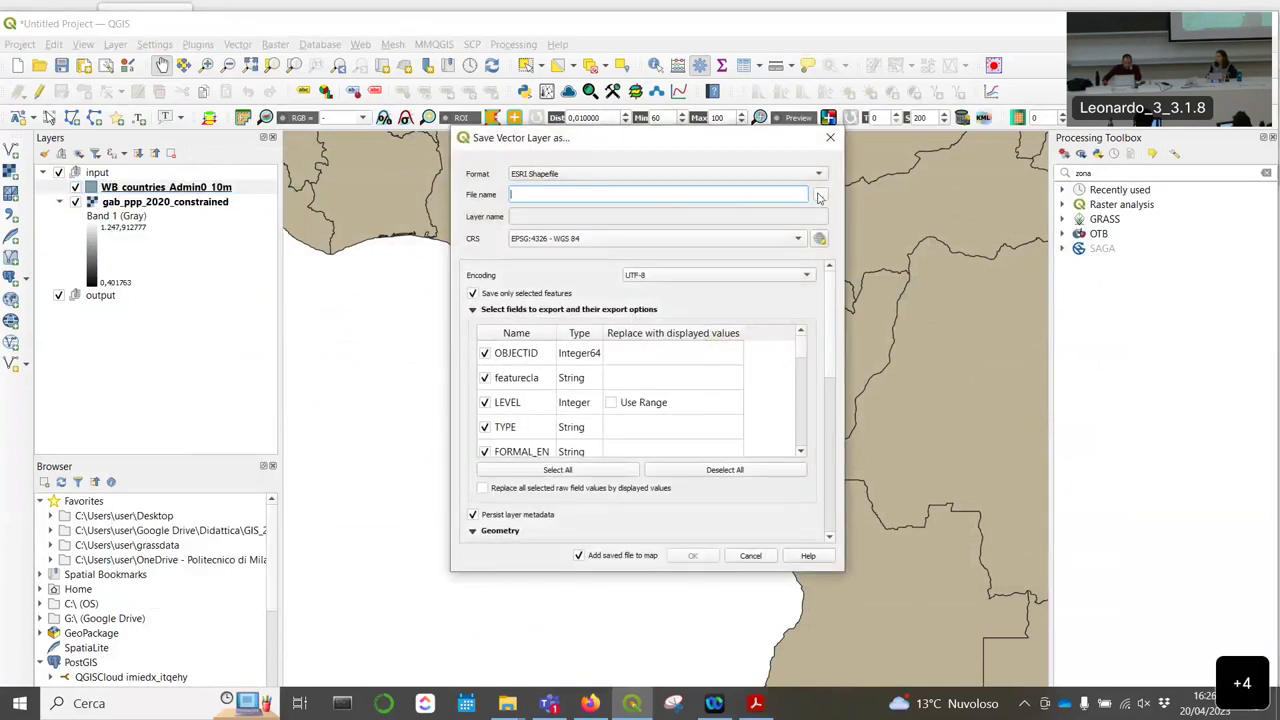
pyautogui.click(819, 196)
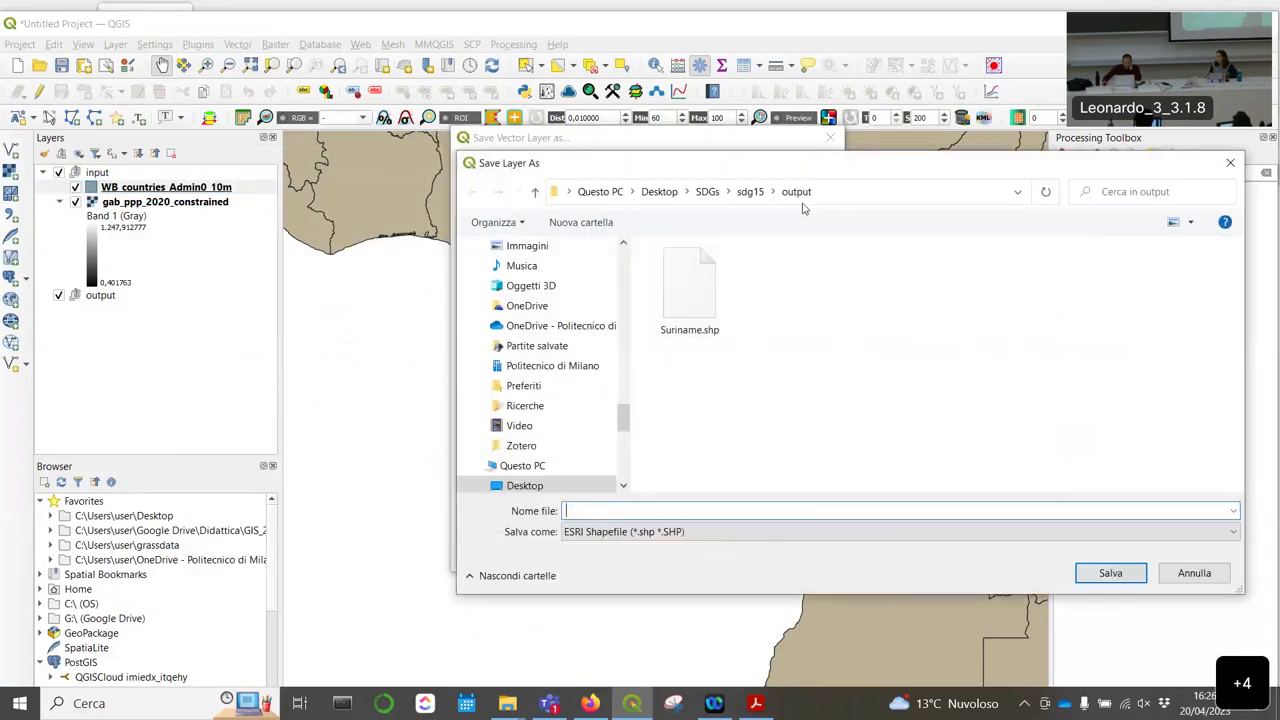
pyautogui.click(750, 191)
pyautogui.click(707, 191)
pyautogui.doubleClick(685, 272)
pyautogui.doubleClick(689, 290)
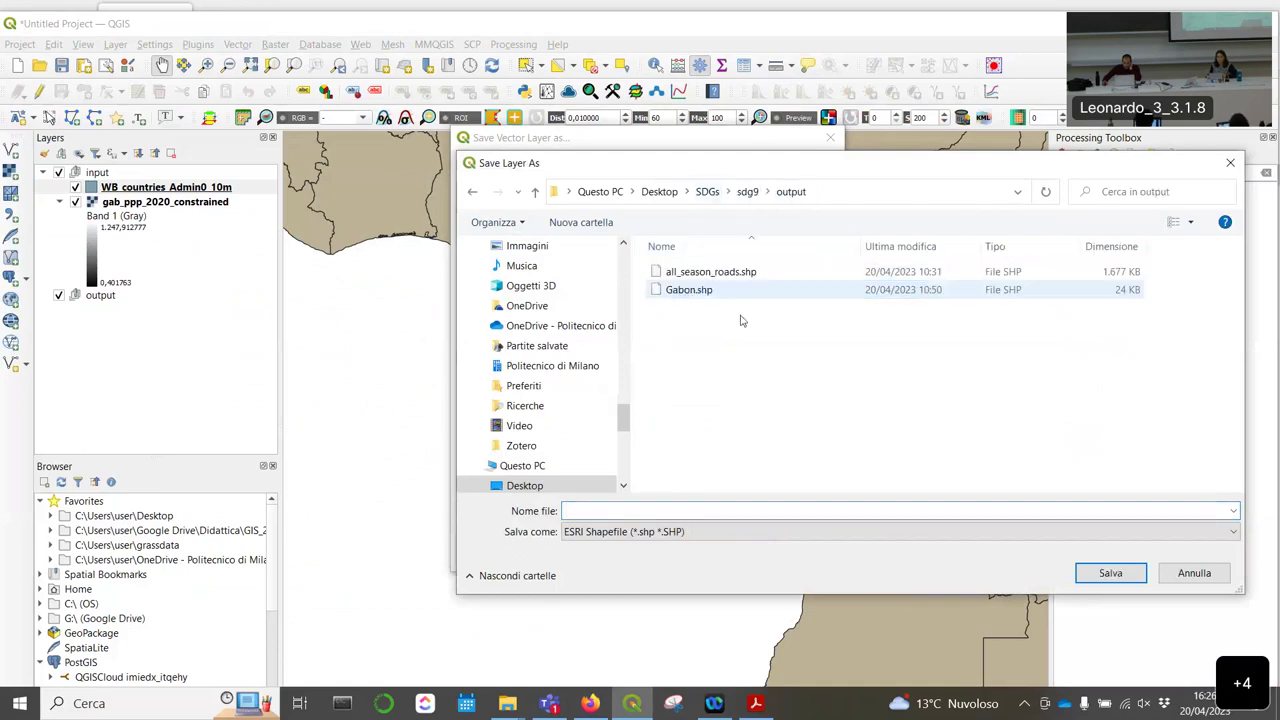
pyautogui.click(689, 290)
pyautogui.click(1100, 575)
pyautogui.click(714, 556)
pyautogui.click(636, 363)
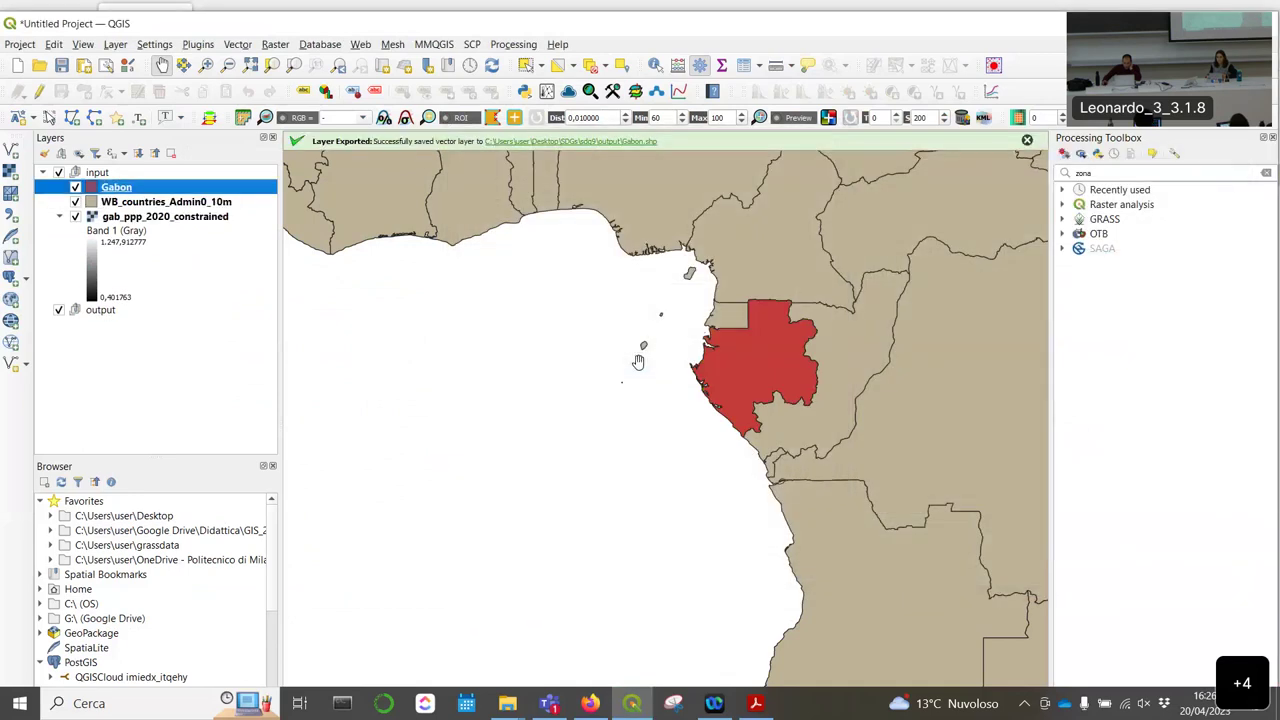
# Step: Remove the WB_countries_Admin0_10m layer from the project and place gab_ppp_2020_constrained above Gabon in the input group
pyautogui.click(140, 202)
pyautogui.rightClick(140, 202)
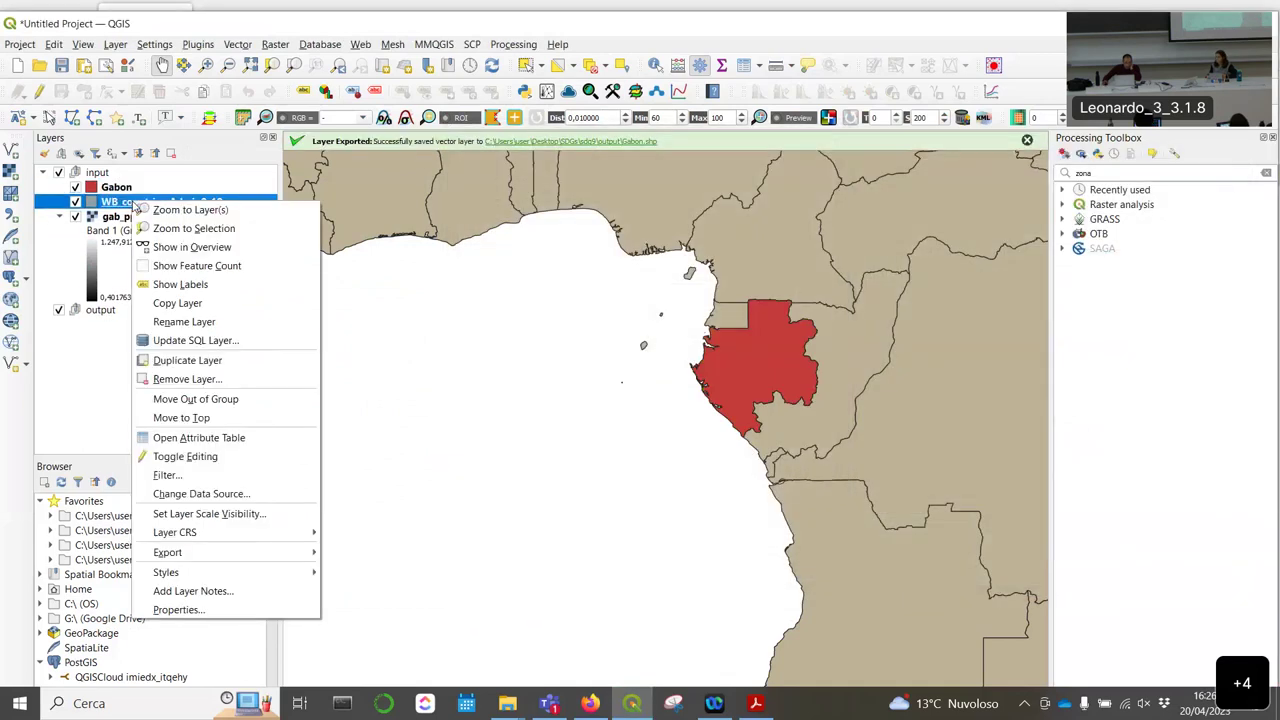
pyautogui.click(195, 376)
pyautogui.click(636, 405)
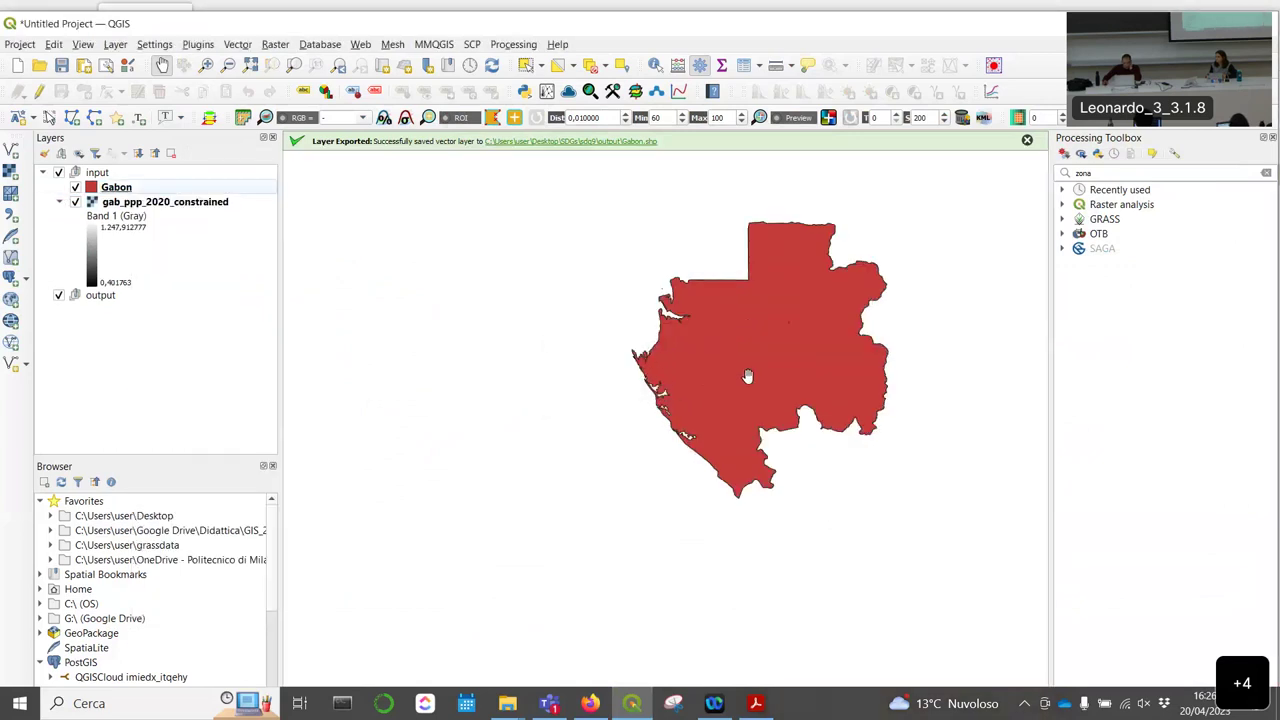
pyautogui.moveTo(114, 199); pyautogui.dragTo(133, 188)
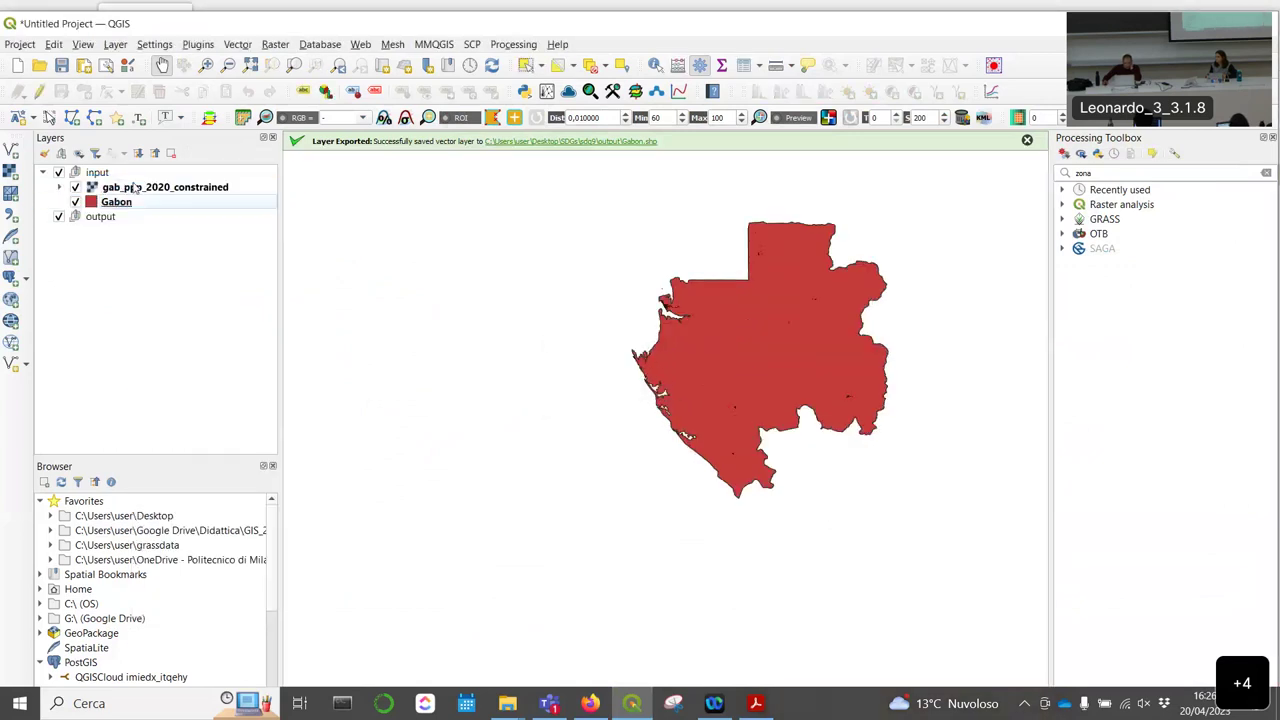
pyautogui.scroll(4, 689, 321)
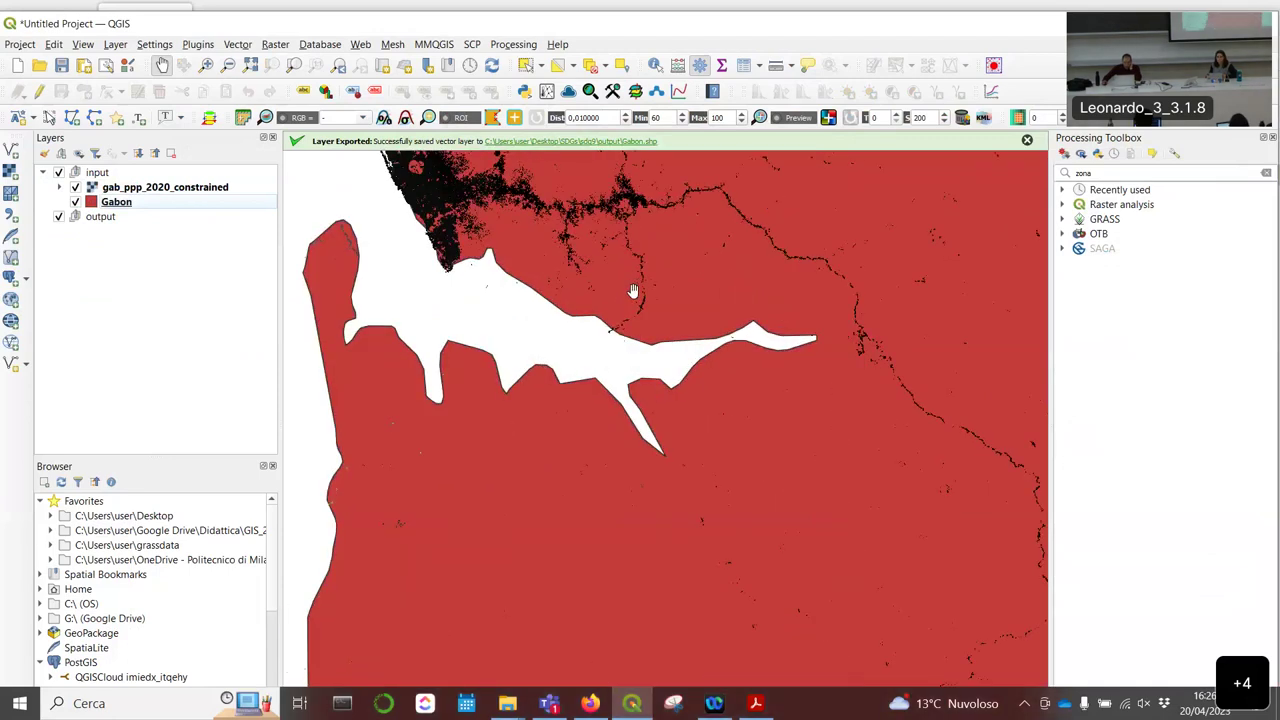
# Step: Switch to the tutorial in the browser and review the road network figure and the passage on extracting all-season, major roads by code
pyautogui.scroll(2, 607, 290)
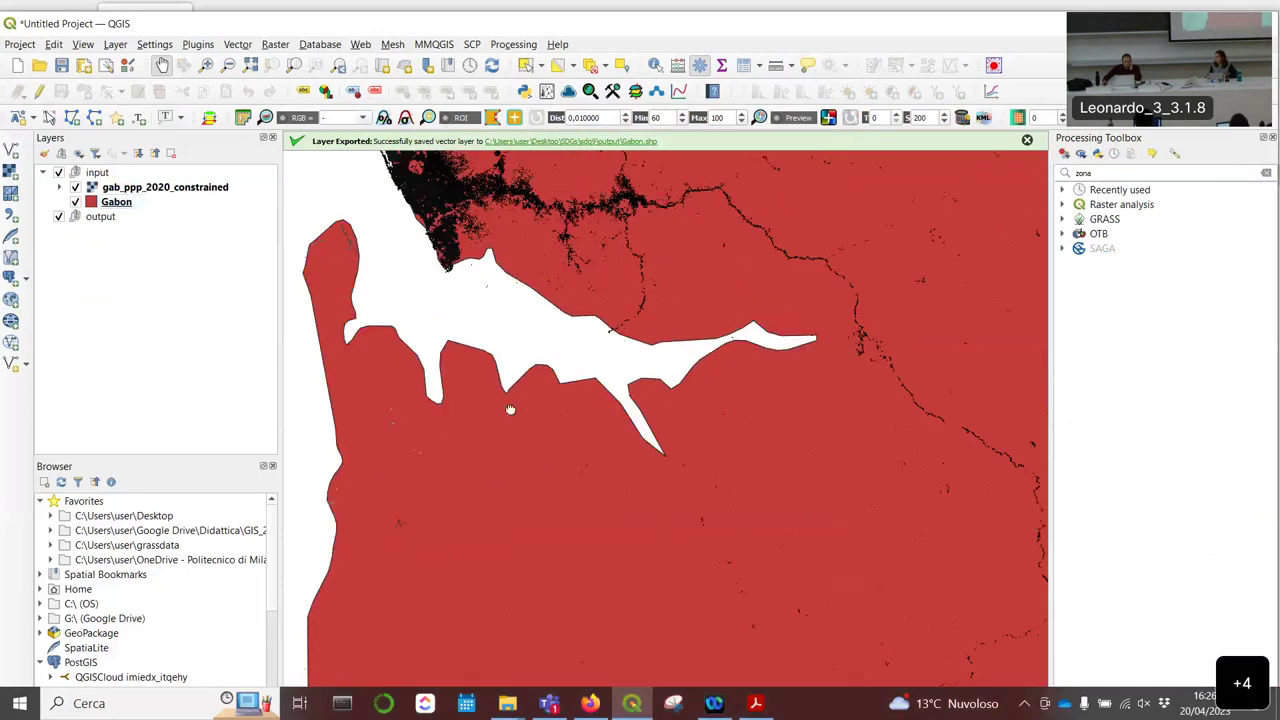
pyautogui.click(590, 703)
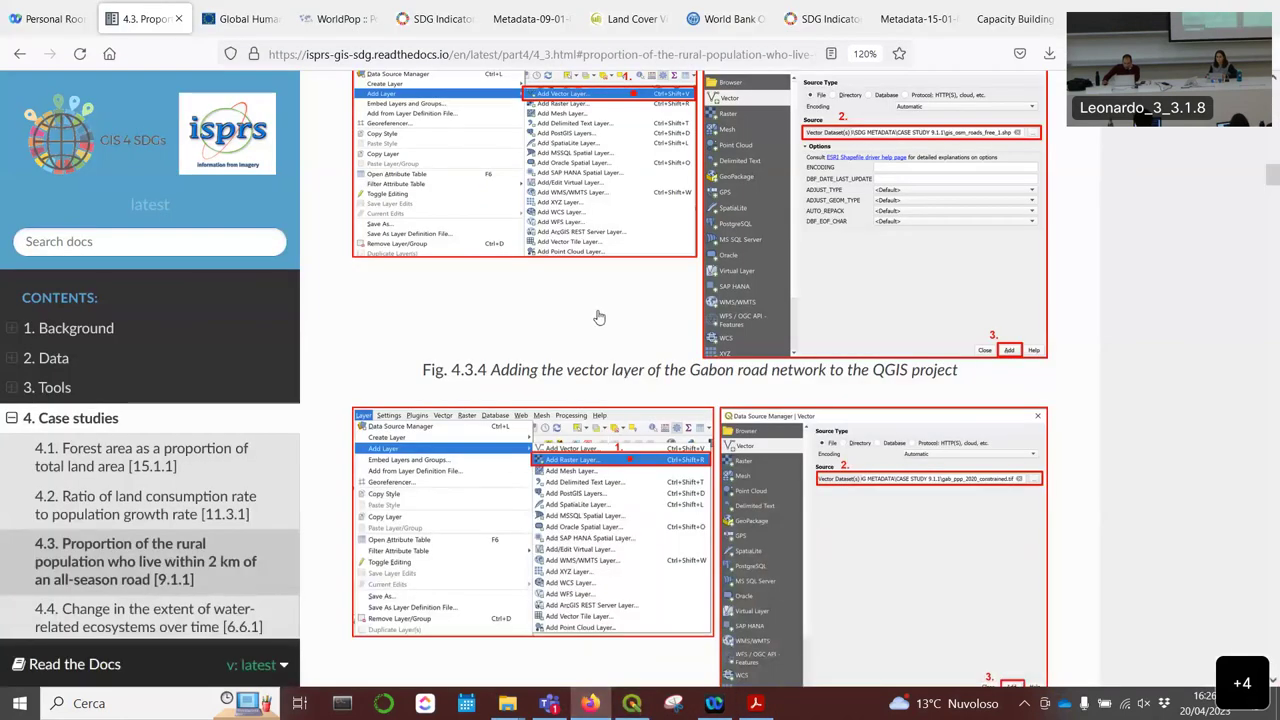
pyautogui.scroll(2, 599, 317)
pyautogui.scroll(5, 599, 317)
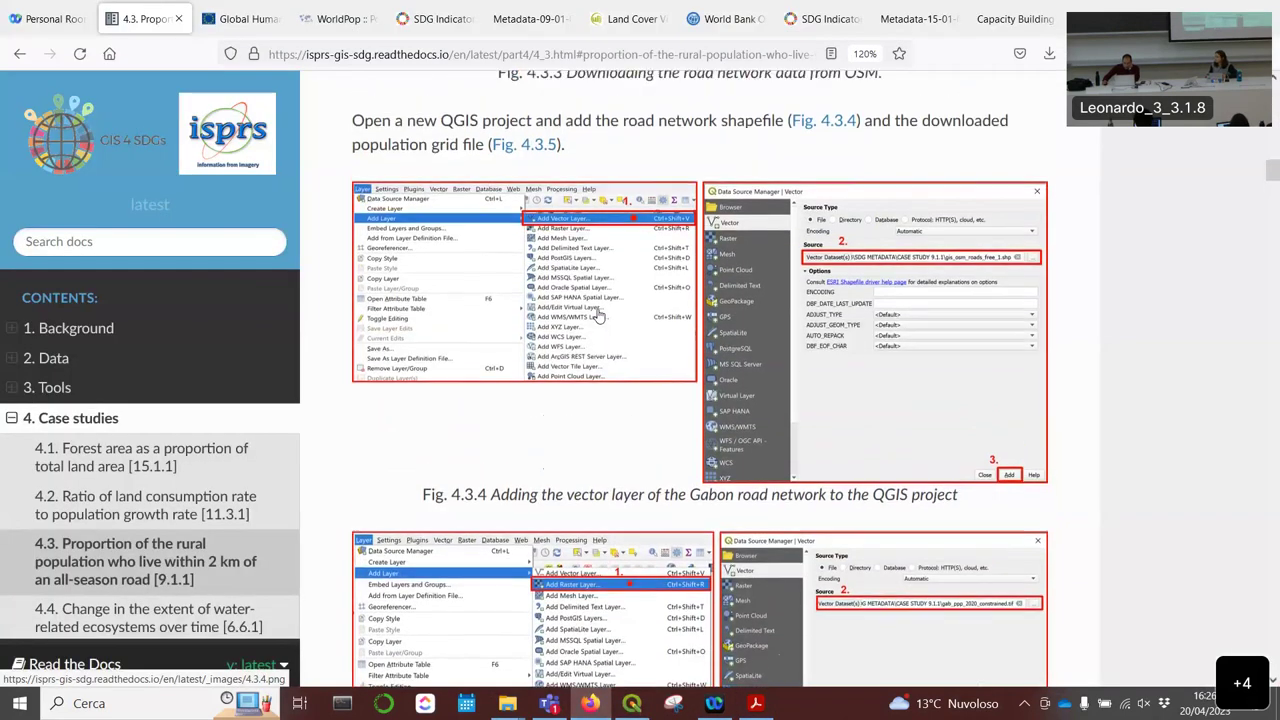
pyautogui.scroll(-5, 599, 317)
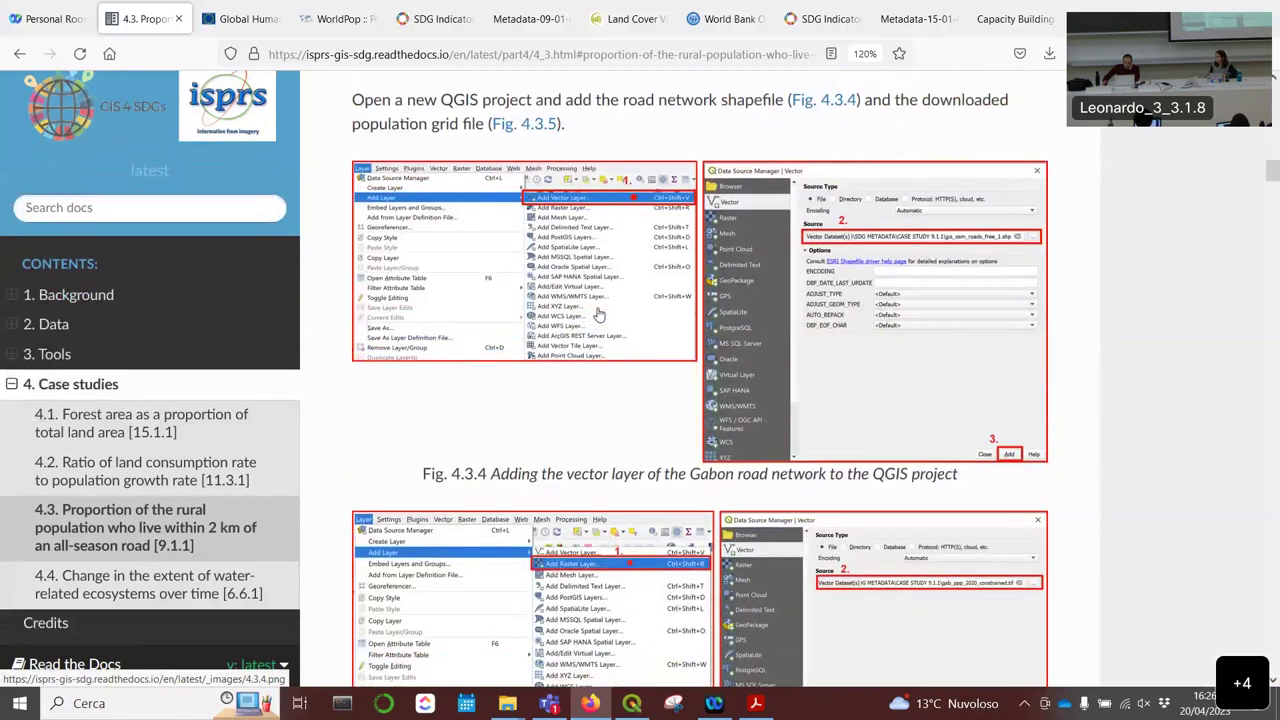
pyautogui.scroll(-5, 599, 317)
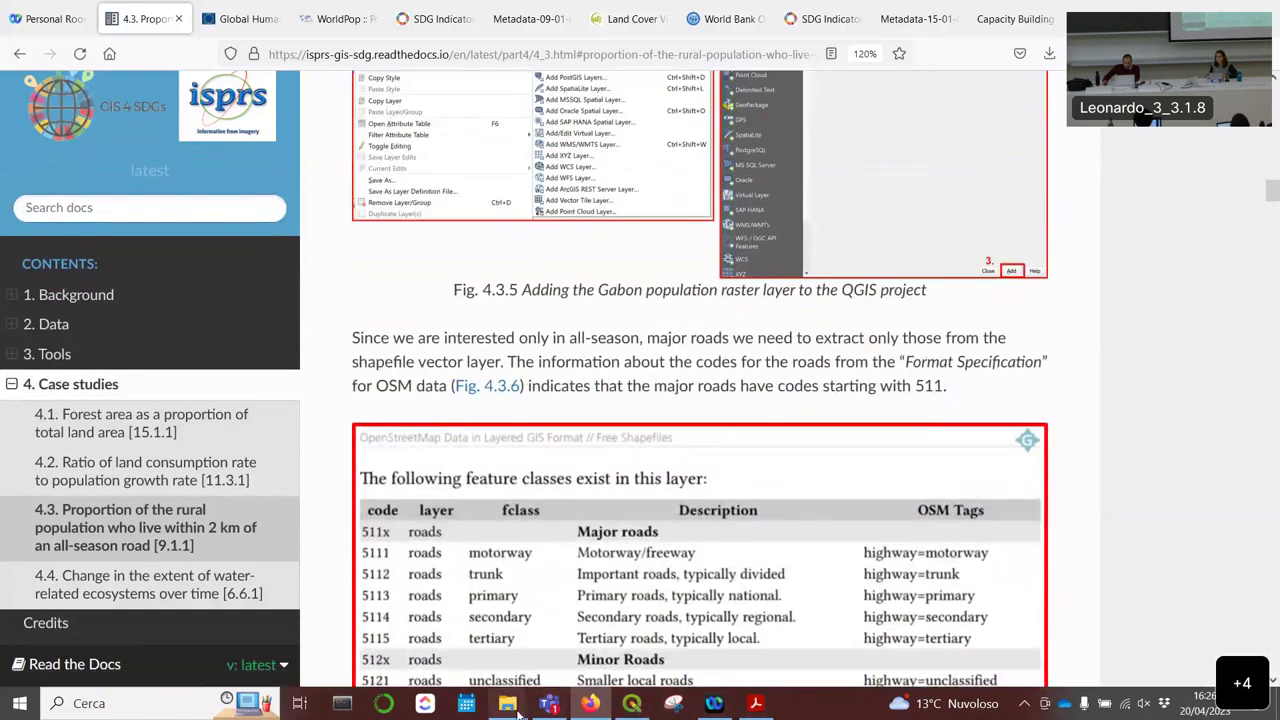
# Step: Switch to File Explorer, open the gabon-latest-free.shp folder in SDGs\sdg9\input, and select gis_osm_roads_free_1.shp
pyautogui.moveTo(510, 705)
pyautogui.click(445, 625)
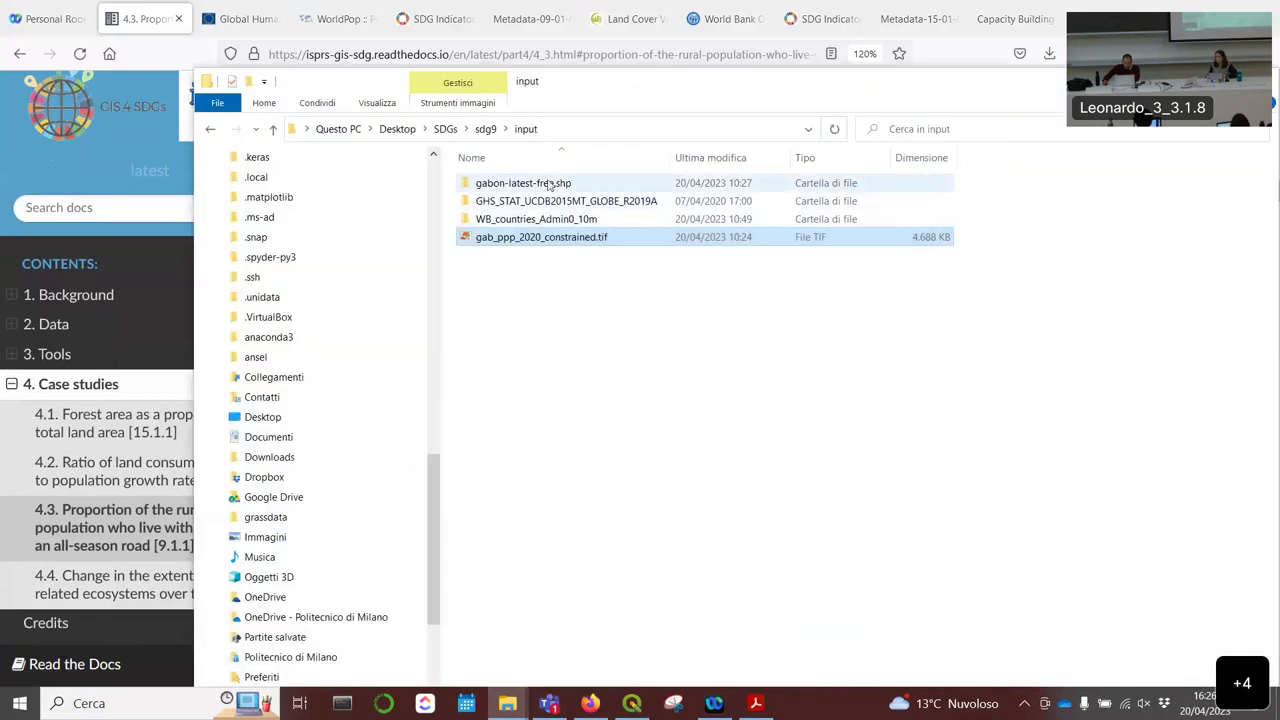
pyautogui.doubleClick(549, 186)
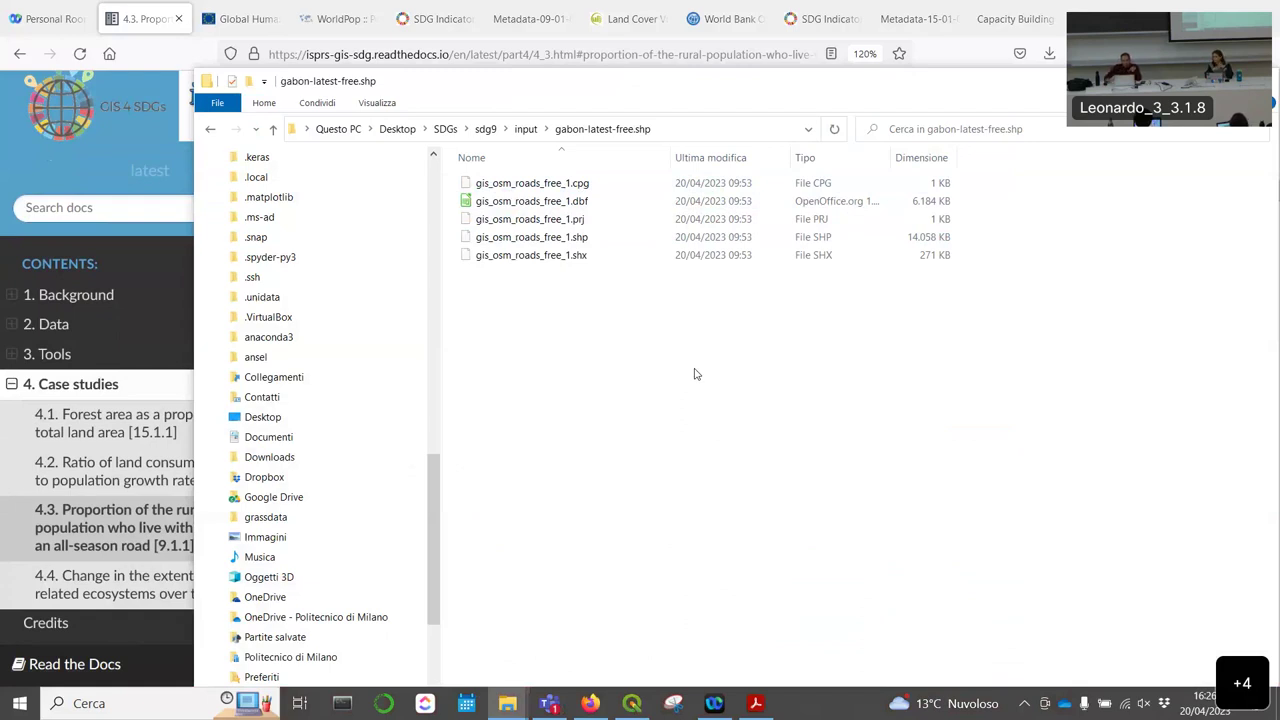
pyautogui.click(601, 243)
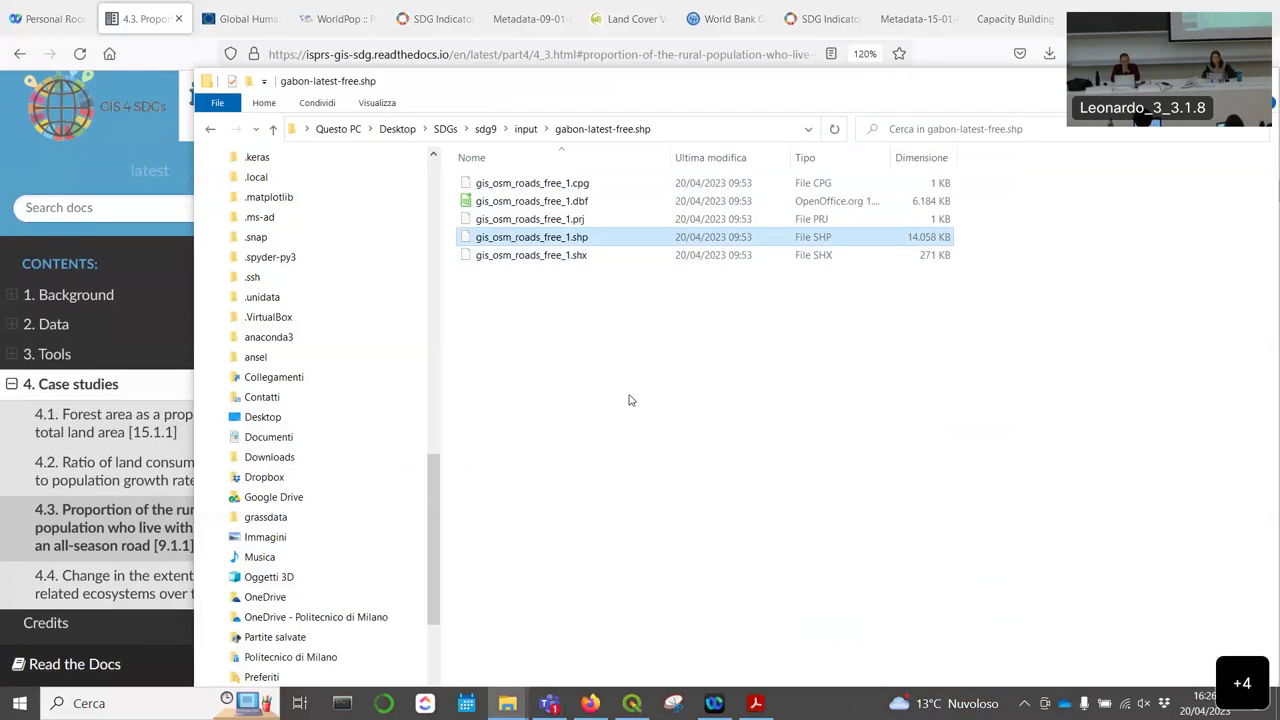
# Step: Return to the tutorial in the browser and bring up the link options for the Geofabrik Gabon OSM data download page
pyautogui.hotkey('alt', 'Tab')
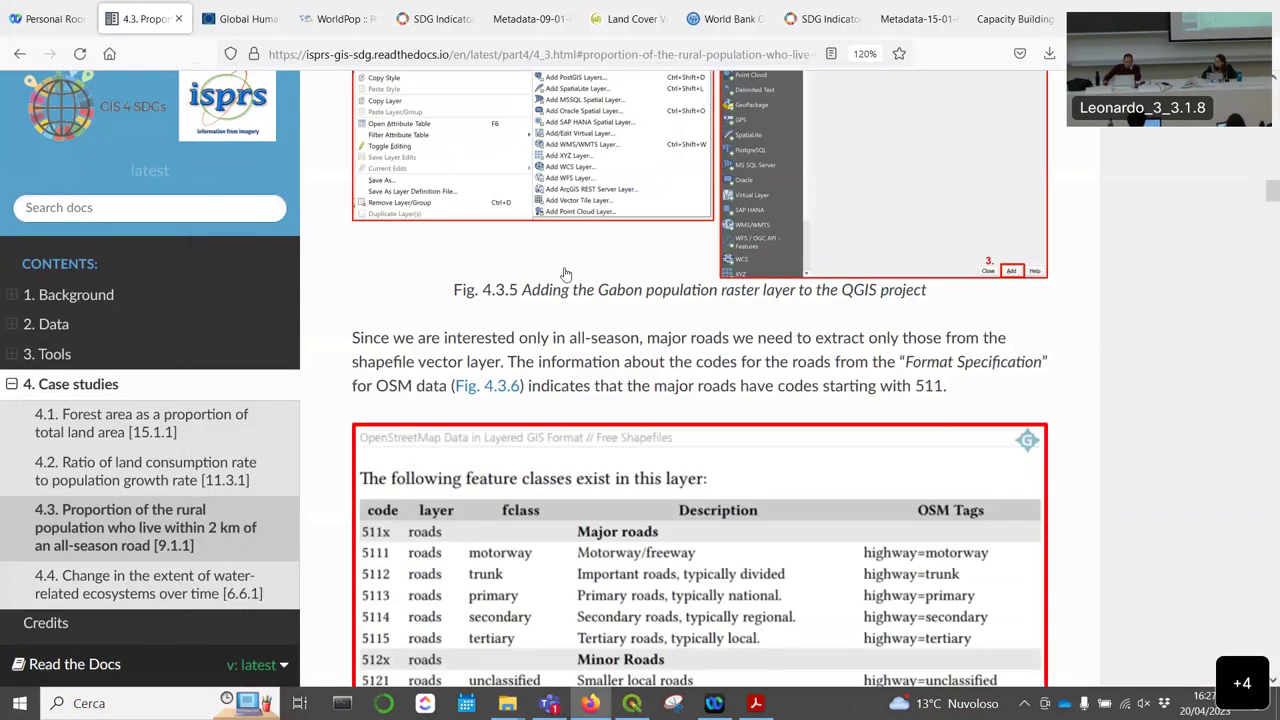
pyautogui.scroll(15, 565, 275)
pyautogui.rightClick(589, 601)
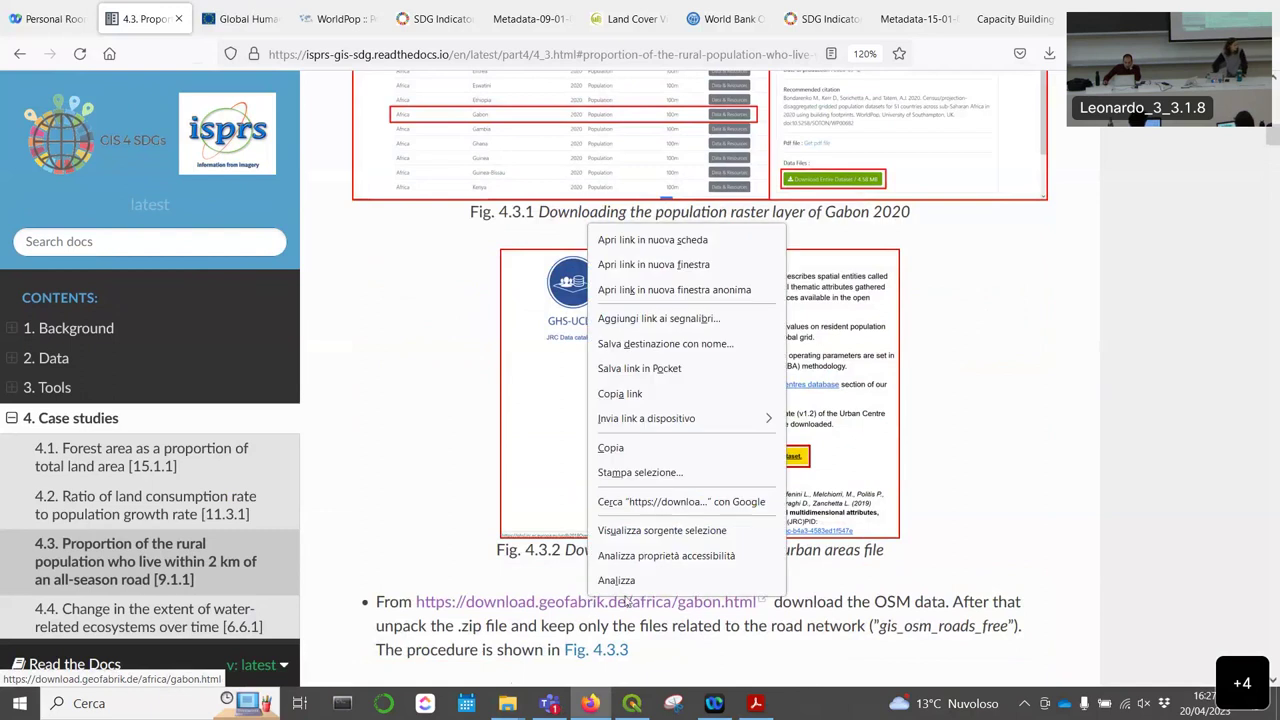
# Step: Open the guide's Geofabrik Gabon download link in a new browser tab and show that page
pyautogui.click(663, 240)
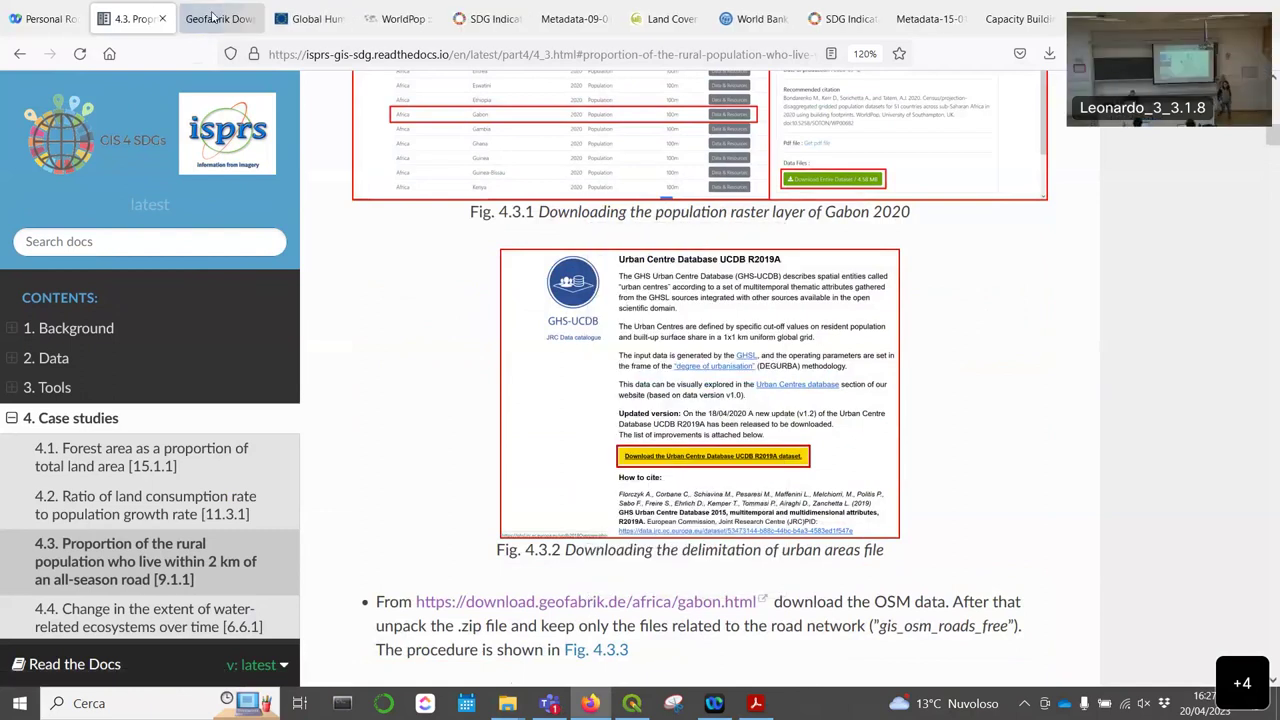
pyautogui.hotkey('ctrl', 'Tab')
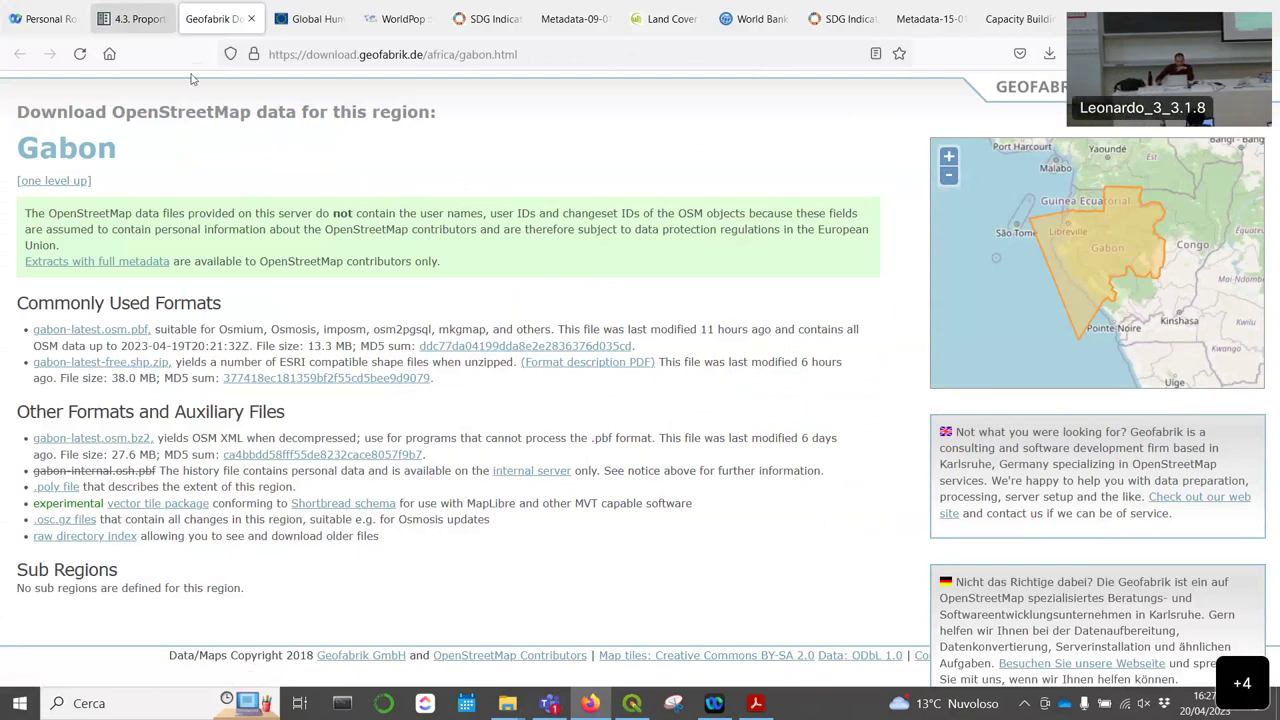
# Step: Switch to QGIS and add the vector layer gis_osm_roads_free_1.shp from the gabon-latest-free.shp folder in sdg9/input
pyautogui.click(634, 706)
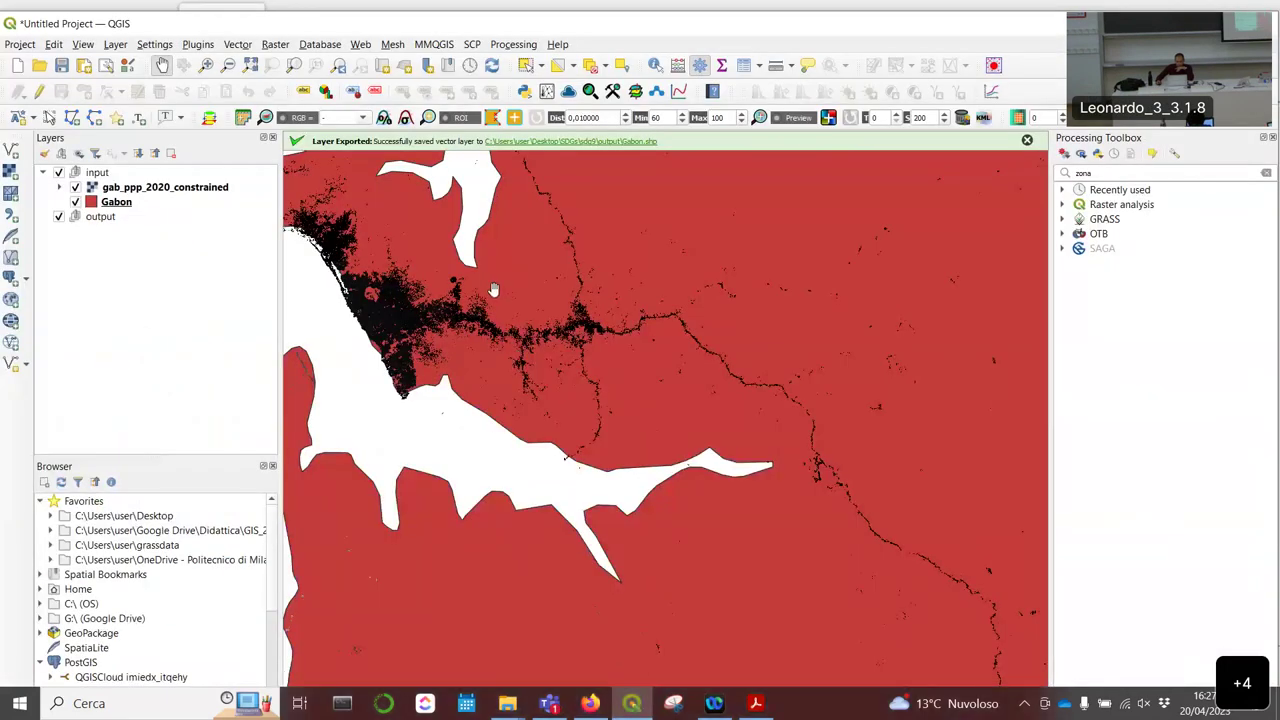
pyautogui.scroll(-1, 493, 290)
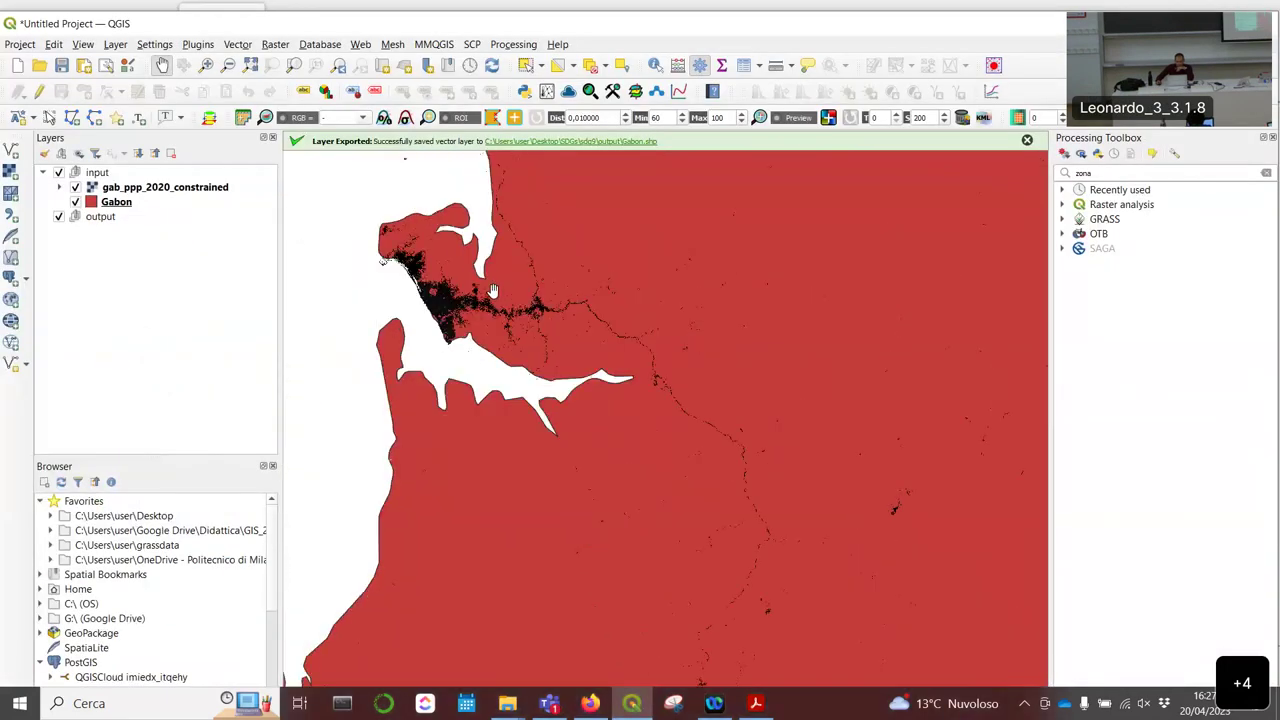
pyautogui.click(12, 150)
pyautogui.click(921, 156)
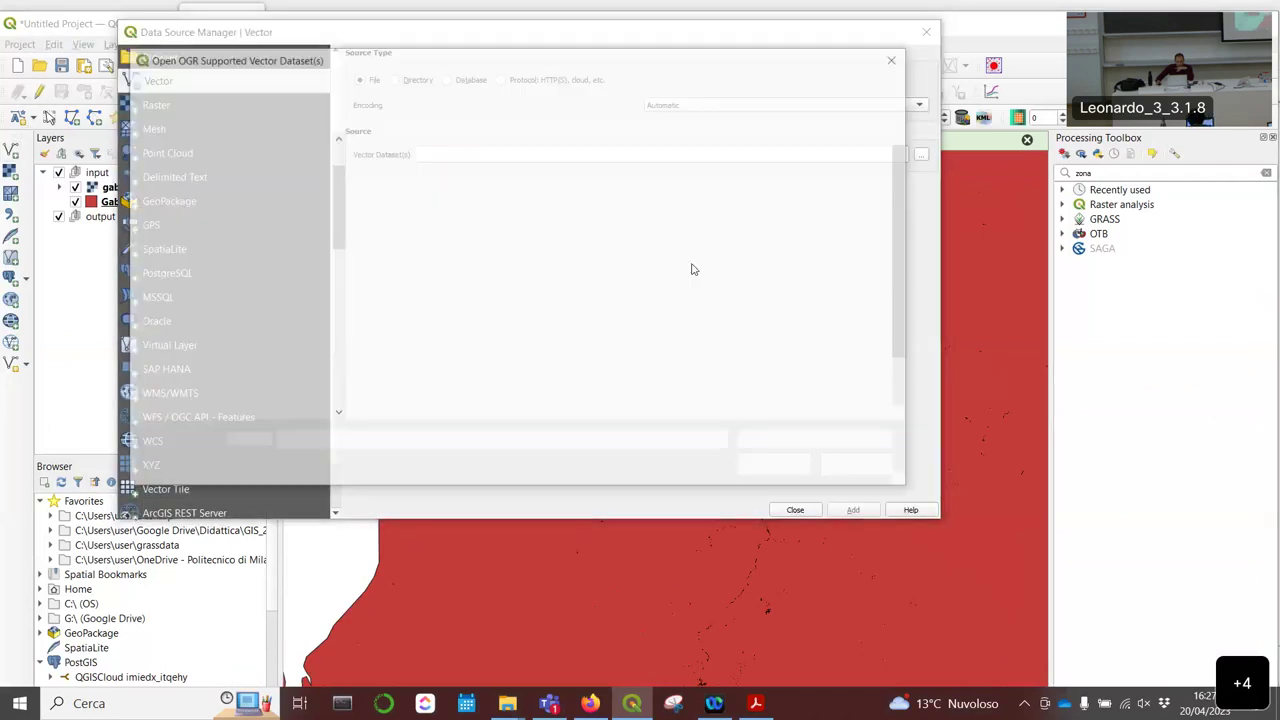
pyautogui.click(201, 87)
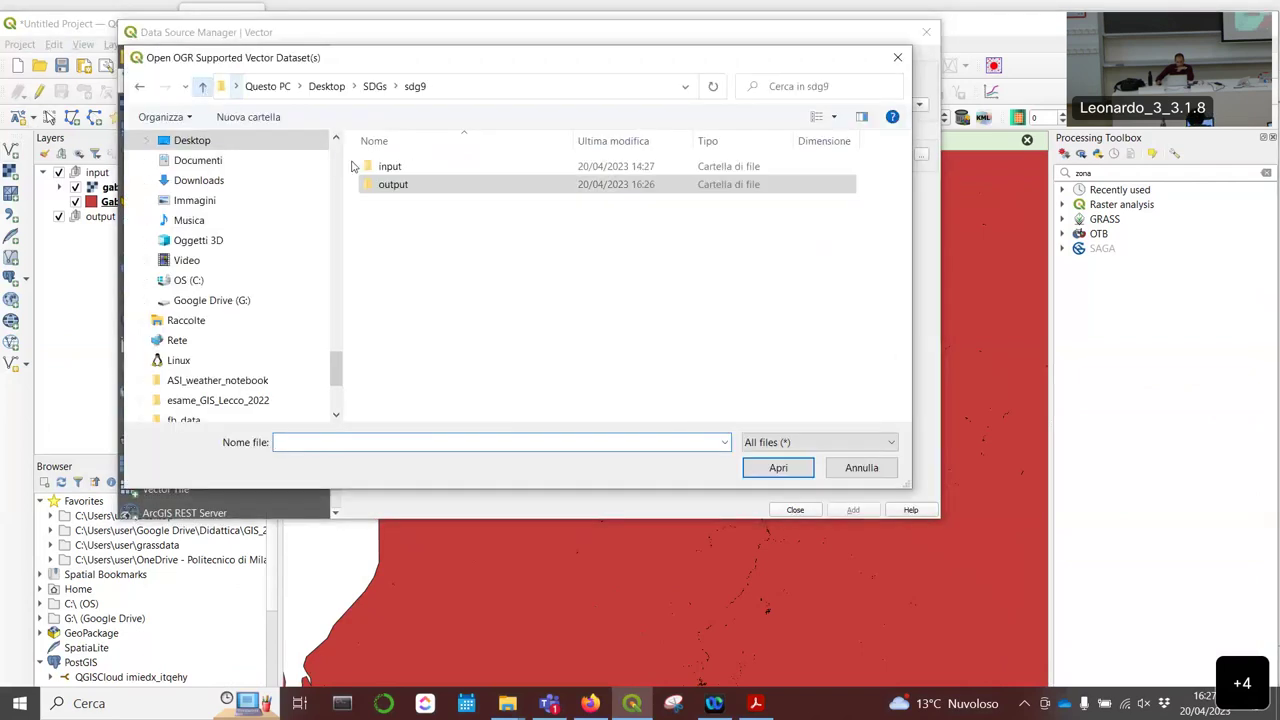
pyautogui.doubleClick(400, 166)
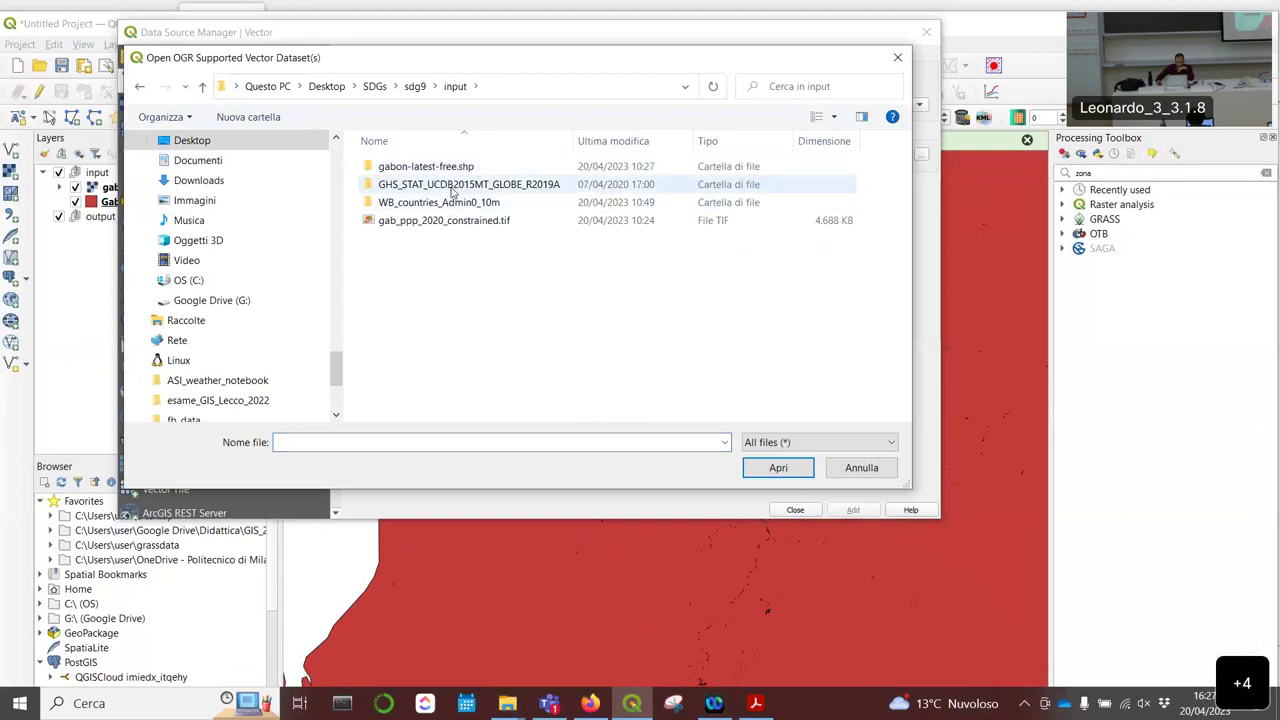
pyautogui.doubleClick(455, 166)
pyautogui.click(452, 220)
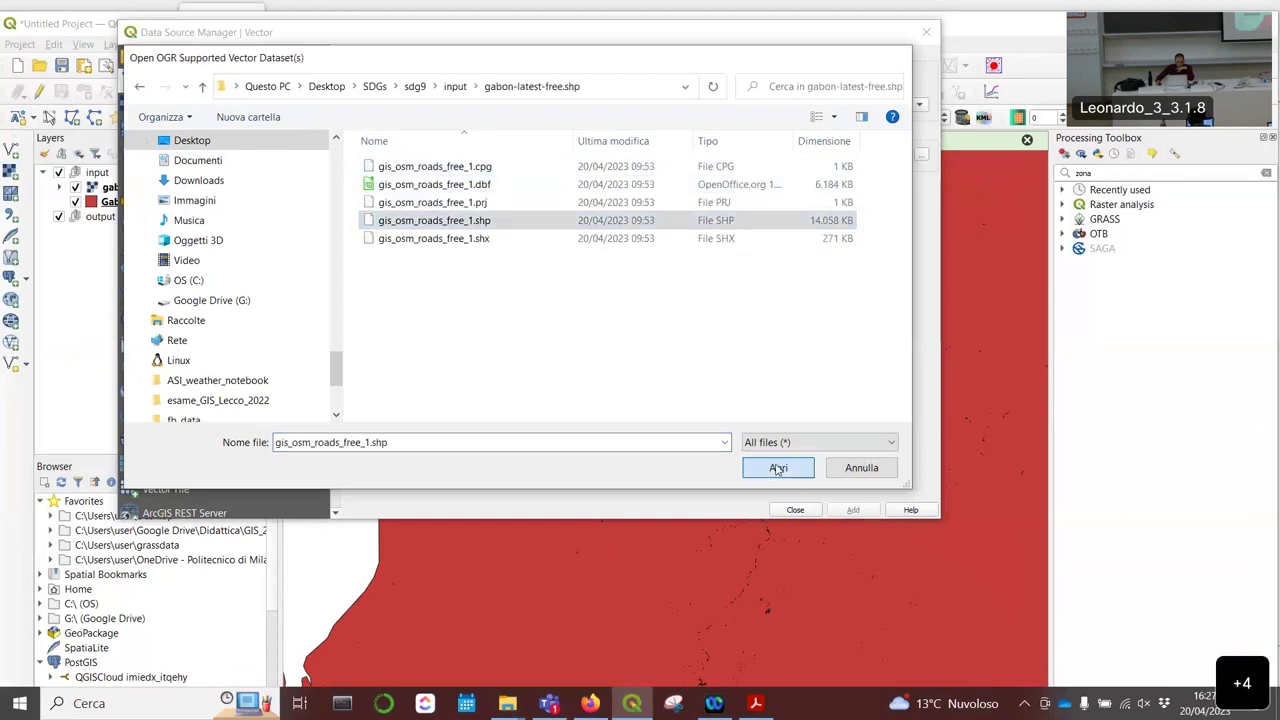
pyautogui.click(777, 467)
pyautogui.click(795, 511)
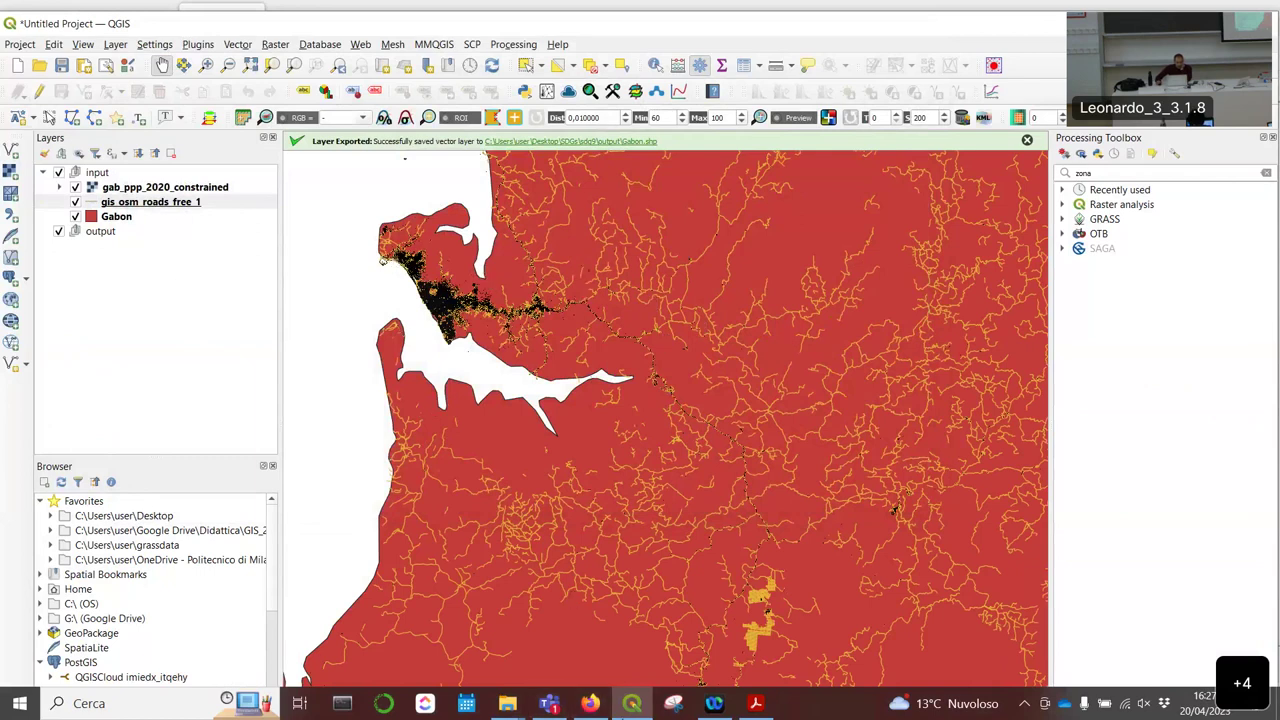
# Step: Return to the online guide in Firefox and review the sections on OSM road codes, selecting major roads and extracting them
pyautogui.click(590, 703)
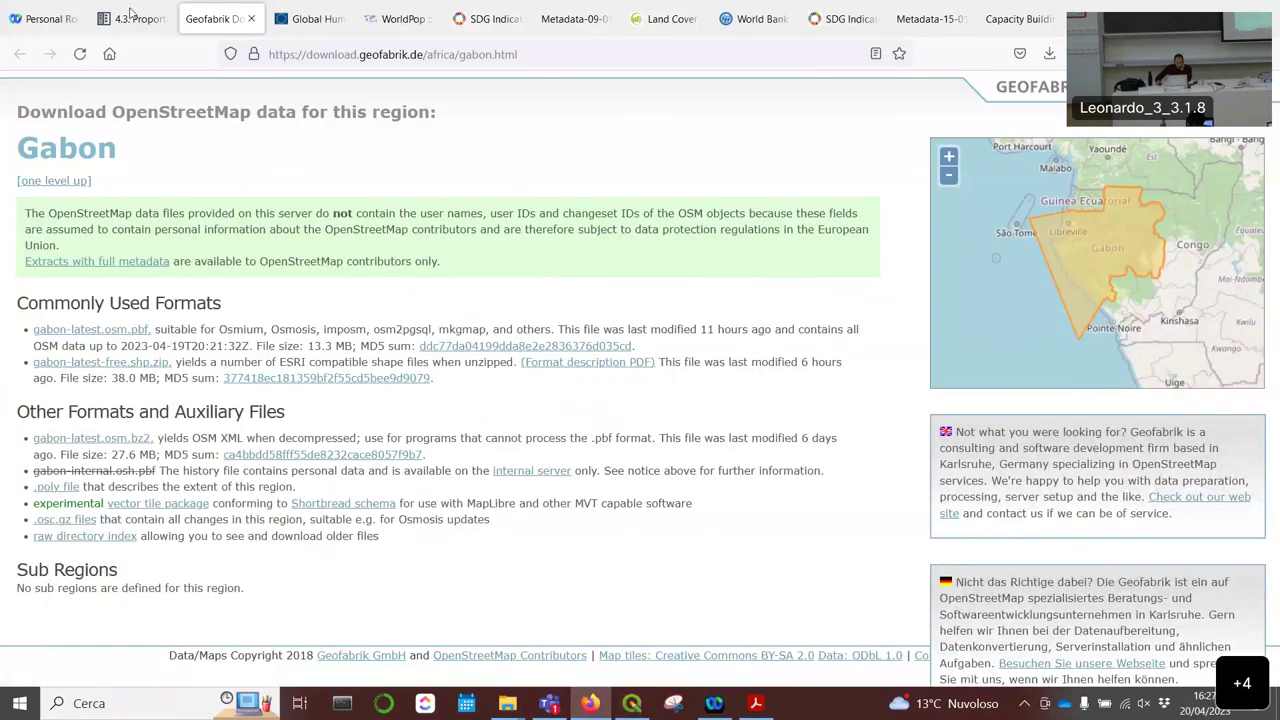
pyautogui.click(130, 12)
pyautogui.scroll(-5, 807, 276)
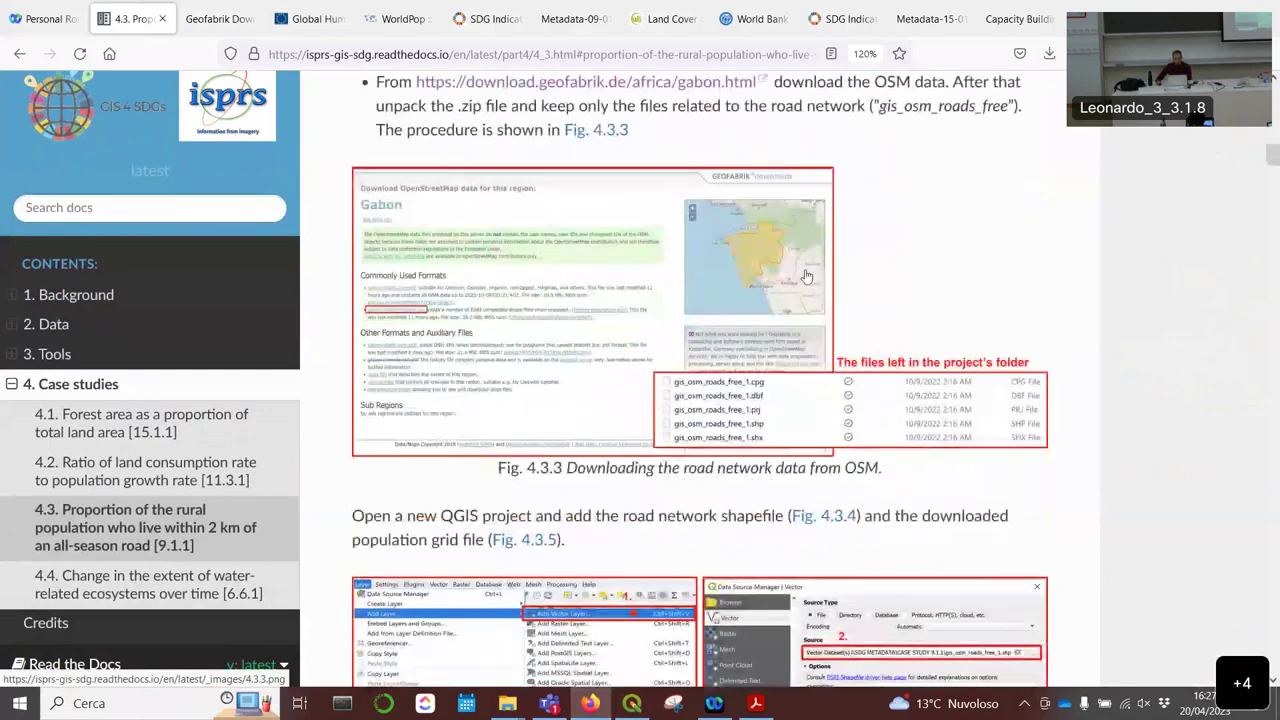
pyautogui.scroll(-6, 807, 276)
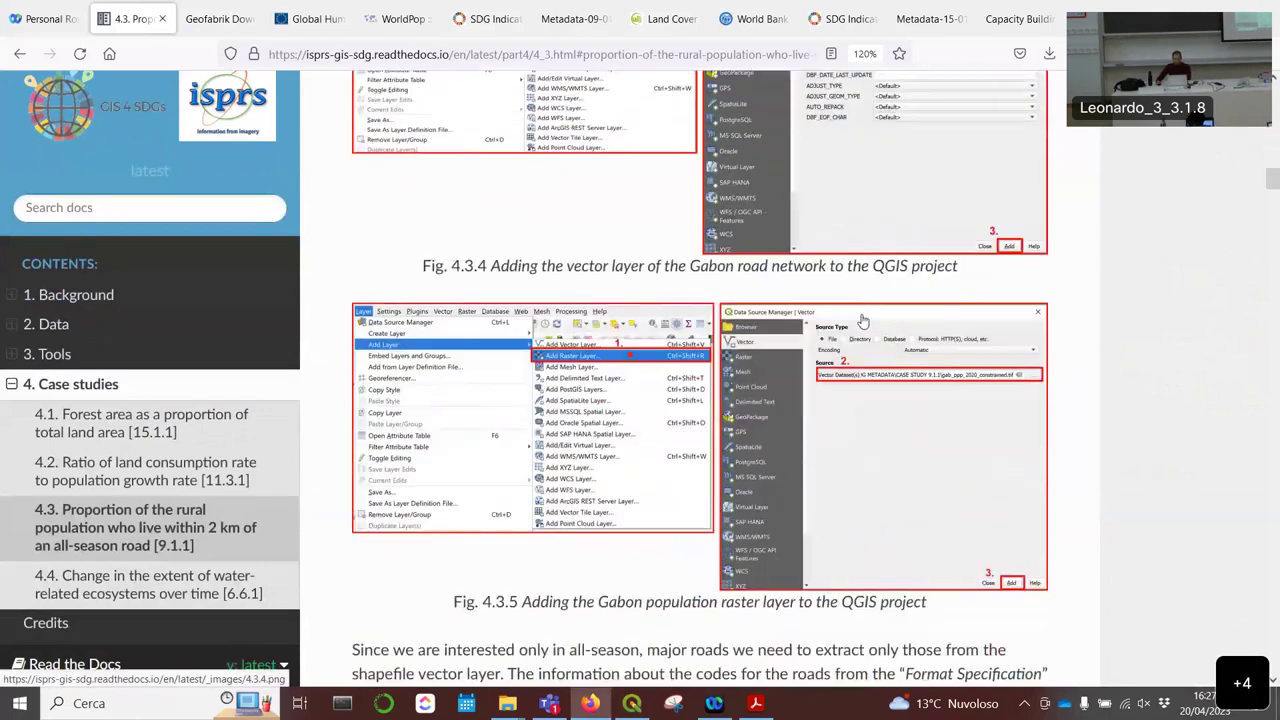
pyautogui.scroll(-7, 863, 320)
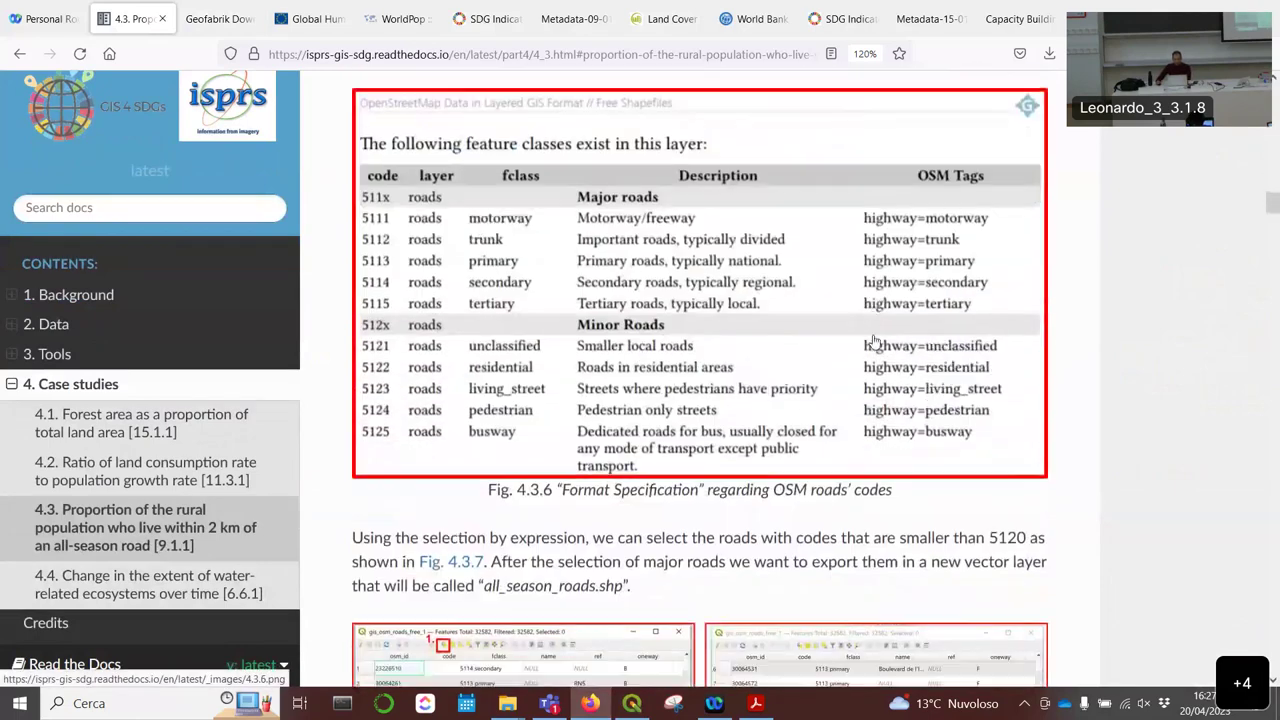
pyautogui.scroll(-6, 873, 342)
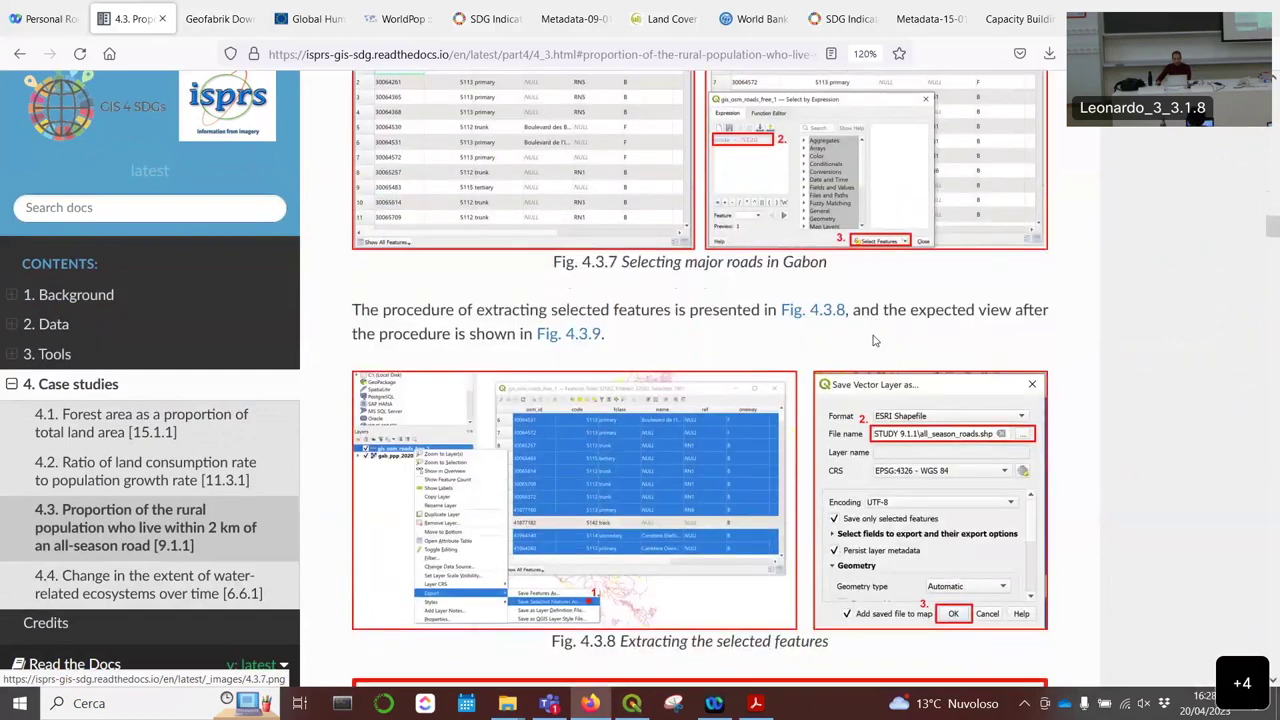
pyautogui.scroll(-1, 795, 311)
pyautogui.scroll(-4, 760, 327)
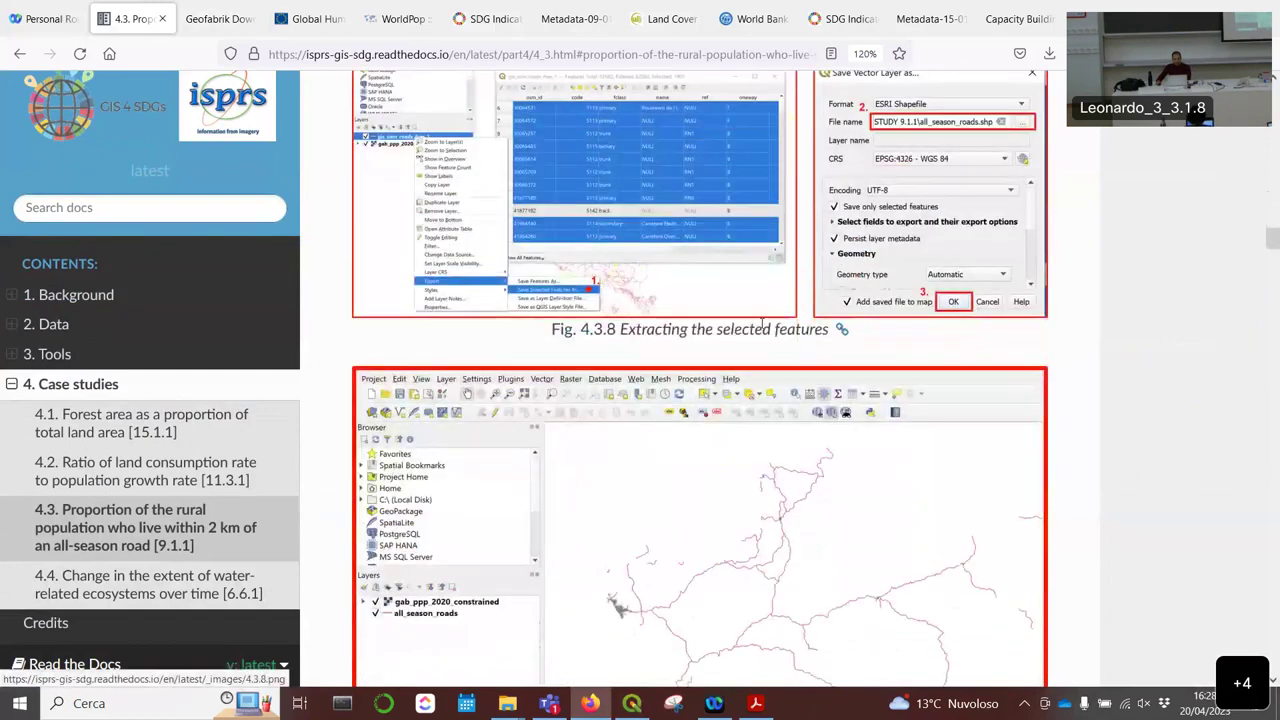
pyautogui.scroll(6, 770, 325)
pyautogui.scroll(1, 776, 325)
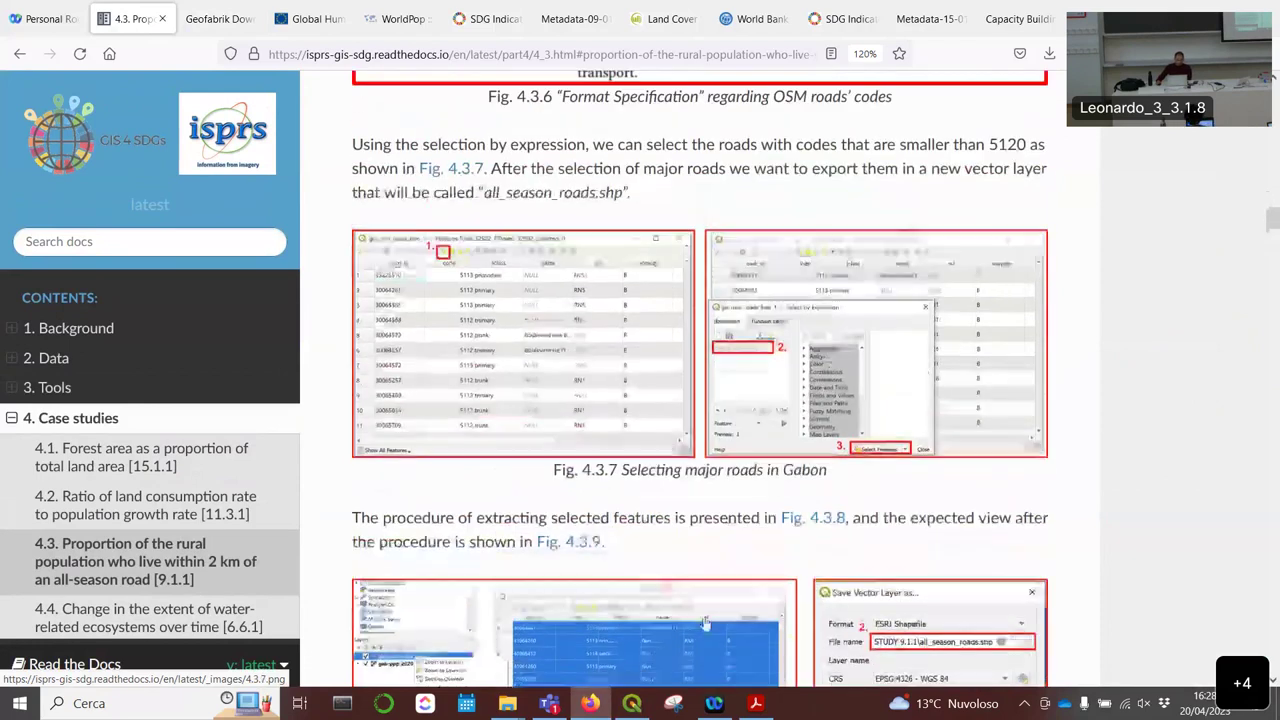
pyautogui.click(632, 703)
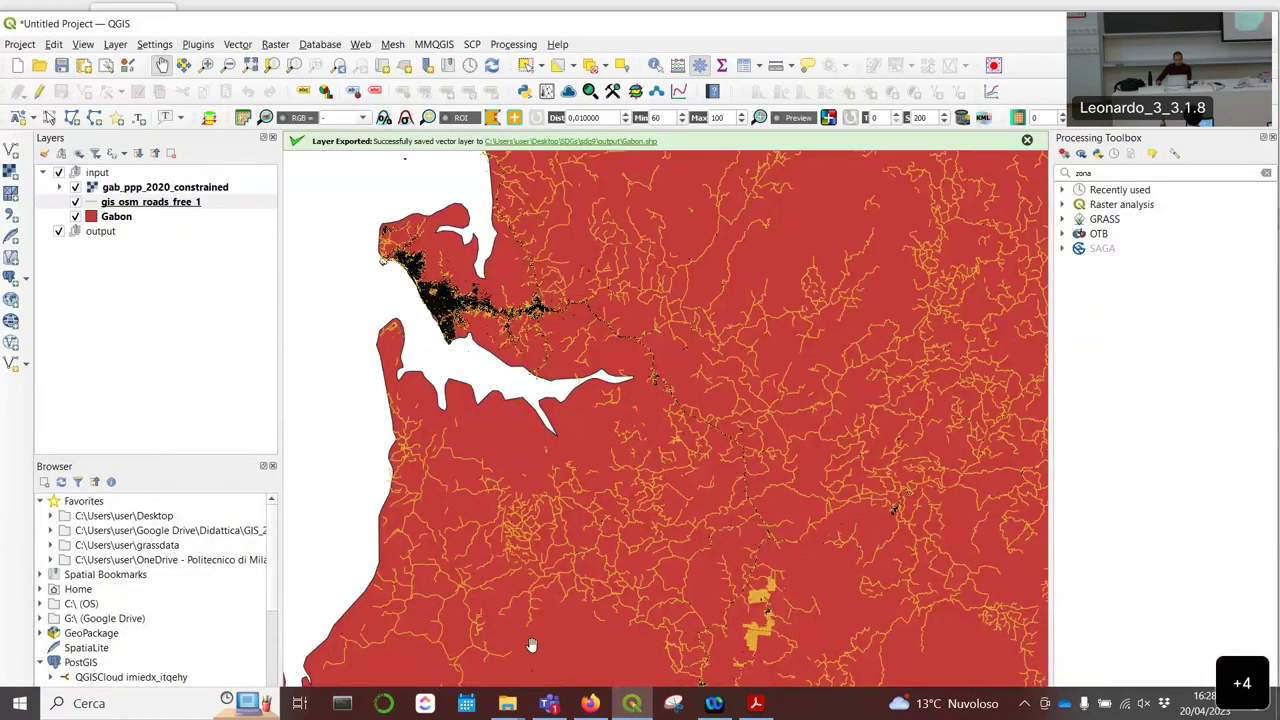
pyautogui.click(586, 704)
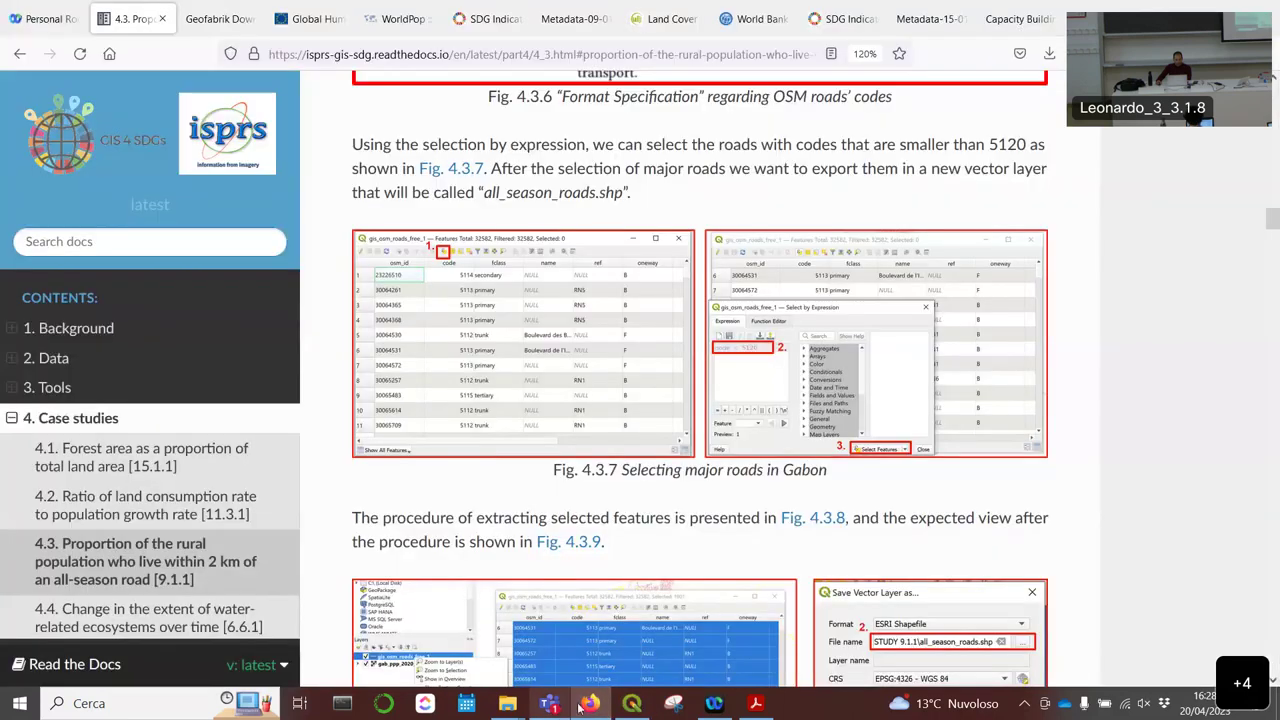
# Step: In File Explorer, open the GHS_STAT_UCDB2015MT_GLOBE_R2019A folder in sdg9/input and select GHS_STAT_UCDB2015MT_GLOBE_R2019A_V1_2.gpkg
pyautogui.moveTo(507, 703)
pyautogui.click(585, 630)
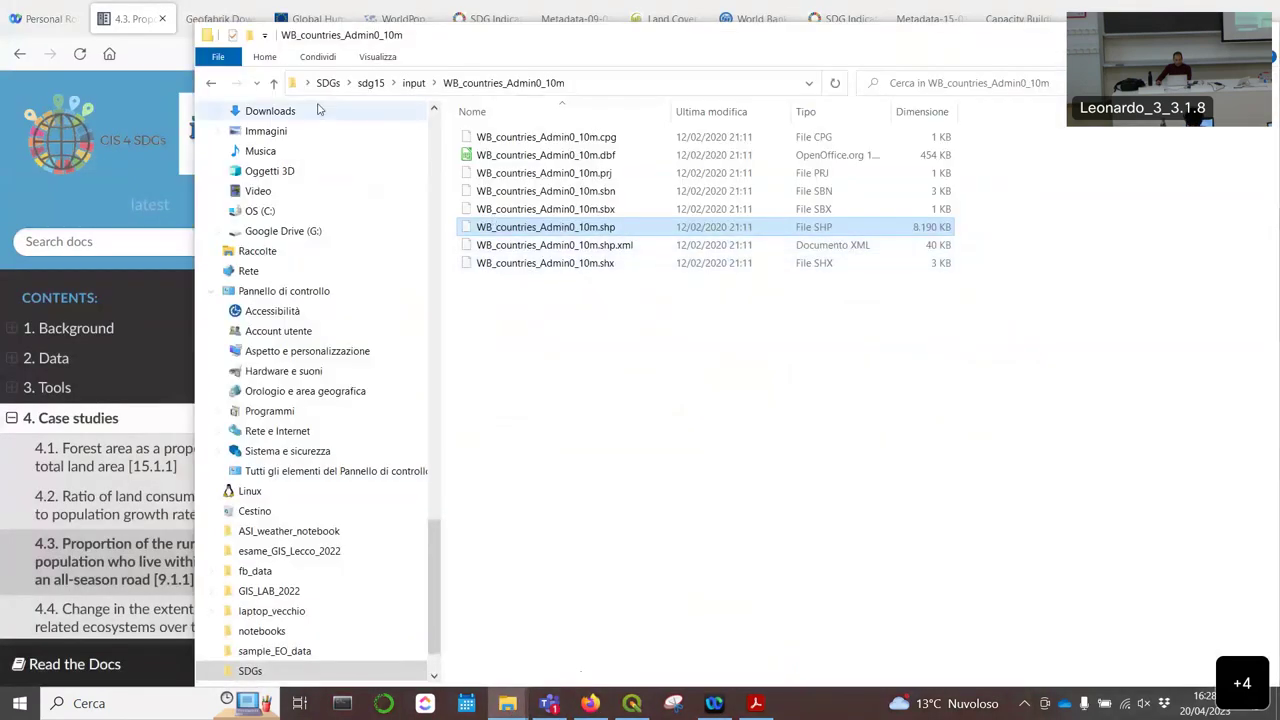
pyautogui.click(273, 83)
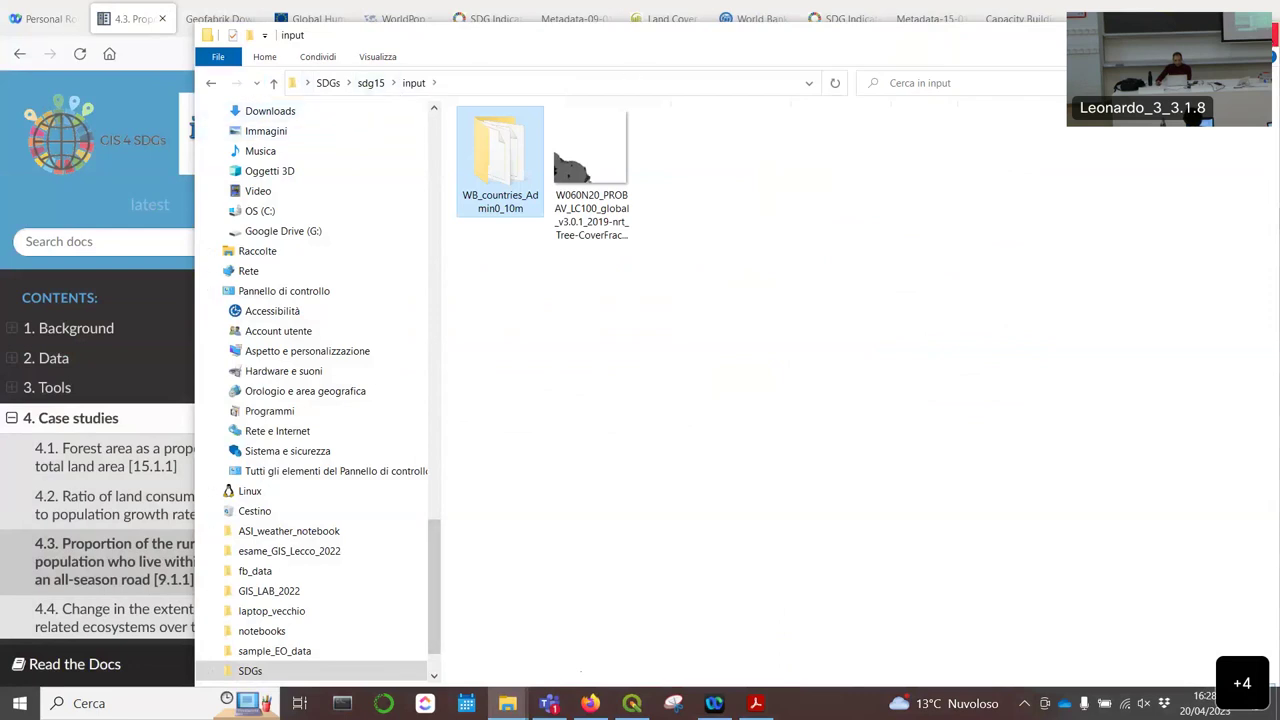
pyautogui.click(507, 703)
pyautogui.click(507, 703)
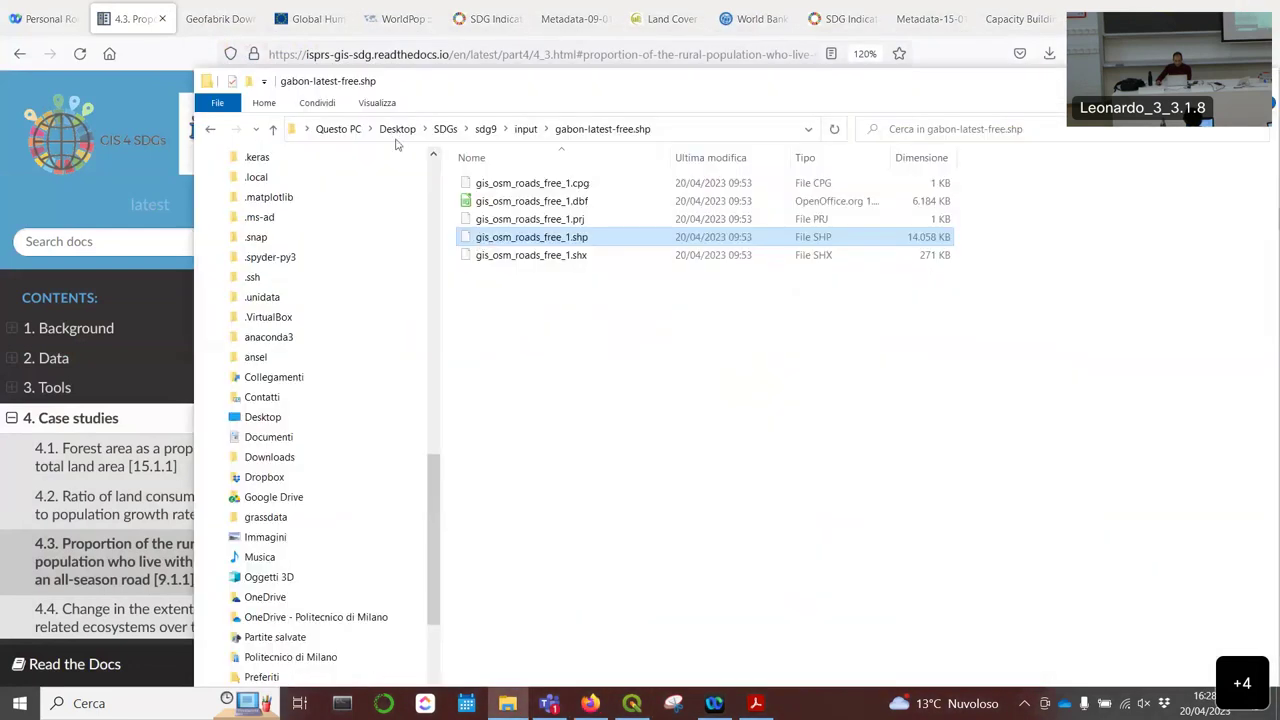
pyautogui.click(525, 129)
pyautogui.click(541, 202)
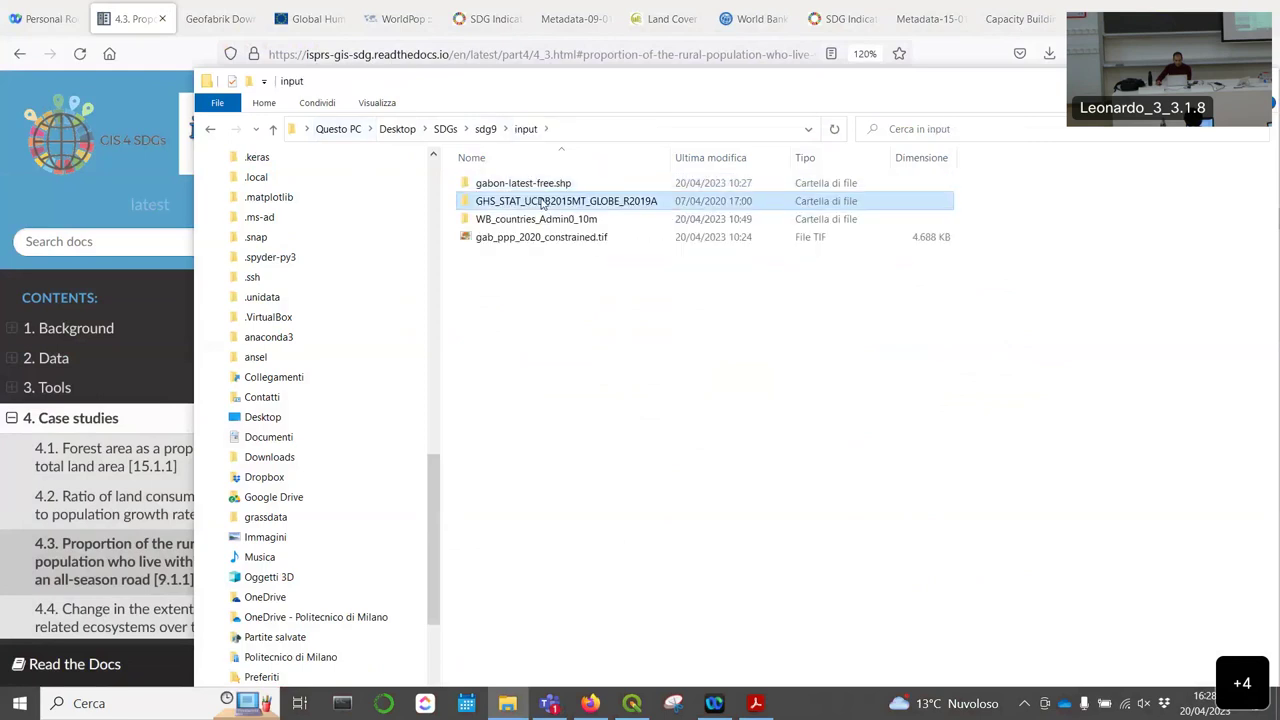
pyautogui.doubleClick(541, 202)
pyautogui.moveTo(674, 149); pyautogui.dragTo(794, 150)
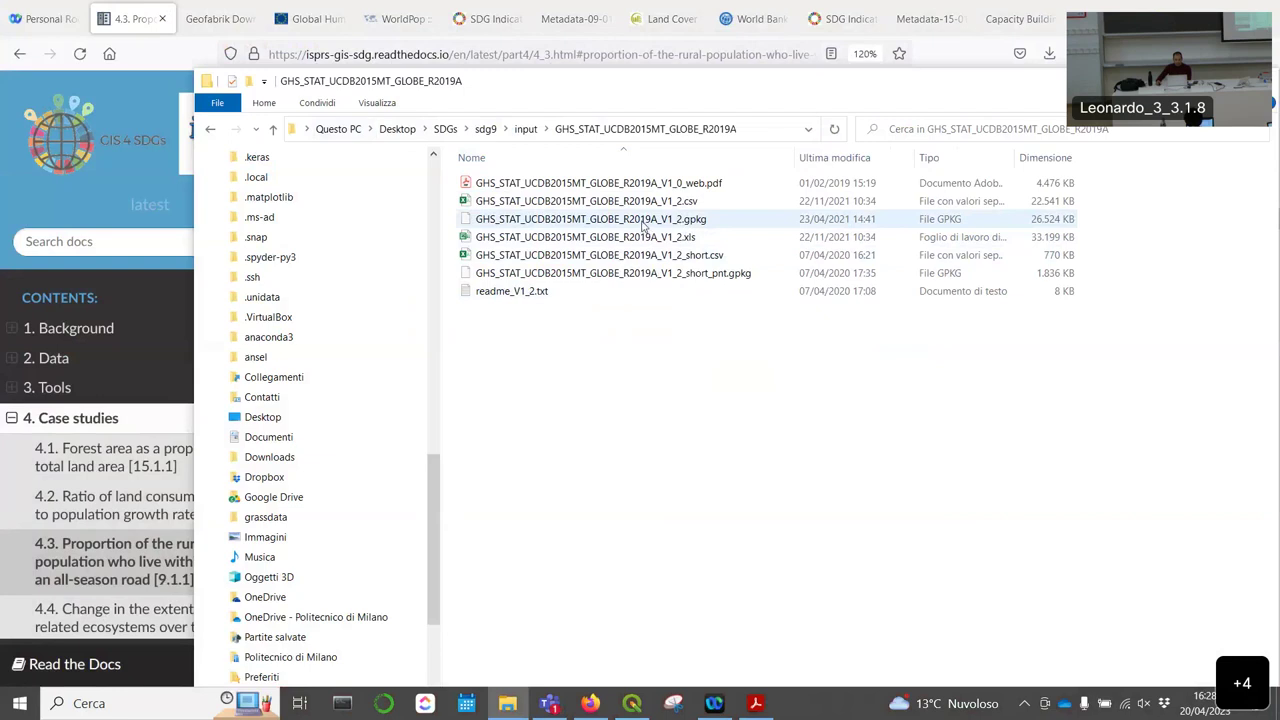
pyautogui.click(712, 224)
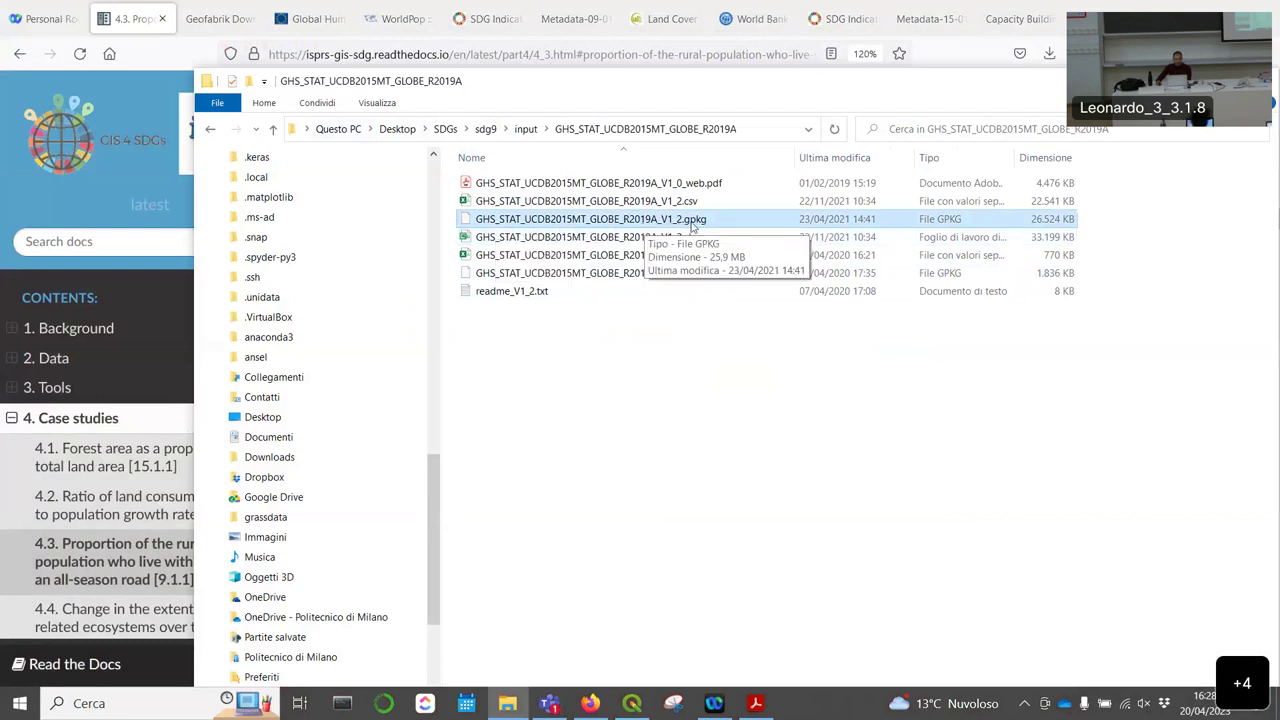
# Step: Add the selected GHS_STAT_UCDB2015MT_GLOBE_R2019A_V1_2.gpkg file to the input group of the QGIS project
pyautogui.click(630, 705)
pyautogui.click(508, 703)
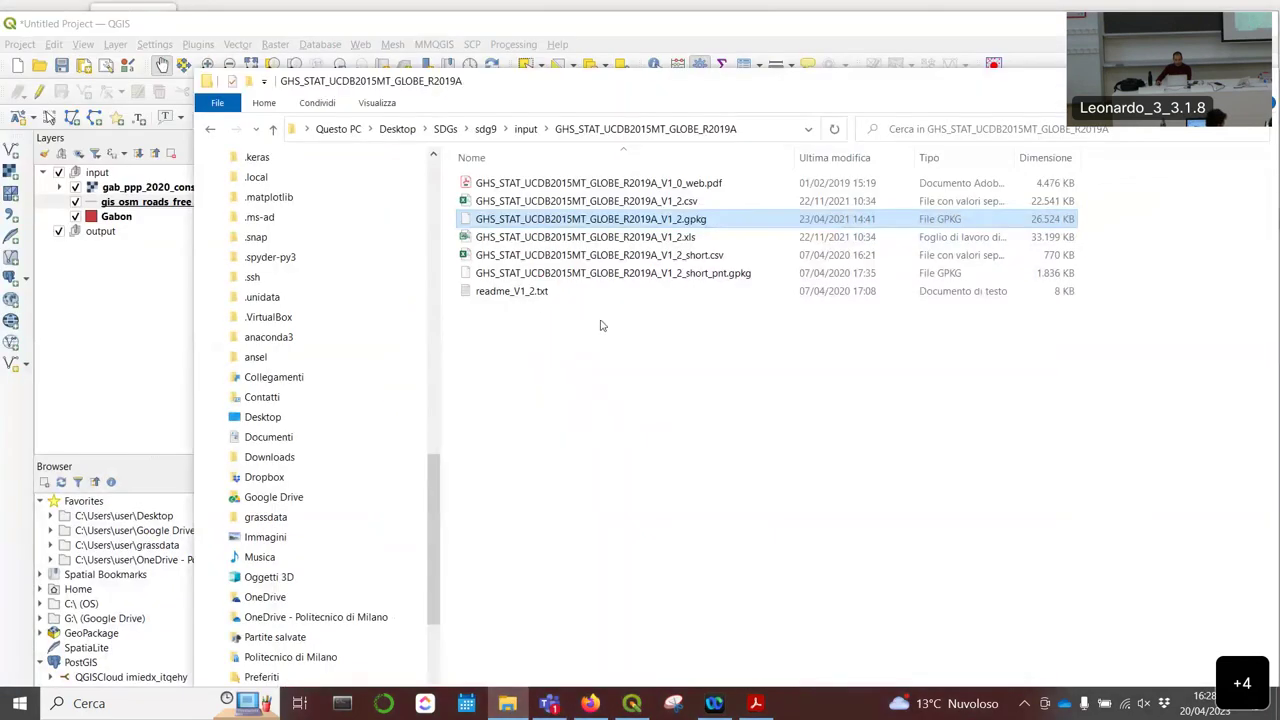
pyautogui.moveTo(570, 228); pyautogui.dragTo(99, 294)
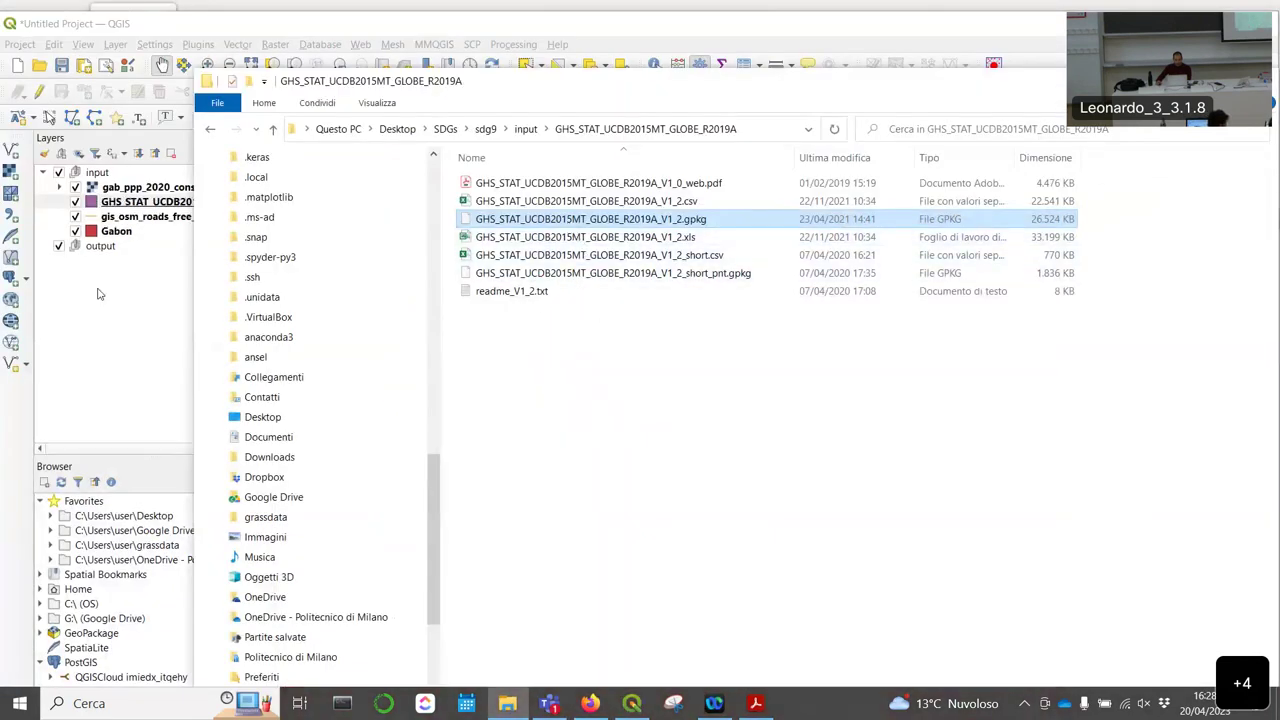
# Step: Move the gab_ppp_2020_constrained raster below the gis_osm_roads_free_1 layer and above Gabon in the layer order
pyautogui.click(125, 313)
pyautogui.scroll(3, 420, 294)
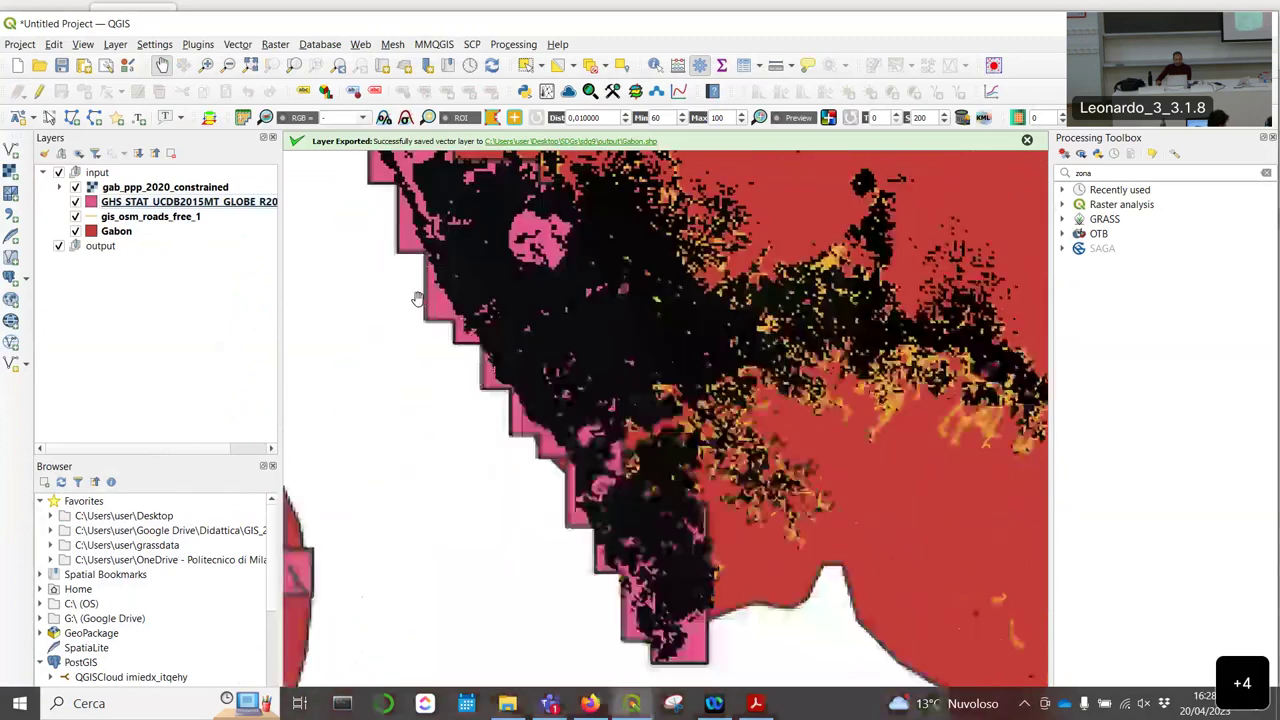
pyautogui.moveTo(116, 207); pyautogui.dragTo(130, 231)
# Step: Examine the urban centre polygons against the roads and population raster, both across all of Gabon and around individual towns
pyautogui.scroll(-3, 636, 332)
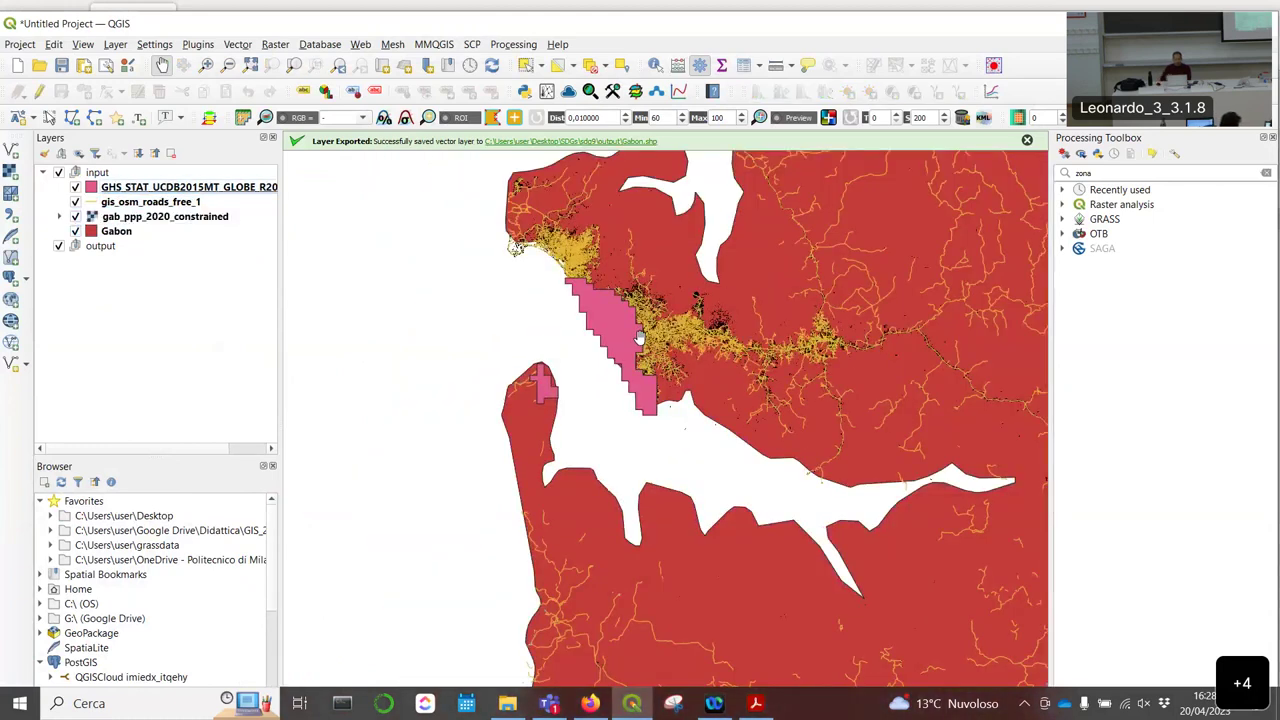
pyautogui.scroll(-5, 777, 434)
pyautogui.scroll(2, 760, 434)
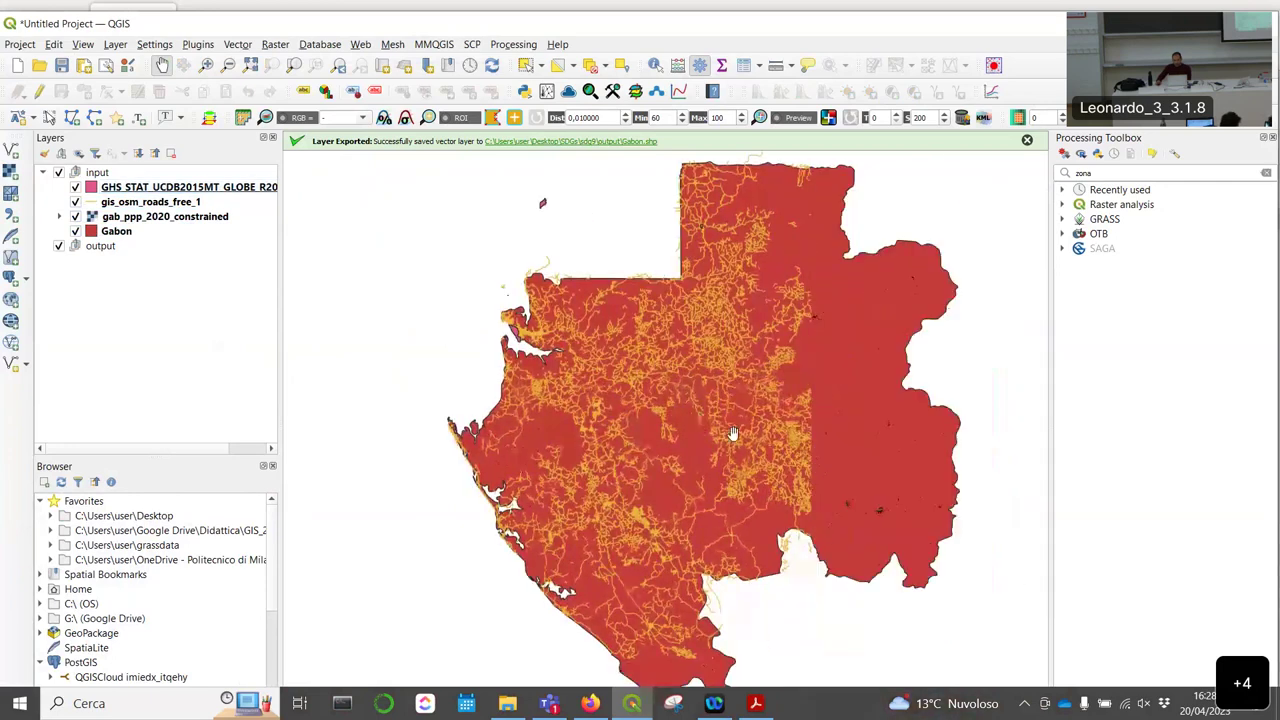
pyautogui.scroll(6, 840, 500)
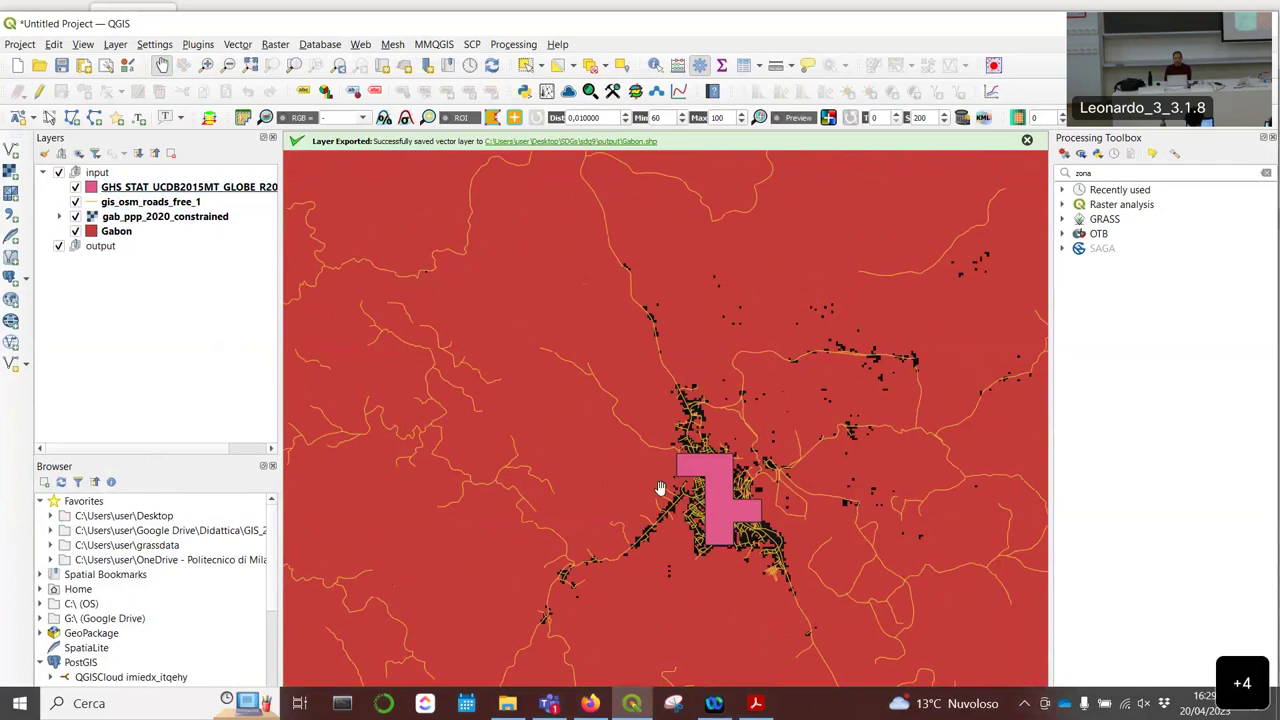
pyautogui.scroll(-1, 663, 478)
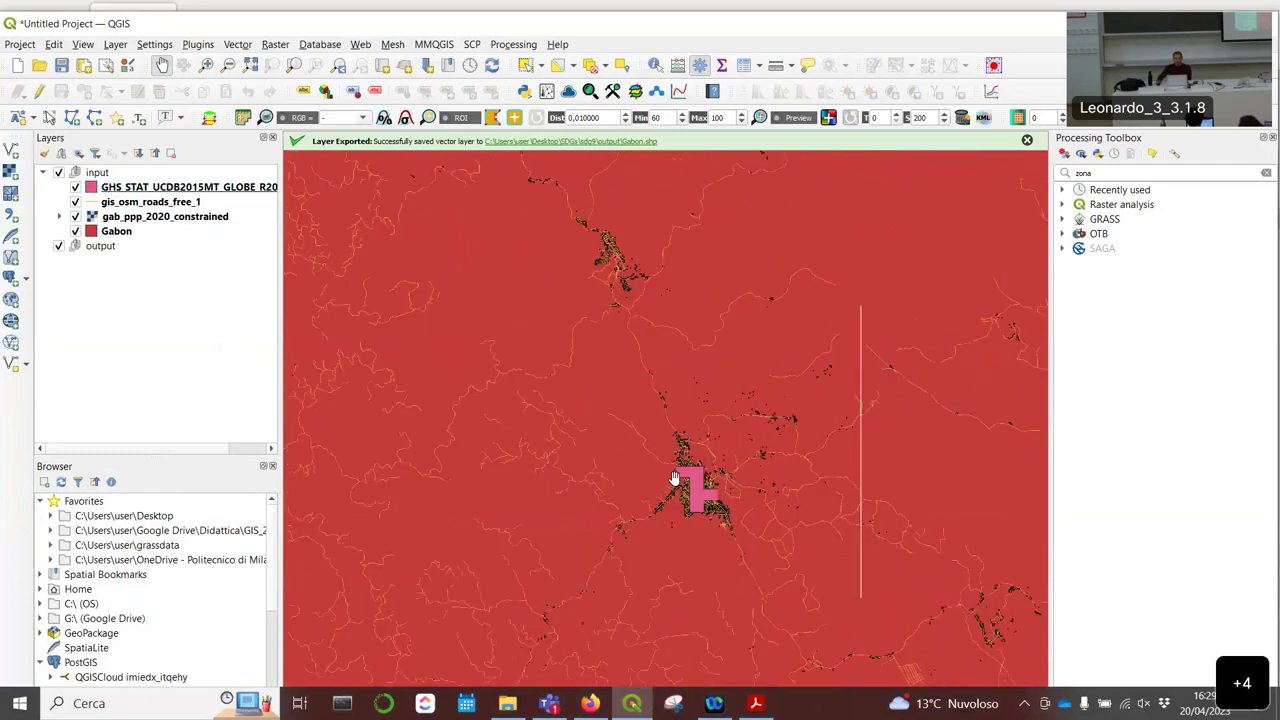
pyautogui.scroll(1, 665, 460)
pyautogui.scroll(1, 663, 455)
pyautogui.scroll(-6, 710, 460)
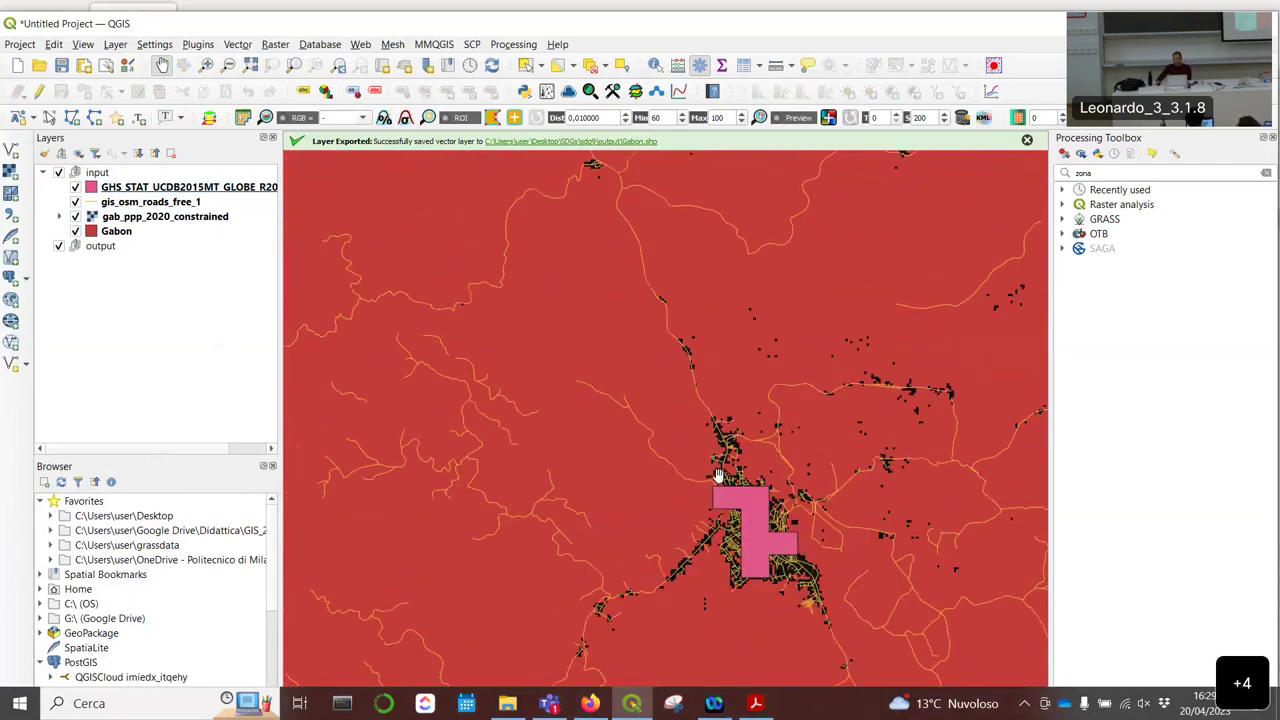
pyautogui.scroll(5, 580, 355)
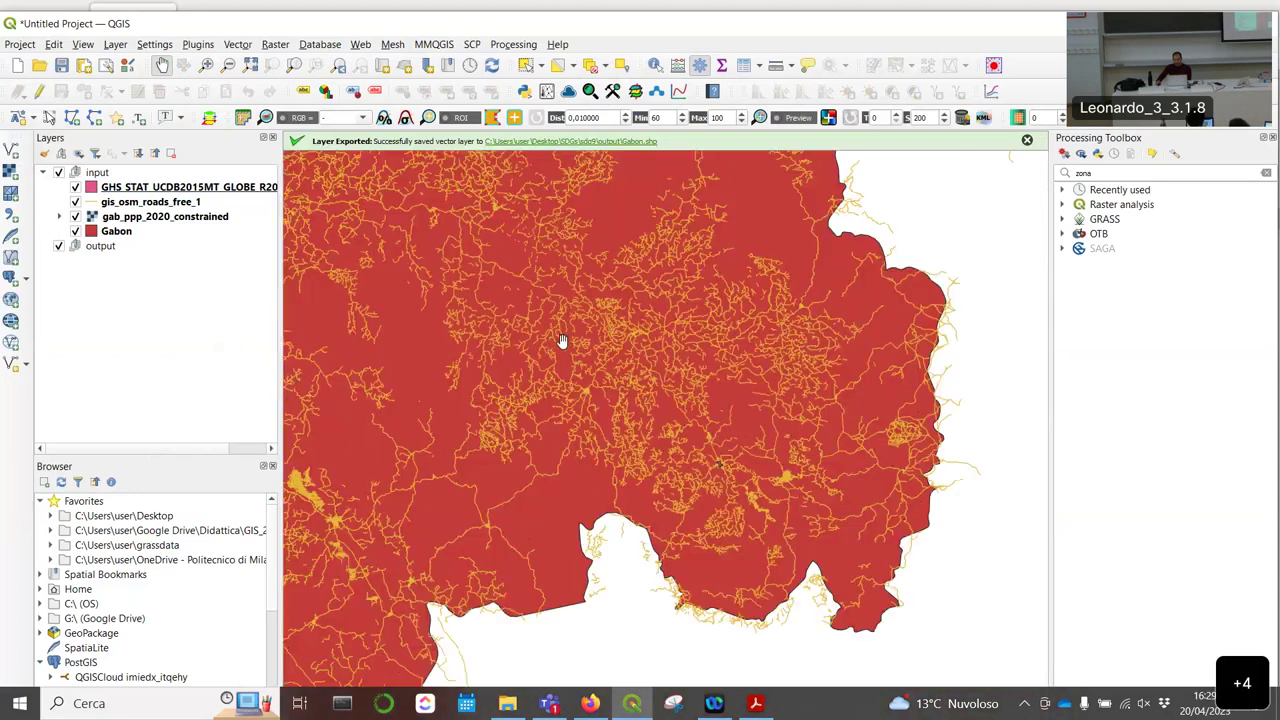
pyautogui.scroll(-3, 562, 341)
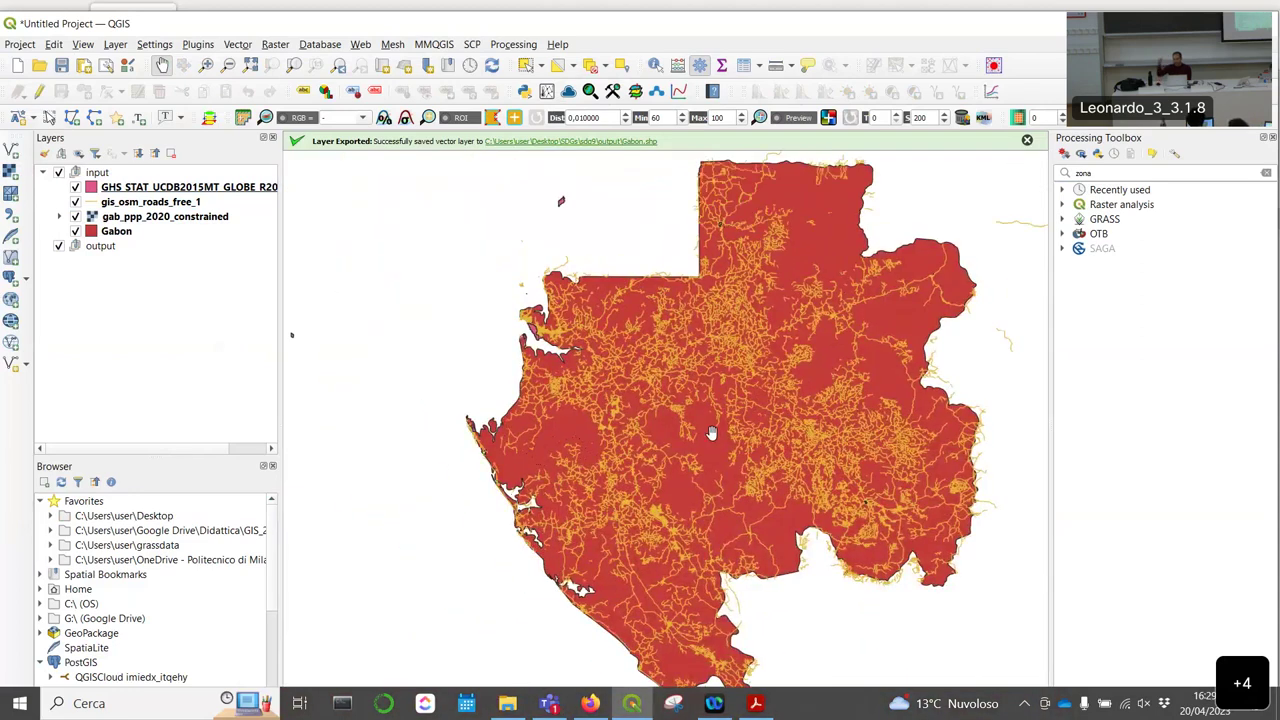
pyautogui.scroll(4, 500, 328)
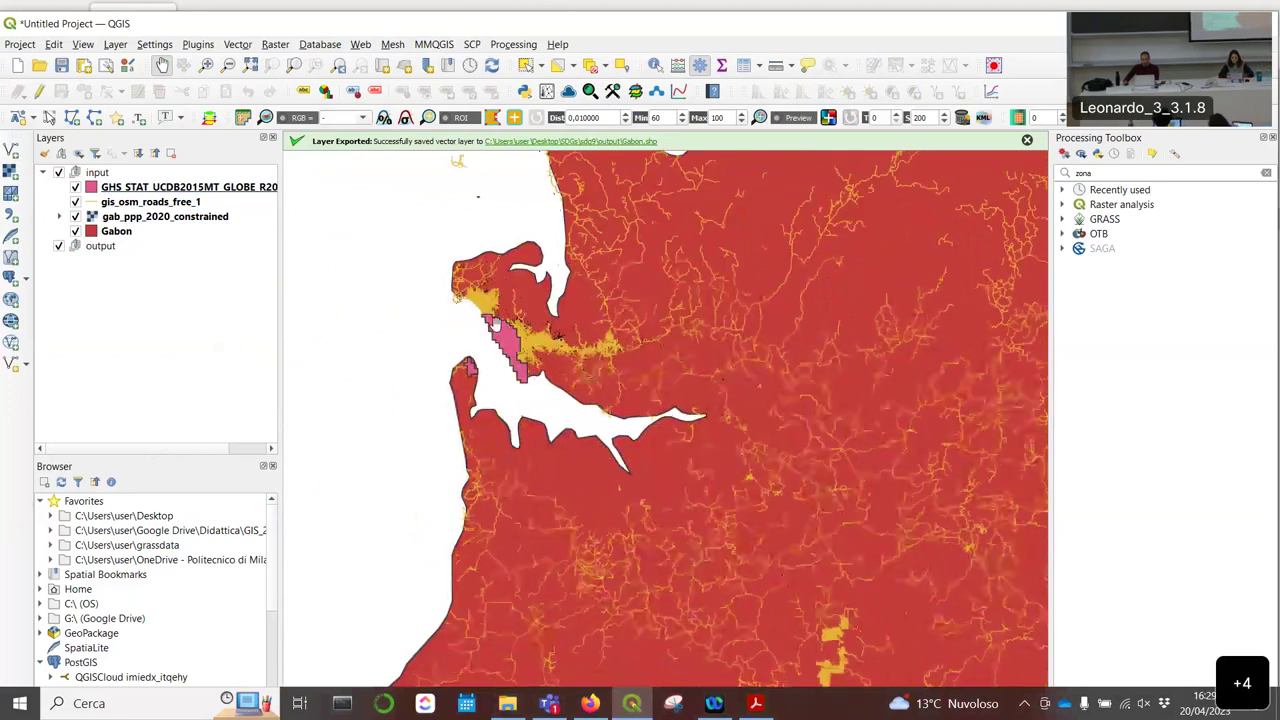
# Step: Style the Gabon boundary layer with the outline red symbol and a reduced stroke width on its simple line
pyautogui.scroll(3, 454, 340)
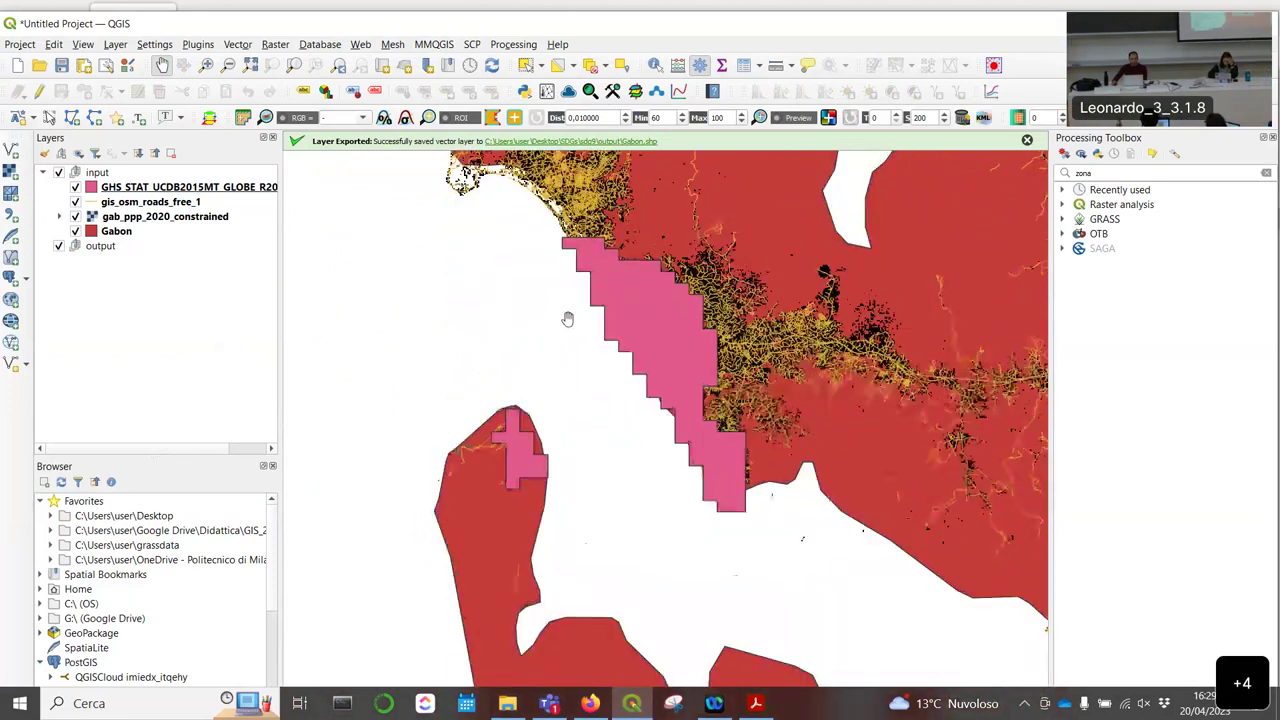
pyautogui.scroll(-2, 569, 317)
pyautogui.scroll(2, 454, 363)
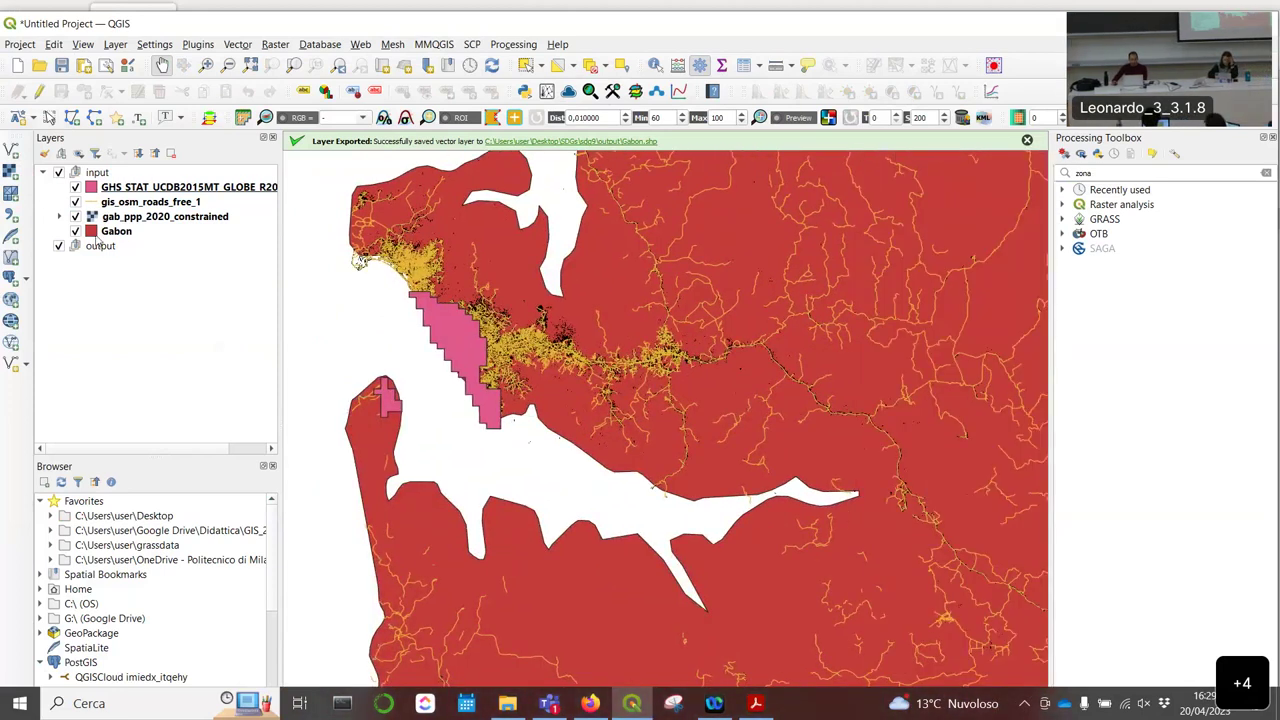
pyautogui.click(98, 237)
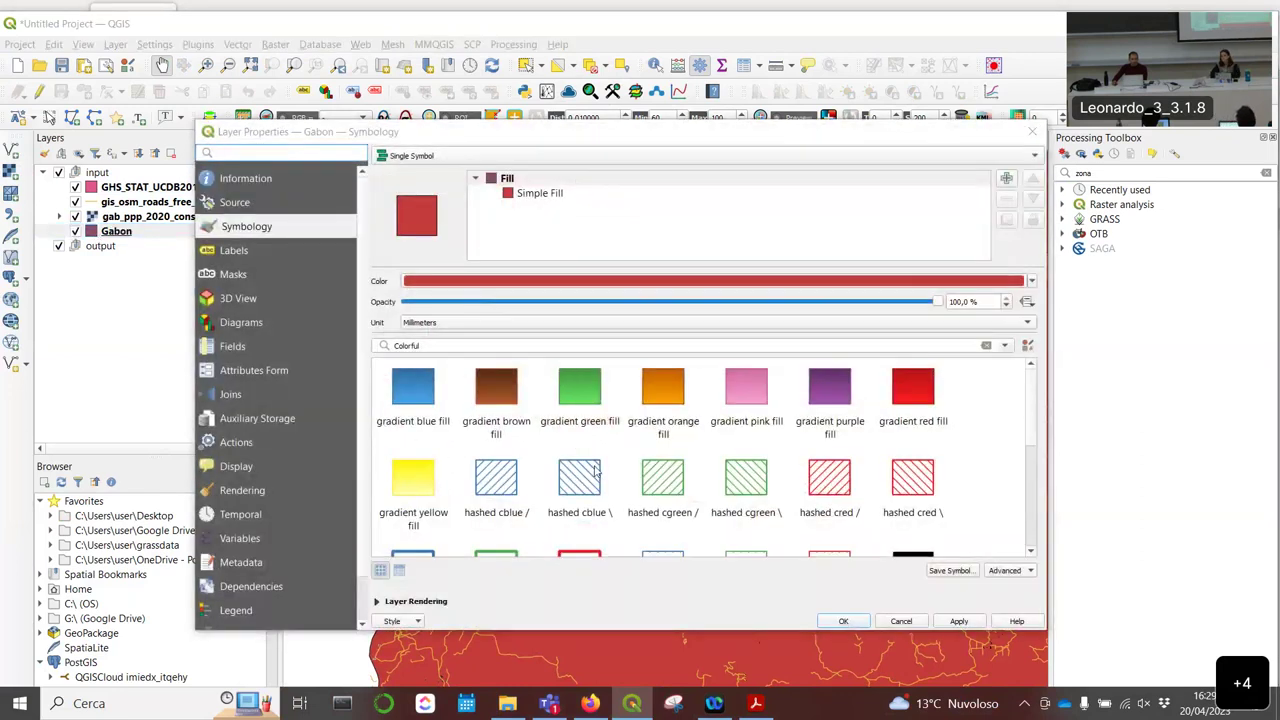
pyautogui.scroll(3, 560, 378)
pyautogui.scroll(-4, 545, 455)
pyautogui.click(560, 507)
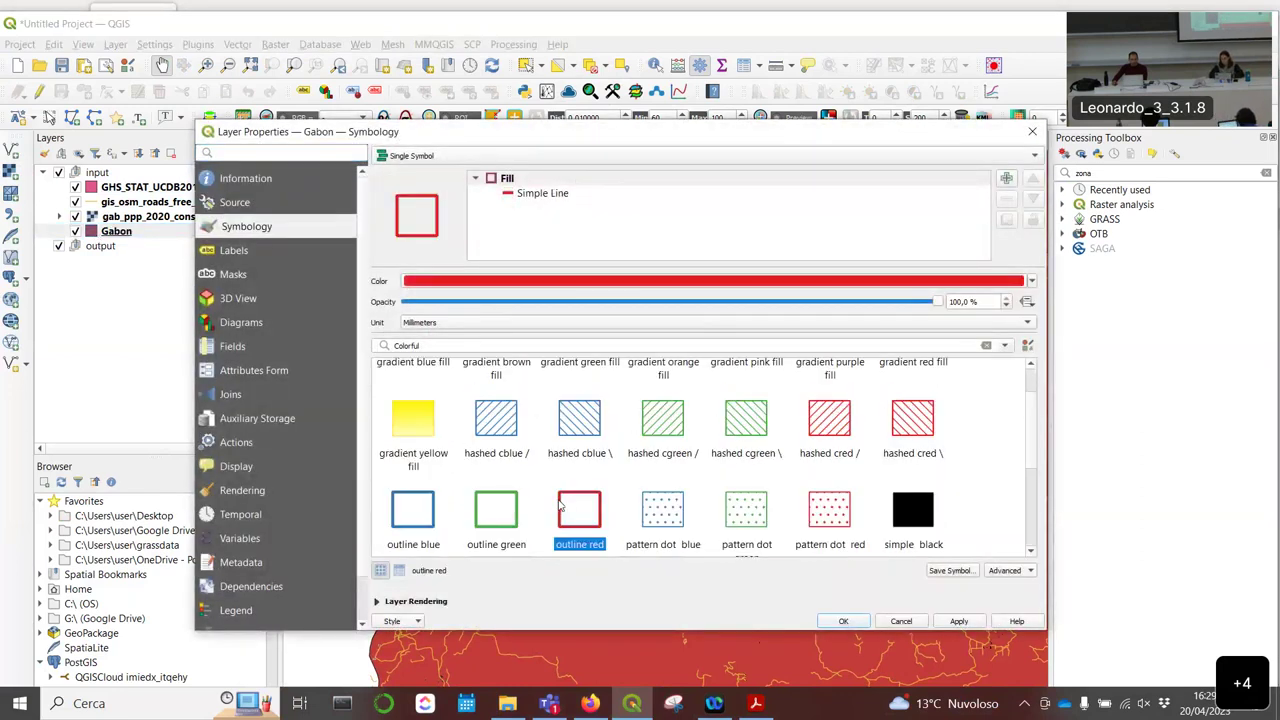
pyautogui.click(555, 195)
pyautogui.click(911, 333)
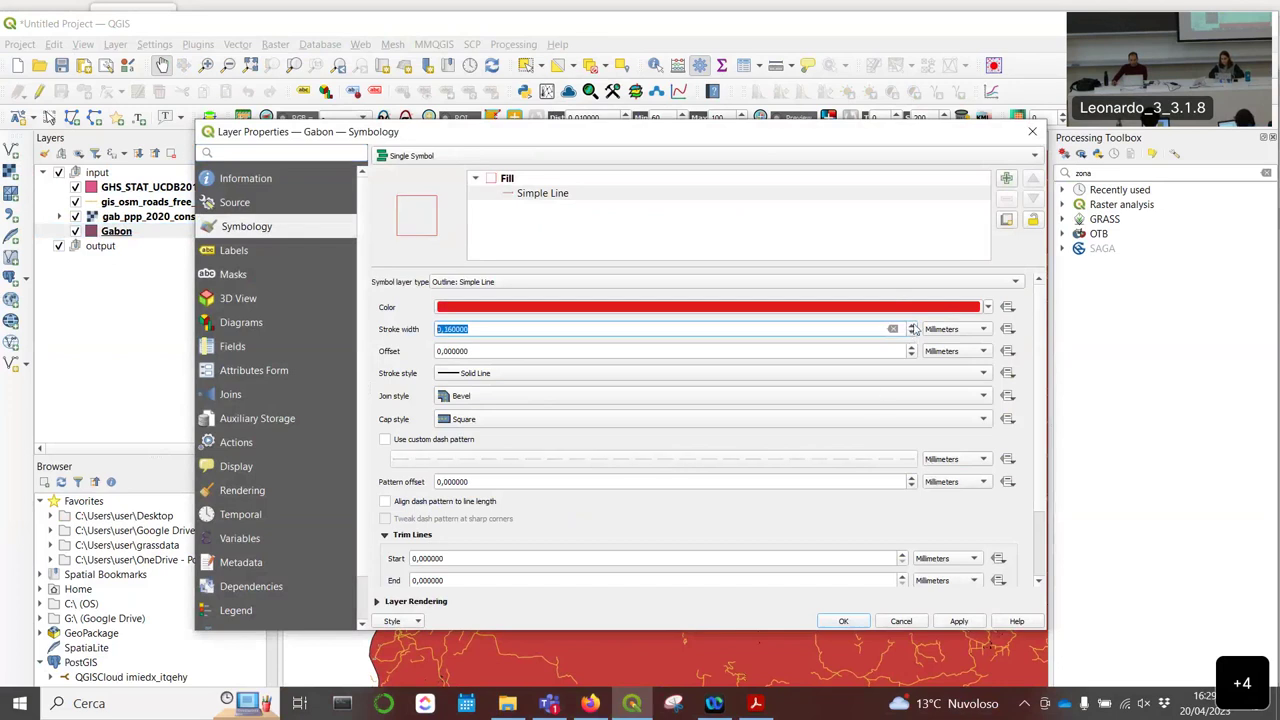
pyautogui.click(959, 621)
pyautogui.click(843, 621)
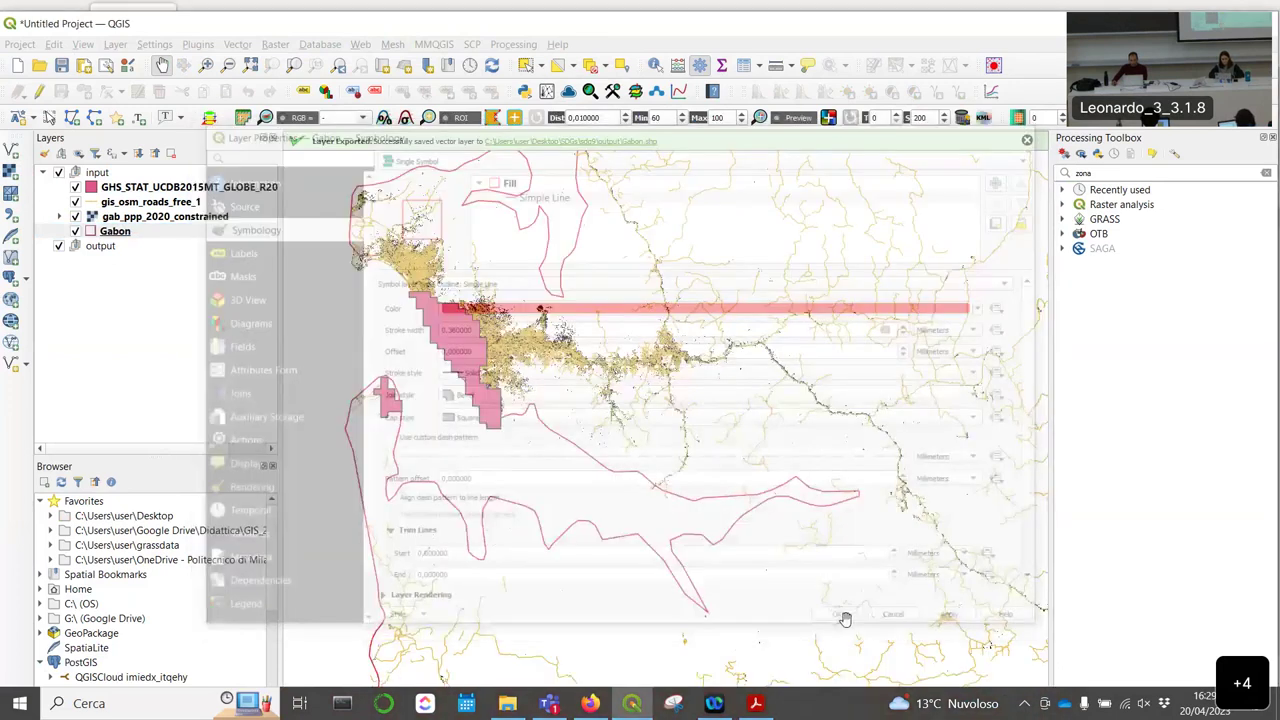
# Step: Examine the road network and urban centres inside the outlined boundary across all of Gabon
pyautogui.scroll(-3, 669, 326)
pyautogui.moveTo(760, 330); pyautogui.dragTo(545, 347)
pyautogui.scroll(-2, 545, 347)
pyautogui.scroll(-2, 671, 503)
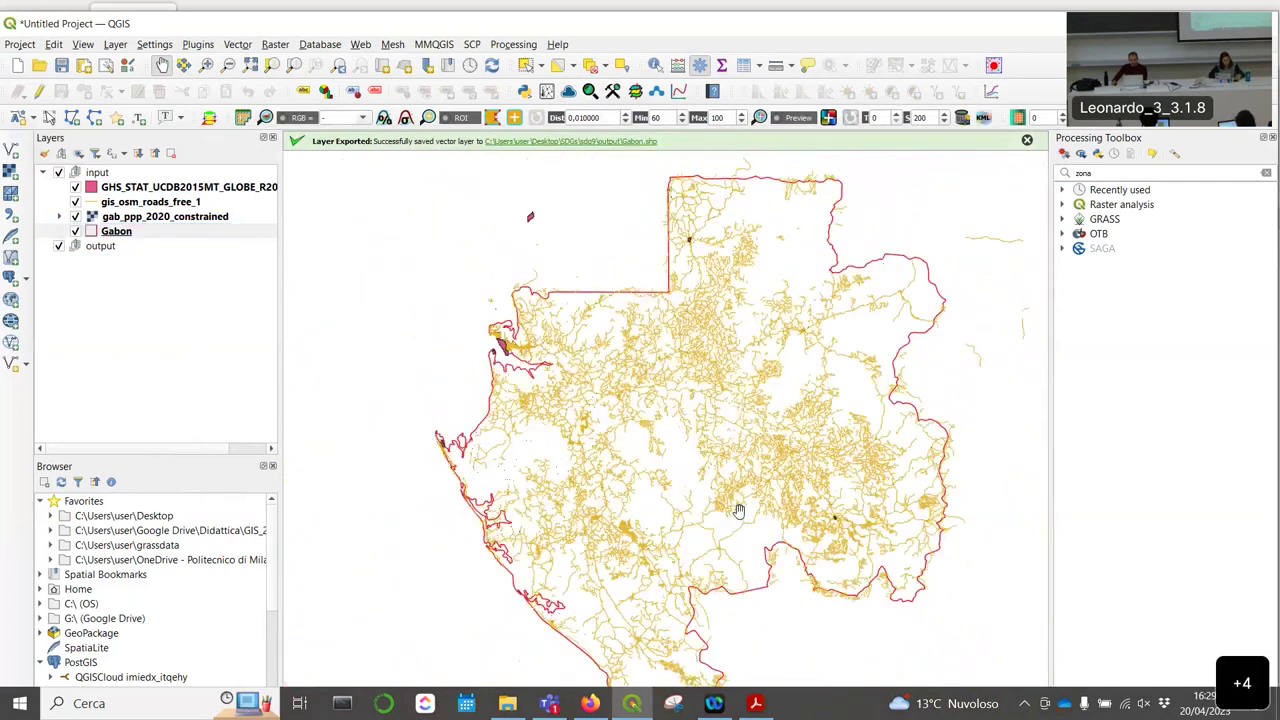
pyautogui.moveTo(738, 510); pyautogui.dragTo(683, 466)
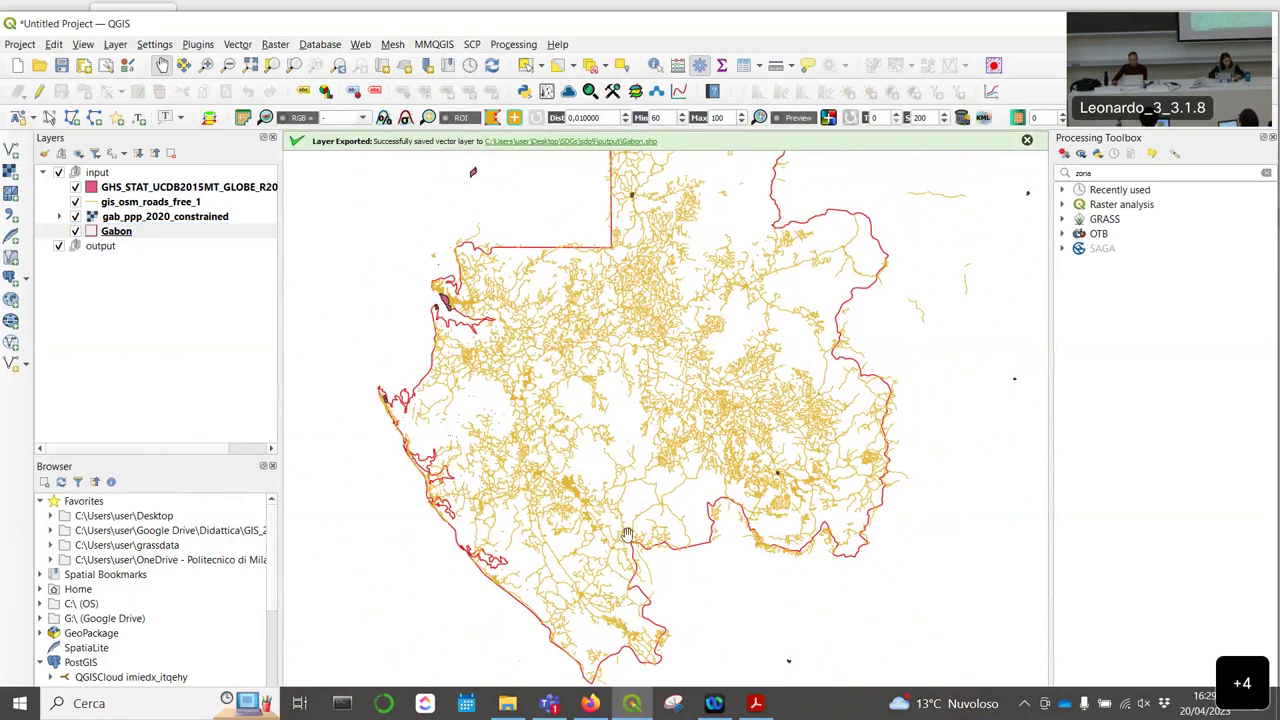
# Step: Switch to Firefox and read the case study's OSM road code table and its instructions for selecting Gabon's major roads
pyautogui.click(592, 704)
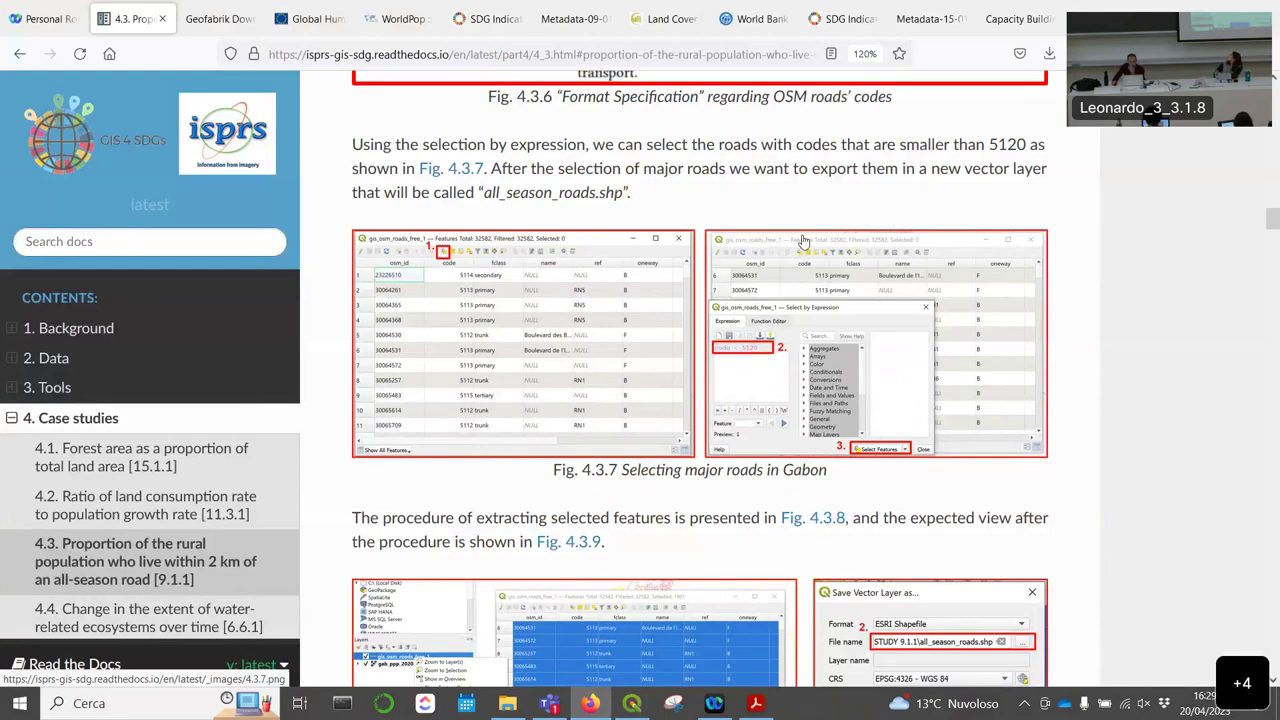
pyautogui.scroll(3, 803, 241)
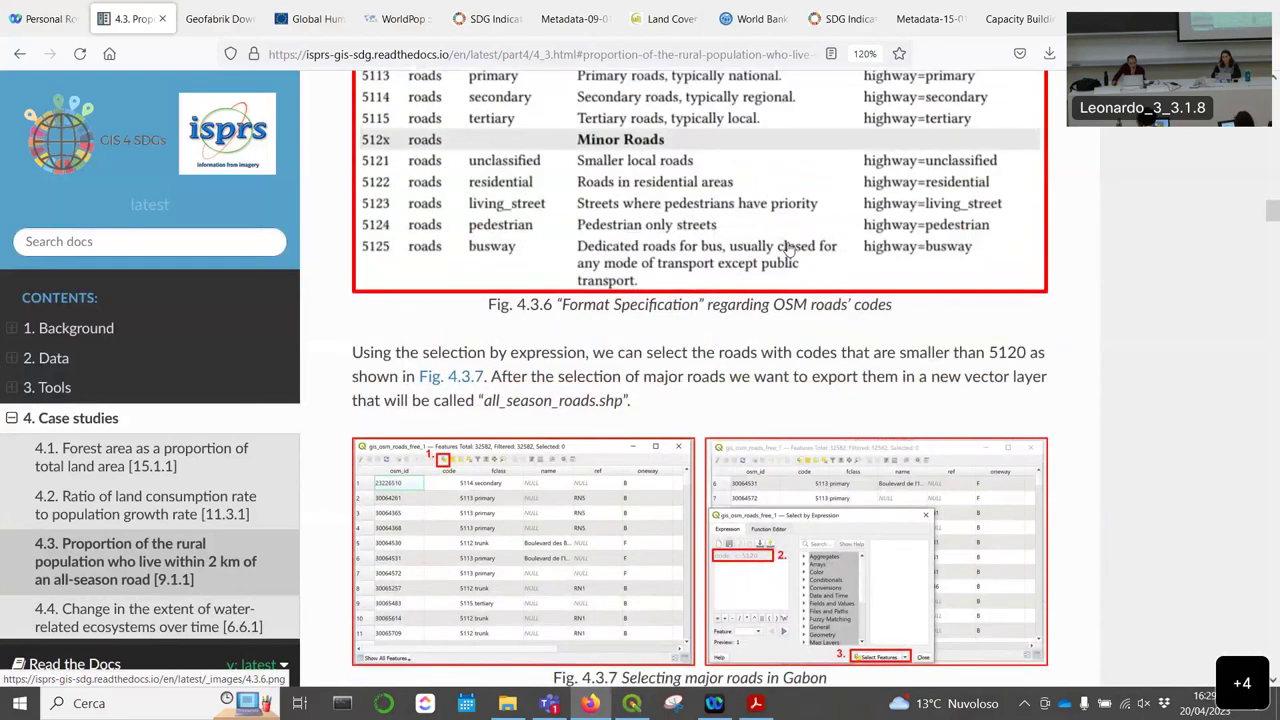
pyautogui.scroll(10, 790, 248)
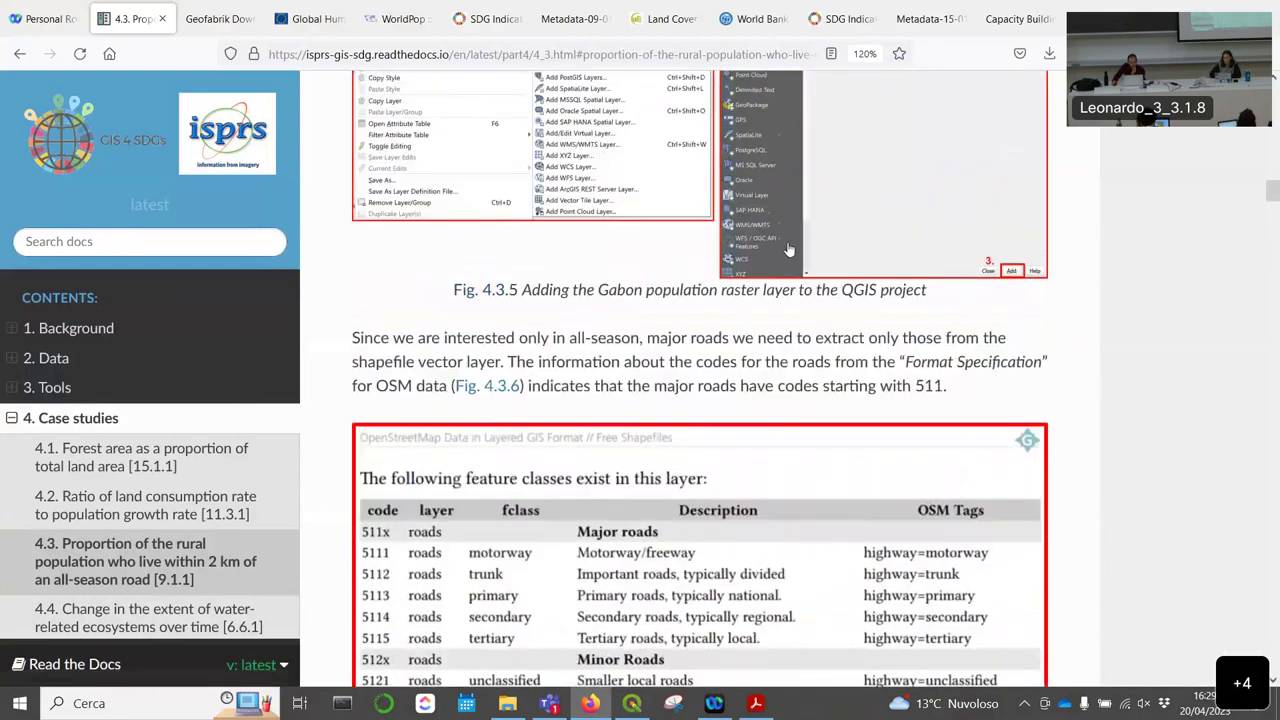
pyautogui.scroll(2, 790, 248)
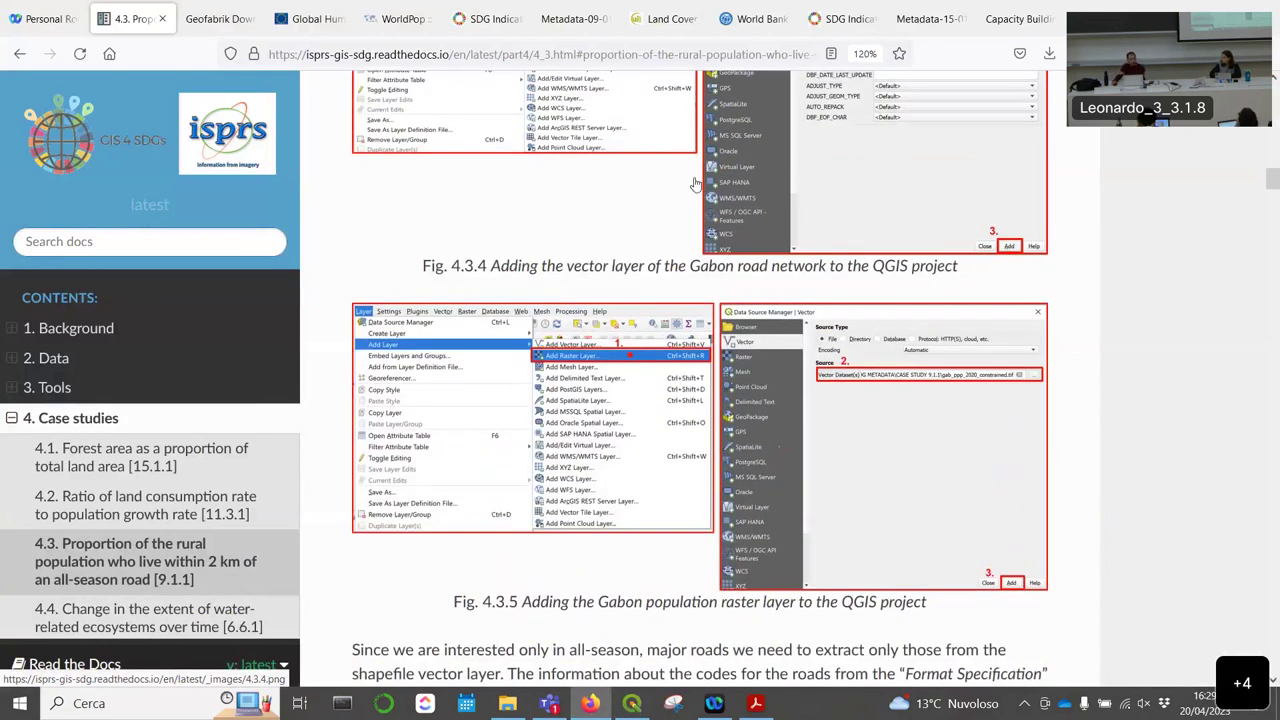
pyautogui.scroll(-2, 692, 182)
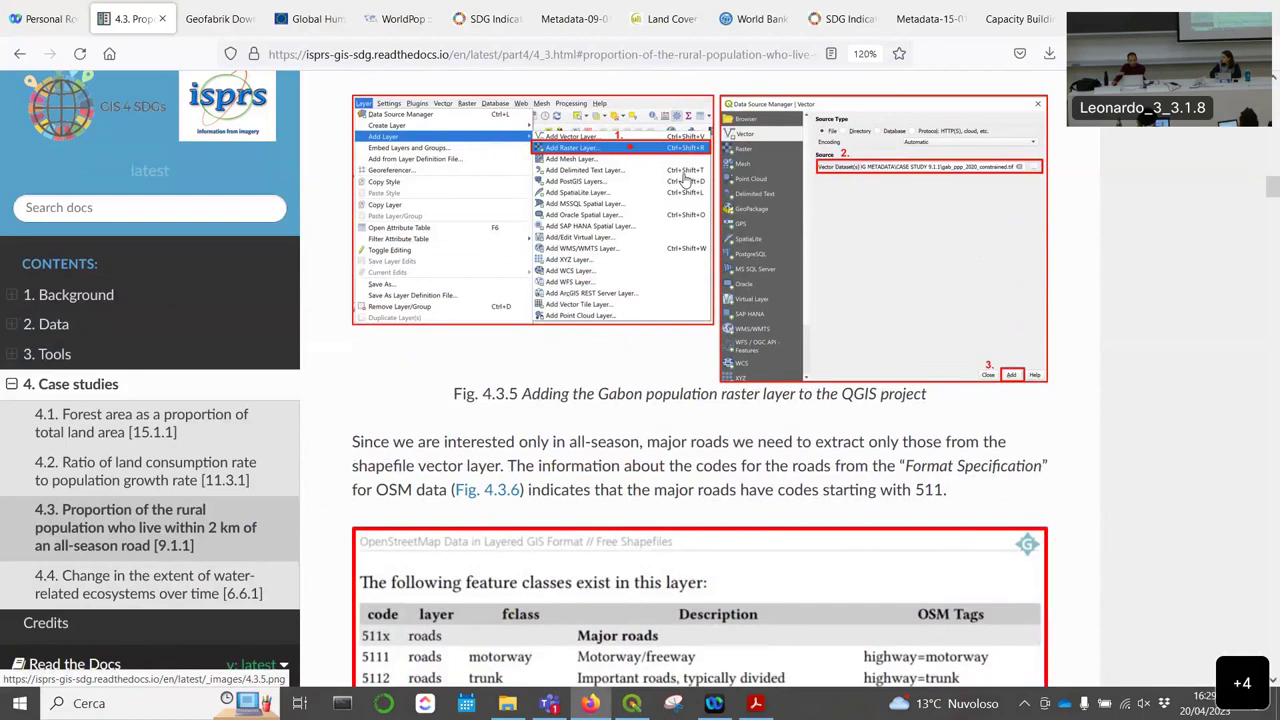
pyautogui.scroll(-6, 686, 178)
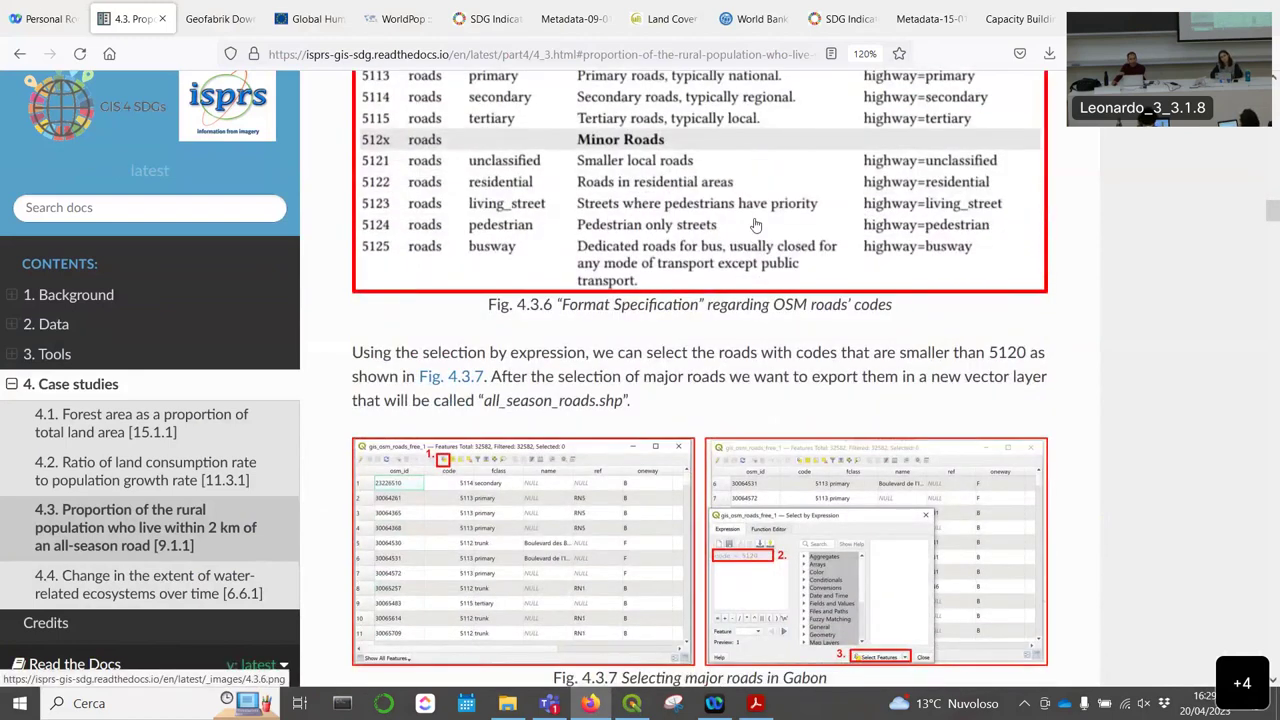
pyautogui.scroll(-1, 756, 224)
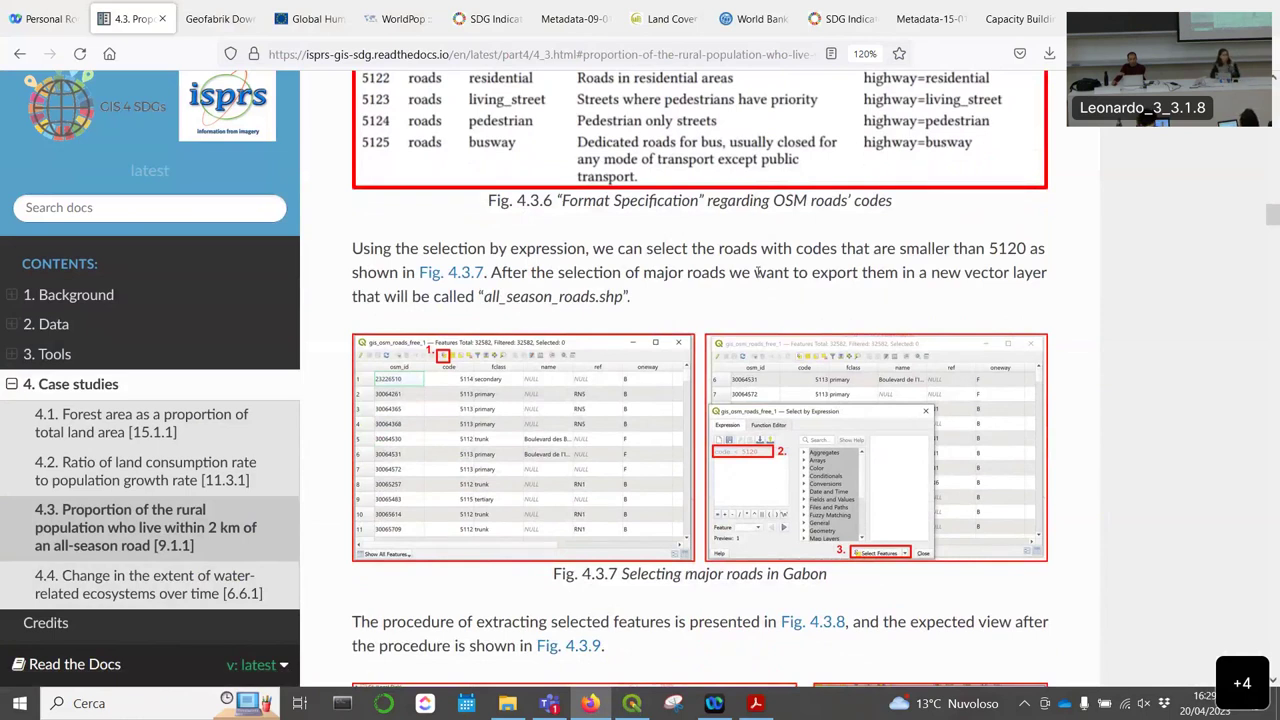
pyautogui.scroll(3, 756, 268)
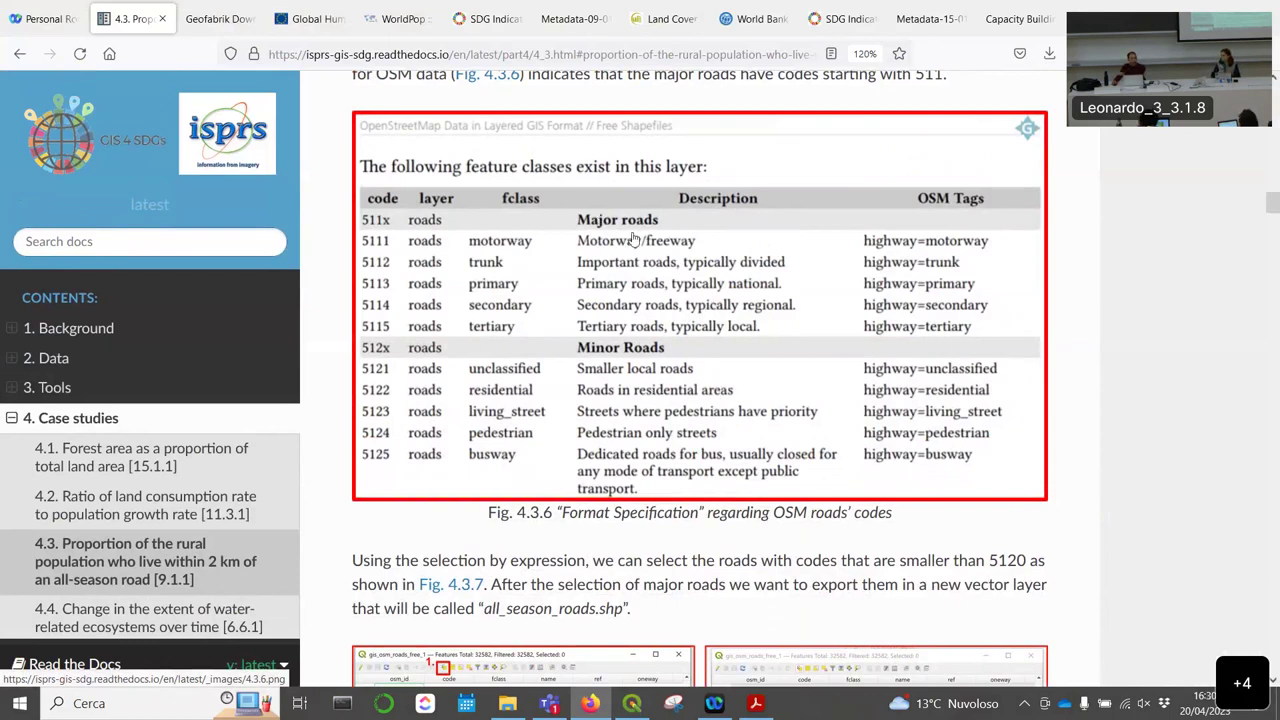
pyautogui.scroll(1, 642, 252)
pyautogui.scroll(1, 640, 252)
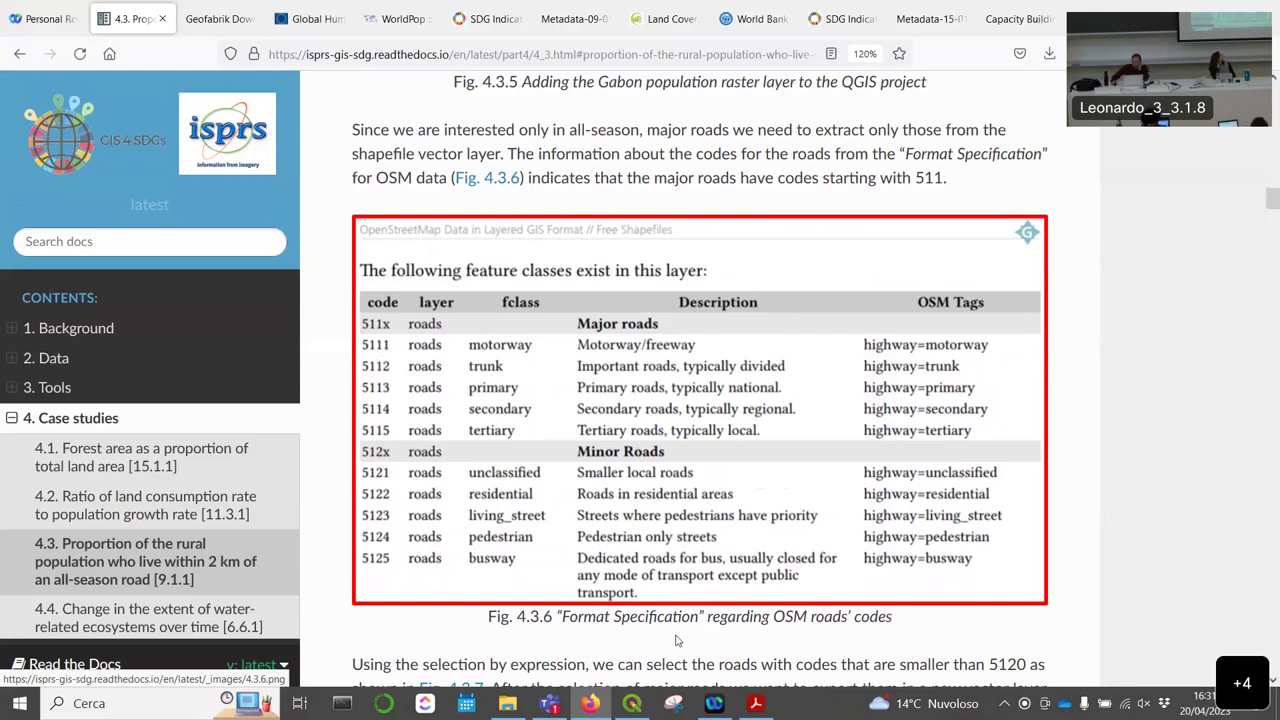
# Step: Switch to QGIS and open the attribute table of the gis_osm_roads_free_1 layer, leaving editing off
pyautogui.click(632, 703)
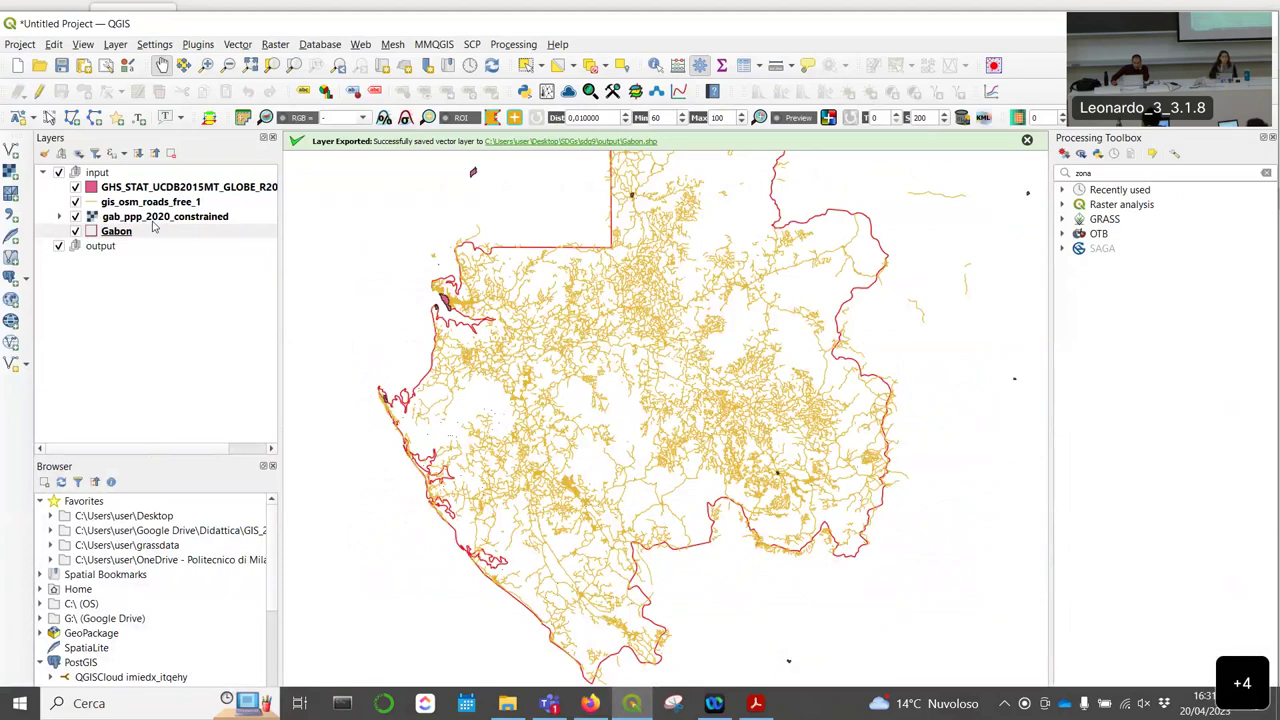
pyautogui.rightClick(161, 201)
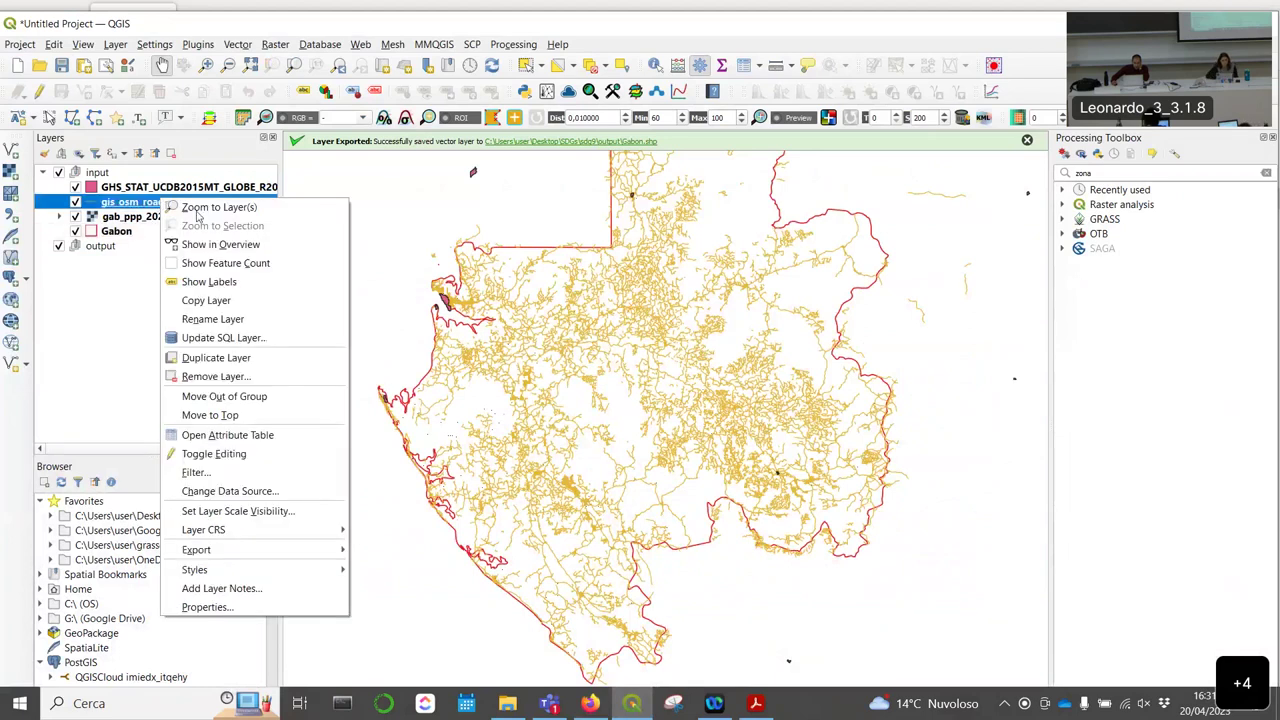
pyautogui.click(225, 435)
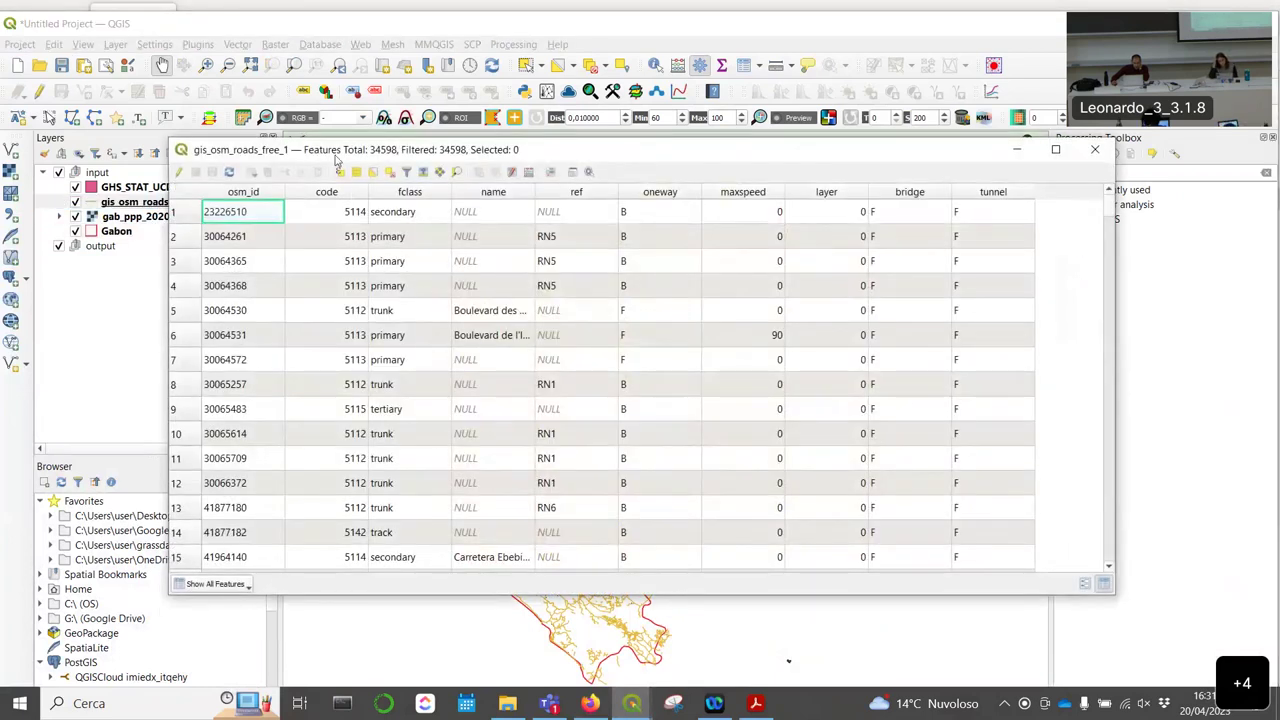
pyautogui.moveTo(344, 153); pyautogui.dragTo(336, 185)
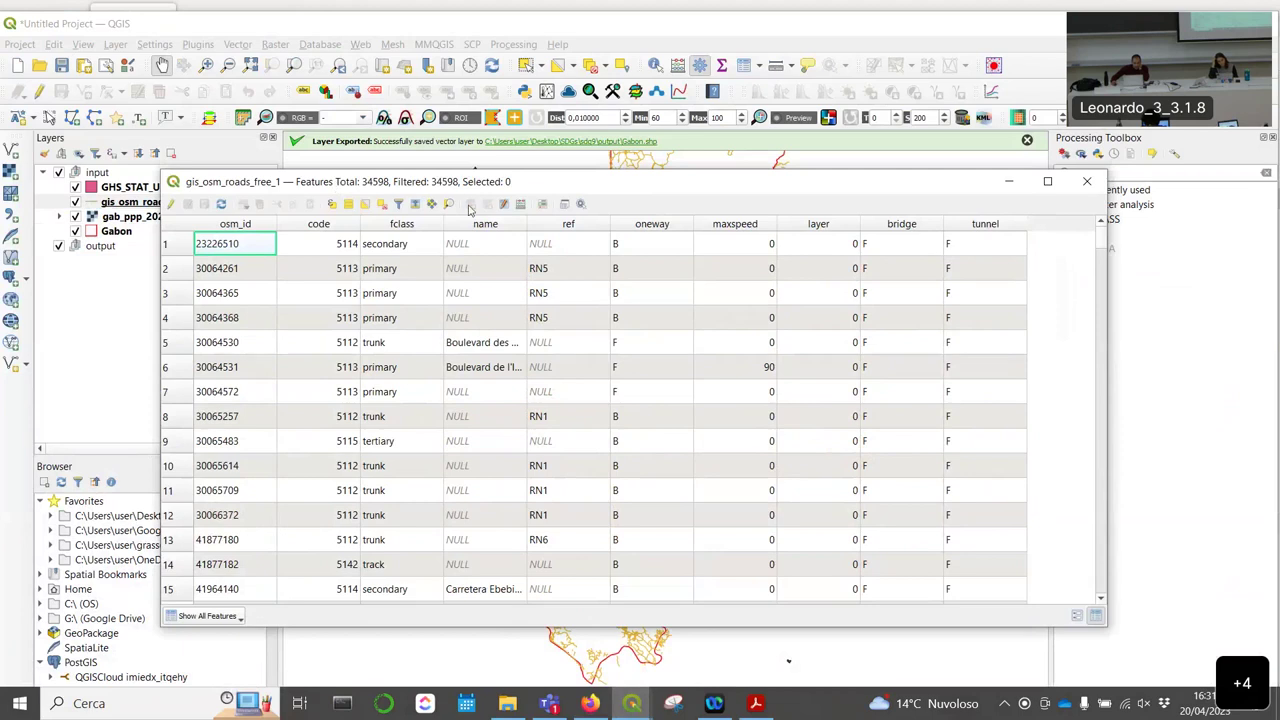
pyautogui.click(173, 205)
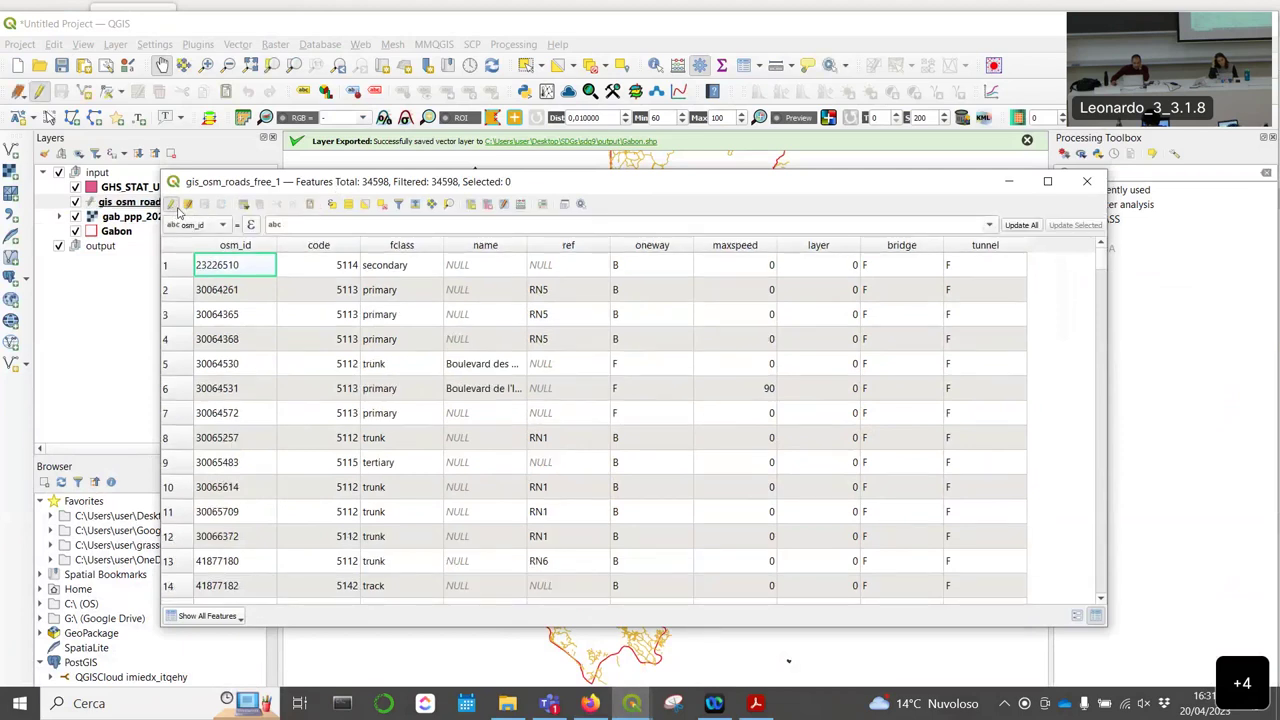
pyautogui.click(175, 205)
# Step: Start a Select by Expression on the roads layer and insert the code field into the expression
pyautogui.hotkey('ctrl', 'e')
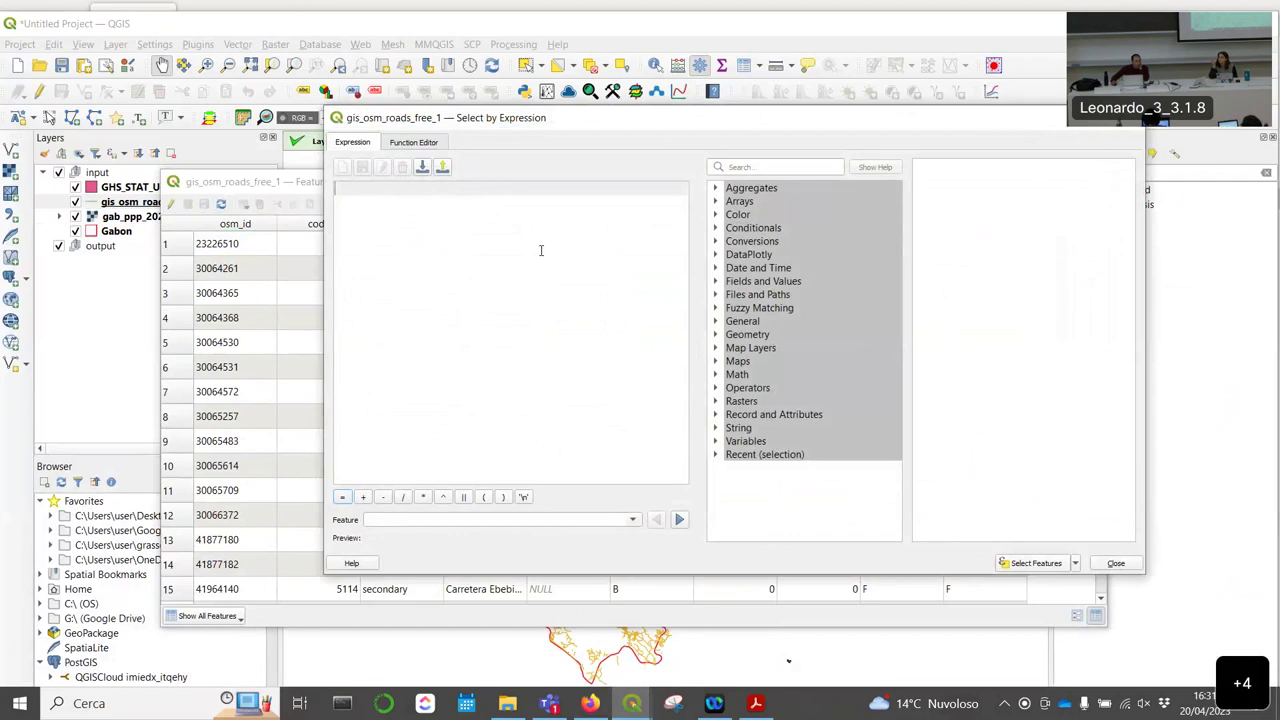
pyautogui.moveTo(552, 122); pyautogui.dragTo(509, 155)
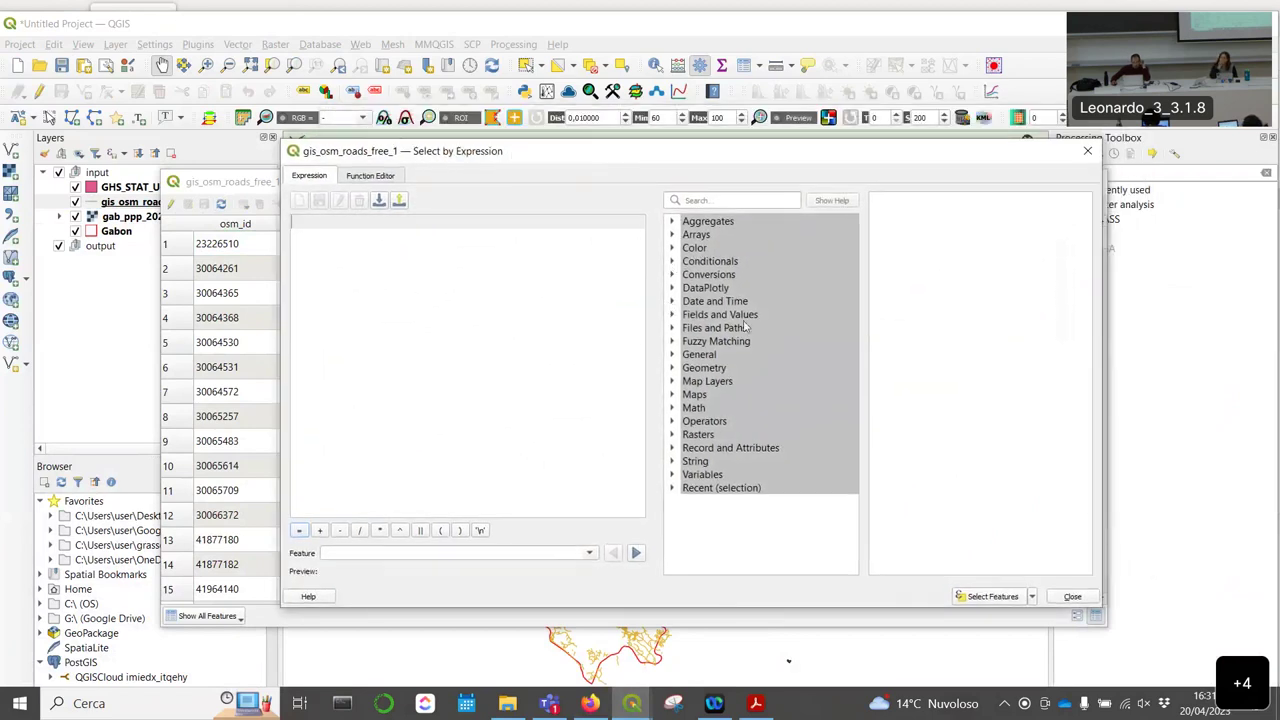
pyautogui.click(673, 314)
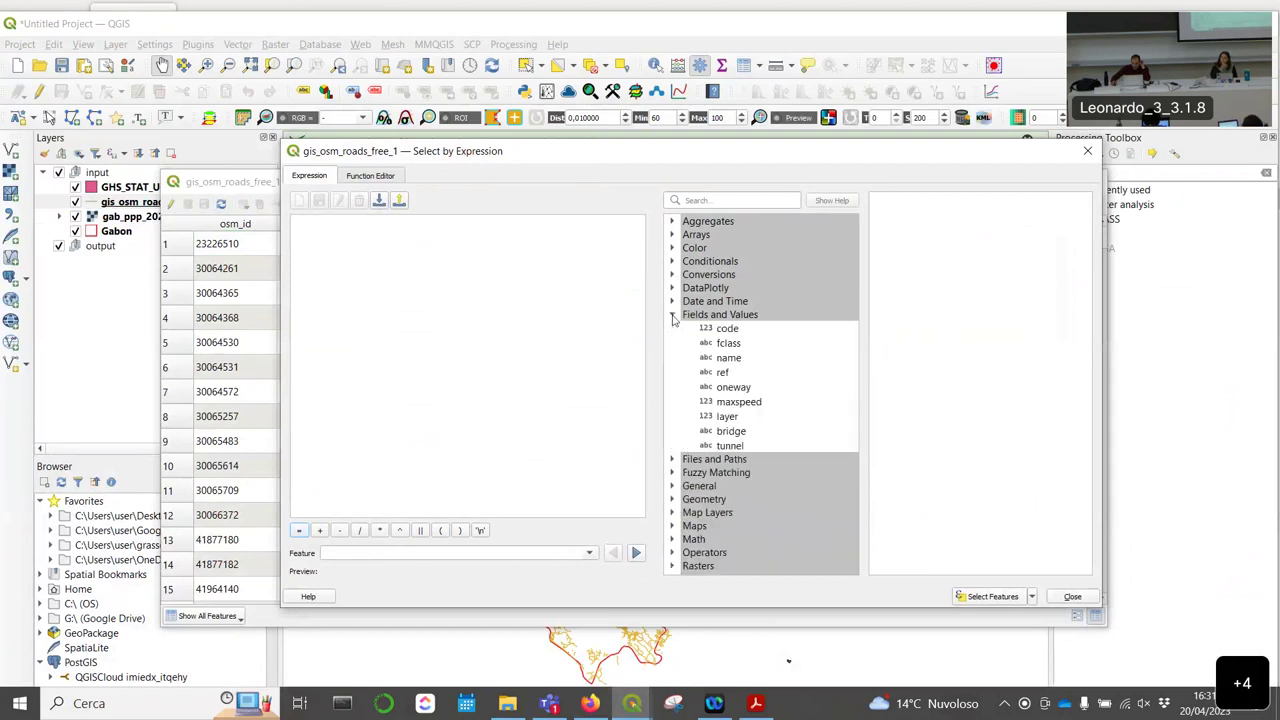
pyautogui.doubleClick(729, 356)
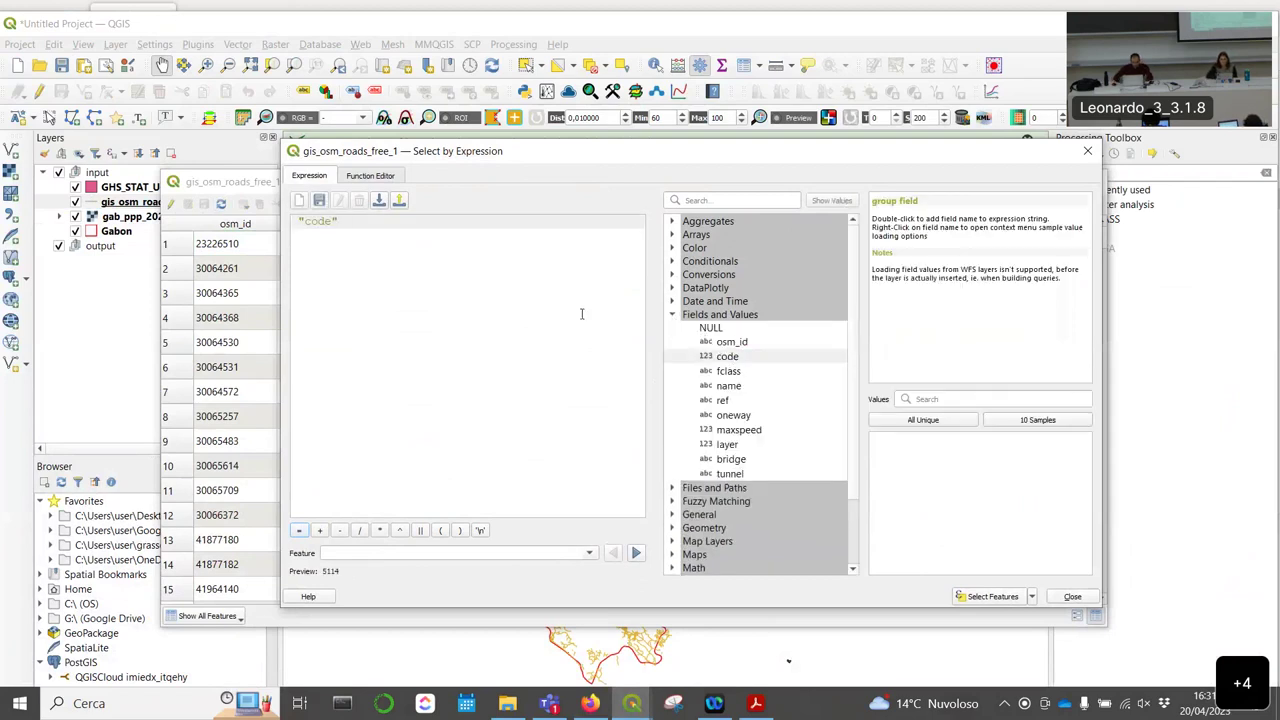
# Step: Check the major-roads criterion in the Firefox guide, complete the expression as "code" < 5120 and select the matching roads
pyautogui.click(590, 703)
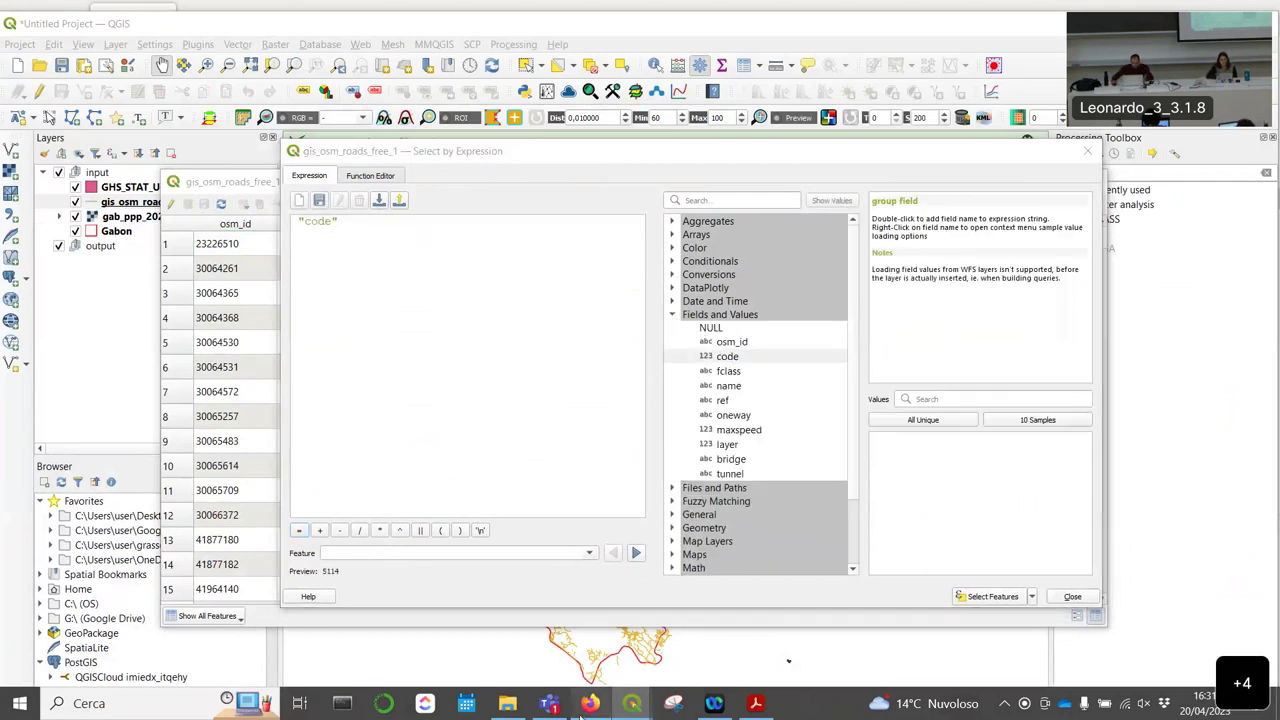
pyautogui.scroll(-4, 734, 270)
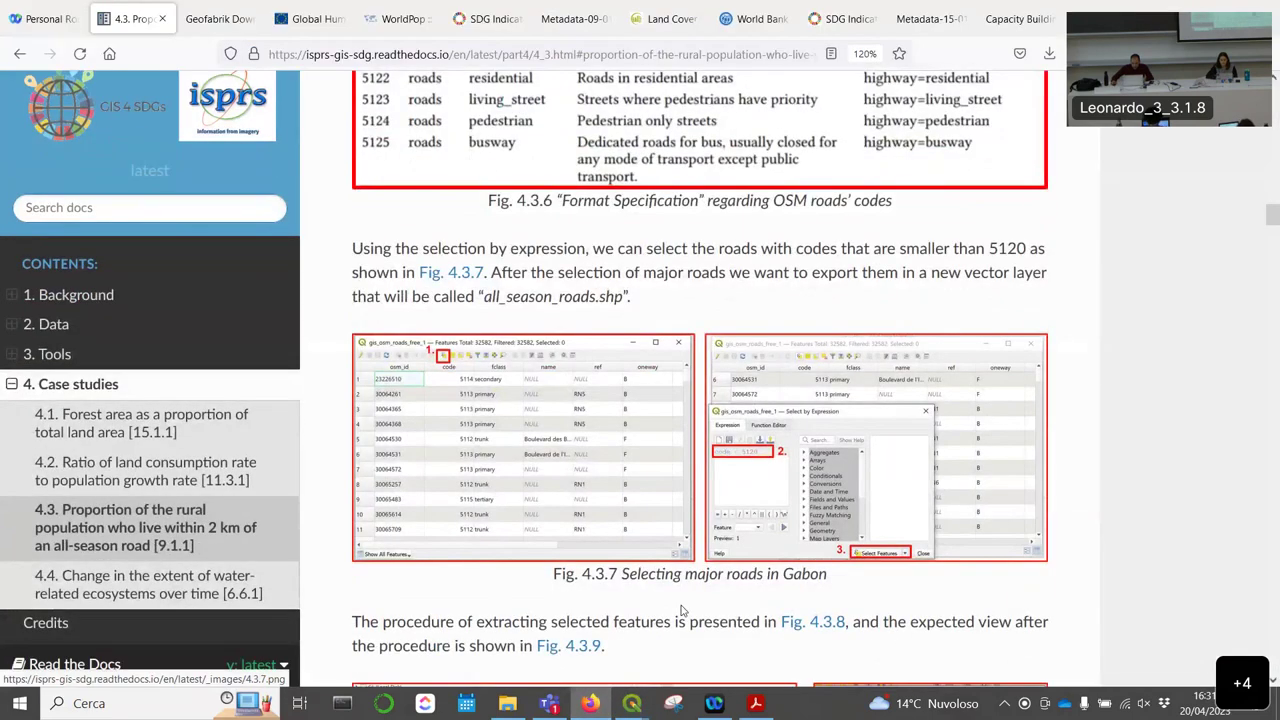
pyautogui.moveTo(650, 703)
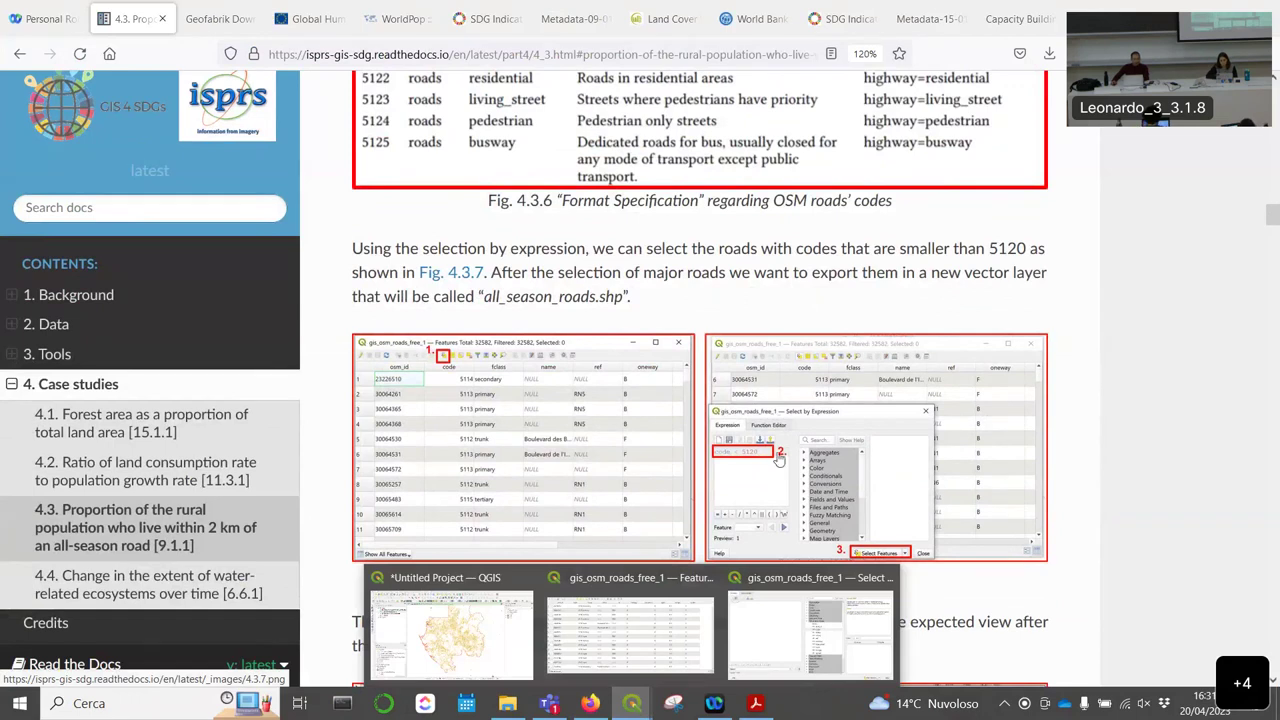
pyautogui.click(810, 628)
pyautogui.write('<')
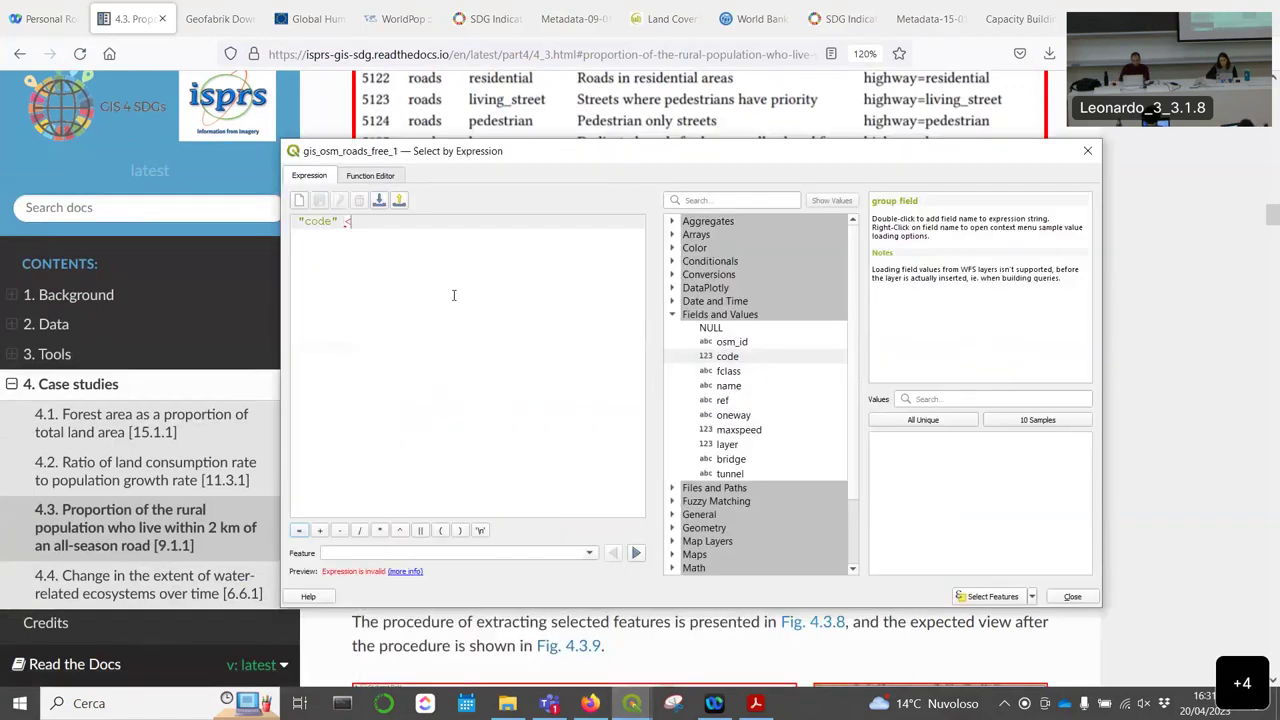
pyautogui.write(' 1')
pyautogui.press('BackSpace')
pyautogui.write('5120')
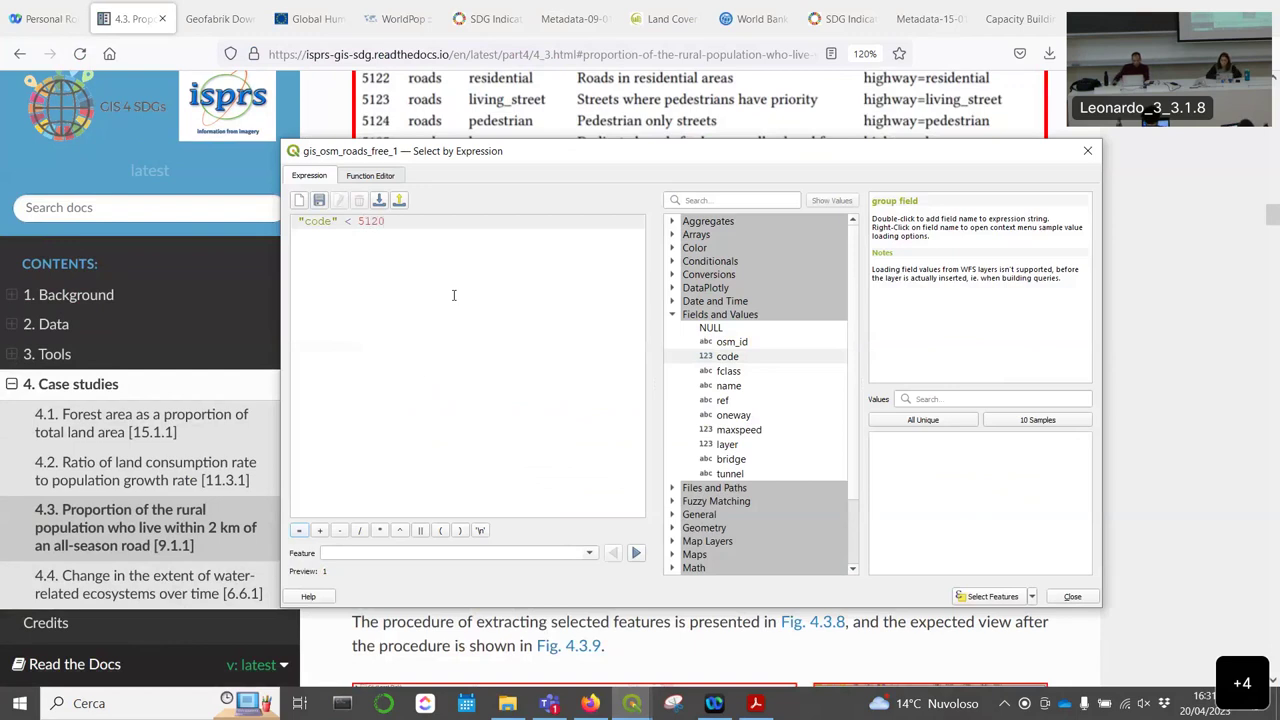
pyautogui.click(994, 600)
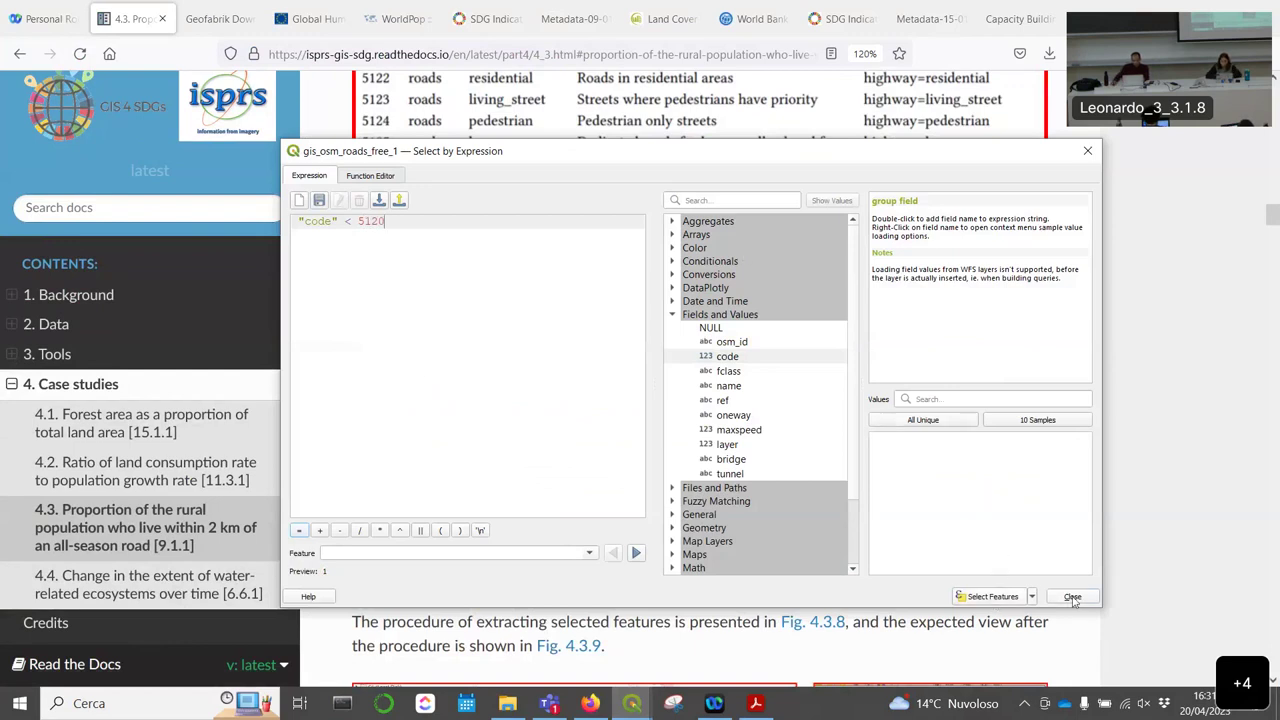
pyautogui.click(1072, 597)
# Step: Return to the main QGIS map and apply the simple pink line symbol to the gis_osm_roads_free_1 layer
pyautogui.moveTo(631, 703)
pyautogui.click(543, 640)
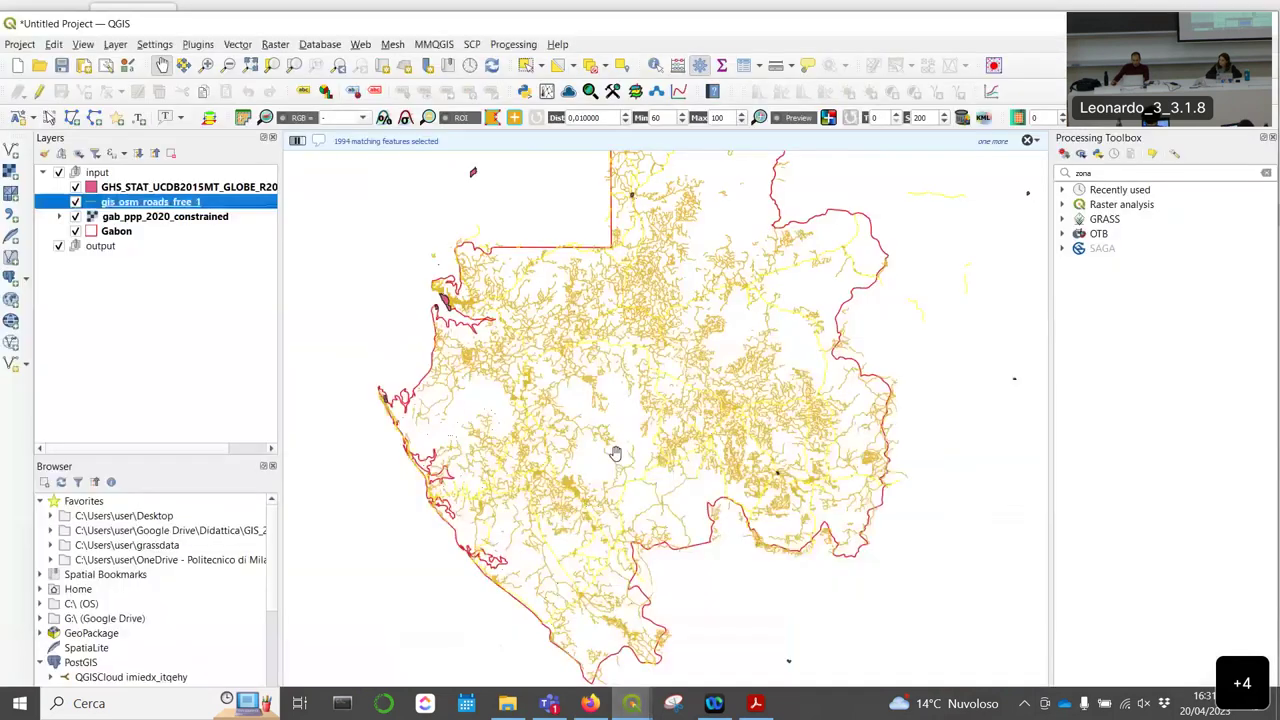
pyautogui.scroll(2, 649, 424)
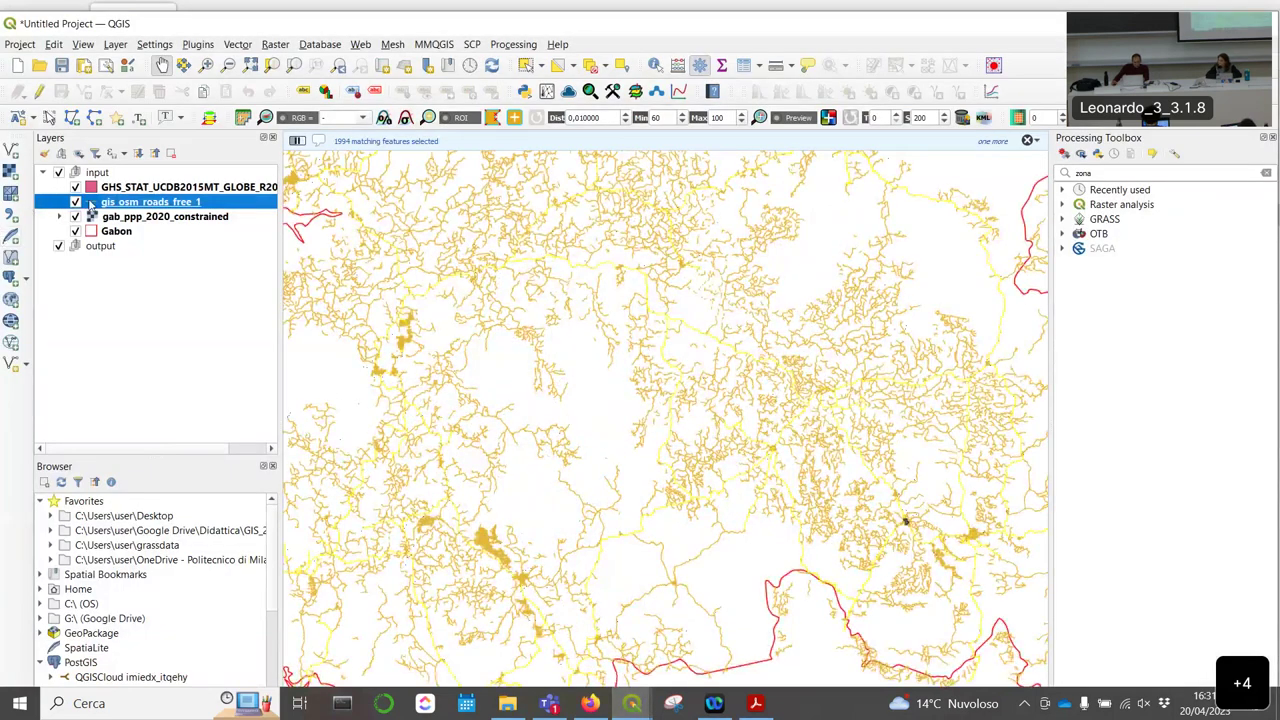
pyautogui.doubleClick(91, 203)
pyautogui.click(578, 481)
pyautogui.click(958, 621)
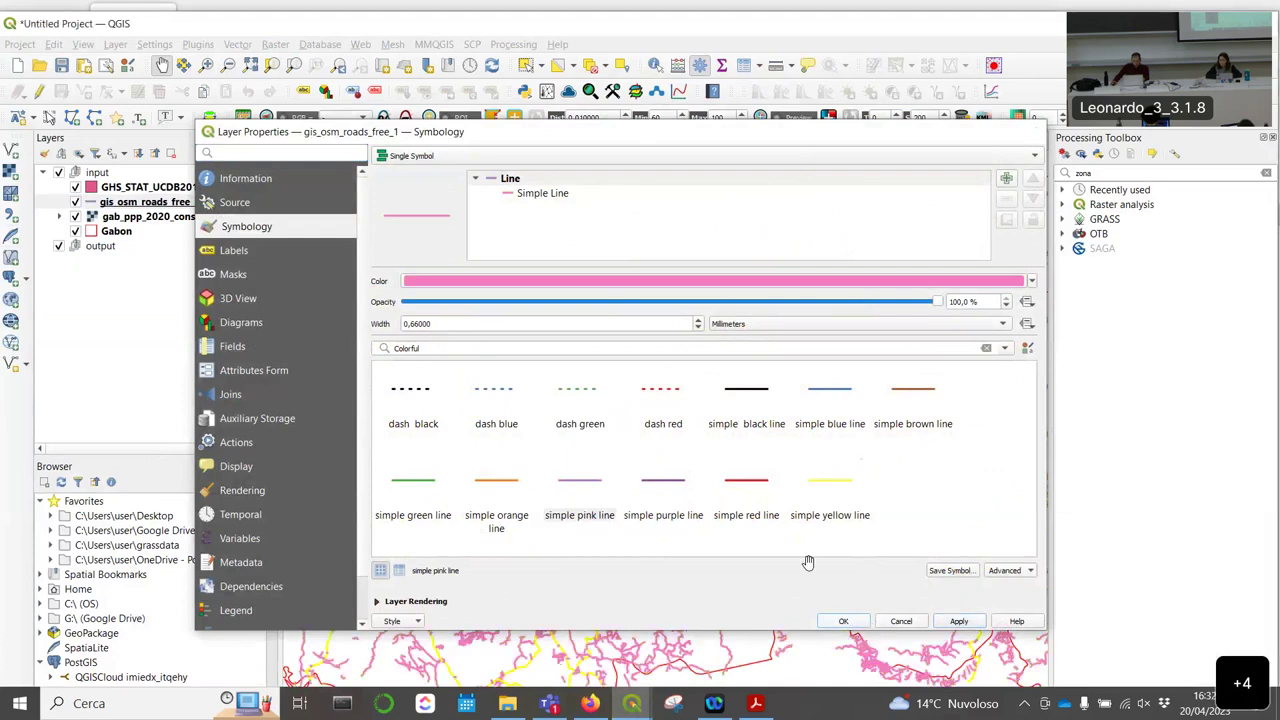
# Step: Confirm the pink line symbol for the roads layer and examine the selected major roads across Gabon on the map
pyautogui.click(843, 621)
pyautogui.scroll(-3, 766, 386)
pyautogui.scroll(2, 640, 333)
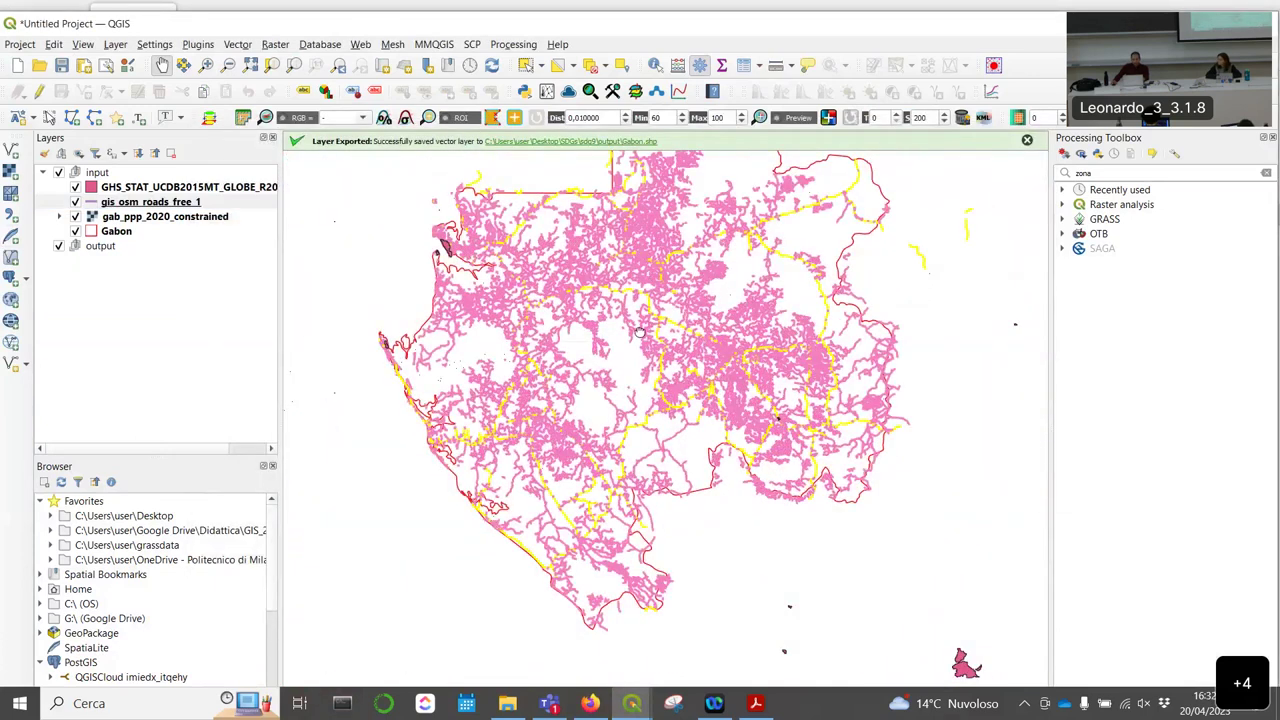
pyautogui.scroll(1, 640, 333)
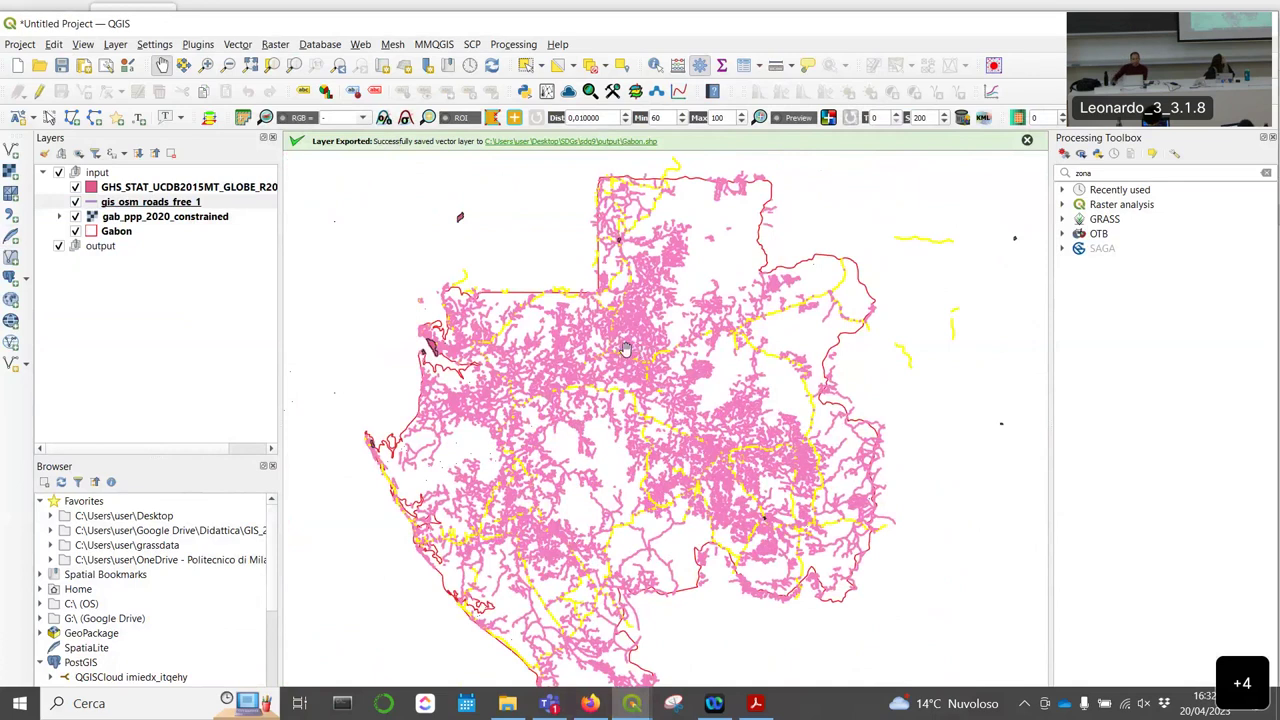
# Step: Check in the Firefox guide how to extract the selected roads as a shapefile, and return to the main QGIS window
pyautogui.rightClick(199, 202)
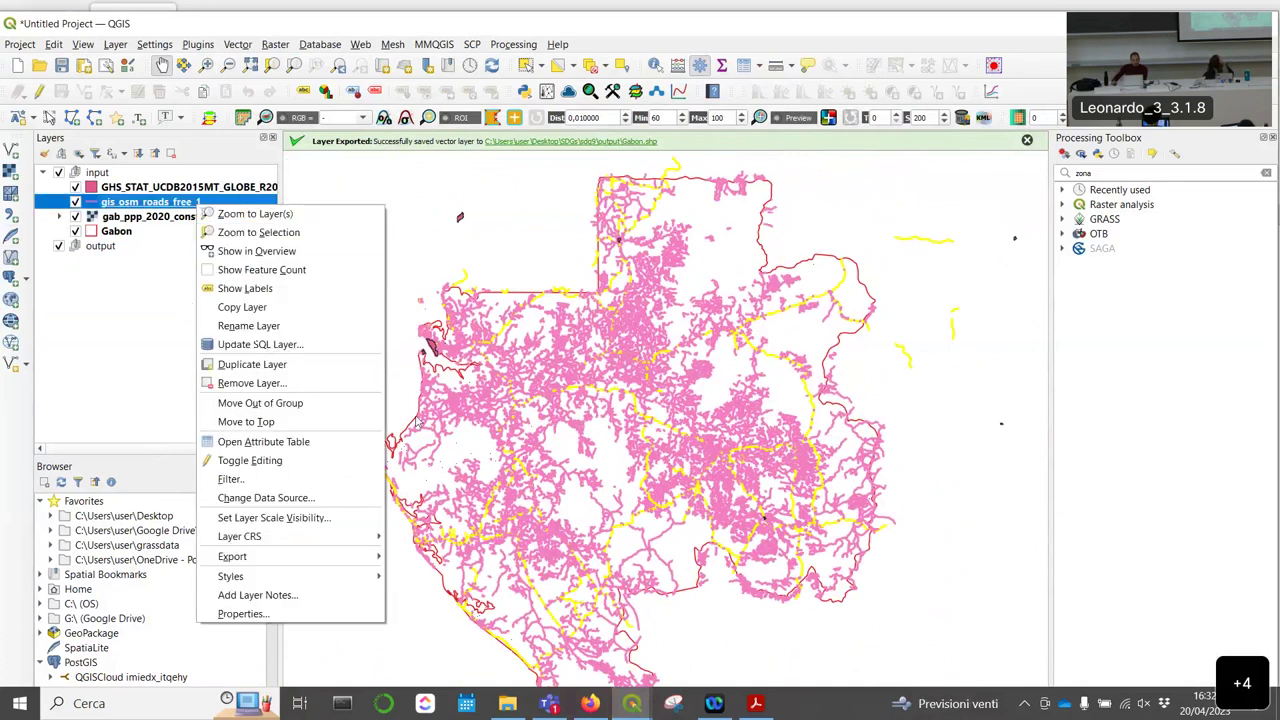
pyautogui.click(596, 704)
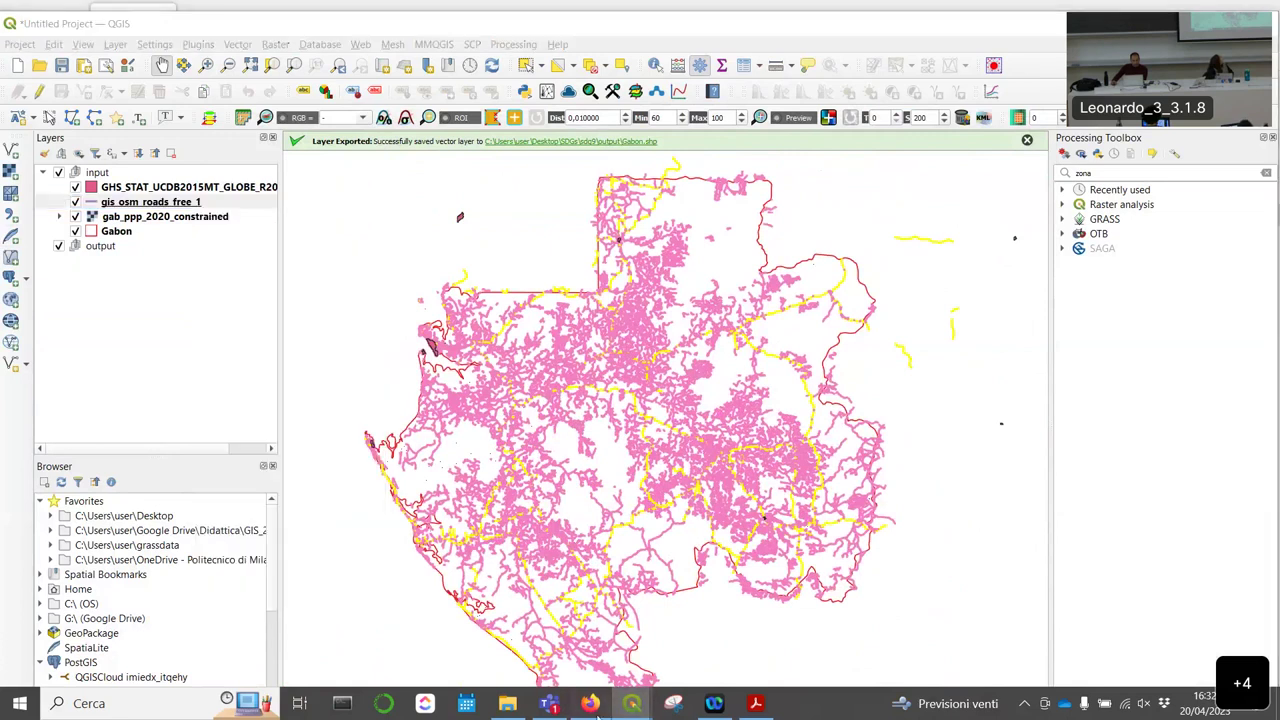
pyautogui.scroll(-3, 660, 474)
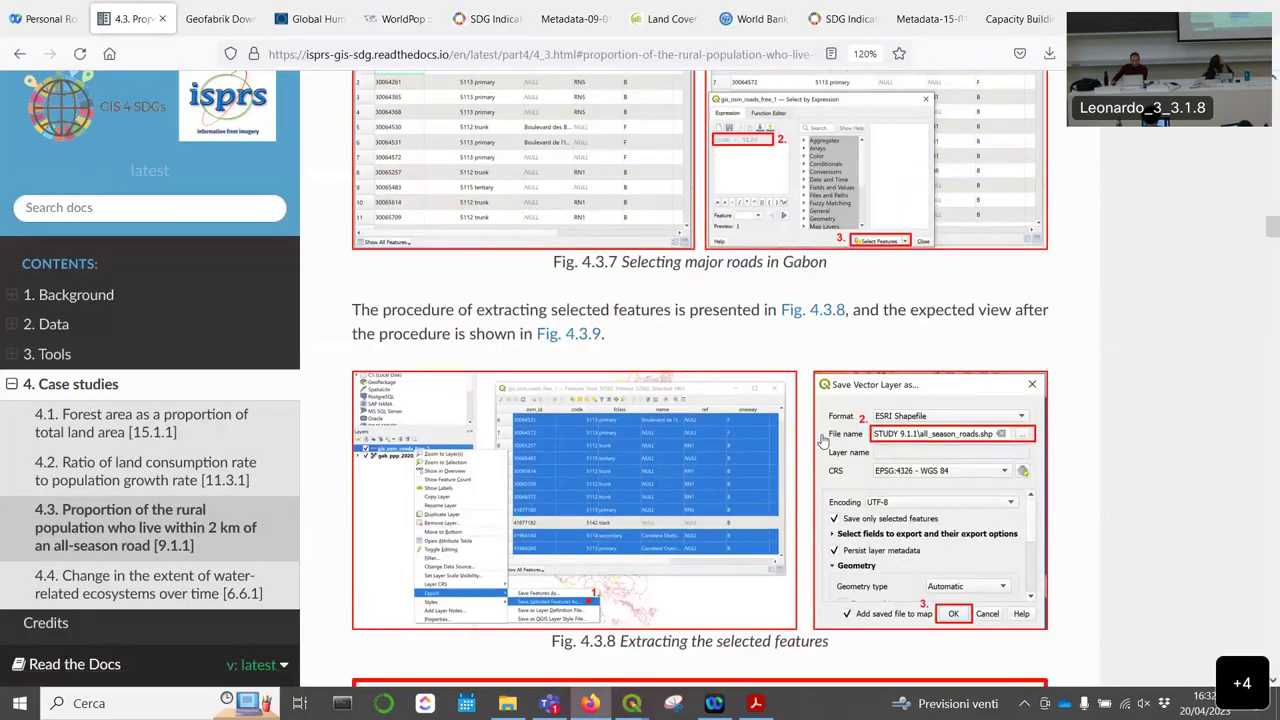
pyautogui.scroll(-2, 965, 437)
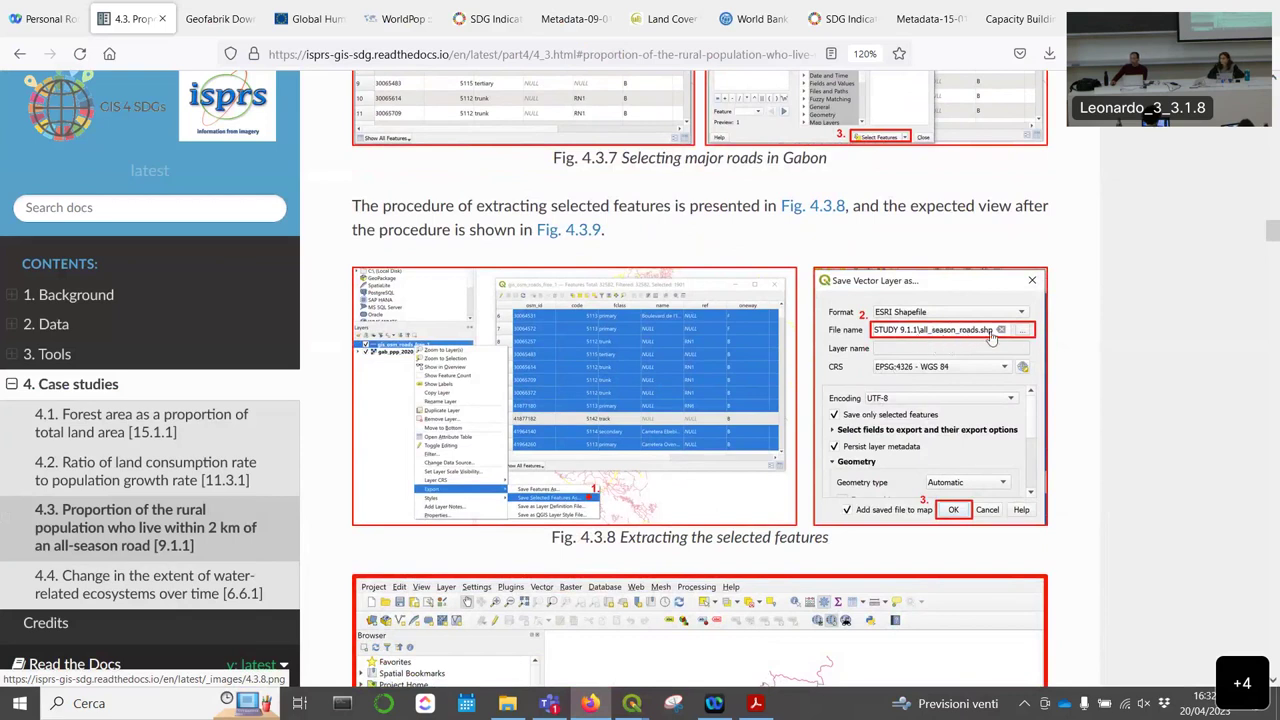
pyautogui.scroll(-2, 892, 305)
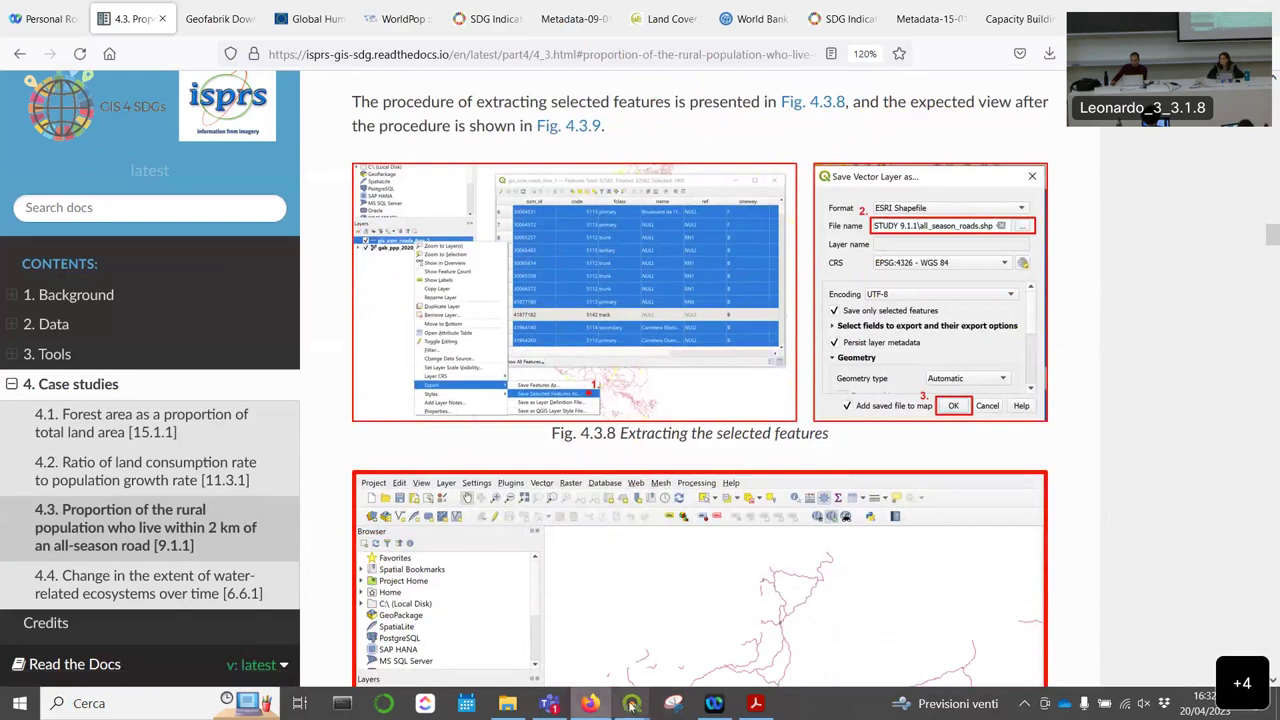
pyautogui.moveTo(631, 703)
pyautogui.click(560, 635)
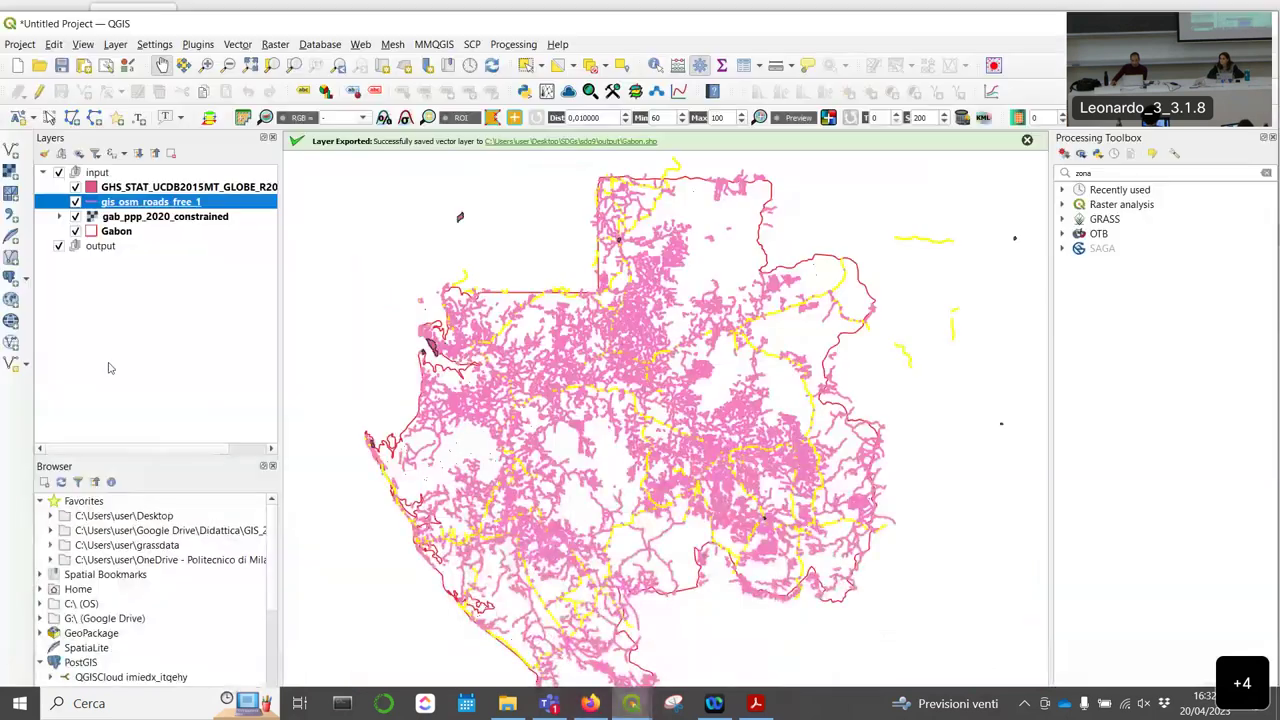
# Step: Export only the selected features of gis_osm_roads_free_1 as an ESRI Shapefile in EPSG:4326, overwriting all_season_roads.shp in the sdg9 output folder
pyautogui.rightClick(186, 204)
pyautogui.moveTo(300, 553)
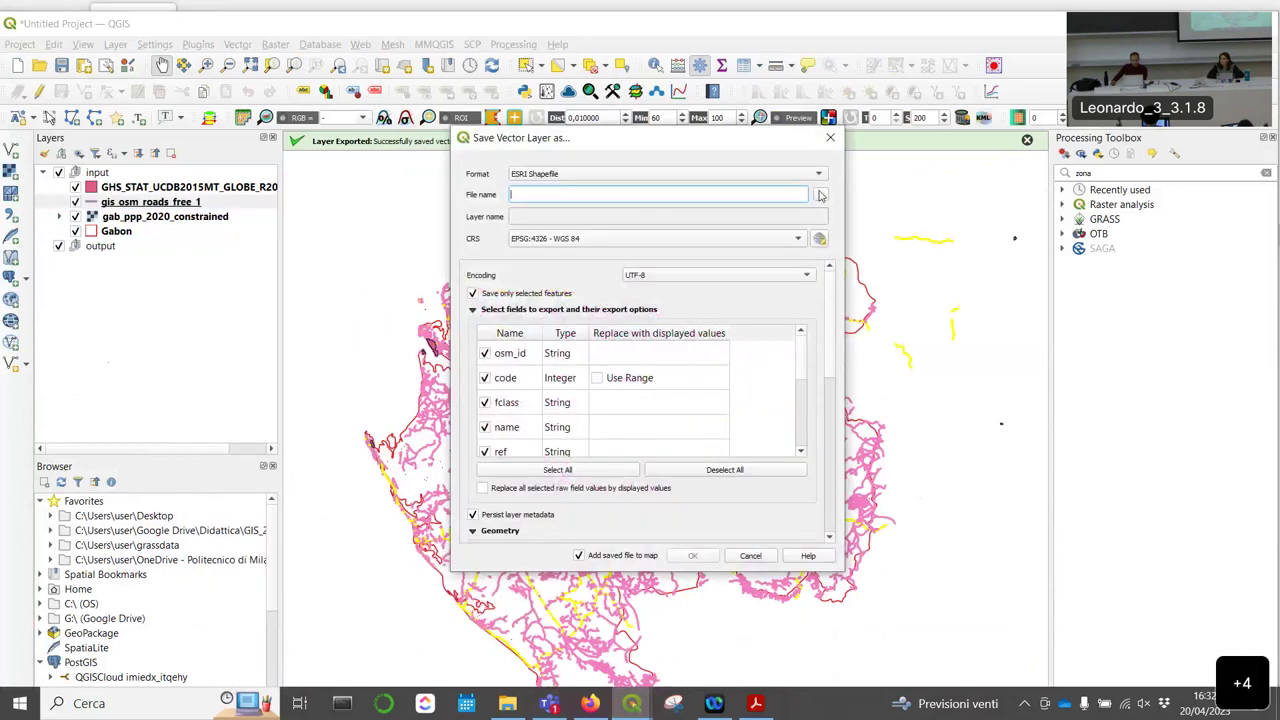
pyautogui.click(819, 196)
pyautogui.click(740, 273)
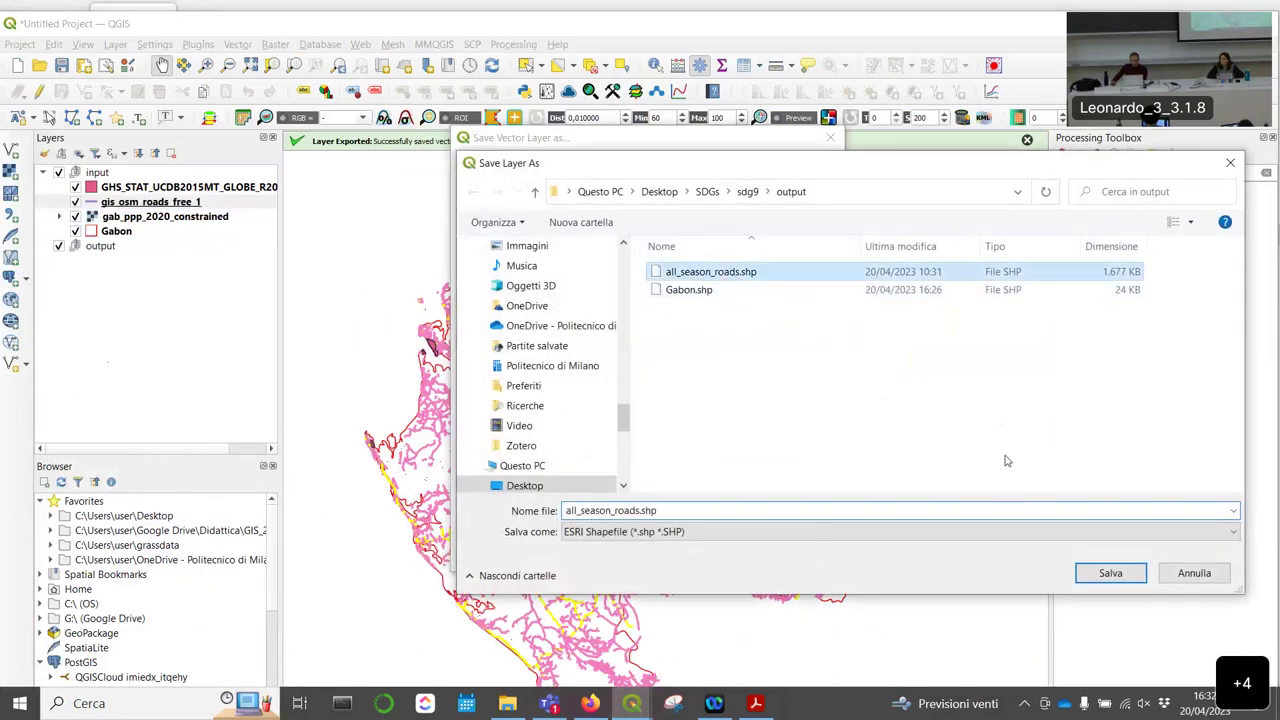
pyautogui.click(1100, 576)
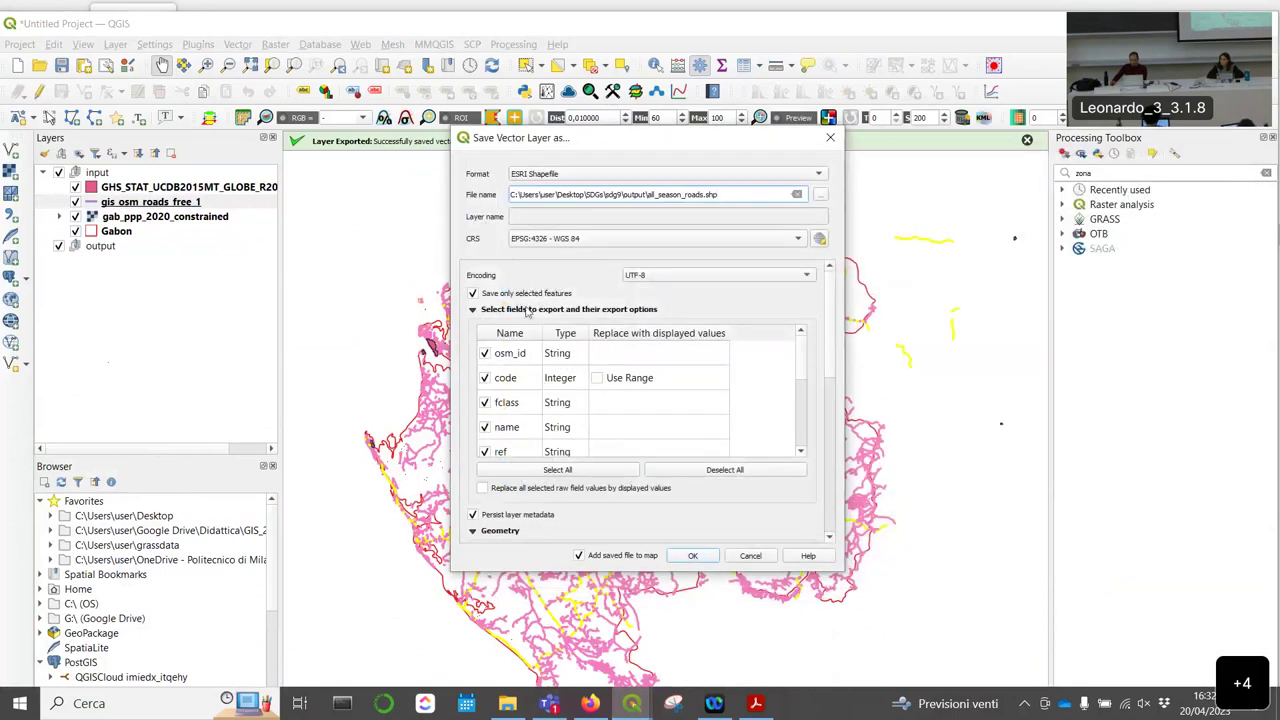
pyautogui.scroll(-2, 651, 388)
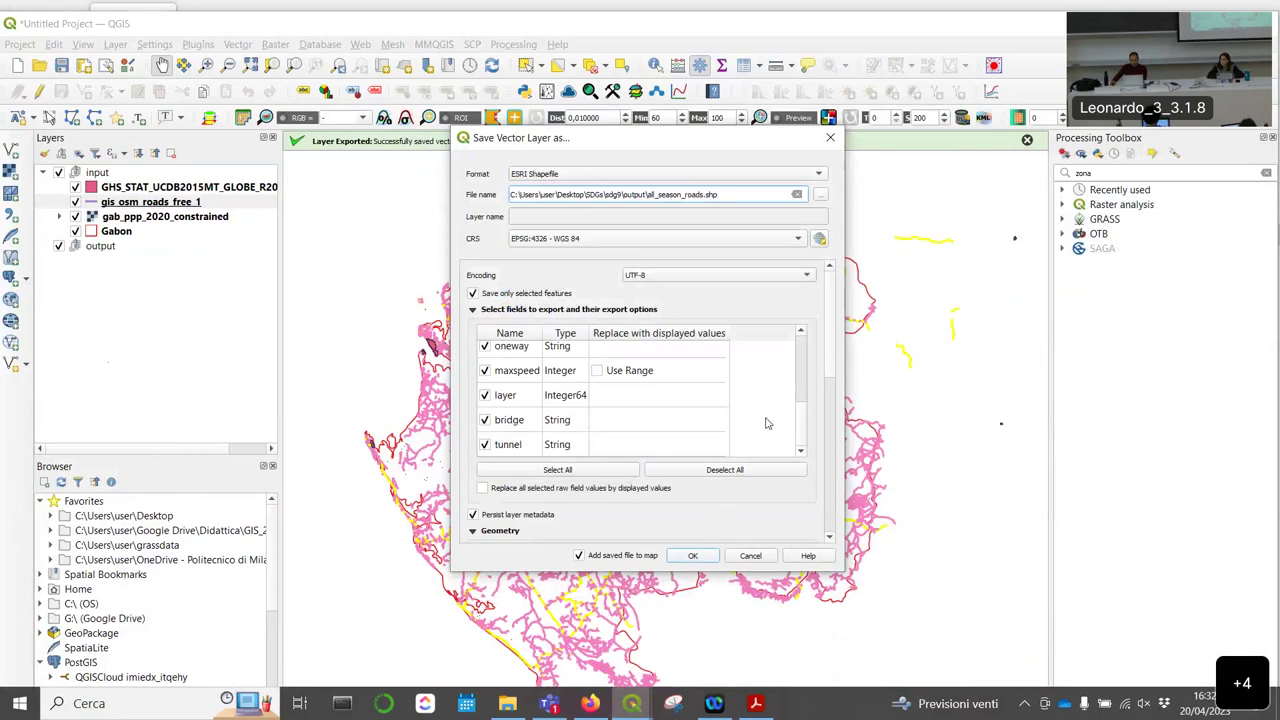
pyautogui.click(692, 557)
pyautogui.click(615, 361)
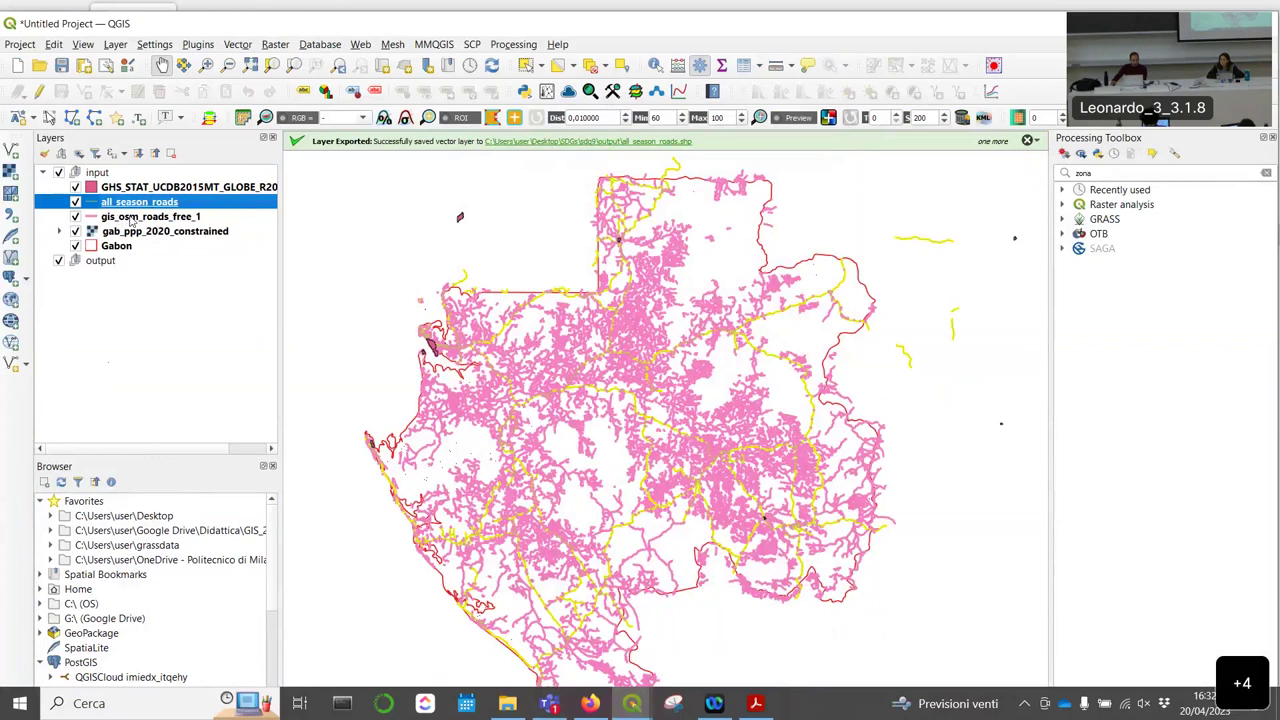
# Step: Place the output group above input, move the Gabon layer into output, and collapse the population raster's legend
pyautogui.click(118, 218)
pyautogui.moveTo(118, 218); pyautogui.dragTo(97, 178)
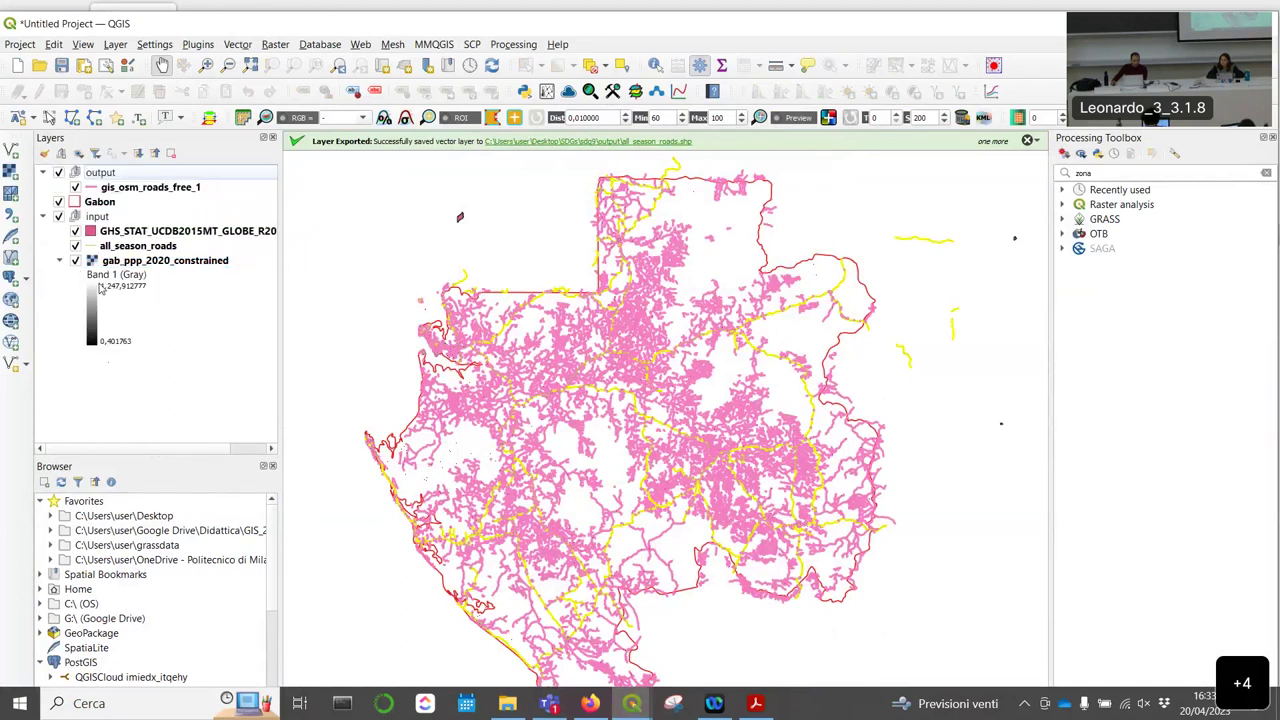
pyautogui.click(96, 203)
pyautogui.moveTo(96, 203); pyautogui.dragTo(100, 180)
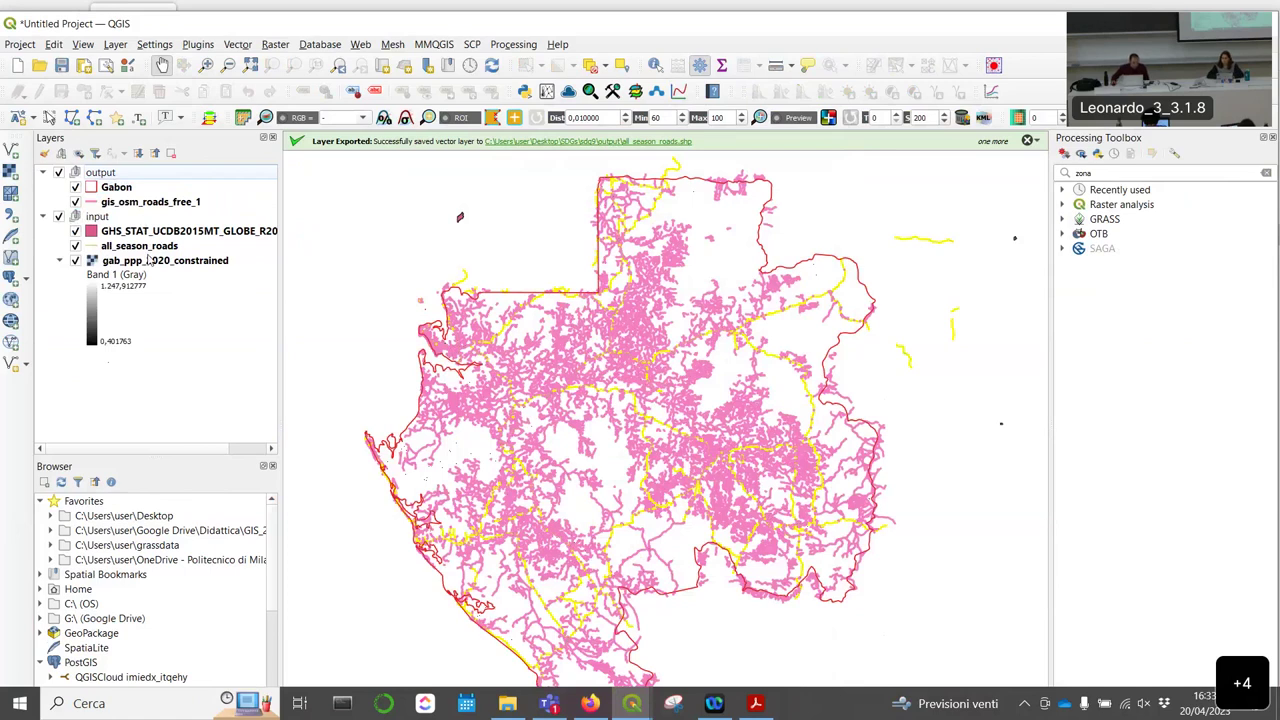
pyautogui.click(59, 260)
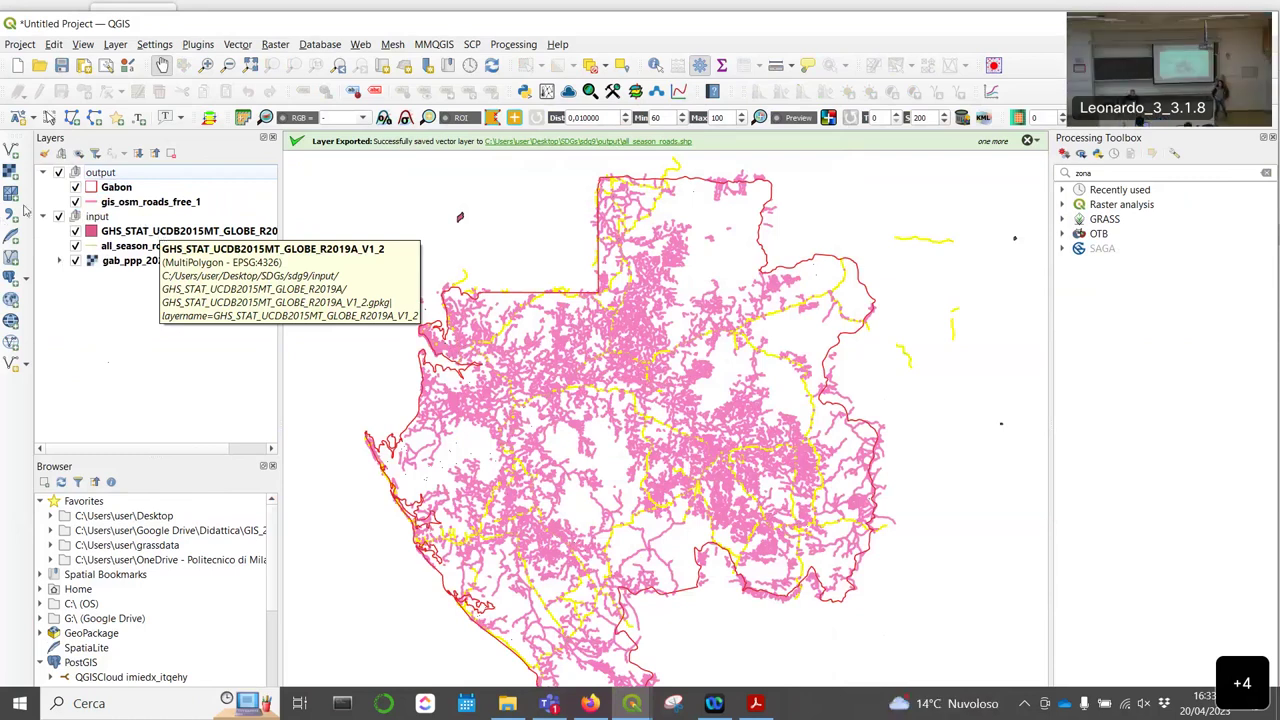
# Step: Hide the urban centre, population and both road layers, placing all_season_roads in the output group and gis_osm_roads_free_1 in input
pyautogui.click(75, 231)
pyautogui.click(75, 245)
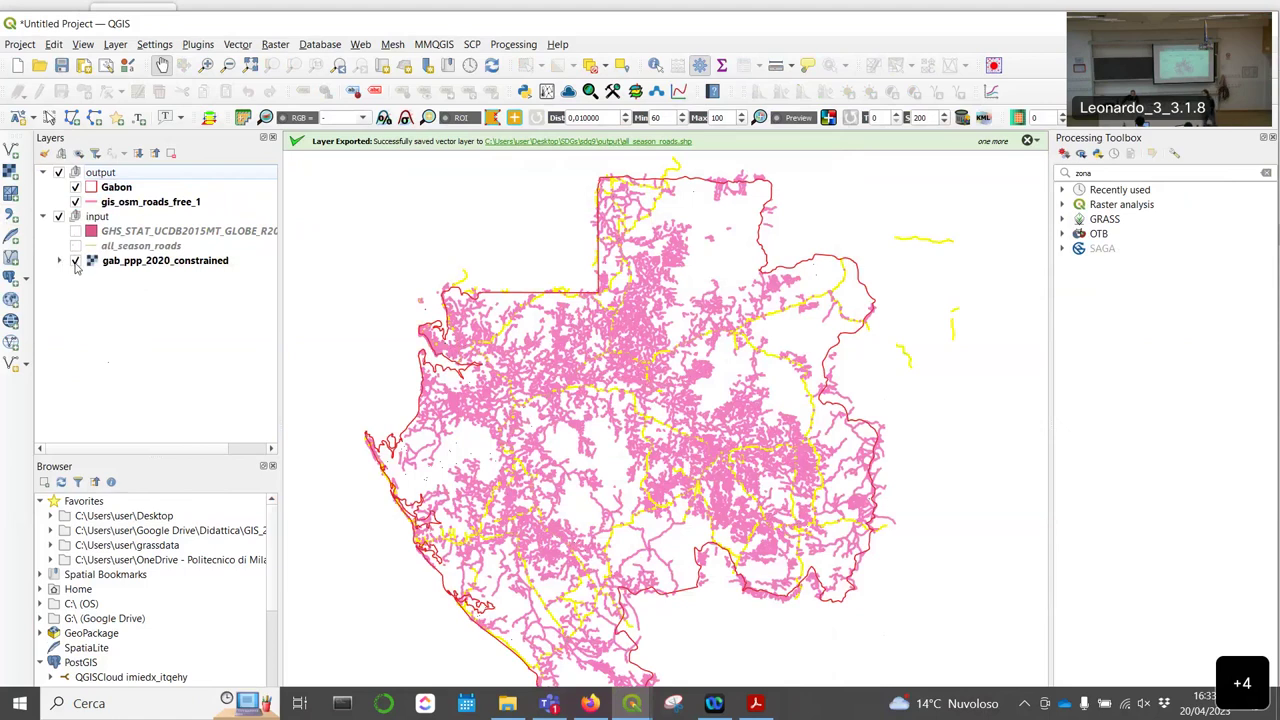
pyautogui.click(75, 260)
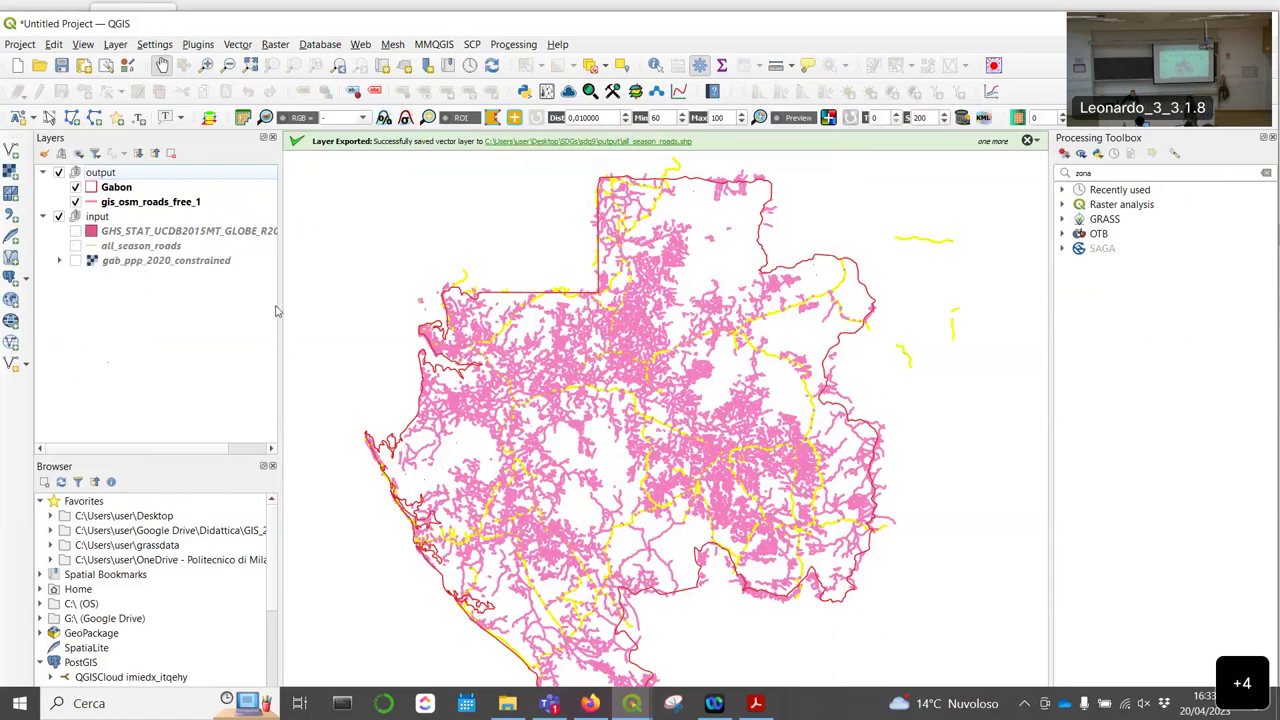
pyautogui.click(75, 202)
pyautogui.moveTo(113, 246)
pyautogui.mouseDown()
pyautogui.moveTo(141, 204)
pyautogui.moveTo(120, 240)
pyautogui.mouseUp()
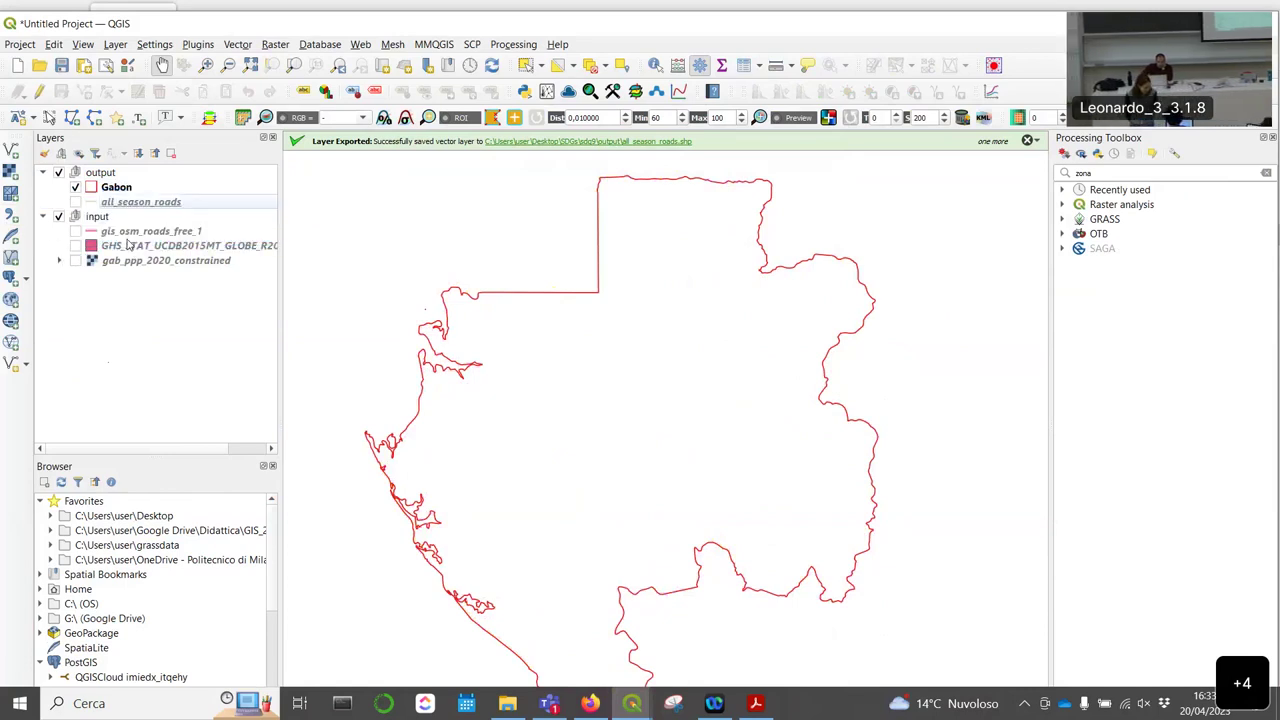
# Step: Show the GHS_STAT urban centres, gab_ppp_2020_constrained and all_season_roads layers, and inspect their overlap around the large urban centre on the northwest coast
pyautogui.click(76, 246)
pyautogui.click(76, 260)
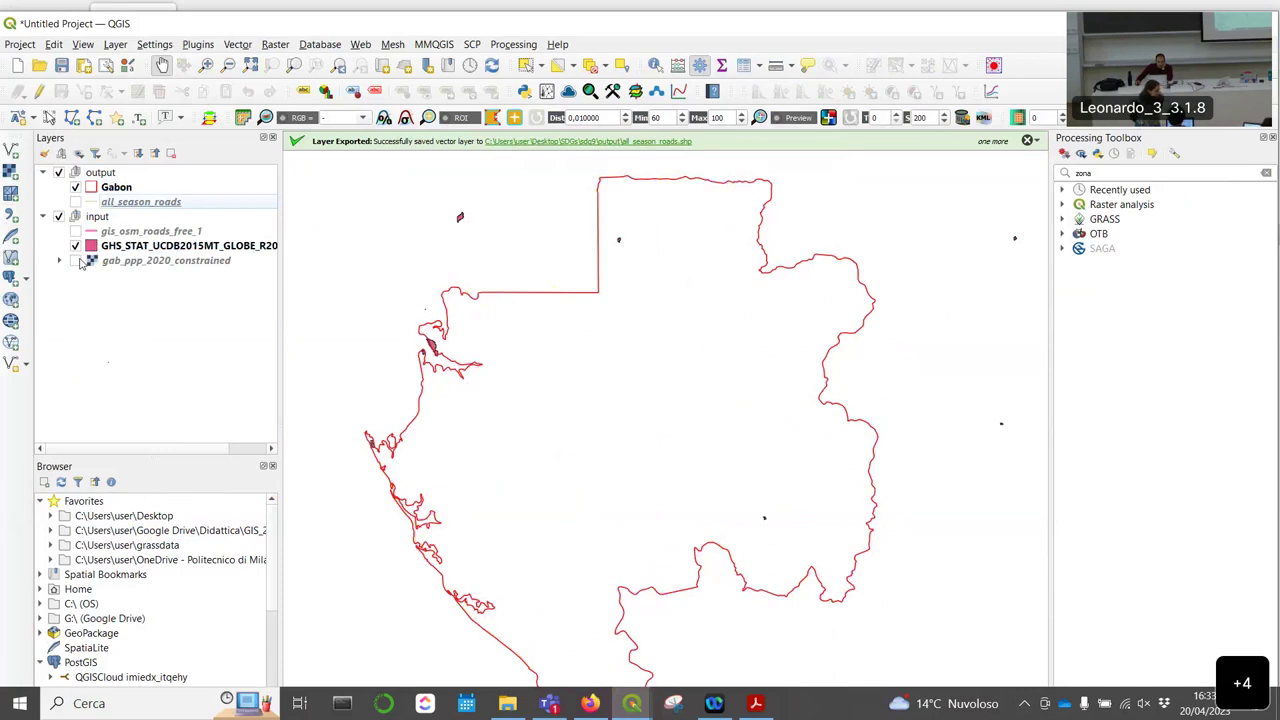
pyautogui.scroll(-1, 478, 416)
pyautogui.scroll(3, 491, 423)
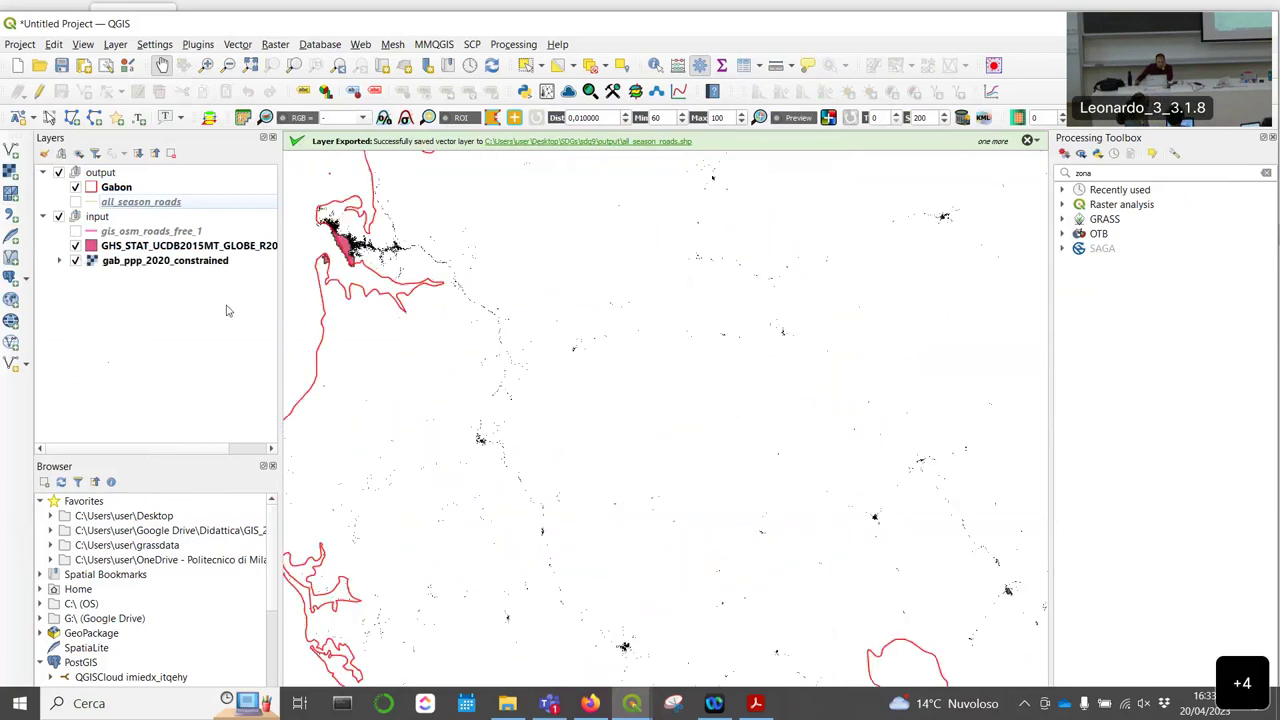
pyautogui.click(75, 202)
pyautogui.scroll(-3, 594, 400)
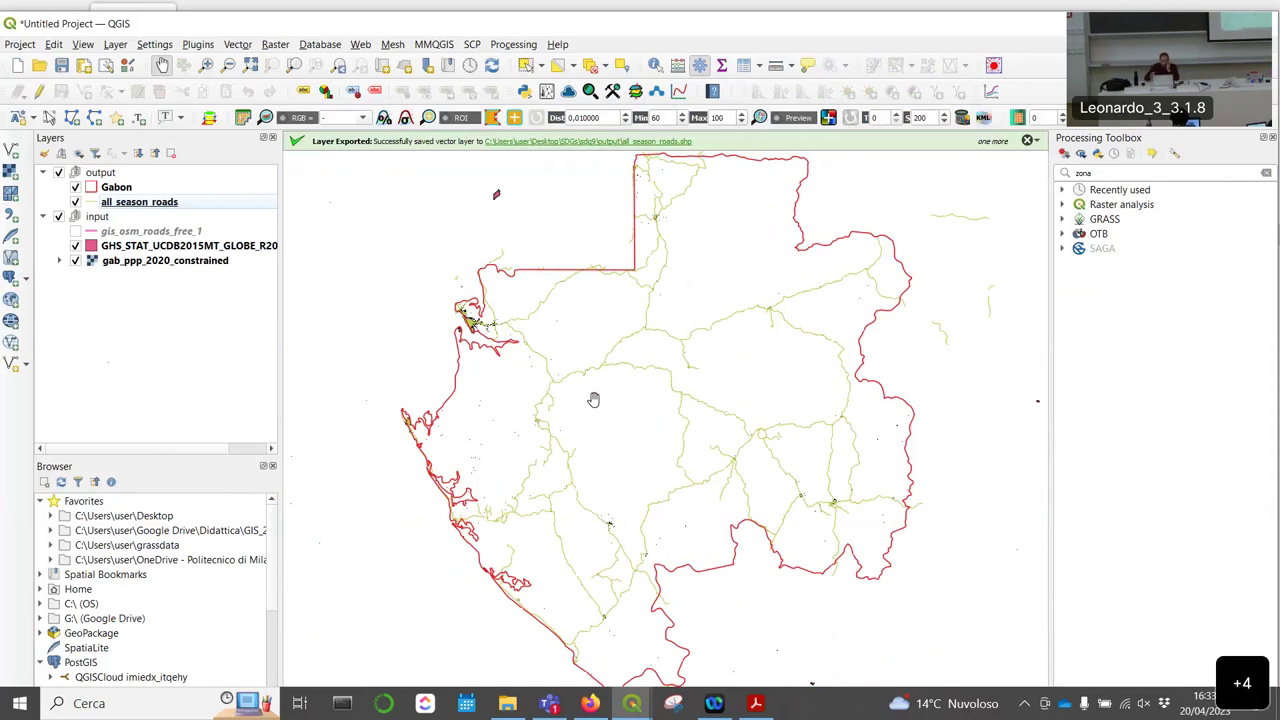
pyautogui.scroll(3, 528, 332)
pyautogui.moveTo(346, 256); pyautogui.dragTo(543, 317)
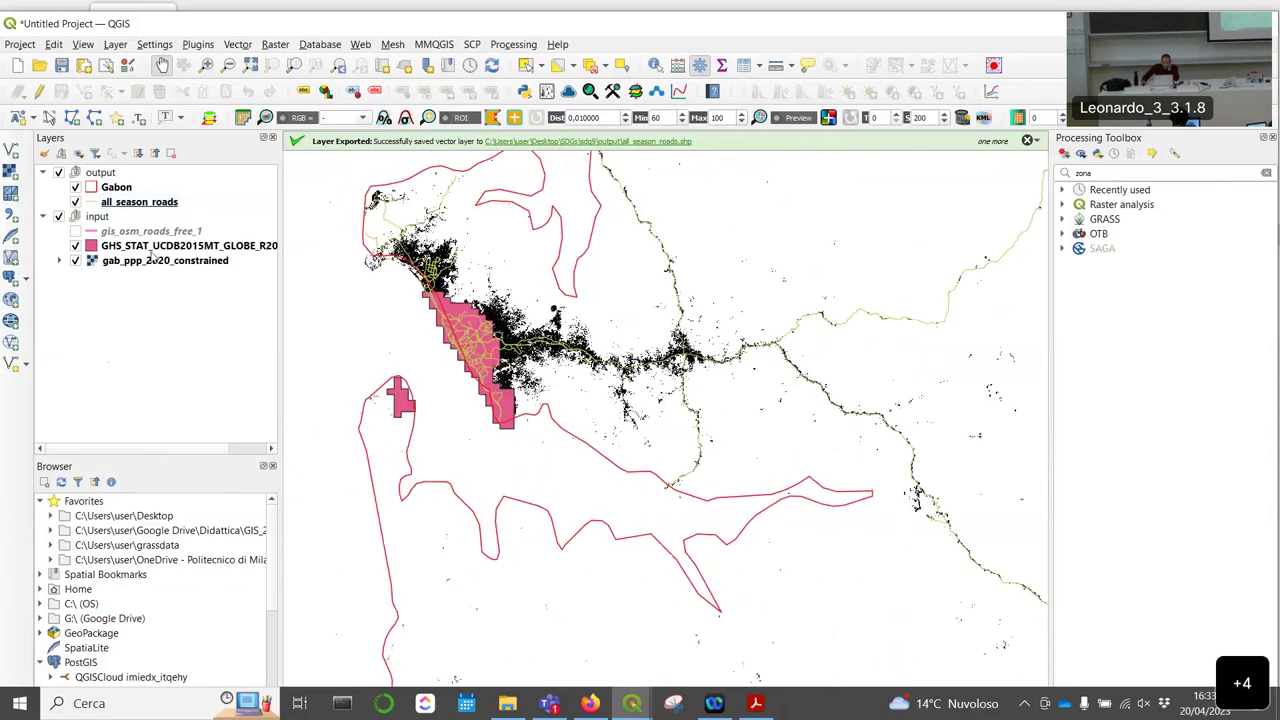
pyautogui.click(150, 247)
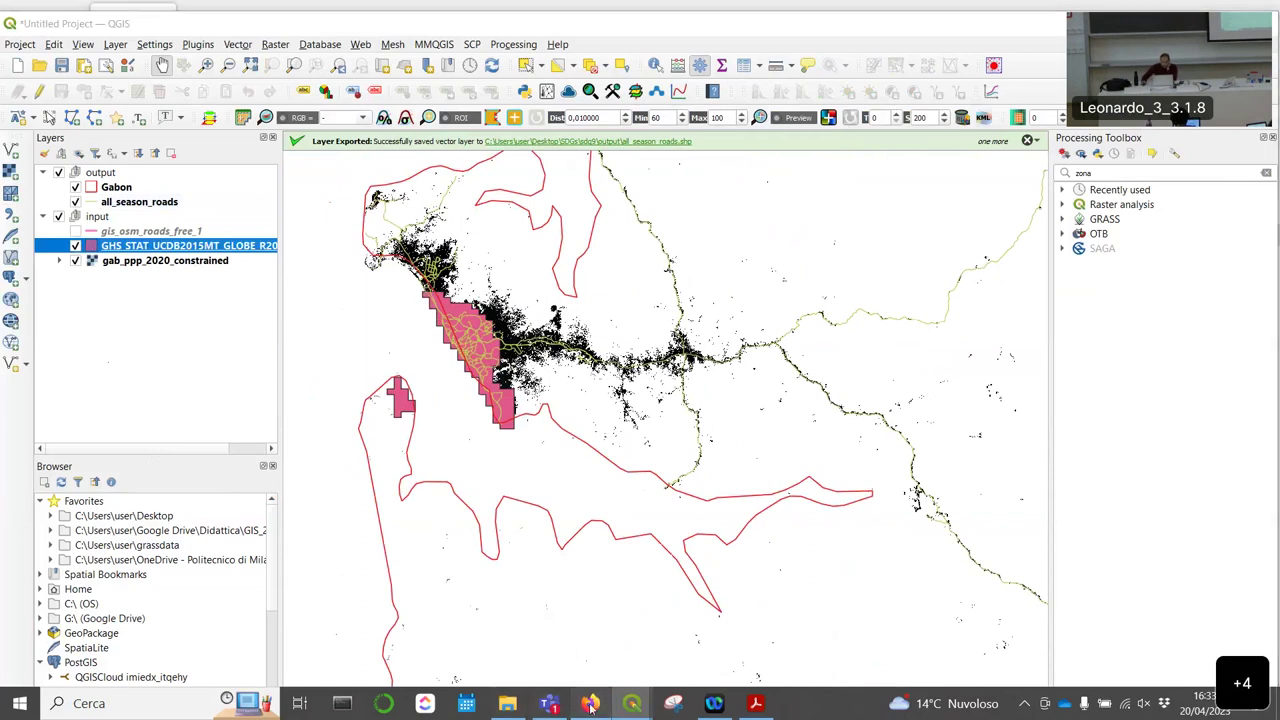
# Step: Read in the Firefox guide how to create the 2 km buffer around the major roads, and return to the main QGIS window
pyautogui.click(590, 703)
pyautogui.scroll(-5, 596, 406)
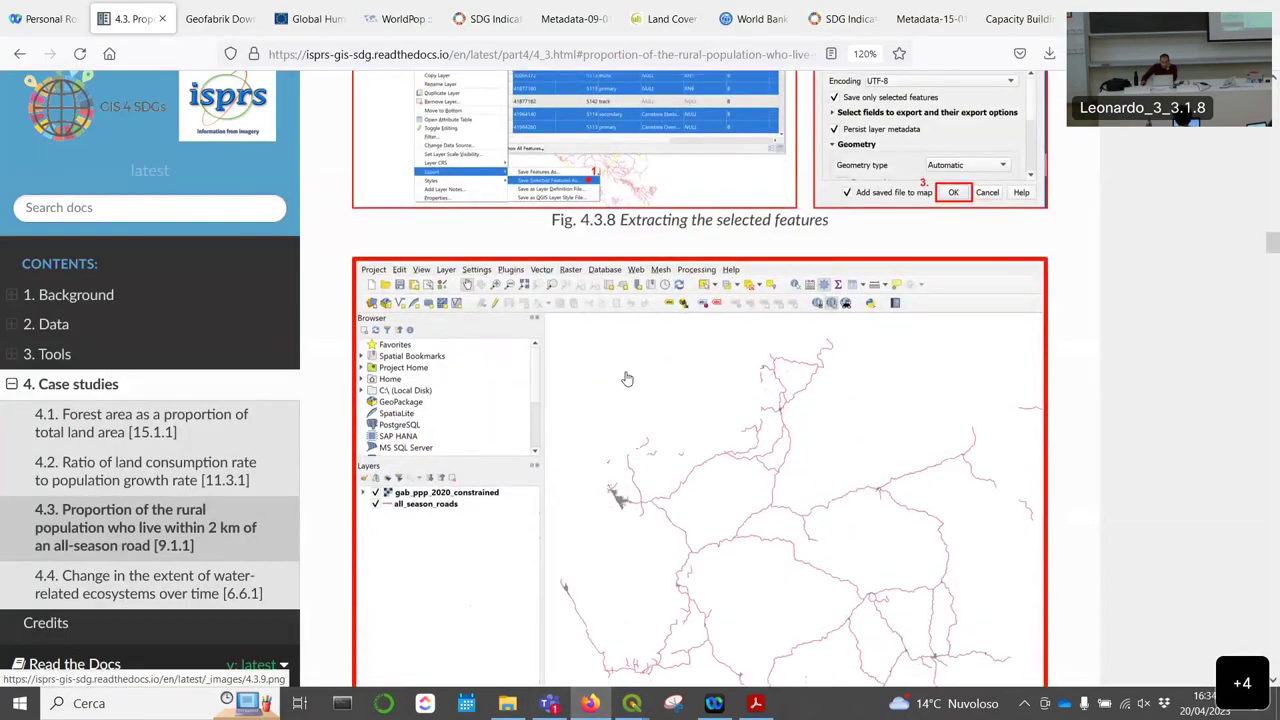
pyautogui.scroll(-4, 647, 370)
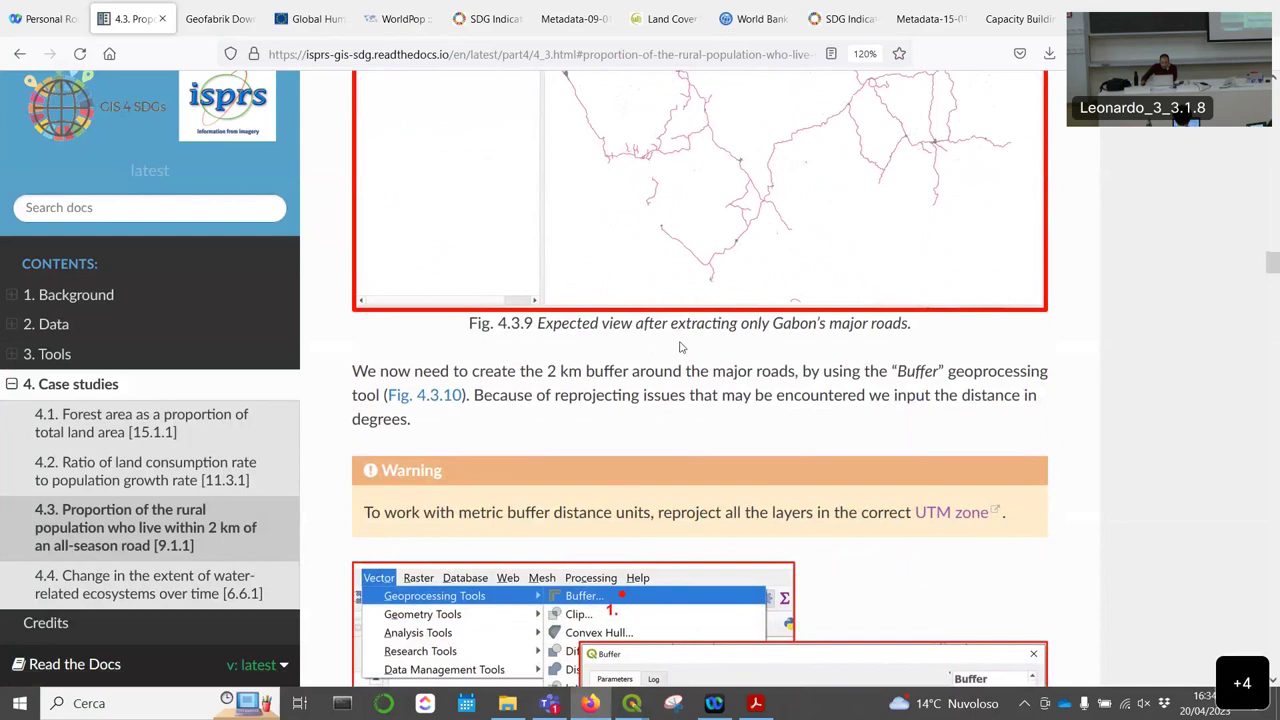
pyautogui.scroll(3, 705, 318)
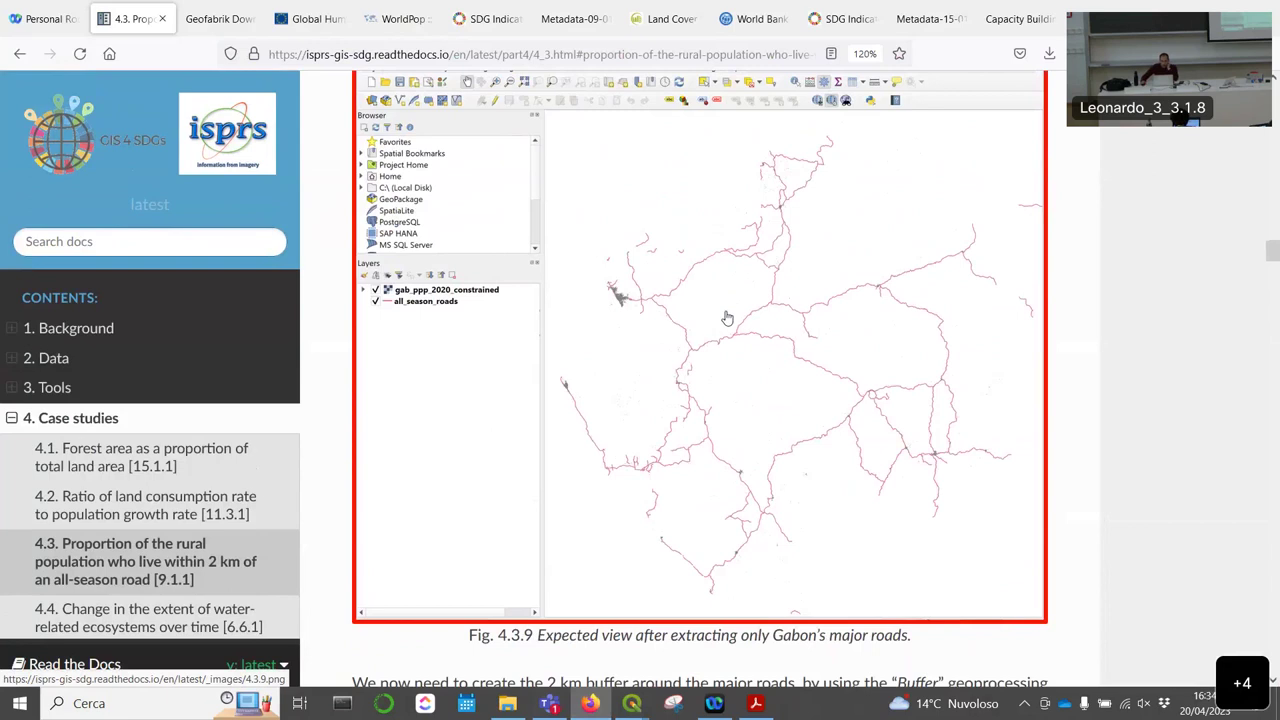
pyautogui.scroll(-3, 720, 316)
pyautogui.scroll(-3, 727, 315)
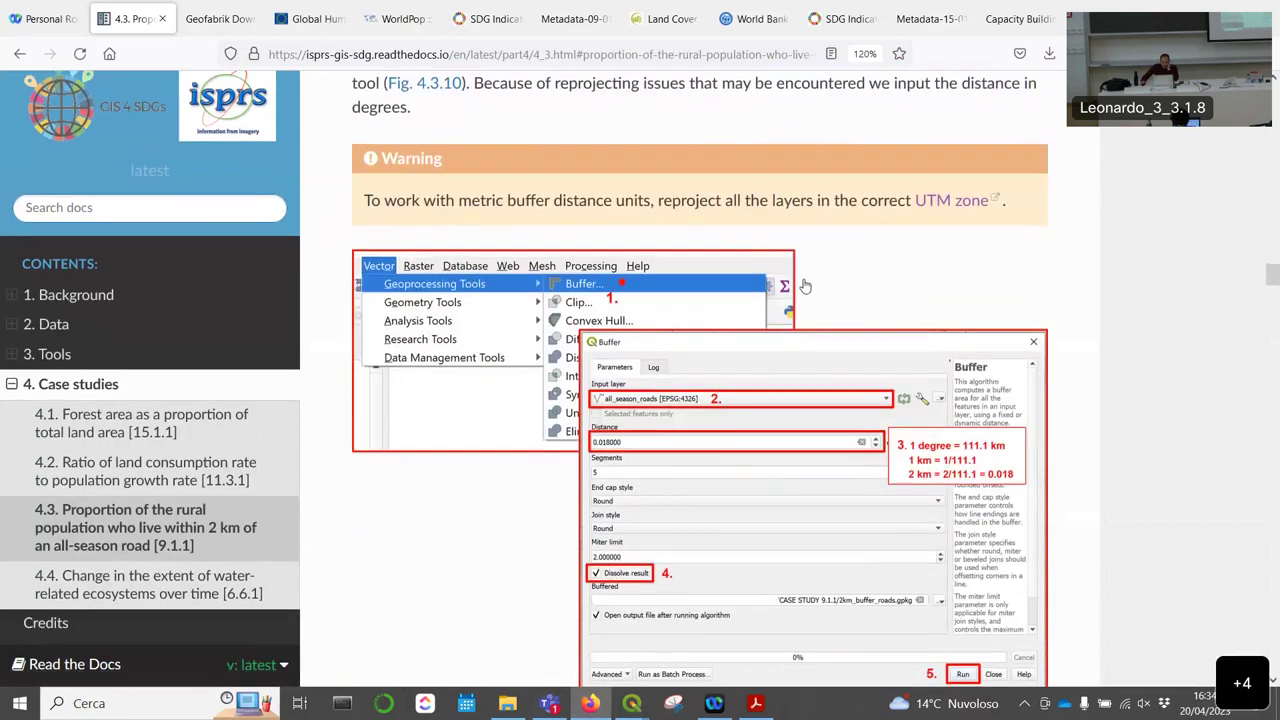
pyautogui.scroll(-1, 625, 260)
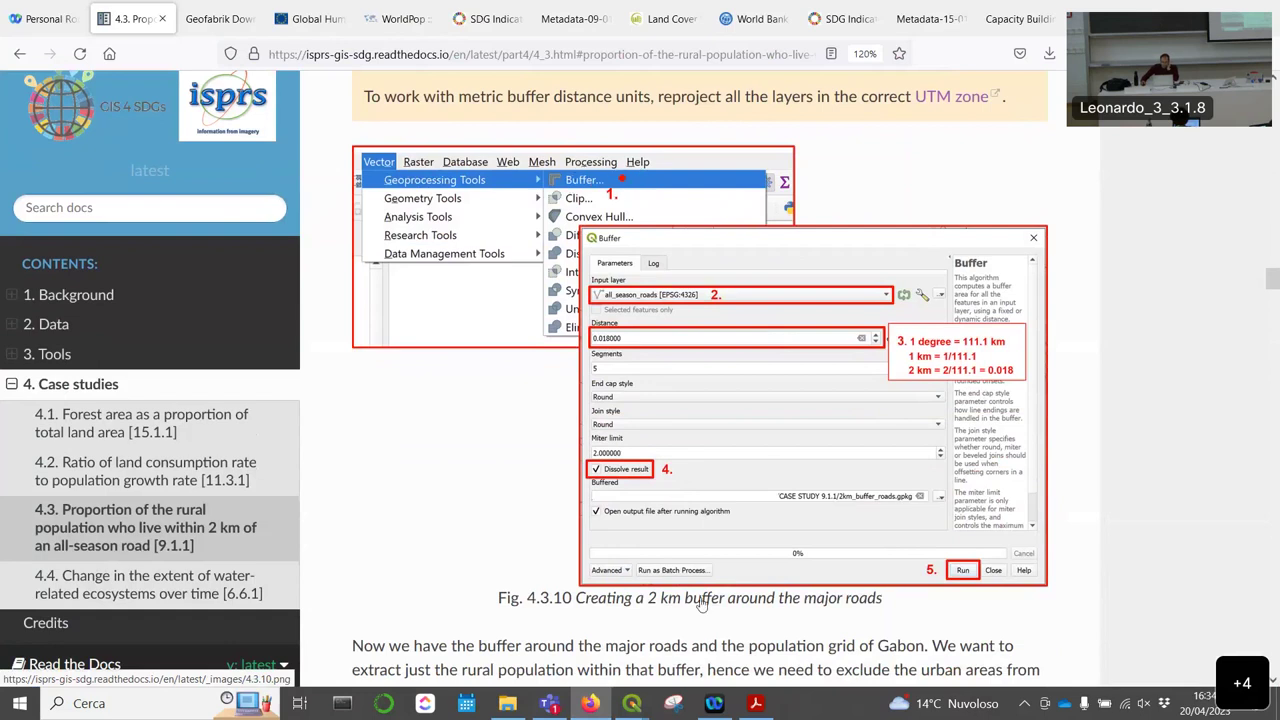
pyautogui.moveTo(632, 703)
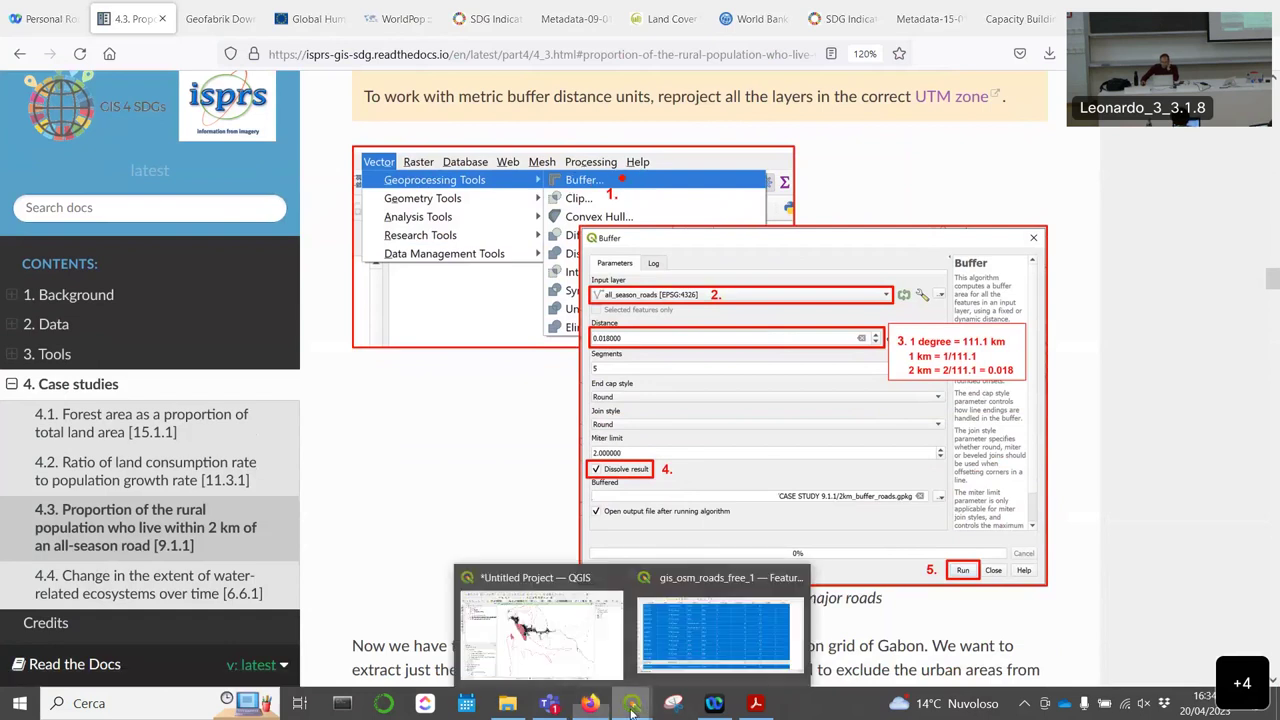
pyautogui.click(590, 646)
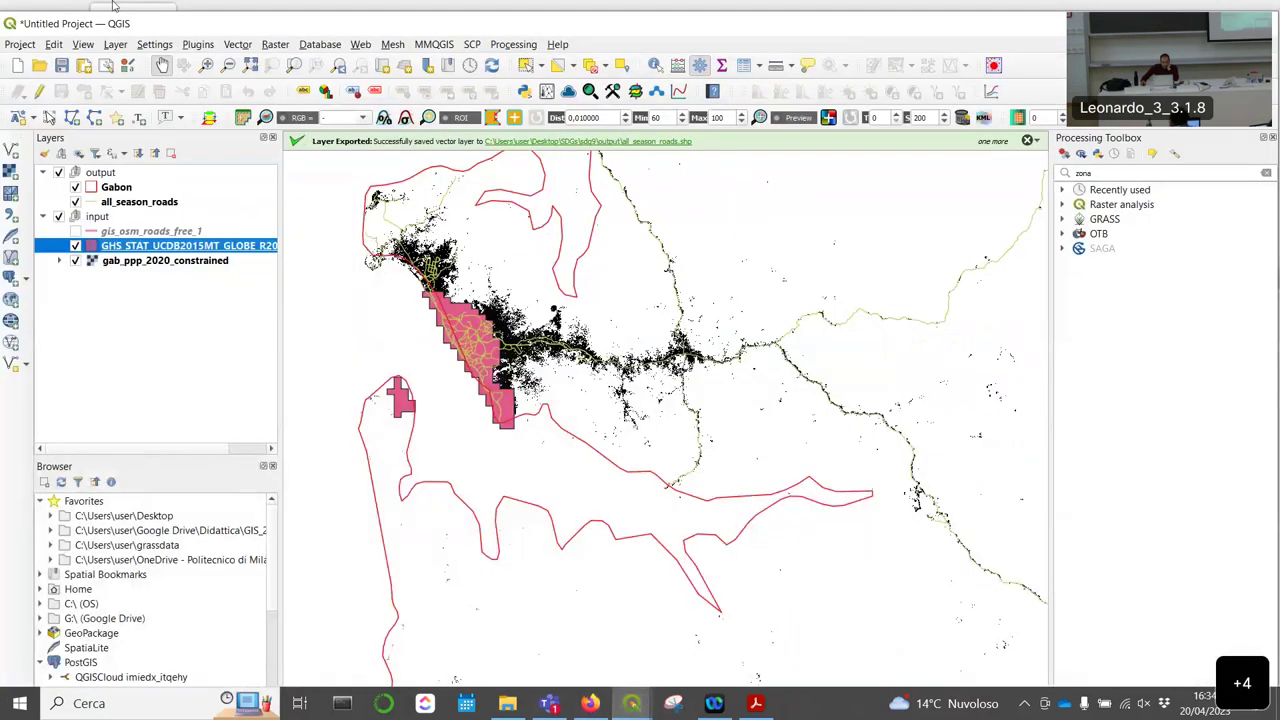
# Step: Maximize the QGIS window, look through the vector tools, and bring the buffer instructions back up in Firefox
pyautogui.doubleClick(200, 27)
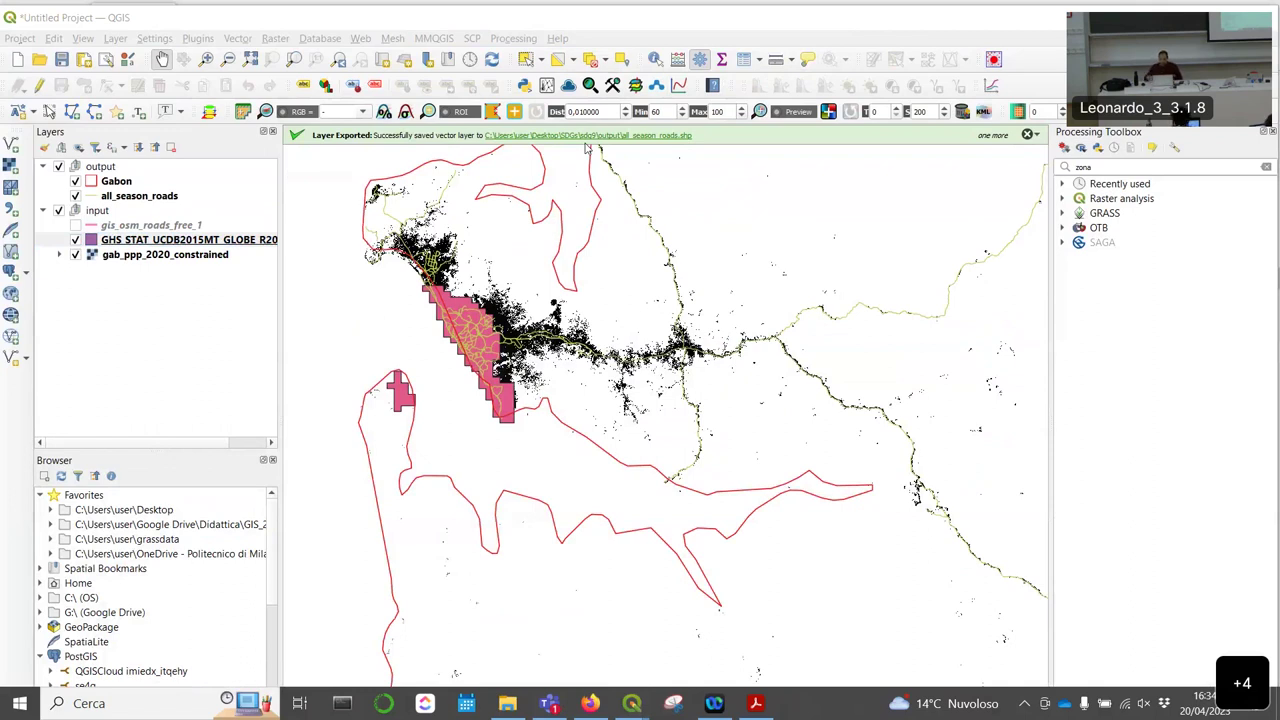
pyautogui.click(239, 40)
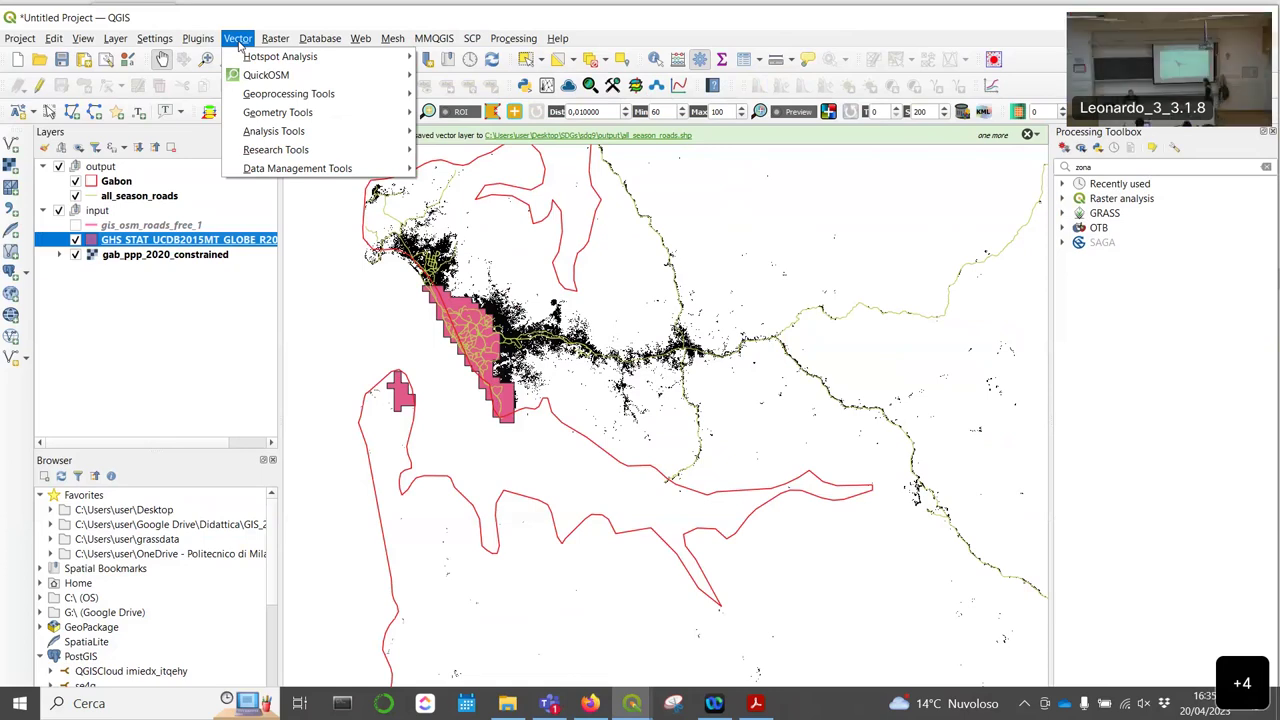
pyautogui.moveTo(323, 118)
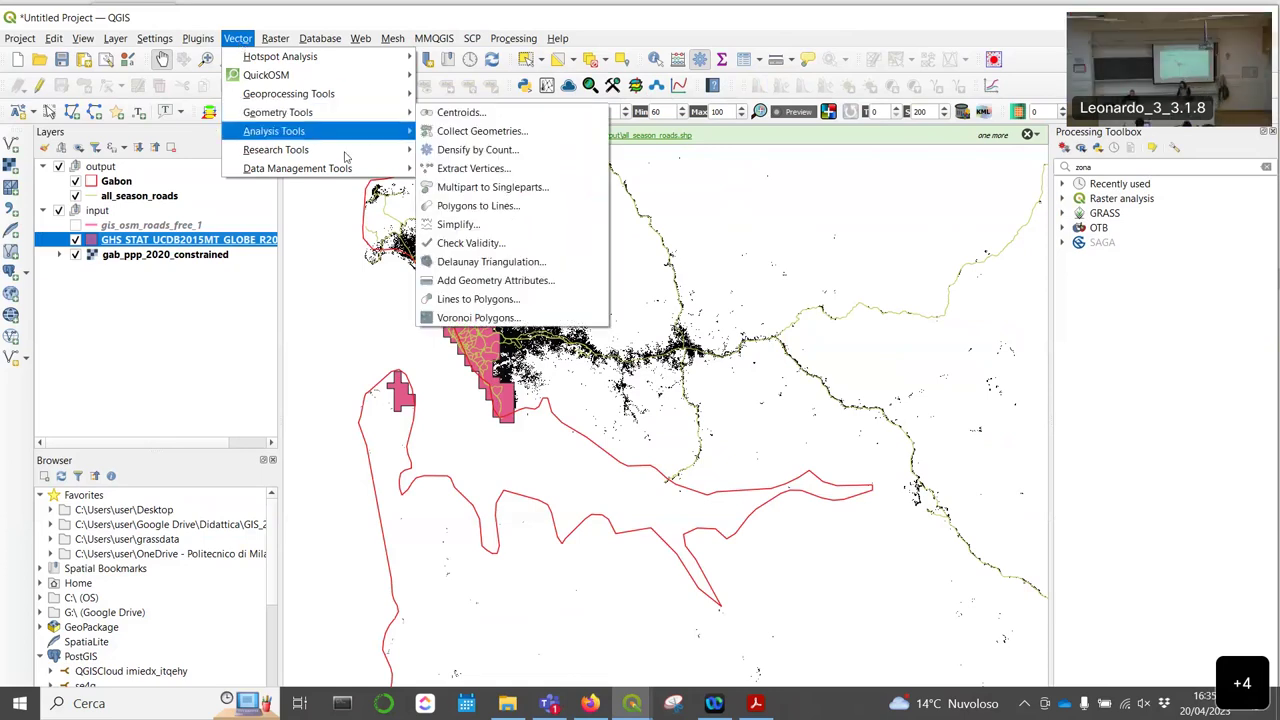
pyautogui.click(590, 705)
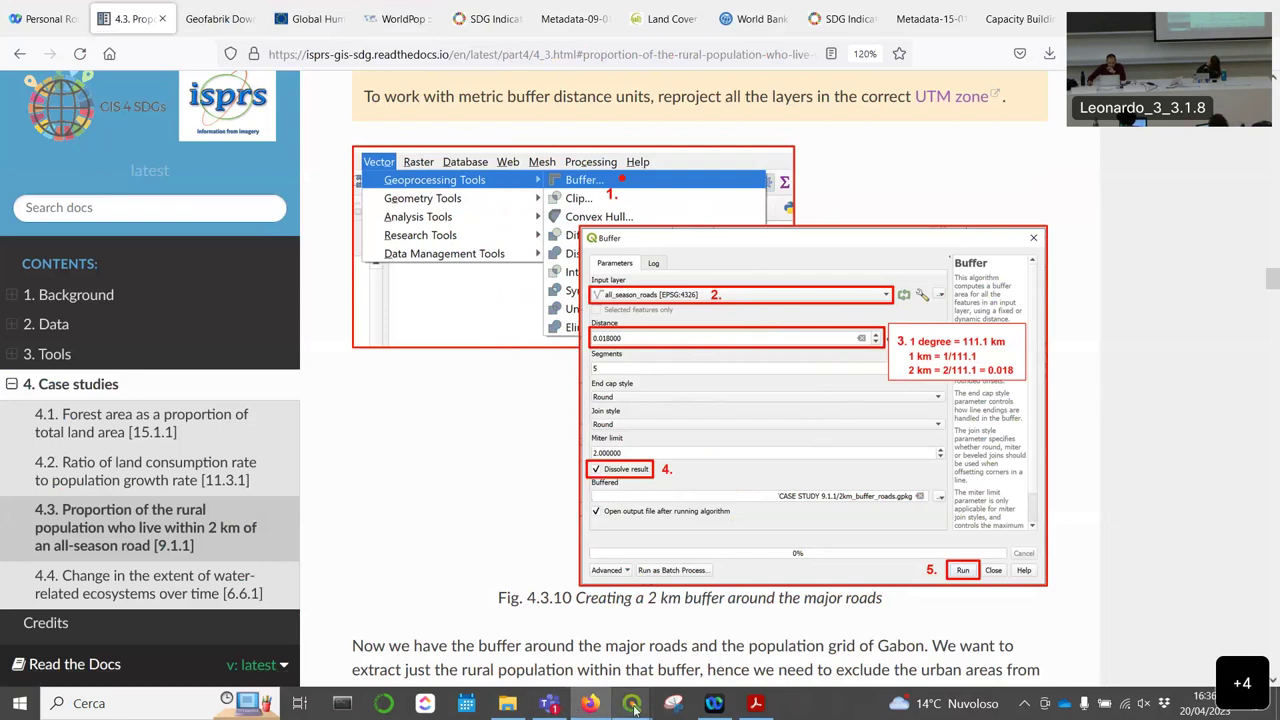
# Step: Open the Buffer geoprocessing tool in QGIS, check its settings in the Firefox guide, and return to the tool's dialog
pyautogui.moveTo(632, 703)
pyautogui.click(545, 640)
pyautogui.click(237, 38)
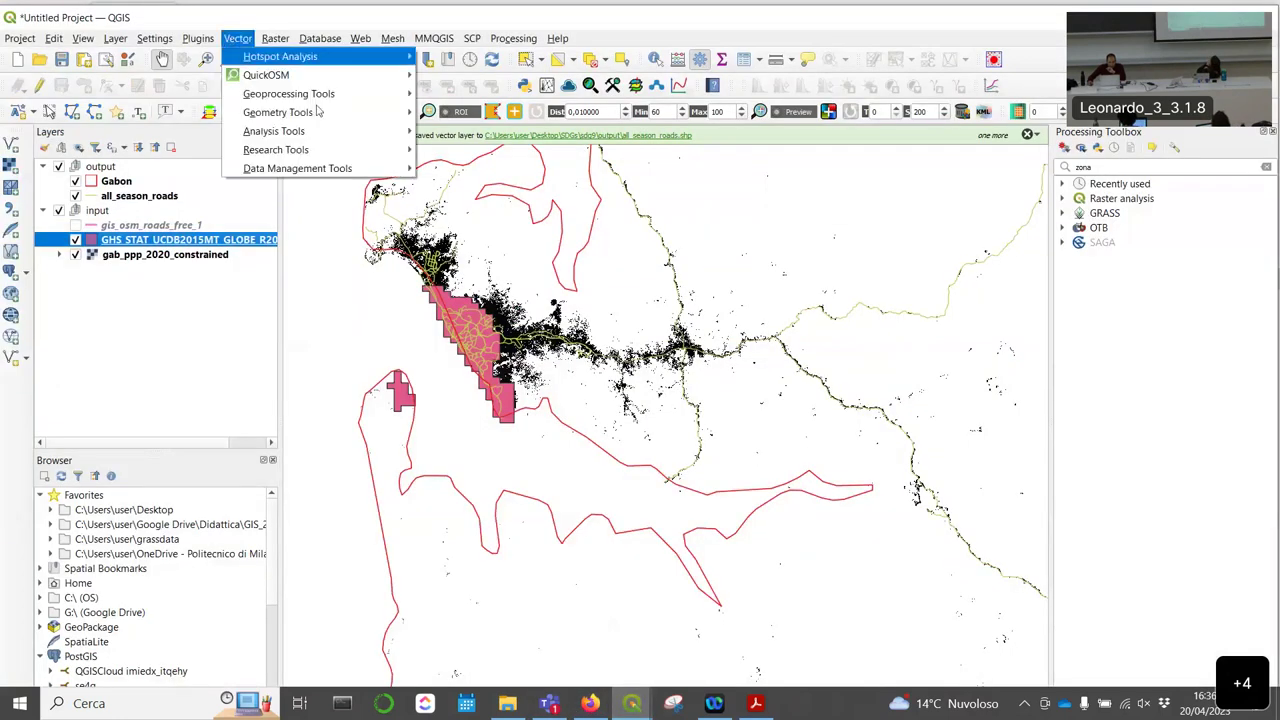
pyautogui.moveTo(317, 112)
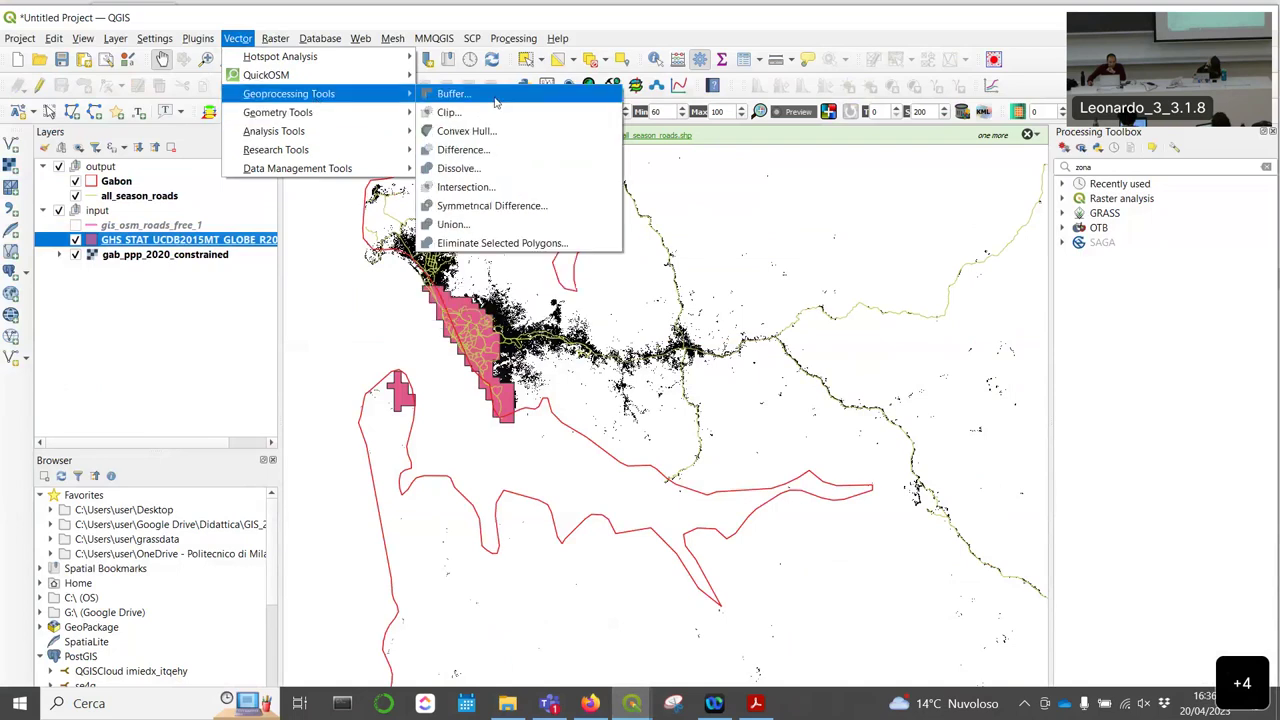
pyautogui.click(455, 94)
pyautogui.click(590, 703)
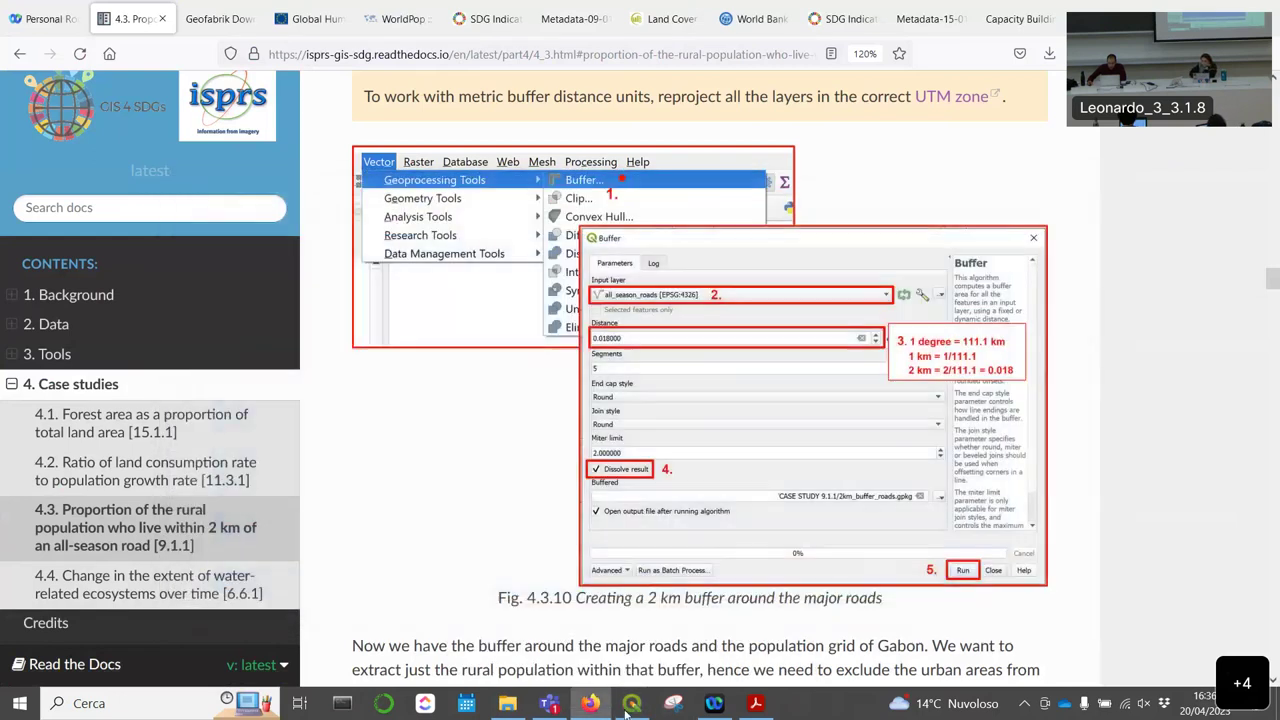
pyautogui.click(627, 710)
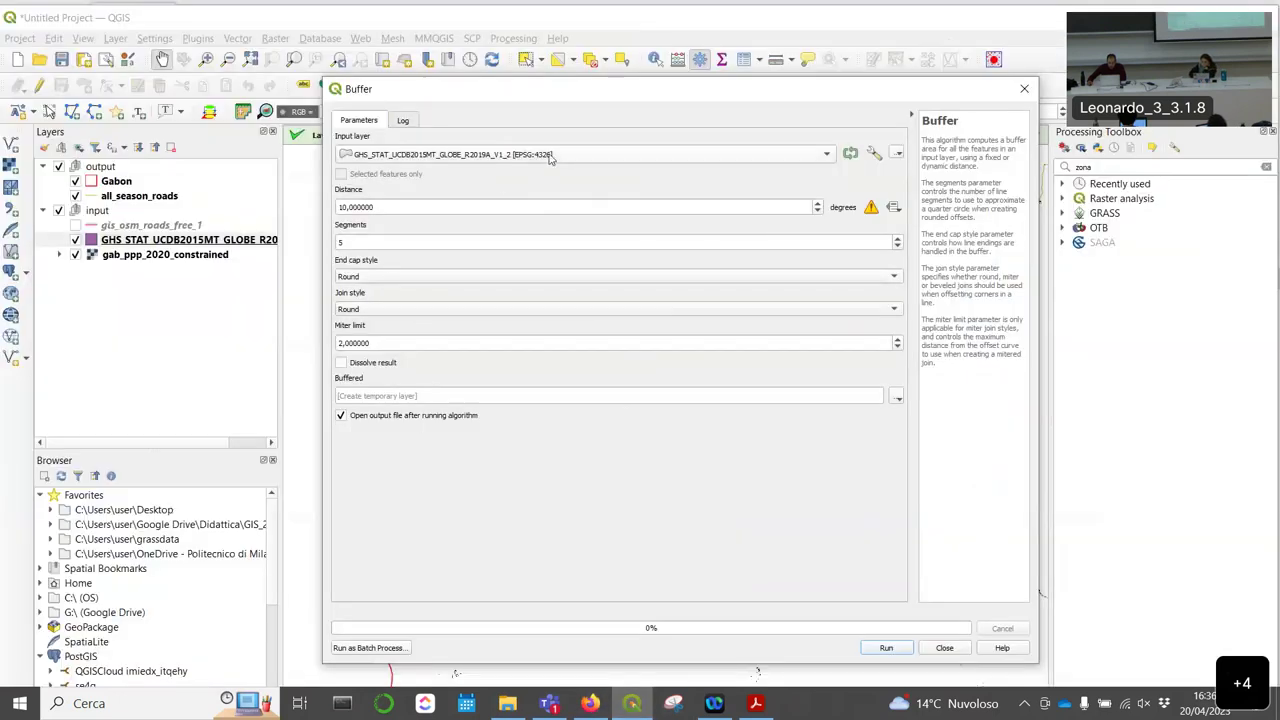
# Step: Set the buffer input to all_season_roads with a distance of 0.018 degrees and enable dissolving of the result
pyautogui.click(500, 154)
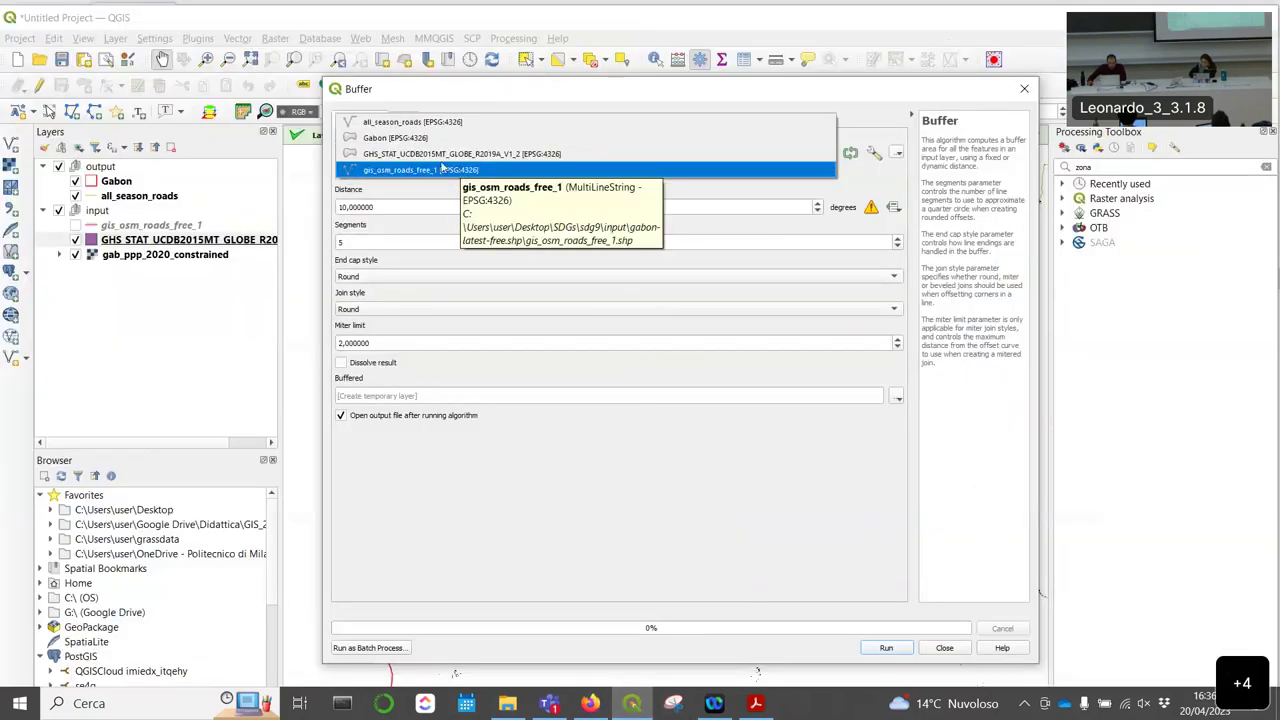
pyautogui.click(430, 122)
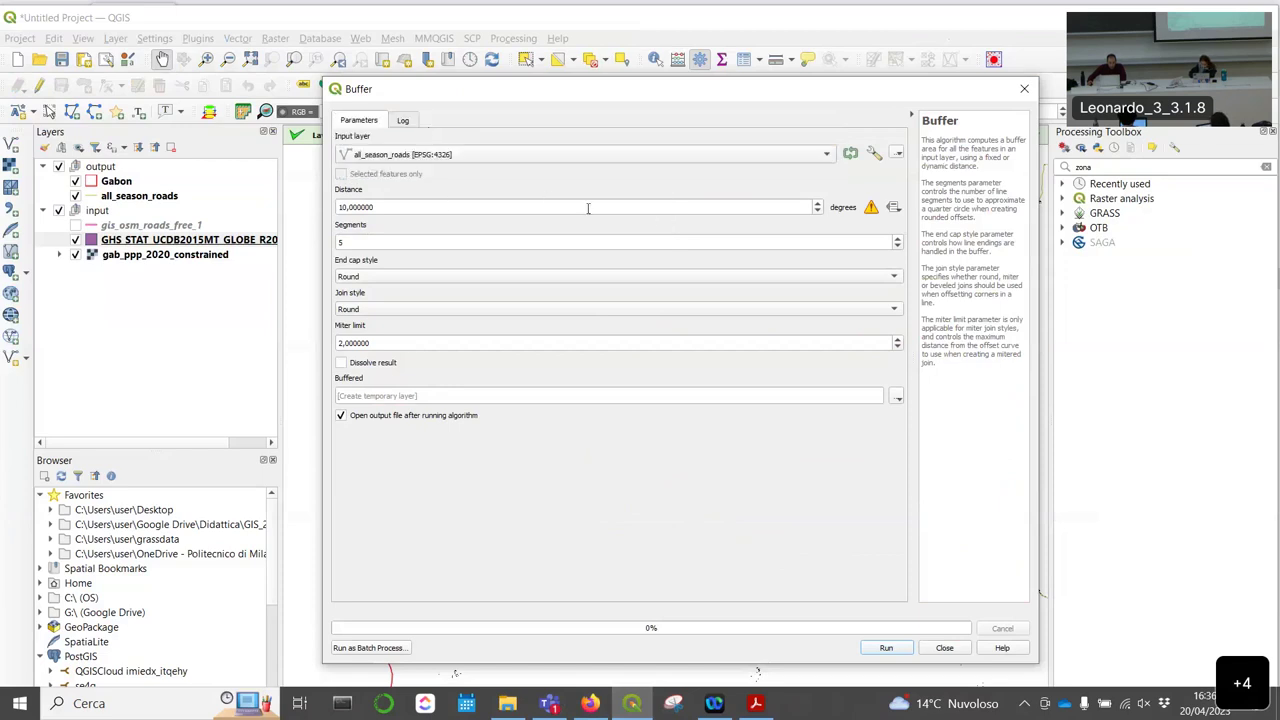
pyautogui.moveTo(559, 206); pyautogui.dragTo(228, 207)
pyautogui.write('0')
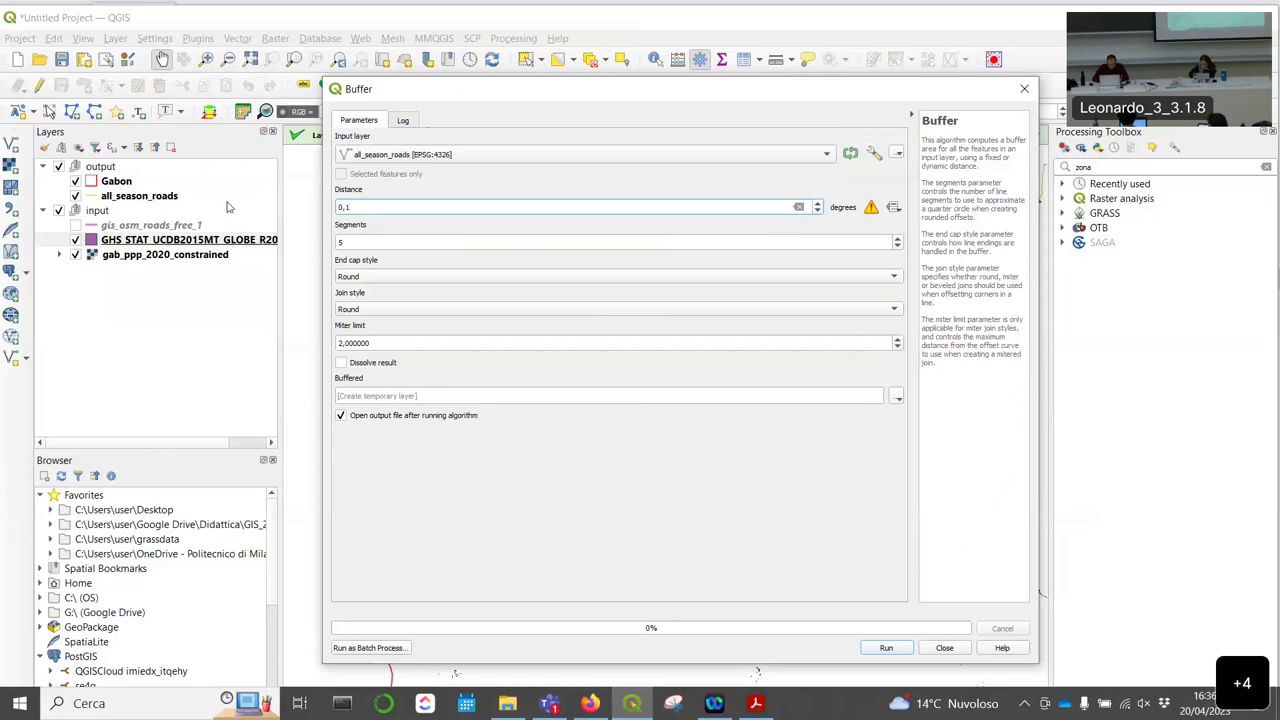
pyautogui.write(',018')
pyautogui.click(374, 364)
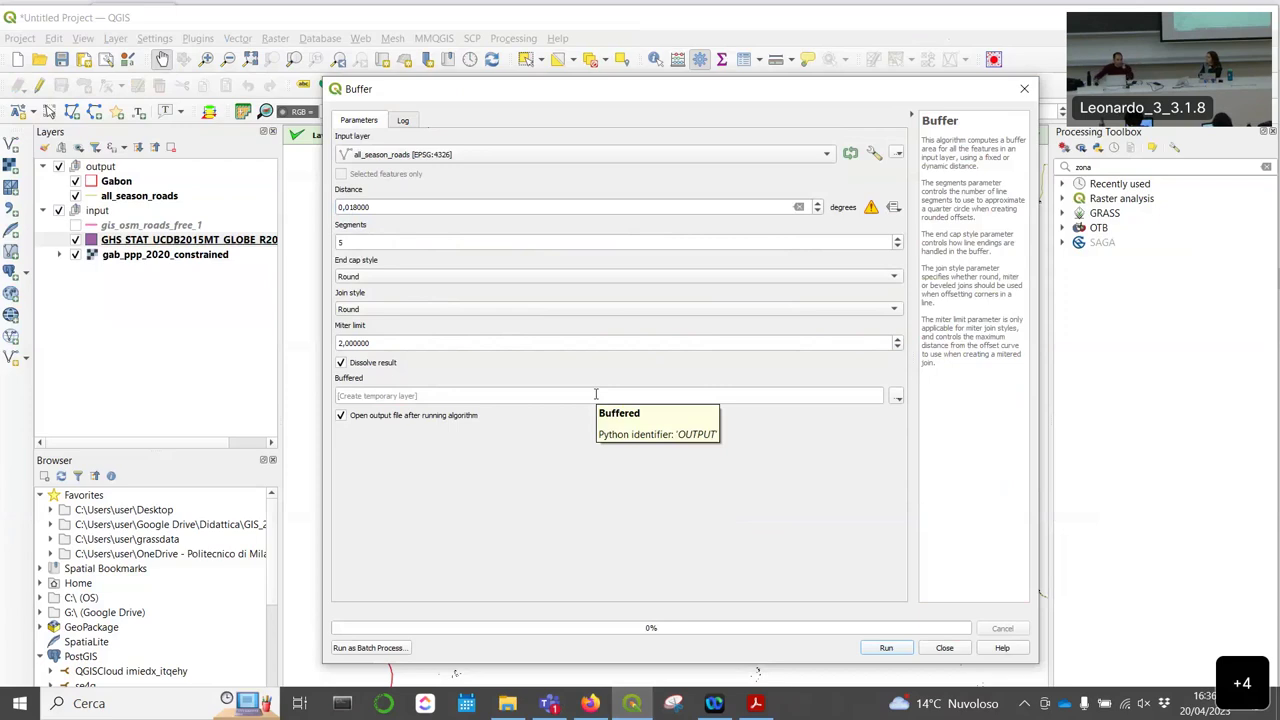
# Step: Set the buffer output to 2km_buffer_road.gpkg in the SDGs/sdg9/output folder, replacing the existing file, and run the tool, closing its dialog
pyautogui.click(898, 397)
pyautogui.click(932, 433)
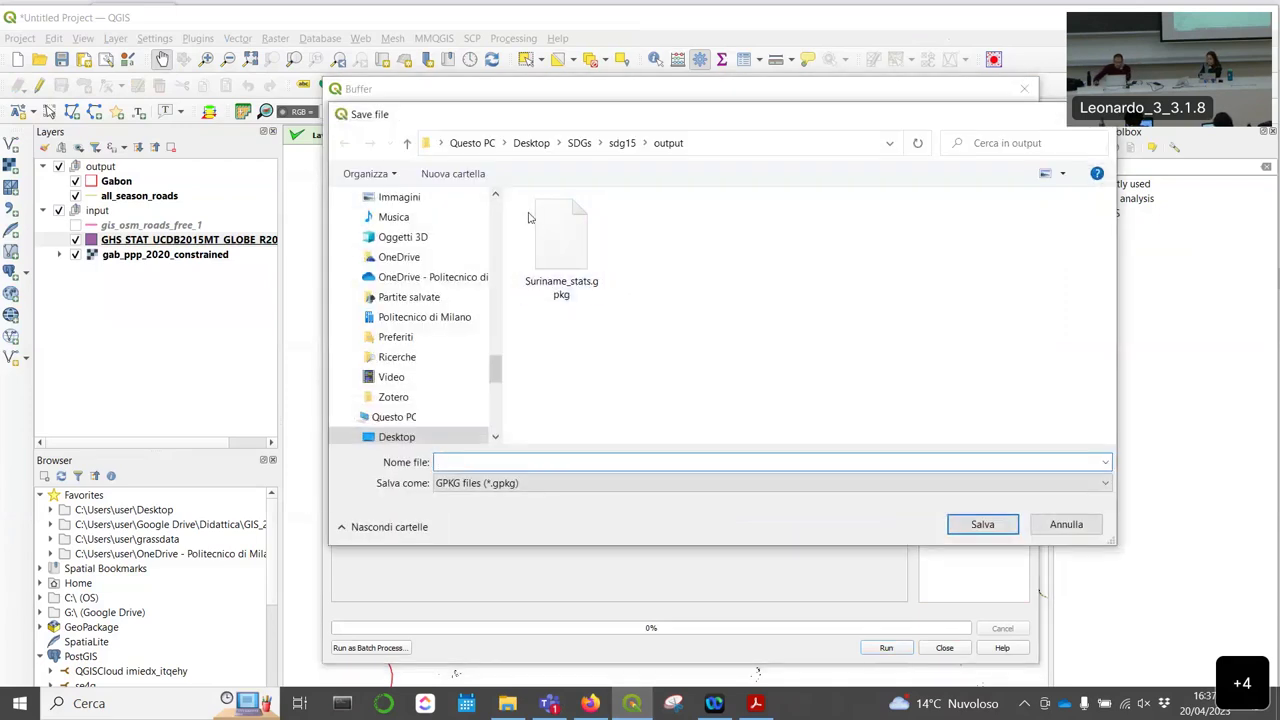
pyautogui.click(633, 148)
pyautogui.click(549, 224)
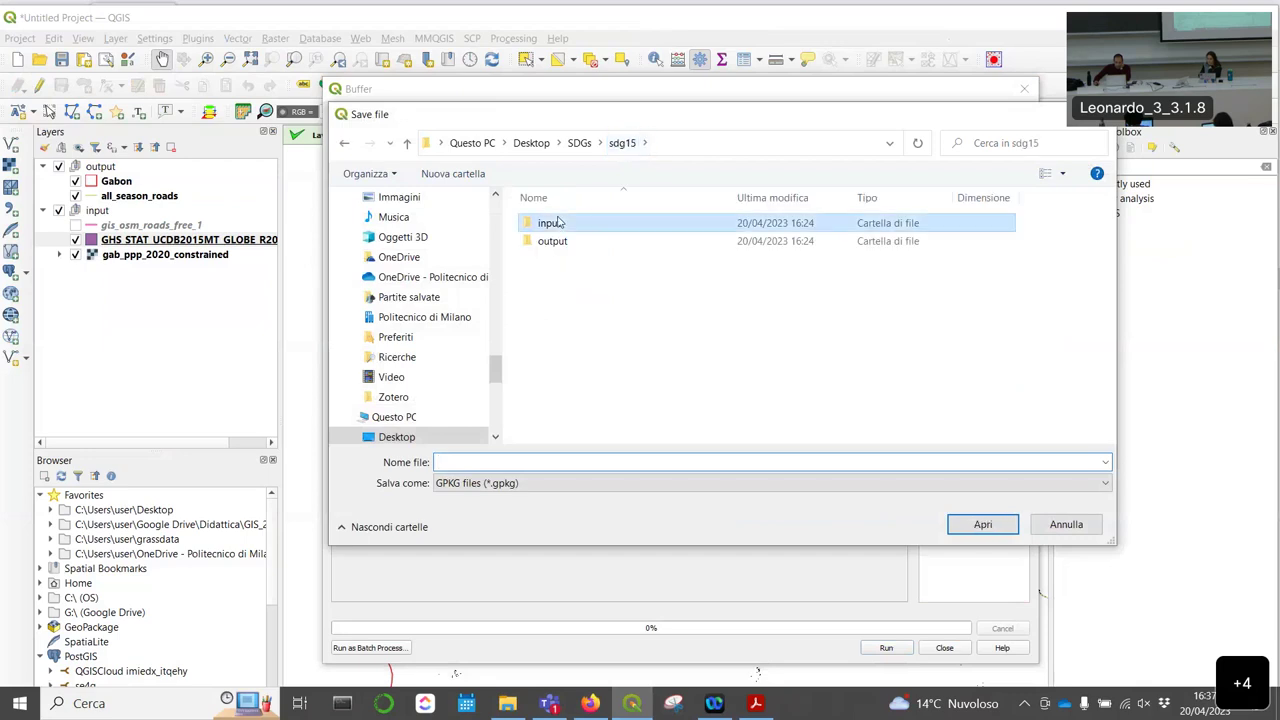
pyautogui.click(582, 143)
pyautogui.doubleClick(566, 222)
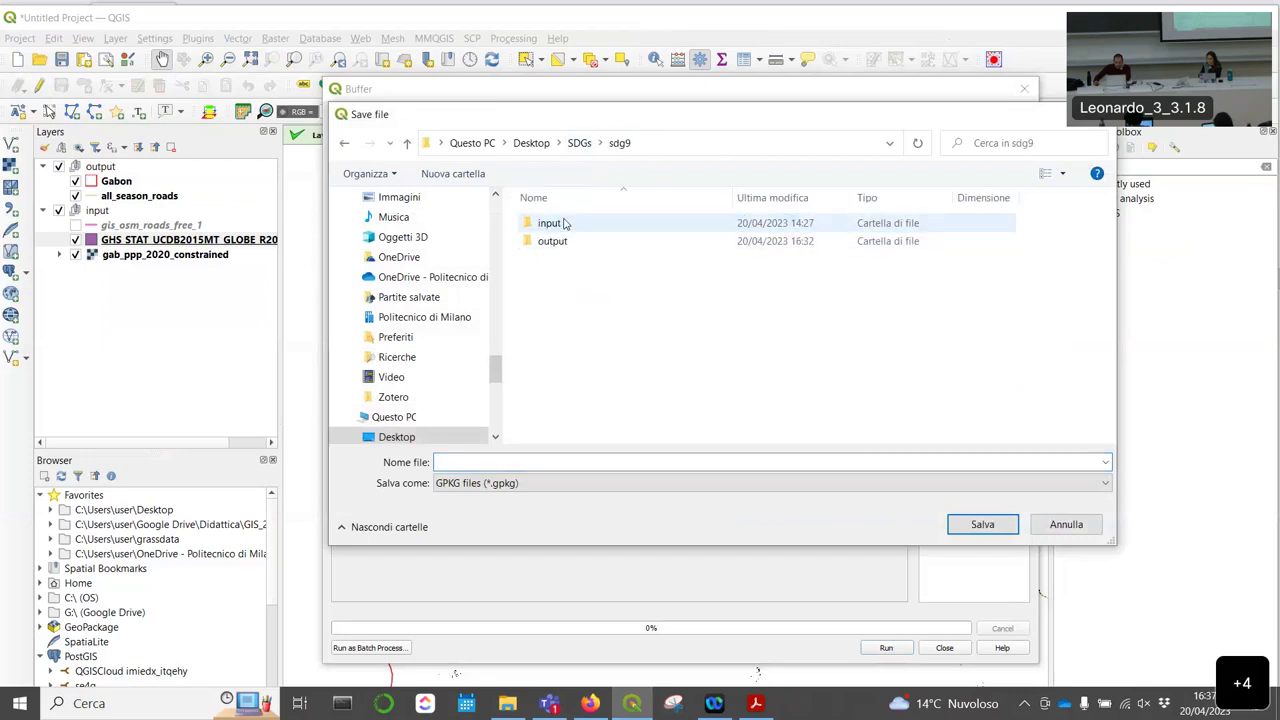
pyautogui.doubleClick(552, 241)
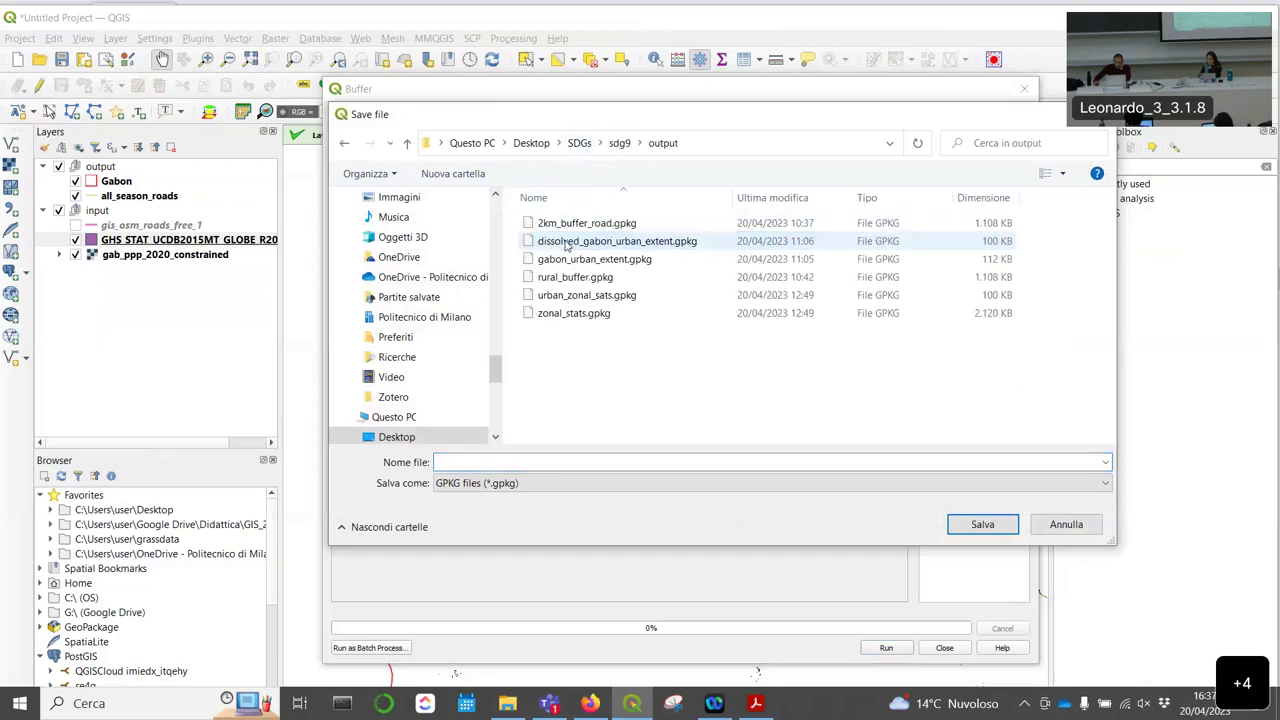
pyautogui.click(620, 223)
pyautogui.click(981, 521)
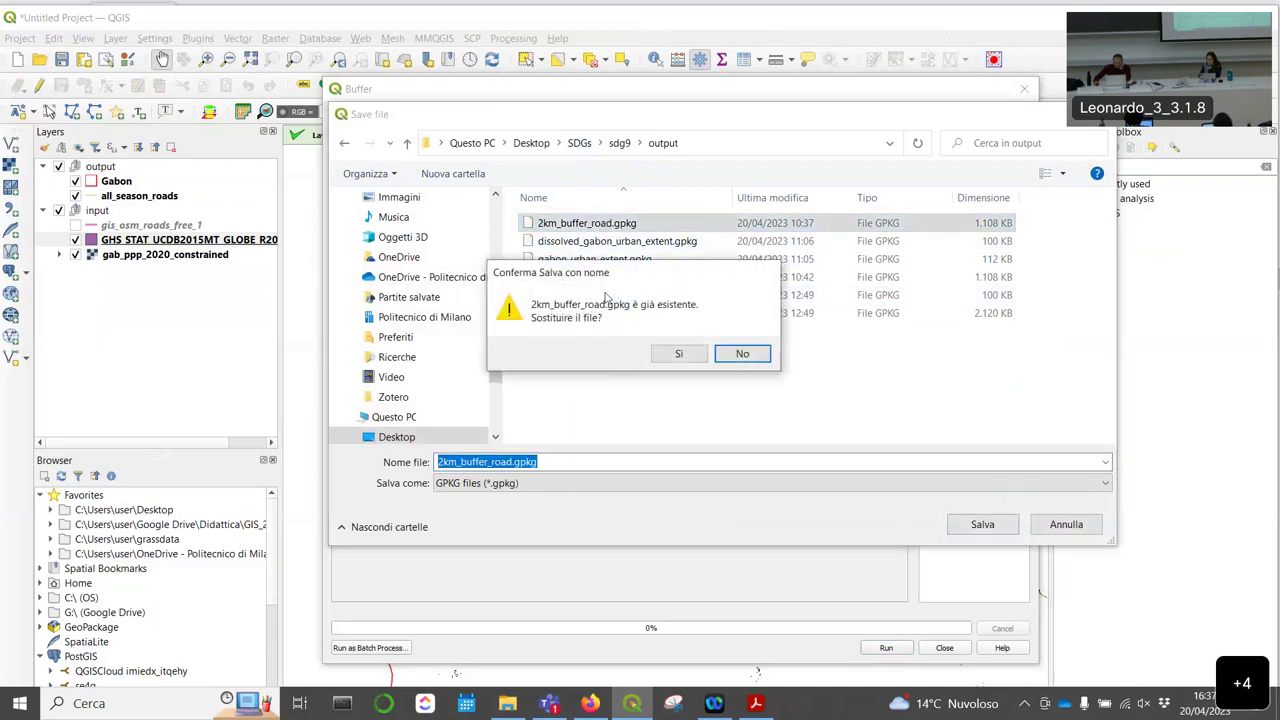
pyautogui.click(668, 356)
pyautogui.click(888, 648)
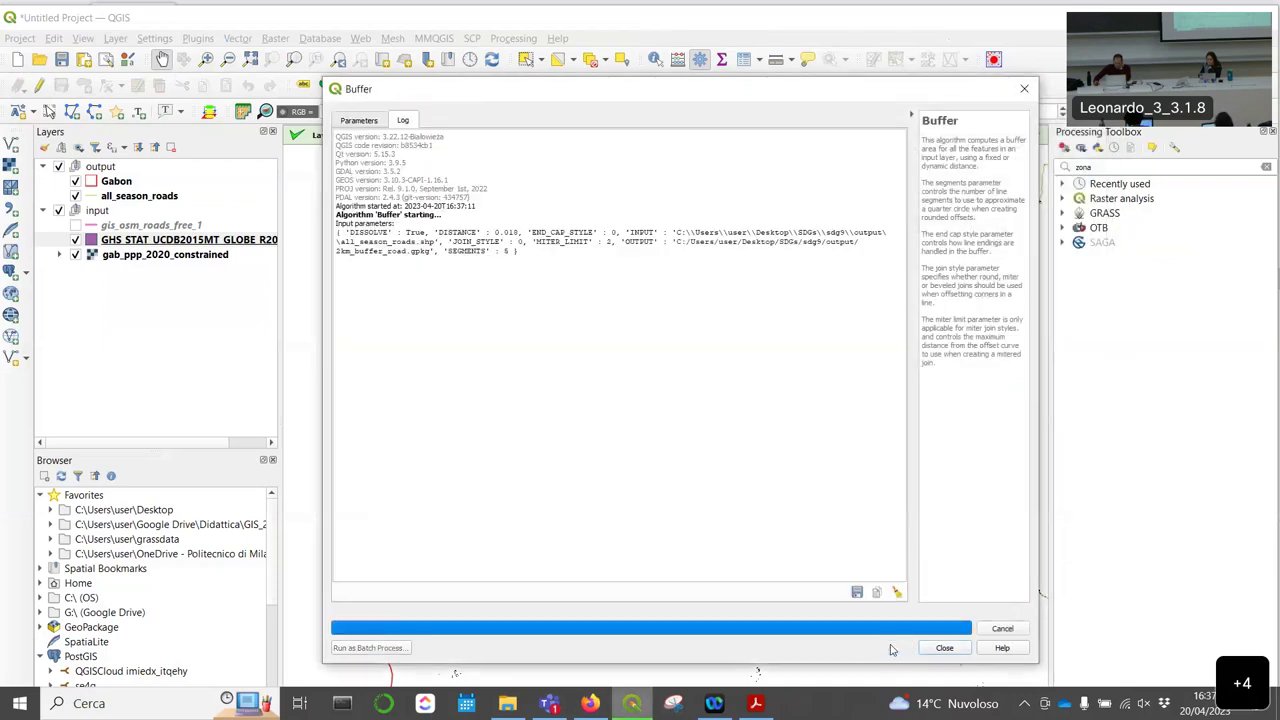
pyautogui.click(944, 648)
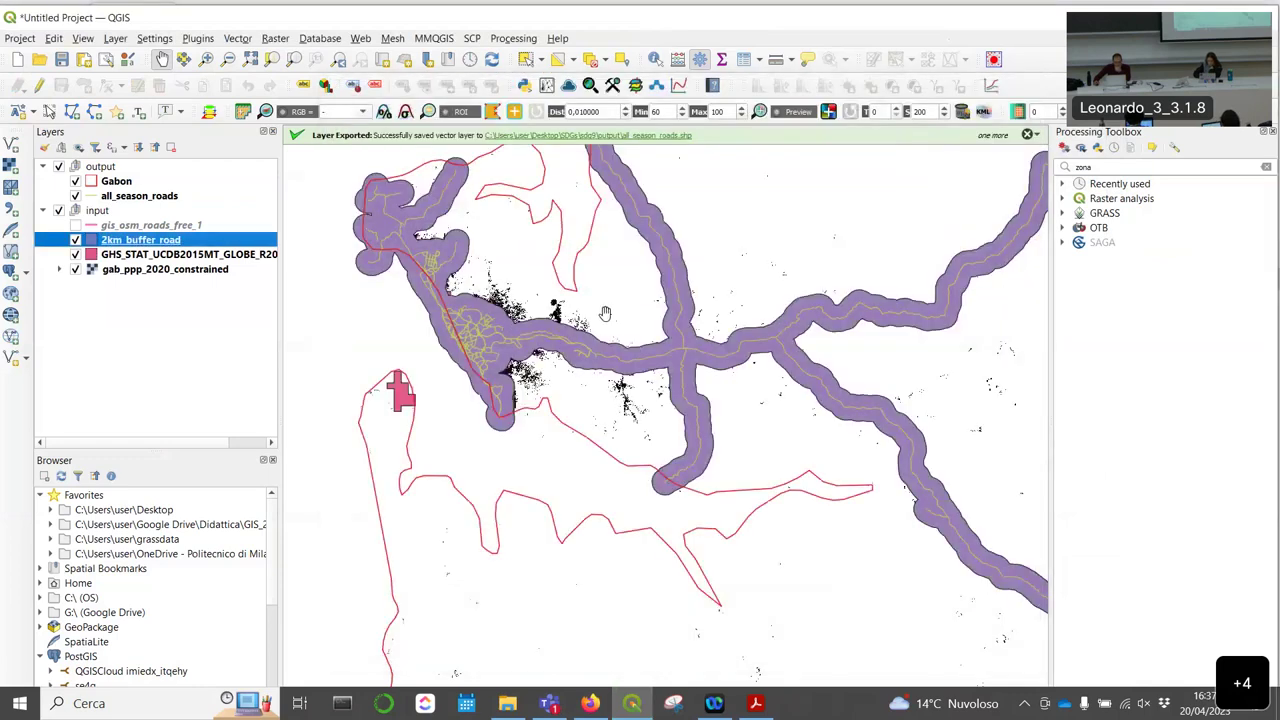
# Step: Move 2km_buffer_road into the output group above Gabon, place all_season_roads on top of it, and inspect the buffered road network
pyautogui.hotkey('ctrl', 'shift', 'f')
pyautogui.scroll(3, 660, 340)
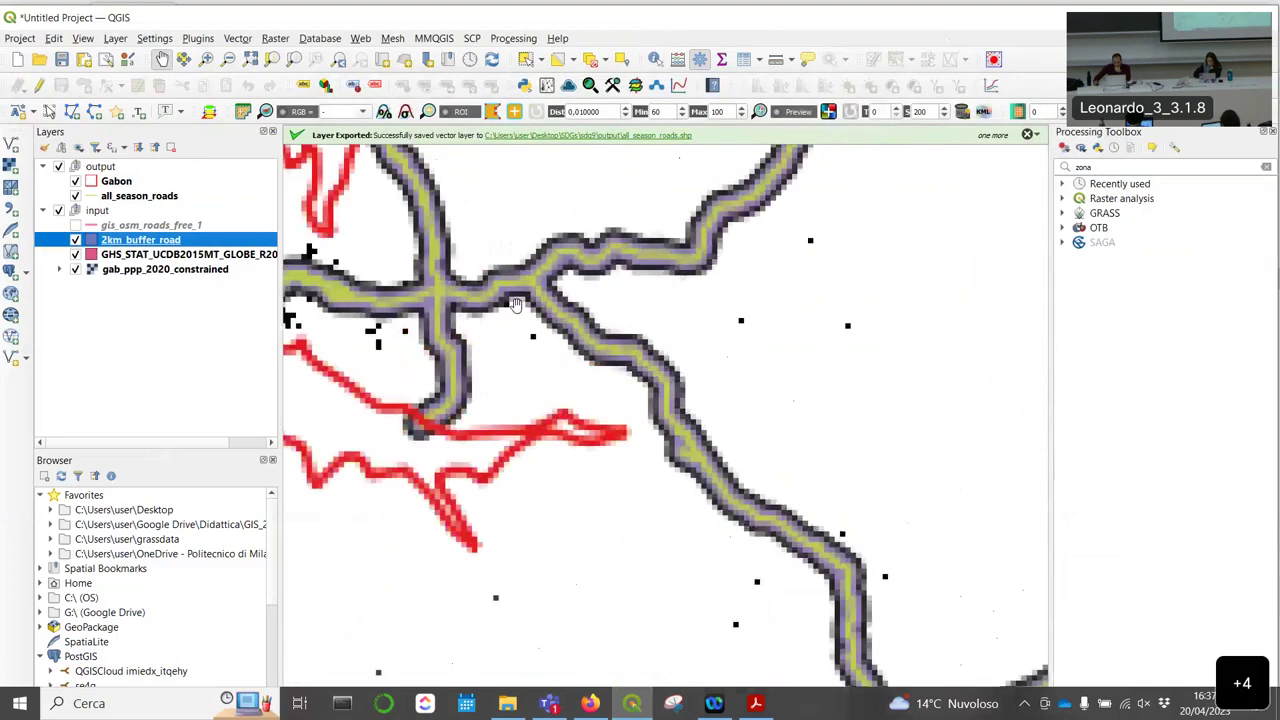
pyautogui.moveTo(501, 351); pyautogui.dragTo(691, 381)
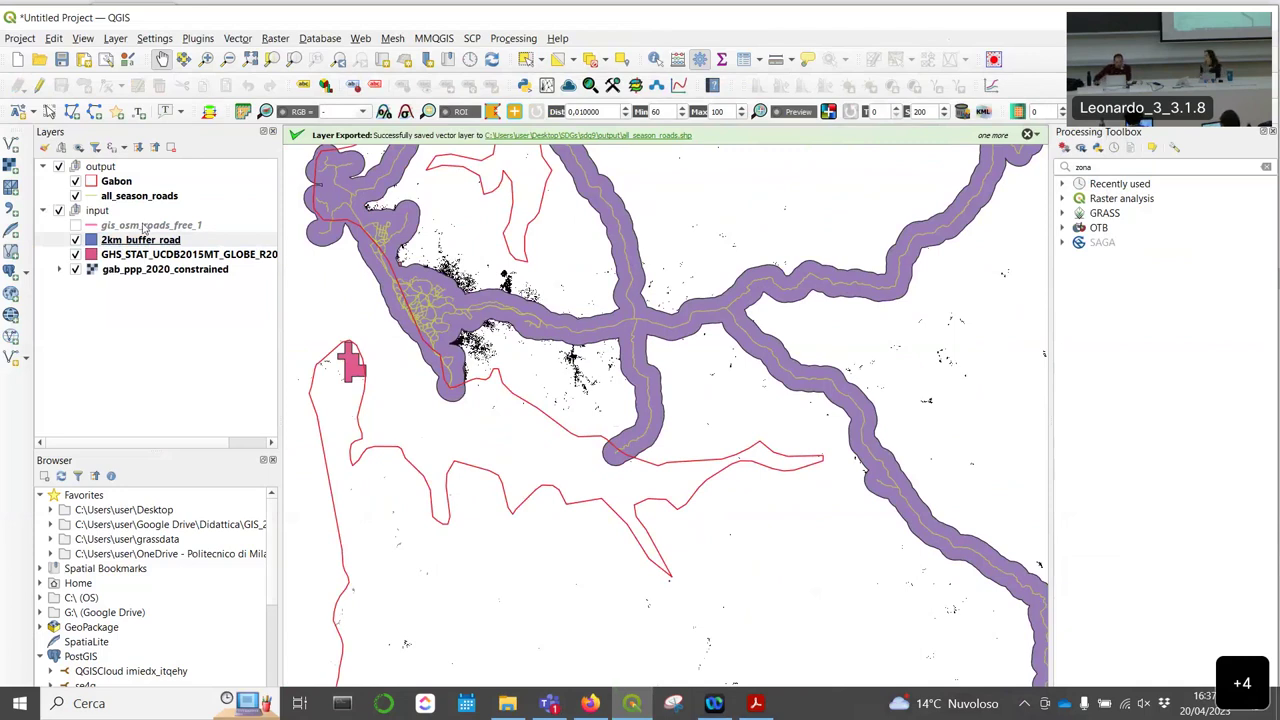
pyautogui.moveTo(140, 240); pyautogui.dragTo(157, 170)
pyautogui.click(107, 201)
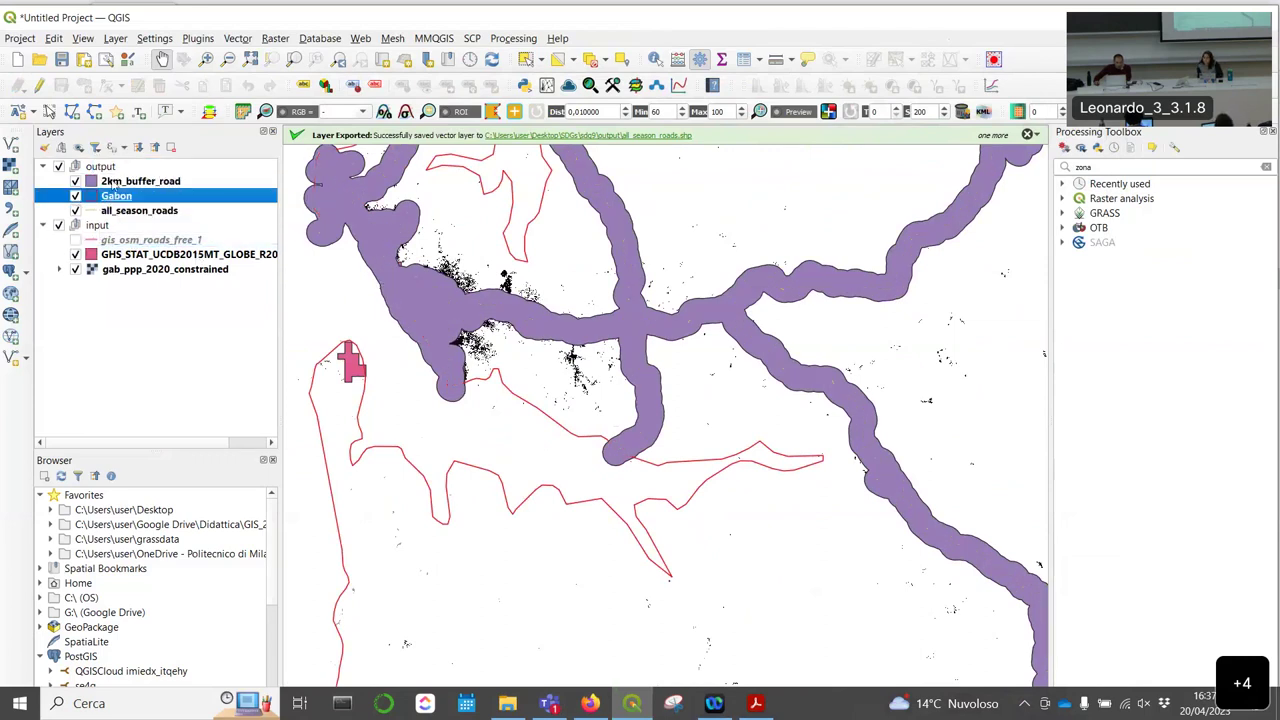
pyautogui.moveTo(120, 212); pyautogui.dragTo(141, 178)
pyautogui.scroll(-2, 547, 343)
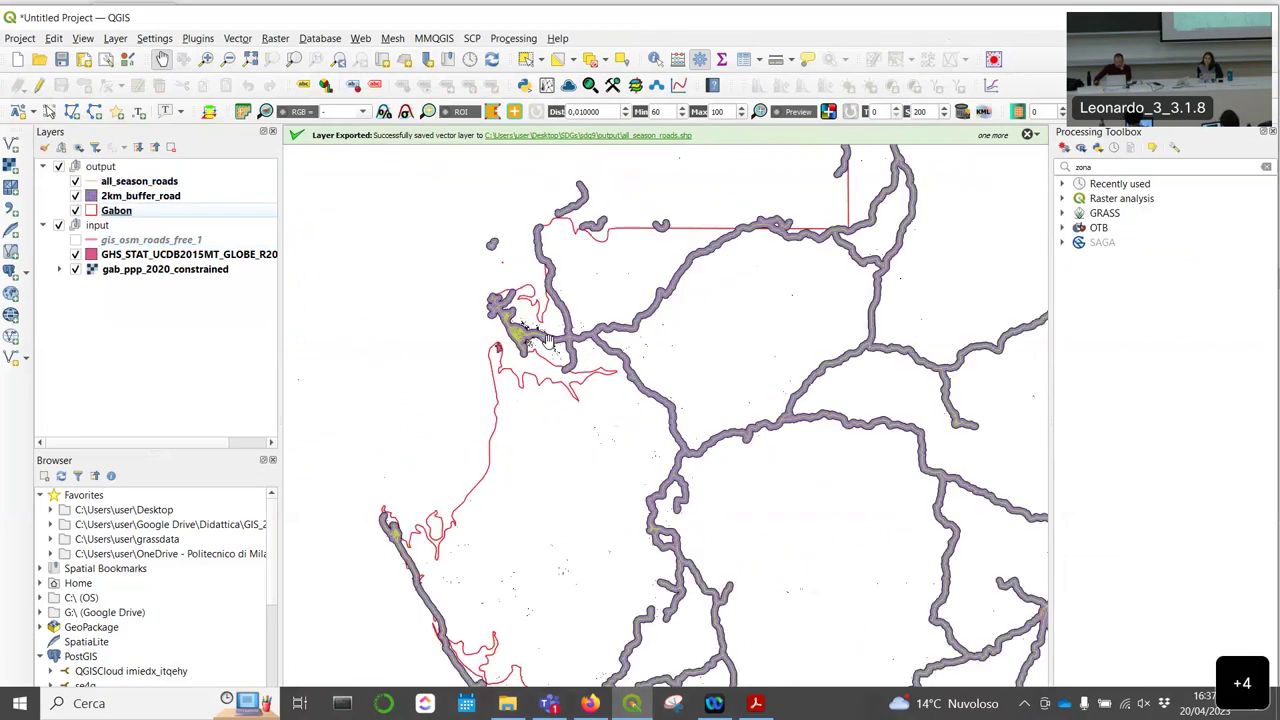
pyautogui.moveTo(547, 340); pyautogui.dragTo(474, 265)
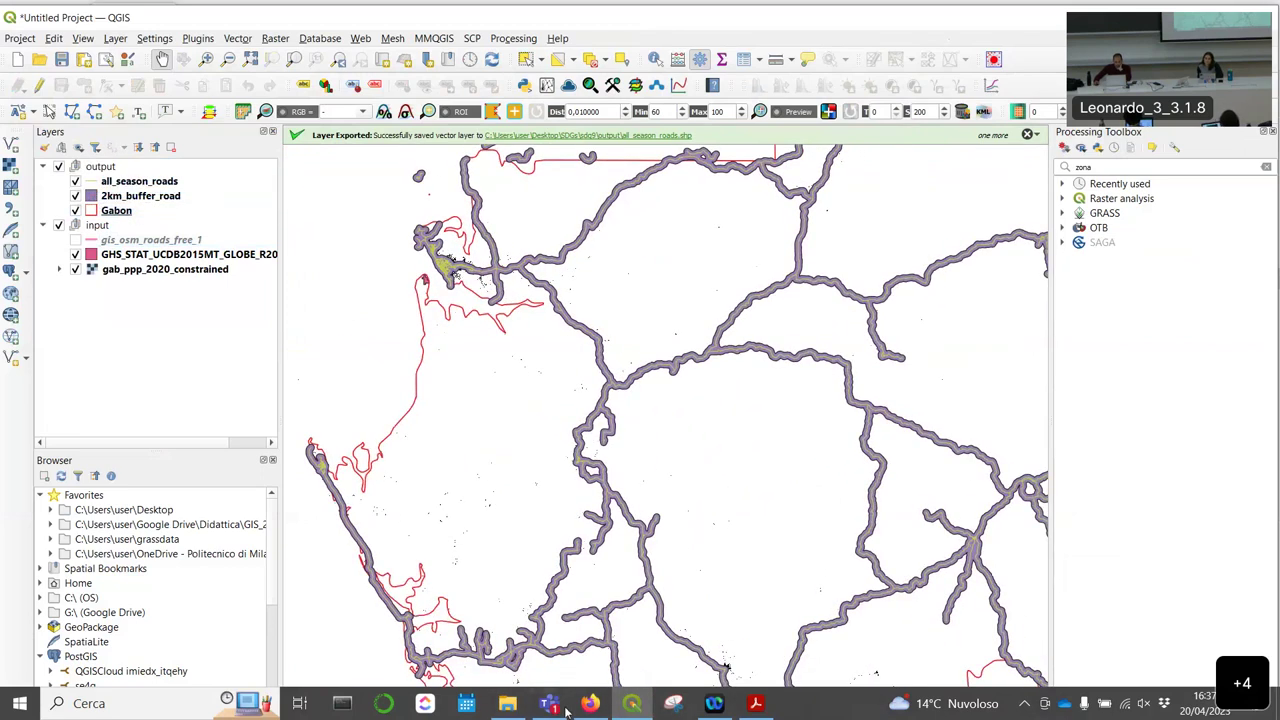
# Step: Read in the Firefox guide how to subtract the urban extent layer from the road buffer and handle invalid geometries
pyautogui.click(590, 703)
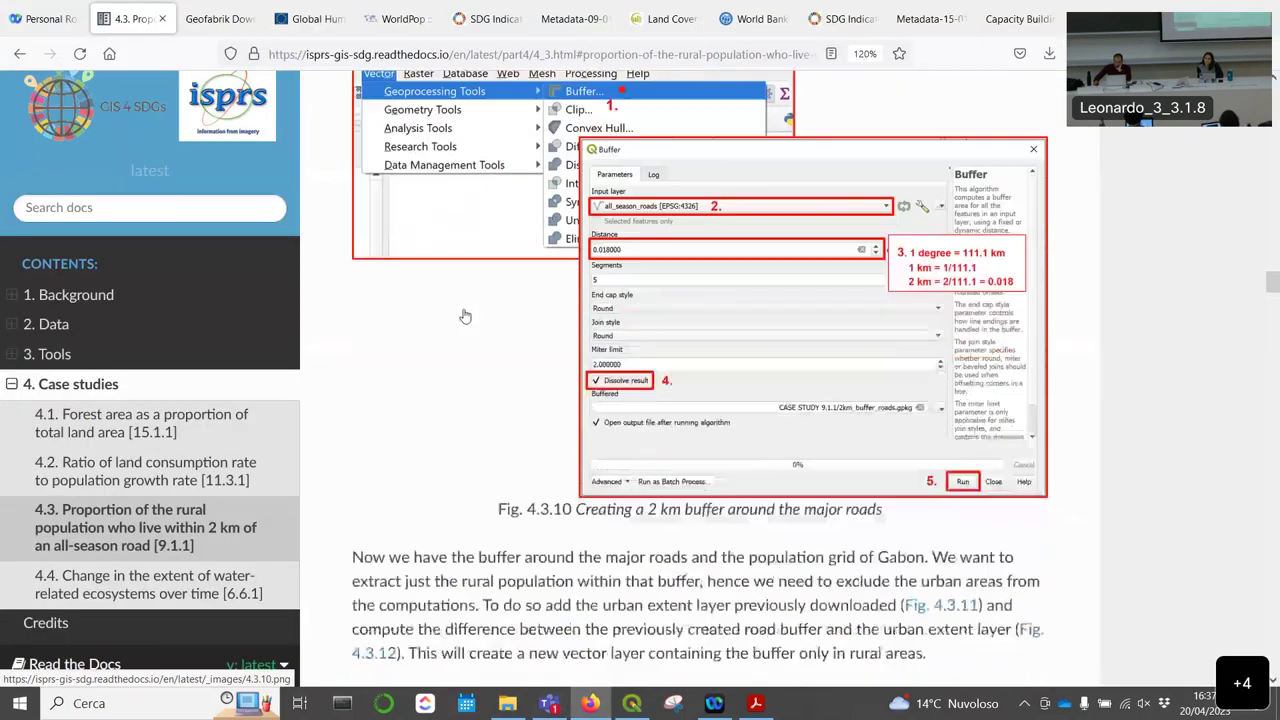
pyautogui.scroll(-5, 465, 316)
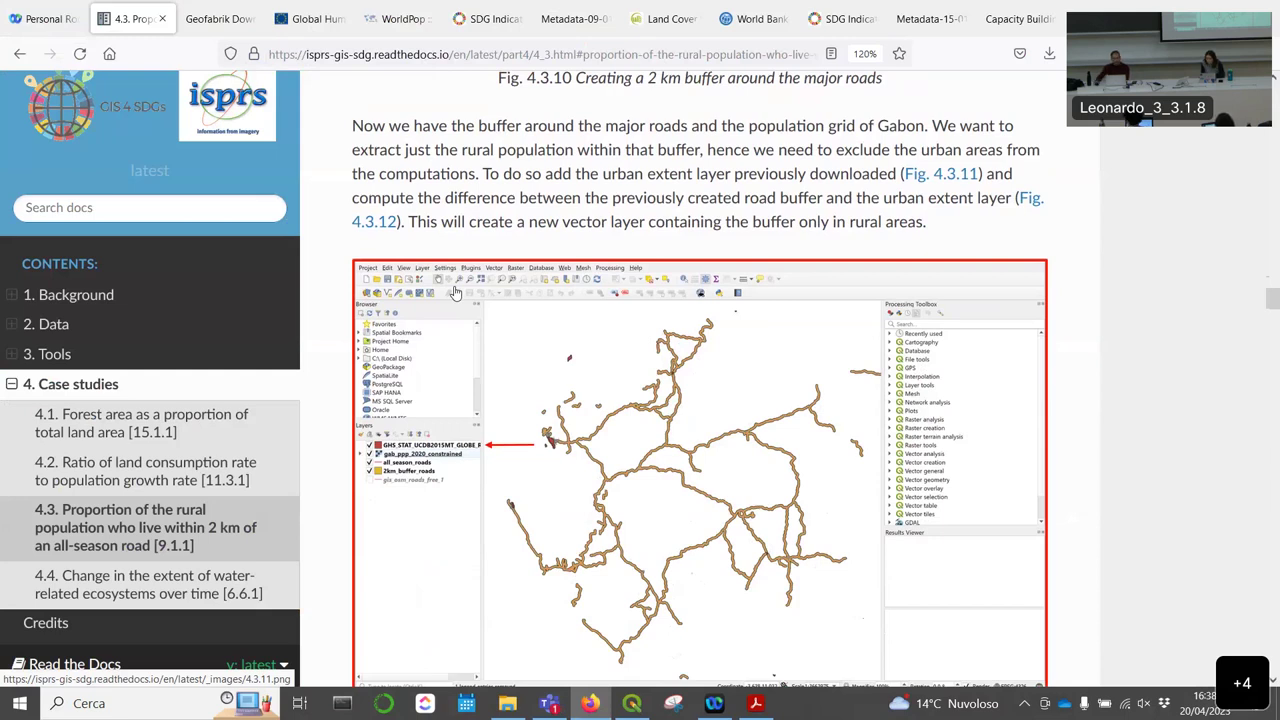
pyautogui.scroll(-2, 462, 282)
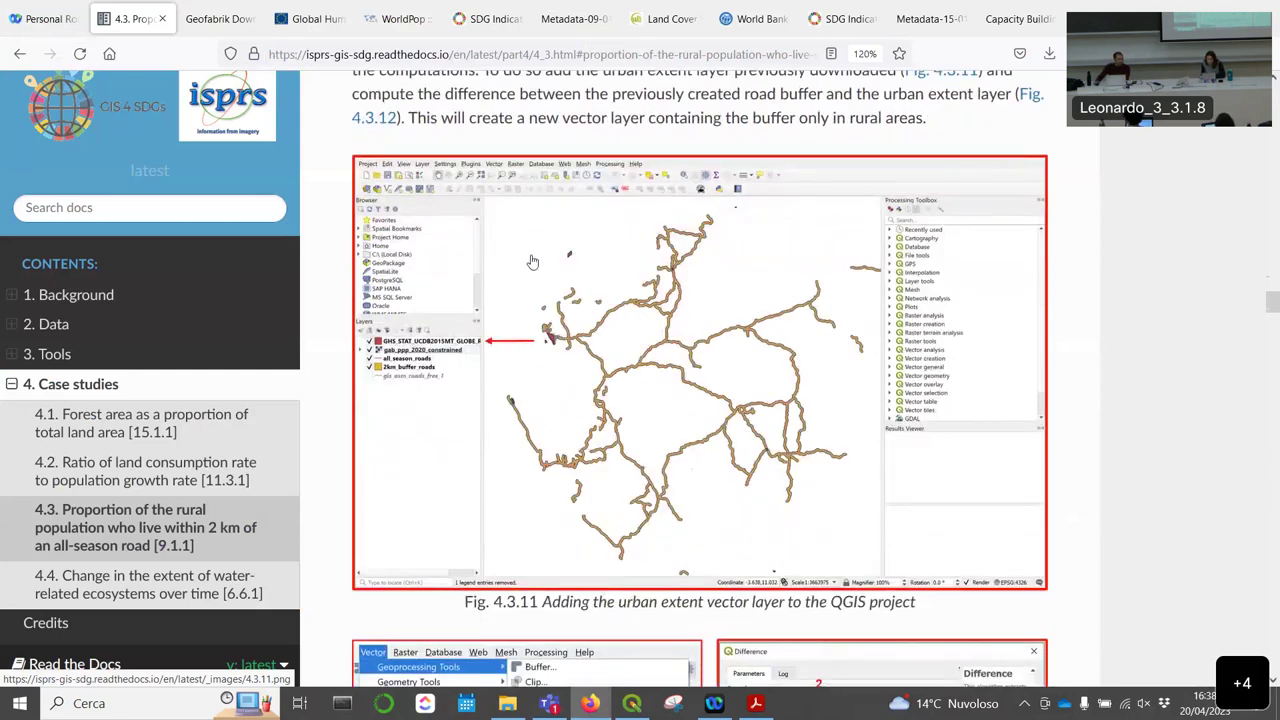
pyautogui.scroll(-3, 537, 256)
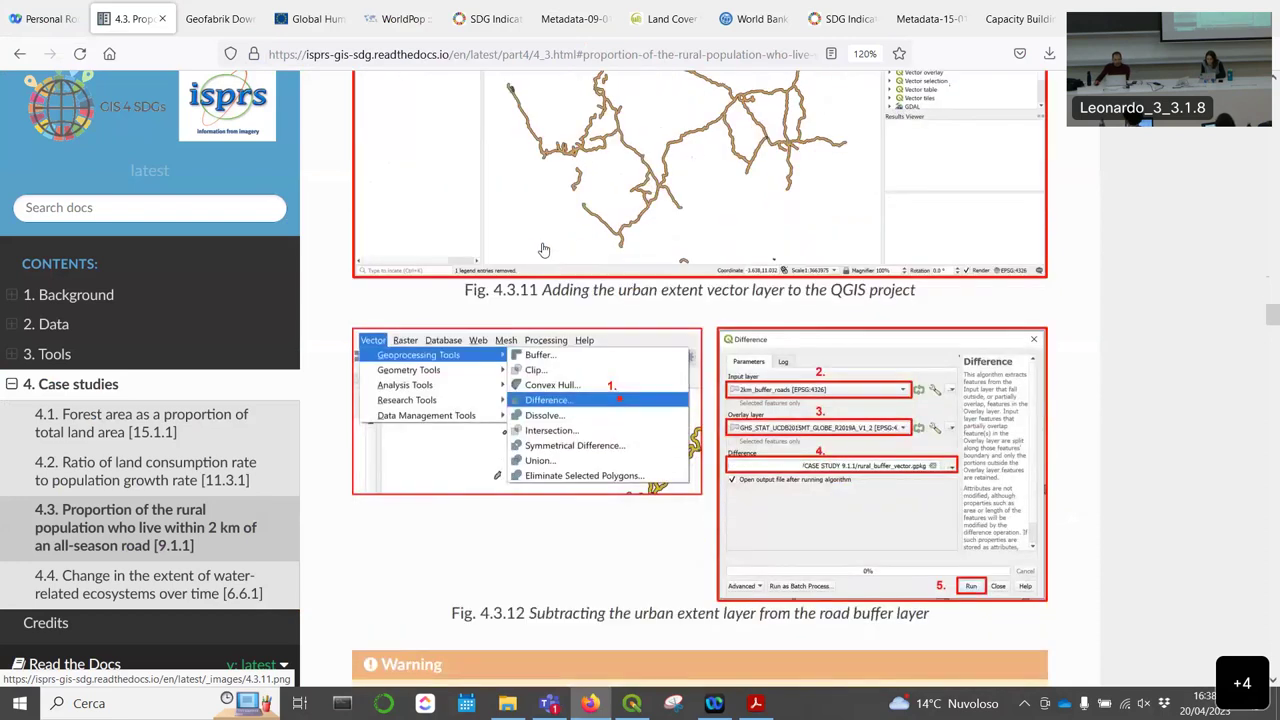
pyautogui.scroll(-2, 537, 256)
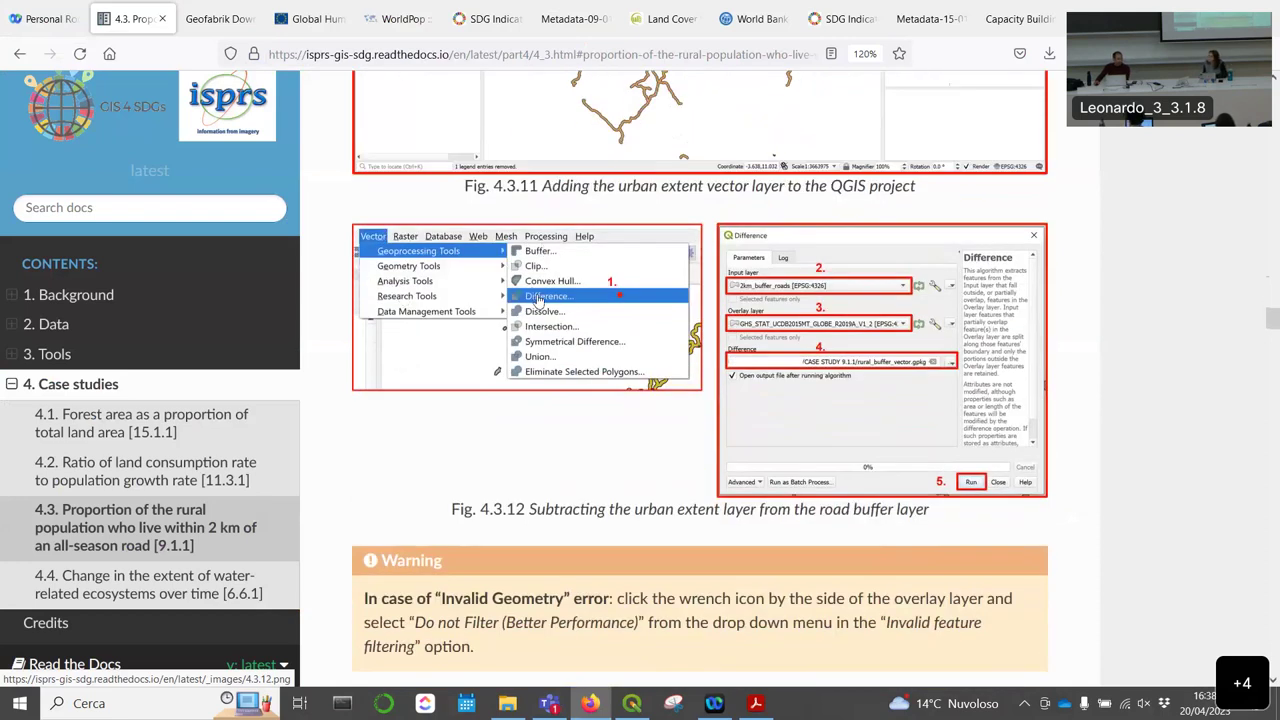
pyautogui.scroll(-2, 537, 297)
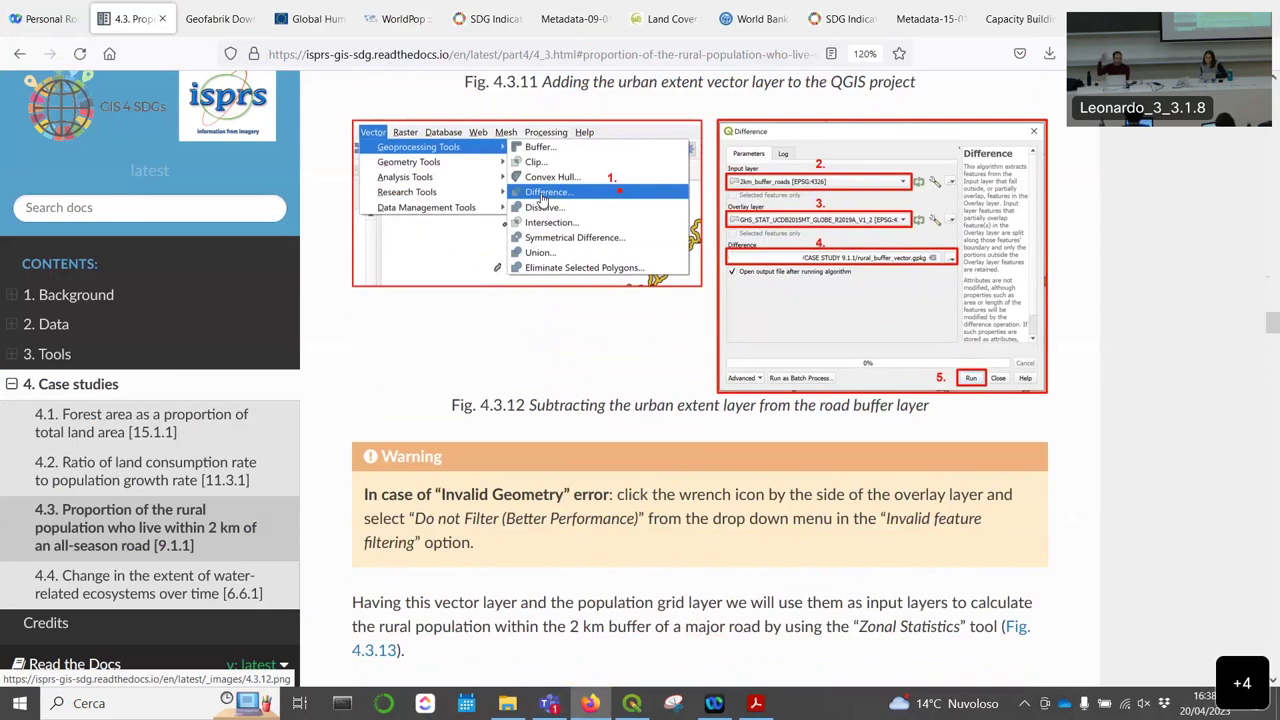
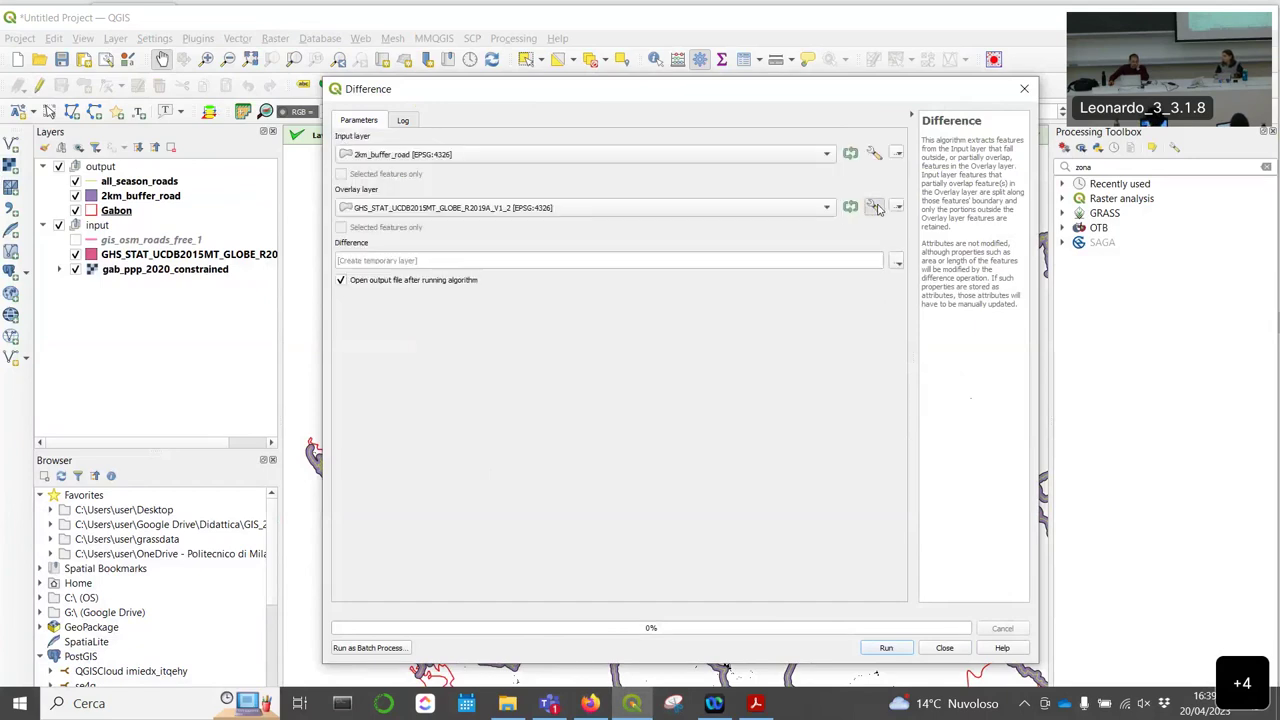
# Step: Set invalid feature filtering to Do not Filter (Better Performance) for the Difference tool's overlay and input layers, and bring the Firefox guide back up
pyautogui.click(874, 207)
pyautogui.click(878, 173)
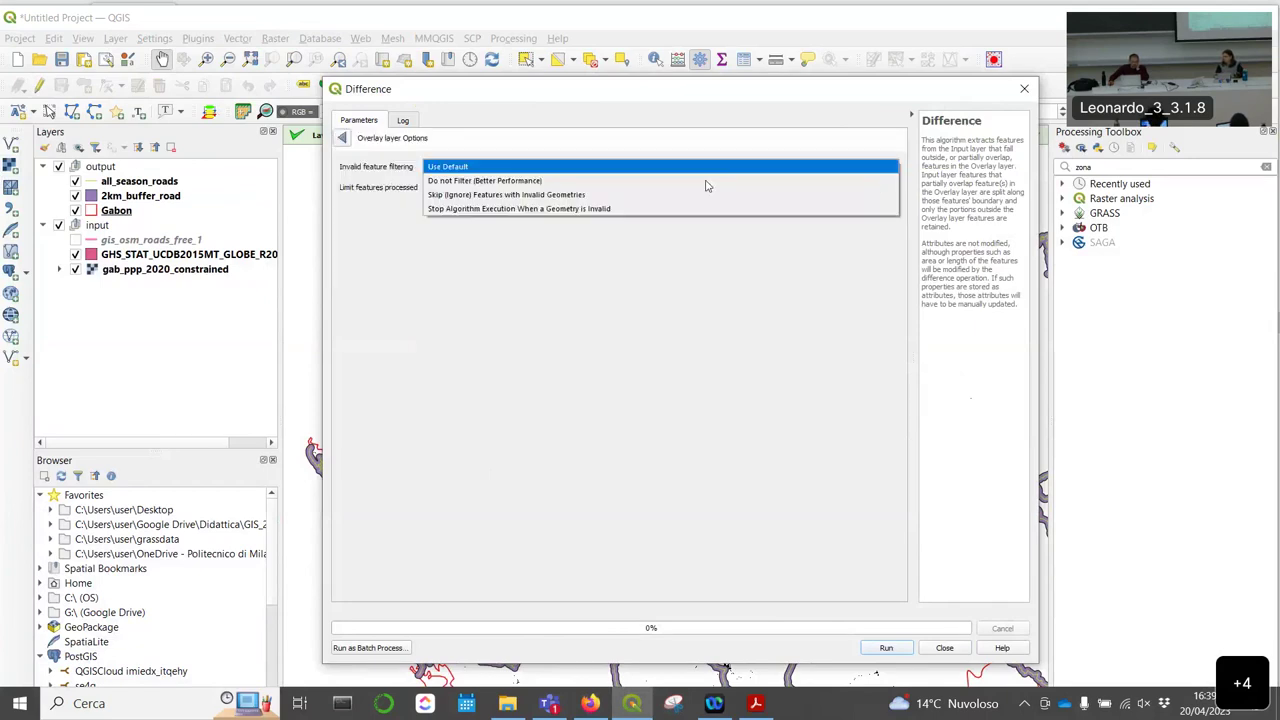
pyautogui.click(520, 179)
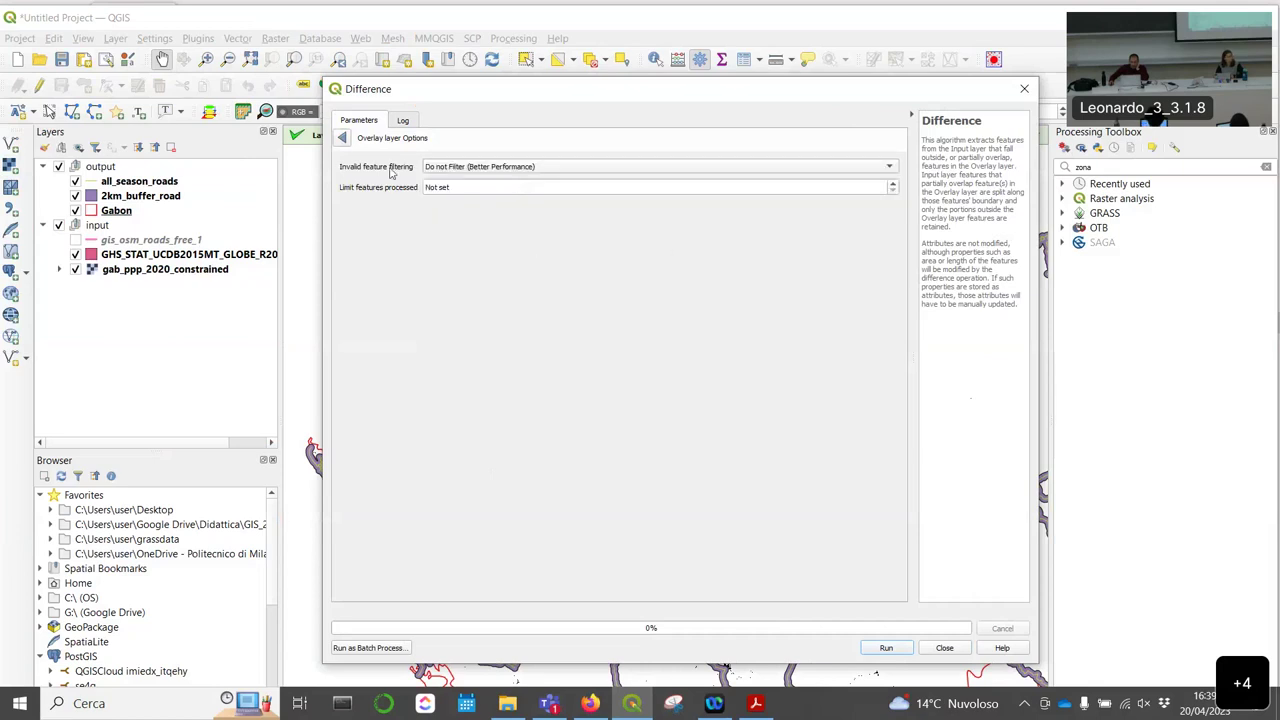
pyautogui.click(343, 142)
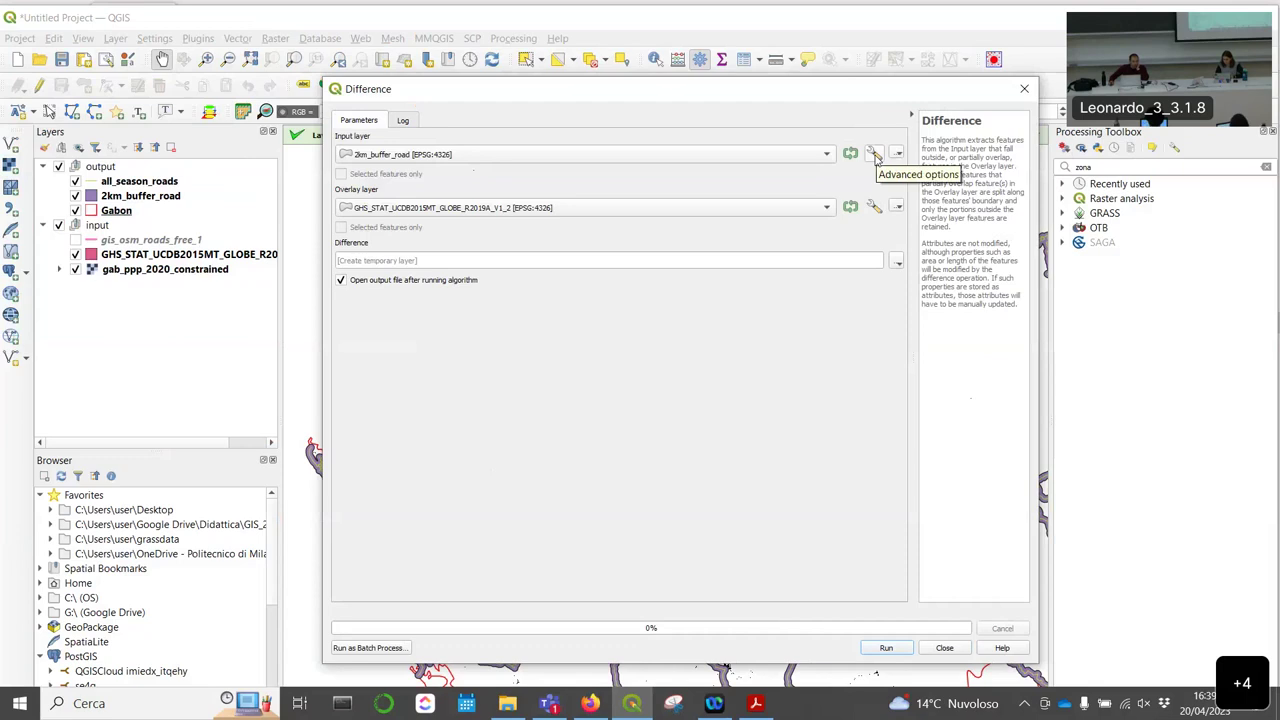
pyautogui.click(873, 154)
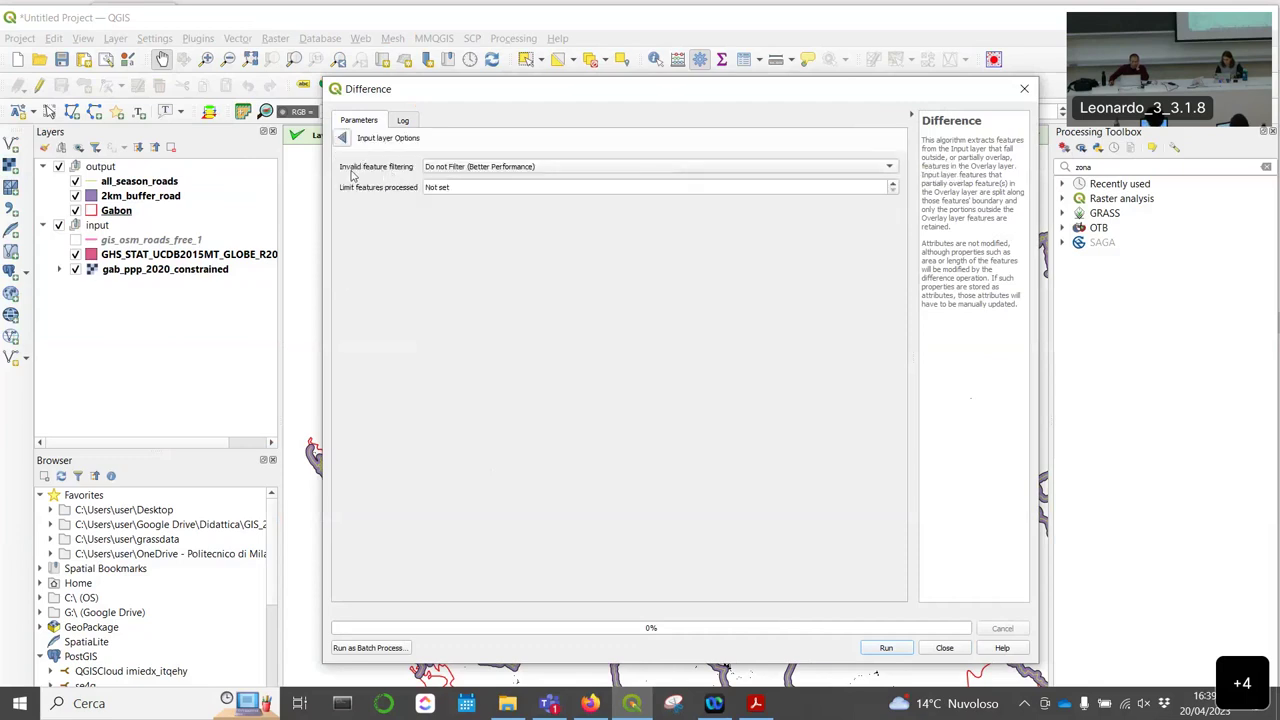
pyautogui.click(505, 167)
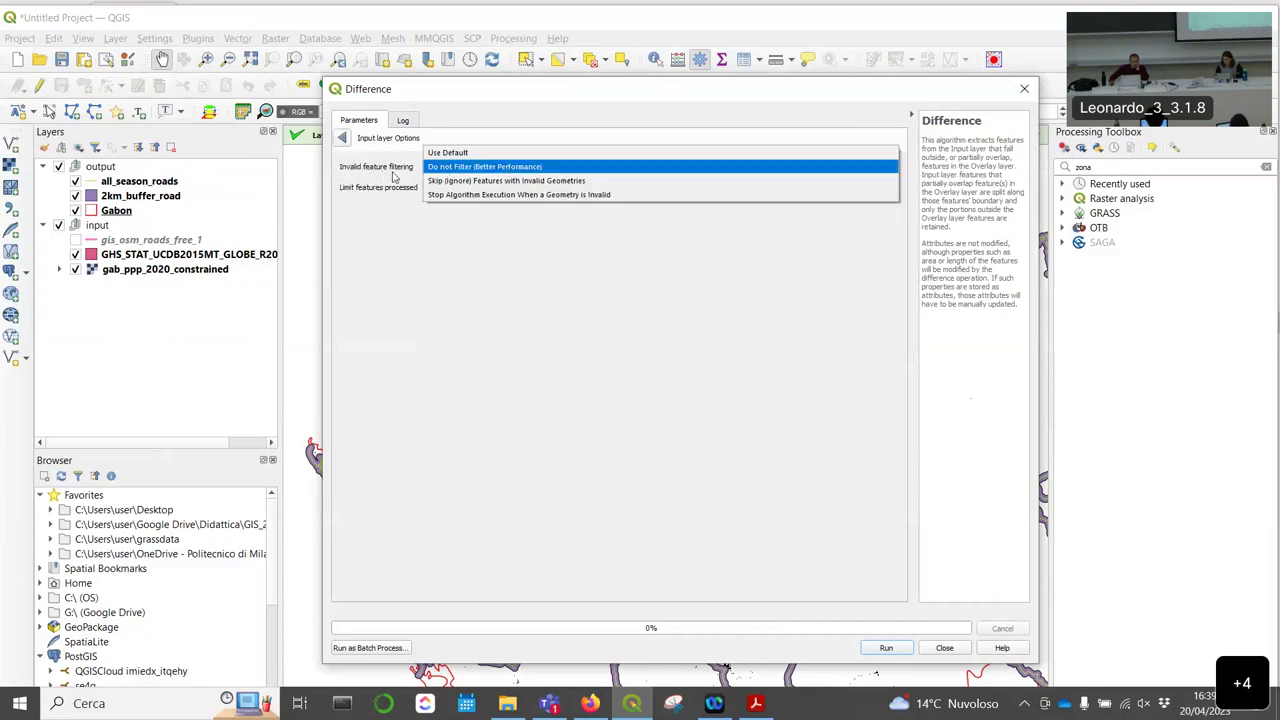
pyautogui.click(457, 167)
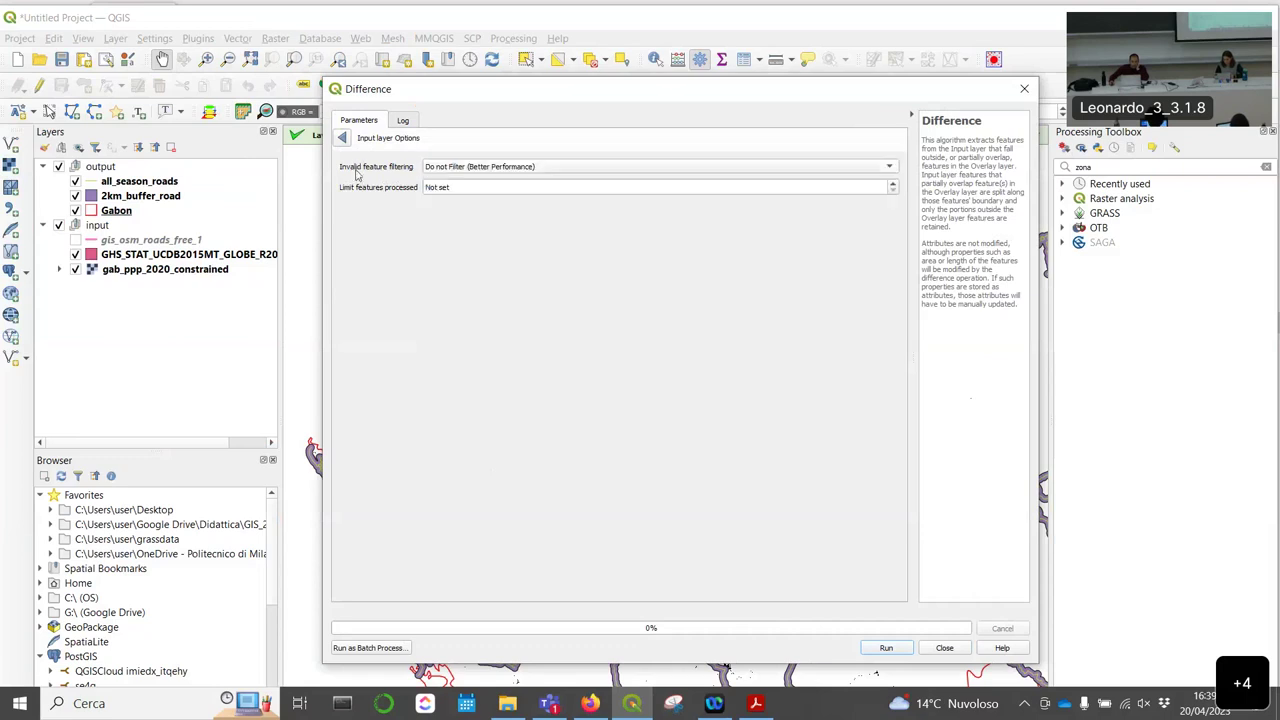
pyautogui.click(343, 139)
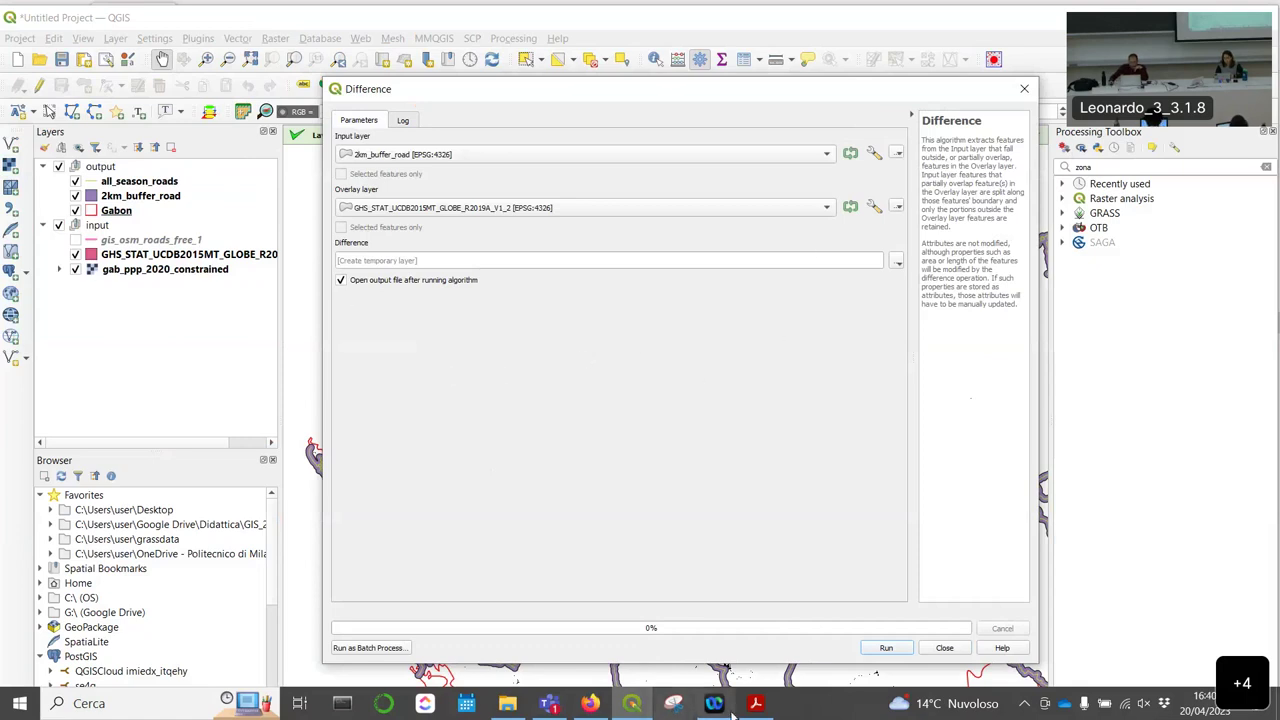
pyautogui.click(590, 703)
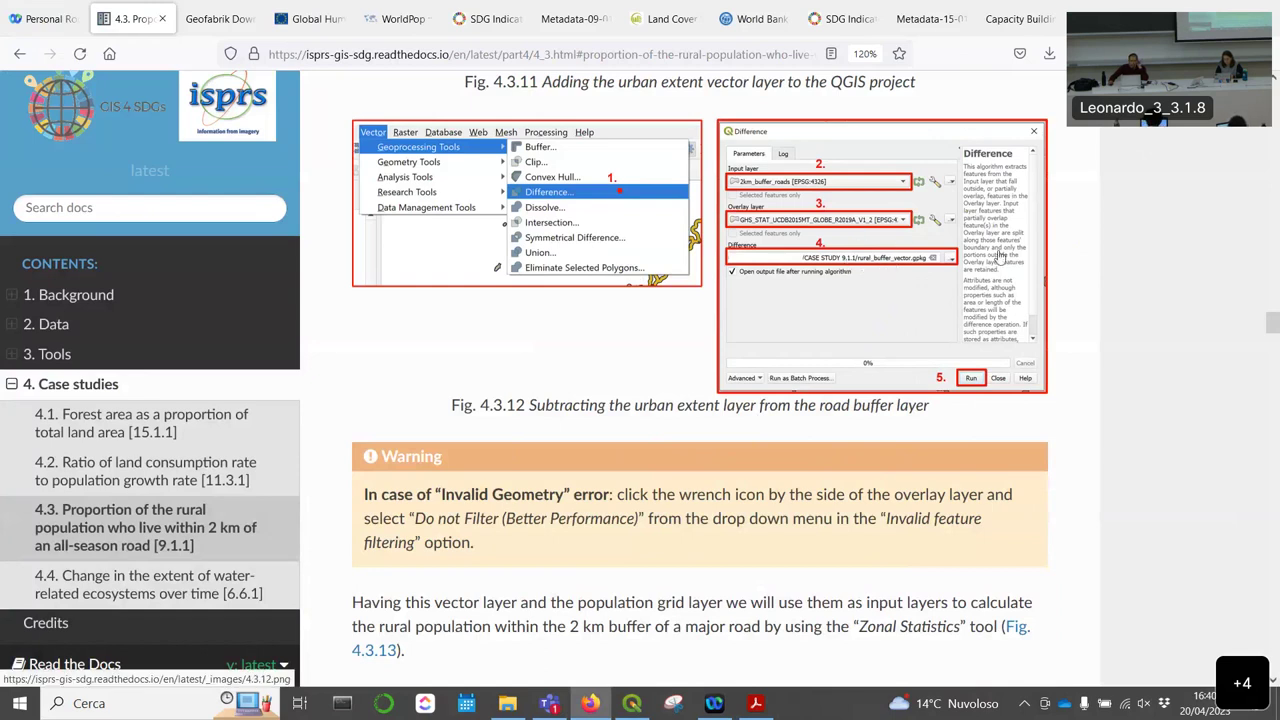
# Step: Start saving the Difference output in the SDGs/sdg9/output folder using rural_buffer.gpkg as the base name, and check the output name in the Firefox guide
pyautogui.scroll(-3, 765, 237)
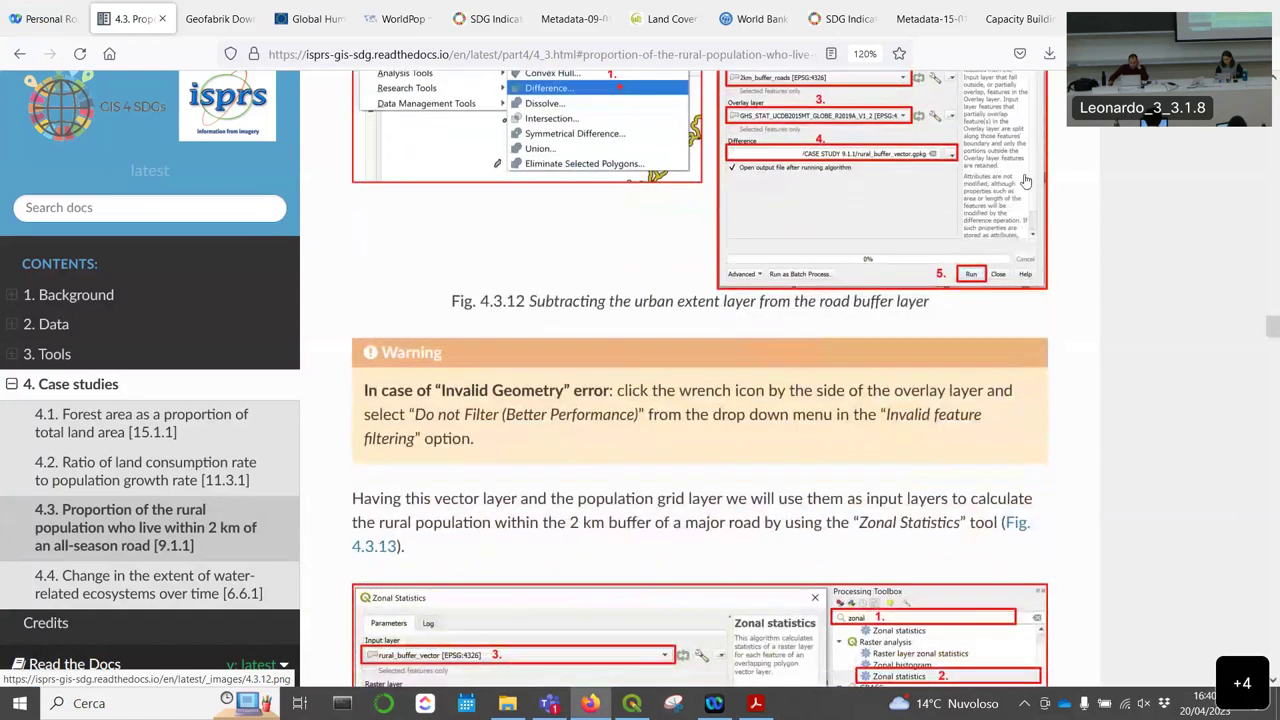
pyautogui.scroll(3, 706, 327)
pyautogui.click(632, 703)
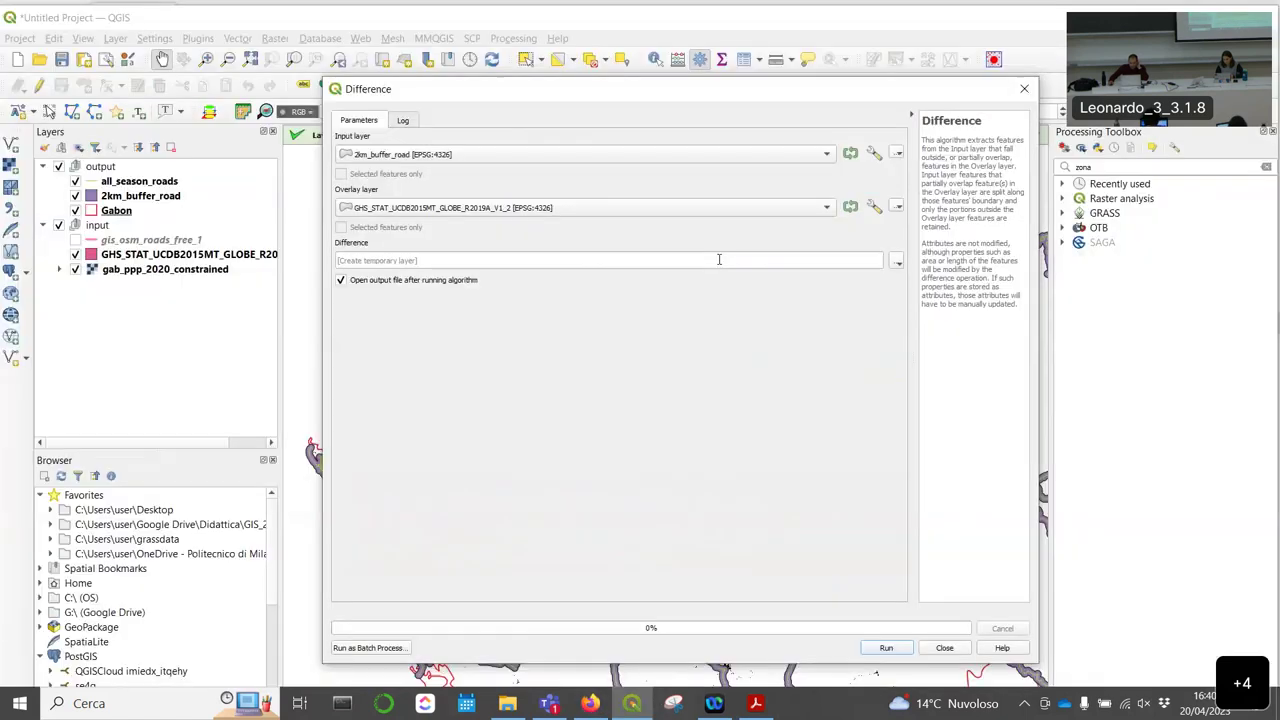
pyautogui.click(899, 262)
pyautogui.click(907, 300)
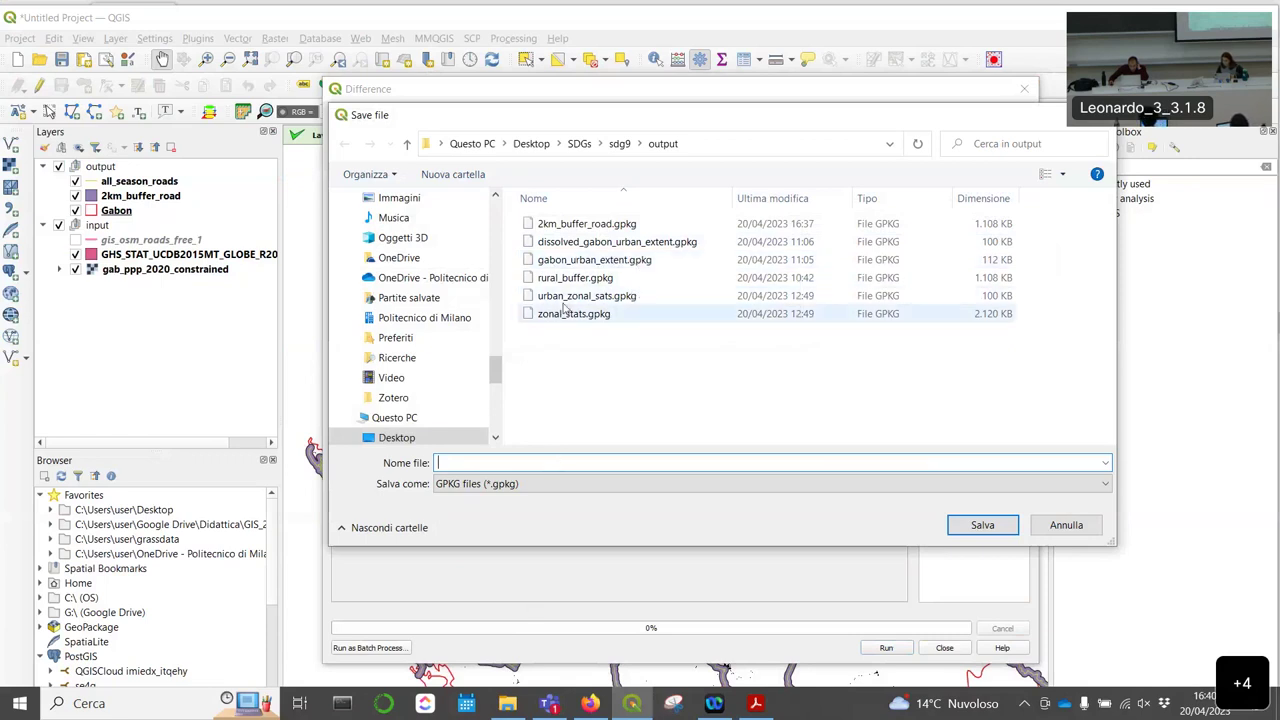
pyautogui.click(590, 278)
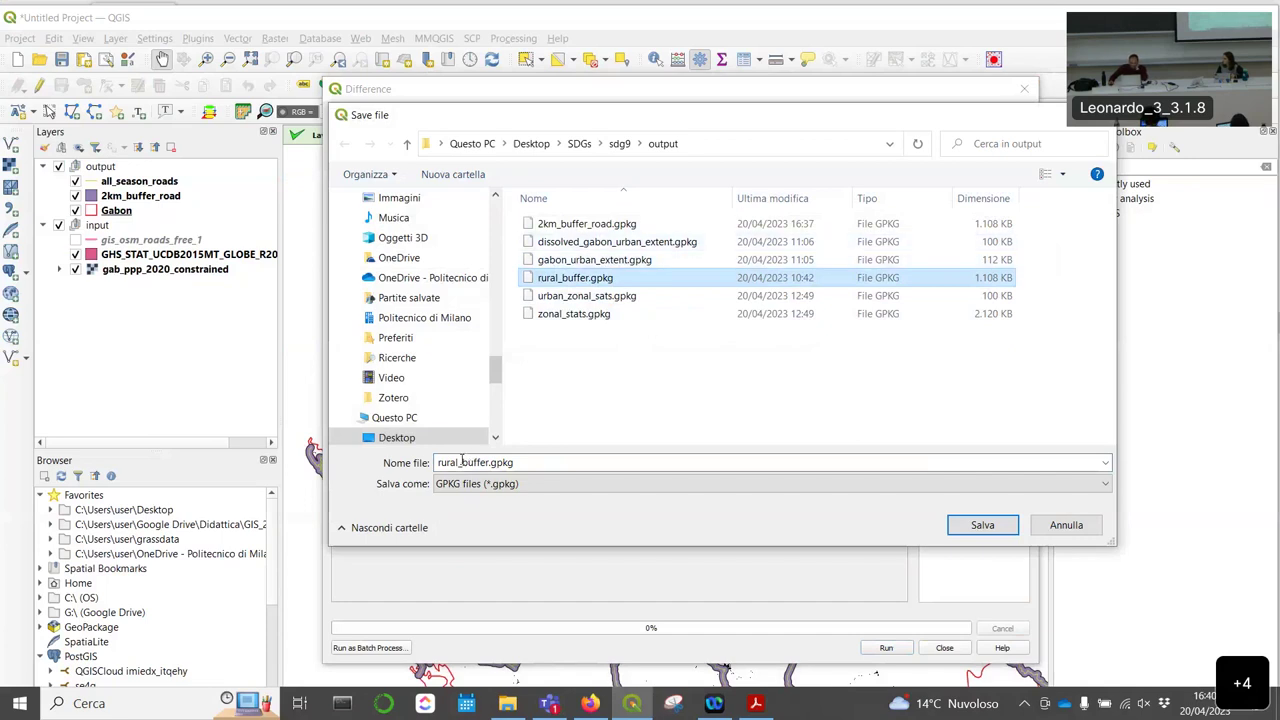
pyautogui.click(596, 704)
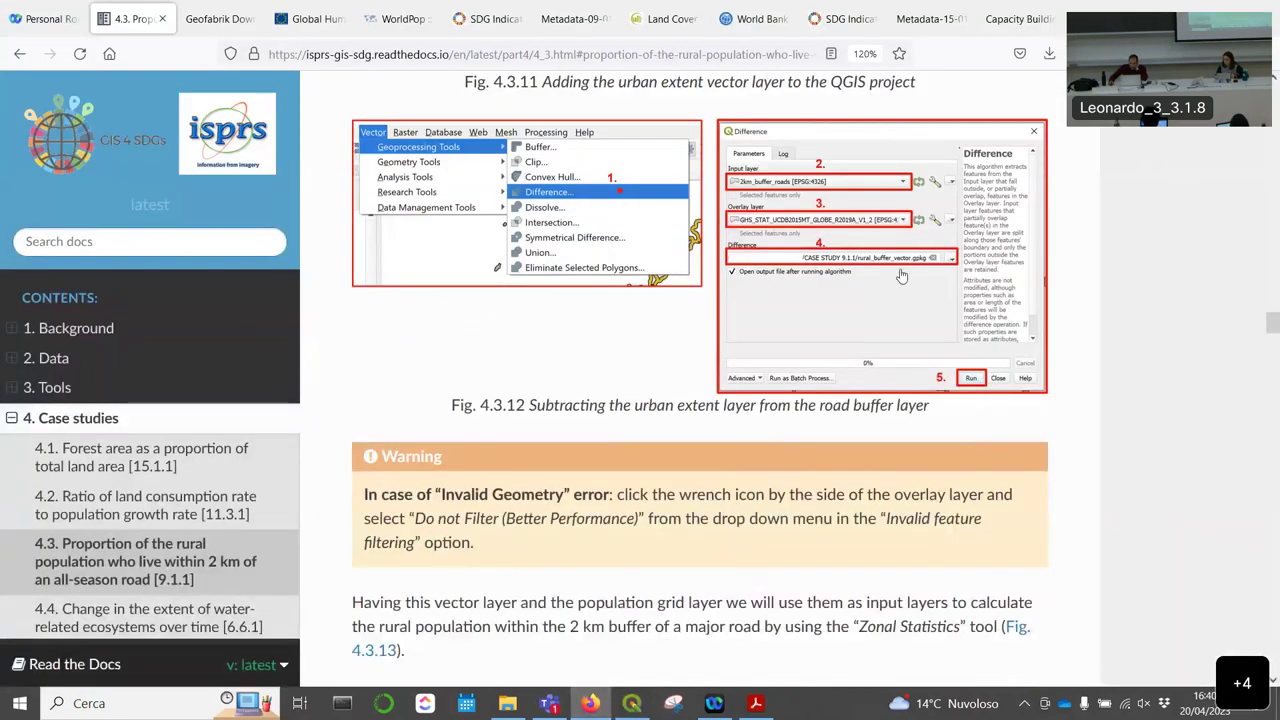
pyautogui.click(631, 703)
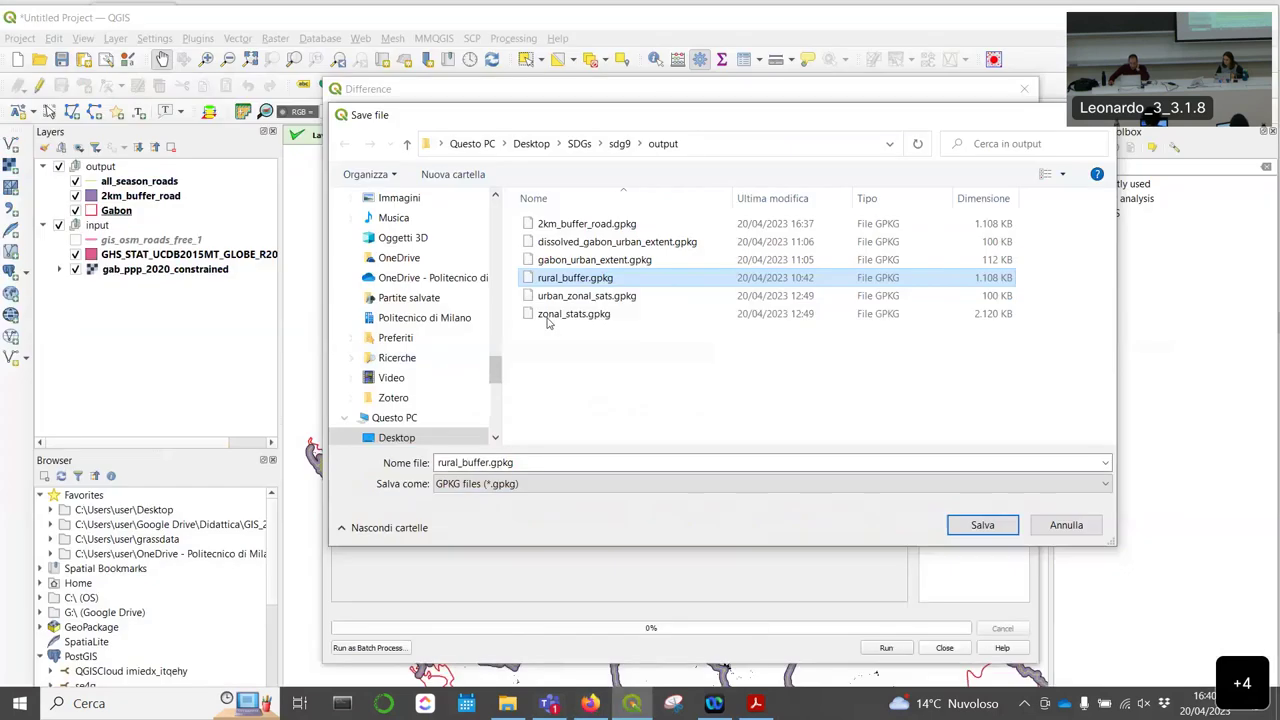
# Step: Change the Difference output name to rural_buffer_vector.gpkg, save it, run the tool and close its dialog
pyautogui.doubleClick(489, 462)
pyautogui.press('Home')
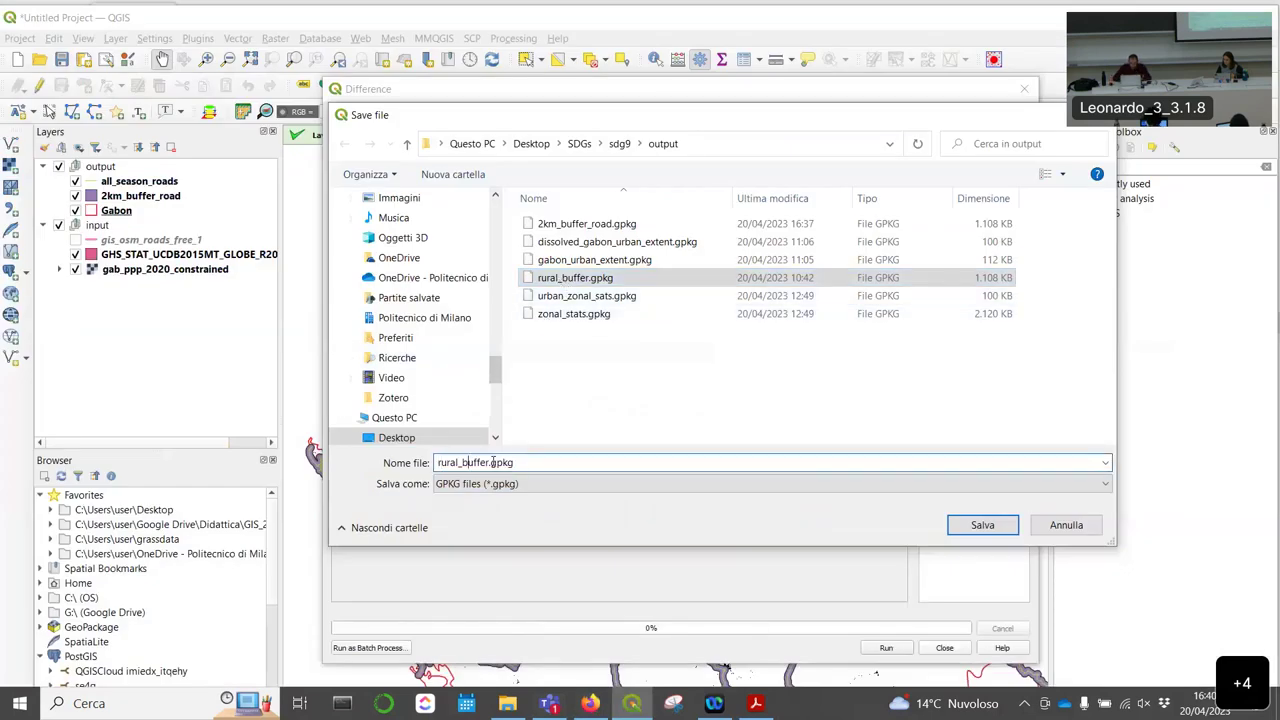
pyautogui.click(492, 462)
pyautogui.write('_vecot')
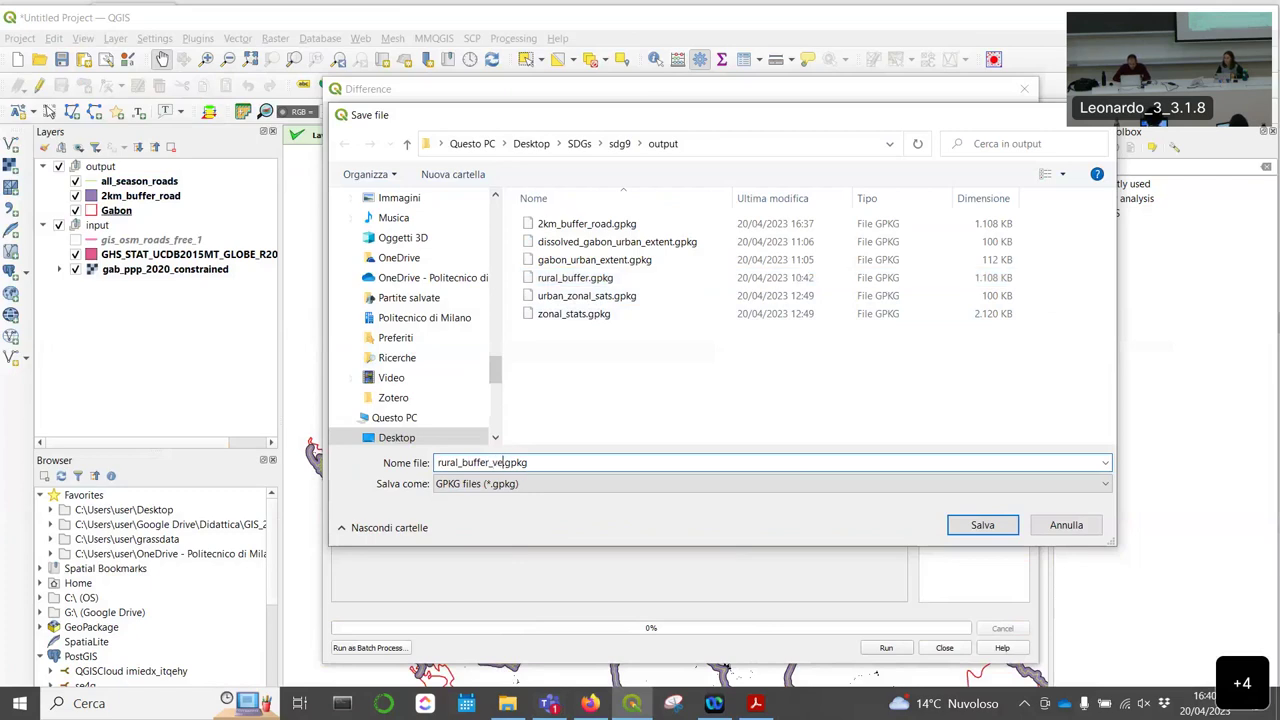
pyautogui.press('BackSpace')
pyautogui.press('BackSpace')
pyautogui.write('tor')
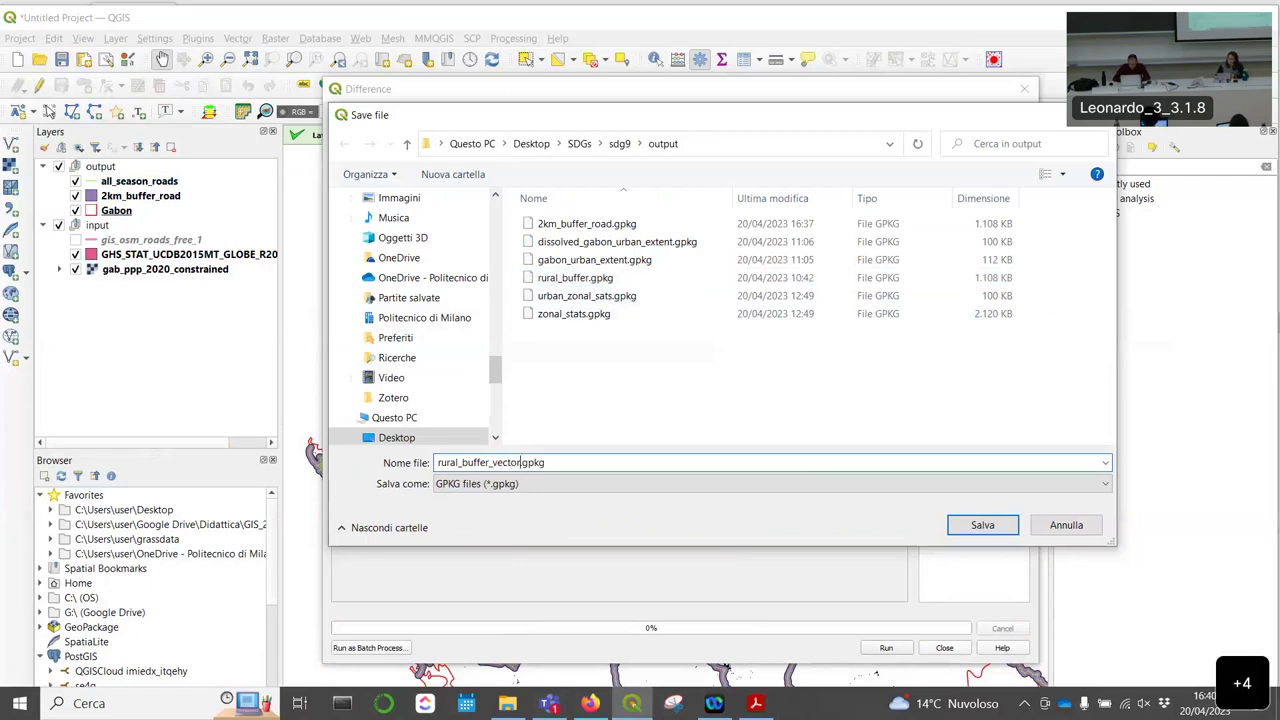
pyautogui.click(968, 527)
pyautogui.click(890, 648)
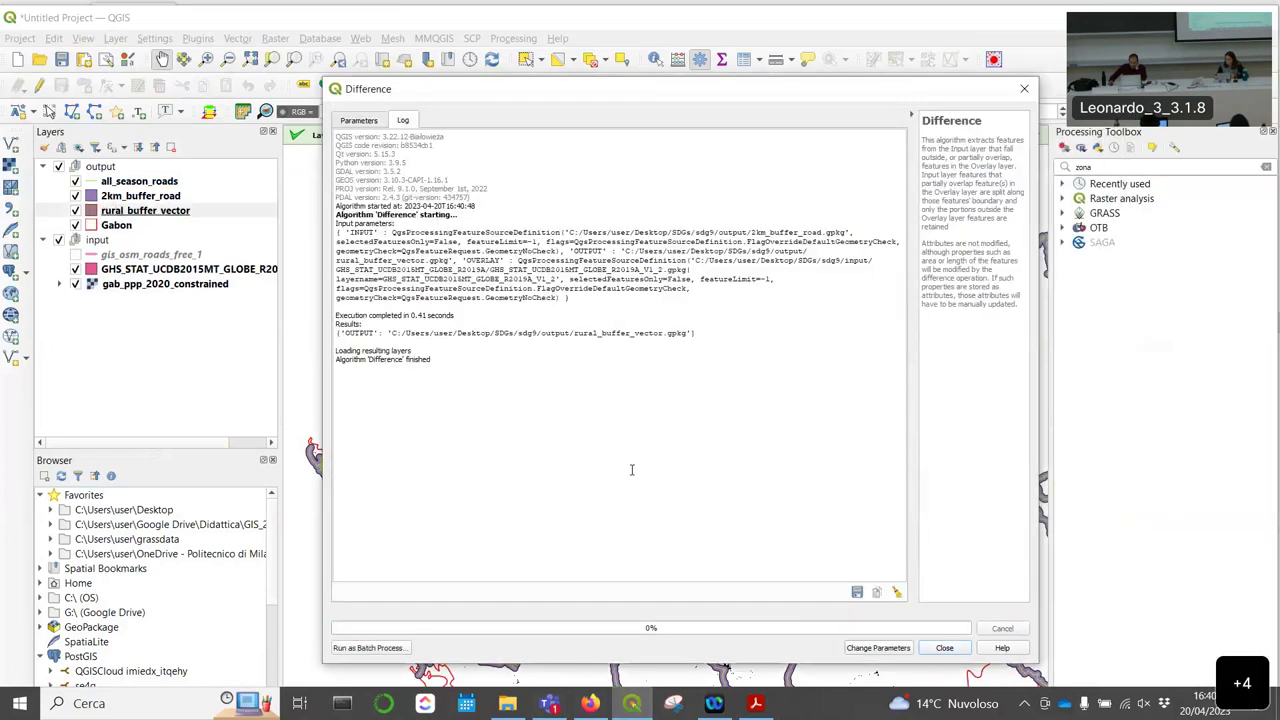
pyautogui.click(944, 648)
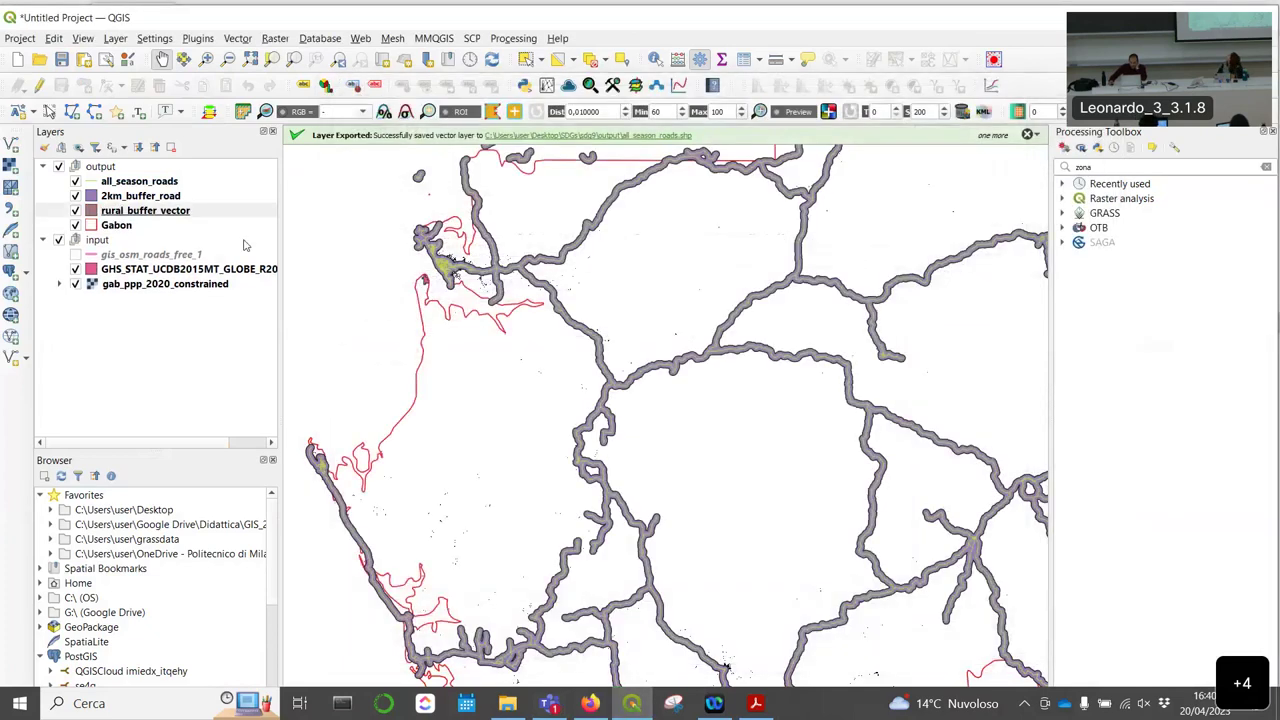
# Step: Move rural_buffer_vector to the head of the output group and hide the all_season_roads and 2km_buffer_road layers
pyautogui.moveTo(123, 213); pyautogui.dragTo(105, 172)
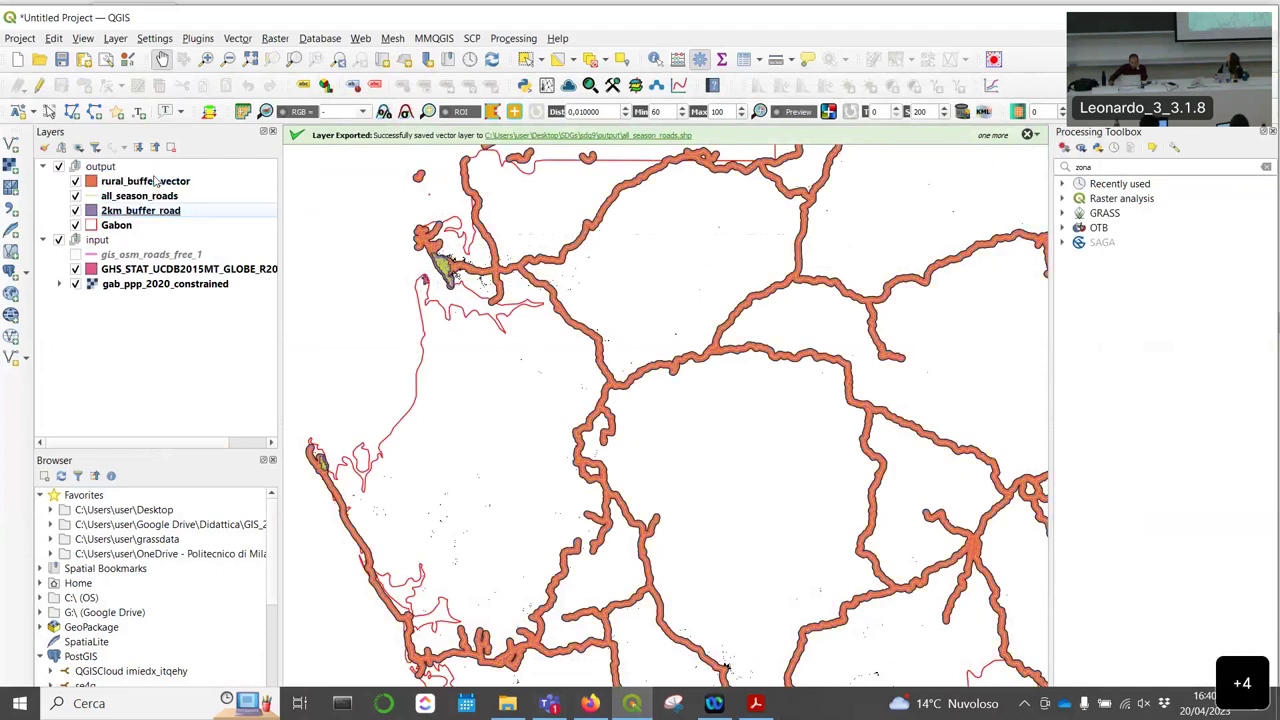
pyautogui.scroll(2, 437, 255)
pyautogui.click(76, 211)
pyautogui.click(75, 197)
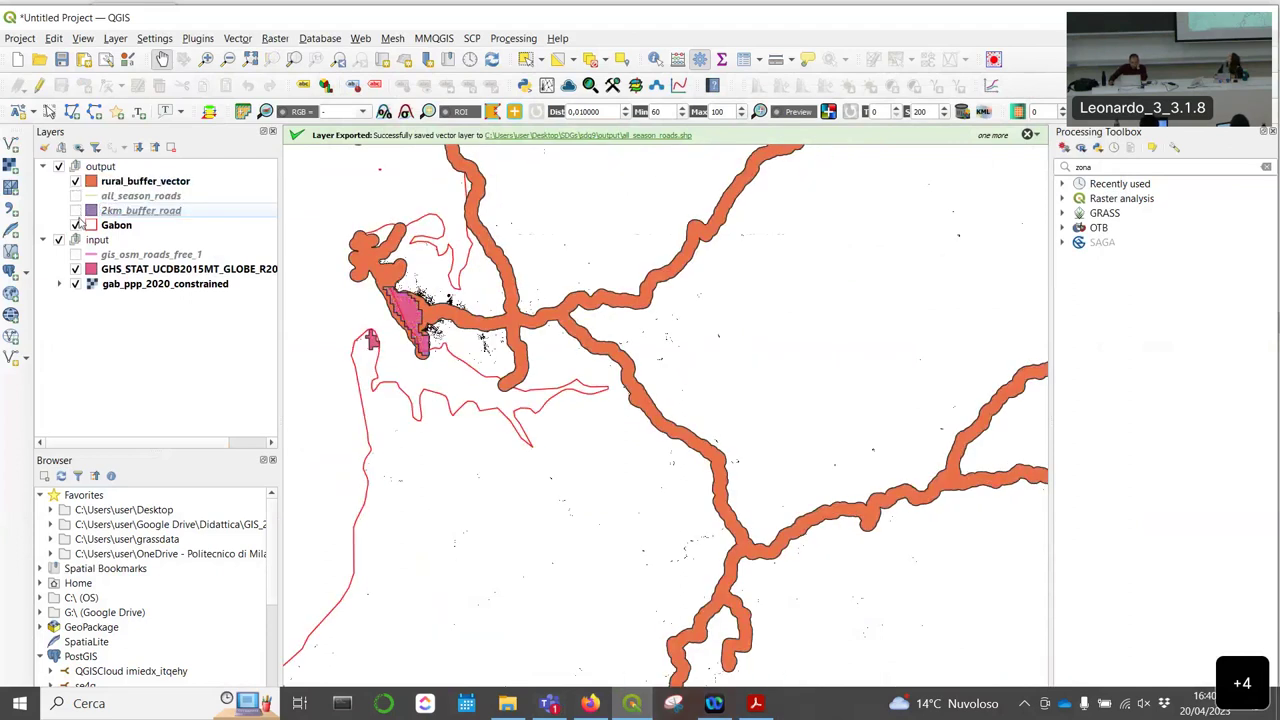
pyautogui.click(75, 225)
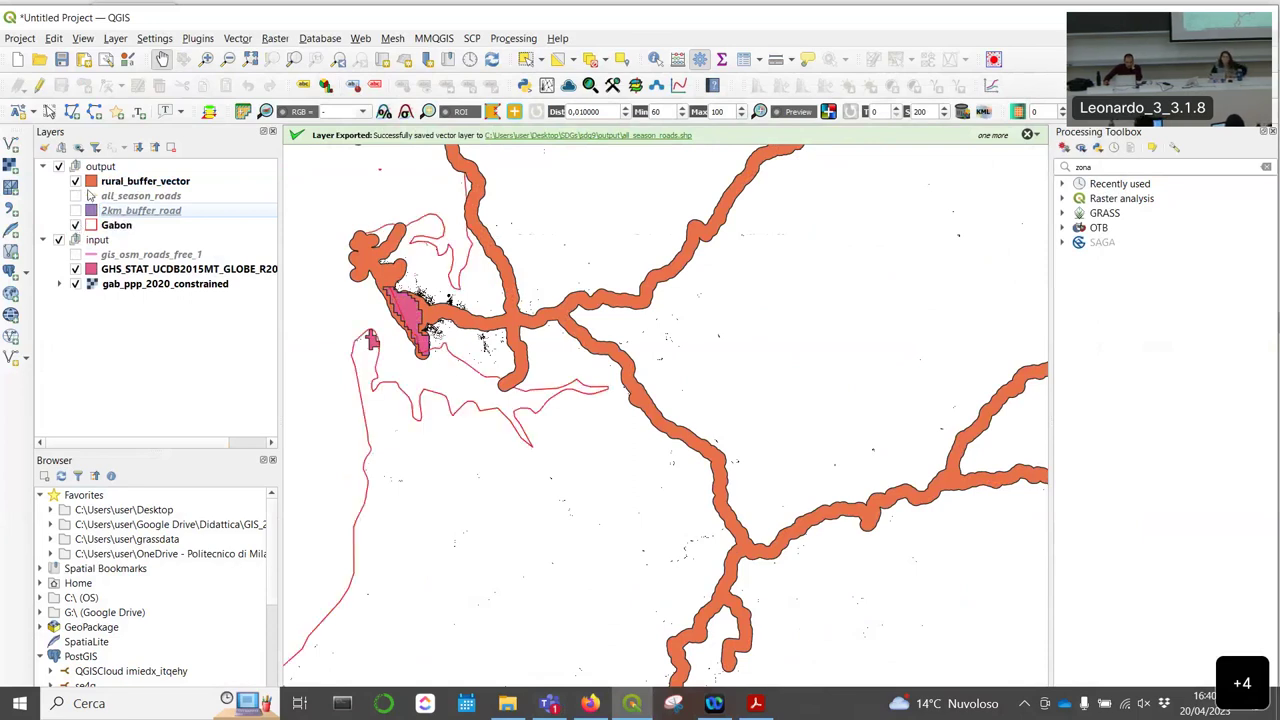
# Step: Compare 2km_buffer_road with rural_buffer_vector around the coastal urban area by switching layer visibility, leaving both layers shown
pyautogui.click(76, 182)
pyautogui.click(76, 211)
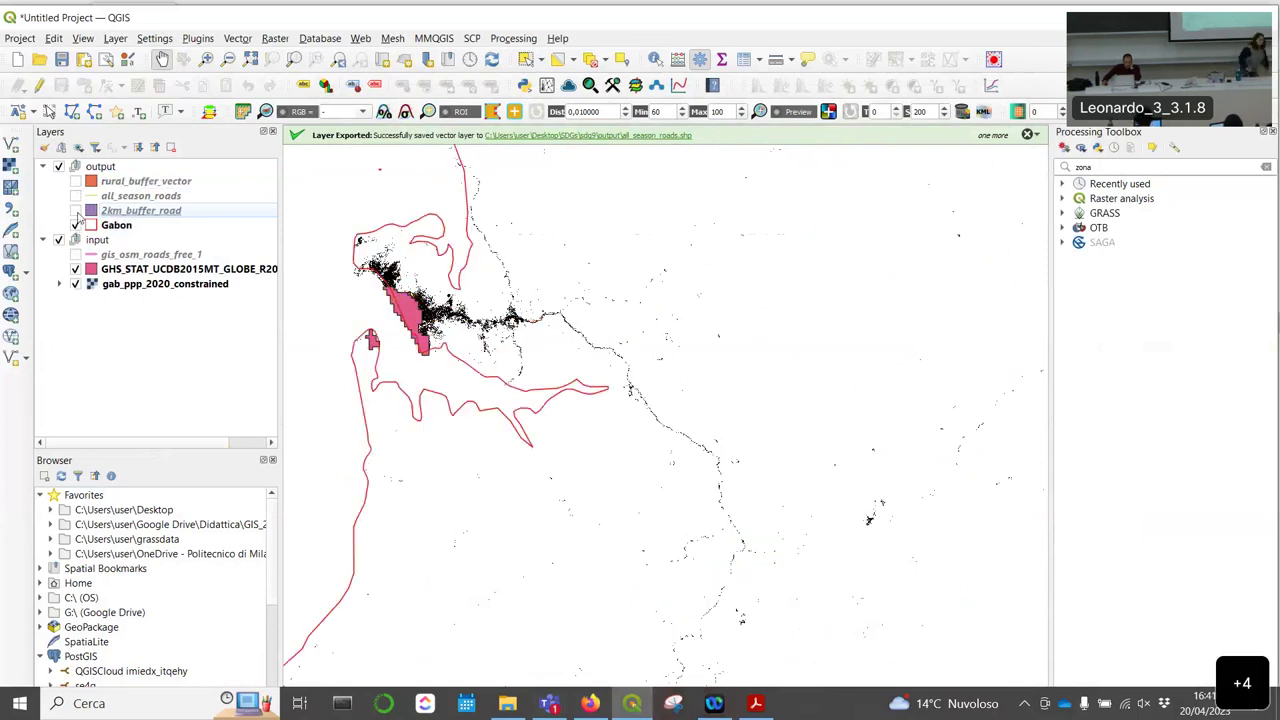
pyautogui.click(76, 197)
pyautogui.click(76, 197)
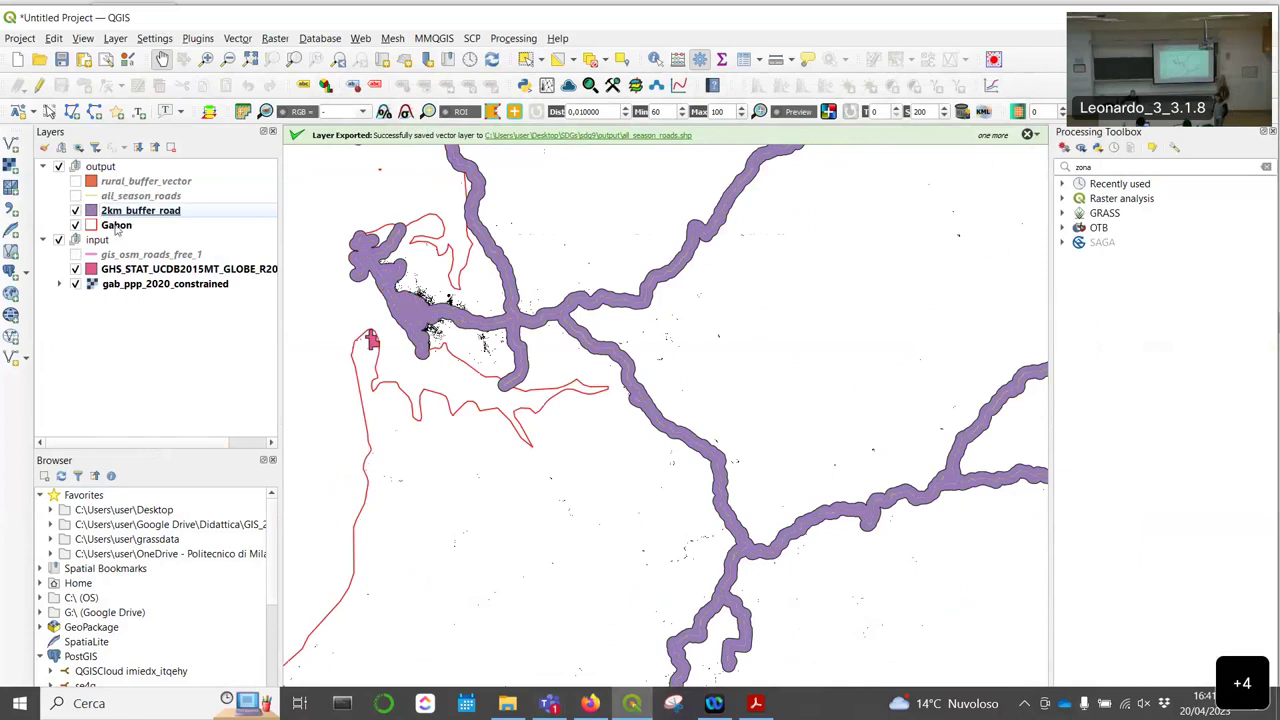
pyautogui.click(76, 211)
pyautogui.click(76, 211)
pyautogui.click(77, 182)
pyautogui.scroll(4, 462, 288)
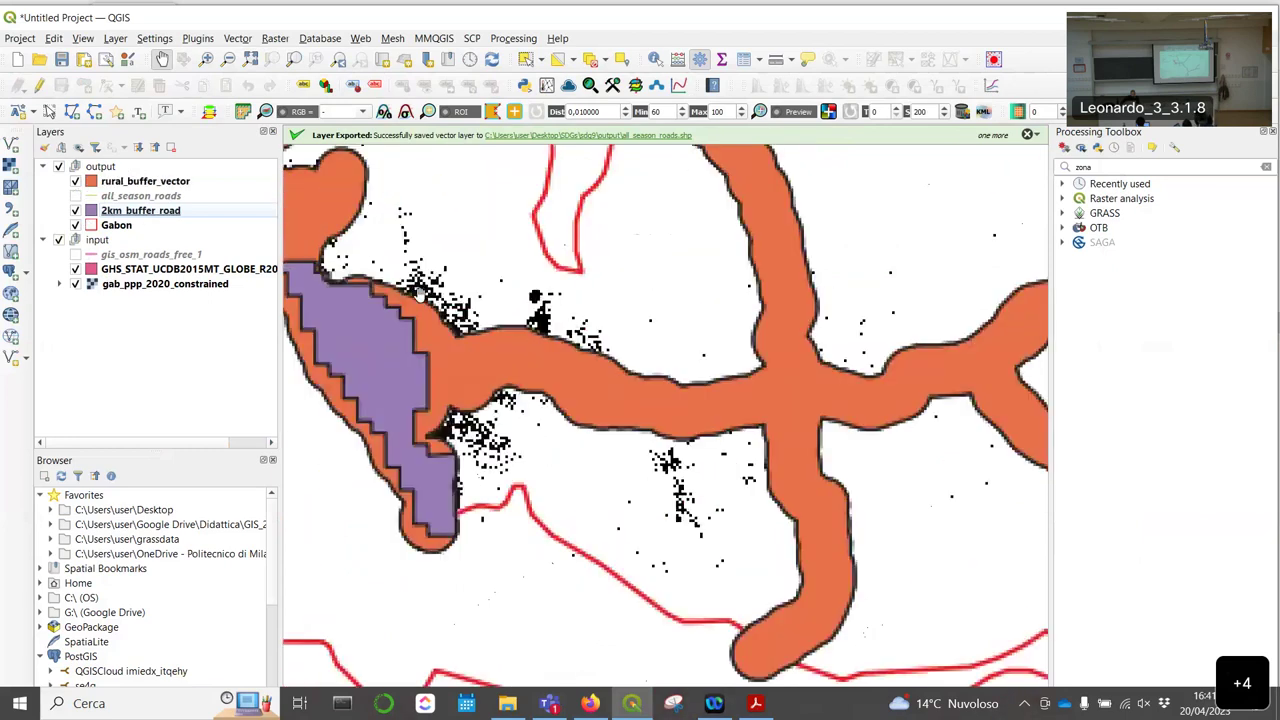
pyautogui.scroll(-4, 462, 288)
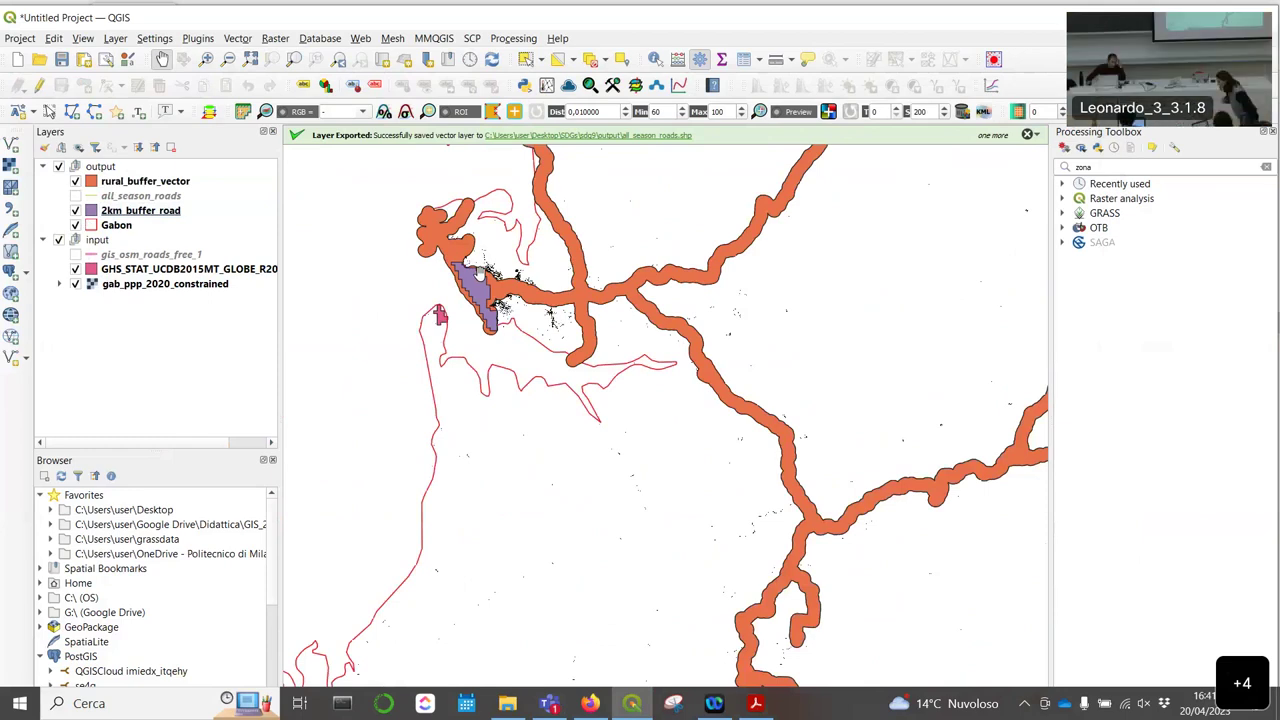
# Step: Hide 2km_buffer_road and the GHS_STAT urban layer to expose the population grid inside an inland urban cut-out of rural_buffer_vector
pyautogui.scroll(-2, 491, 270)
pyautogui.moveTo(760, 560); pyautogui.dragTo(548, 425)
pyautogui.moveTo(761, 435); pyautogui.dragTo(626, 477)
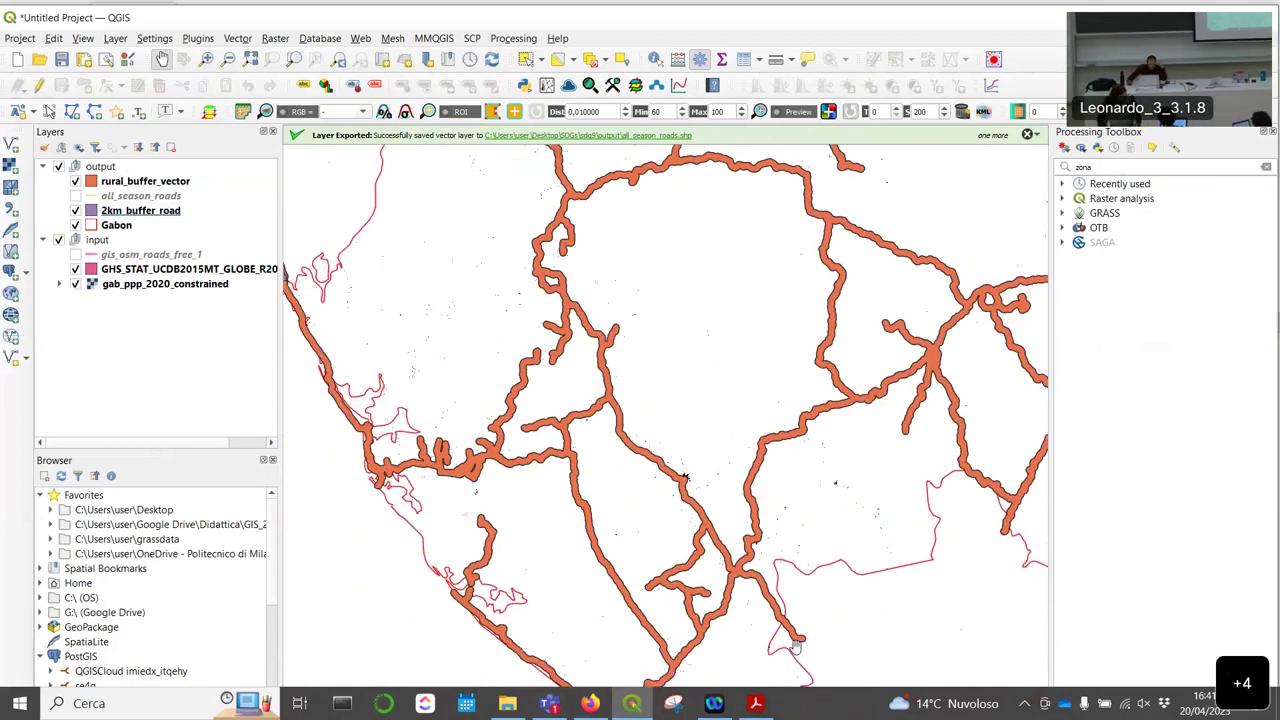
pyautogui.moveTo(674, 513); pyautogui.dragTo(634, 511)
pyautogui.scroll(5, 808, 465)
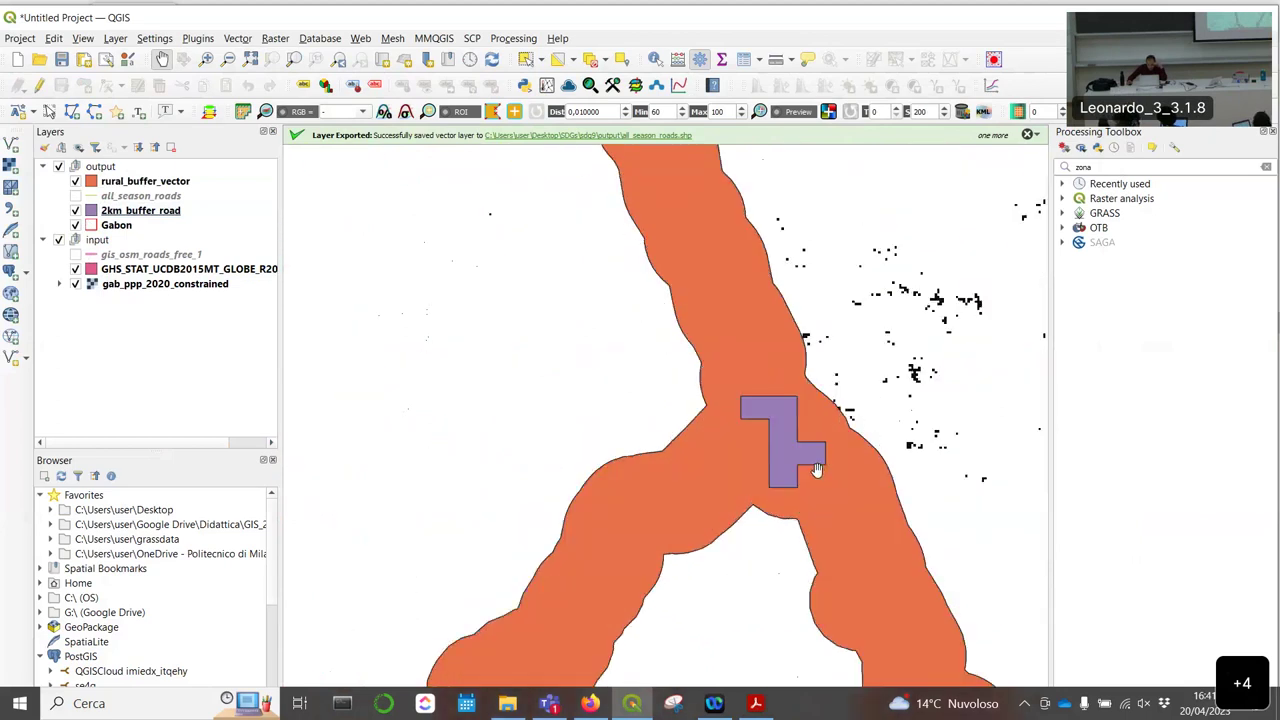
pyautogui.click(75, 210)
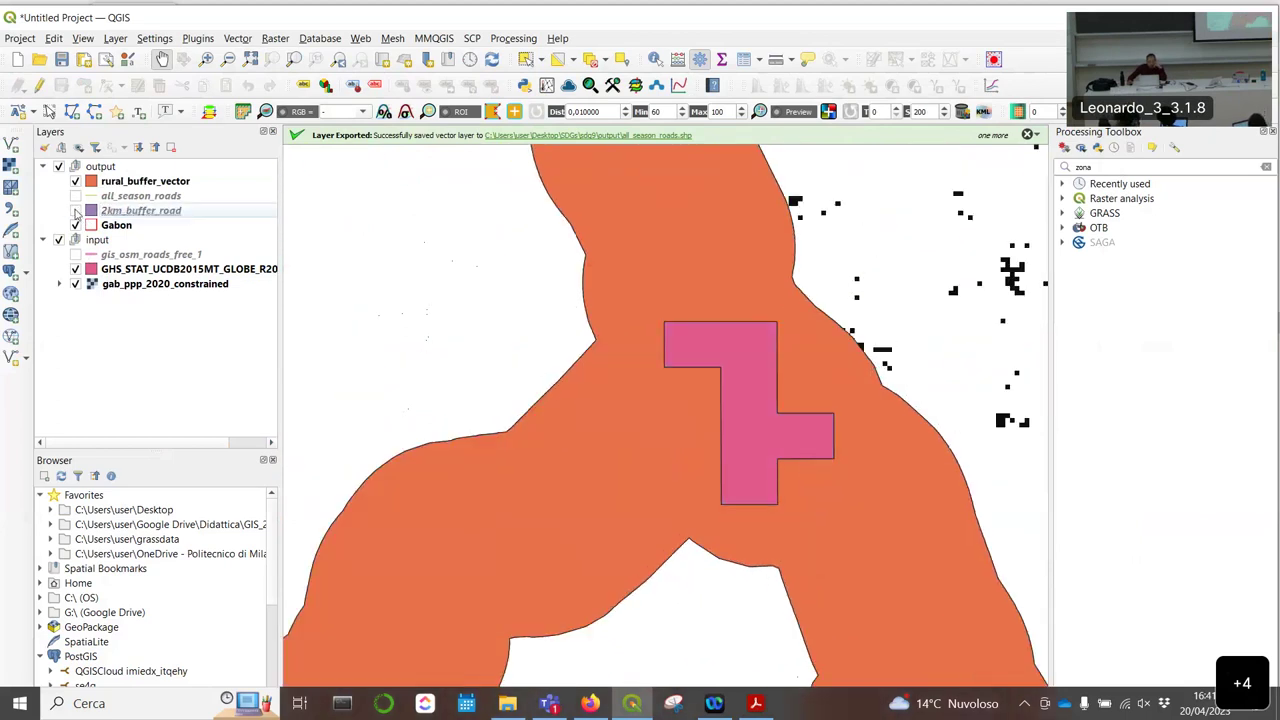
pyautogui.click(75, 269)
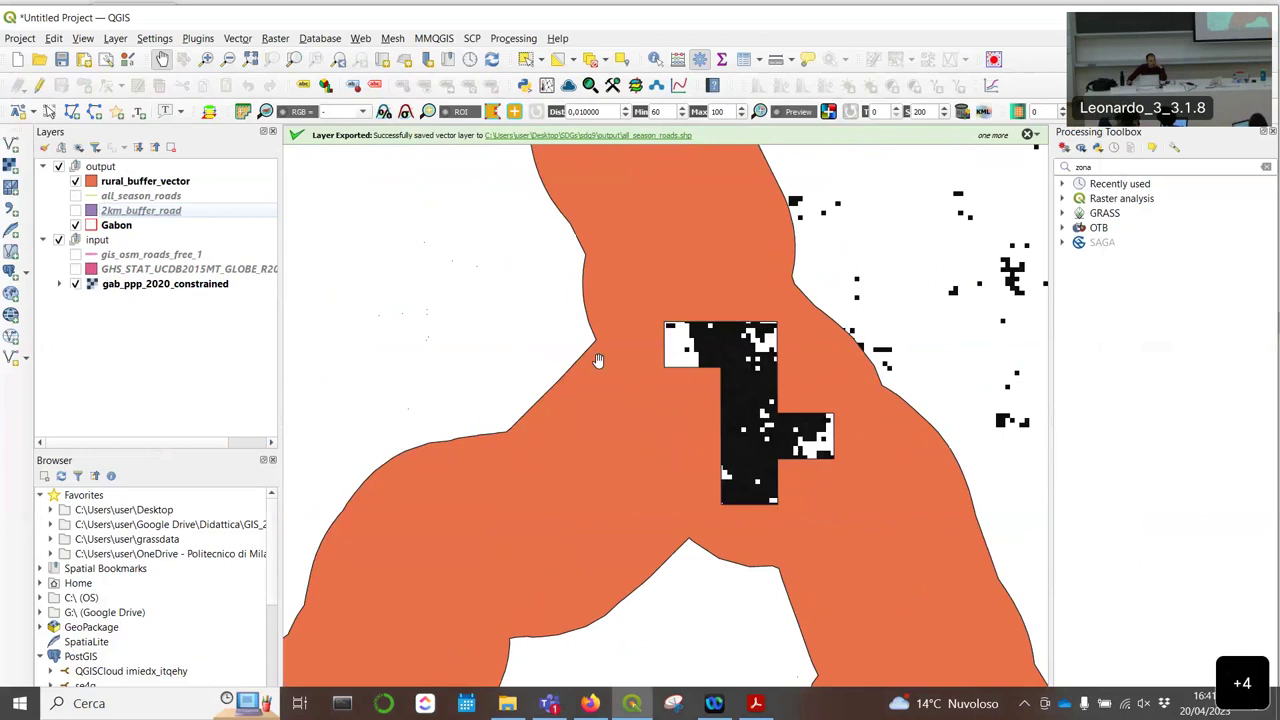
# Step: Examine the urban cut-outs in rural_buffer_vector across Gabon against the population grid, including the northern road junction and the coastal urban area
pyautogui.scroll(-2, 690, 372)
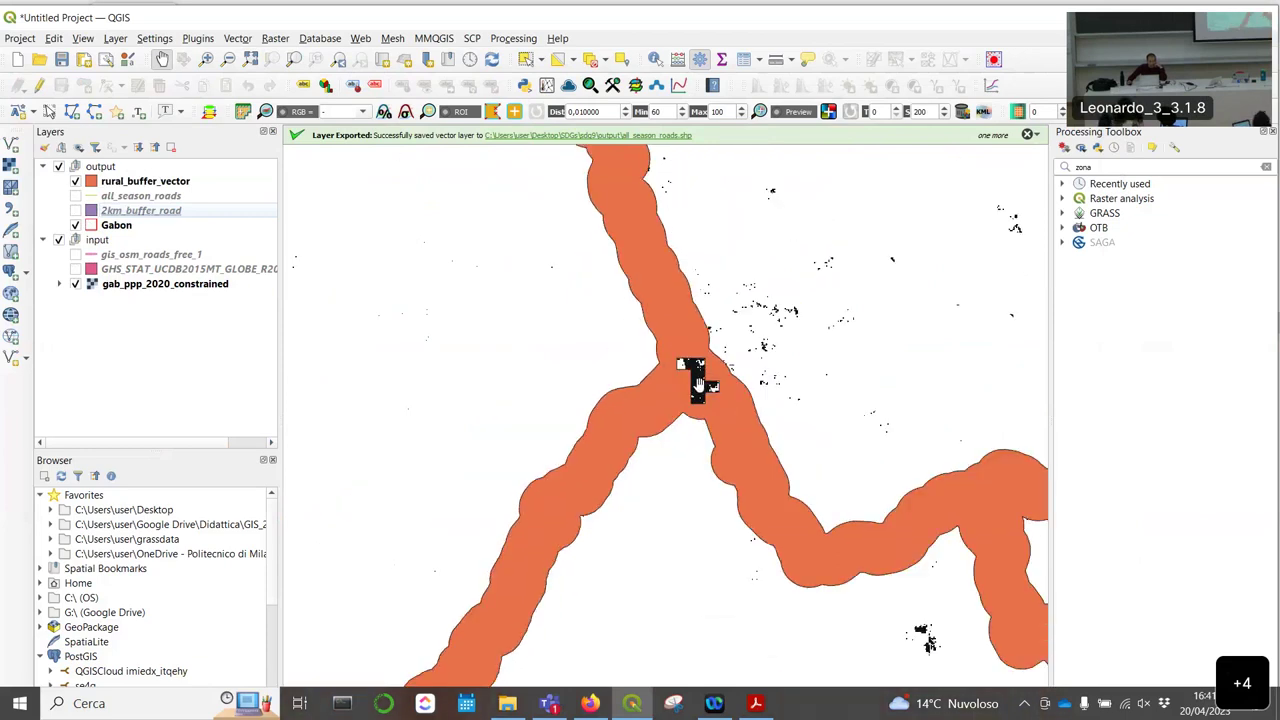
pyautogui.scroll(-2, 665, 348)
pyautogui.scroll(-4, 657, 340)
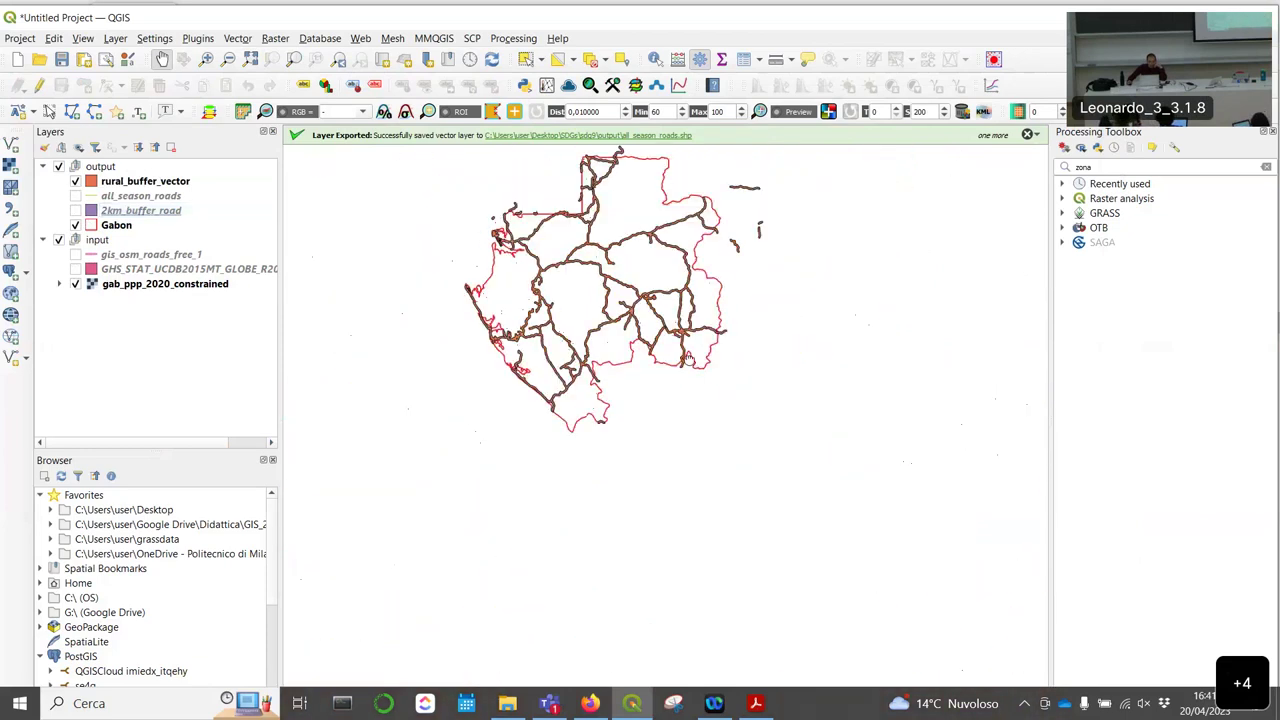
pyautogui.scroll(6, 800, 276)
pyautogui.scroll(-2, 800, 276)
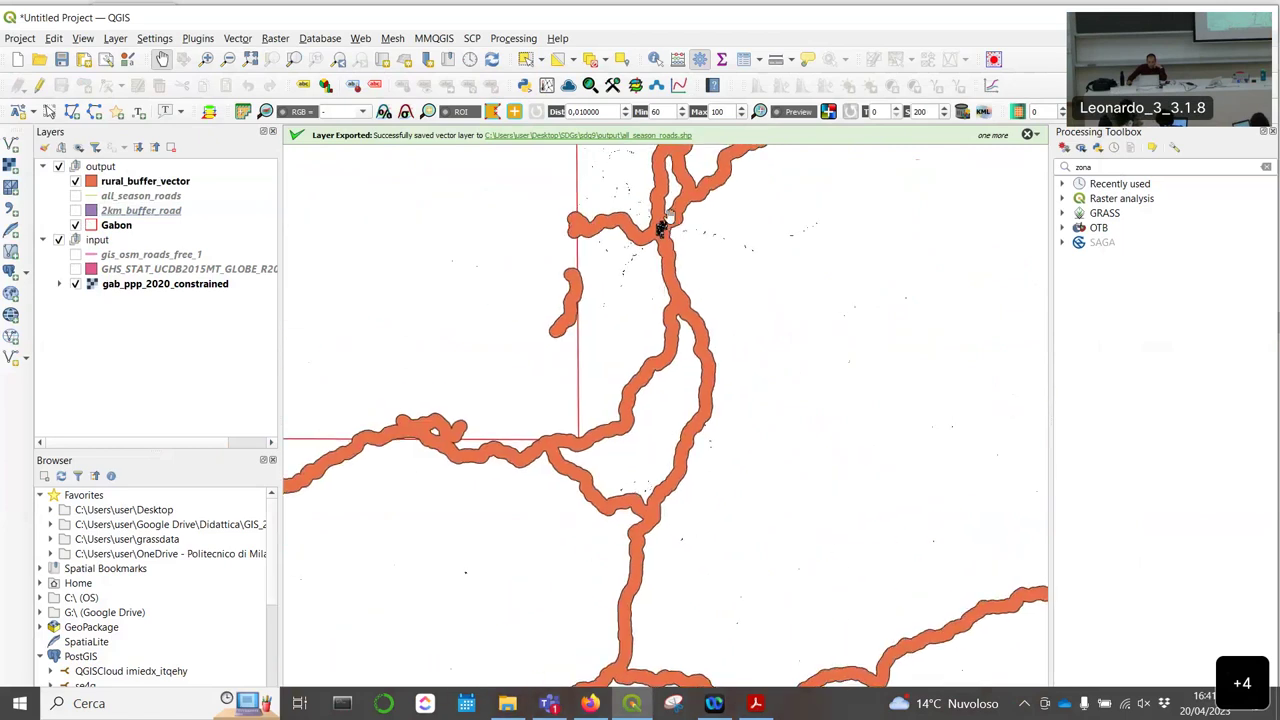
pyautogui.scroll(6, 663, 223)
pyautogui.scroll(-3, 655, 215)
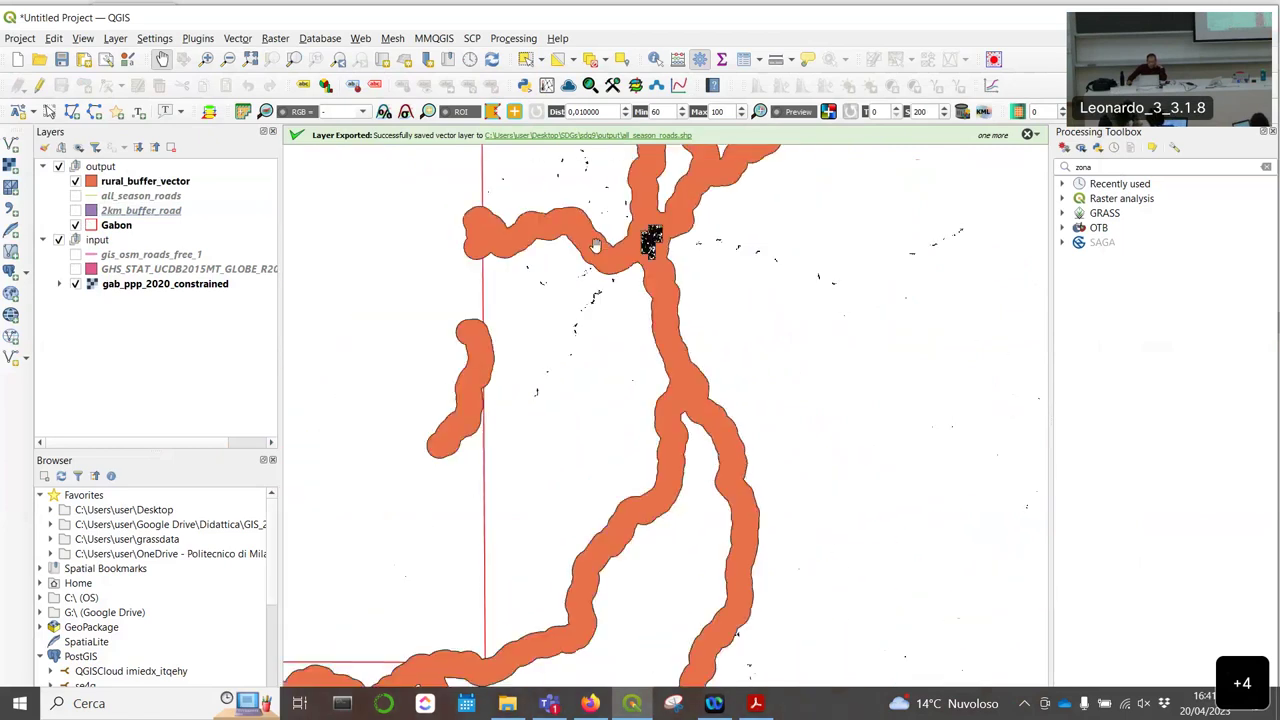
pyautogui.scroll(5, 500, 335)
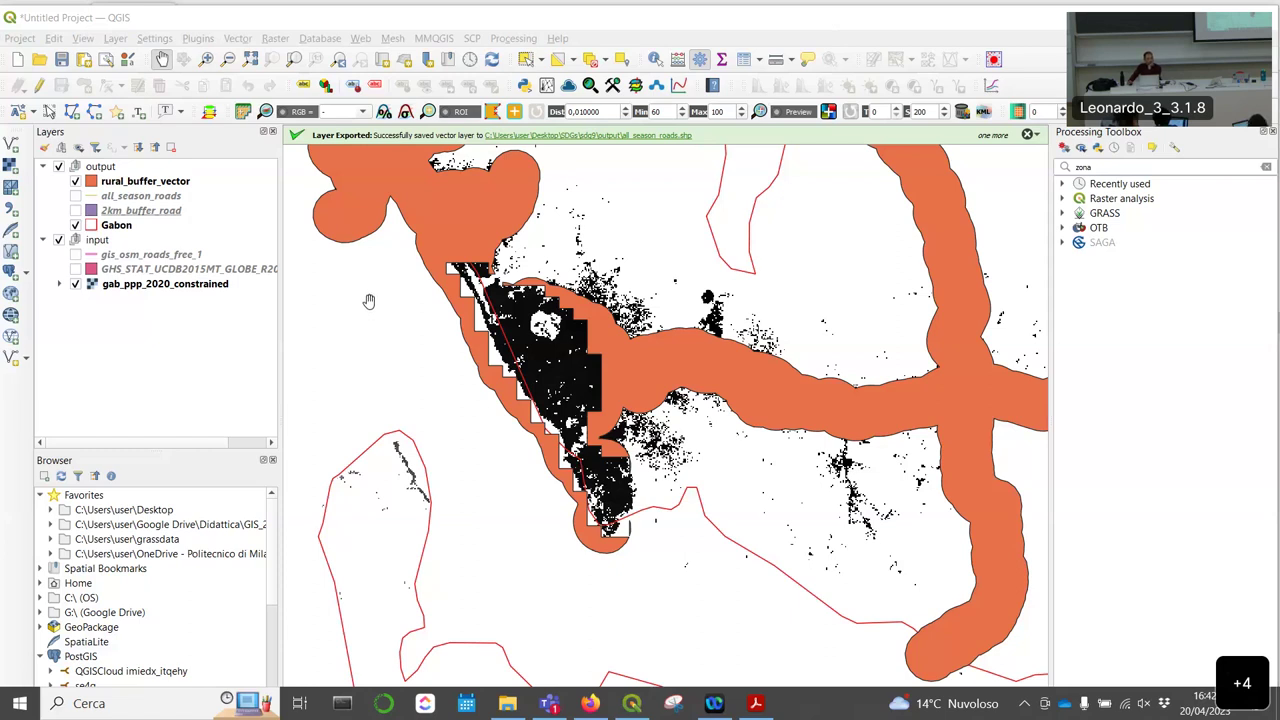
pyautogui.moveTo(400, 295); pyautogui.dragTo(465, 306)
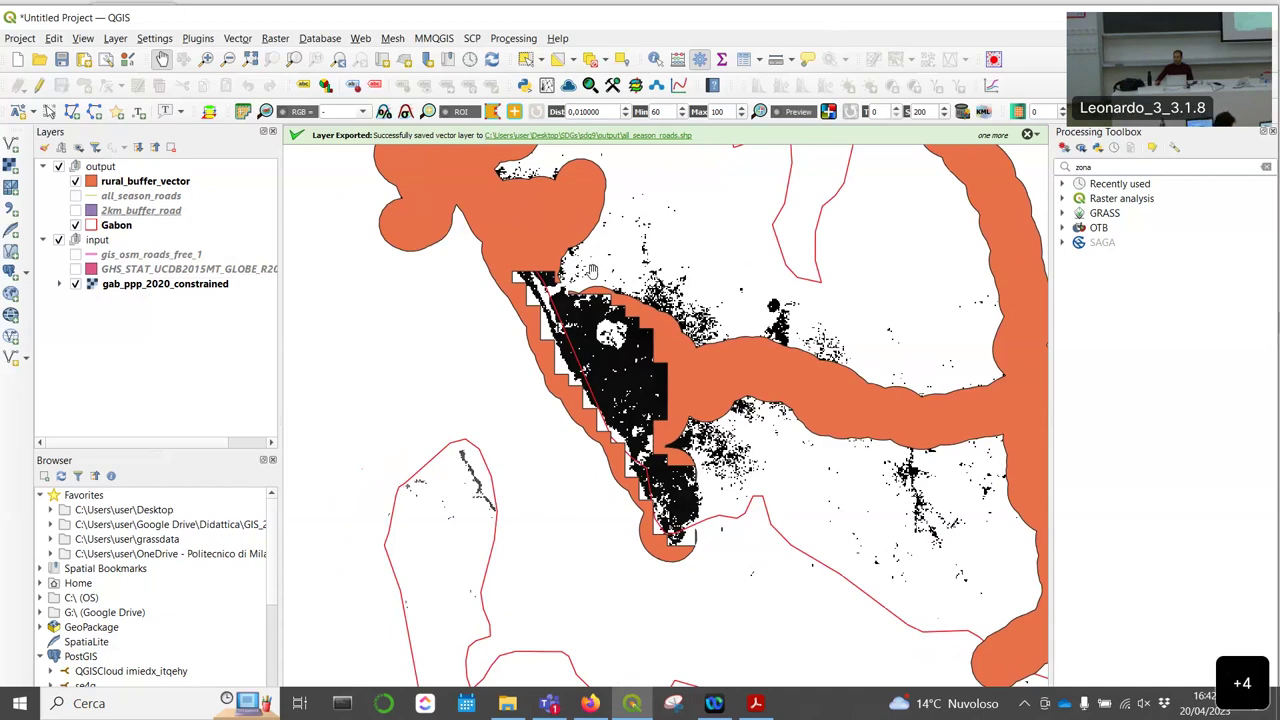
# Step: Read in the Firefox guide how to set up Zonal Statistics for the rural population within the 2 km buffer, and return to the QGIS dialog
pyautogui.click(590, 703)
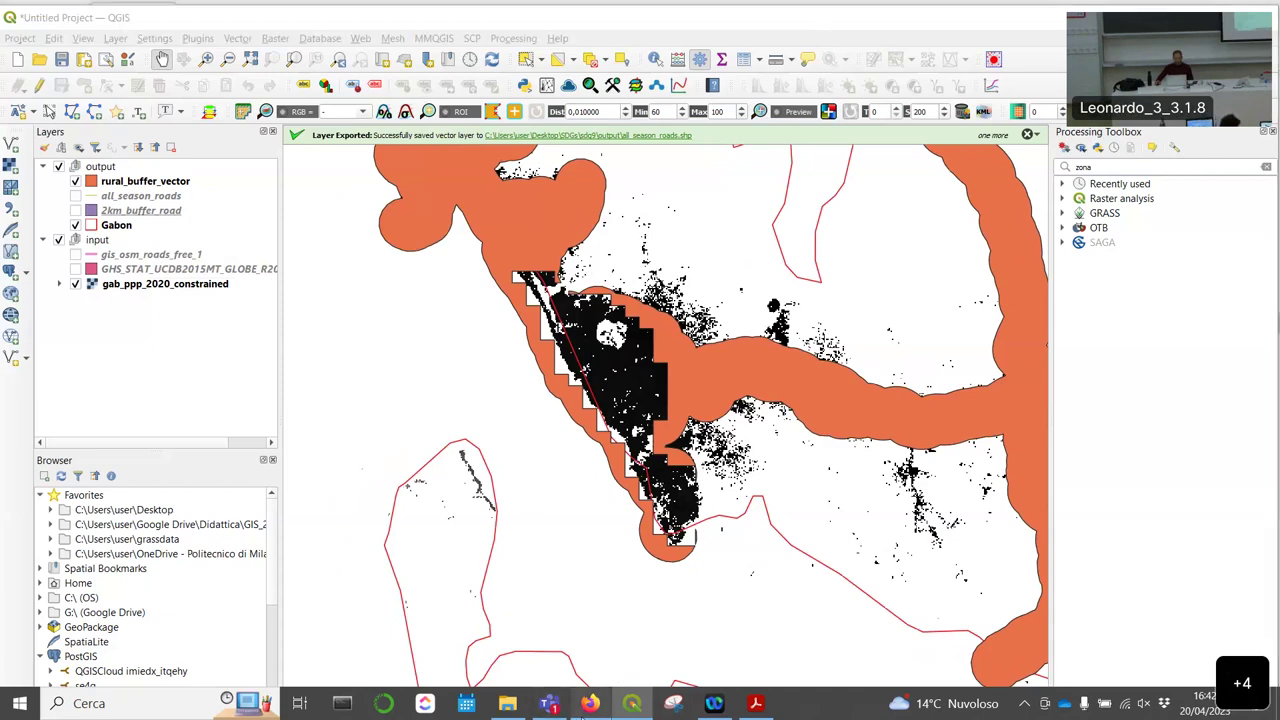
pyautogui.scroll(-3, 522, 320)
pyautogui.scroll(-5, 536, 305)
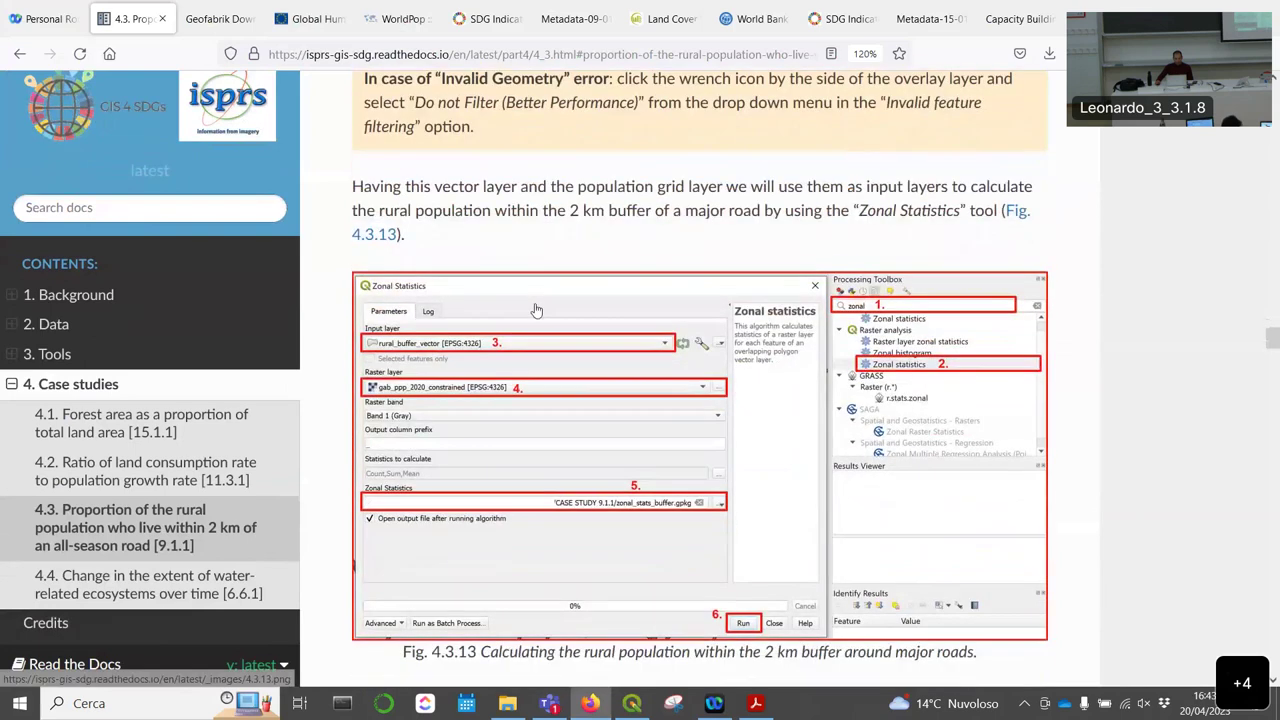
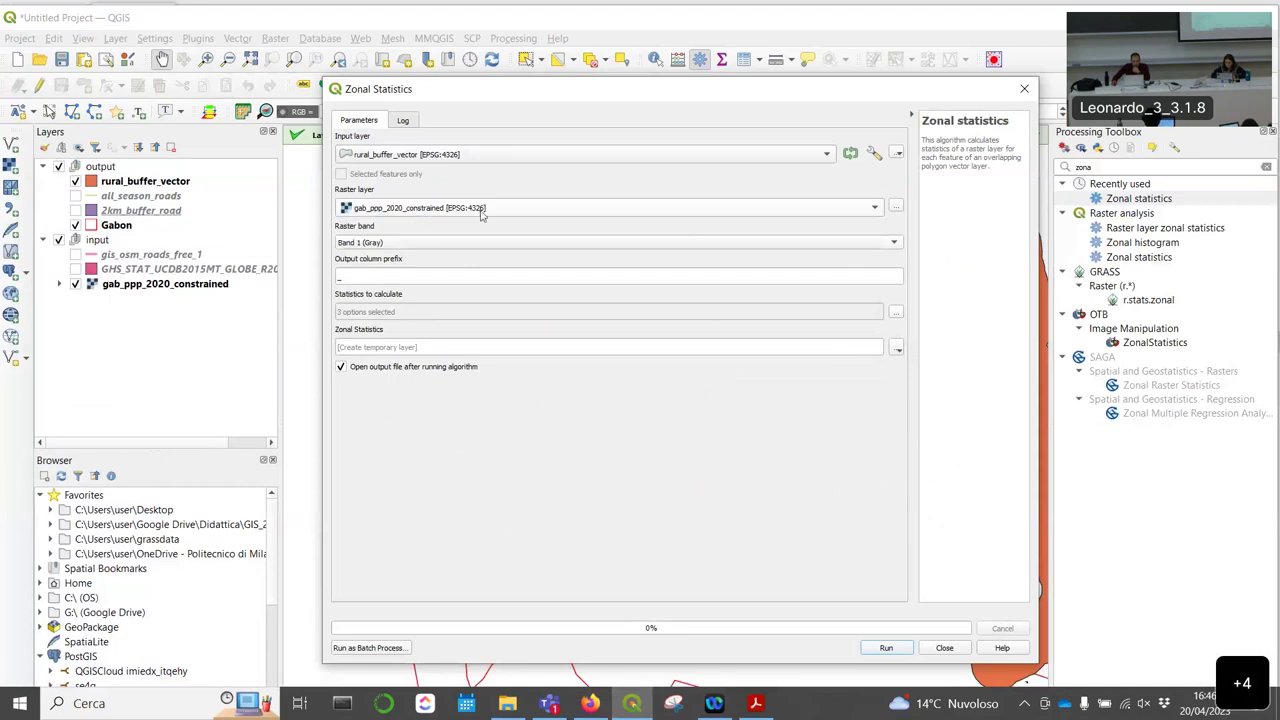
pyautogui.click(590, 703)
pyautogui.scroll(-2, 650, 370)
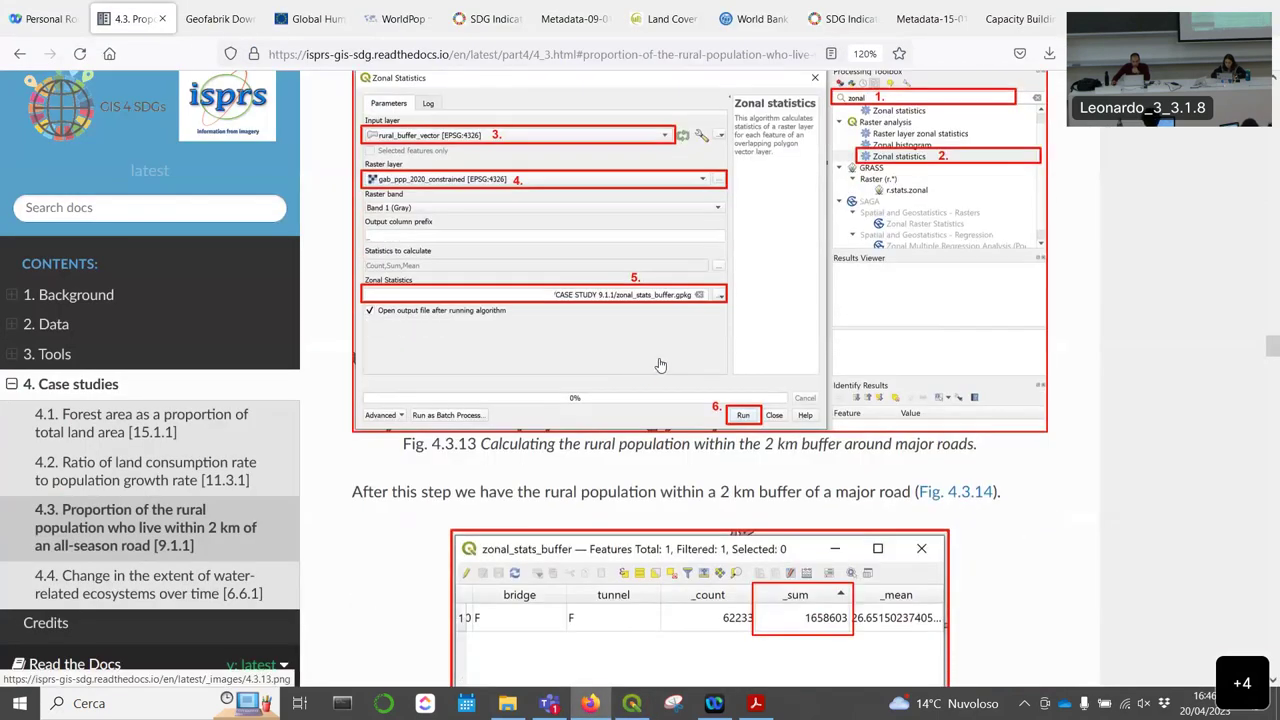
pyautogui.scroll(2, 663, 362)
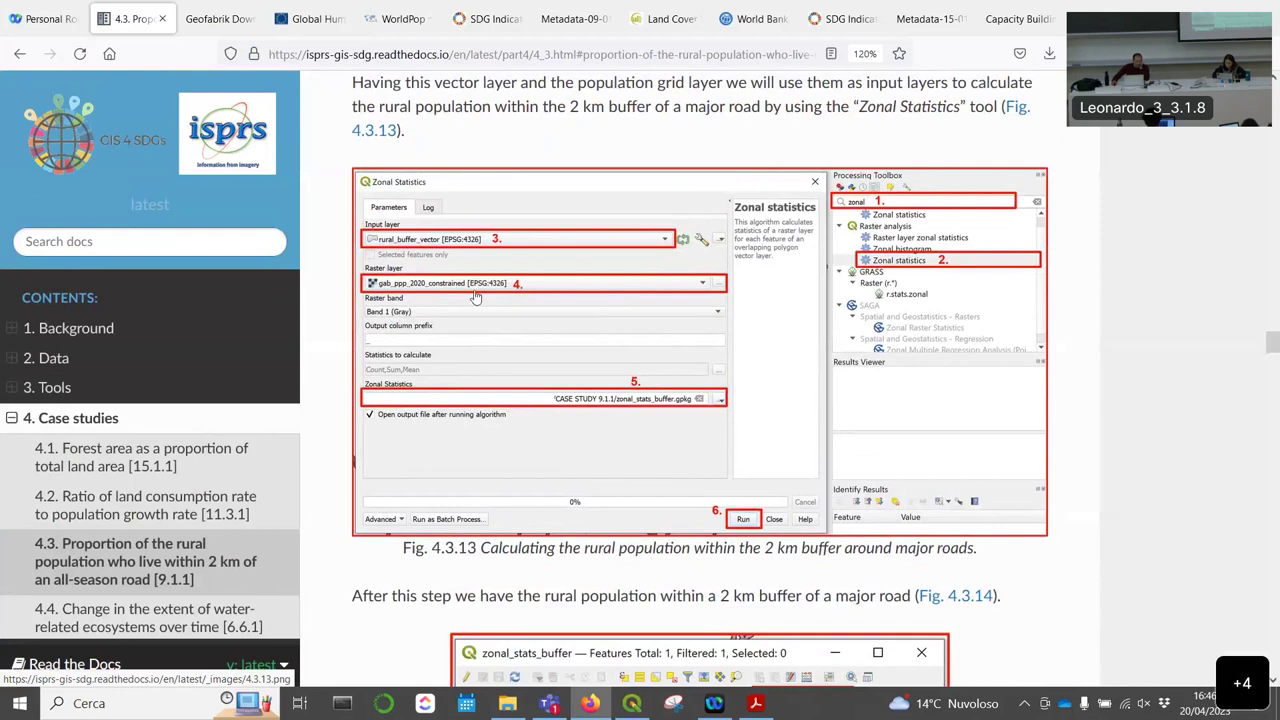
pyautogui.scroll(-2, 510, 280)
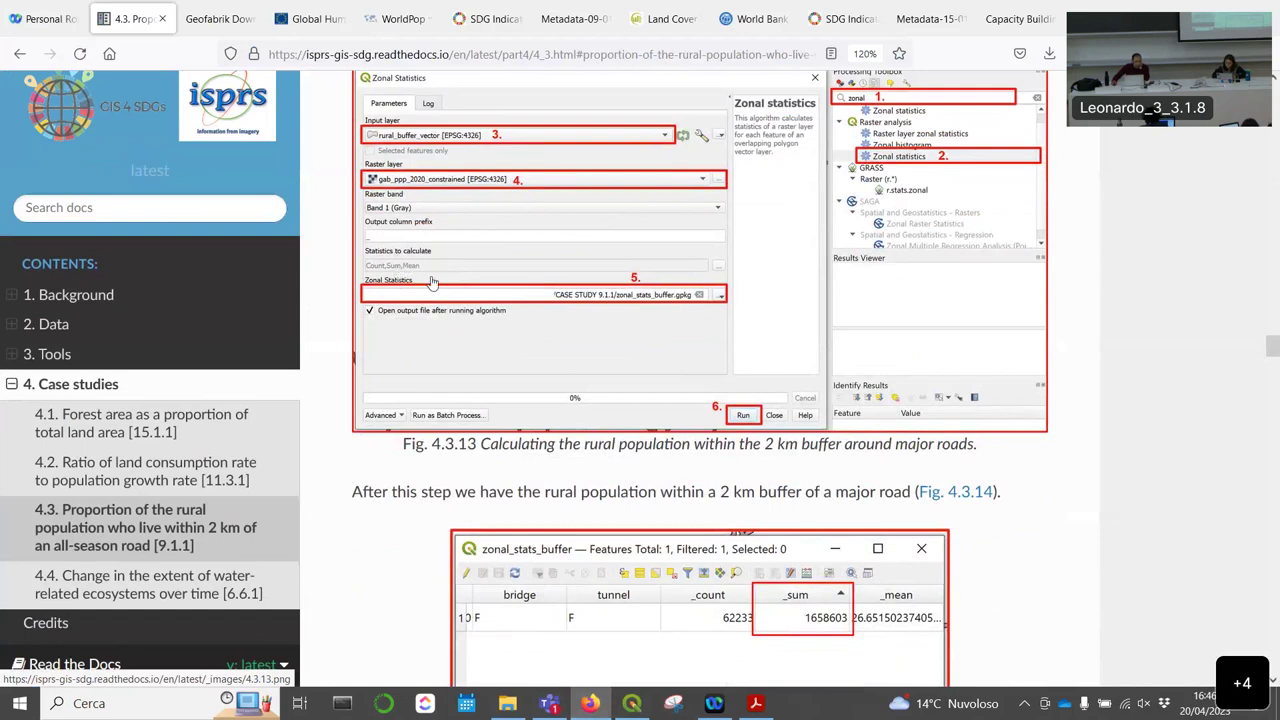
pyautogui.click(632, 703)
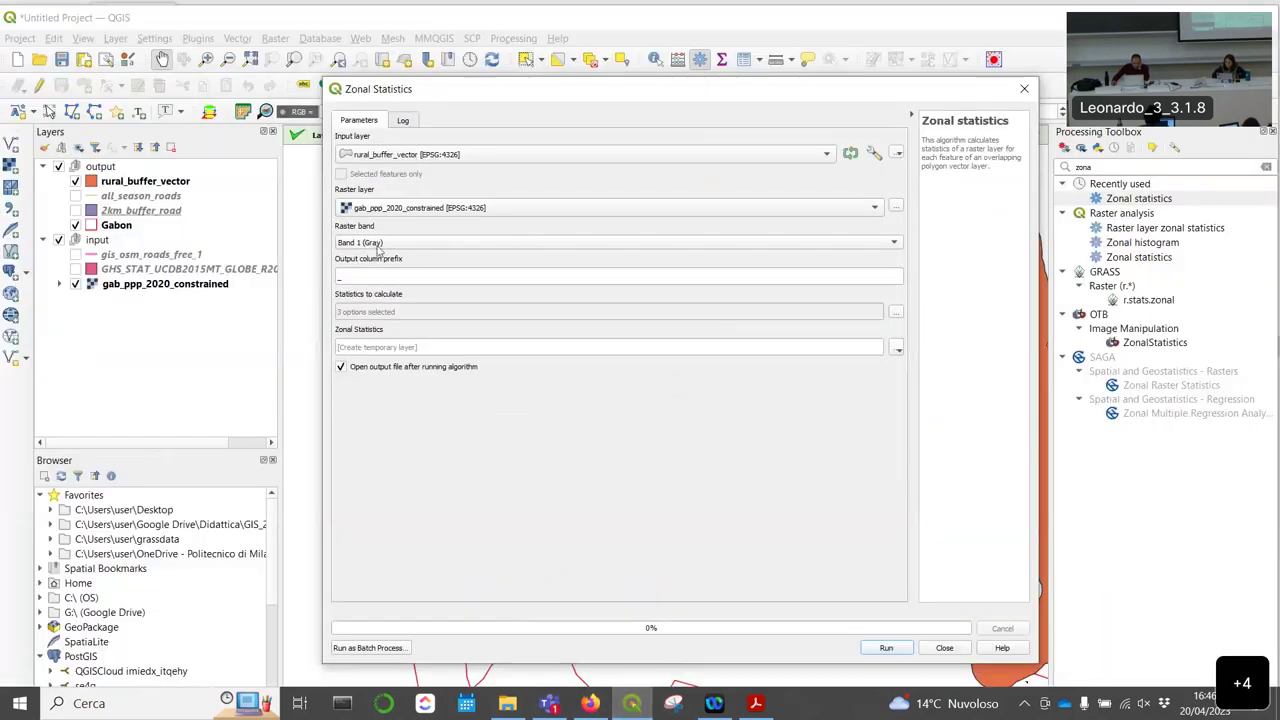
# Step: Limit the Zonal Statistics calculation to Sum by deselecting Count and Mean, and return to the tool's parameters
pyautogui.click(894, 312)
pyautogui.click(347, 165)
pyautogui.click(347, 191)
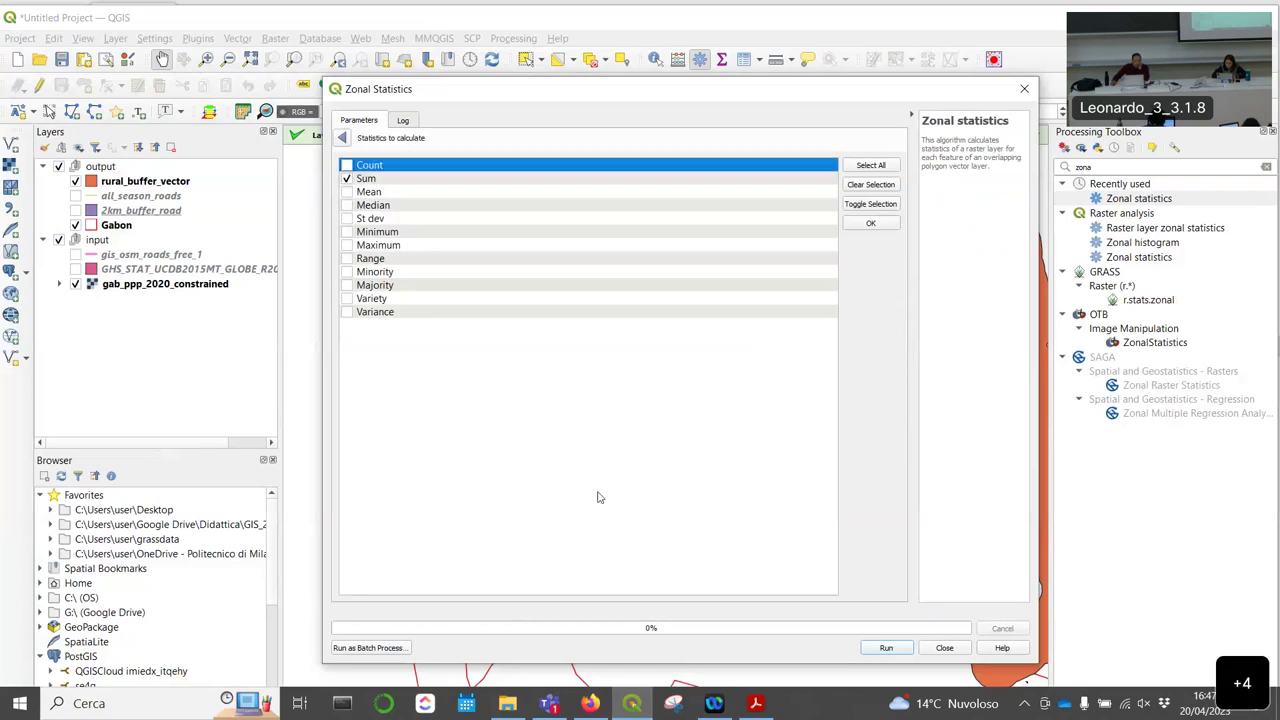
pyautogui.click(597, 524)
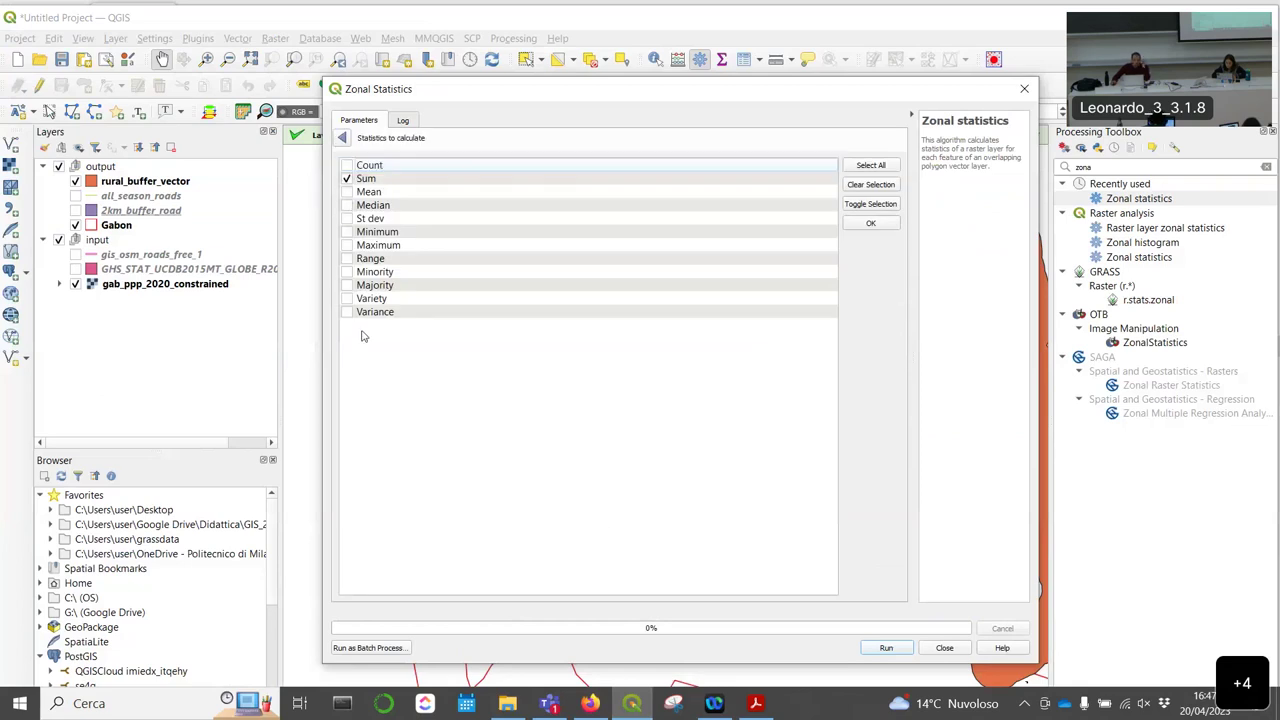
pyautogui.click(343, 138)
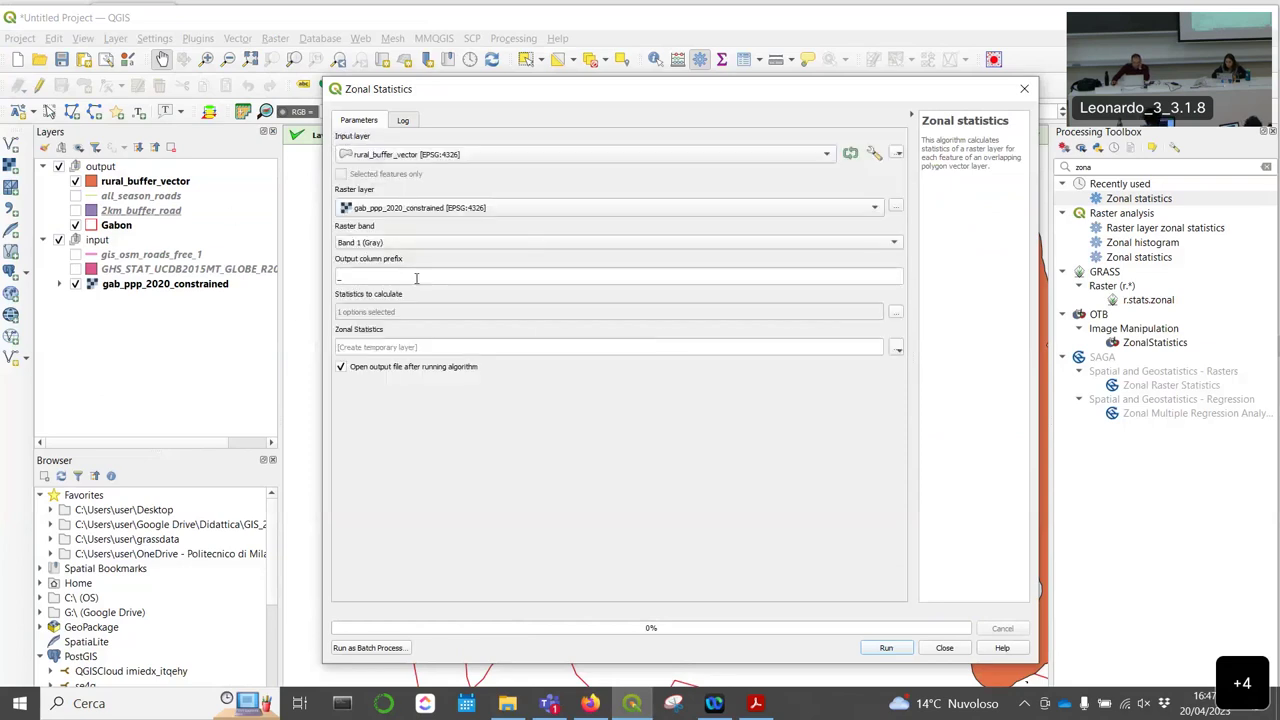
# Step: Run Zonal Statistics with the result saved as zonal_stats_buffer.gpkg in the sdg9 output folder, and close the tool
pyautogui.click(895, 347)
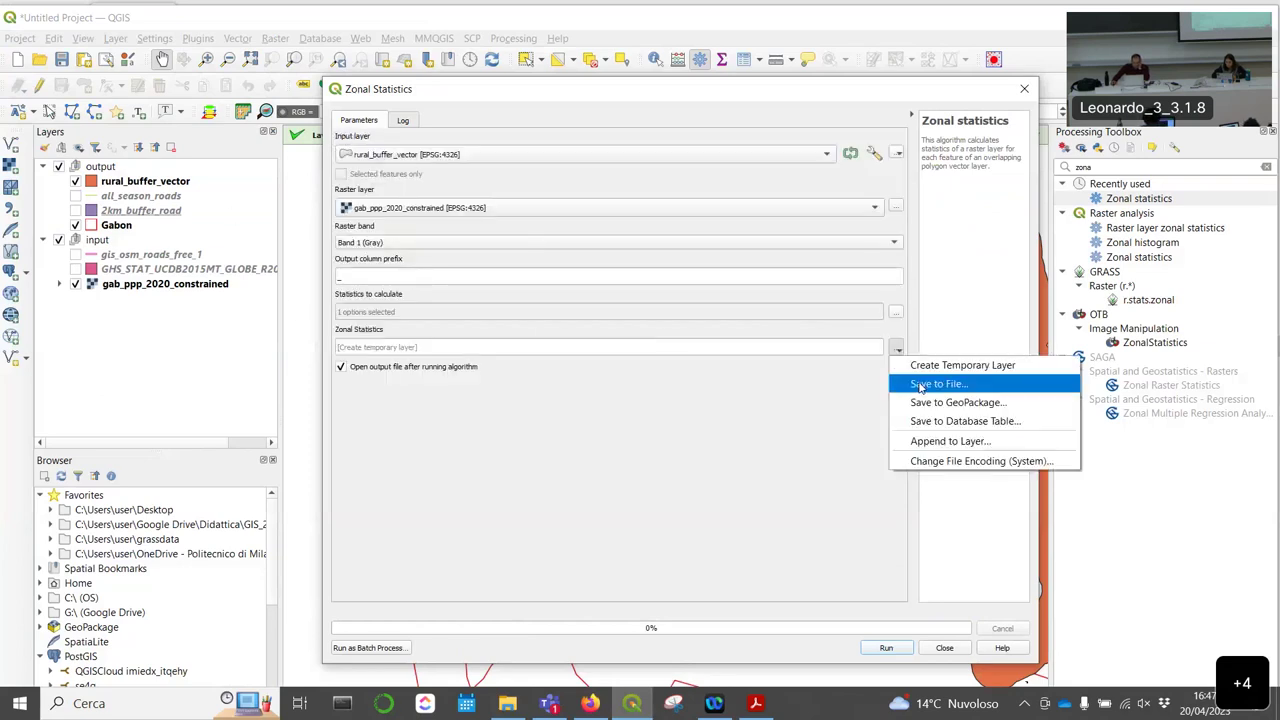
pyautogui.click(917, 385)
pyautogui.click(588, 700)
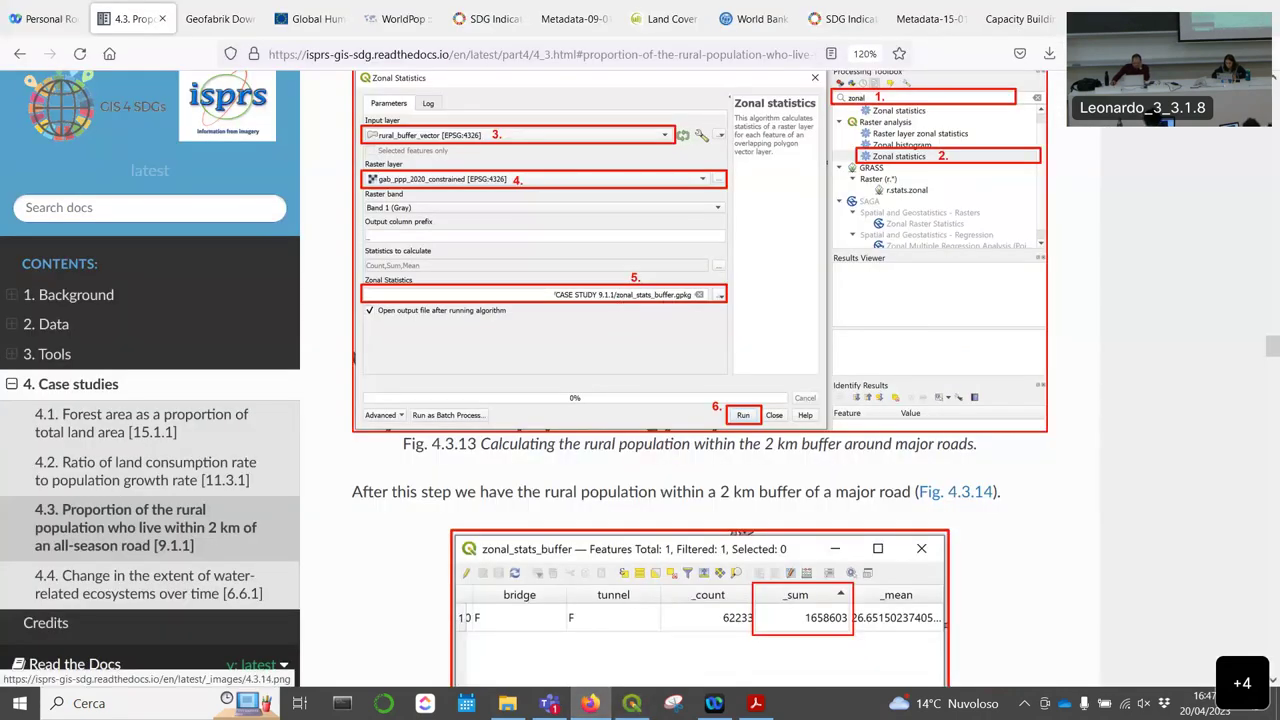
pyautogui.click(632, 703)
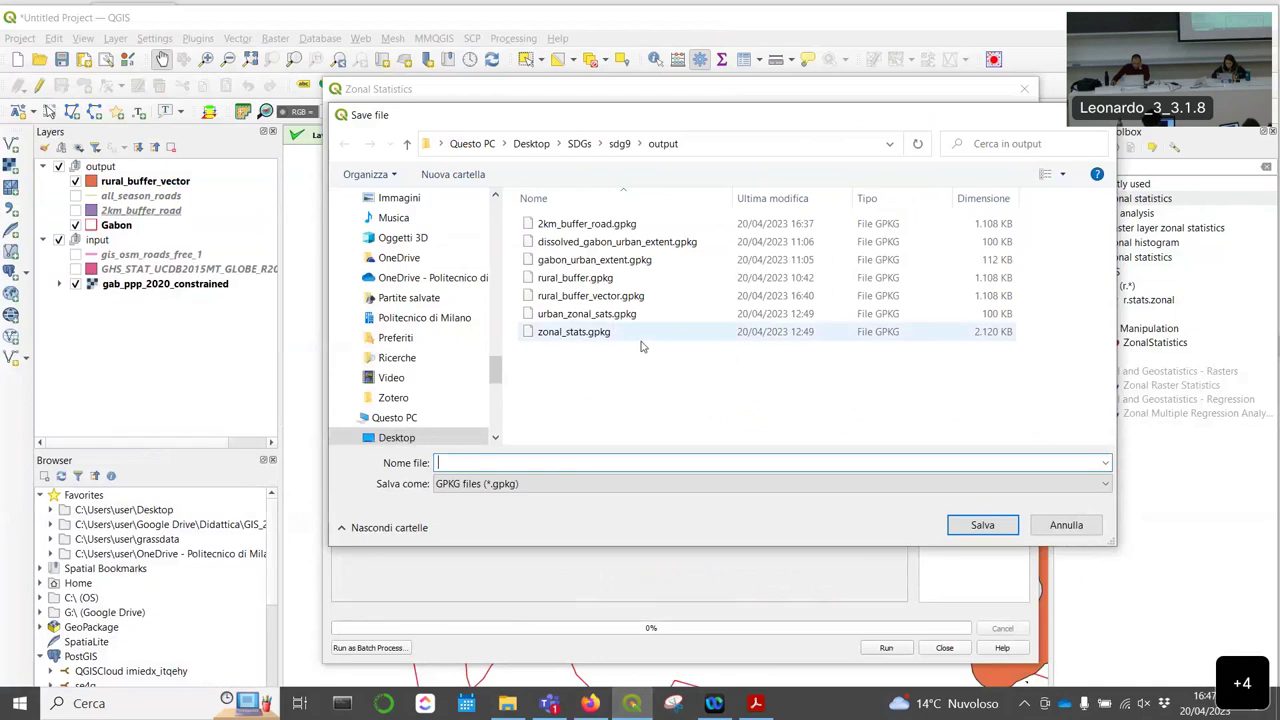
pyautogui.click(571, 332)
pyautogui.click(489, 462)
pyautogui.click(489, 462)
pyautogui.write('_buffer.gpkg')
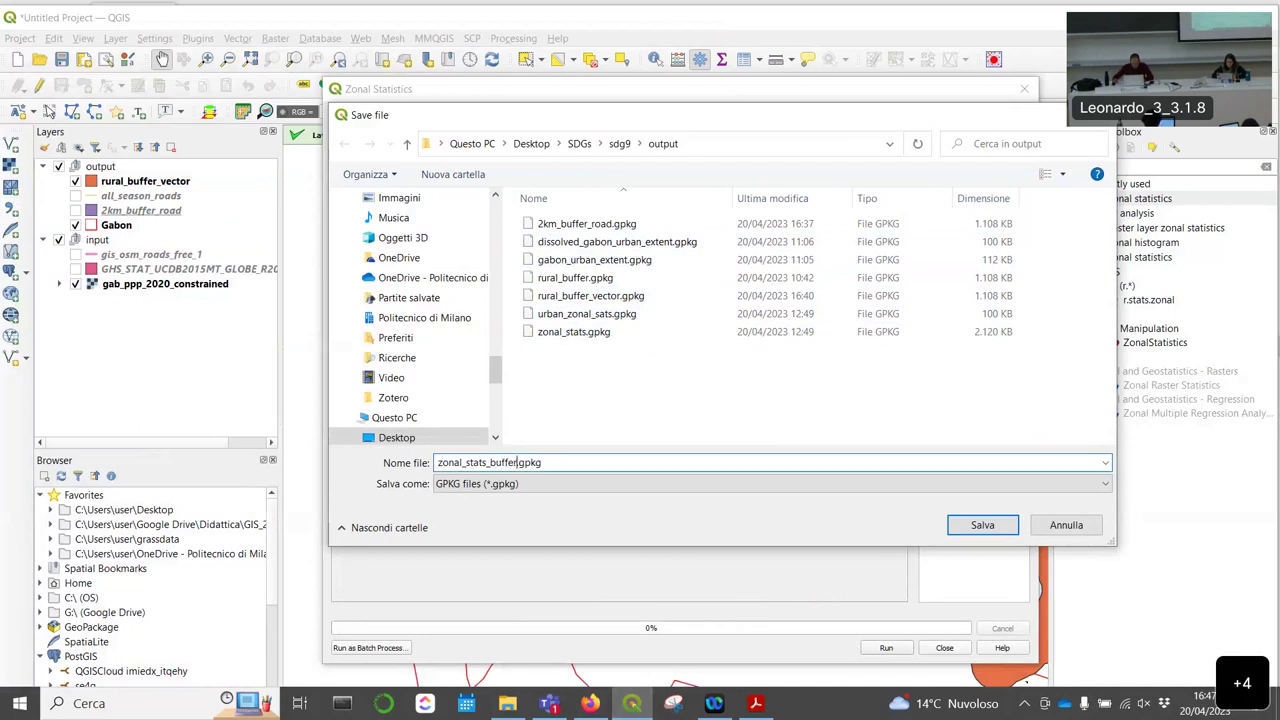
pyautogui.click(982, 525)
pyautogui.click(898, 651)
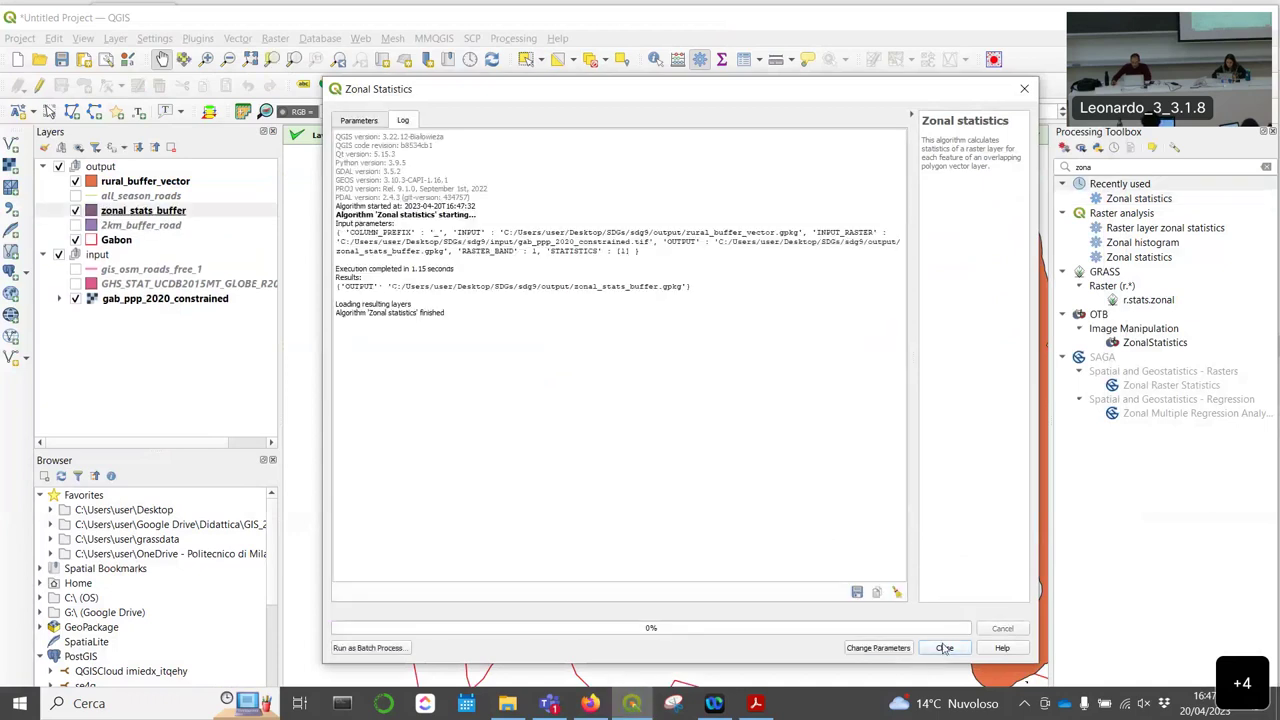
pyautogui.click(944, 648)
# Step: Move the zonal_stats_buffer layer above rural_buffer_vector in the output group, and hide rural_buffer_vector
pyautogui.moveTo(140, 211); pyautogui.dragTo(144, 181)
pyautogui.click(150, 198)
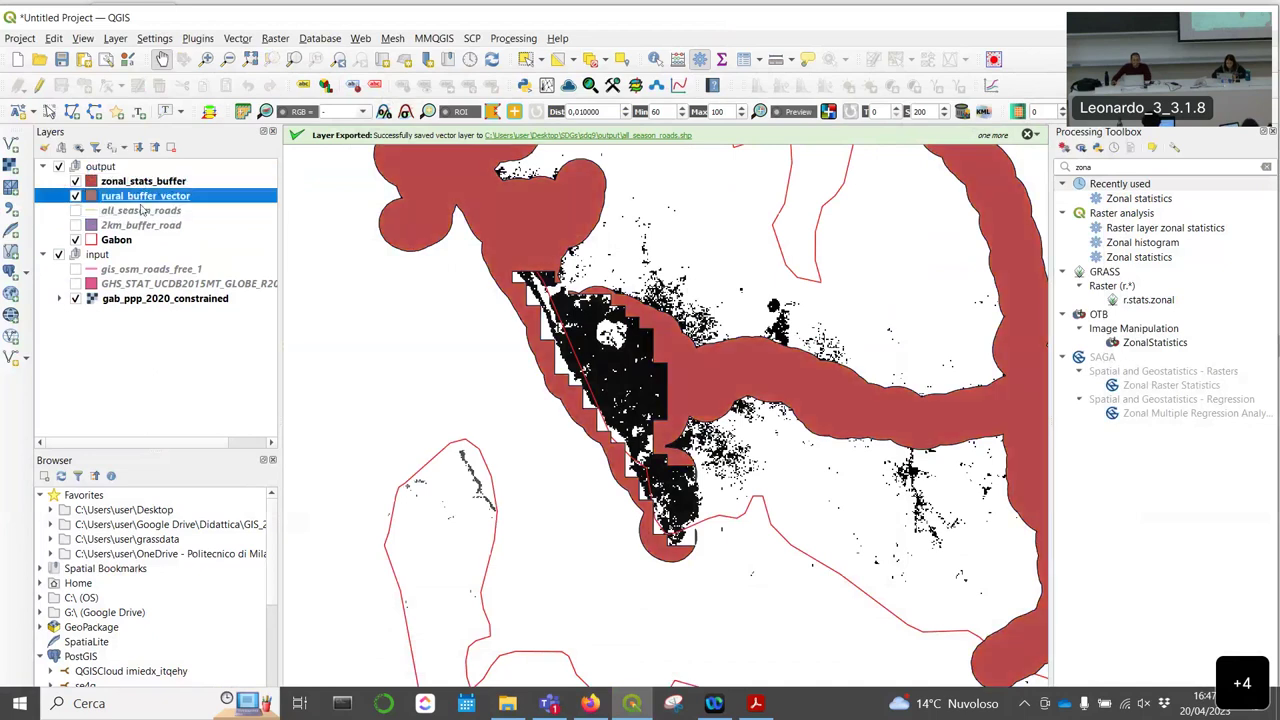
pyautogui.rightClick(131, 204)
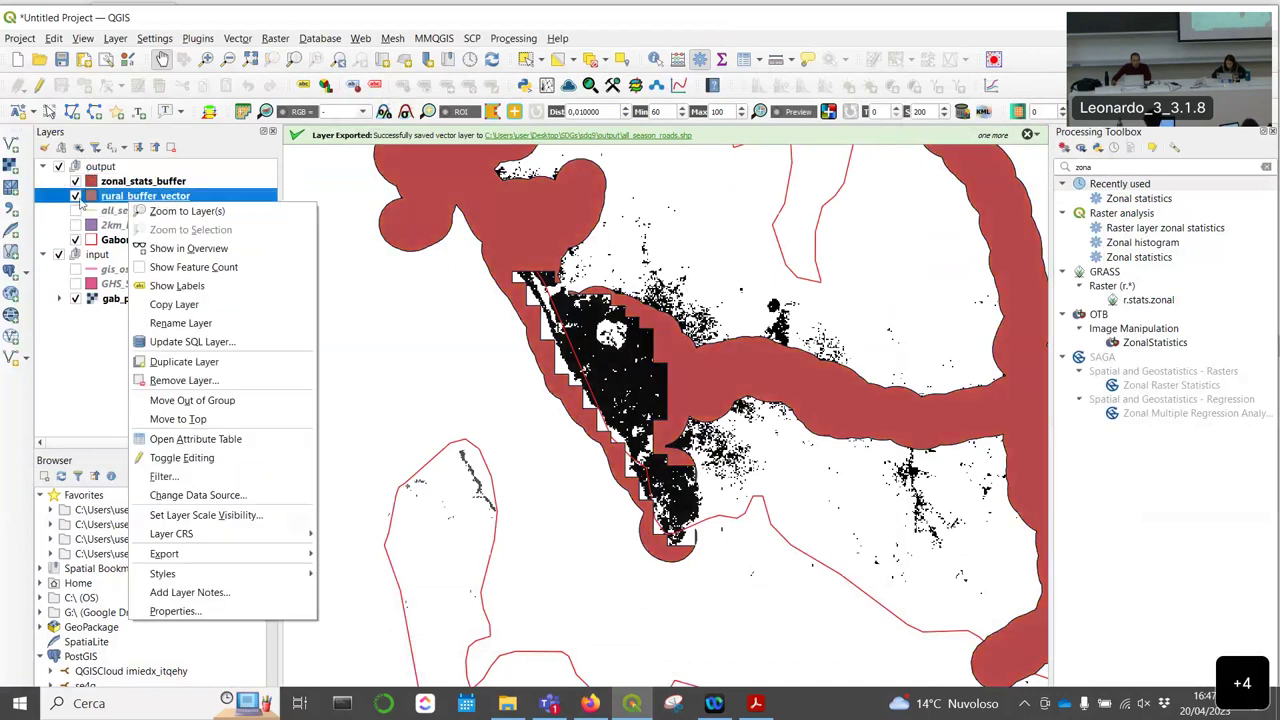
pyautogui.click(76, 196)
# Step: Open the attribute table of zonal_stats_buffer and examine its fields, including the _sum column
pyautogui.rightClick(134, 186)
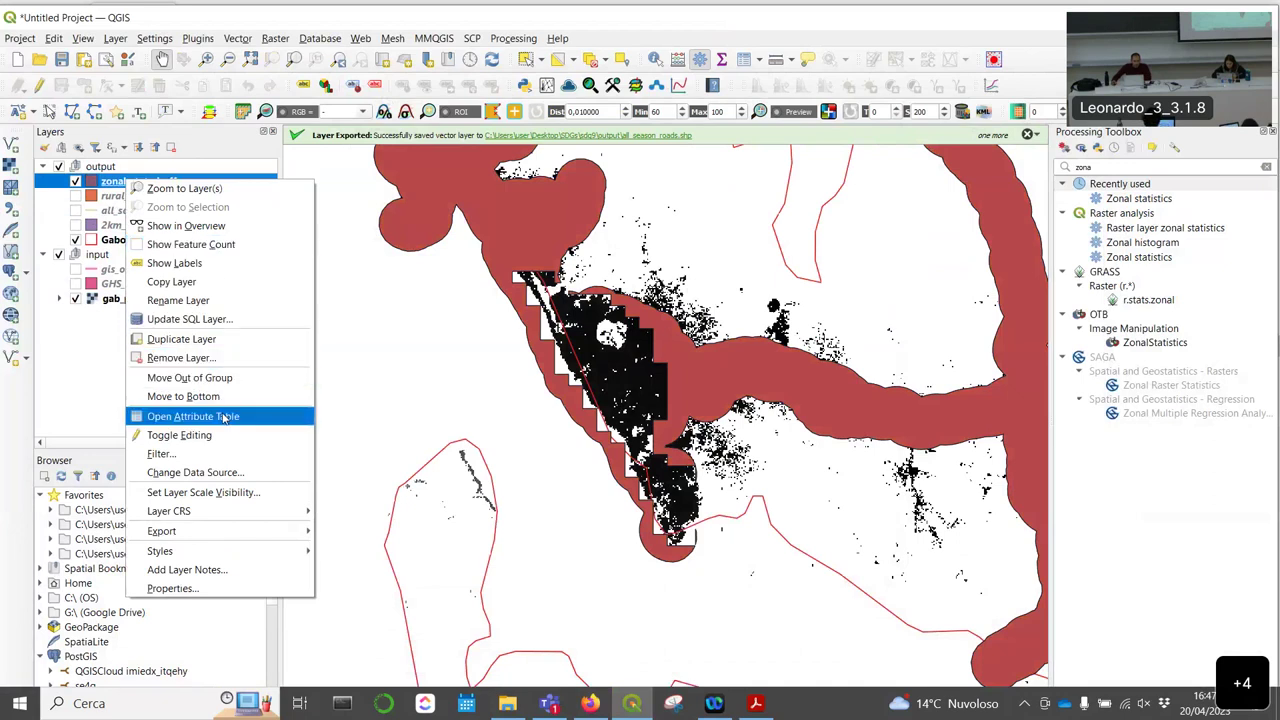
pyautogui.click(175, 416)
pyautogui.moveTo(194, 600); pyautogui.dragTo(628, 600)
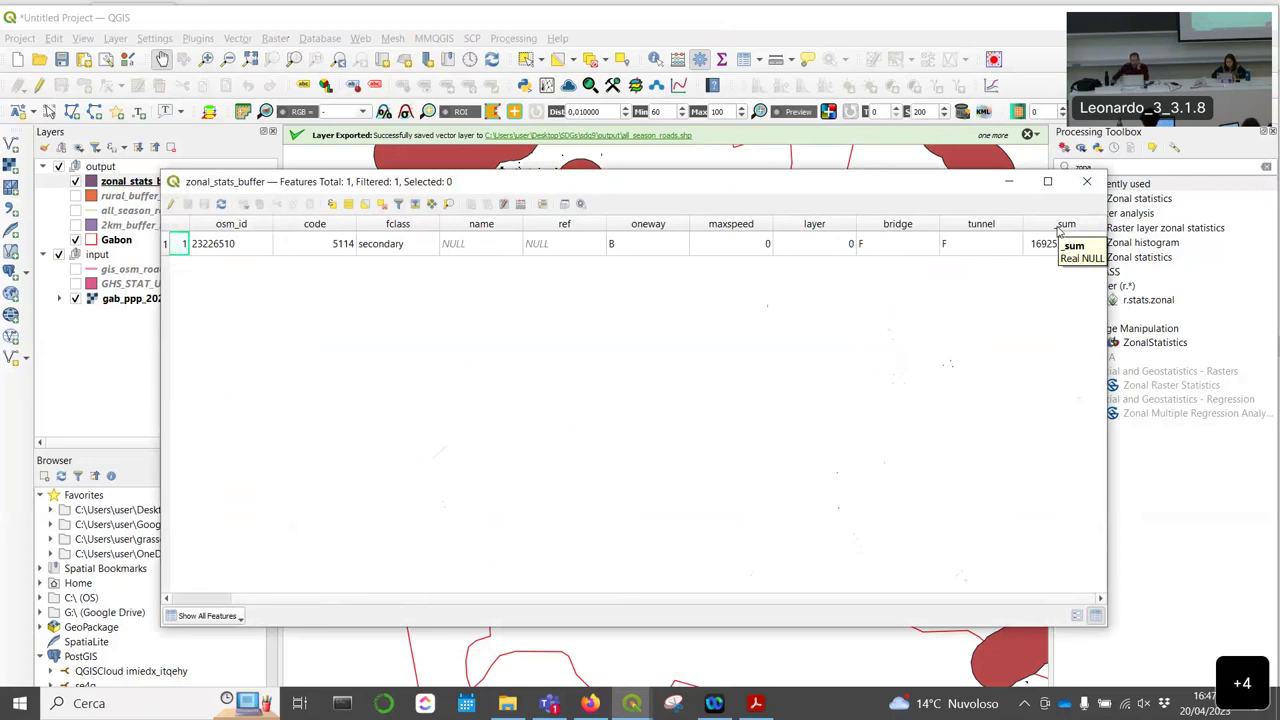
pyautogui.moveTo(275, 600); pyautogui.dragTo(217, 600)
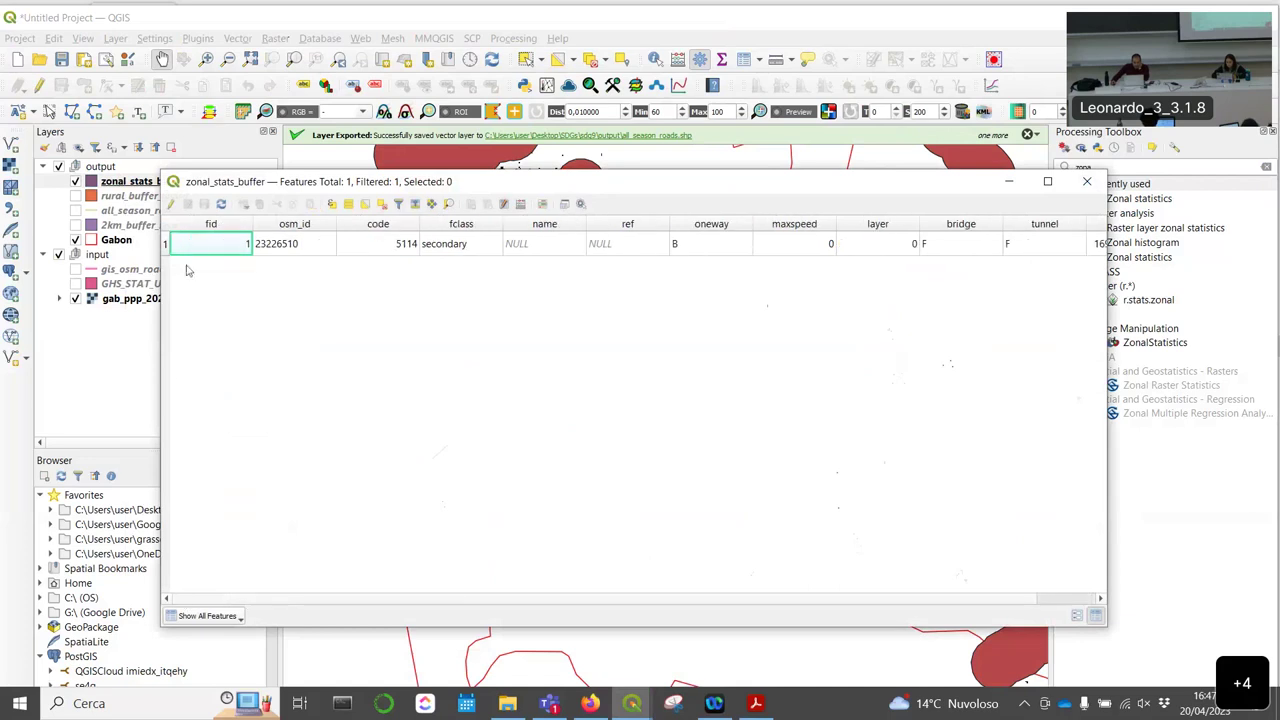
# Step: Delete all fields of zonal_stats_buffer except fid and _sum, save the layer edits, and close the attribute table
pyautogui.click(171, 204)
pyautogui.click(487, 204)
pyautogui.moveTo(417, 328); pyautogui.dragTo(417, 528)
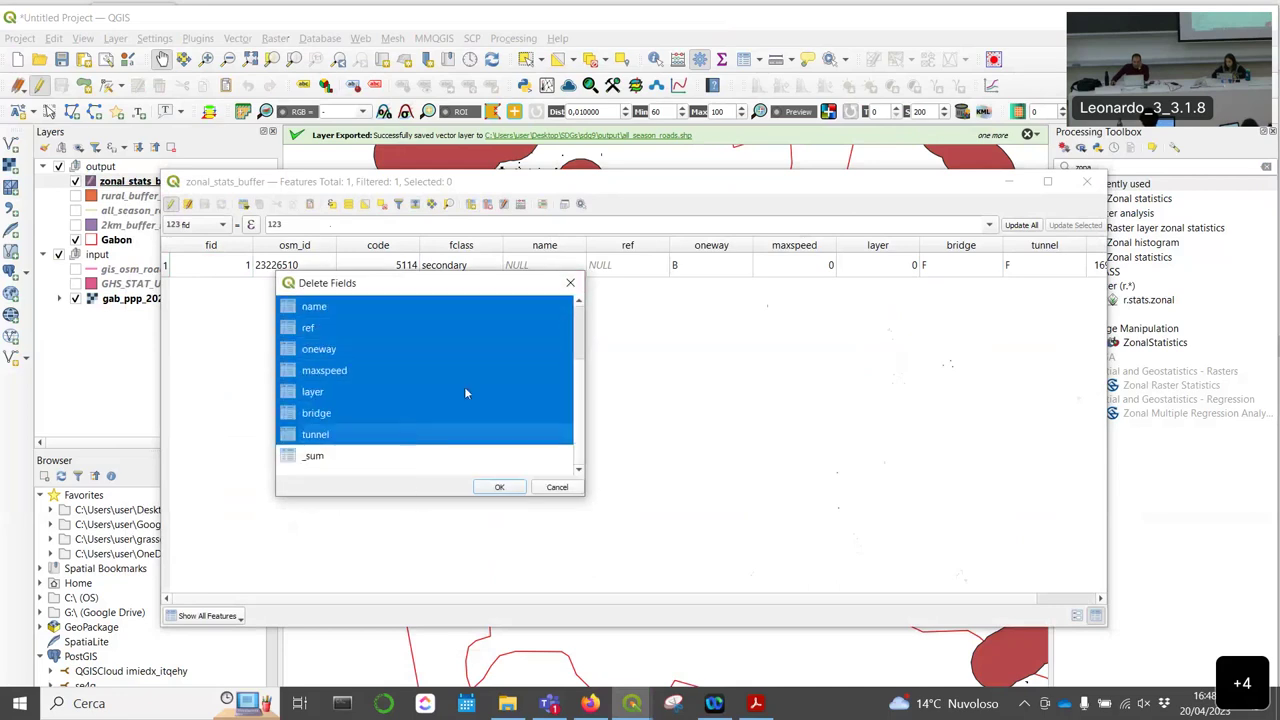
pyautogui.scroll(2, 420, 365)
pyautogui.scroll(-2, 447, 370)
pyautogui.click(486, 487)
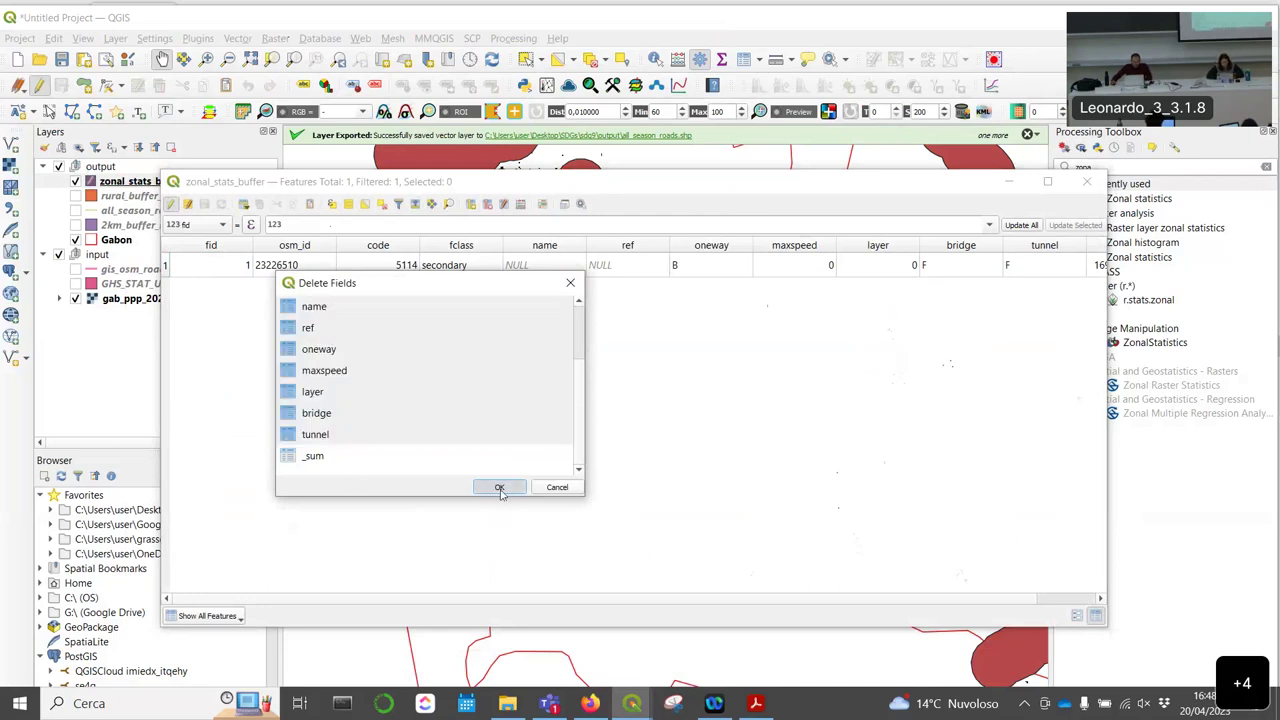
pyautogui.click(172, 205)
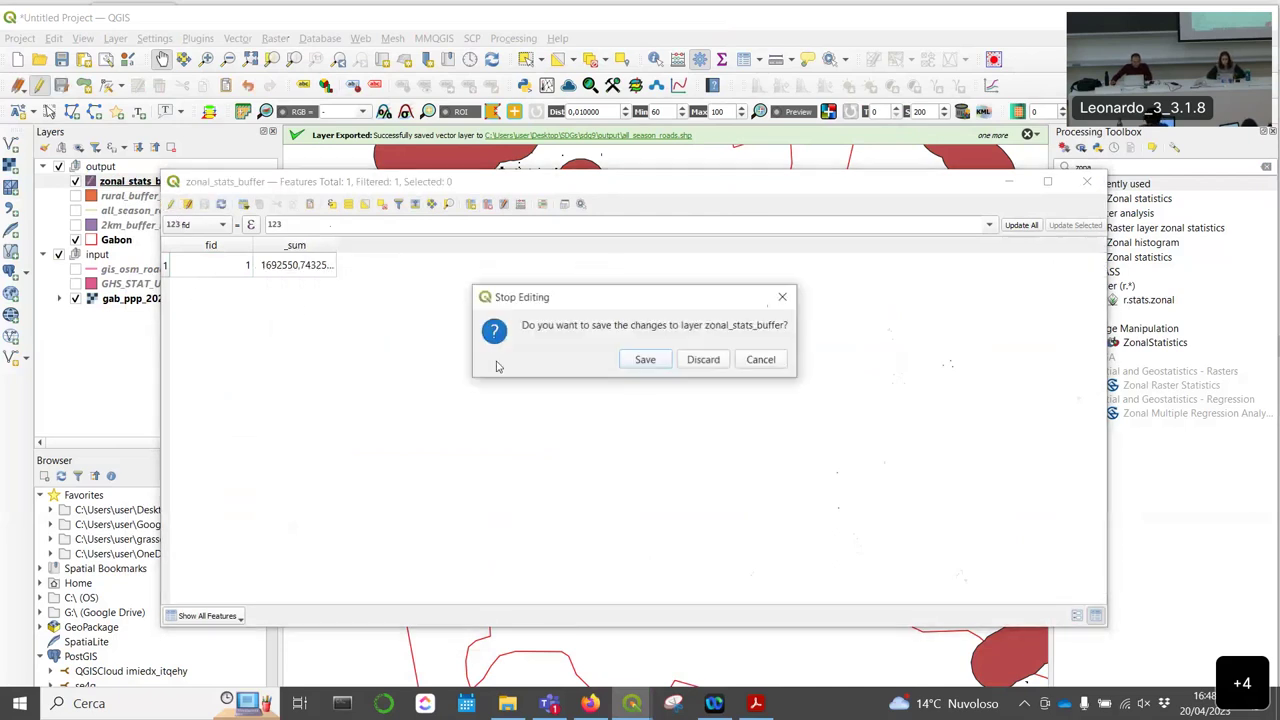
pyautogui.click(645, 359)
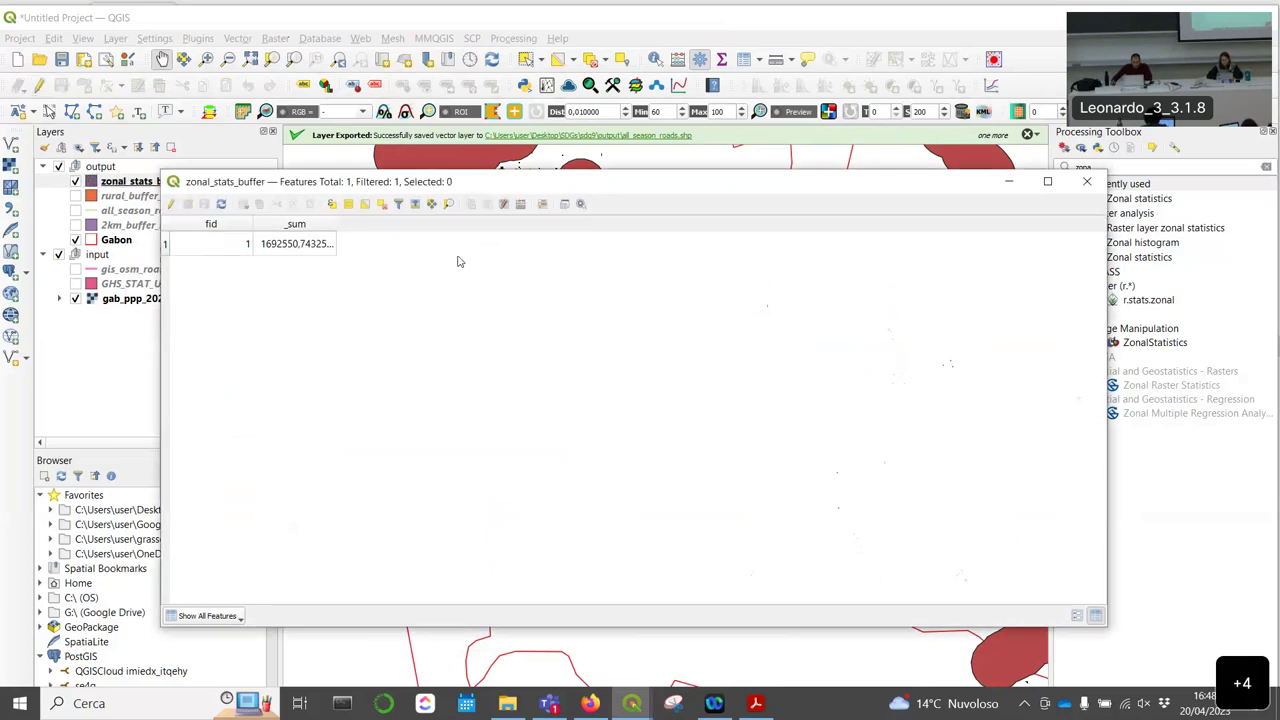
pyautogui.click(1076, 186)
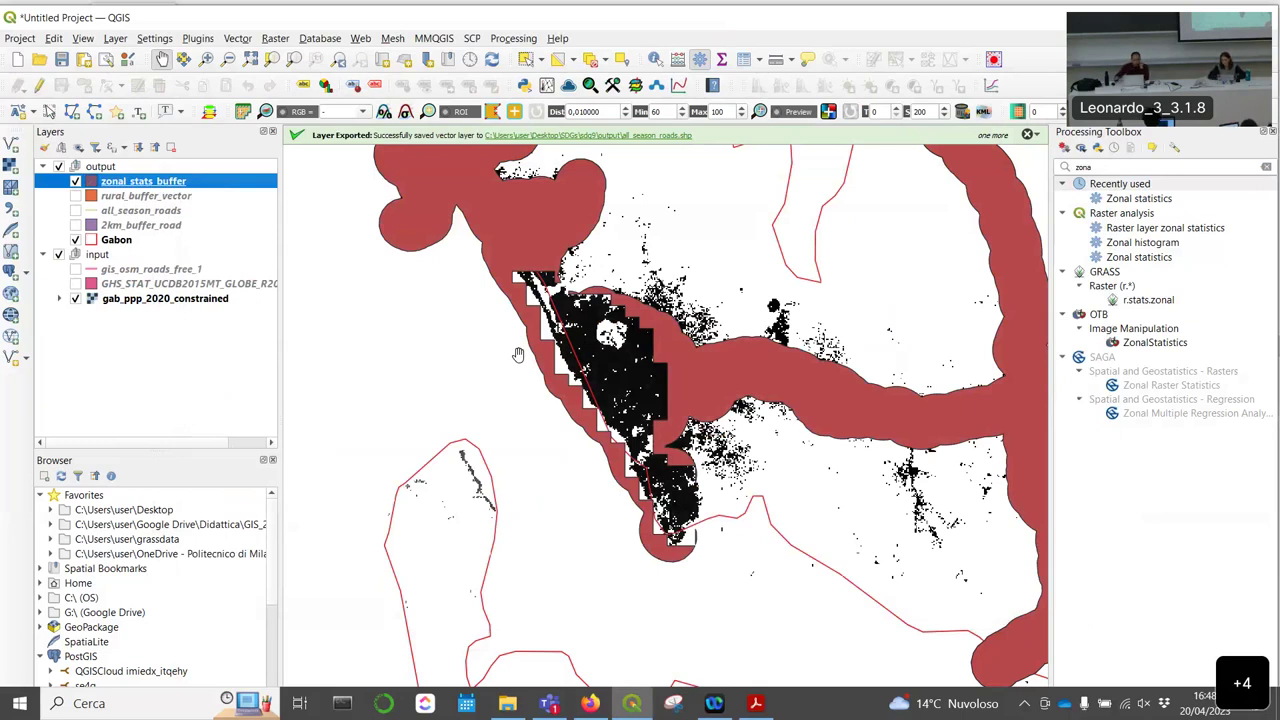
# Step: Show more of Gabon's road buffer on the map, and close the capacity building presentation in Adobe Acrobat Reader
pyautogui.scroll(-2, 686, 310)
pyautogui.scroll(-3, 686, 310)
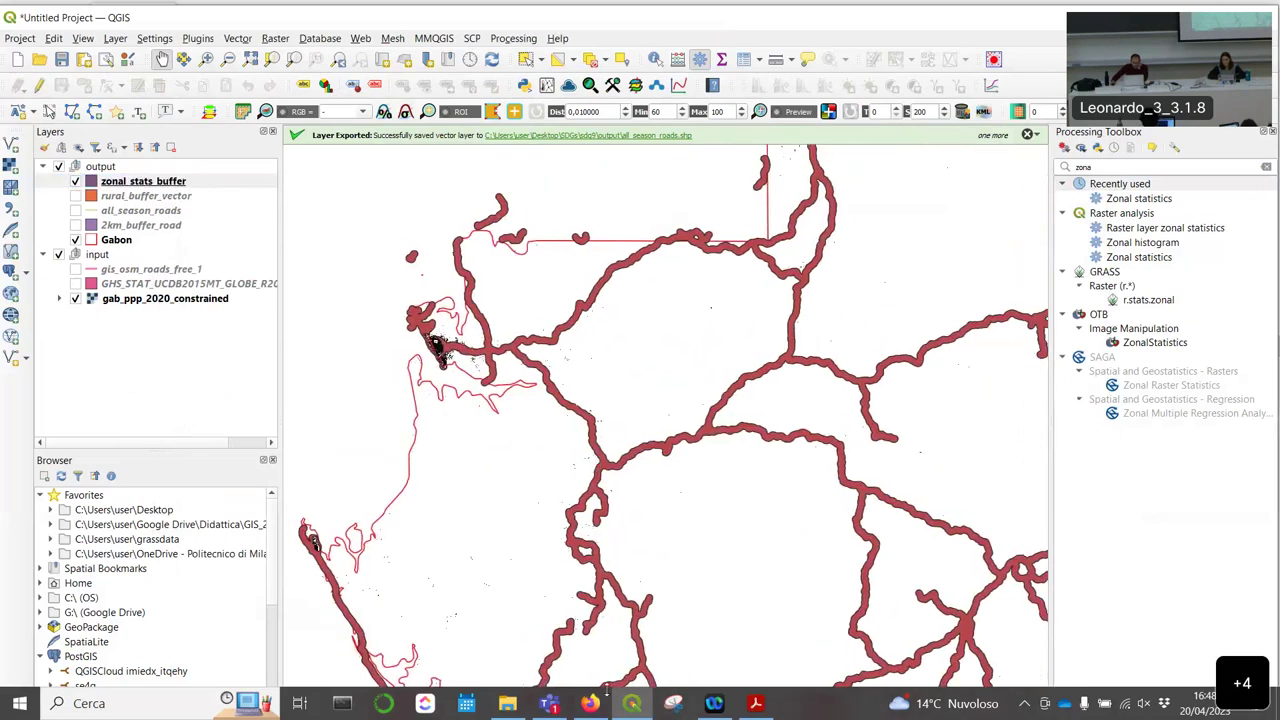
pyautogui.click(756, 703)
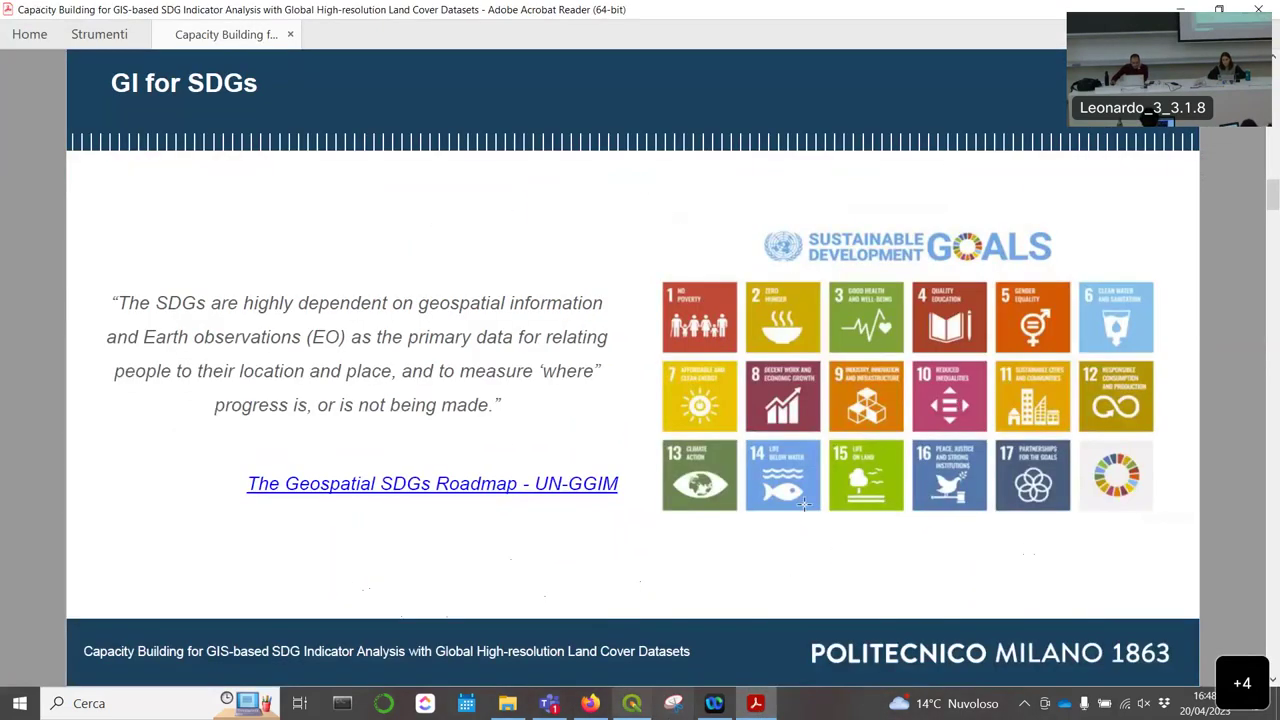
pyautogui.click(1258, 9)
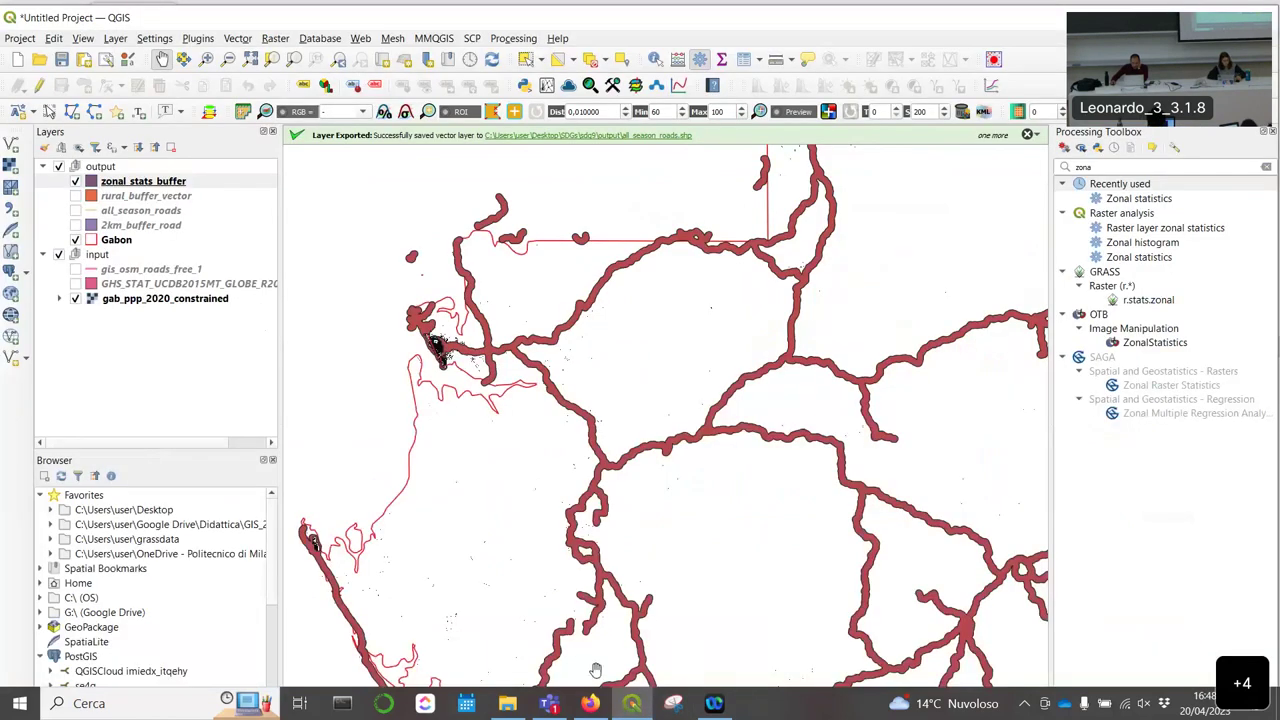
# Step: Switch to the Firefox guide and read why the total rural population and the World Bank country boundaries are needed
pyautogui.click(590, 703)
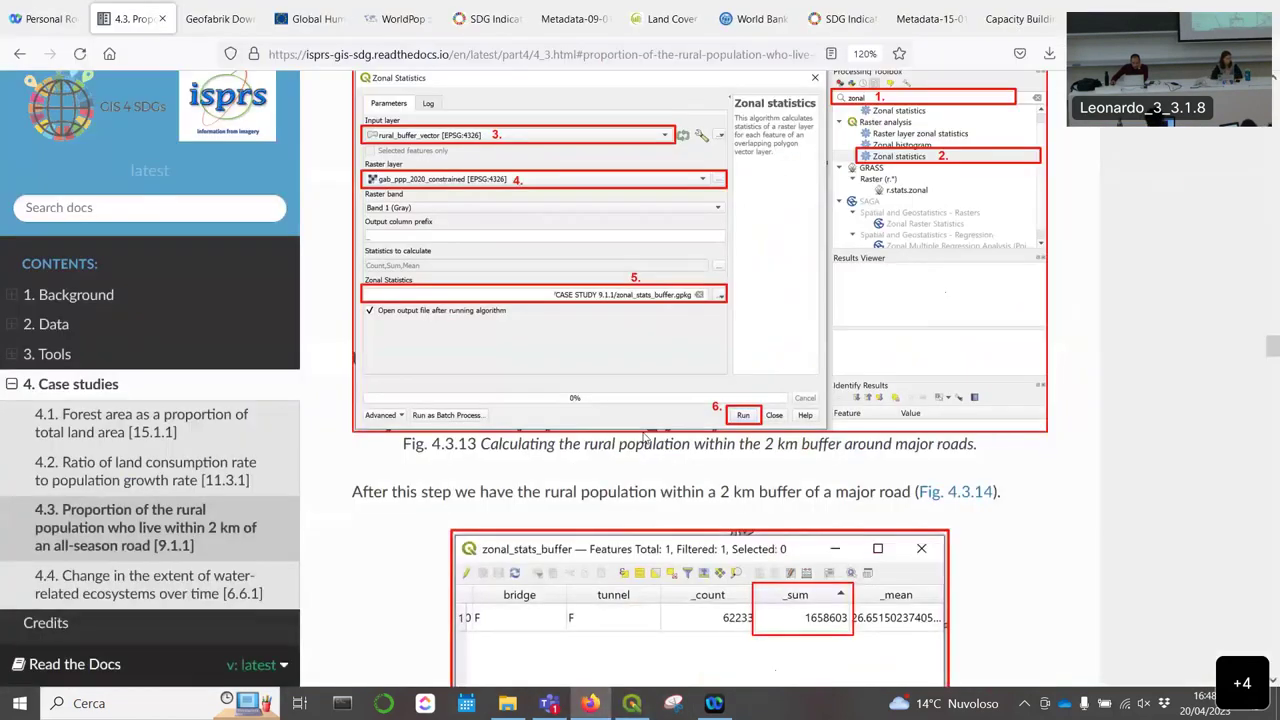
pyautogui.scroll(-2, 514, 318)
pyautogui.scroll(-4, 614, 285)
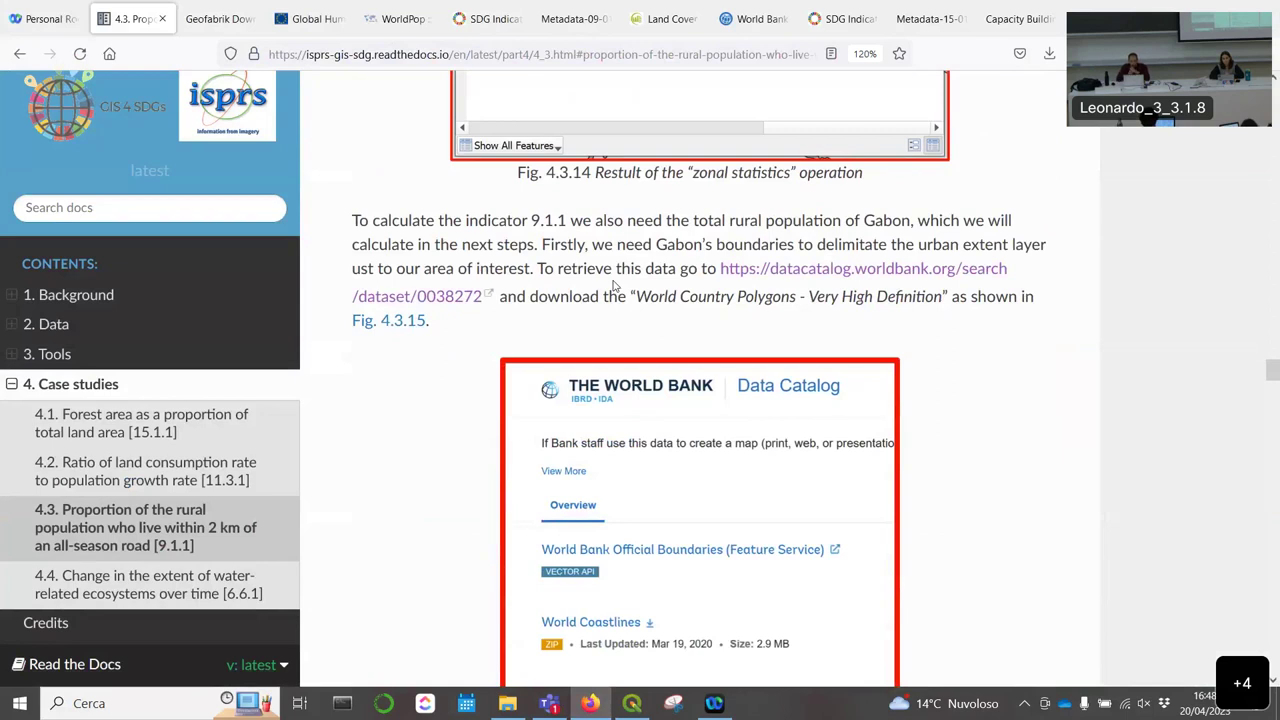
pyautogui.moveTo(595, 220); pyautogui.dragTo(760, 220)
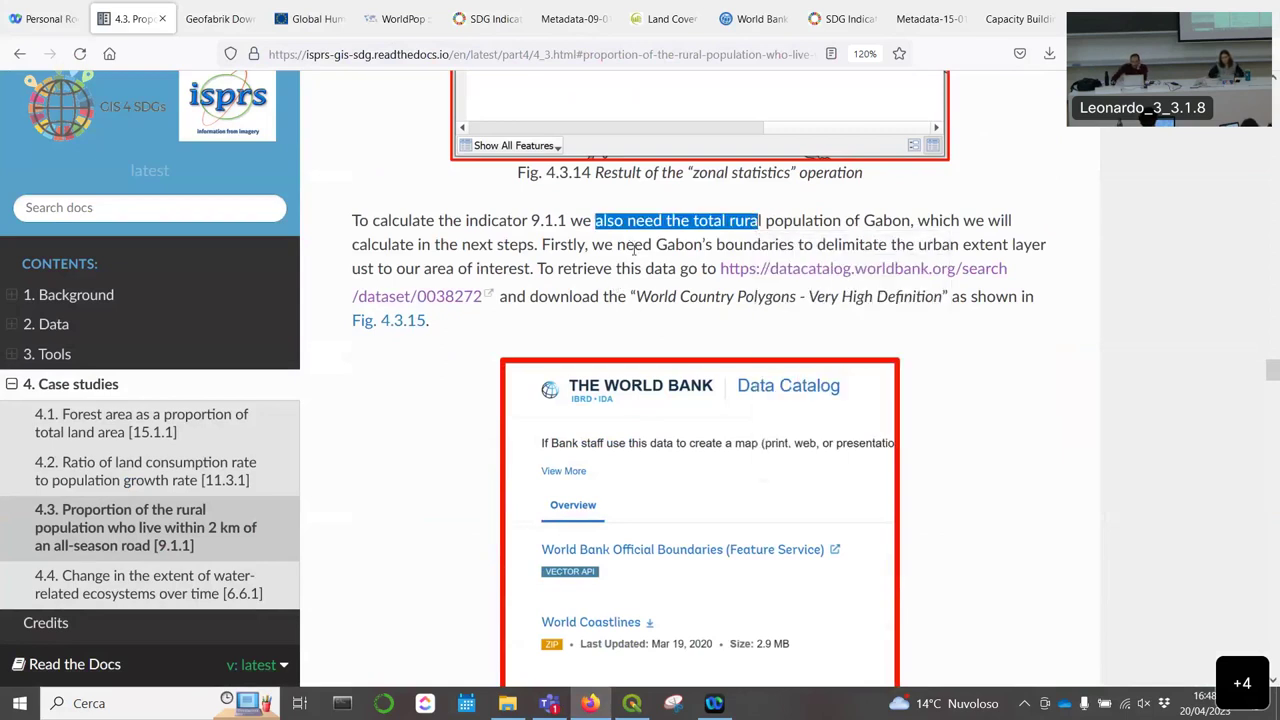
pyautogui.scroll(-2, 589, 275)
pyautogui.moveTo(622, 164); pyautogui.dragTo(340, 115)
pyautogui.scroll(-3, 620, 195)
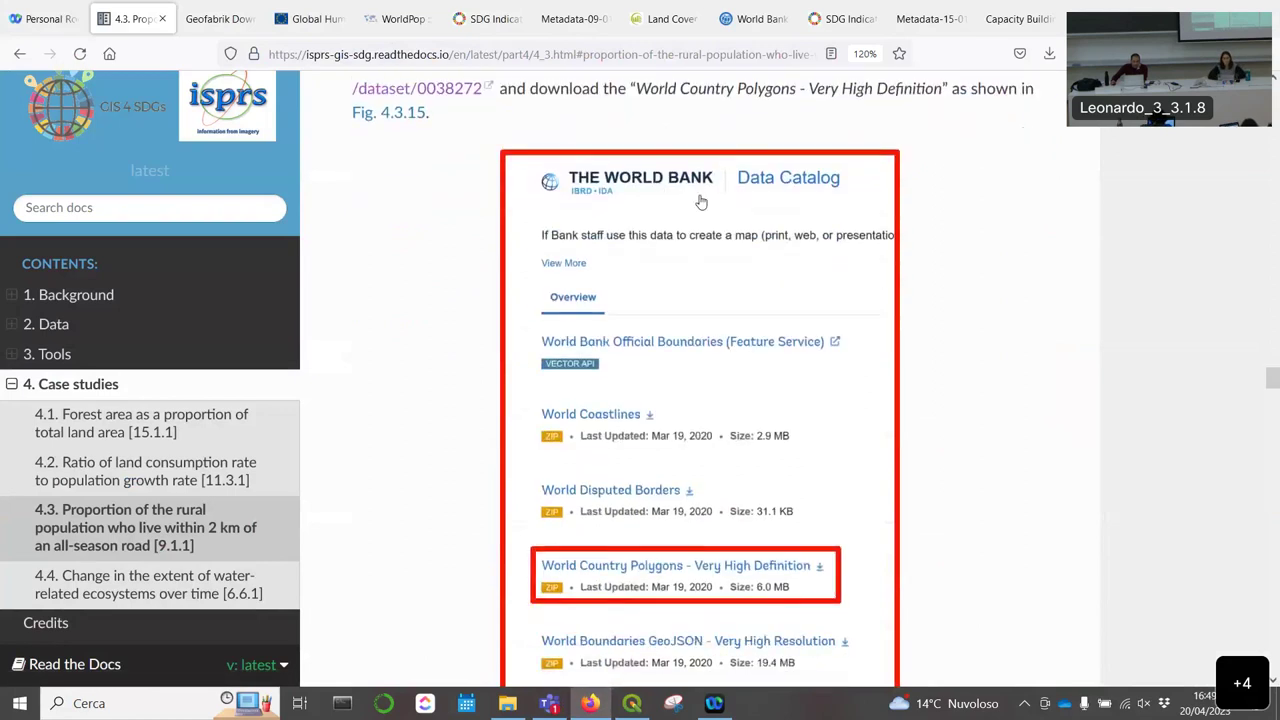
pyautogui.scroll(3, 570, 222)
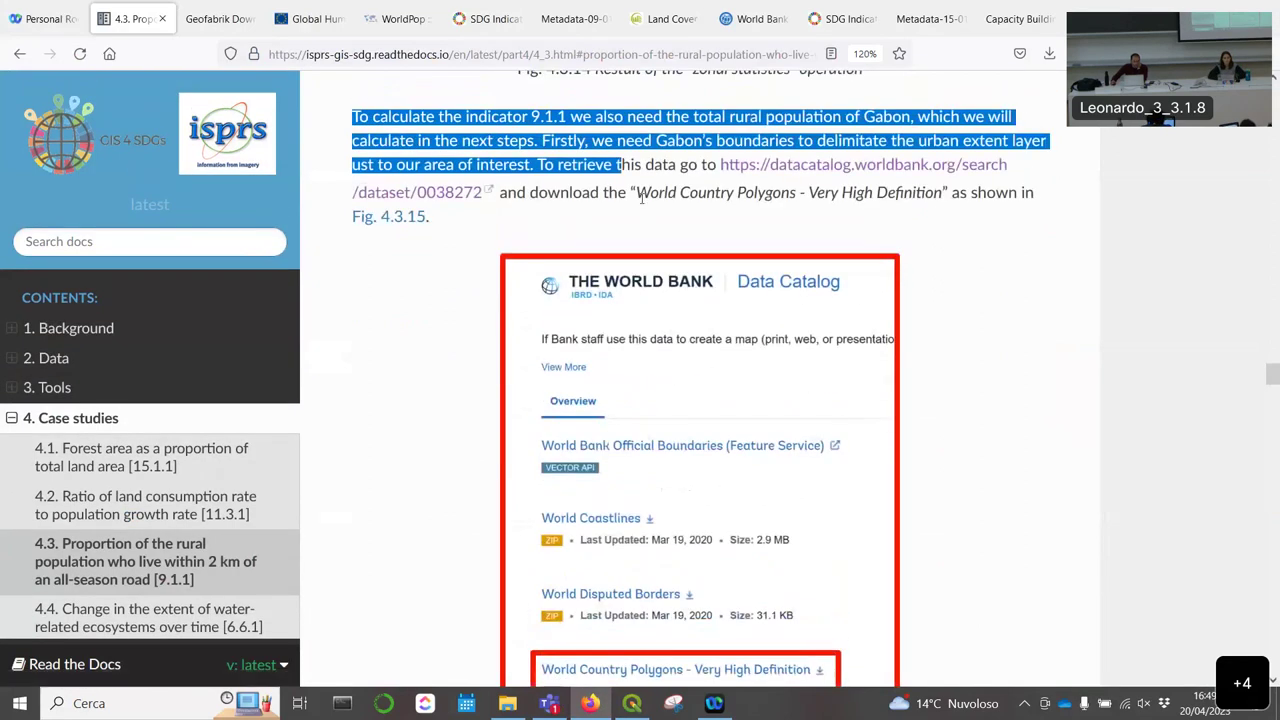
pyautogui.scroll(-2, 578, 250)
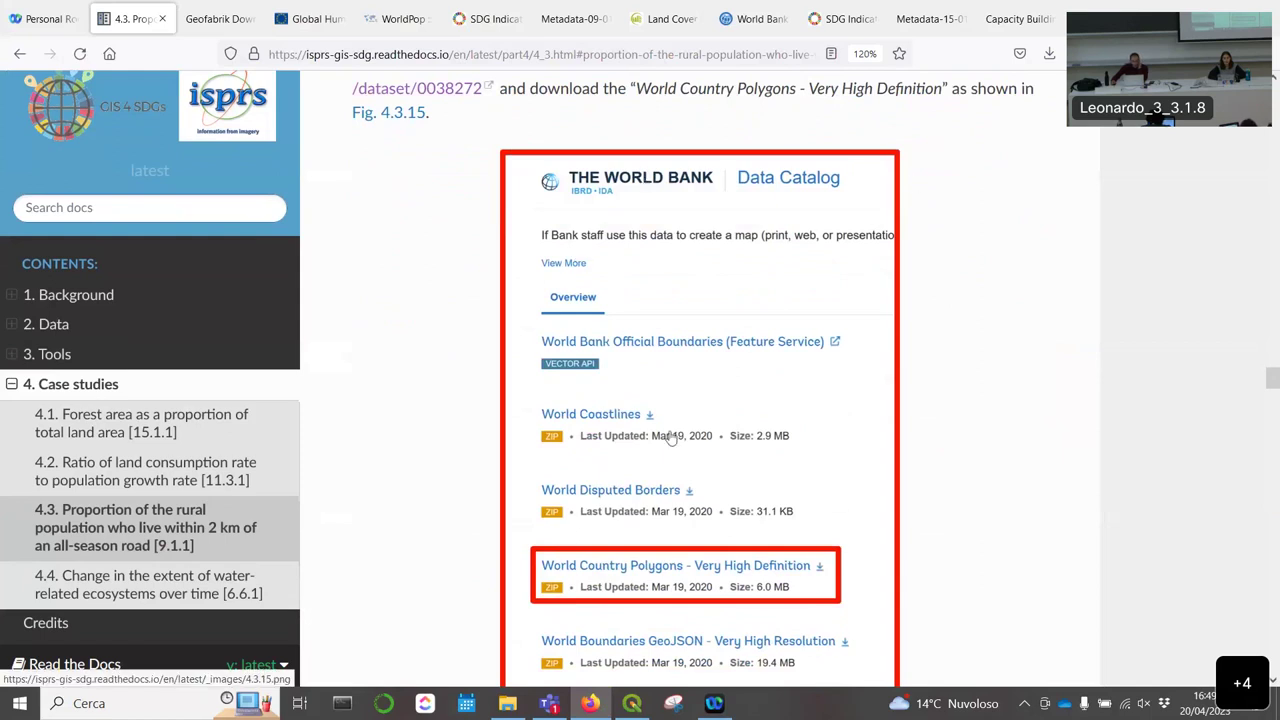
# Step: Read the guide's instructions for adding the country boundaries, extracting and styling Gabon, and clipping the urban extent layer to its borders
pyautogui.scroll(-6, 633, 380)
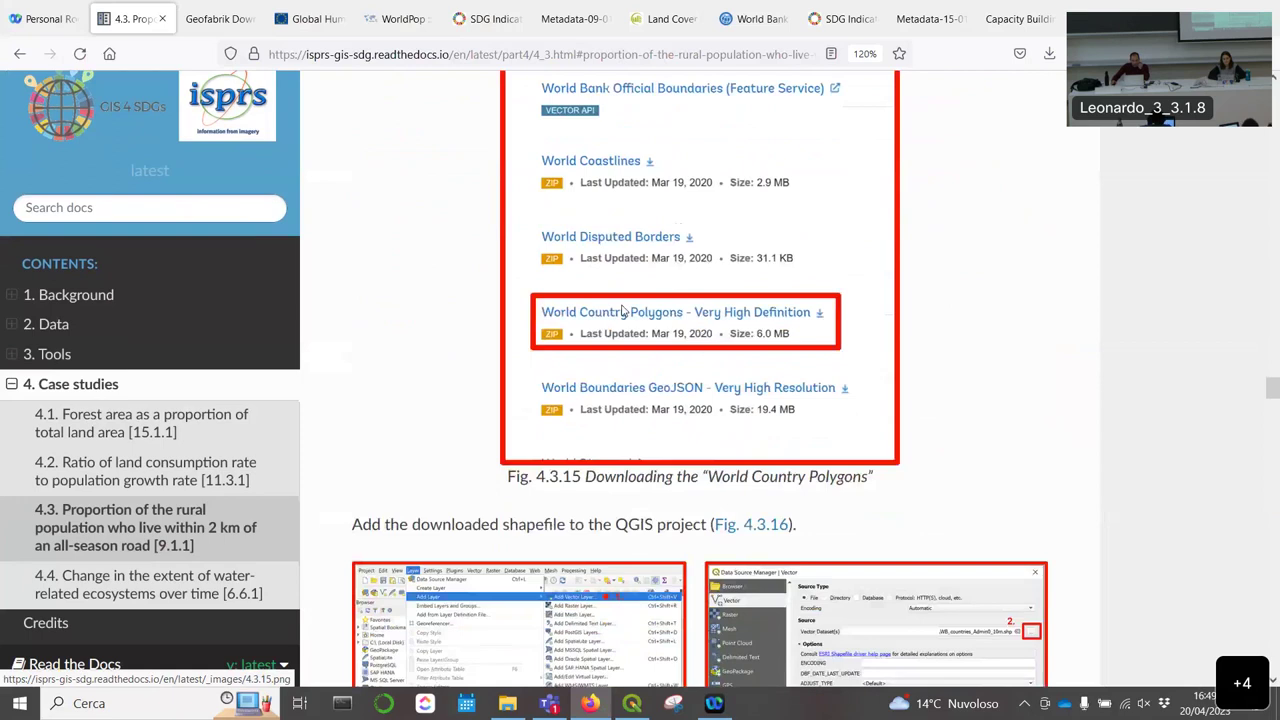
pyautogui.scroll(-1, 597, 377)
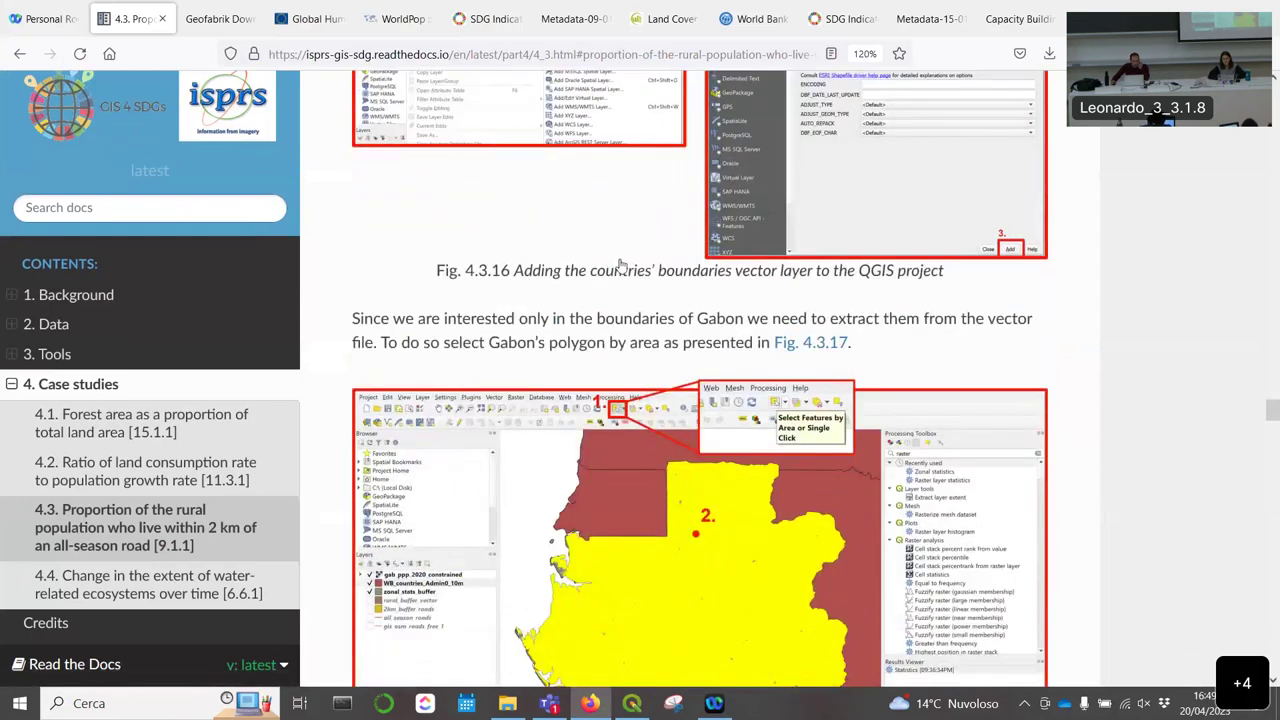
pyautogui.scroll(-4, 615, 268)
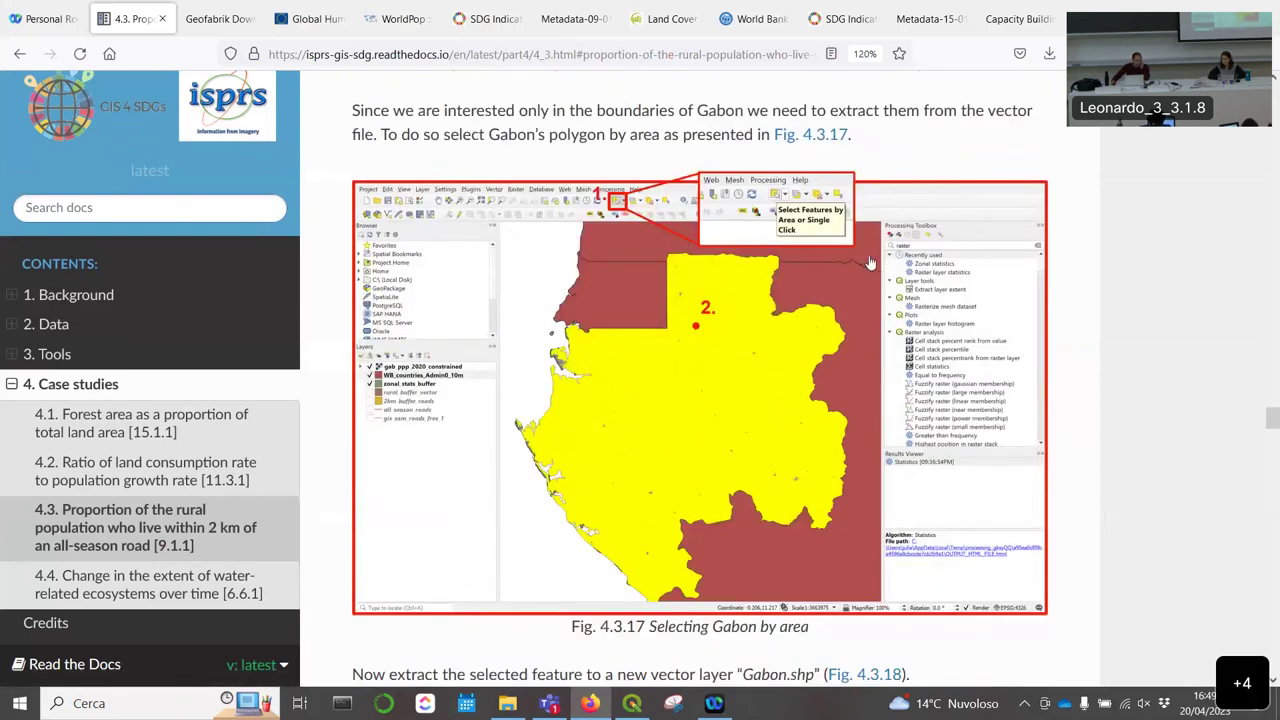
pyautogui.scroll(-2, 785, 377)
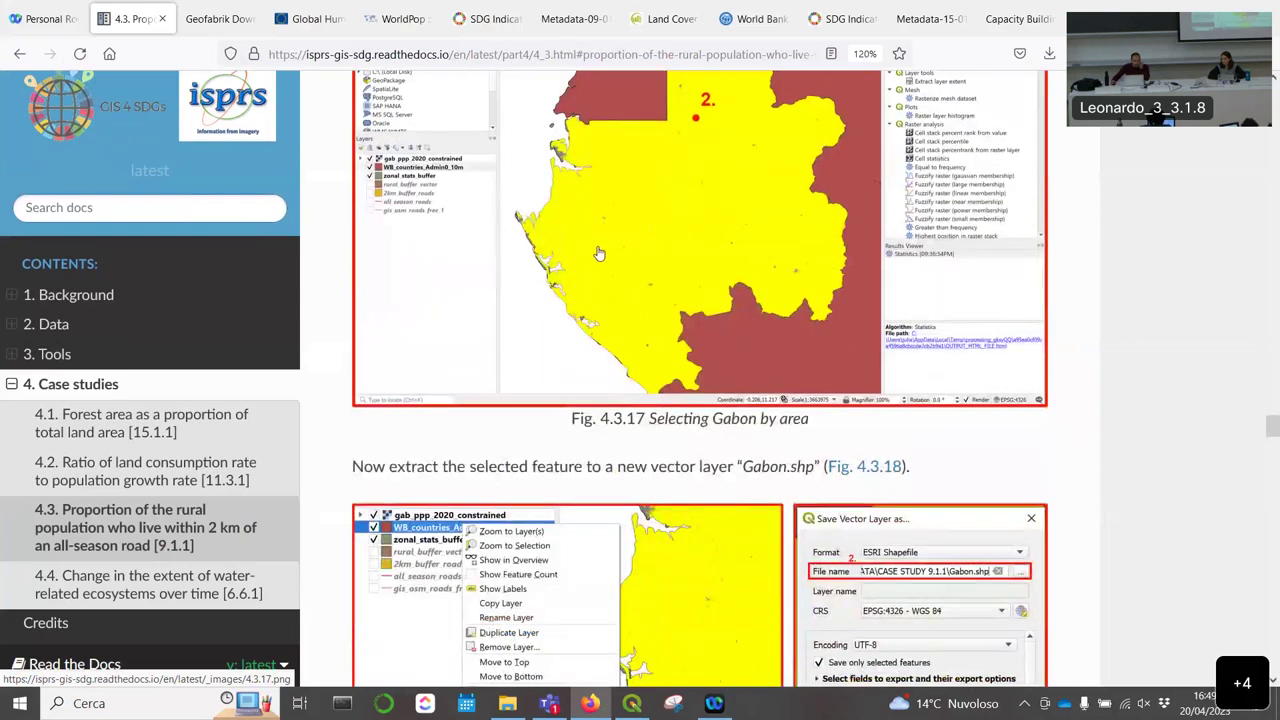
pyautogui.scroll(-2, 686, 373)
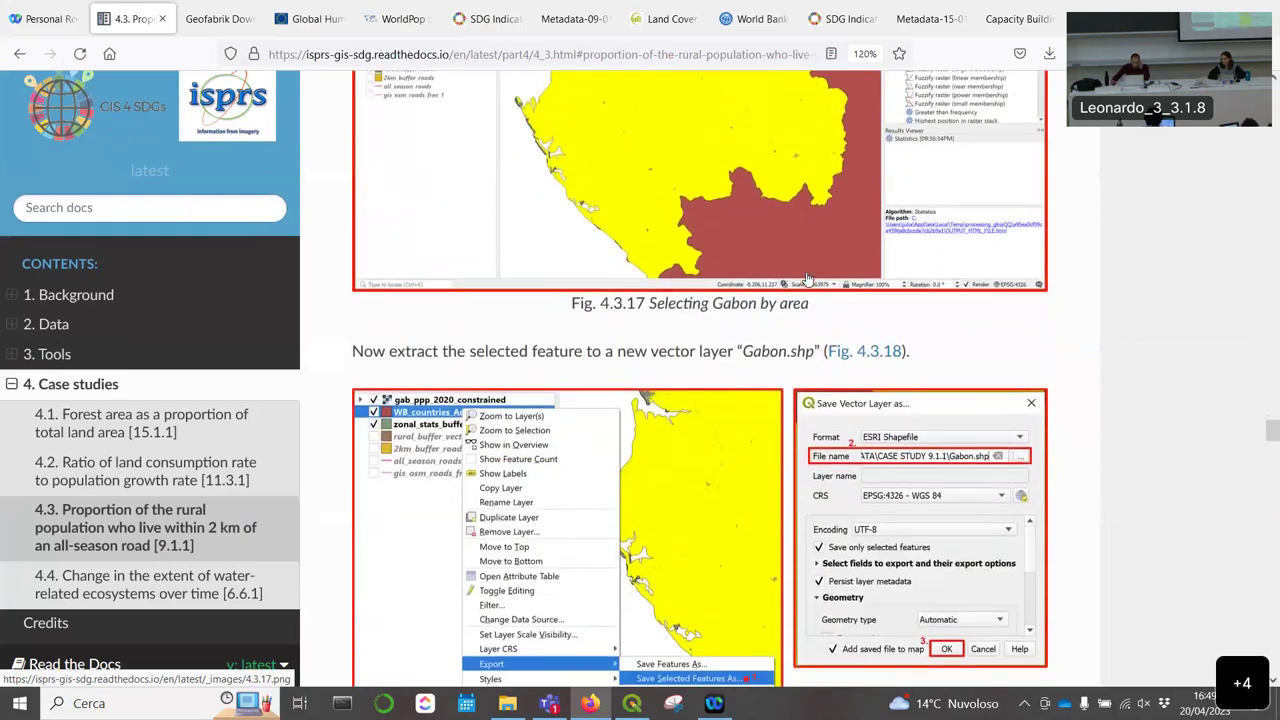
pyautogui.scroll(-2, 947, 278)
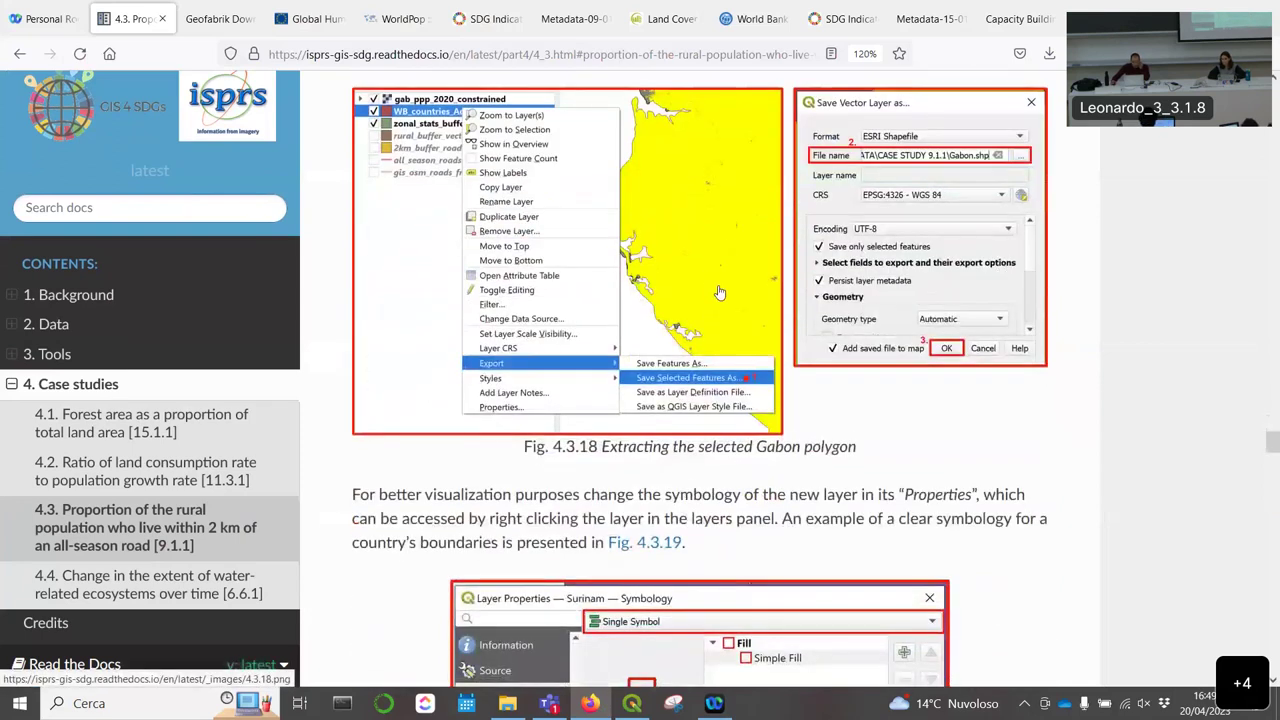
pyautogui.scroll(-5, 788, 340)
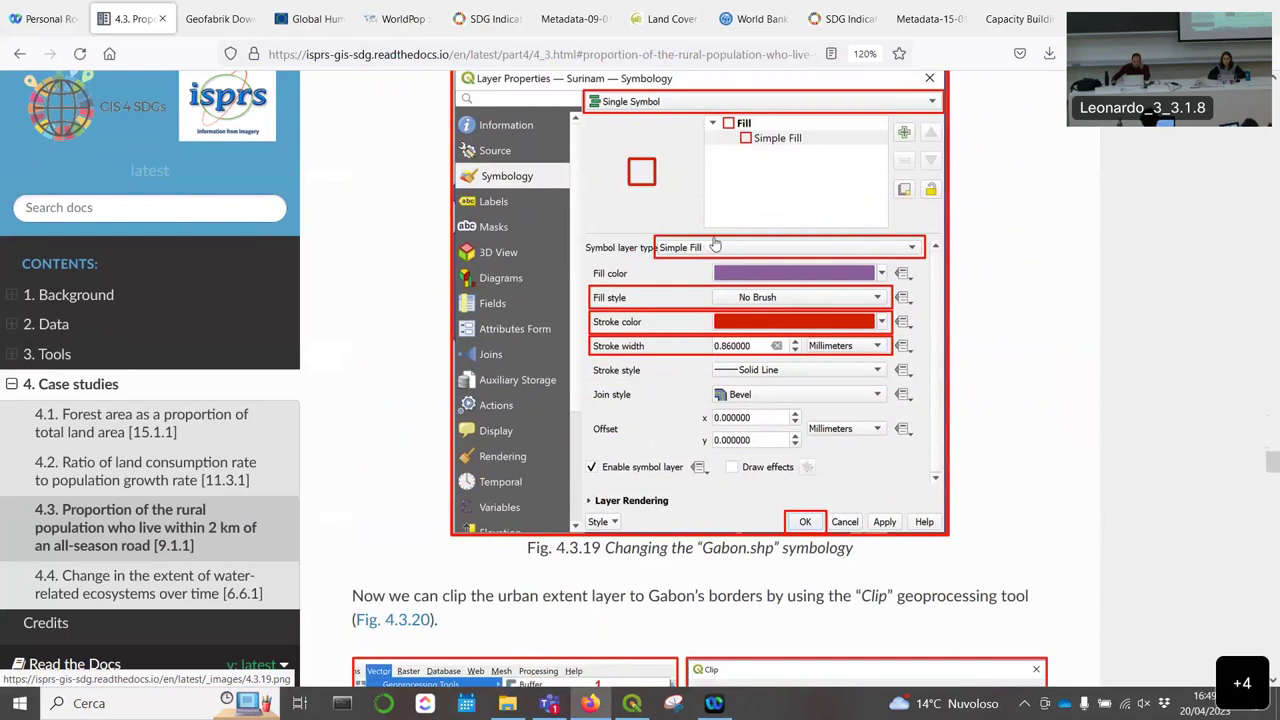
pyautogui.scroll(-3, 580, 300)
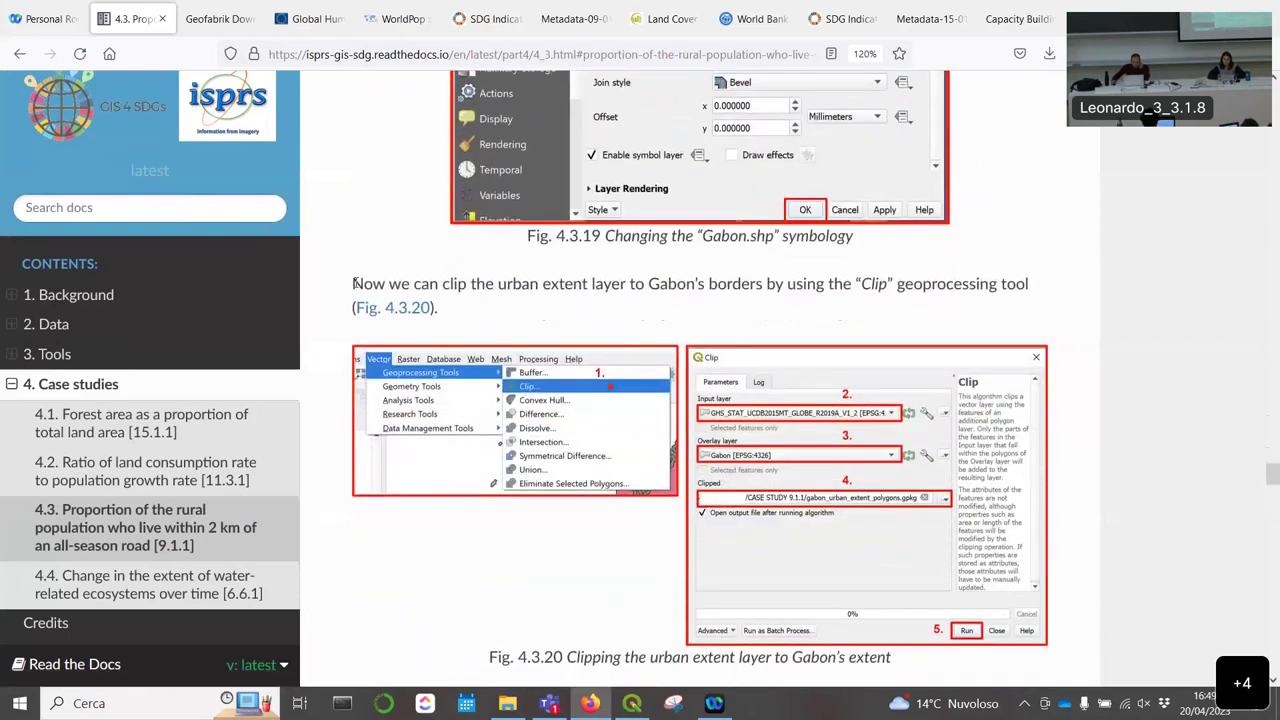
# Step: Read the guide's instruction on clipping the urban extent layer to Gabon's borders with the Clip geoprocessing tool
pyautogui.moveTo(354, 284); pyautogui.dragTo(1036, 290)
pyautogui.scroll(-1, 990, 292)
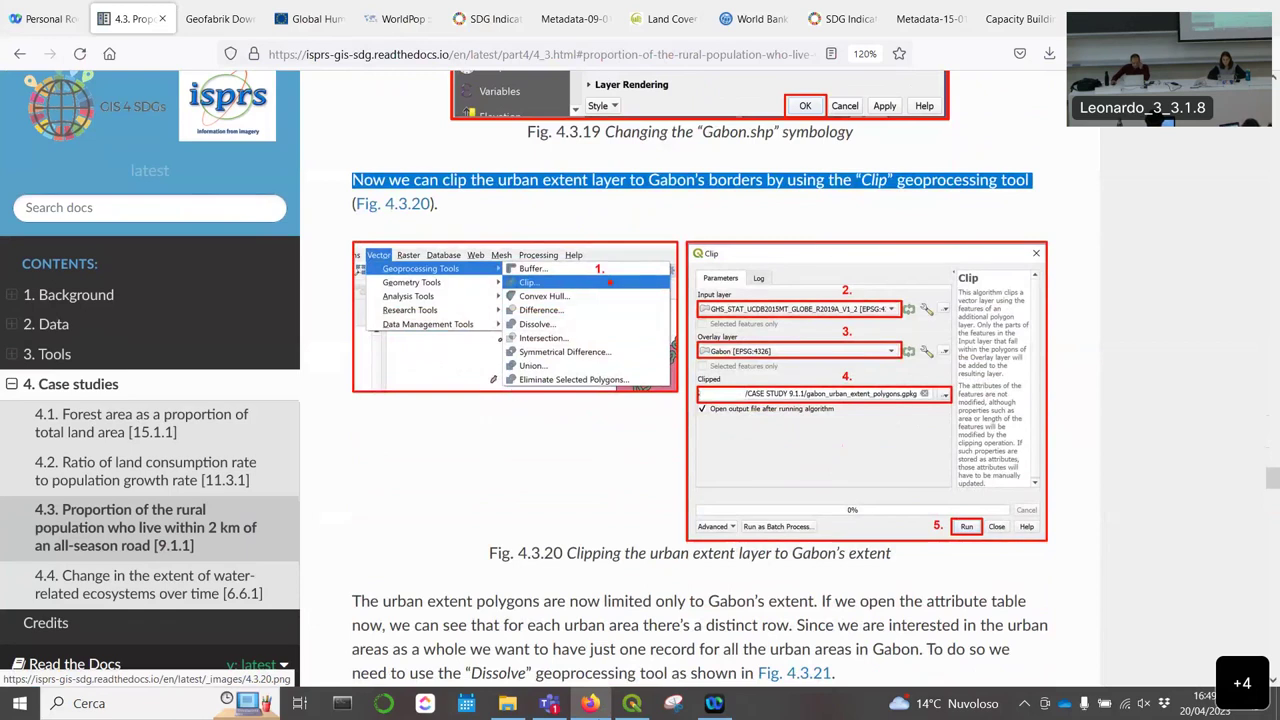
pyautogui.moveTo(640, 708)
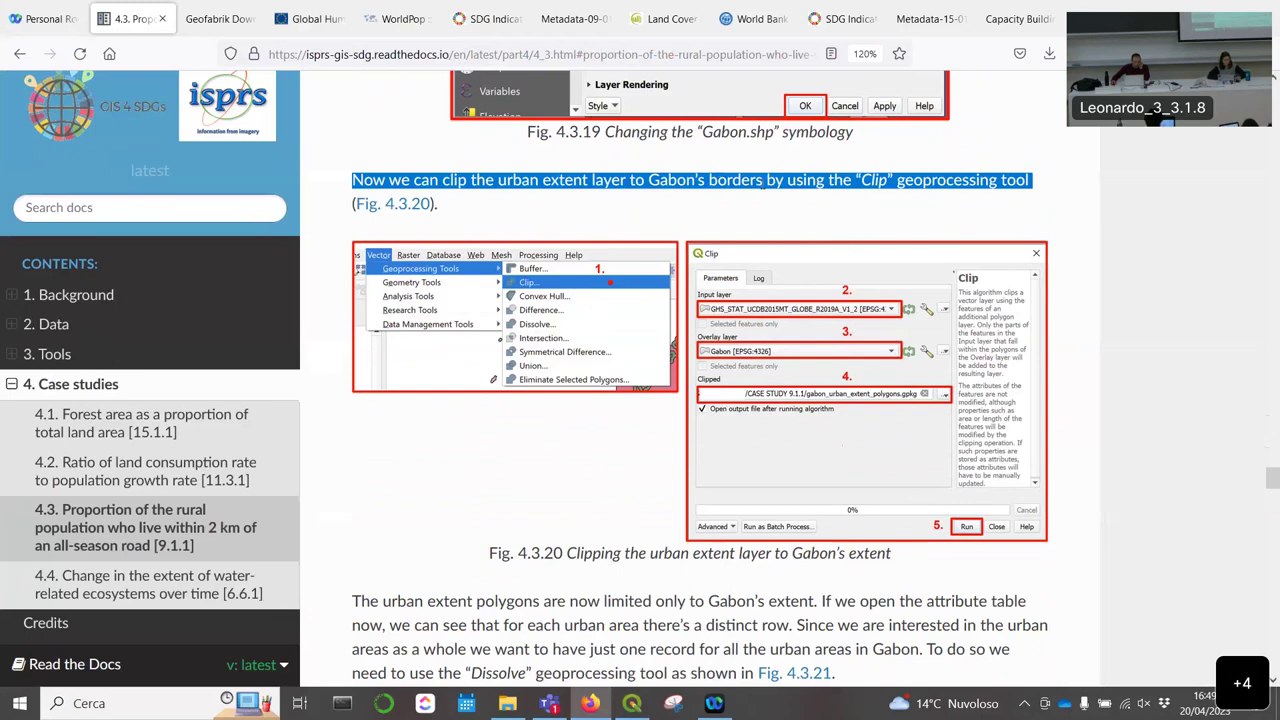
# Step: Switch to QGIS, show the GHS_STAT urban extent layer, and examine its coverage within and beyond Gabon's borders
pyautogui.click(632, 703)
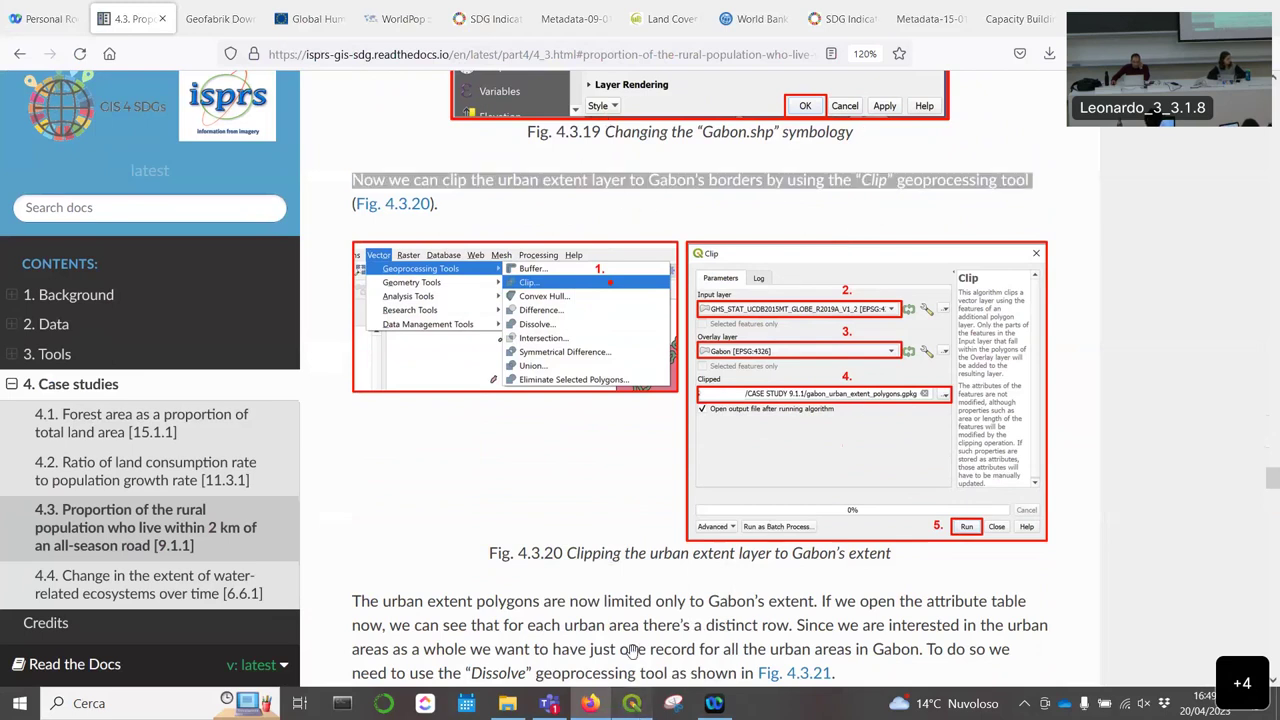
pyautogui.click(75, 284)
pyautogui.scroll(-3, 345, 315)
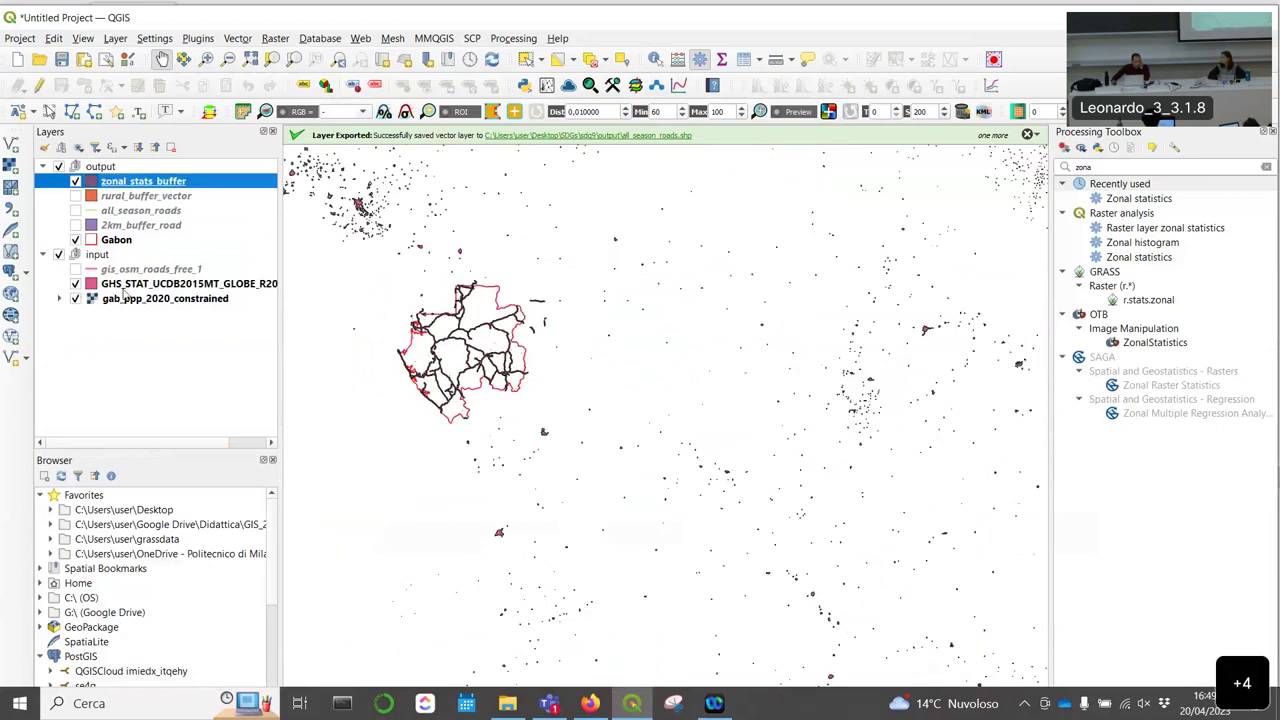
pyautogui.scroll(-2, 400, 240)
pyautogui.moveTo(443, 251); pyautogui.dragTo(505, 393)
pyautogui.scroll(5, 475, 415)
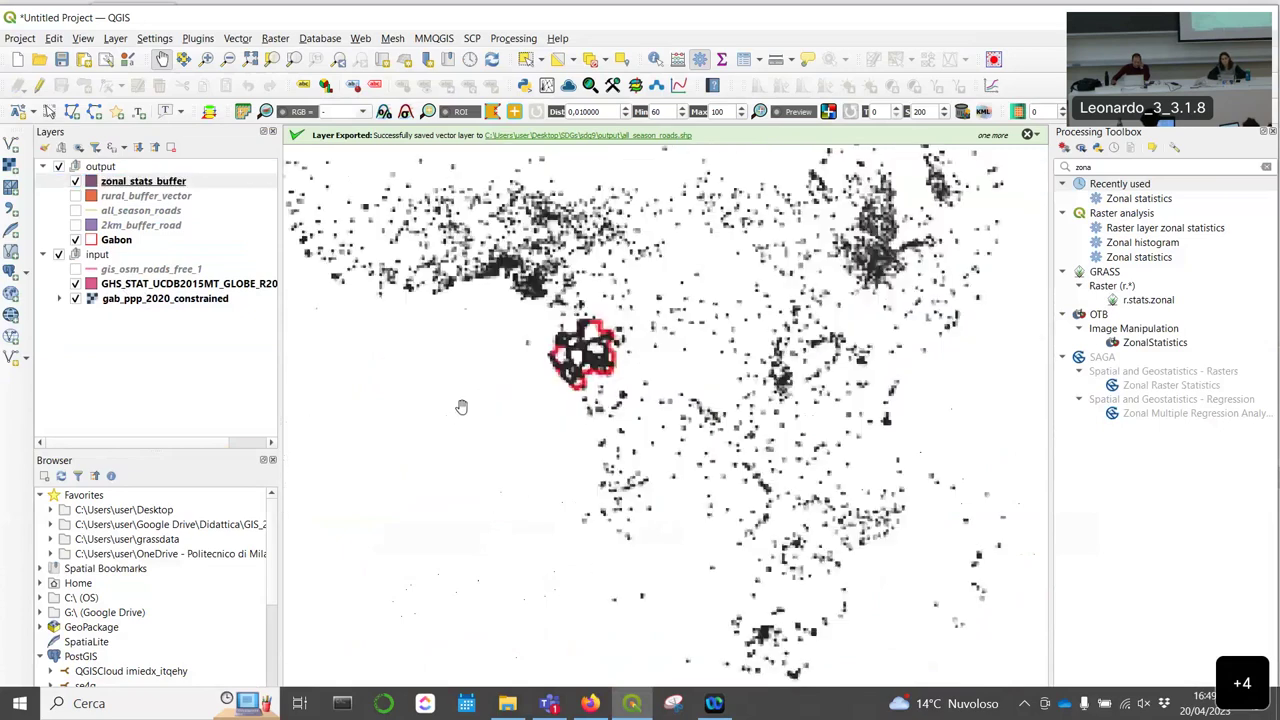
pyautogui.scroll(3, 590, 340)
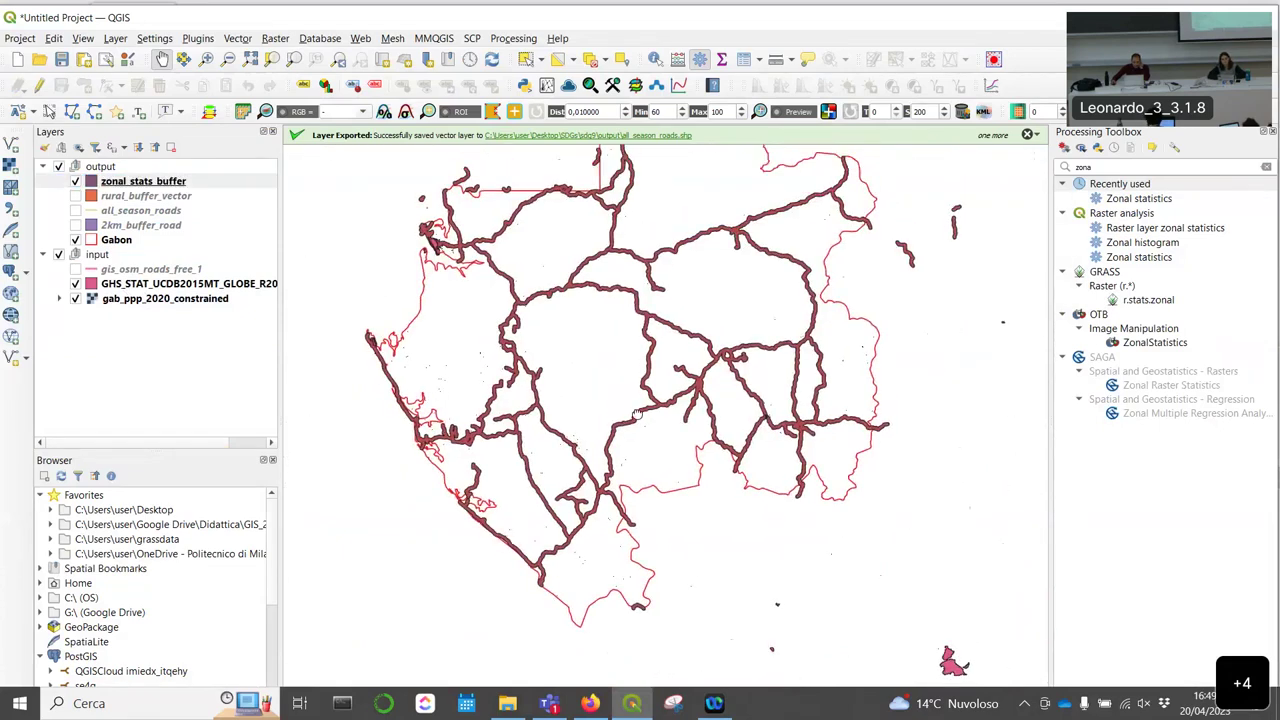
pyautogui.scroll(-3, 635, 400)
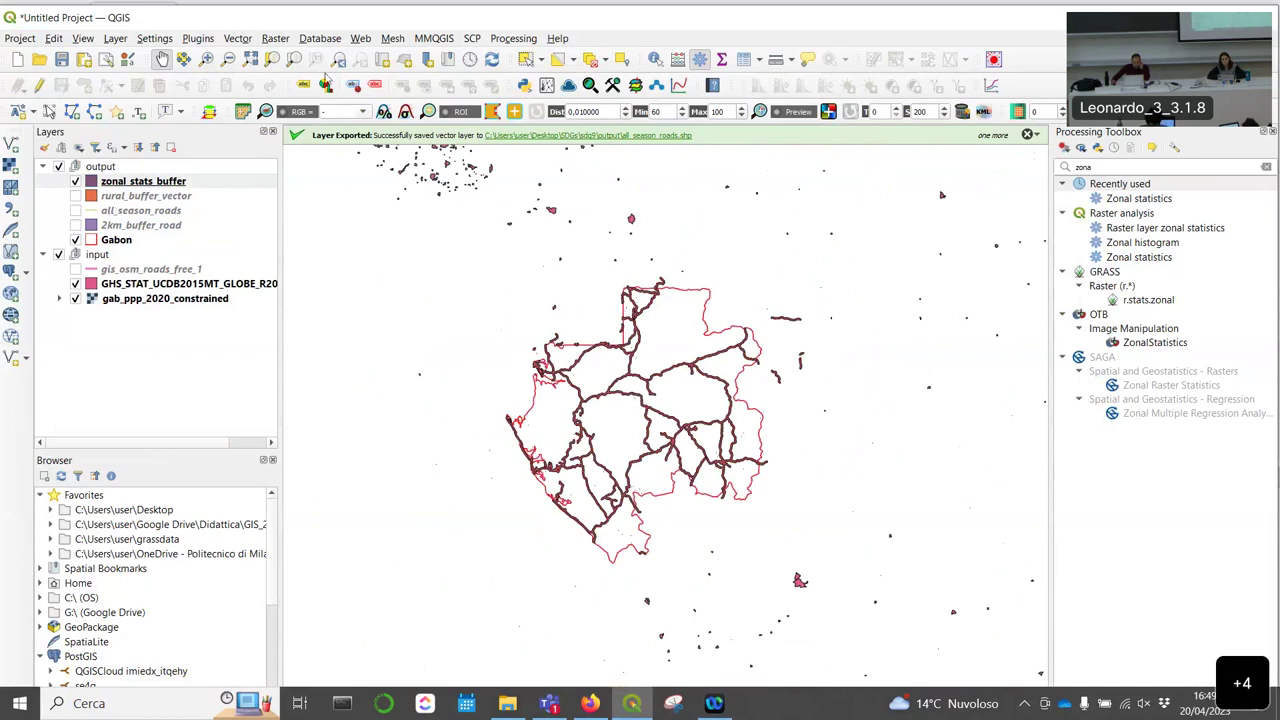
# Step: Set up the Clip tool following the guide, with GHS_STAT_UCDB2015MT_GLOBE_R2019A_V1_2 as input layer and Gabon as overlay layer
pyautogui.click(590, 703)
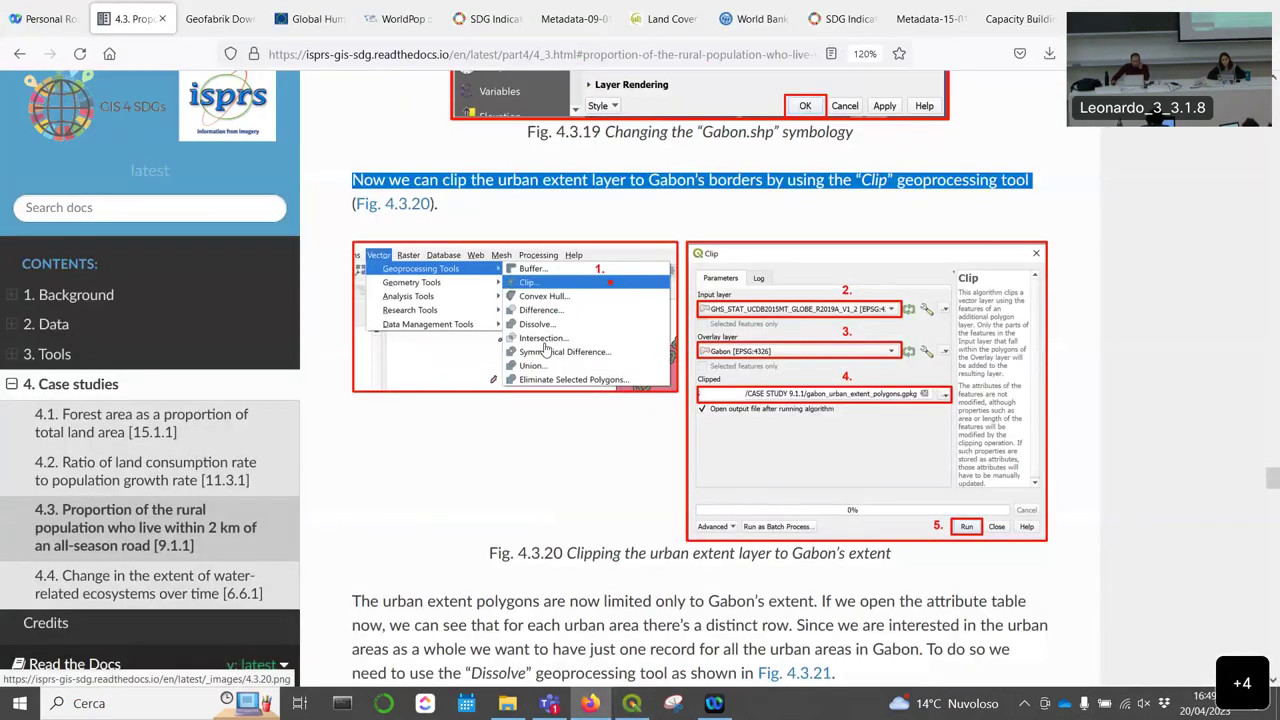
pyautogui.click(631, 703)
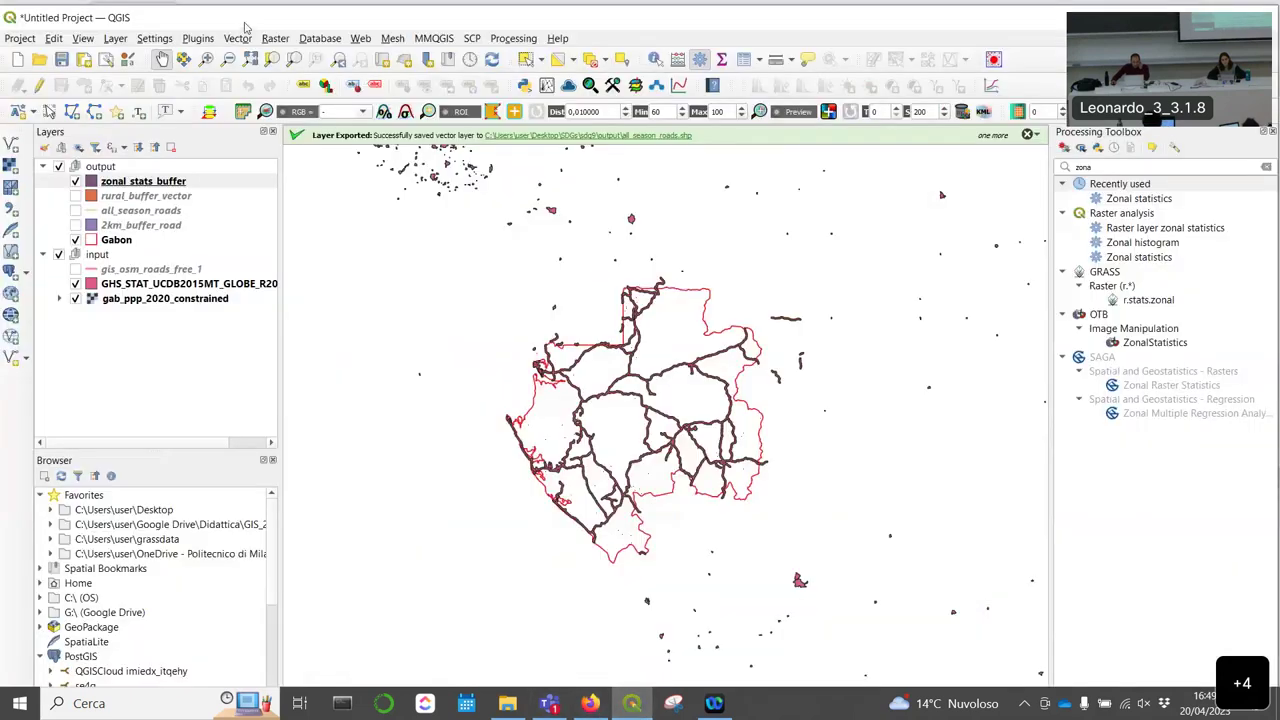
pyautogui.click(198, 38)
pyautogui.click(237, 38)
pyautogui.moveTo(300, 93)
pyautogui.click(472, 112)
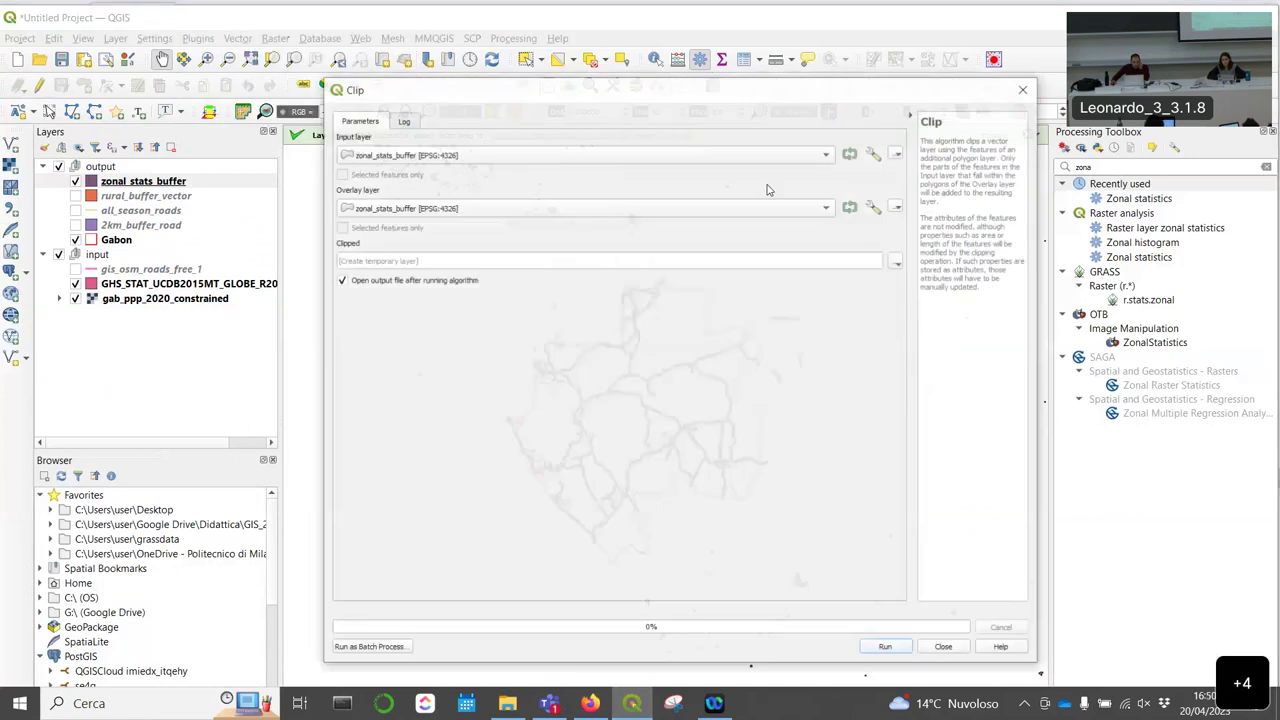
pyautogui.click(590, 704)
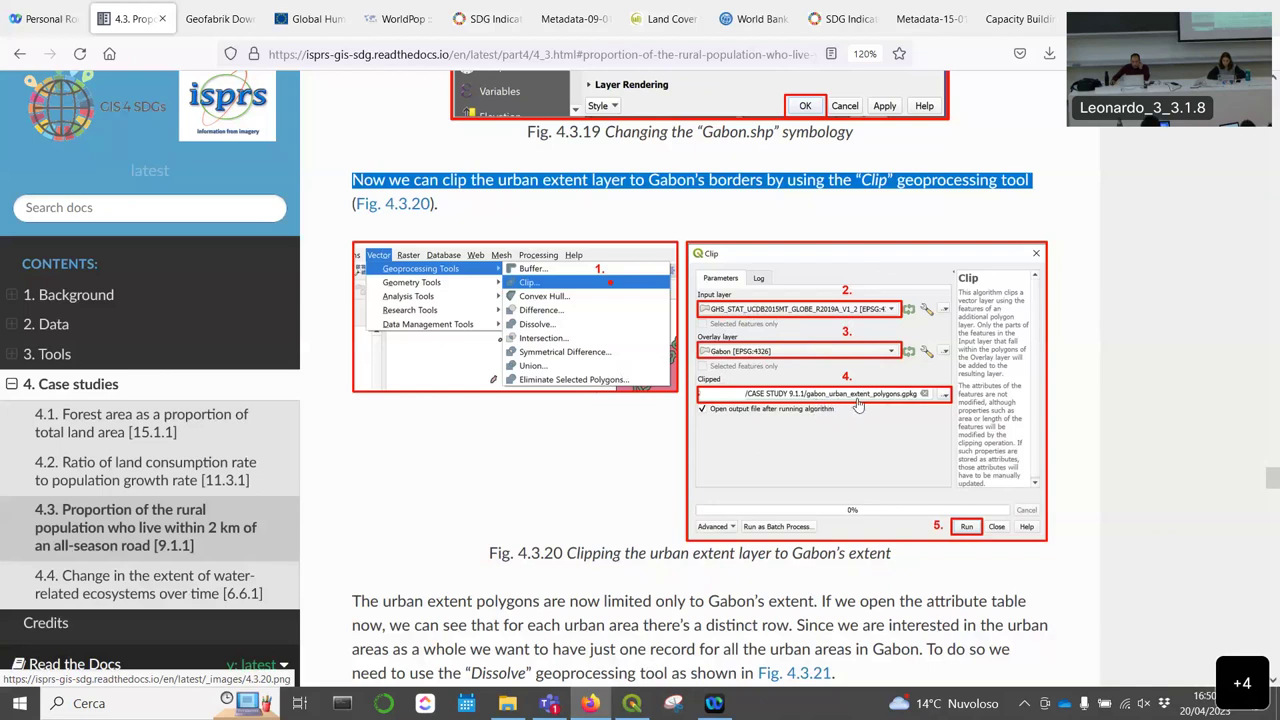
pyautogui.click(634, 704)
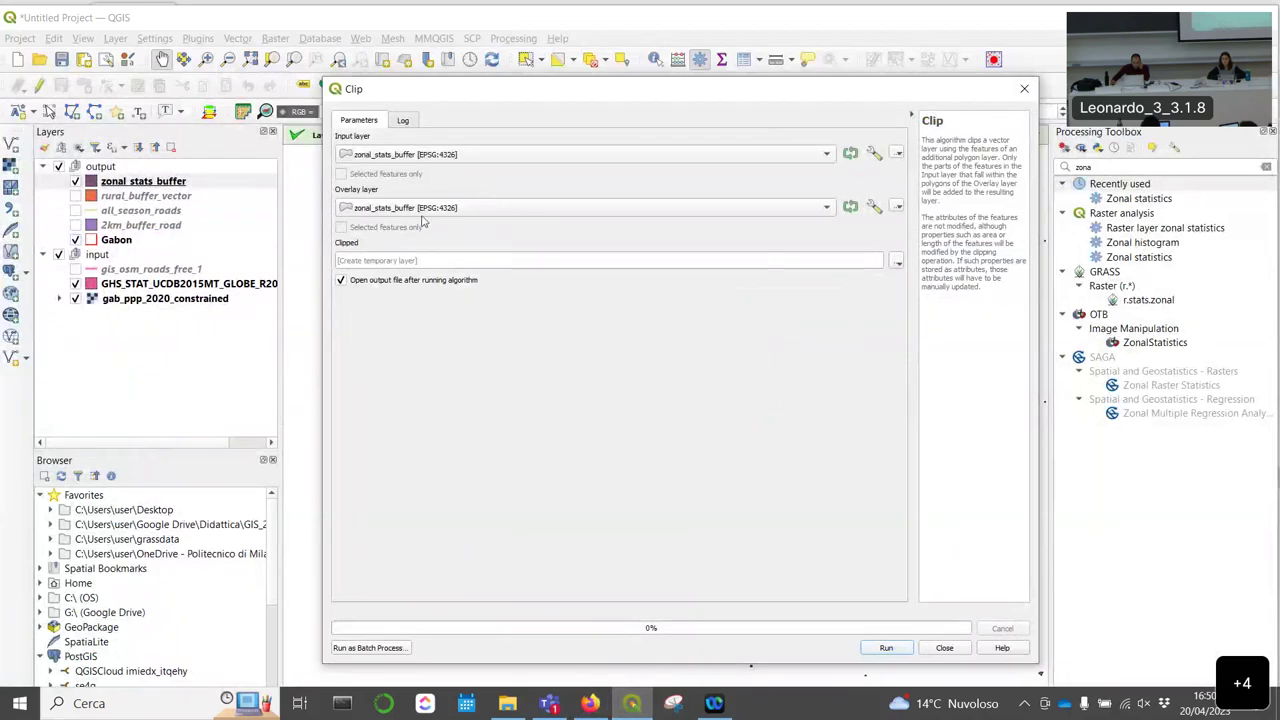
pyautogui.click(416, 158)
pyautogui.click(440, 105)
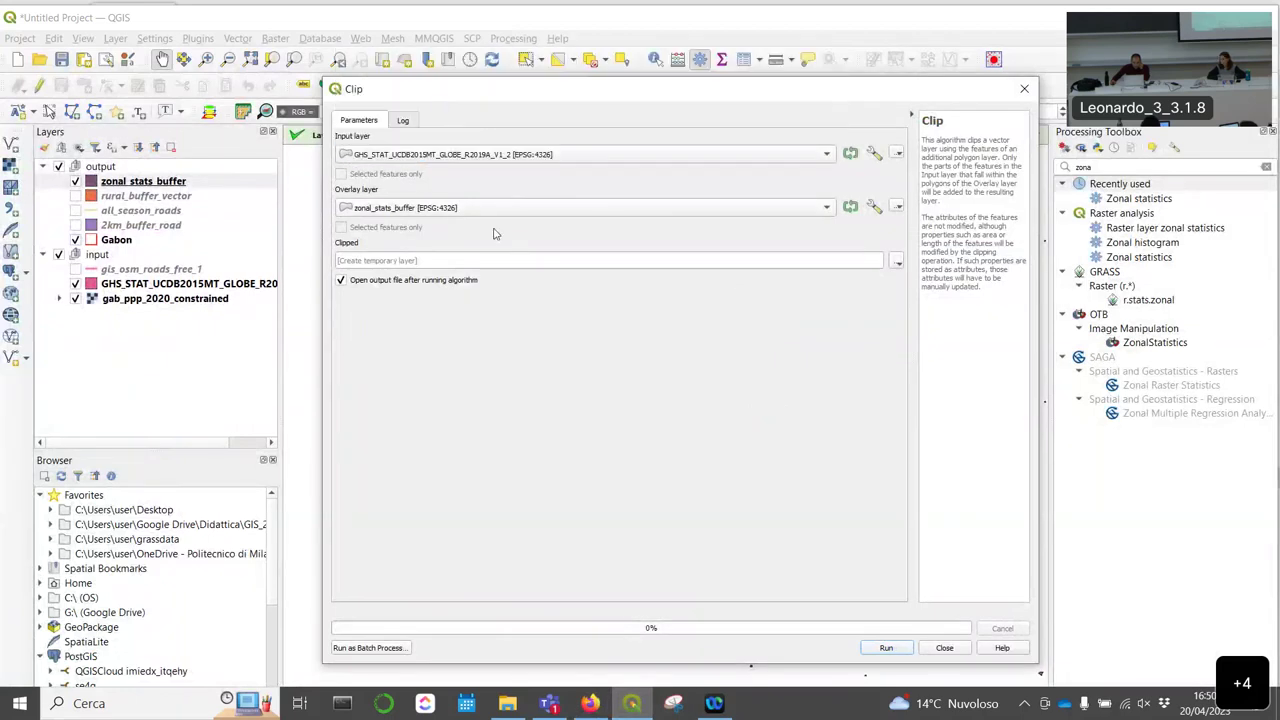
pyautogui.click(448, 210)
pyautogui.click(400, 159)
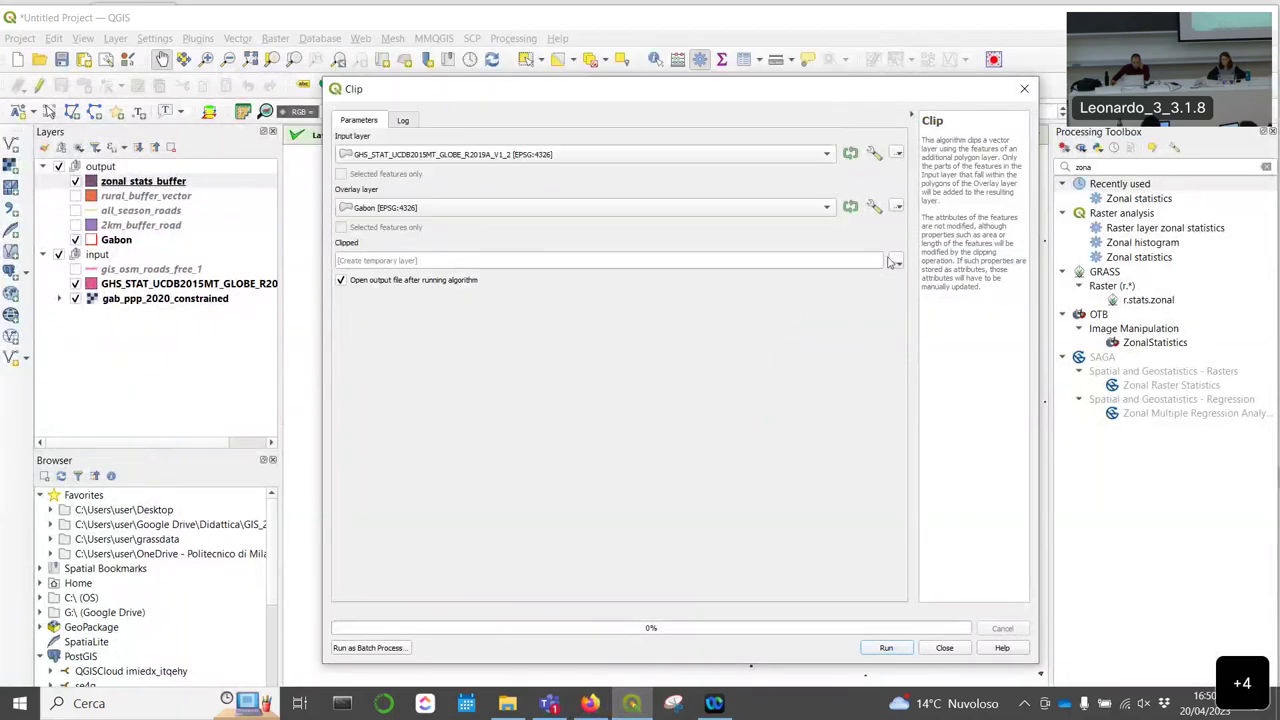
# Step: Set the clipped output to gabon_urban_extent_polygons.gpkg in the sdg9 output folder, run the clip, and close the tool
pyautogui.click(897, 261)
pyautogui.click(940, 298)
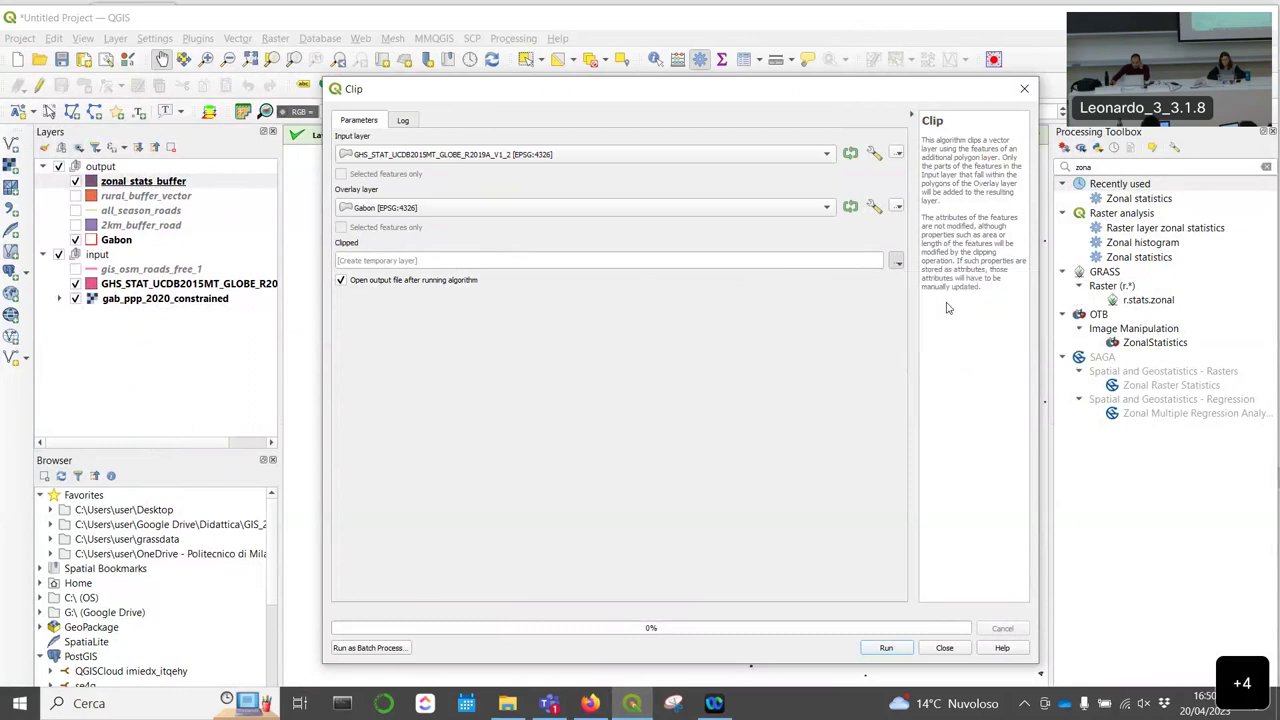
pyautogui.click(603, 261)
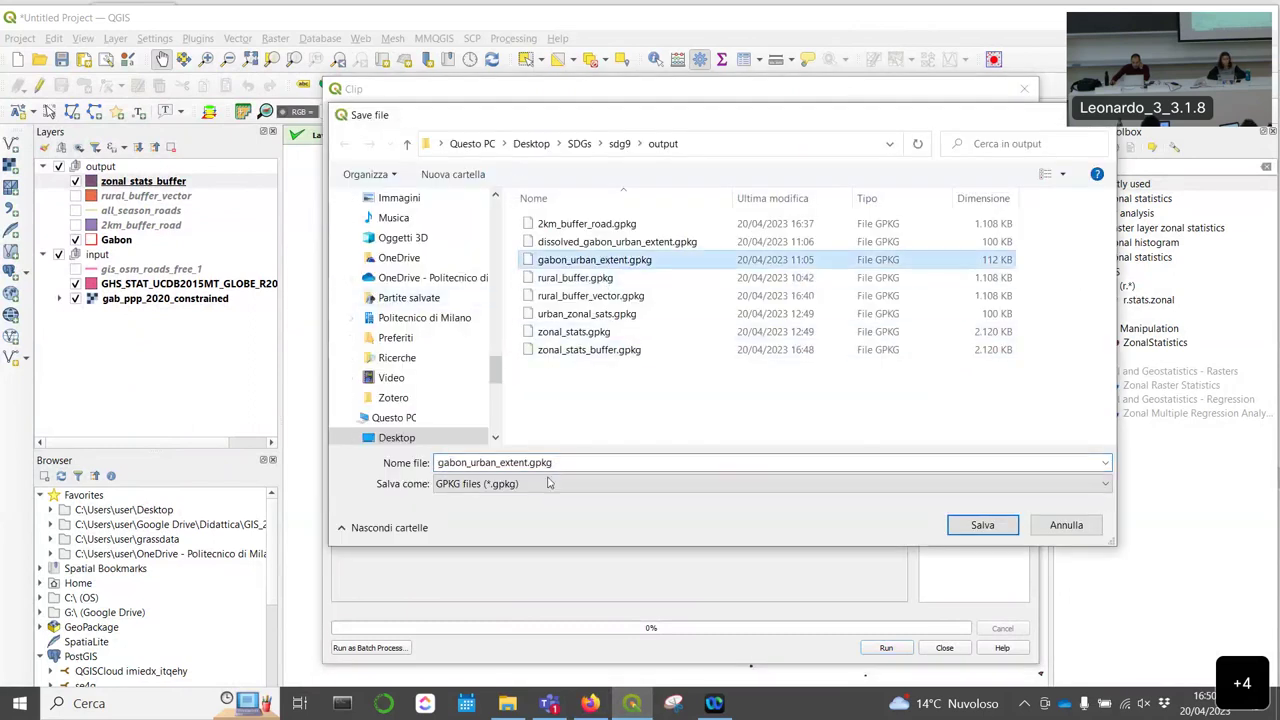
pyautogui.doubleClick(531, 463)
pyautogui.click(528, 463)
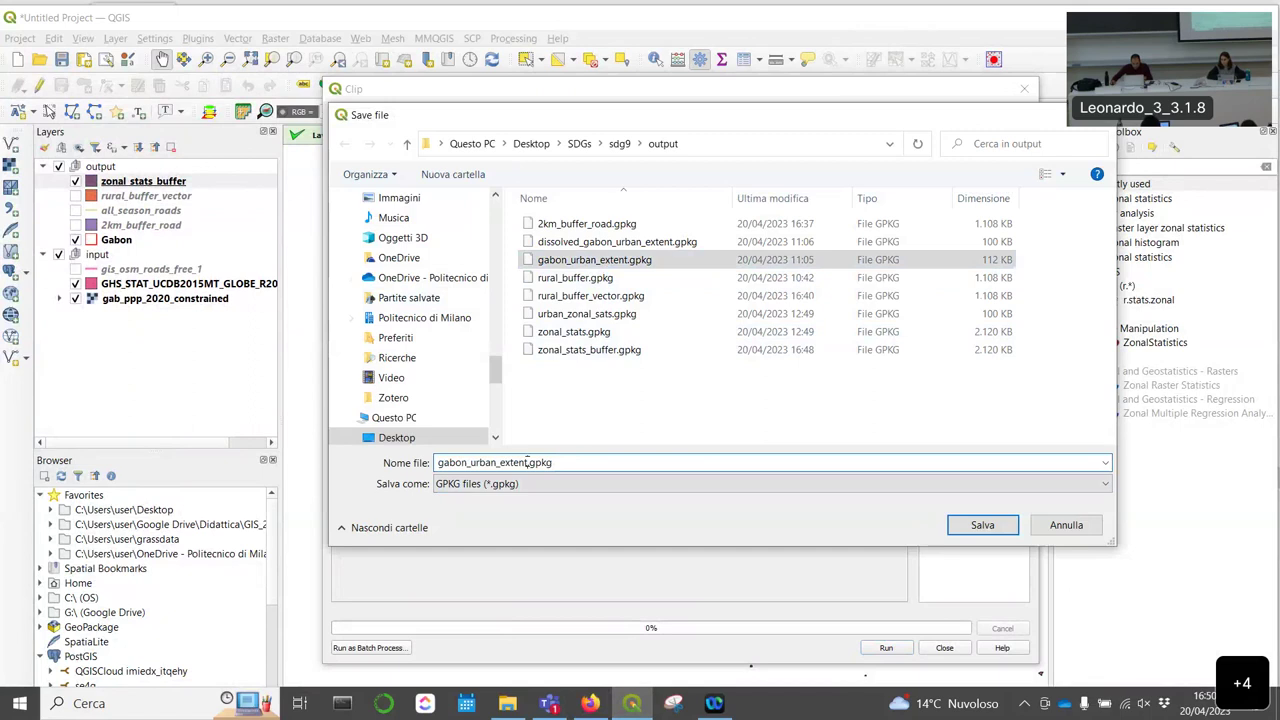
pyautogui.write('_polygon')
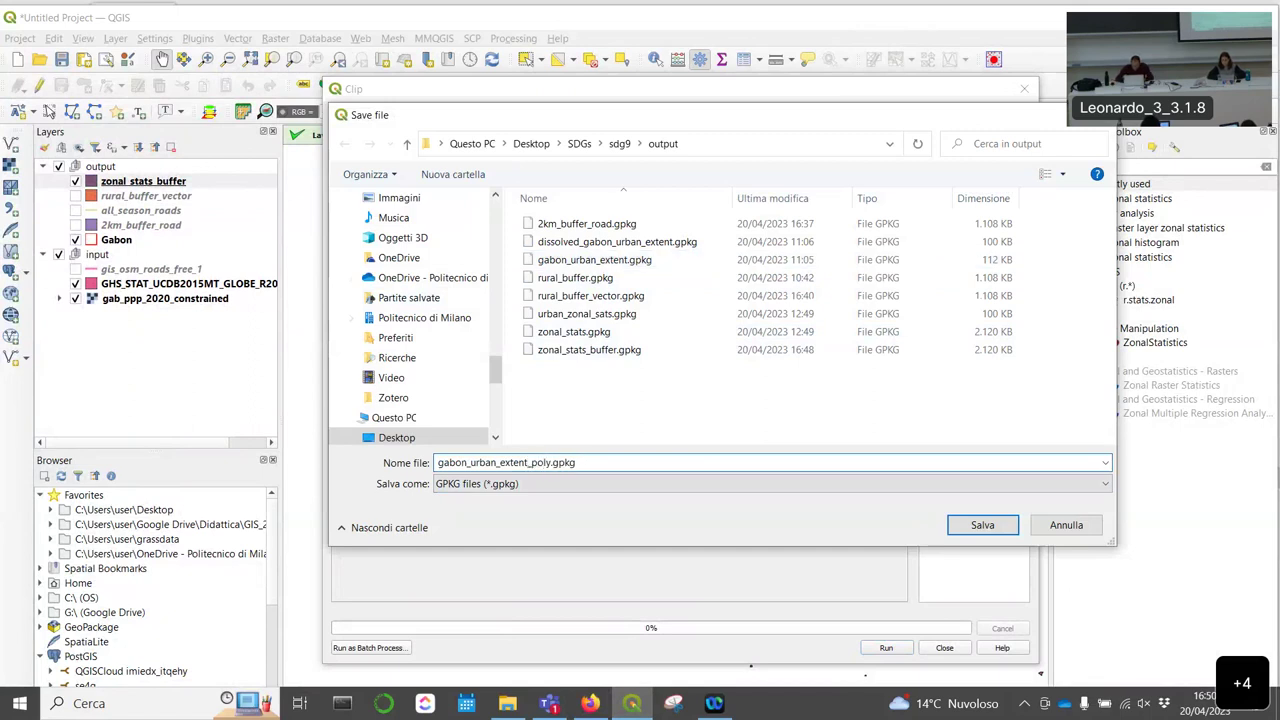
pyautogui.write('s')
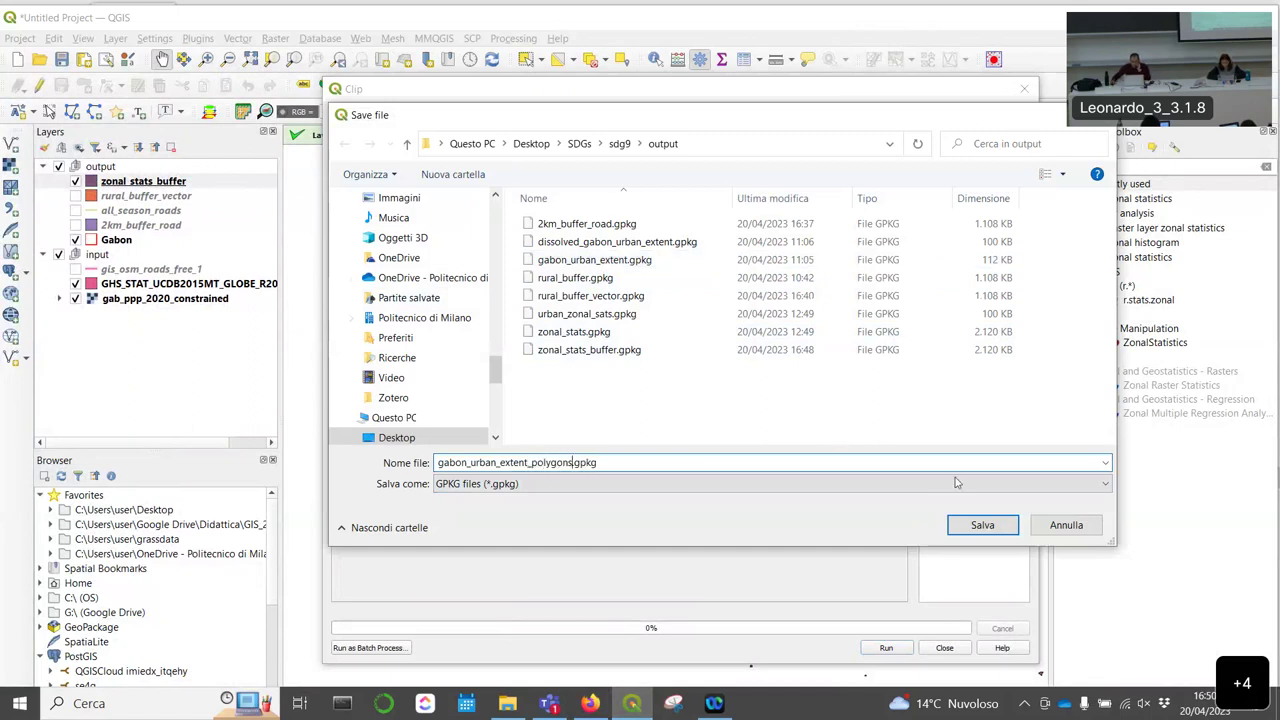
pyautogui.moveTo(695, 127); pyautogui.dragTo(660, 226)
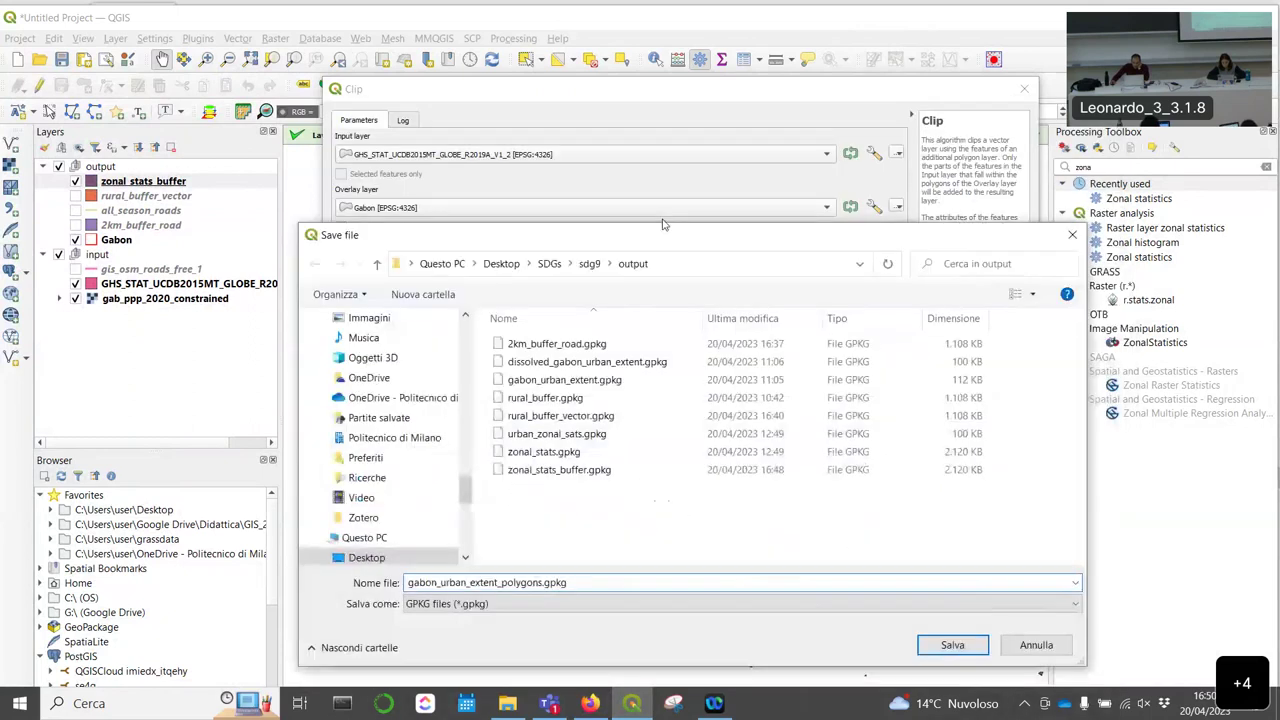
pyautogui.click(590, 703)
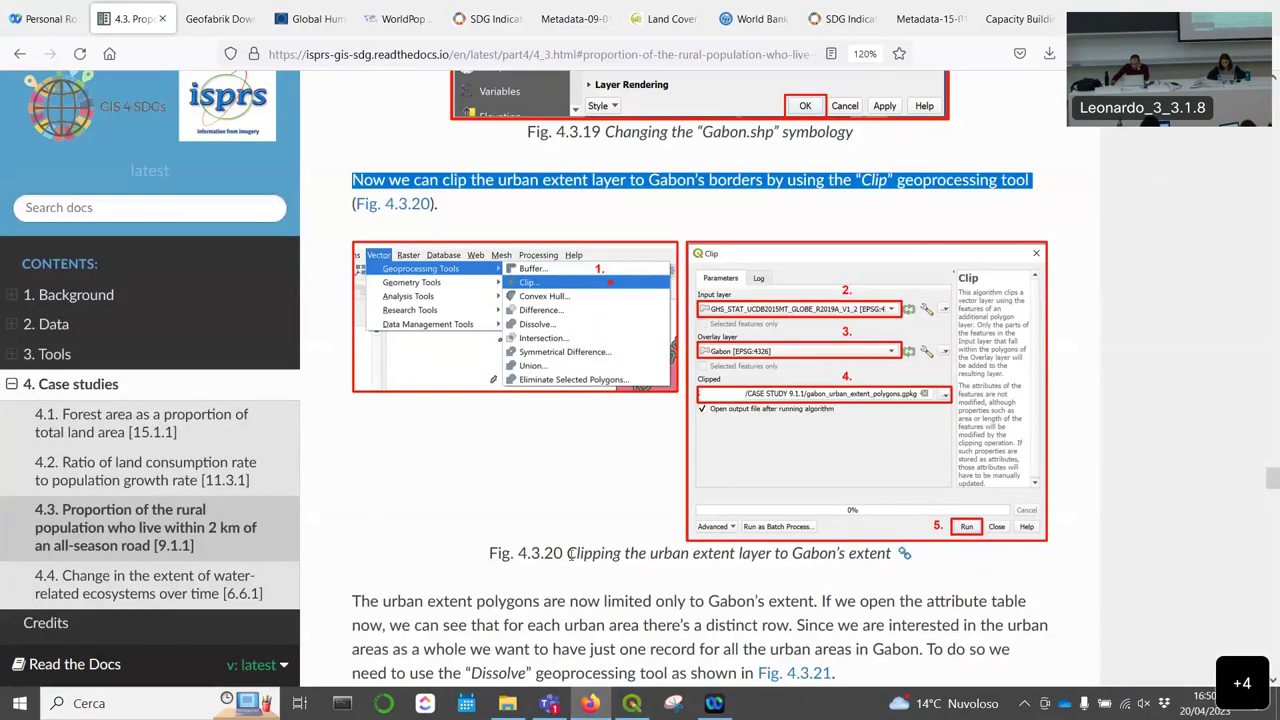
pyautogui.click(632, 703)
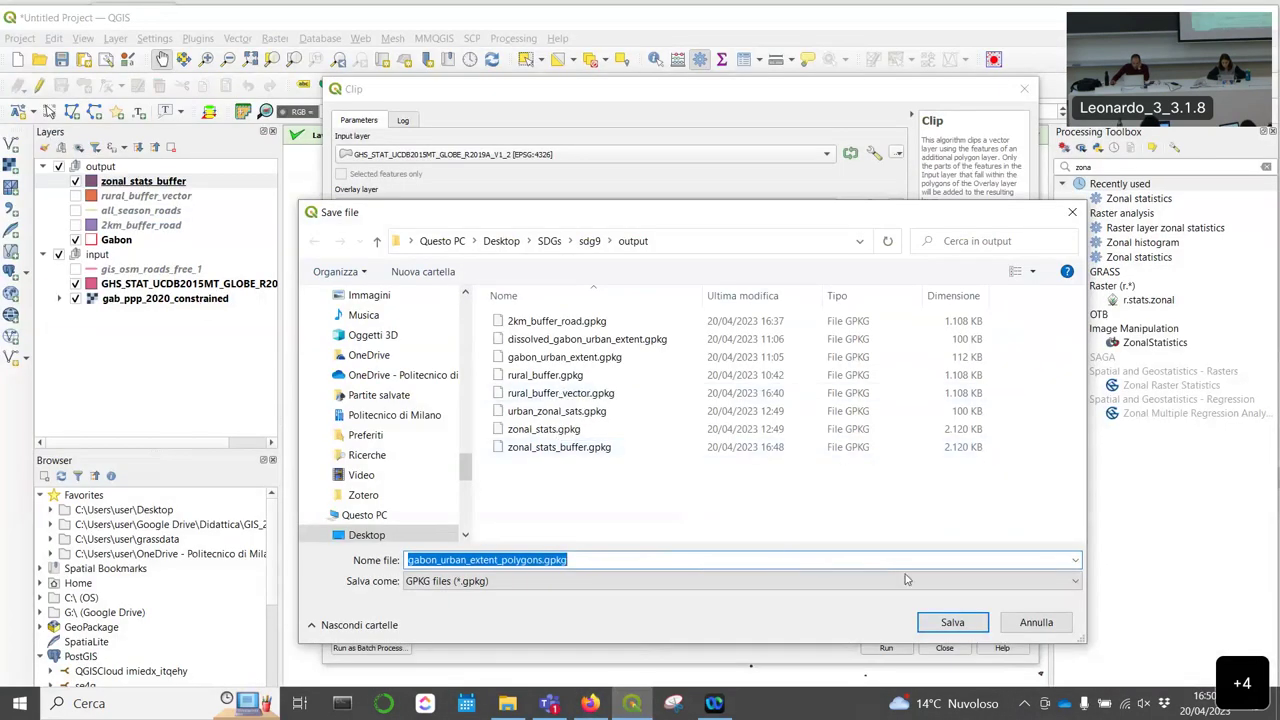
pyautogui.click(940, 623)
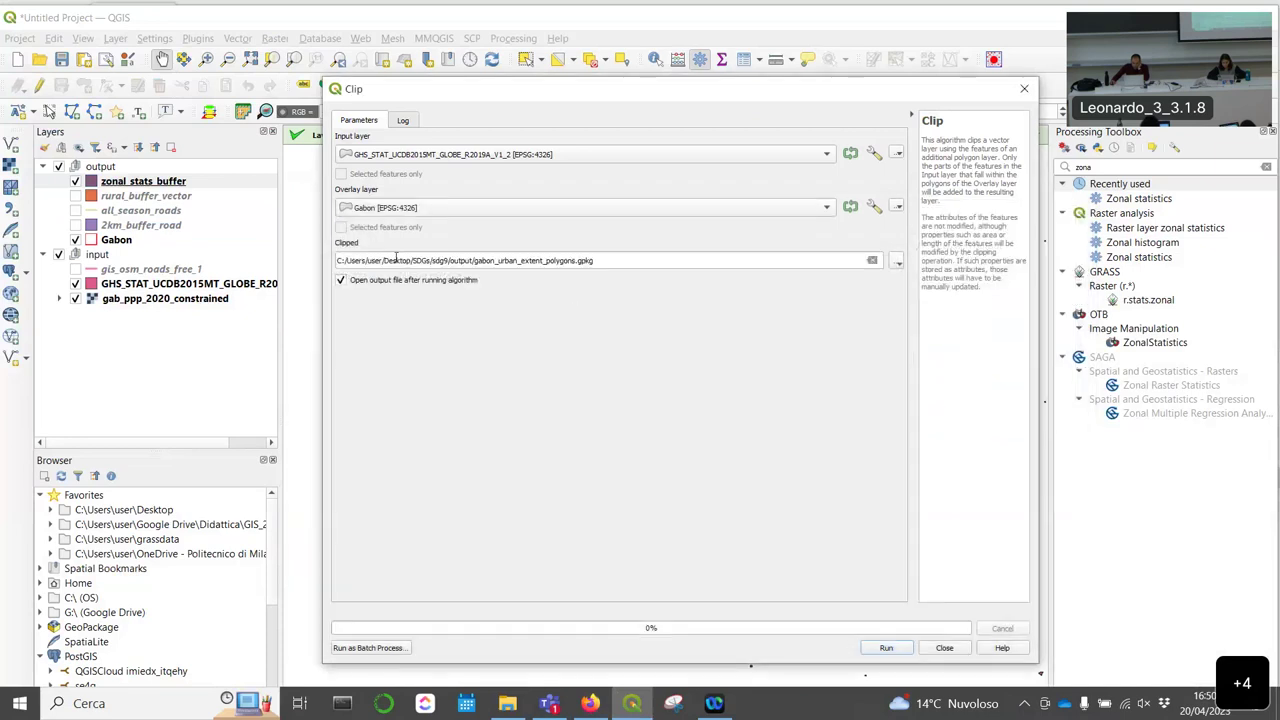
pyautogui.click(886, 647)
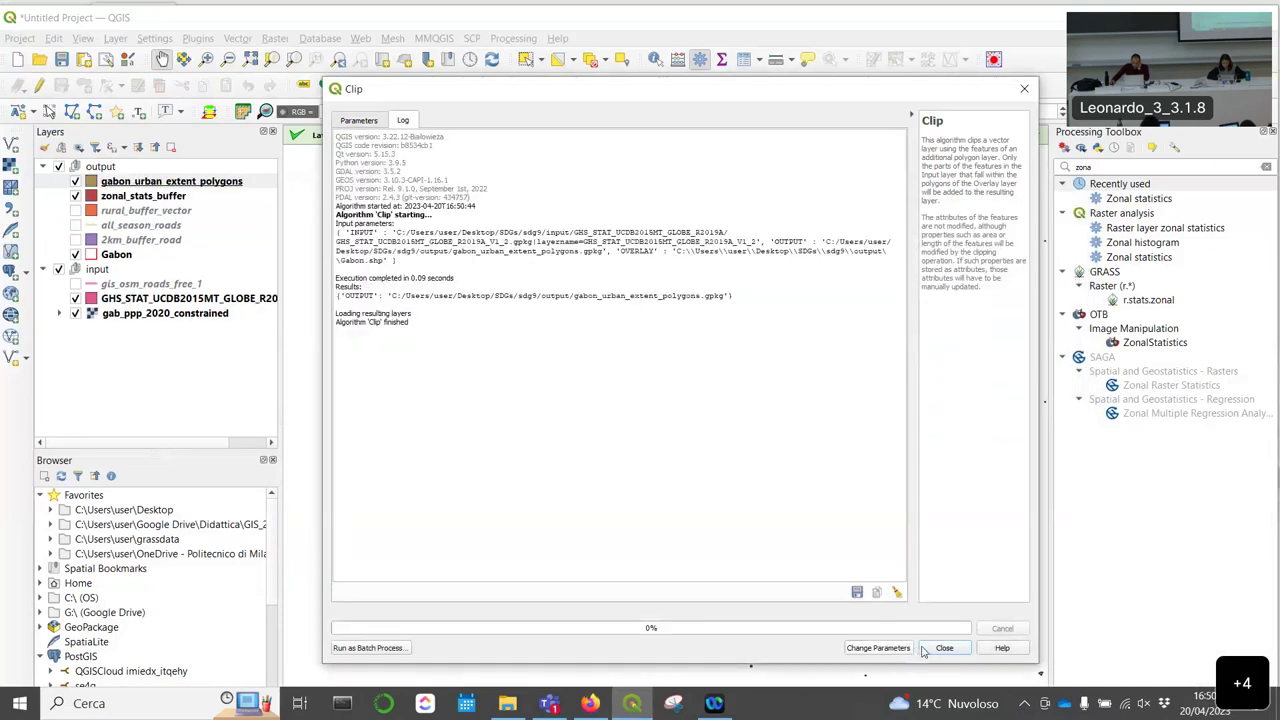
pyautogui.click(944, 647)
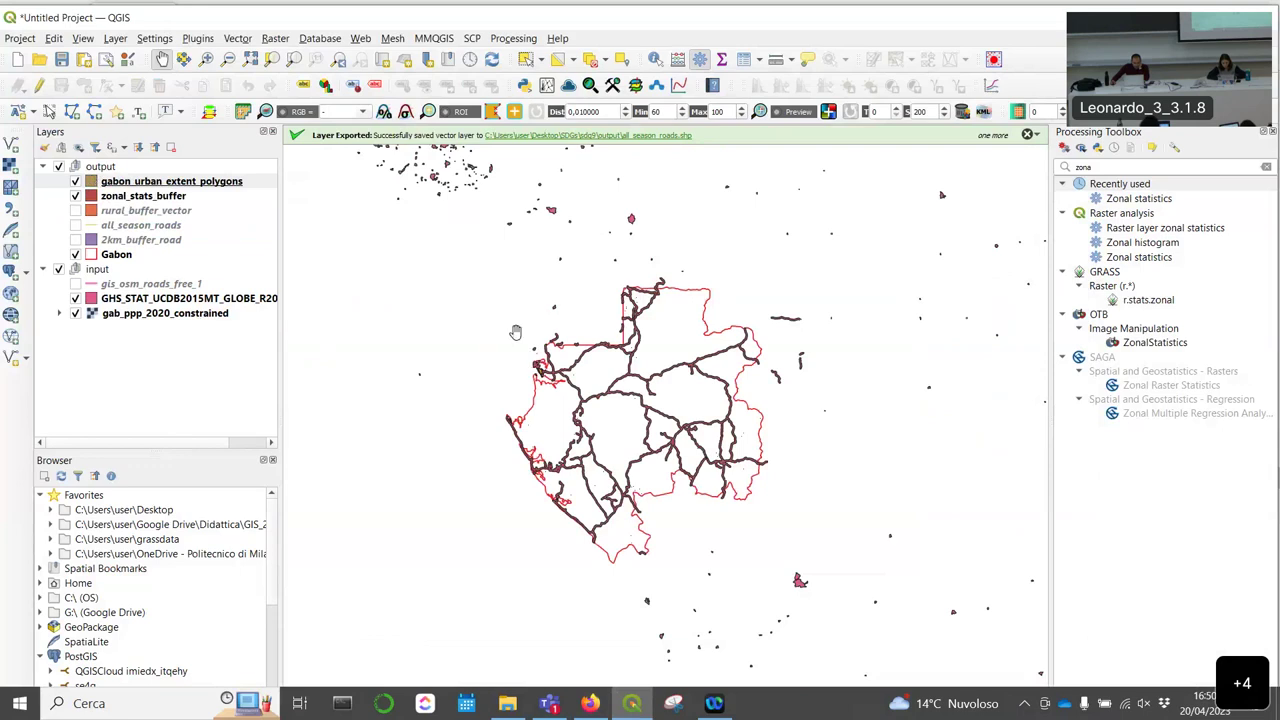
# Step: Hide the global GHS_STAT urban extent layer and inspect the clipped urban polygons within Gabon
pyautogui.click(75, 298)
pyautogui.scroll(1, 560, 385)
pyautogui.moveTo(570, 405); pyautogui.dragTo(520, 333)
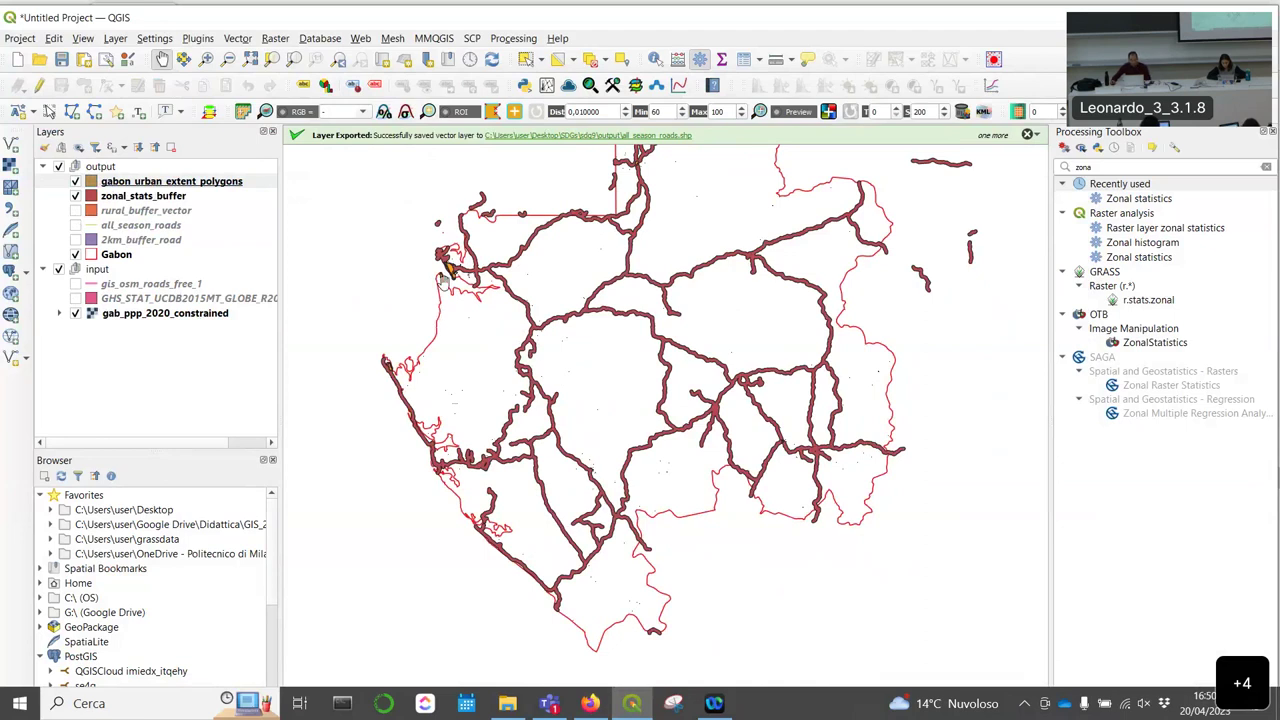
# Step: Switch to the Firefox guide and read why and how to dissolve Gabon's urban extent polygons into one record
pyautogui.click(590, 703)
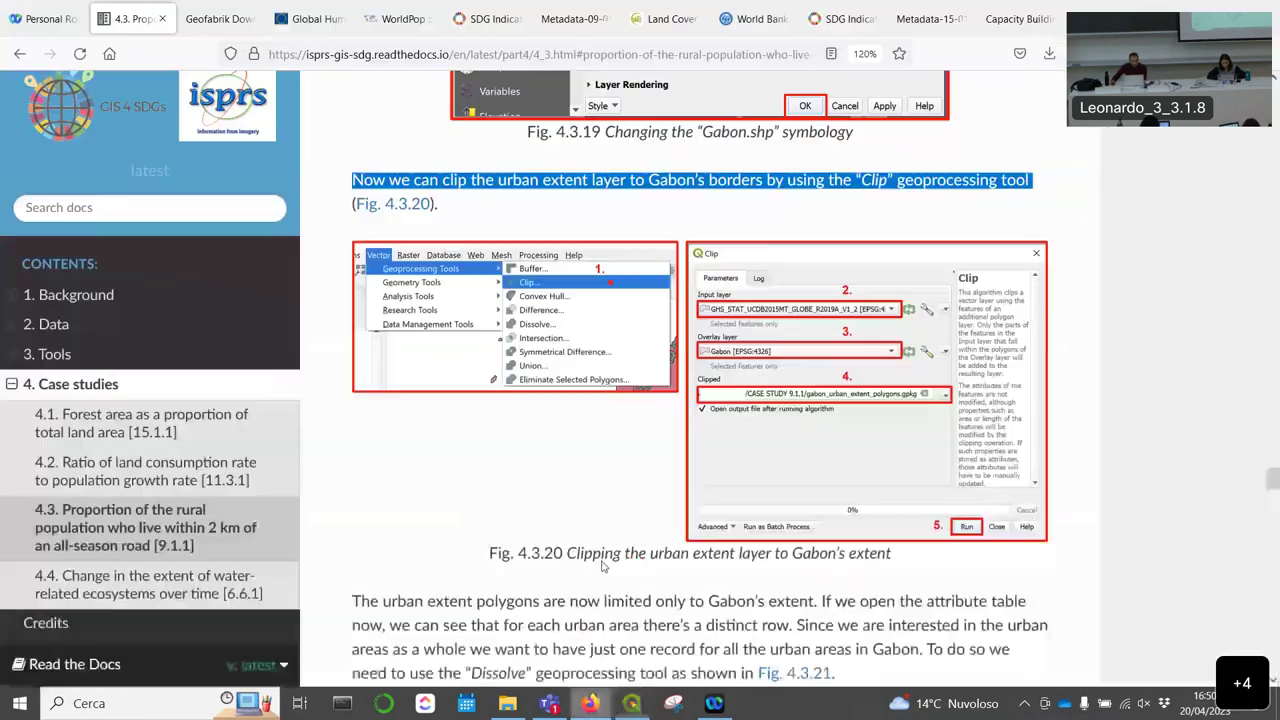
pyautogui.scroll(-3, 530, 220)
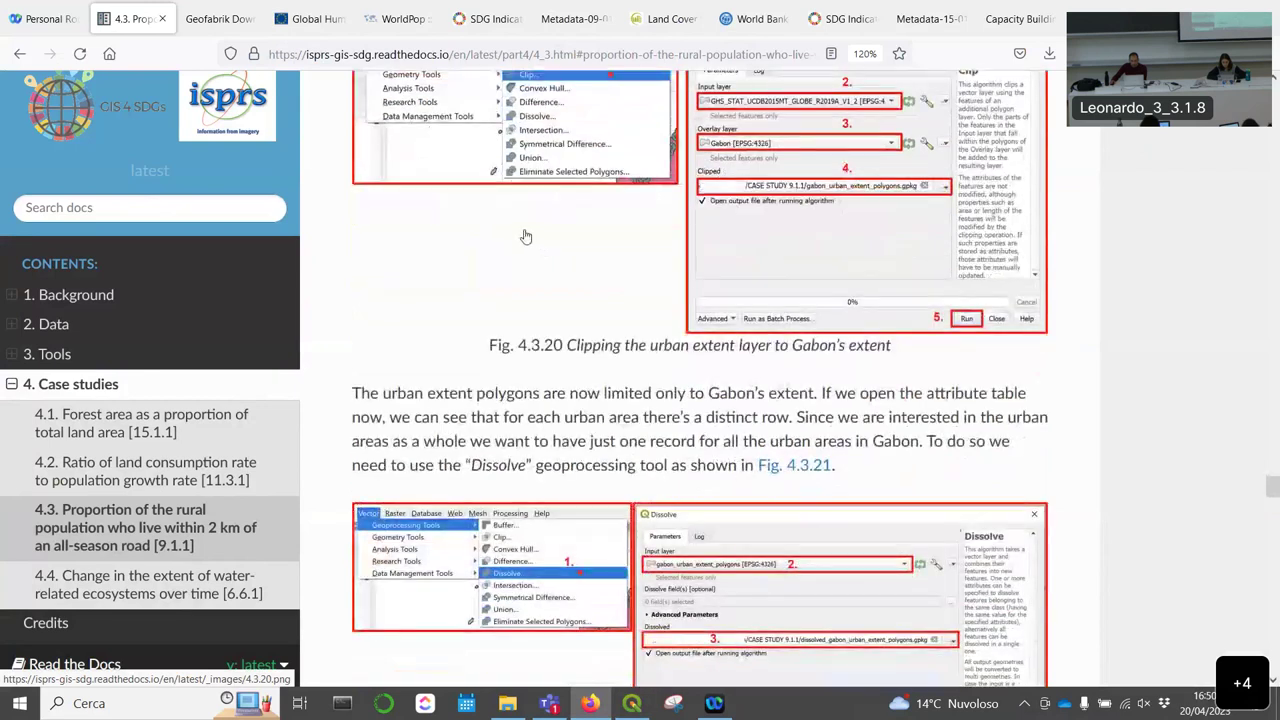
pyautogui.scroll(-1, 520, 232)
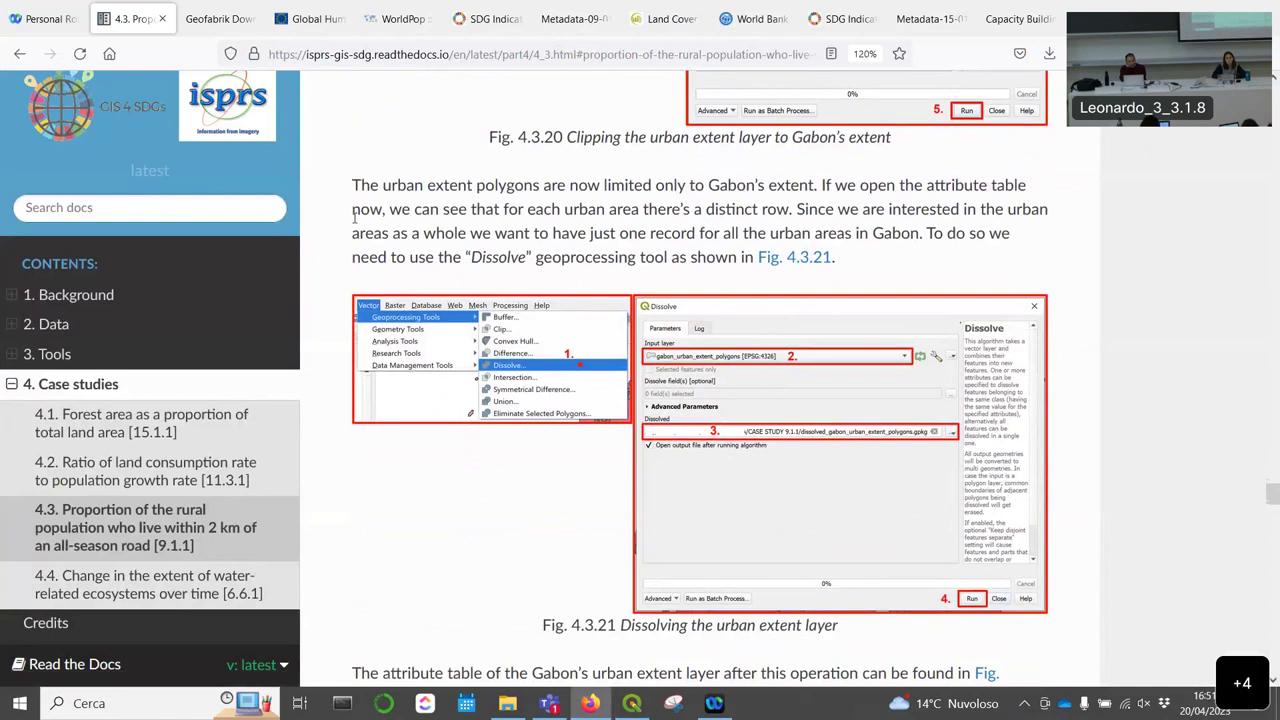
# Step: Return to QGIS, examine the urban area records in the attribute table of gabon_urban_extent_polygons, and close the table
pyautogui.click(632, 703)
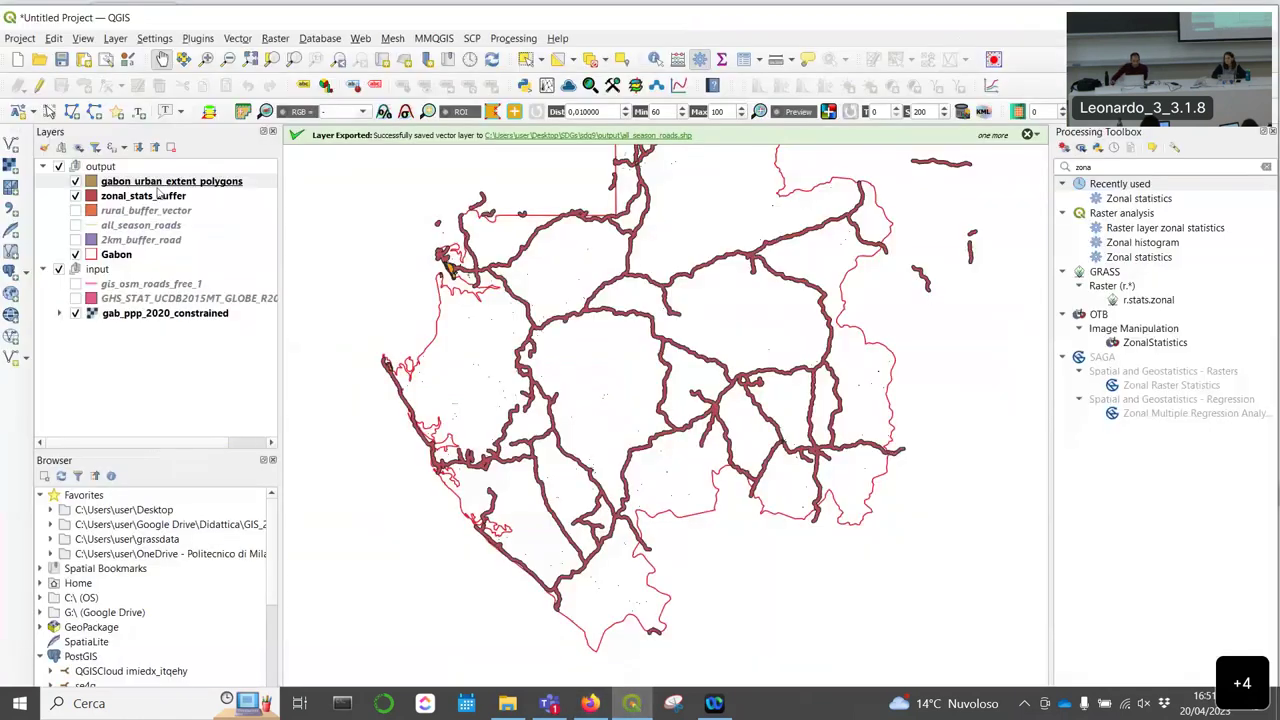
pyautogui.rightClick(163, 183)
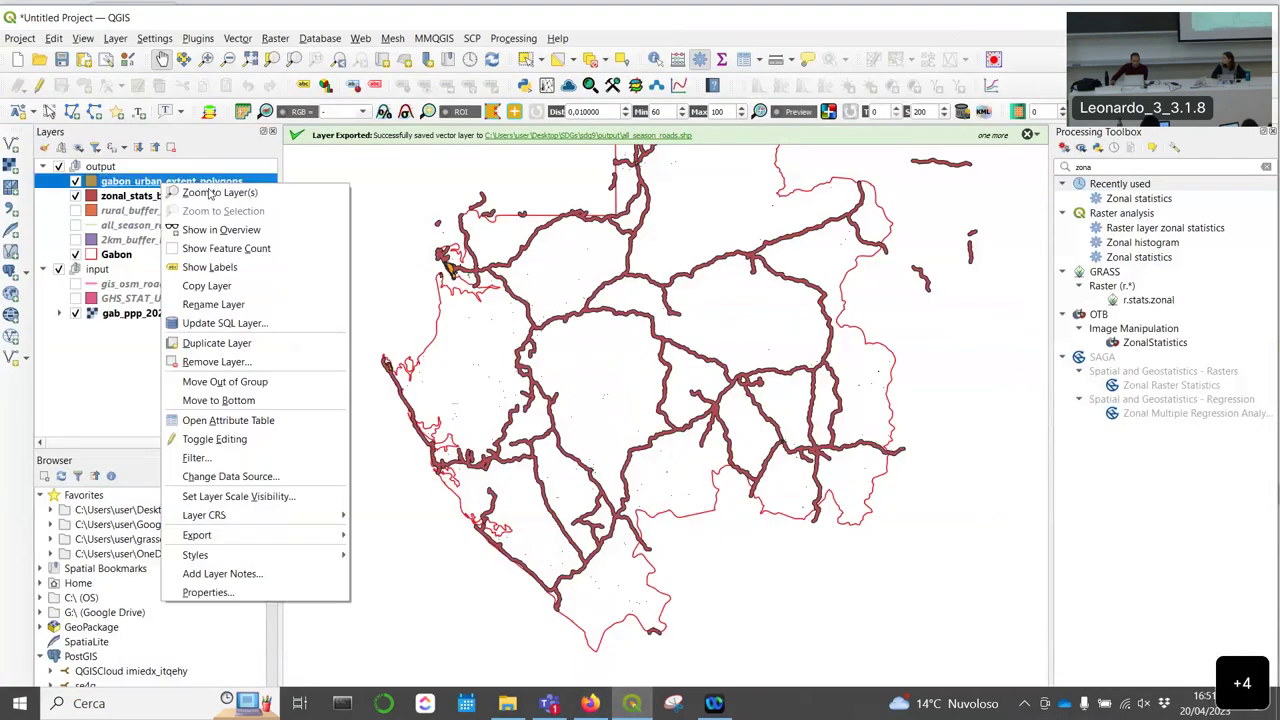
pyautogui.click(240, 420)
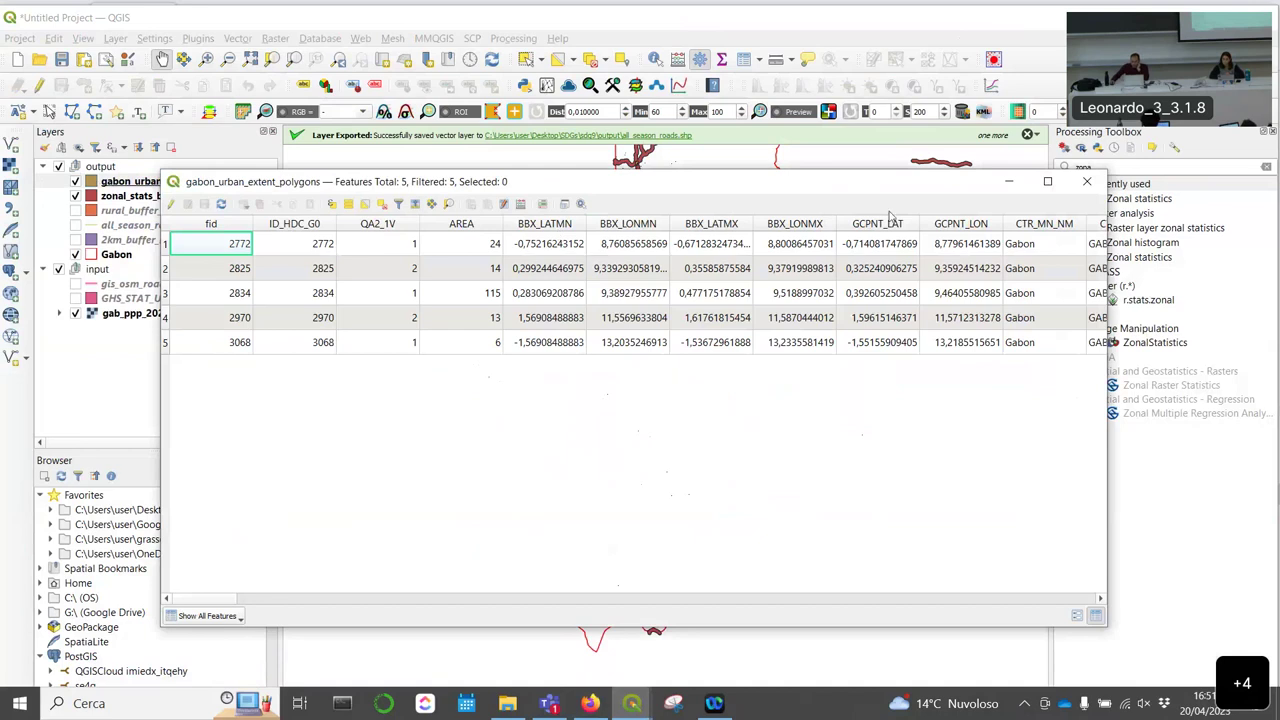
pyautogui.click(1087, 181)
# Step: Start the Dissolve tool with gabon_urban_extent_polygons as the input layer and check the remaining Dissolve settings in the Firefox guide
pyautogui.click(238, 38)
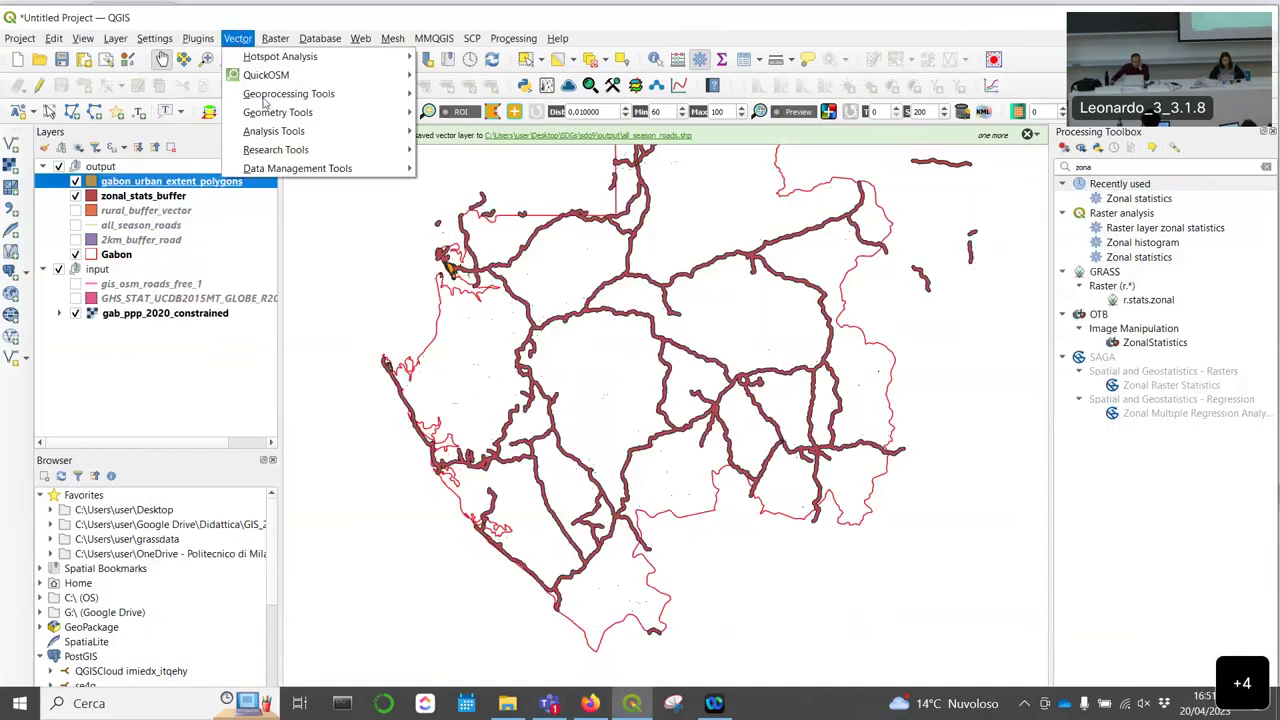
pyautogui.moveTo(290, 93)
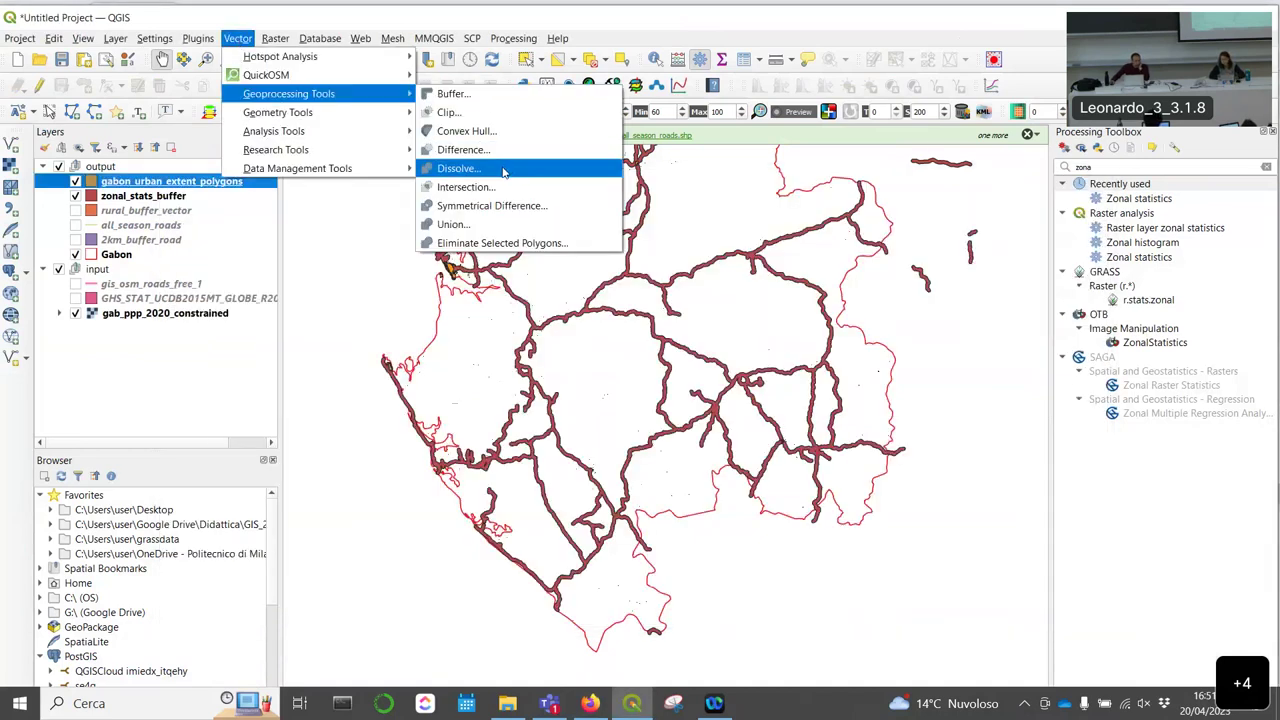
pyautogui.click(504, 172)
pyautogui.click(417, 158)
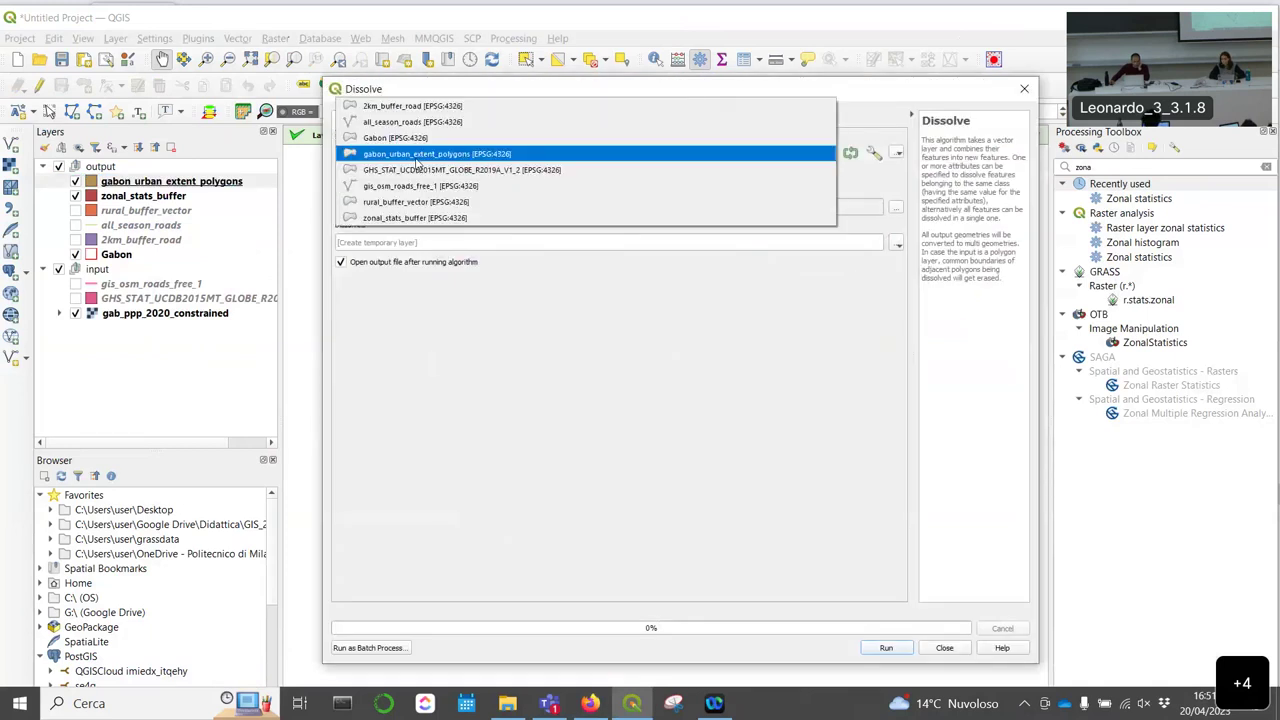
pyautogui.click(417, 156)
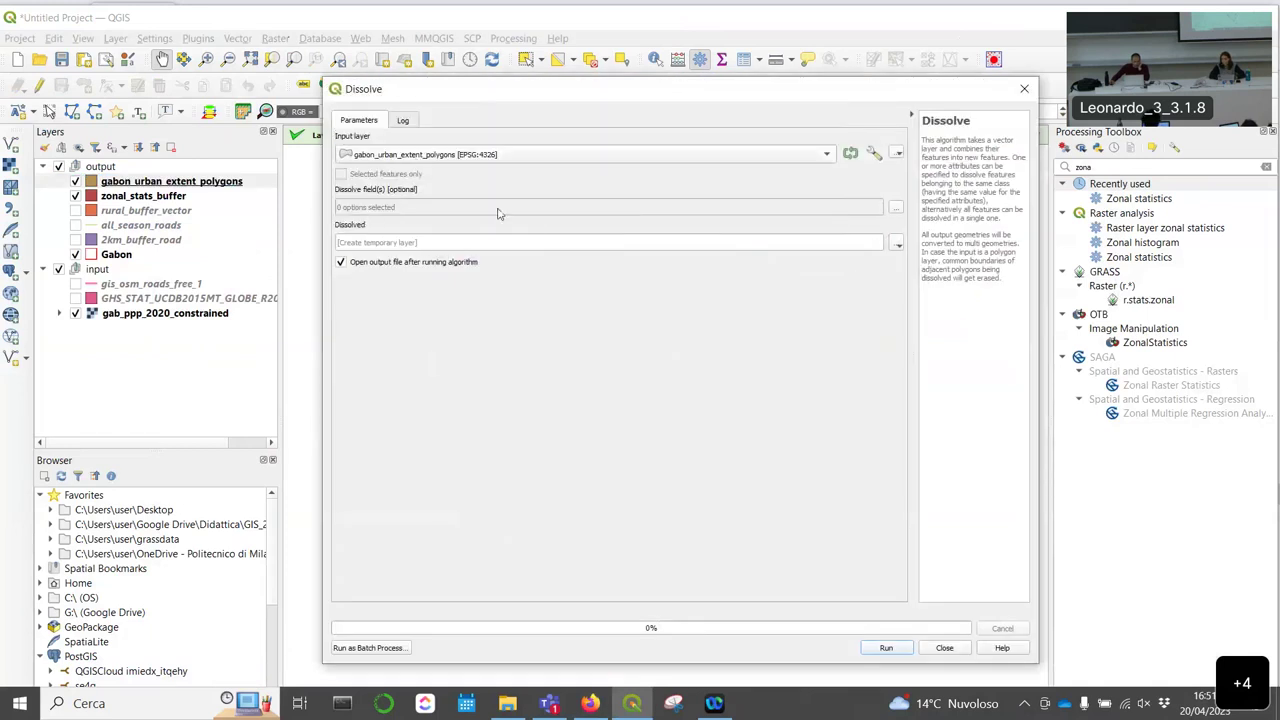
pyautogui.click(590, 703)
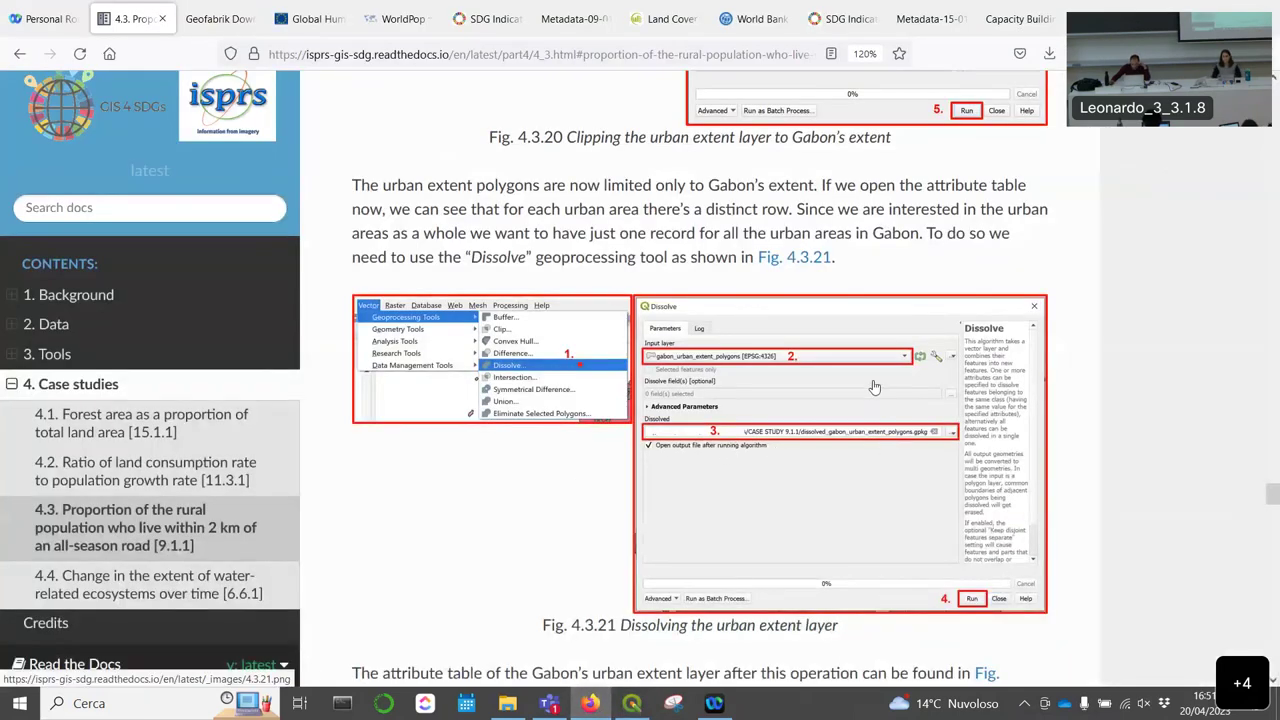
pyautogui.scroll(-2, 875, 388)
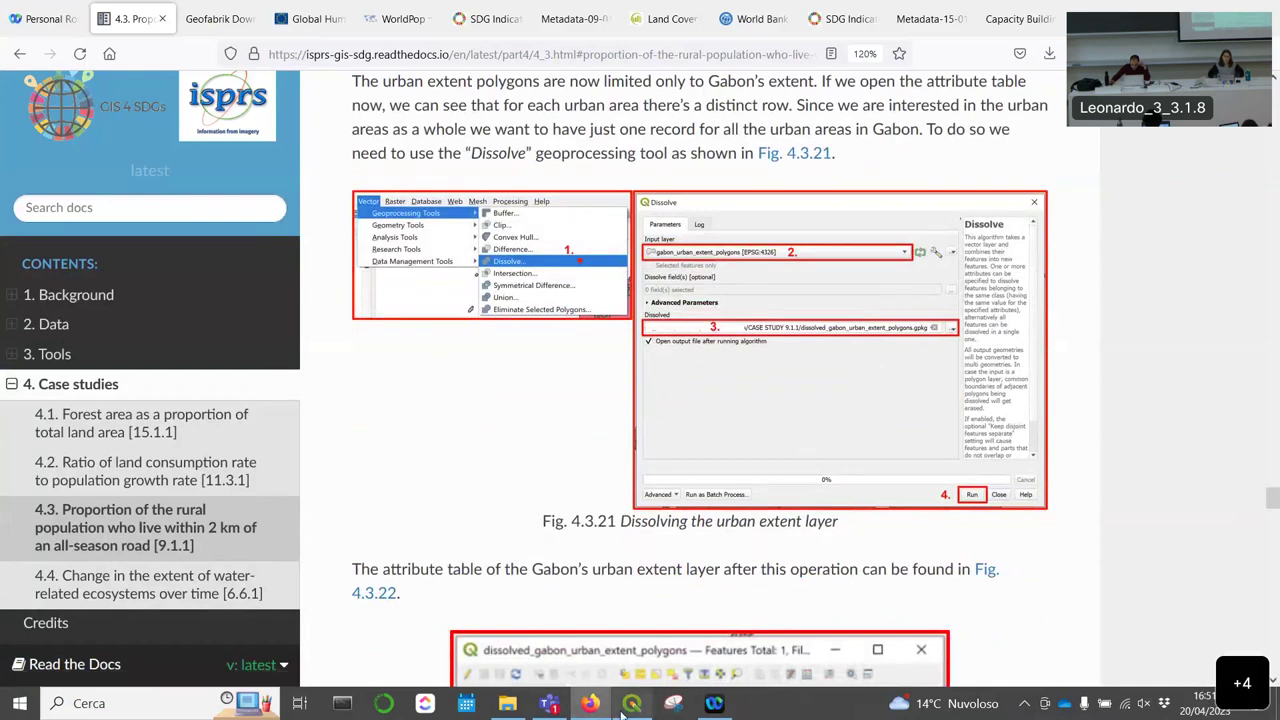
pyautogui.click(632, 703)
# Step: Save the dissolved output as dissolved_gabon_urban_extent_polygons.gpkg in the sdg9 output folder, run the Dissolve, and close the tool
pyautogui.click(898, 244)
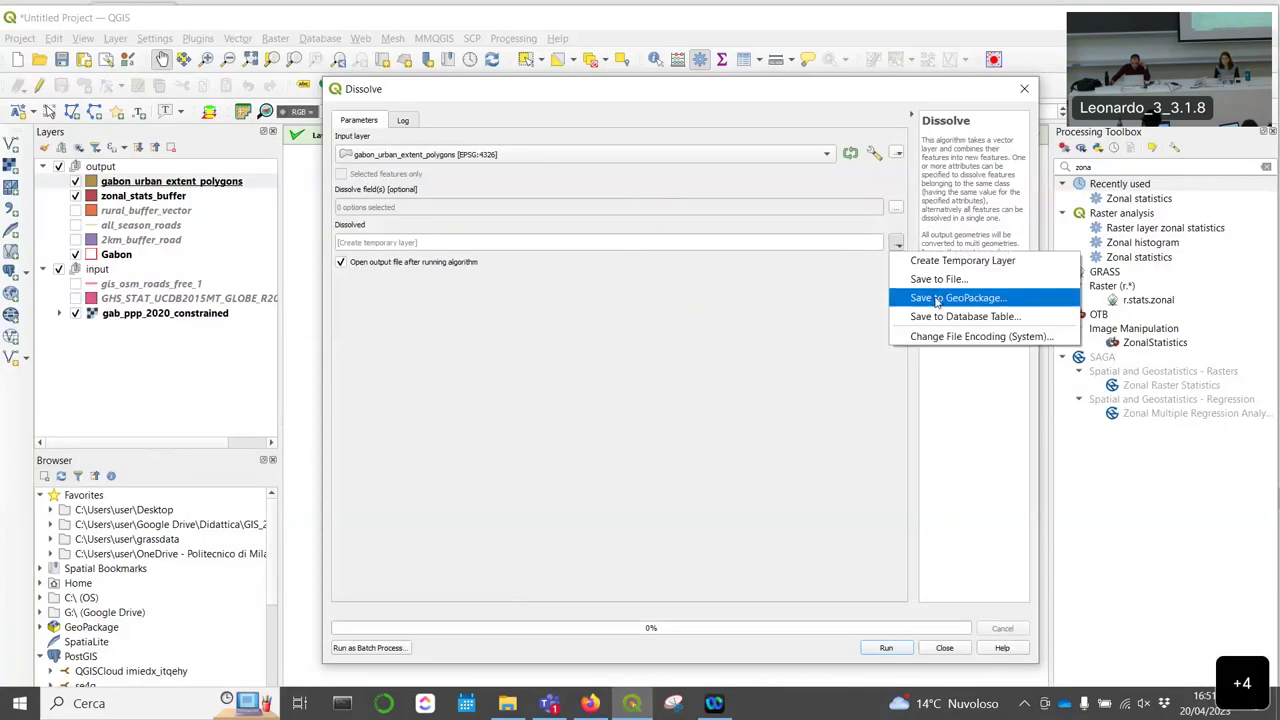
pyautogui.click(935, 279)
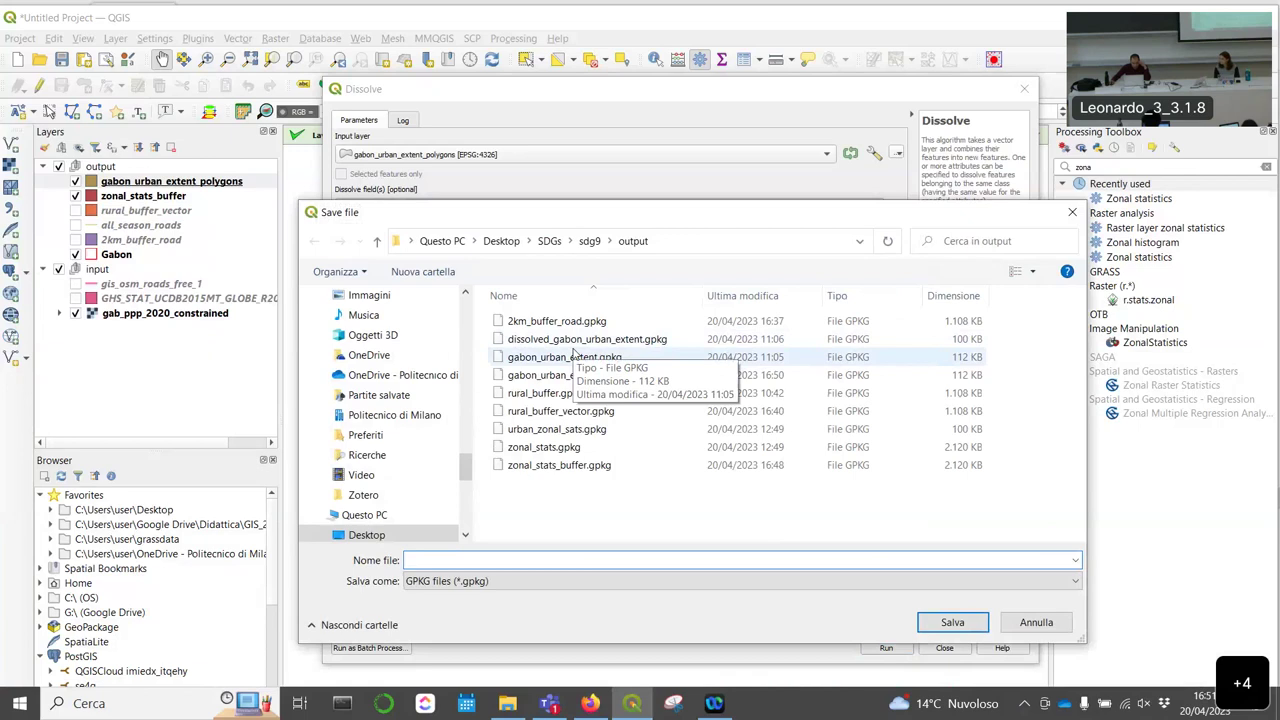
pyautogui.click(603, 340)
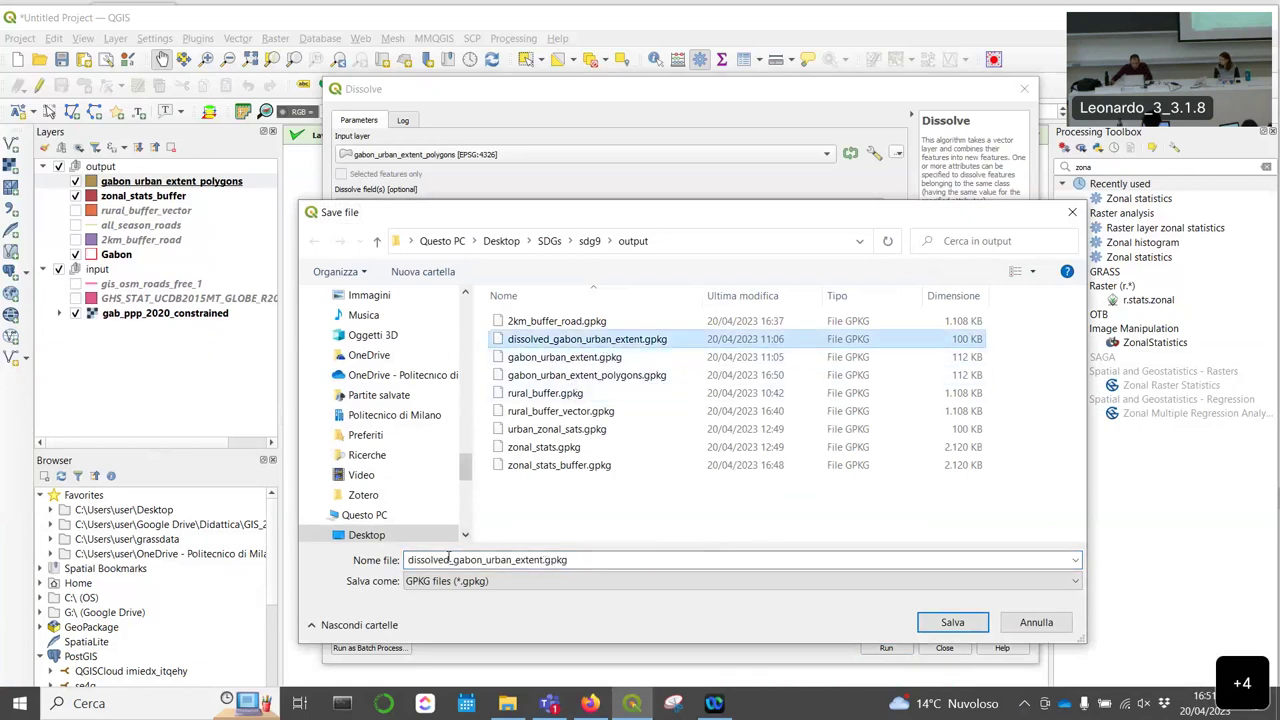
pyautogui.doubleClick(448, 558)
pyautogui.click(405, 560)
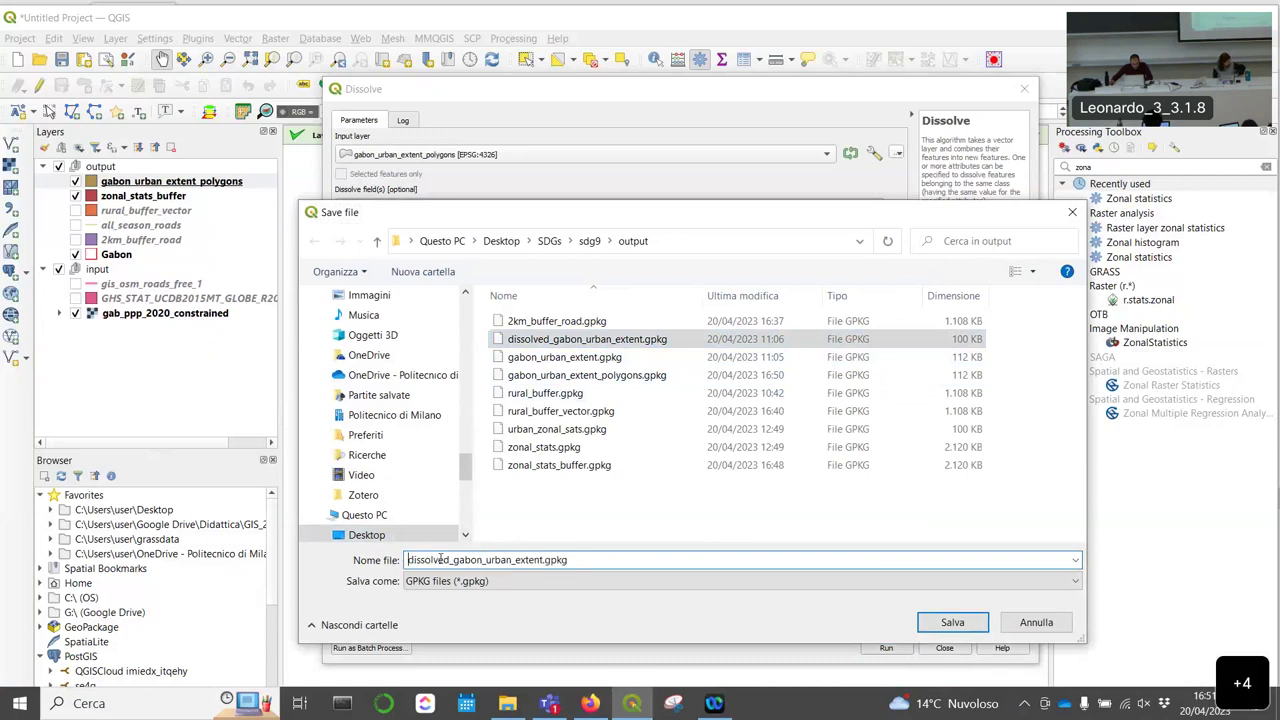
pyautogui.moveTo(449, 560); pyautogui.dragTo(405, 560)
pyautogui.hotkey('ctrl', 'c')
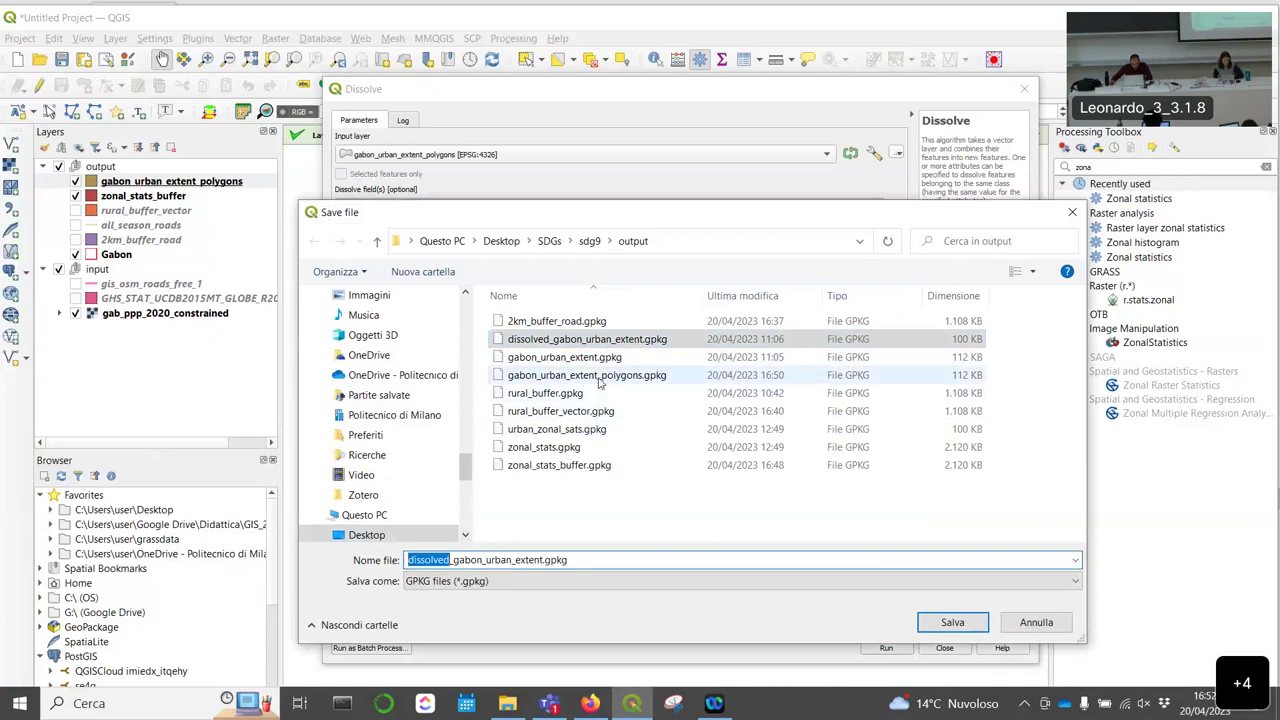
pyautogui.click(600, 383)
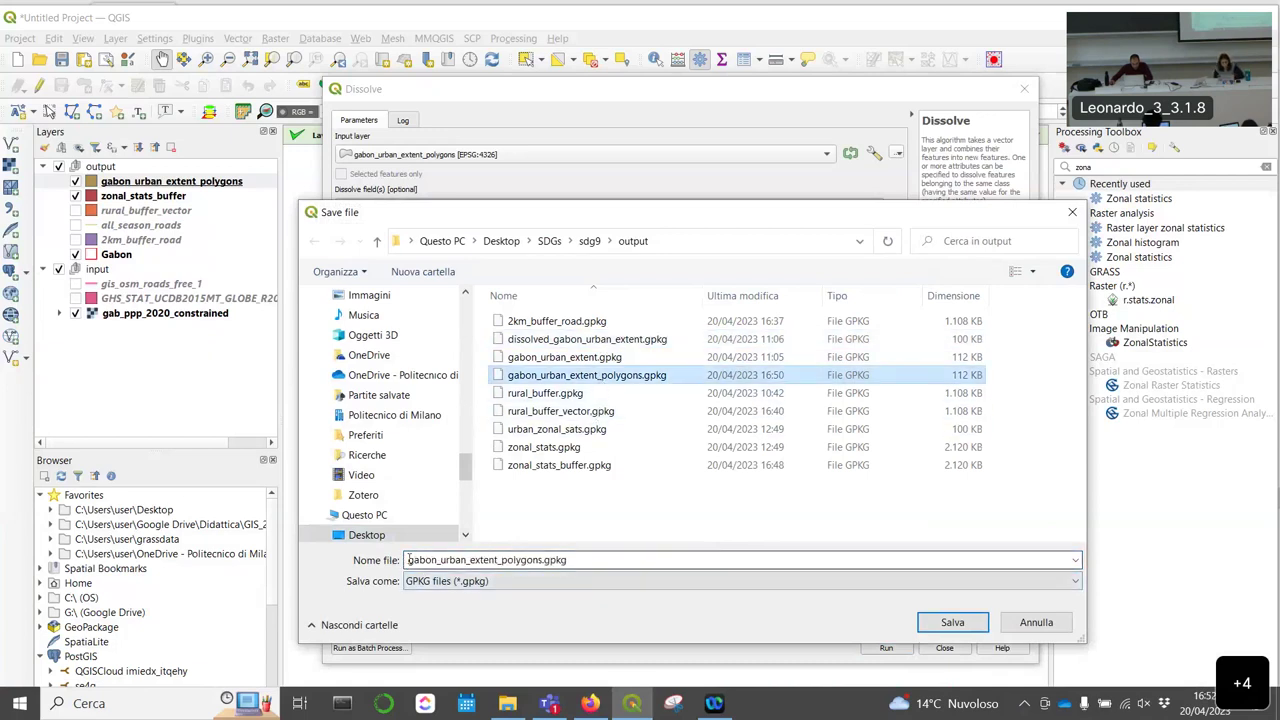
pyautogui.doubleClick(418, 558)
pyautogui.click(410, 560)
pyautogui.hotkey('ctrl', 'v')
pyautogui.write('_')
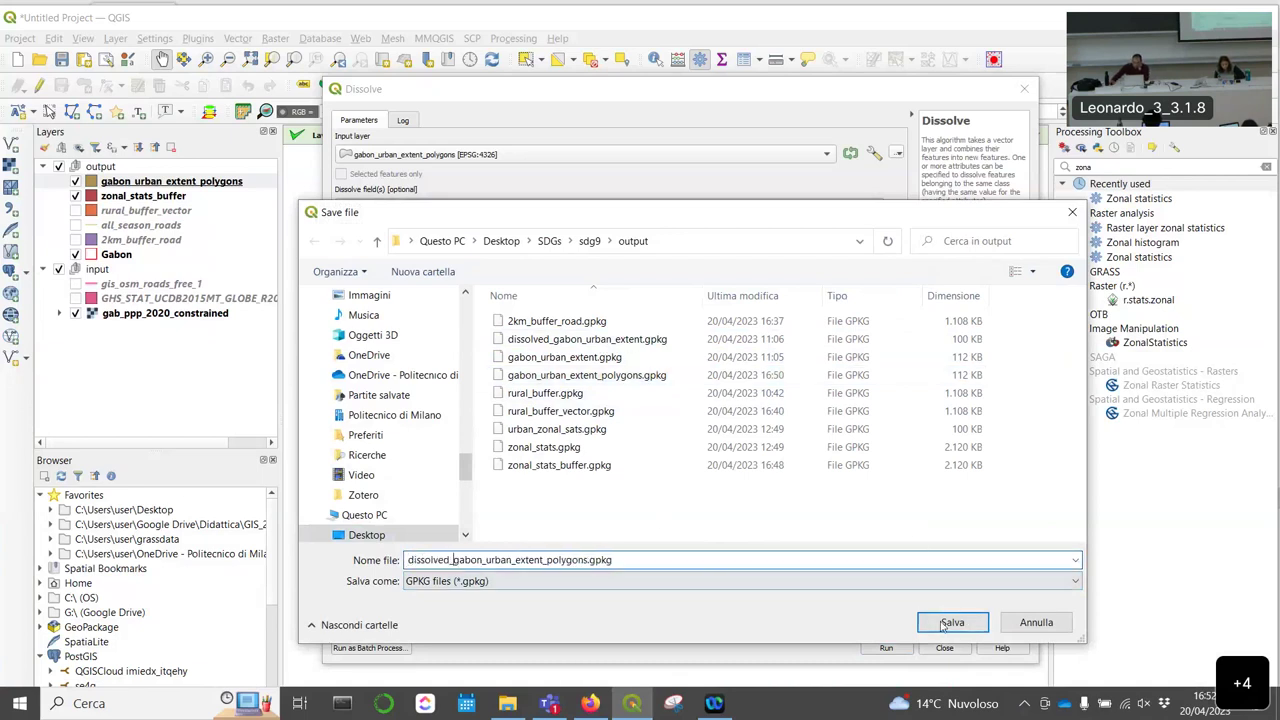
pyautogui.click(944, 624)
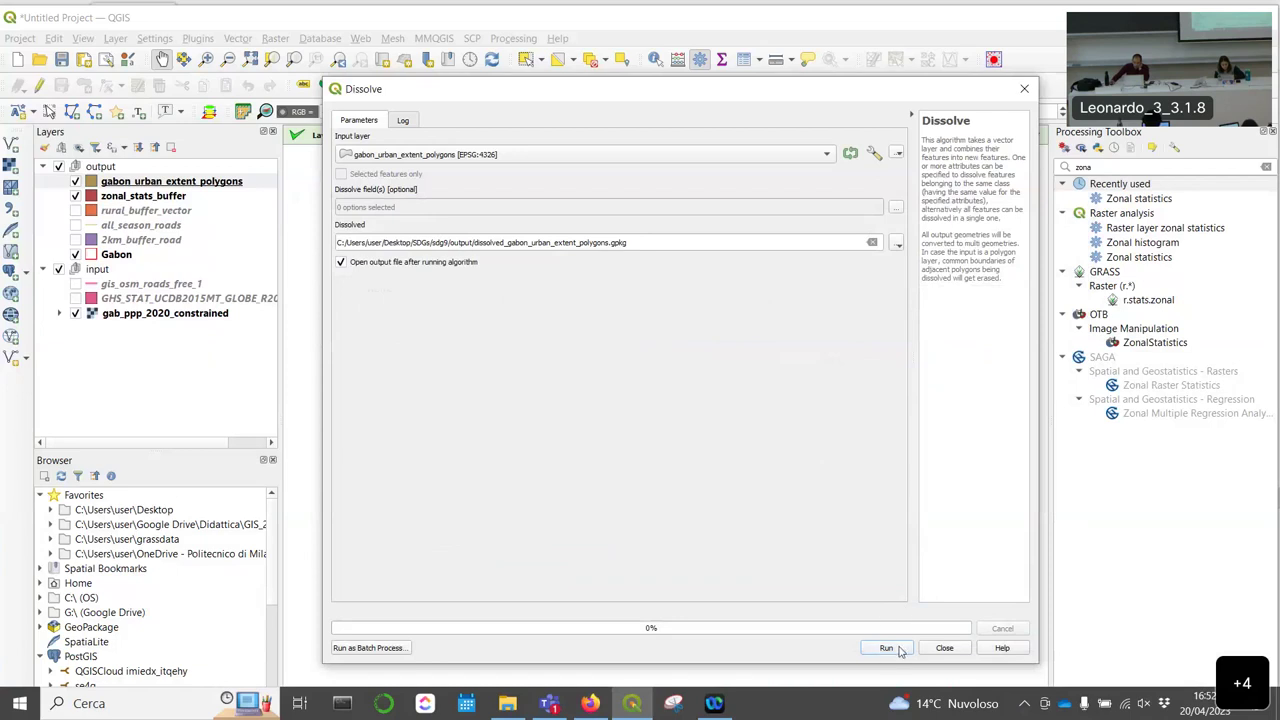
pyautogui.click(898, 649)
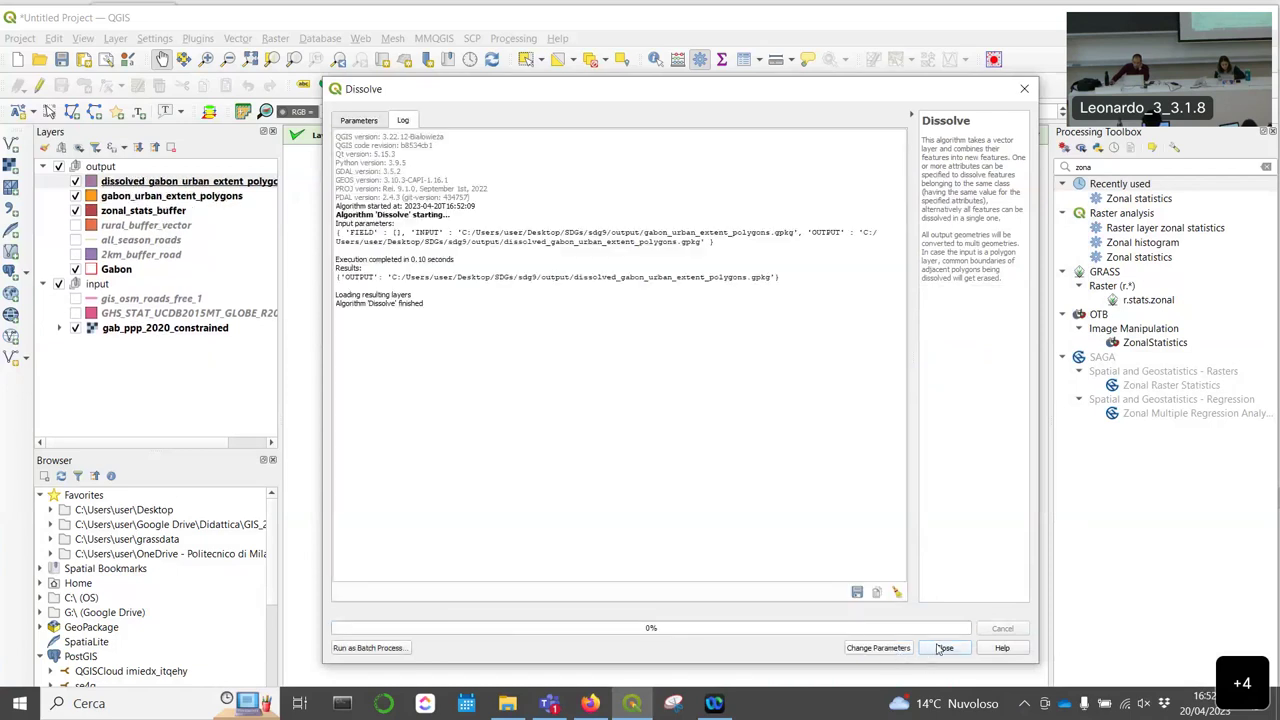
pyautogui.click(944, 648)
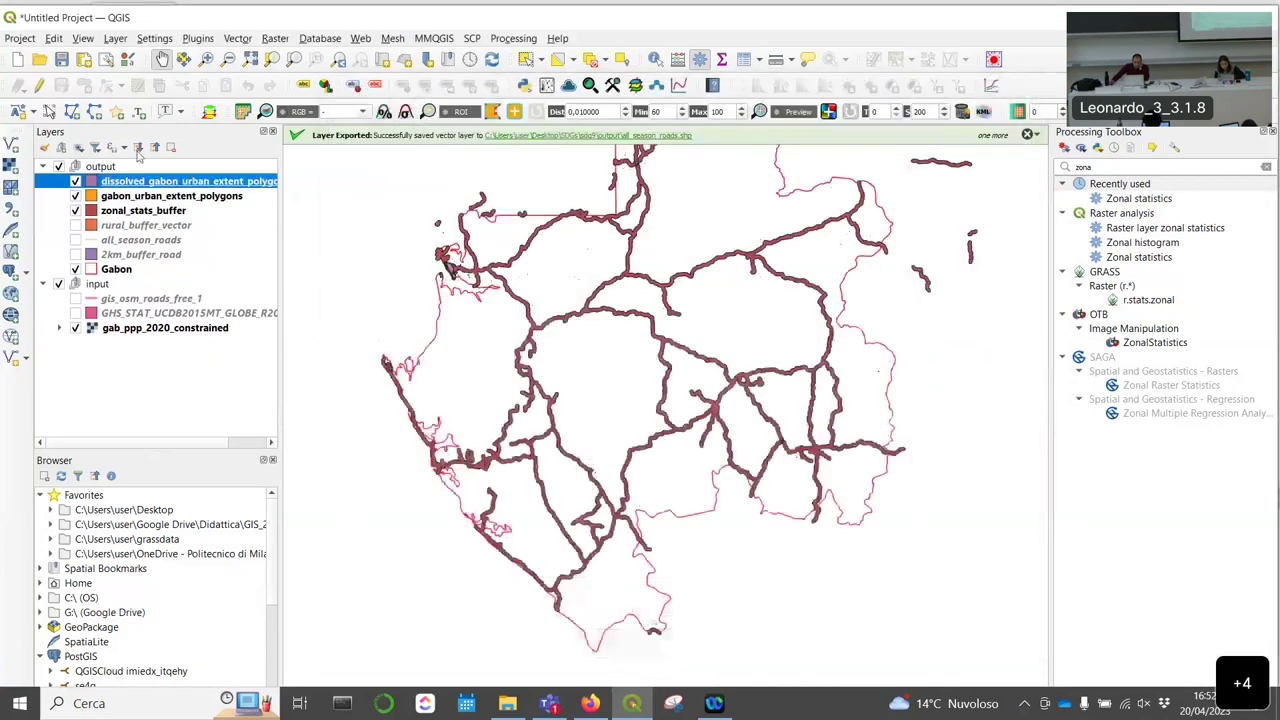
# Step: Examine the attribute table of dissolved_gabon_urban_extent_polygons and minimize it
pyautogui.rightClick(164, 181)
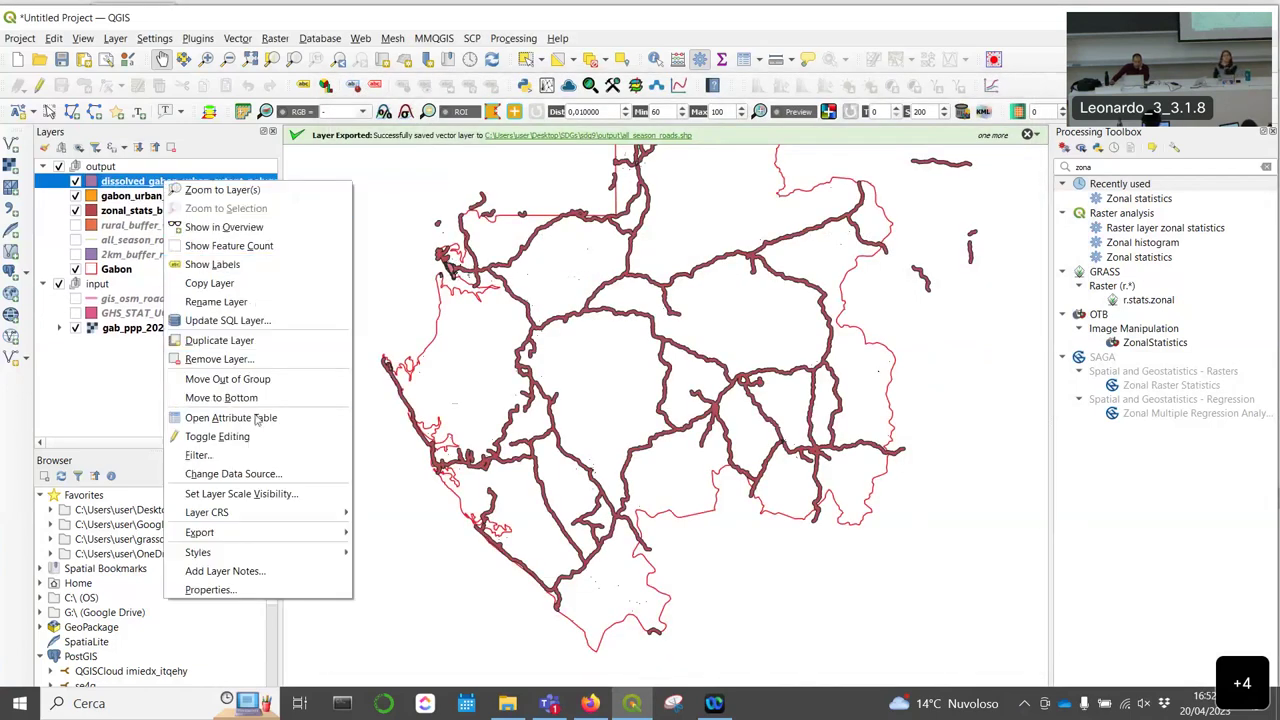
pyautogui.click(258, 418)
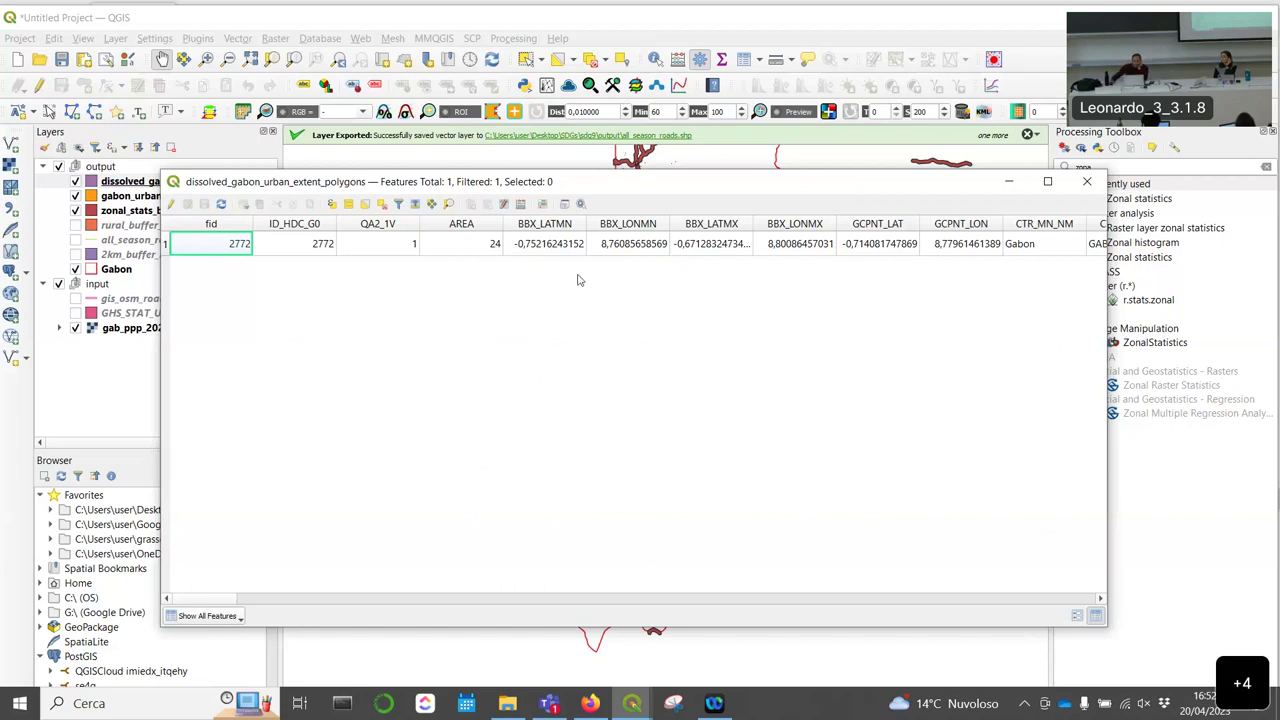
pyautogui.click(1010, 184)
# Step: Switch to the Firefox guide and compare the expected Dissolve result, reading on to the urban population calculation
pyautogui.hotkey('alt', 'Tab')
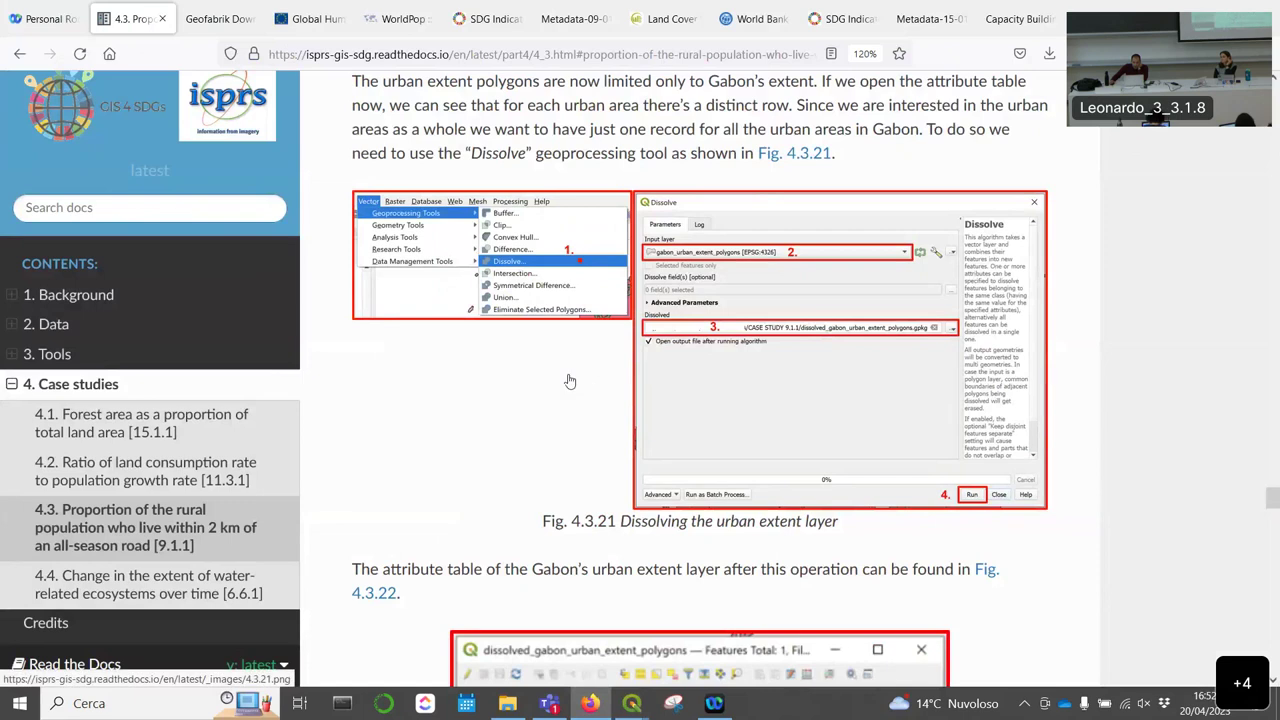
pyautogui.hotkey('ctrl', '-')
pyautogui.scroll(-2, 522, 356)
pyautogui.scroll(-5, 480, 331)
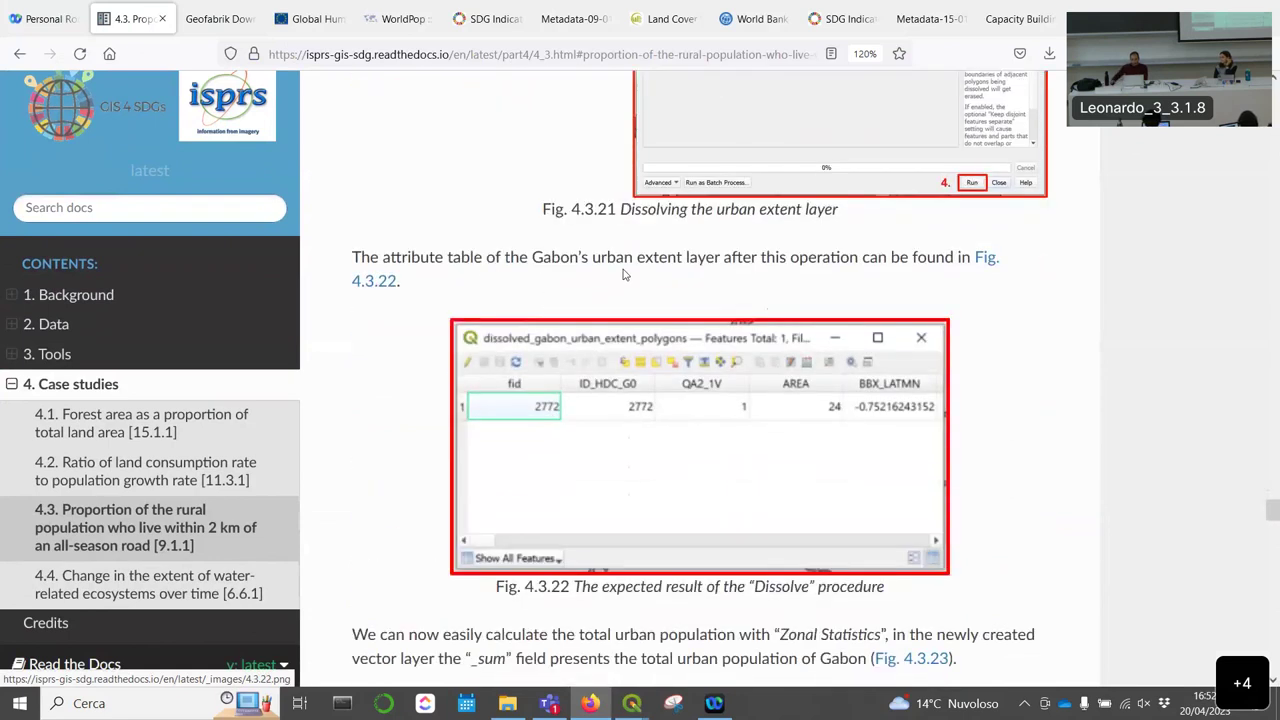
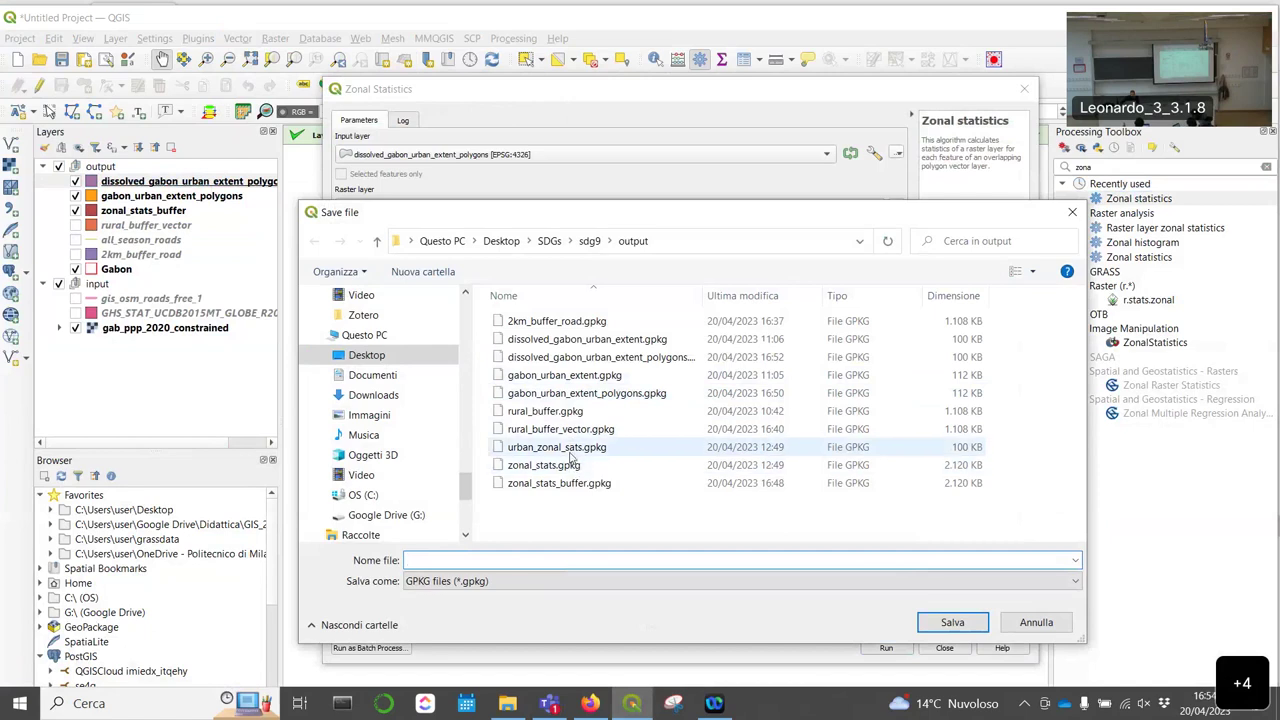
# Step: Check the guide's output name, save the Zonal Statistics output over urban_zonal_sats.gpkg, run the tool, and close it
pyautogui.click(590, 703)
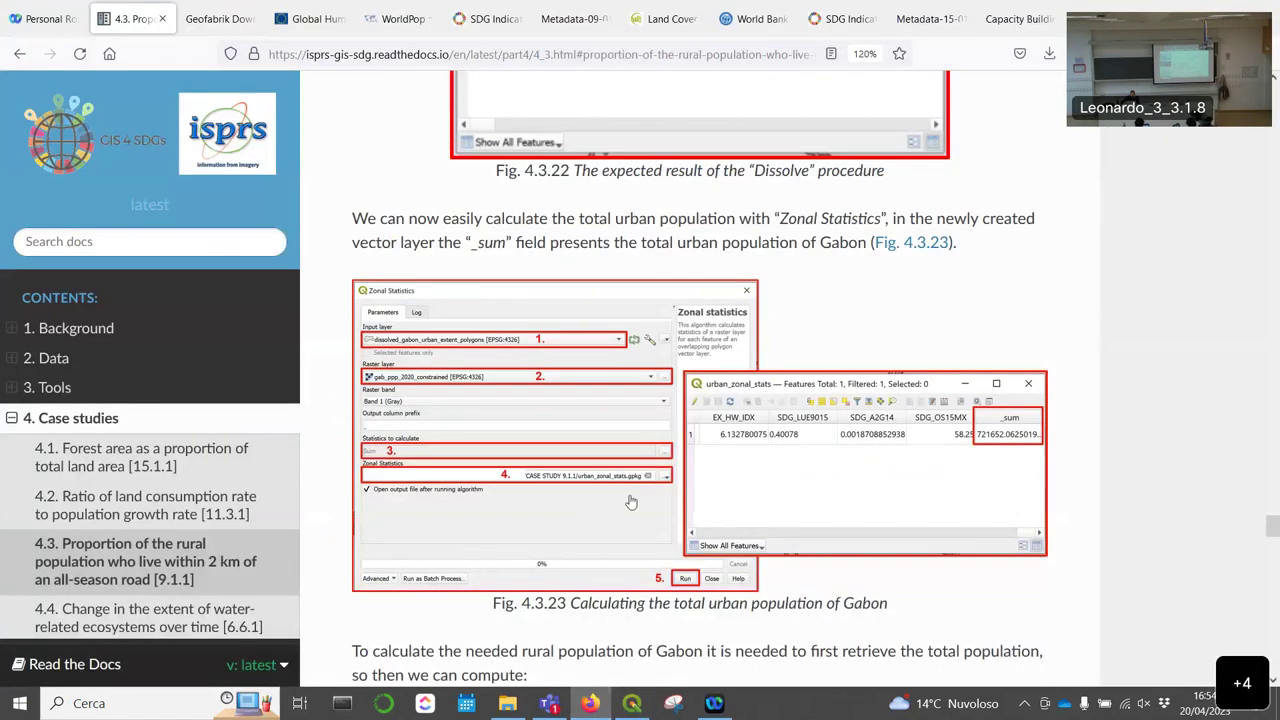
pyautogui.click(632, 703)
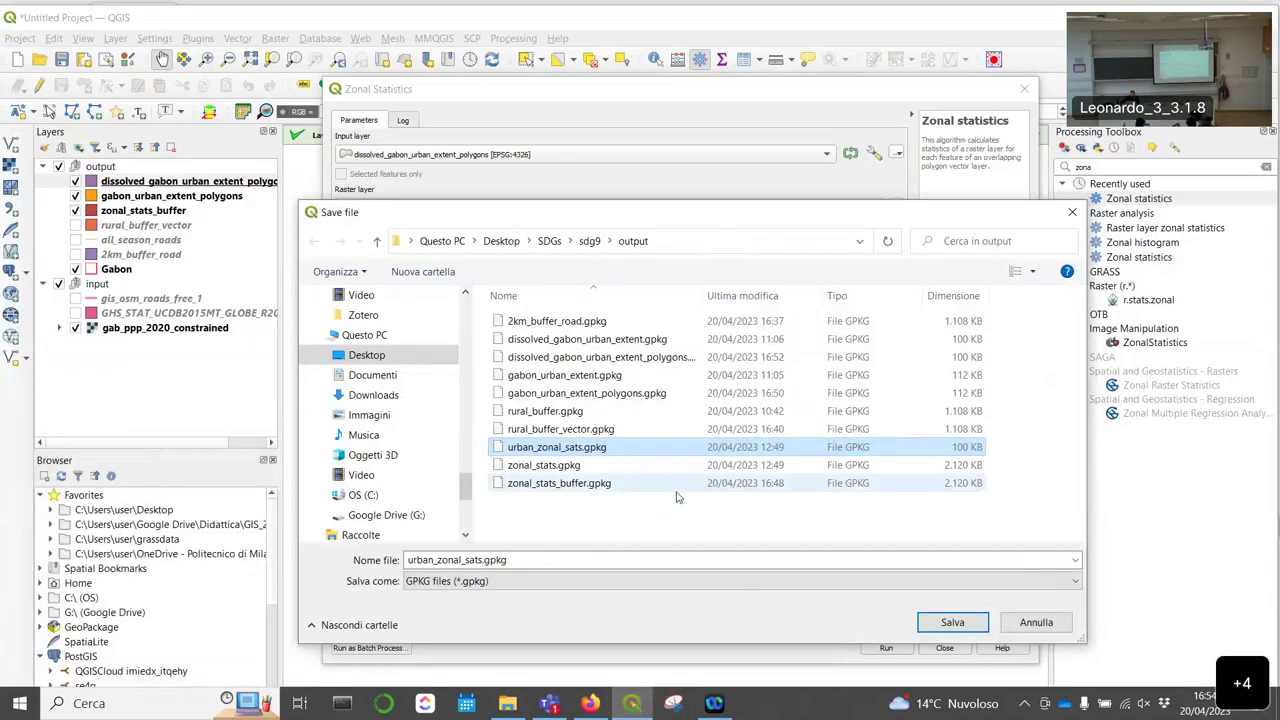
pyautogui.click(953, 624)
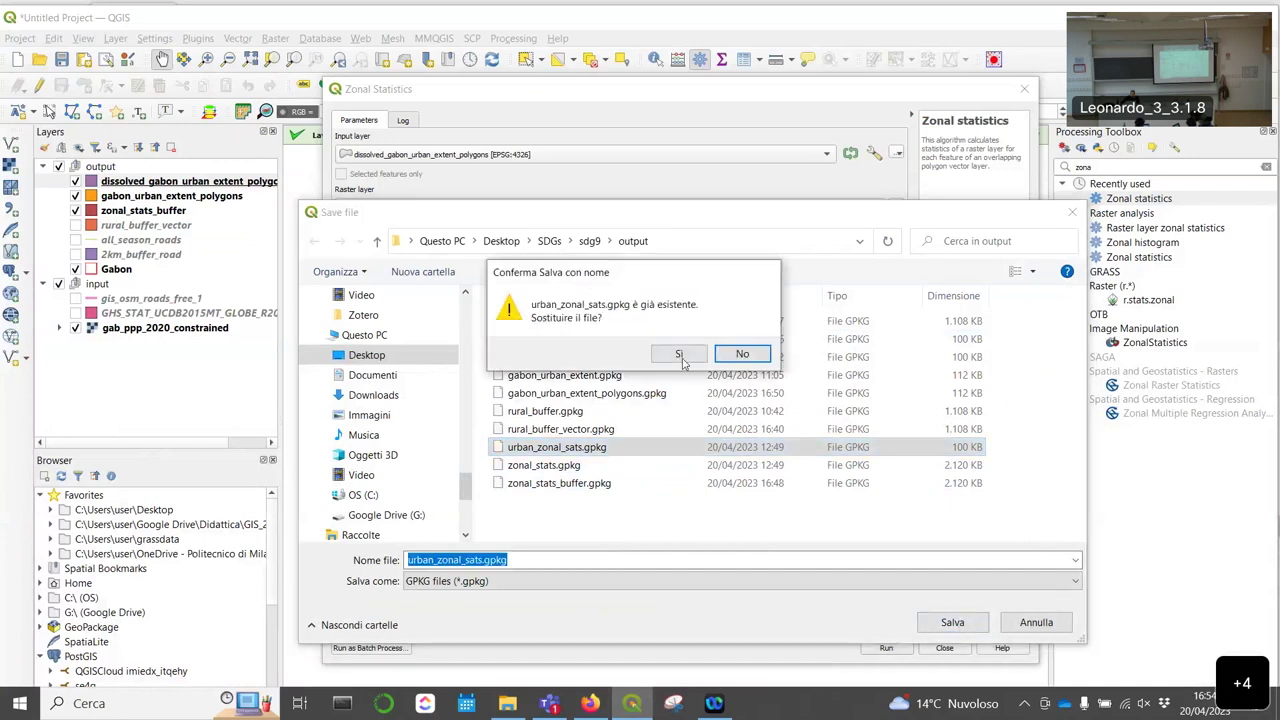
pyautogui.click(680, 355)
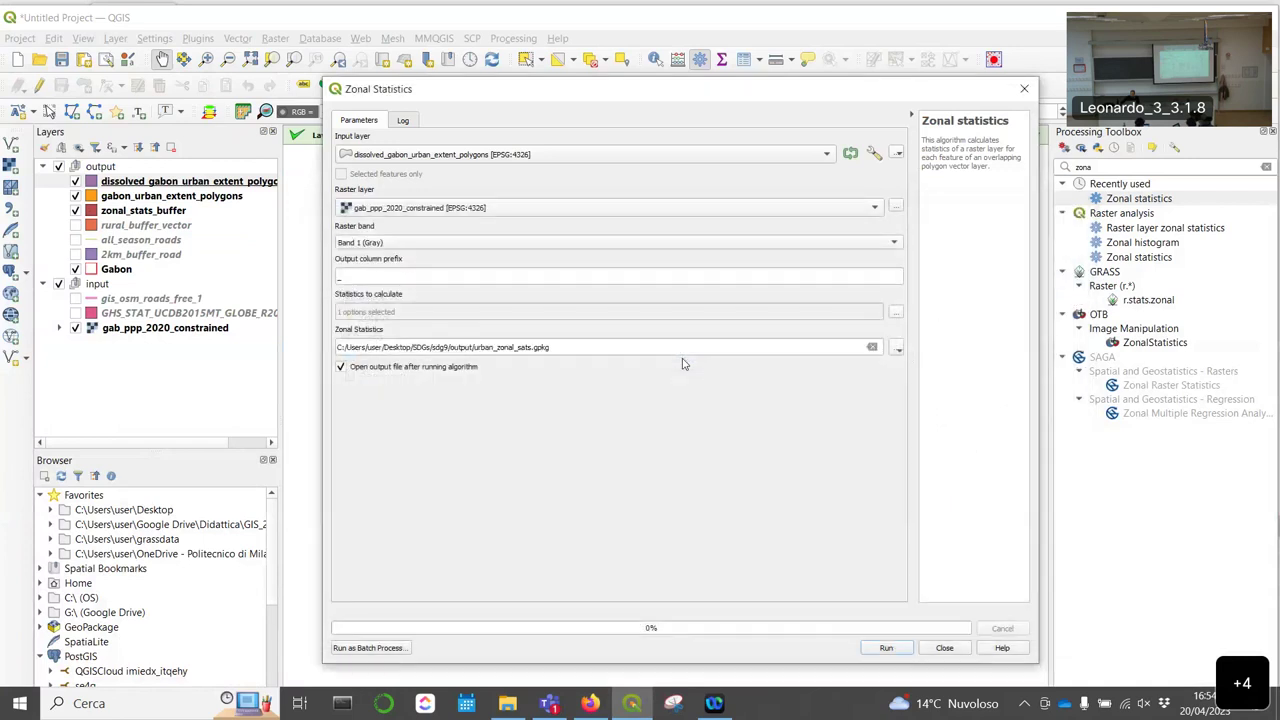
pyautogui.click(887, 648)
pyautogui.click(945, 648)
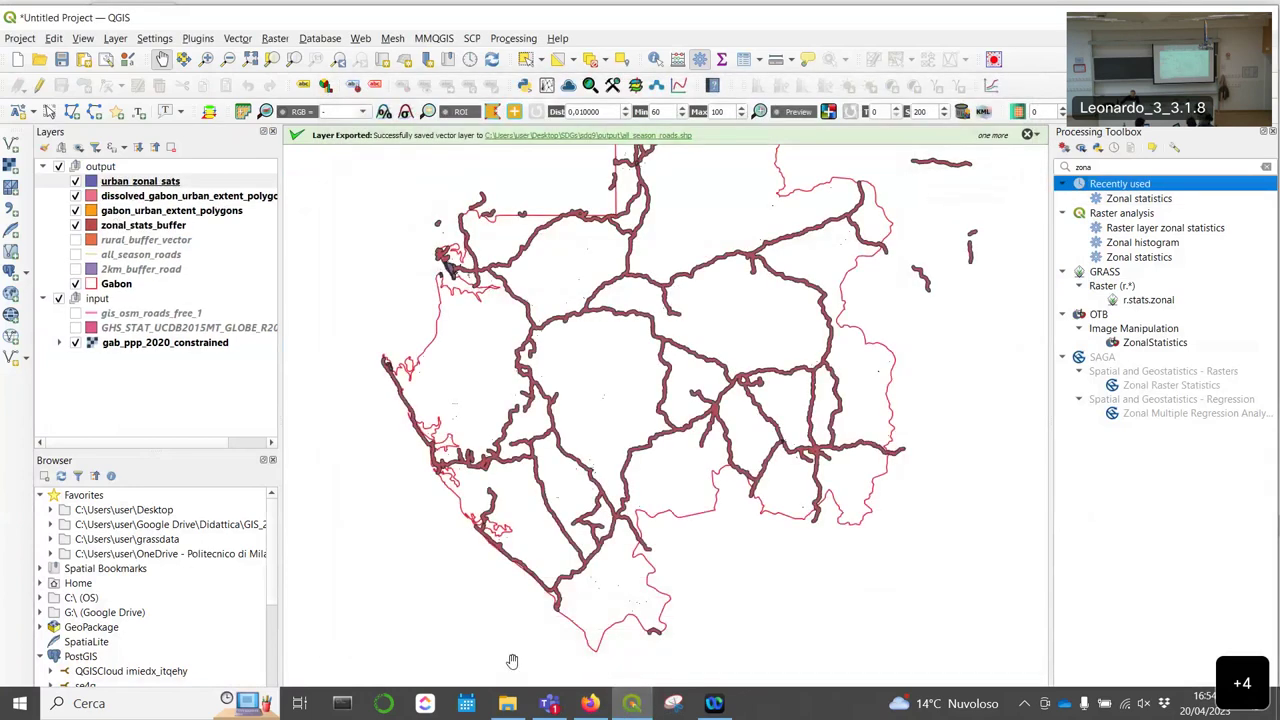
# Step: Switch to the Firefox guide and read about the urban population _sum field and the rural population formula
pyautogui.click(590, 703)
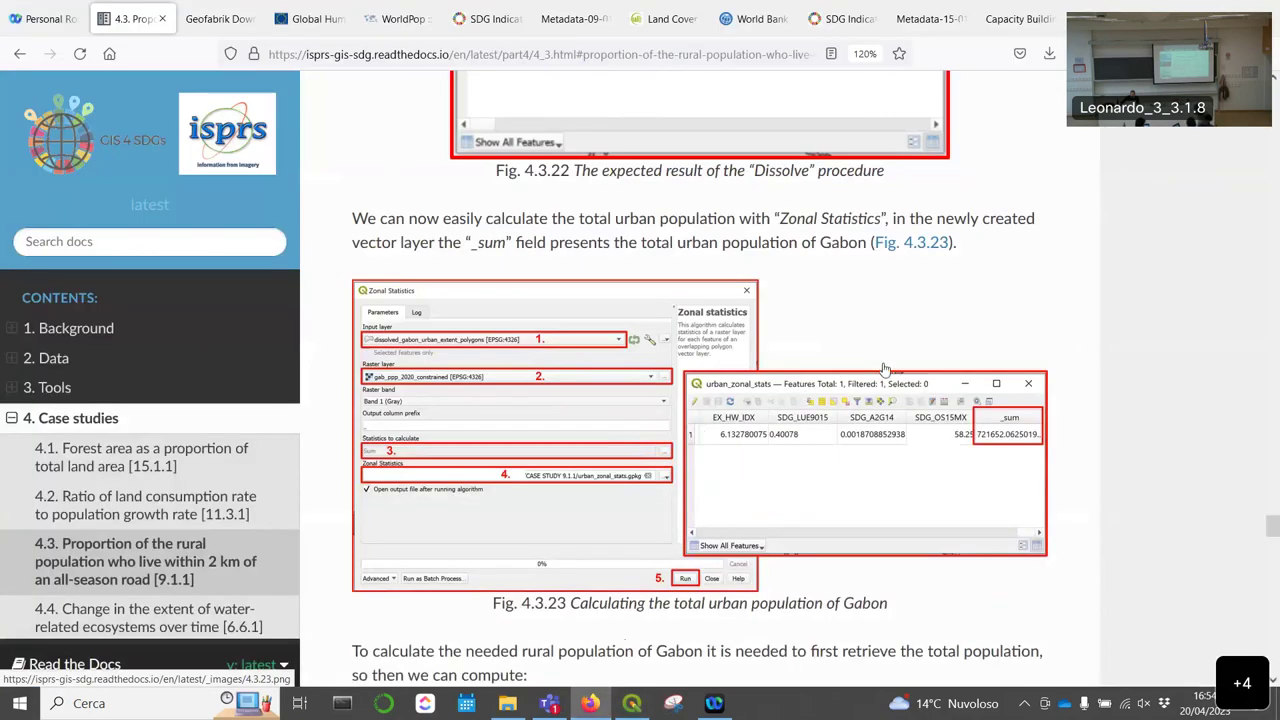
pyautogui.scroll(-5, 884, 370)
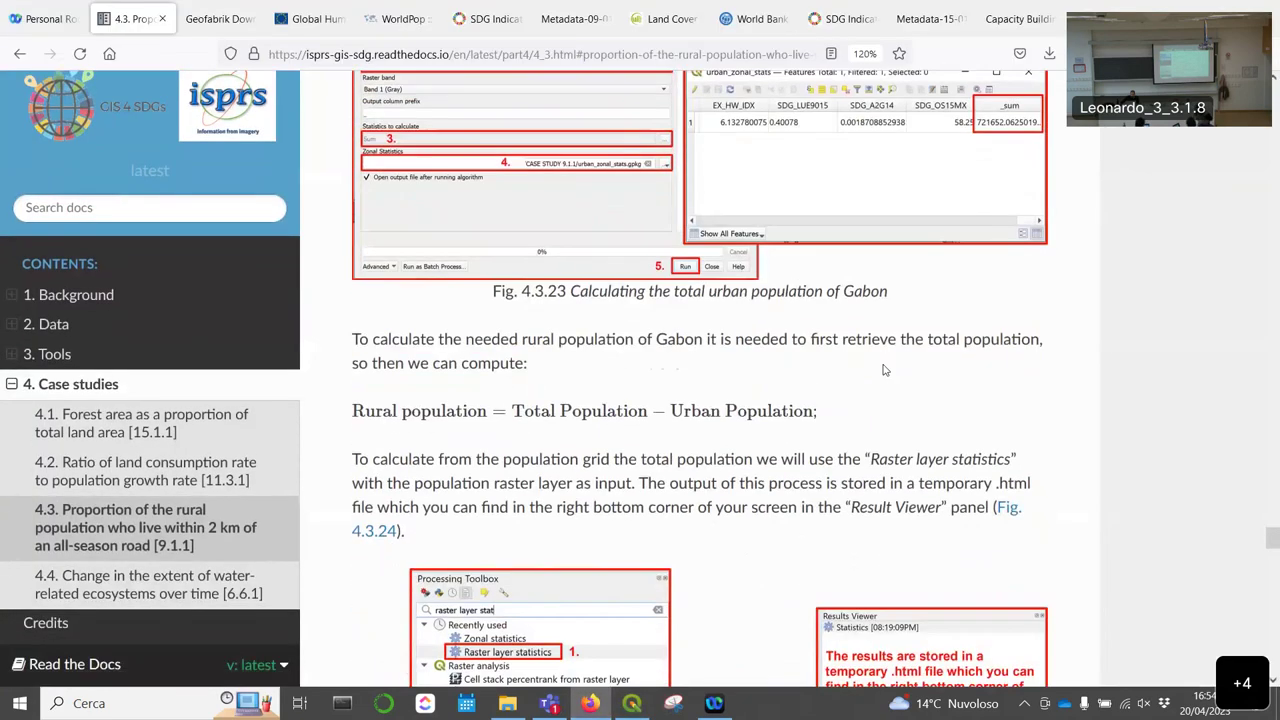
pyautogui.scroll(3, 905, 320)
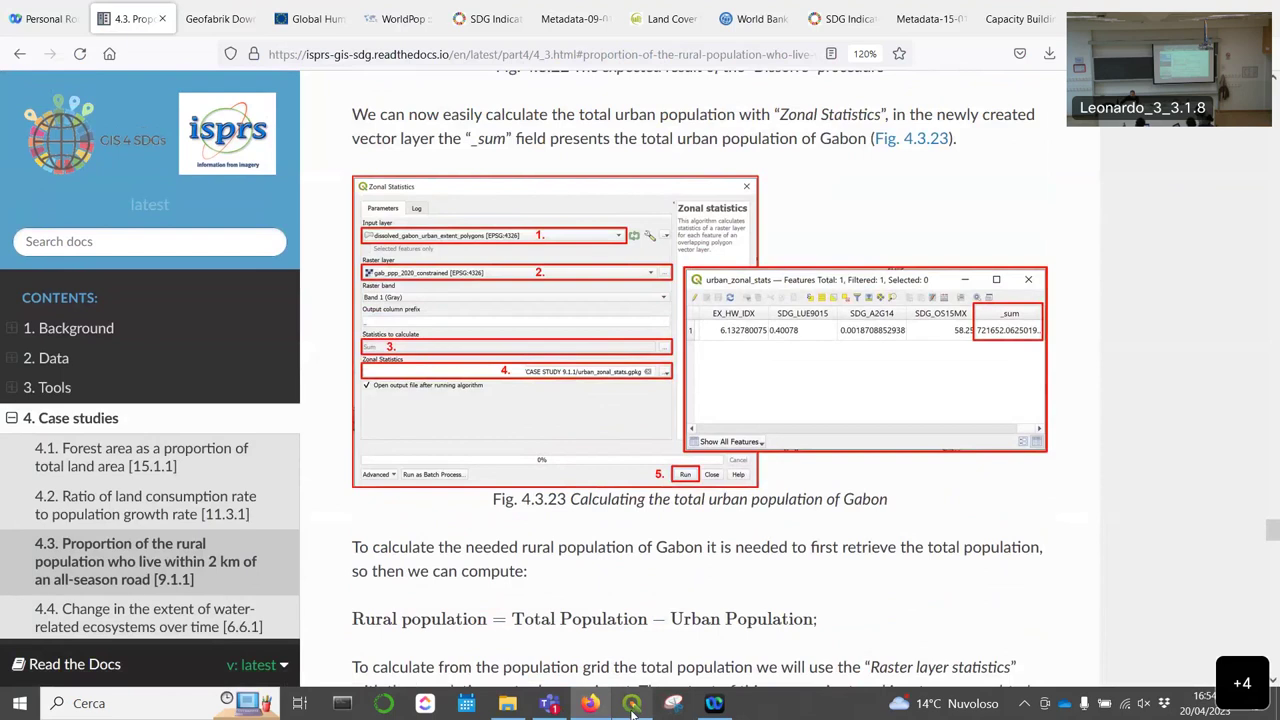
# Step: Return to QGIS and examine the _sum field in the attribute table of urban_zonal_sats
pyautogui.click(632, 704)
pyautogui.rightClick(135, 182)
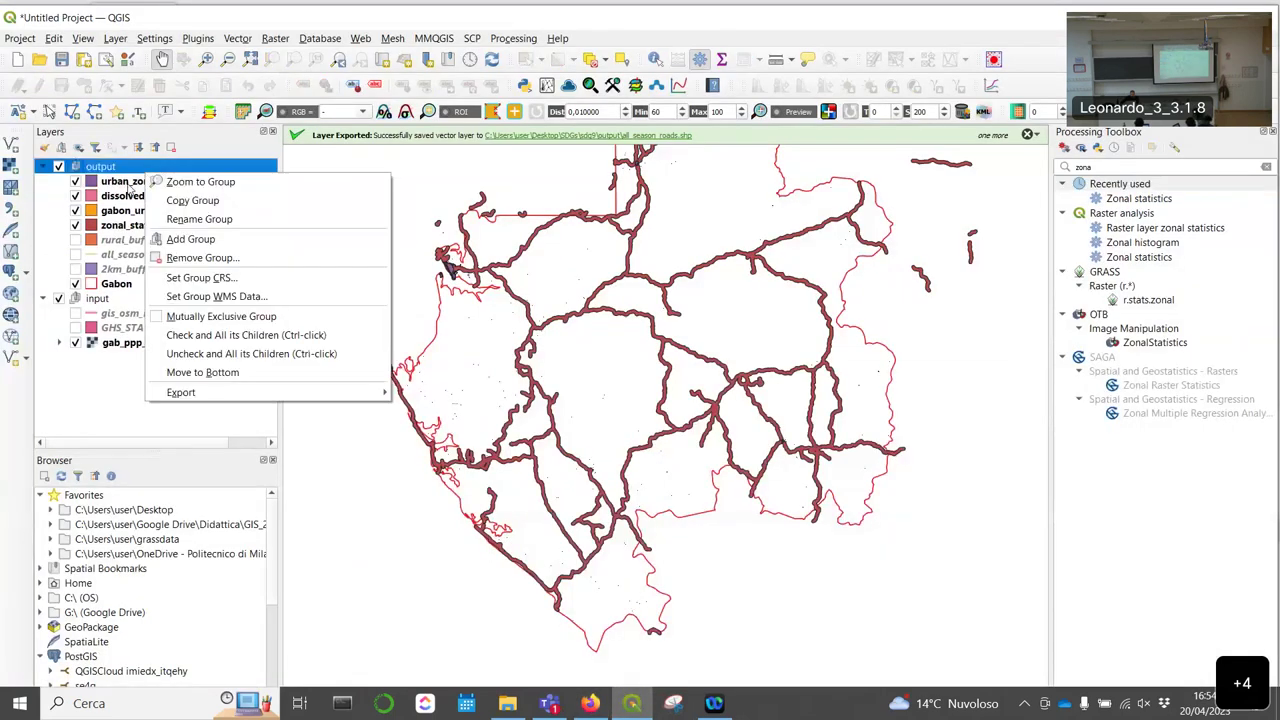
pyautogui.click(194, 420)
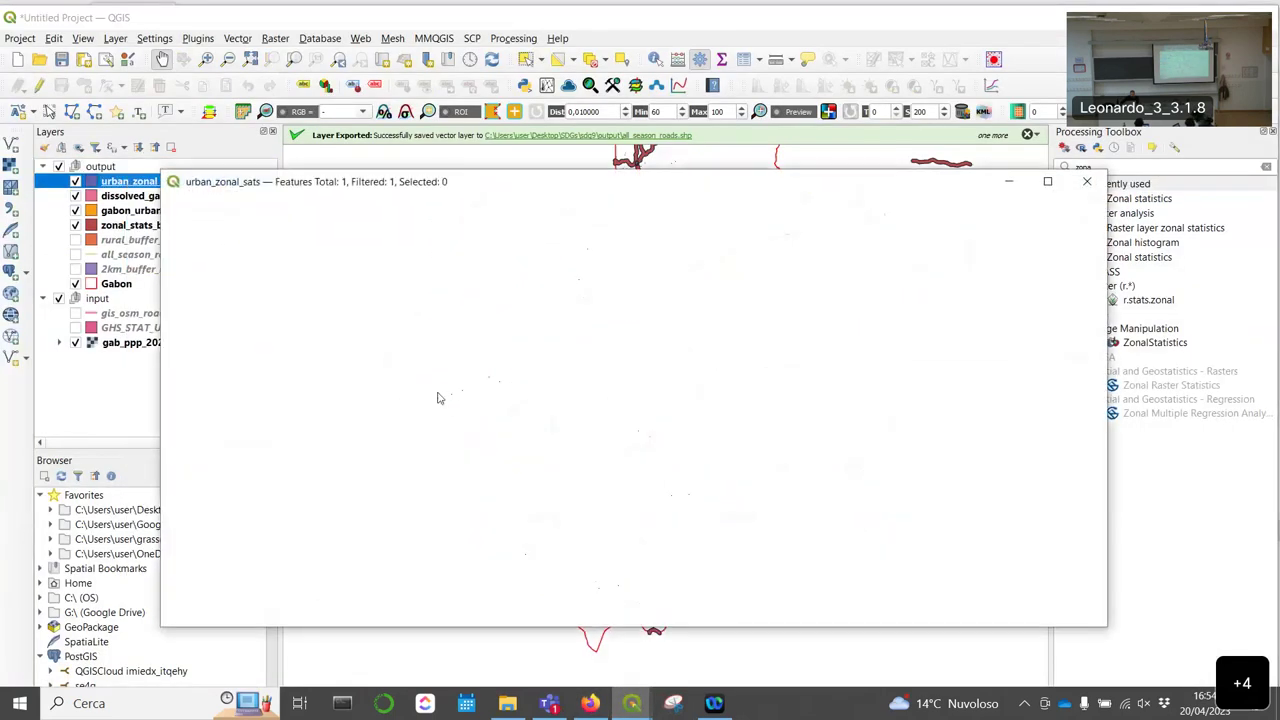
pyautogui.moveTo(228, 599); pyautogui.dragTo(1093, 611)
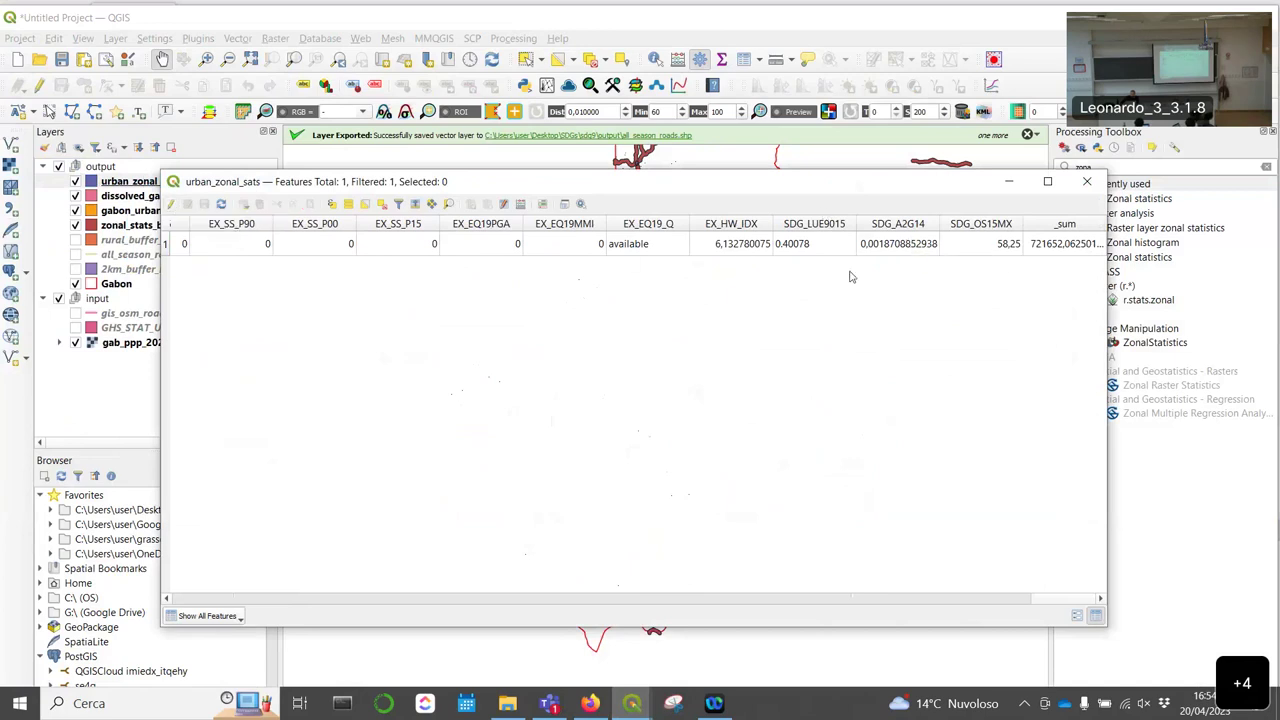
# Step: Delete all fields except fid and _sum from the urban_zonal_sats attribute table, save the layer edits, and close the table
pyautogui.click(170, 203)
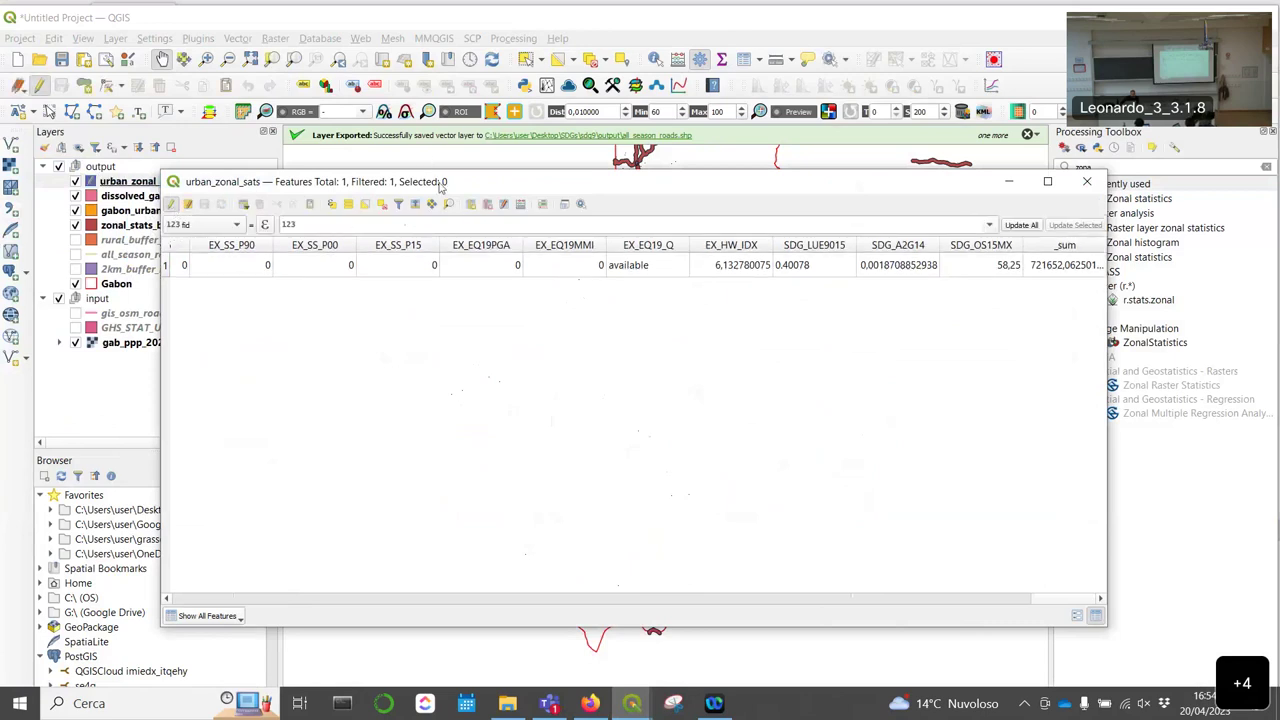
pyautogui.moveTo(419, 188); pyautogui.dragTo(451, 160)
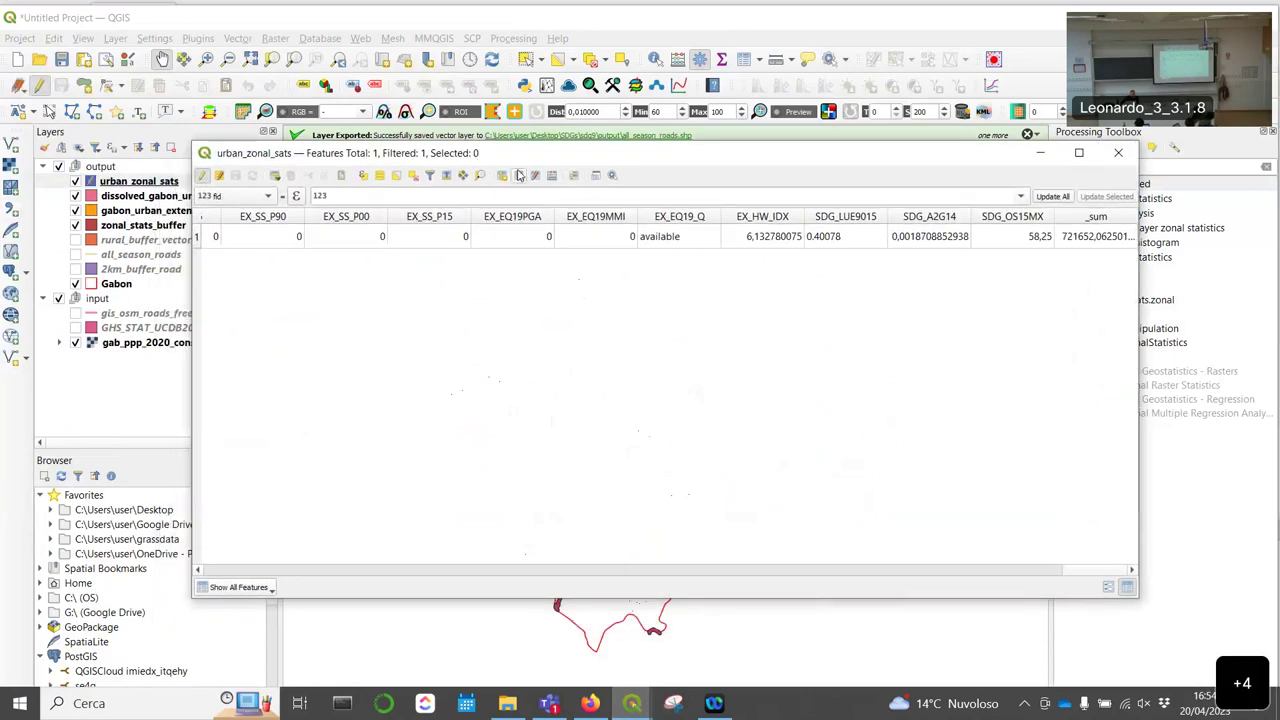
pyautogui.click(518, 175)
pyautogui.moveTo(402, 330); pyautogui.dragTo(420, 520)
pyautogui.moveTo(410, 444); pyautogui.dragTo(470, 430)
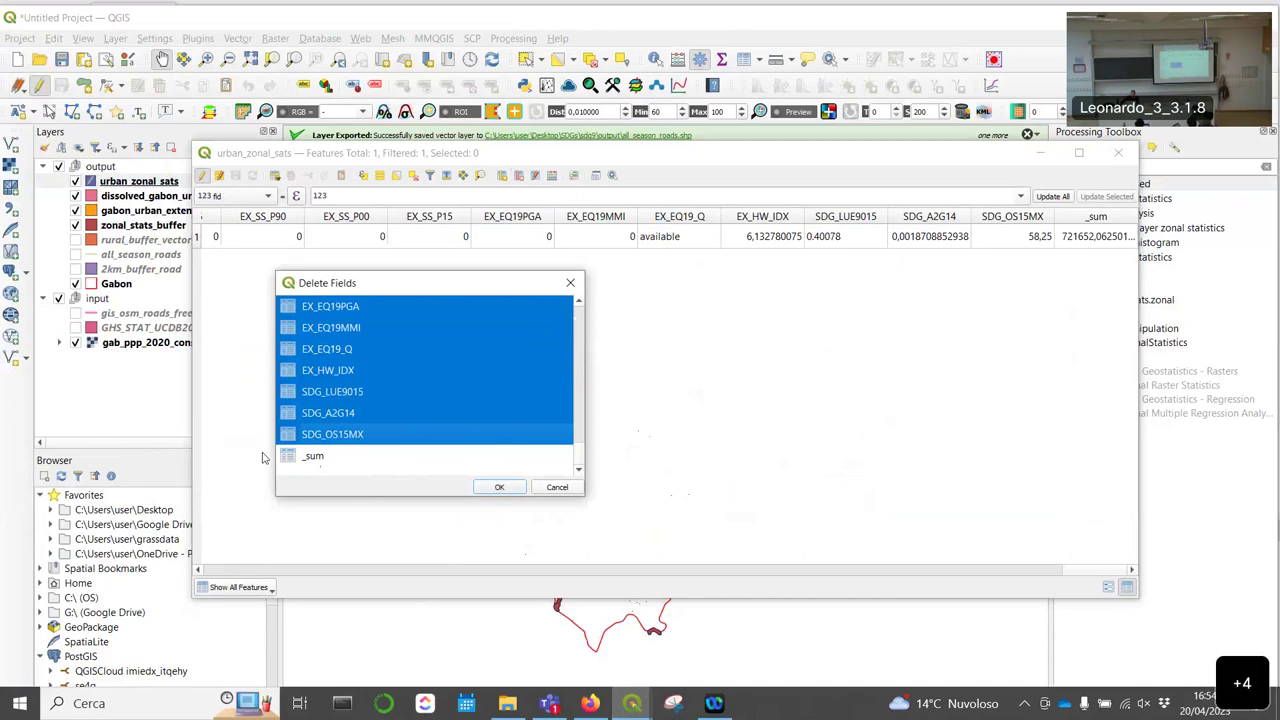
pyautogui.click(498, 487)
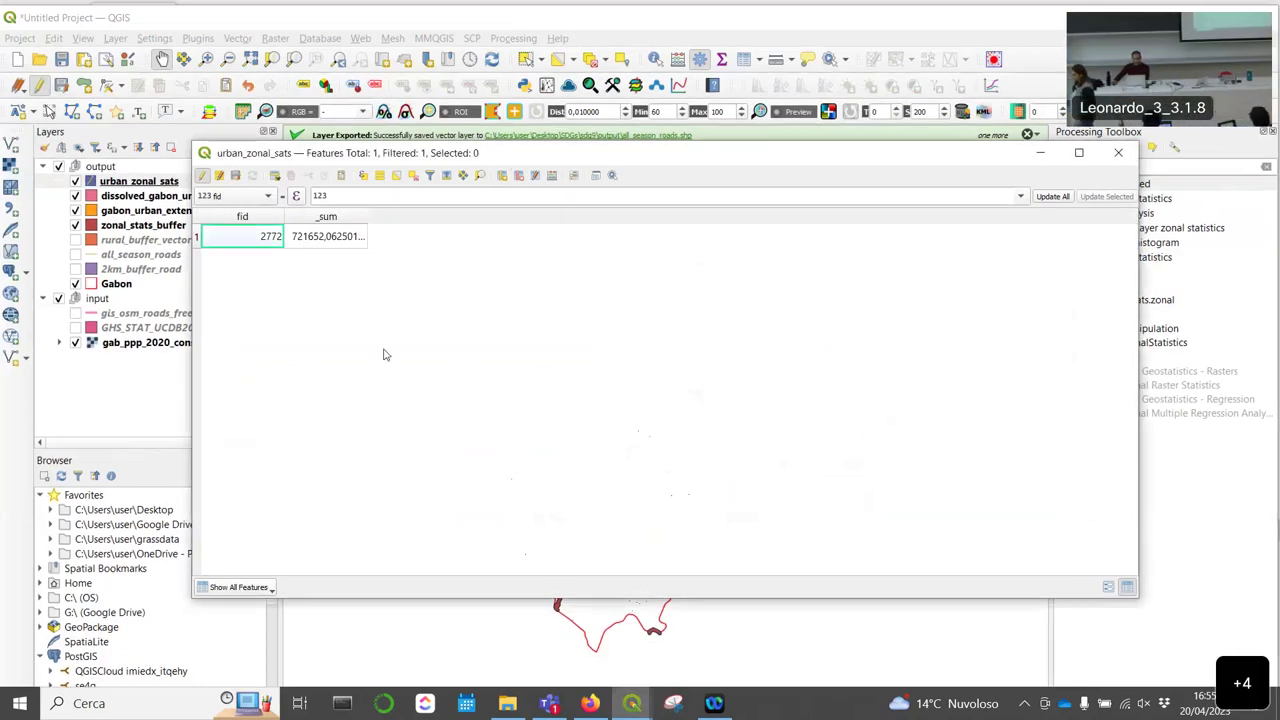
pyautogui.click(203, 176)
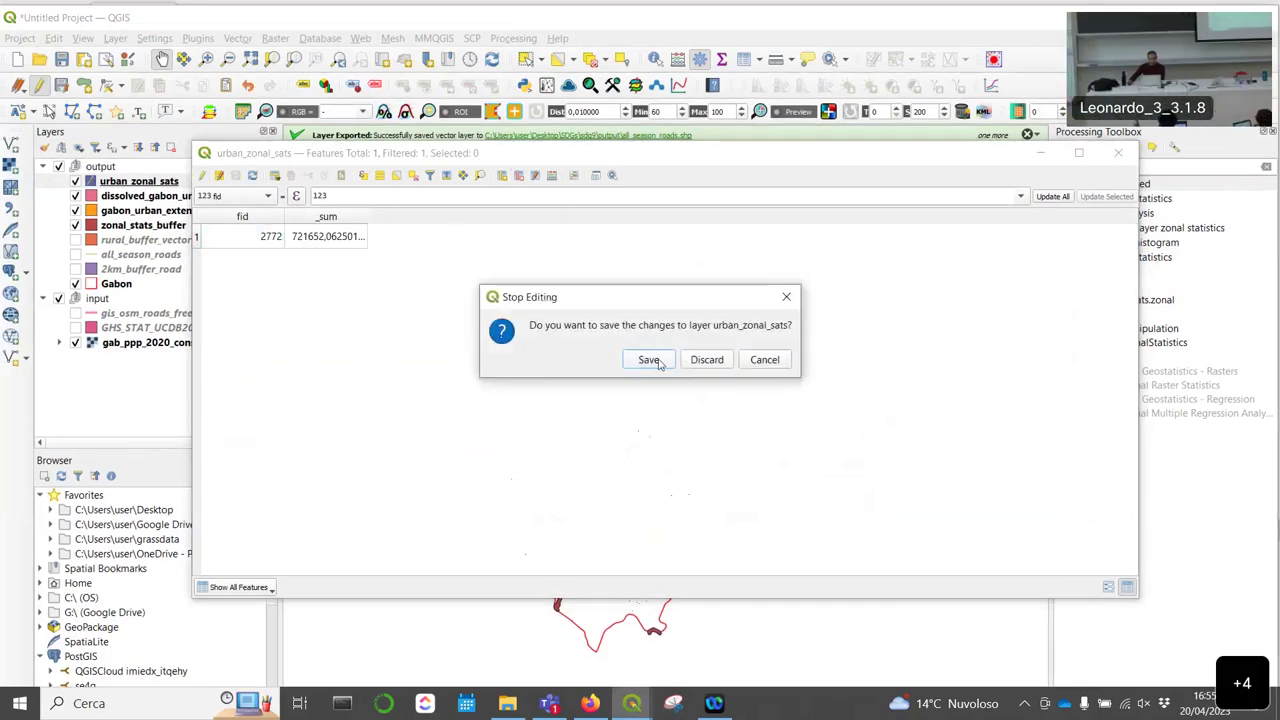
pyautogui.click(652, 360)
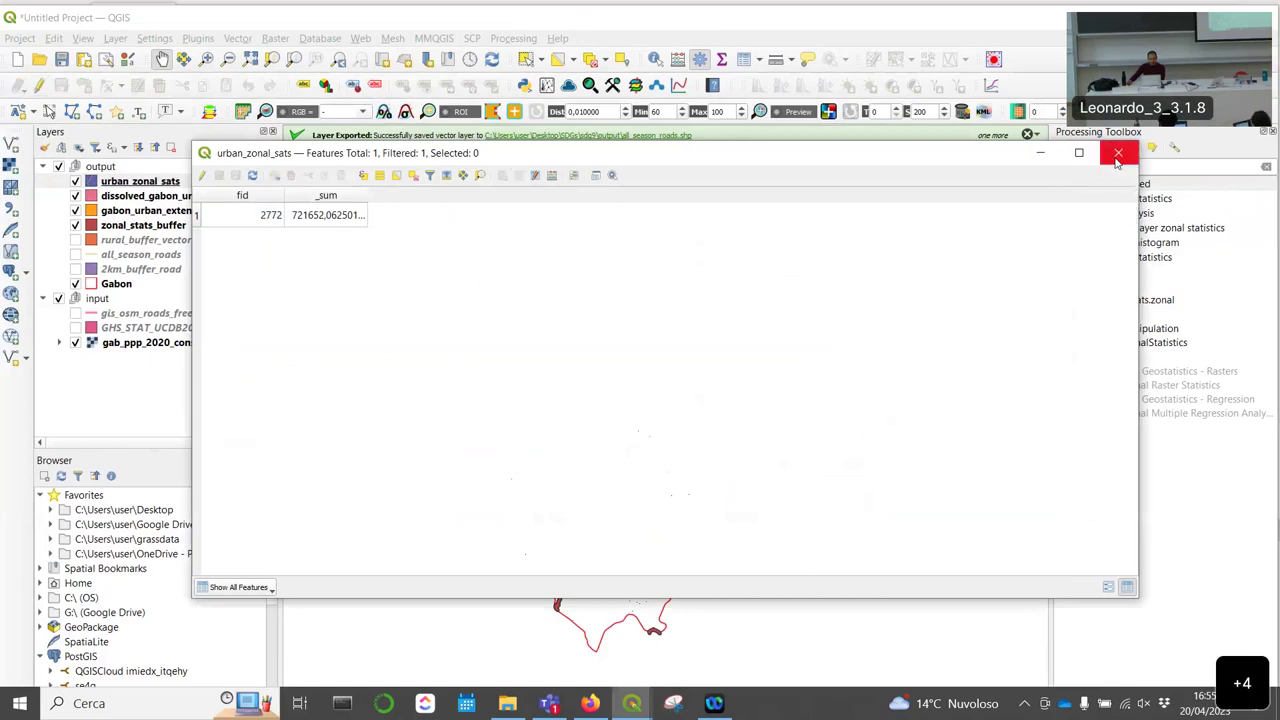
pyautogui.click(1118, 152)
# Step: Switch to the Firefox guide and read how to calculate Gabon's total population with Raster layer statistics
pyautogui.click(590, 703)
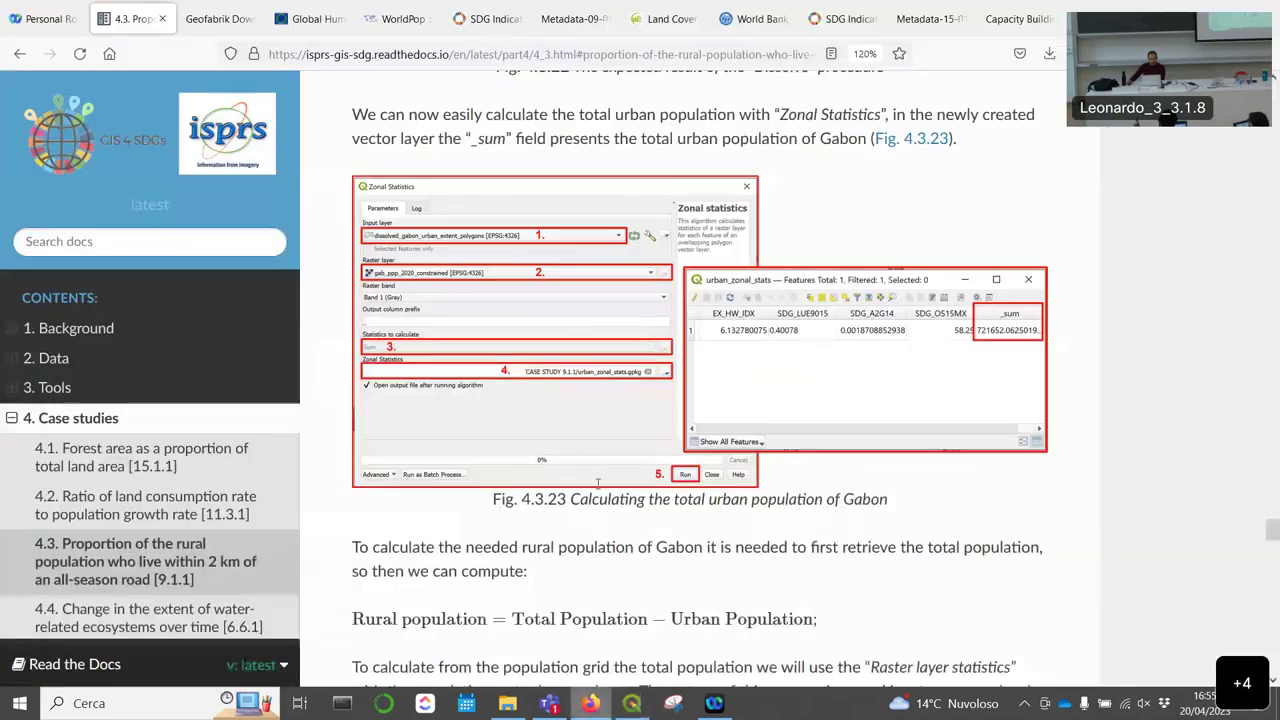
pyautogui.scroll(-1, 616, 388)
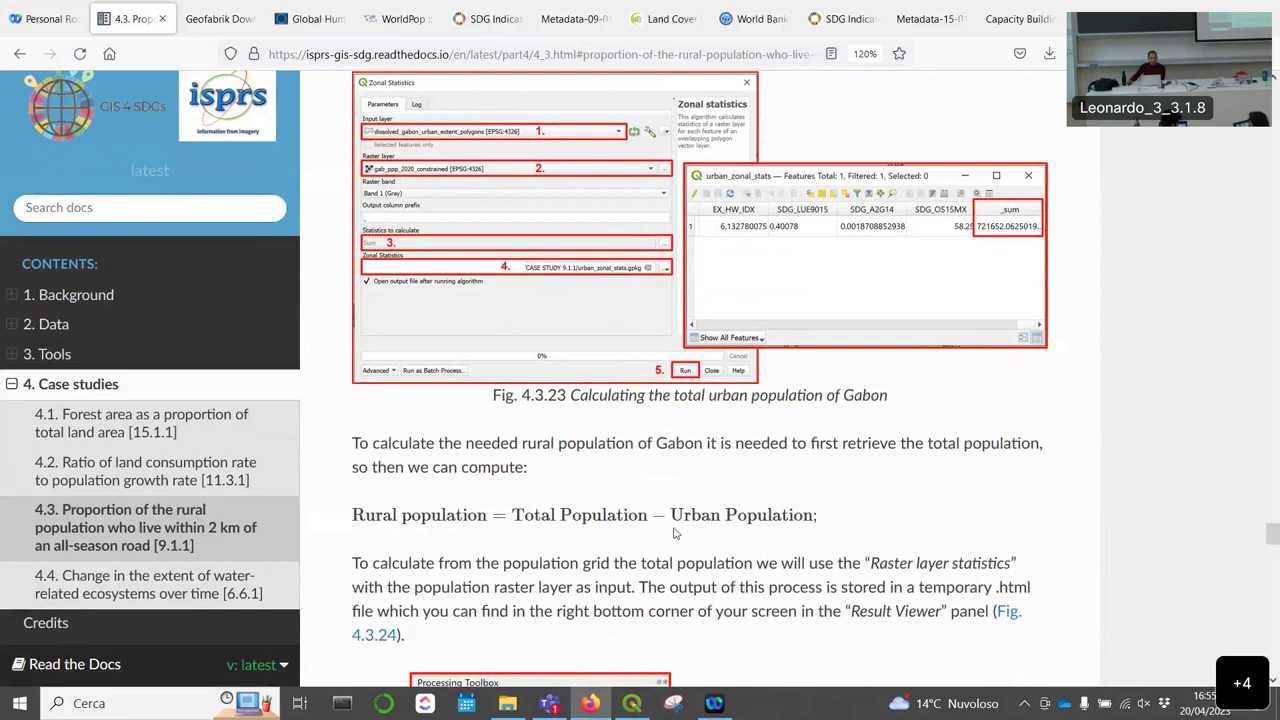
pyautogui.scroll(-2, 630, 418)
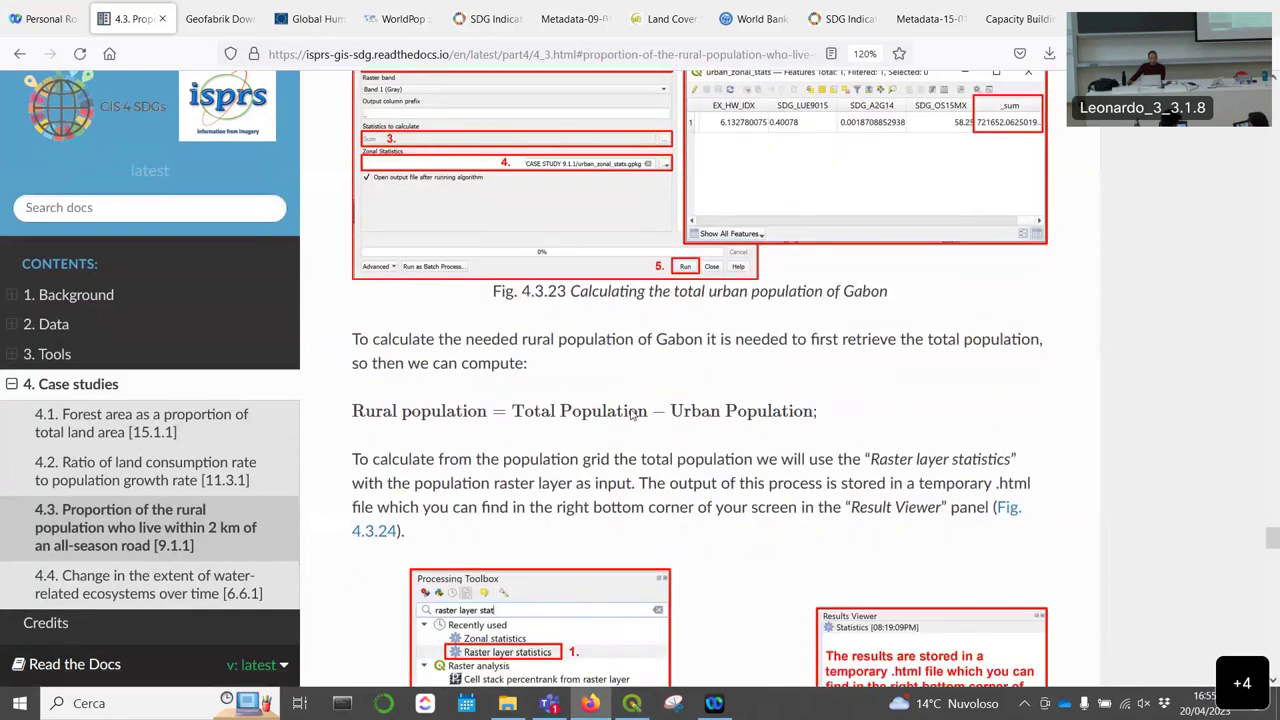
pyautogui.scroll(2, 632, 414)
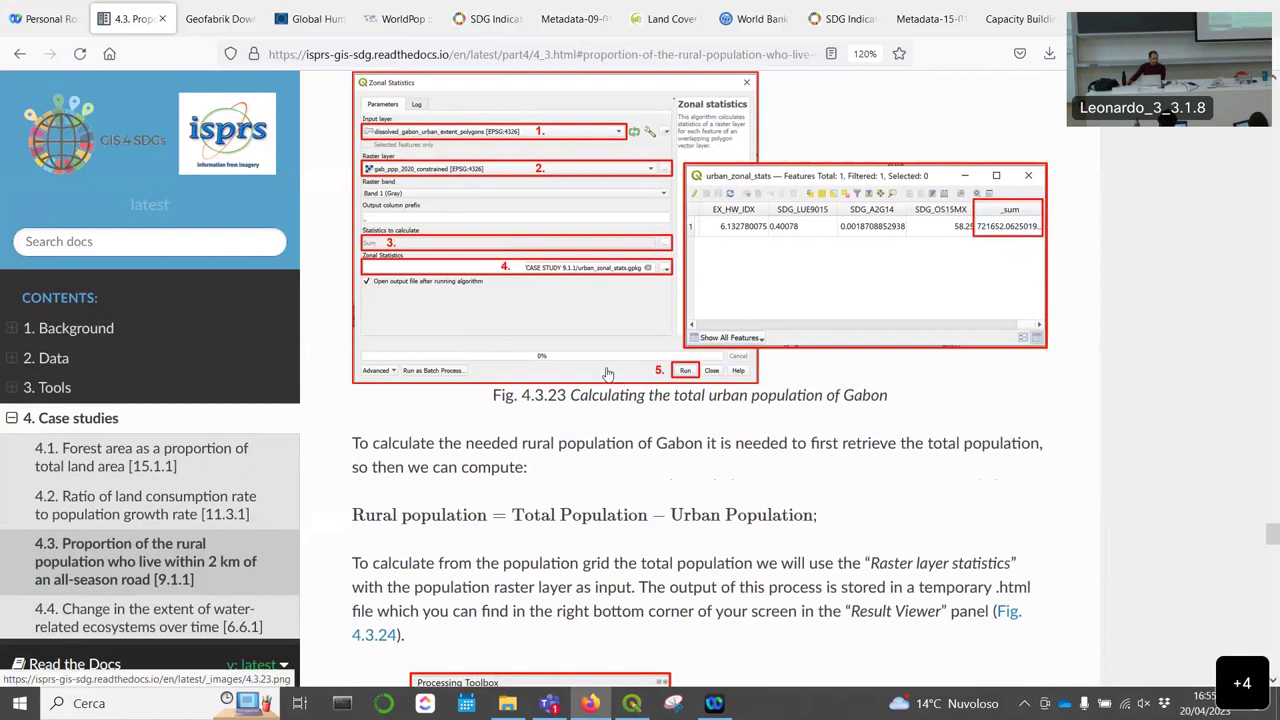
pyautogui.scroll(-2, 610, 376)
pyautogui.scroll(-5, 659, 362)
pyautogui.scroll(3, 658, 356)
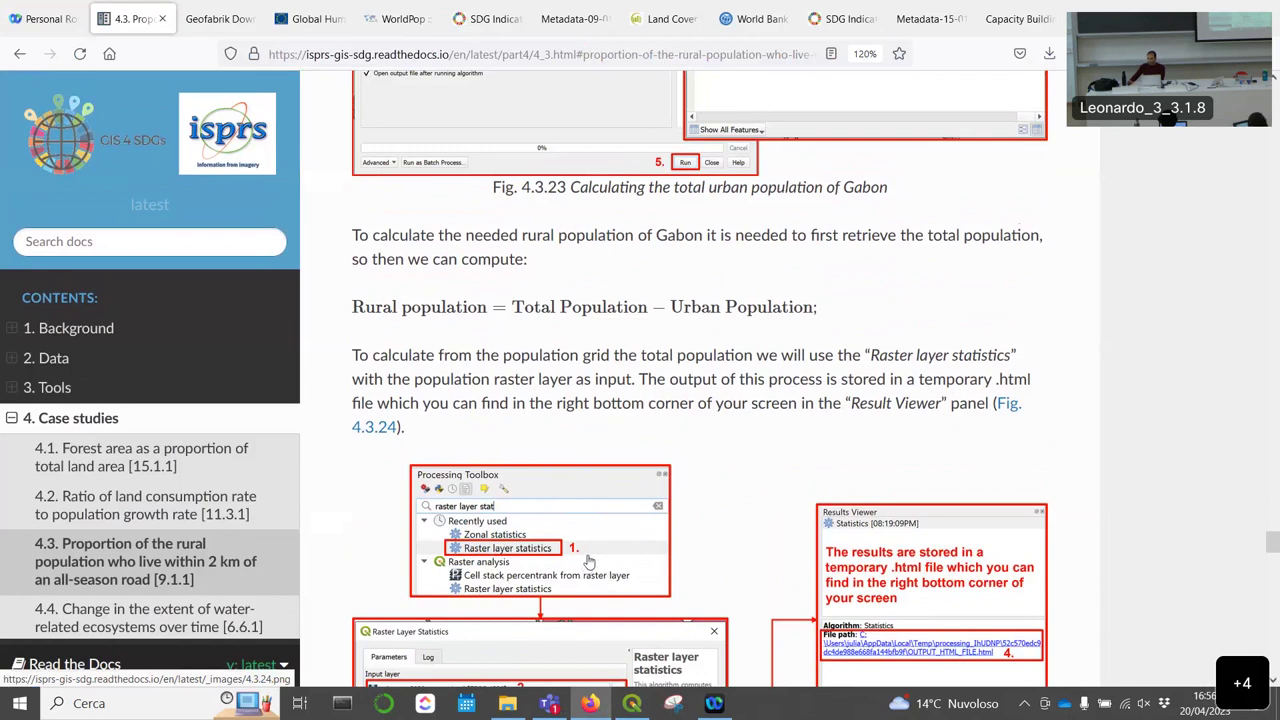
pyautogui.scroll(-3, 680, 325)
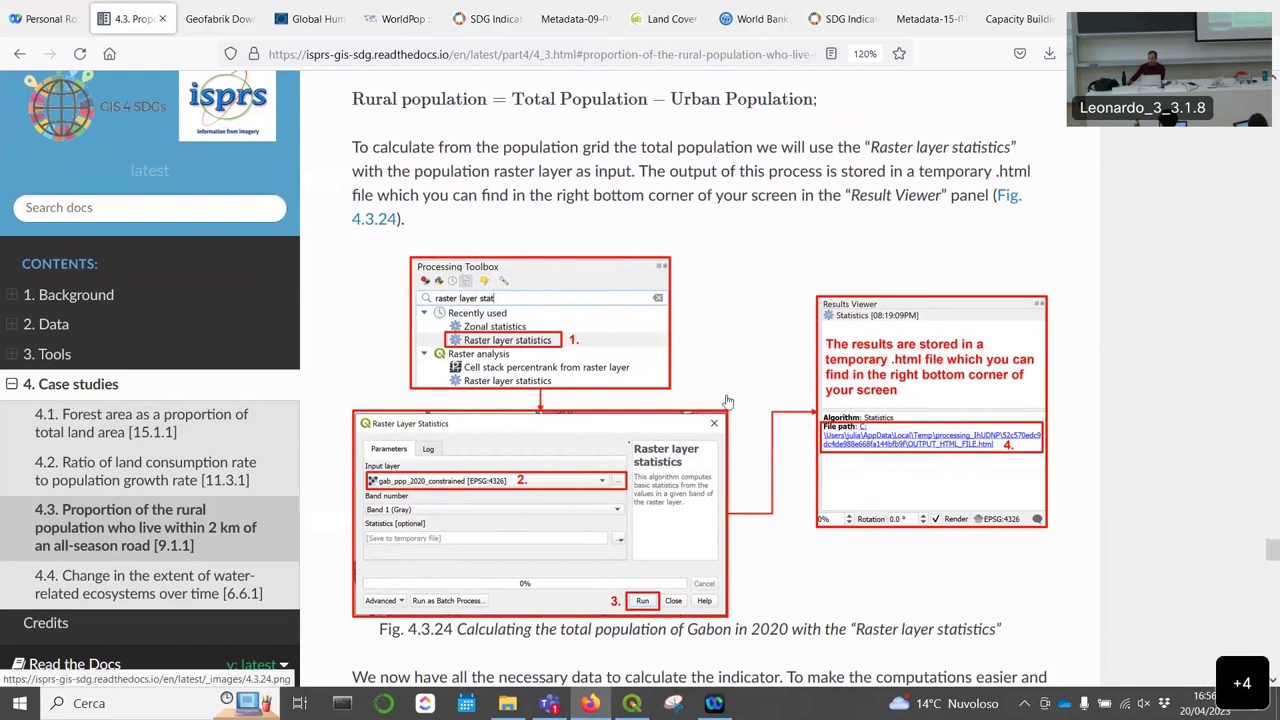
pyautogui.scroll(-5, 723, 404)
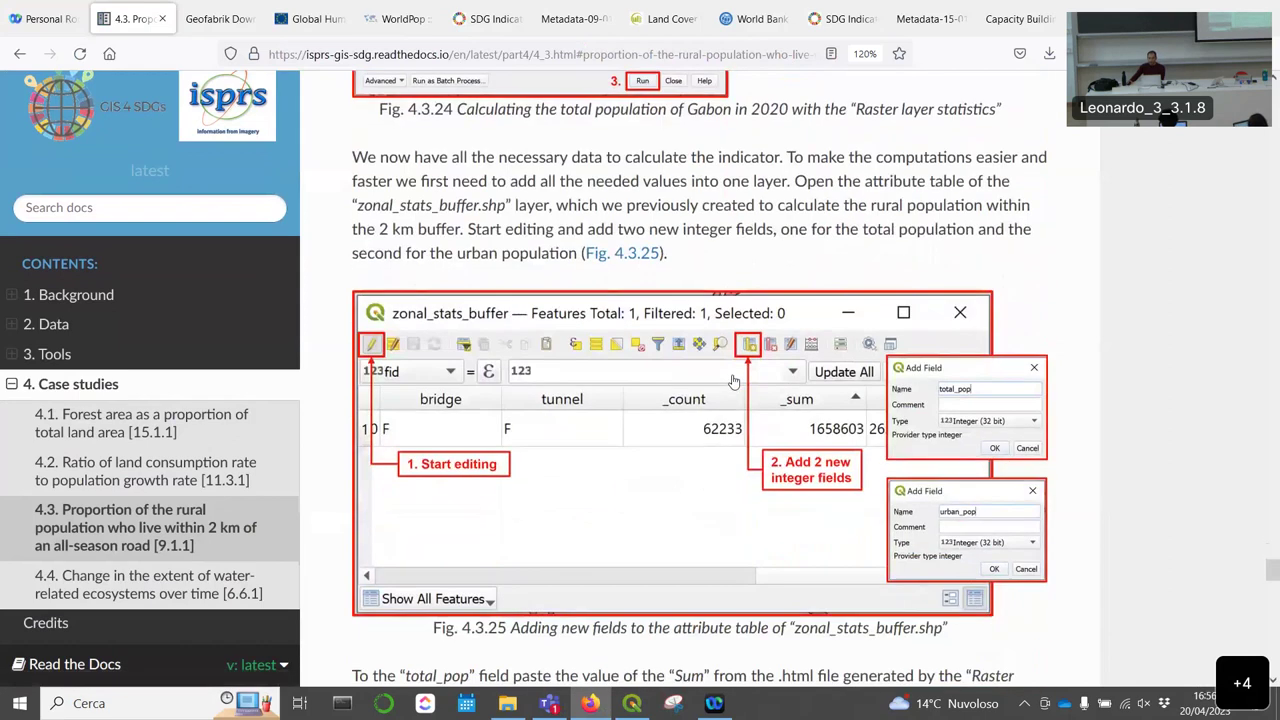
pyautogui.scroll(5, 733, 381)
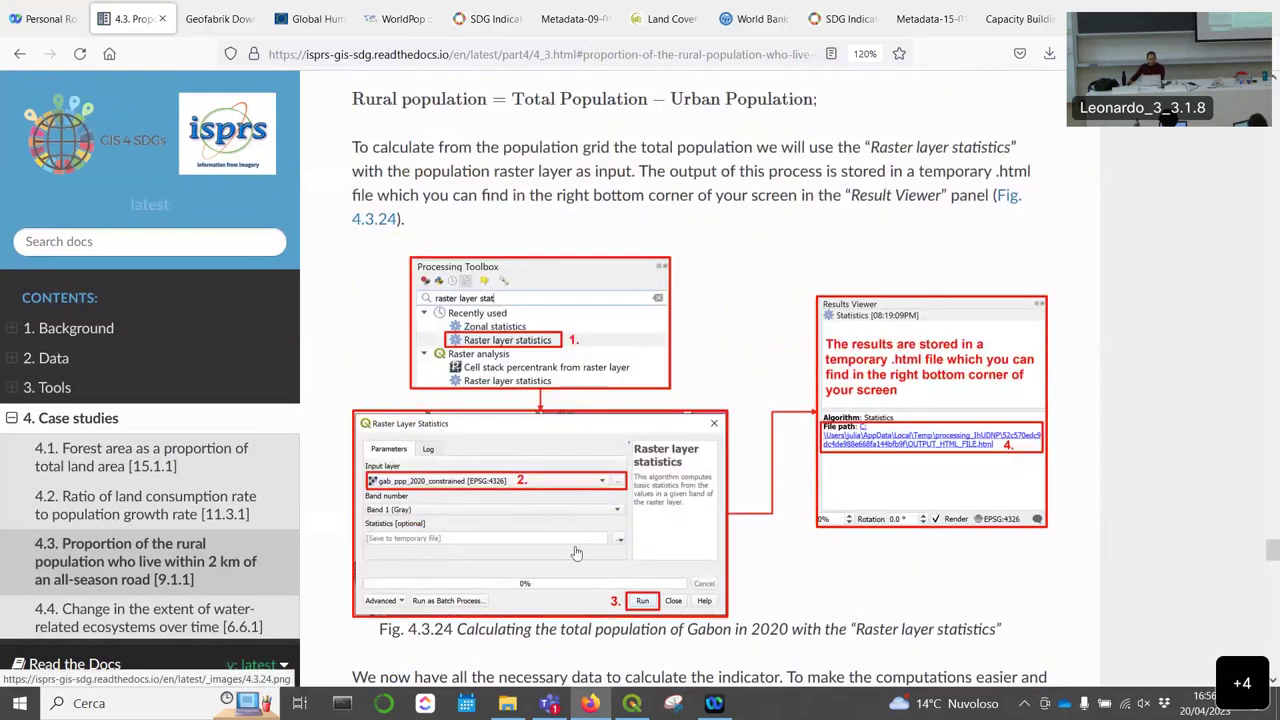
# Step: Return to QGIS, find Raster layer statistics, and run it on Band 1 of gab_ppp_2020_constrained with a temporary output file
pyautogui.click(631, 703)
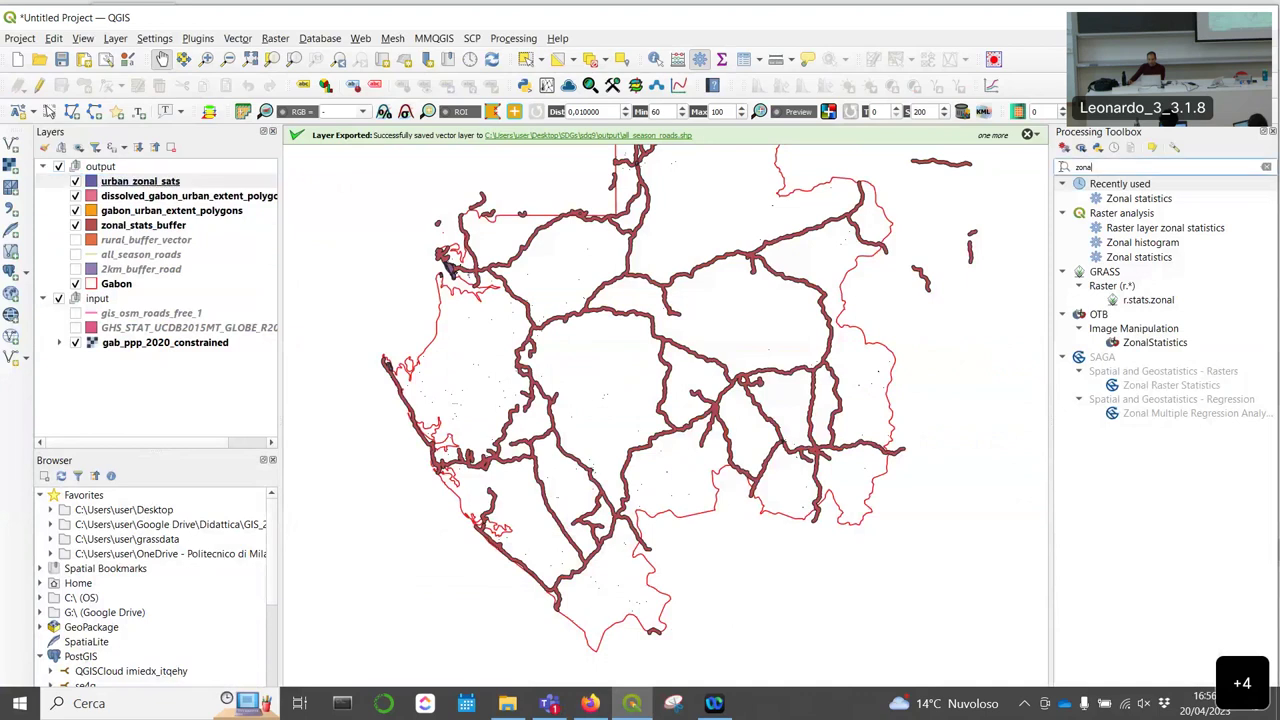
pyautogui.press('BackSpace')
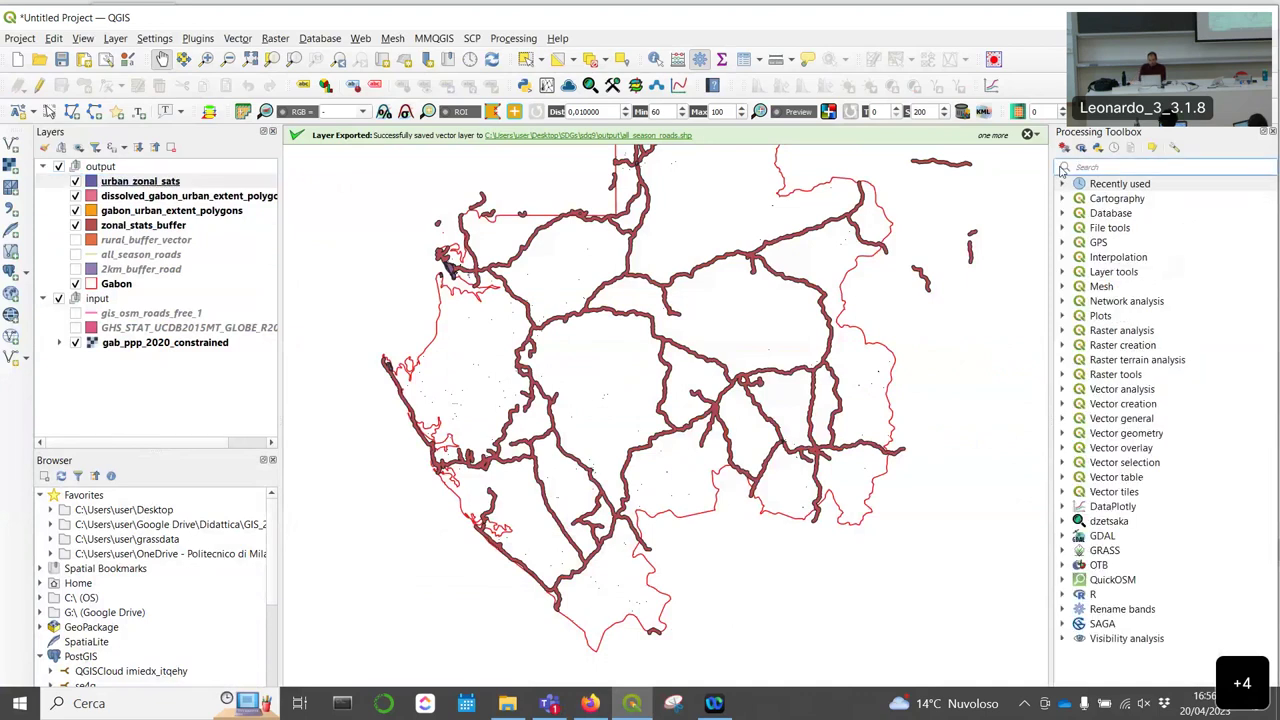
pyautogui.write('raster')
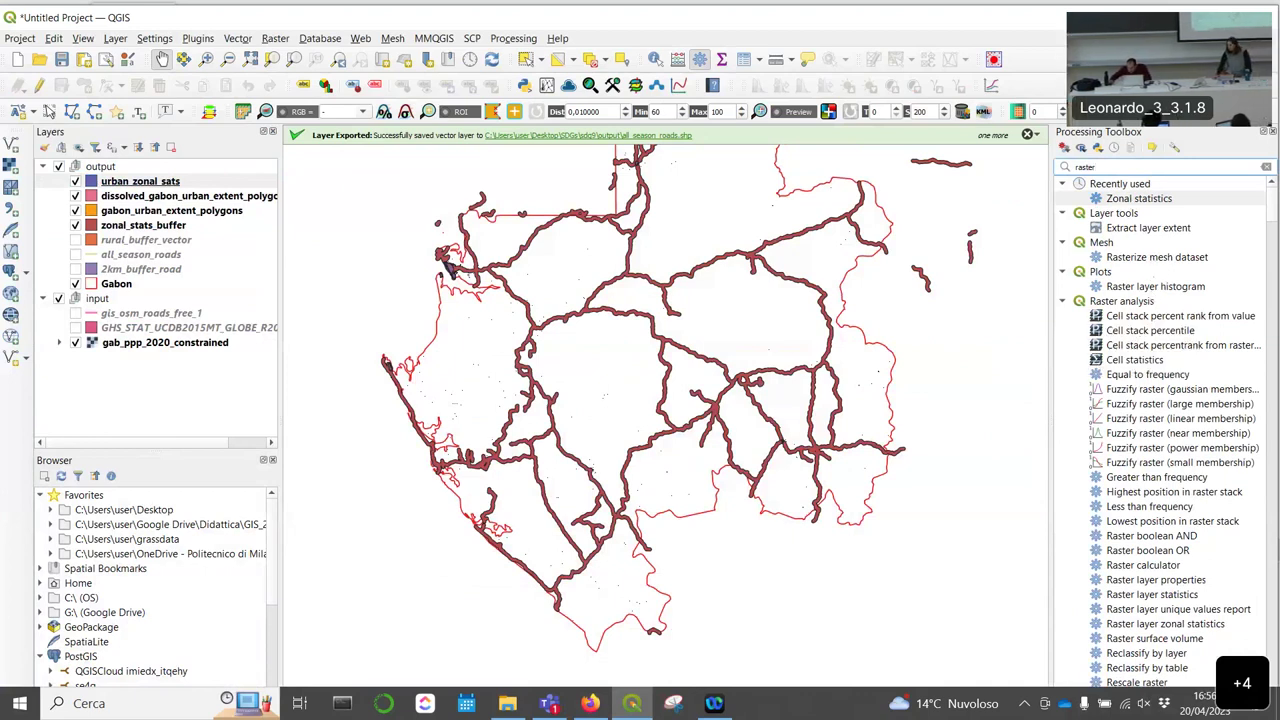
pyautogui.click(1150, 594)
pyautogui.scroll(-2, 1150, 560)
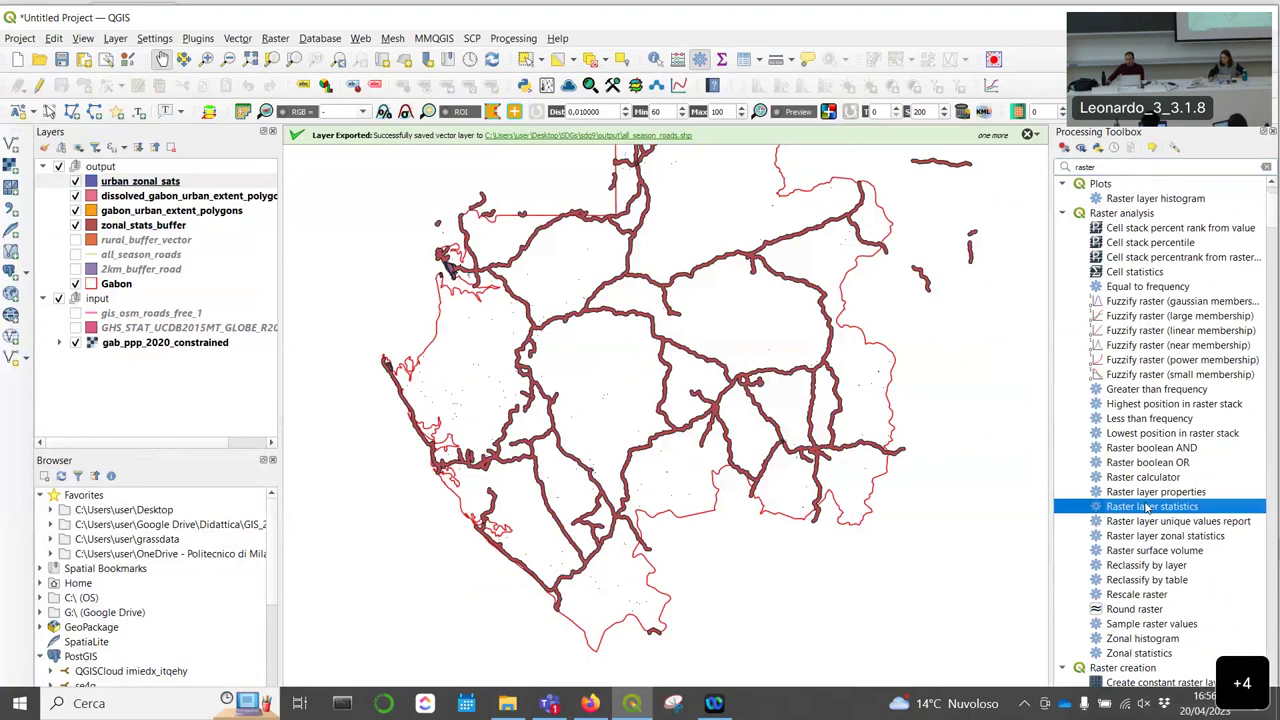
pyautogui.doubleClick(1148, 507)
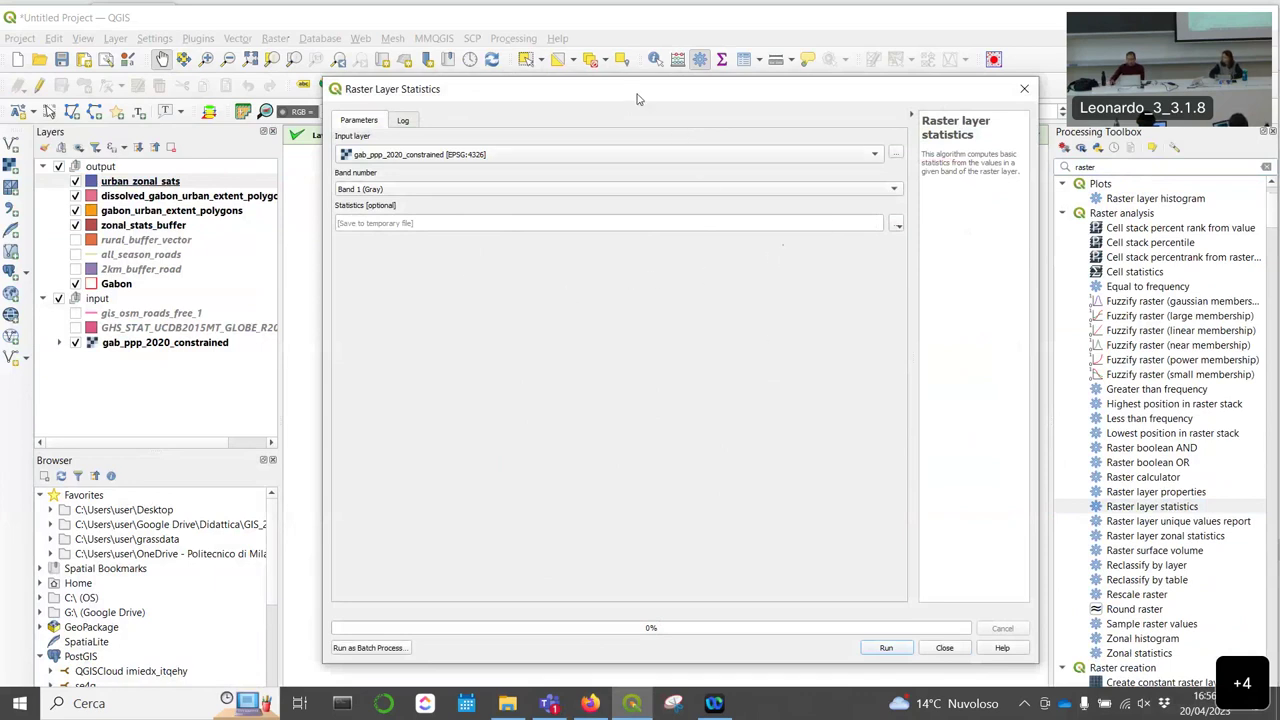
pyautogui.moveTo(638, 99); pyautogui.dragTo(577, 115)
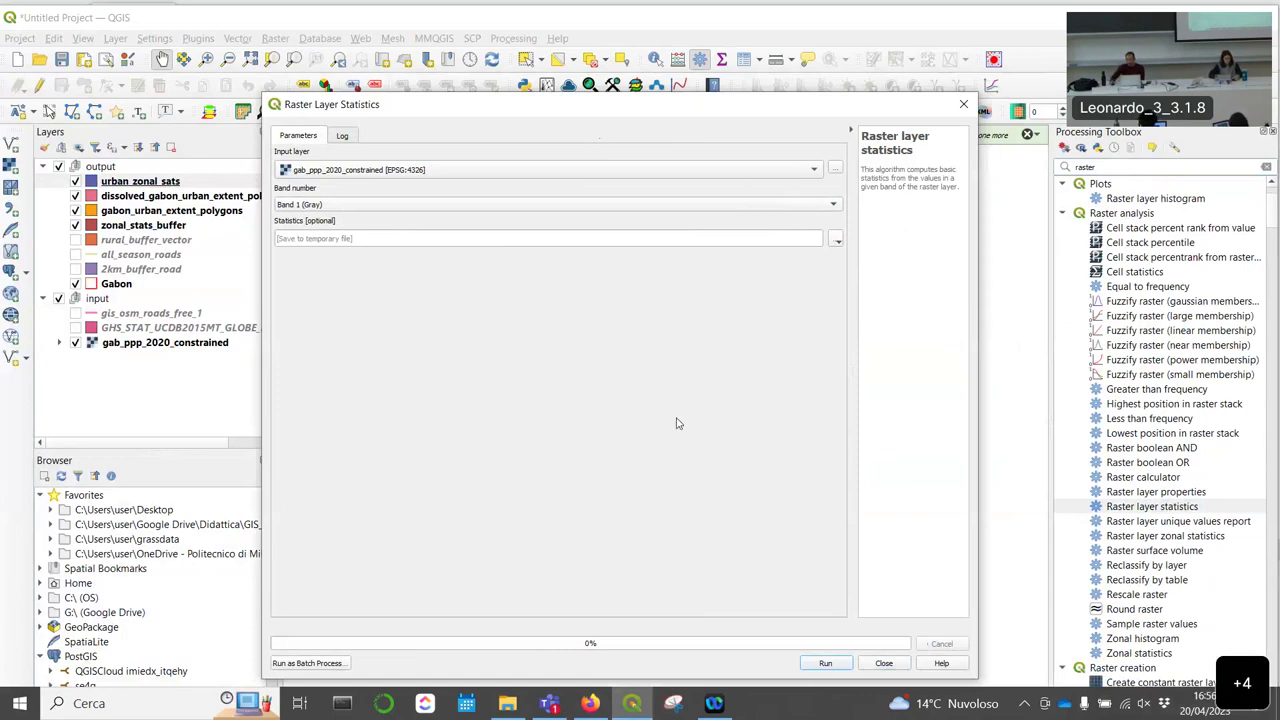
pyautogui.click(830, 664)
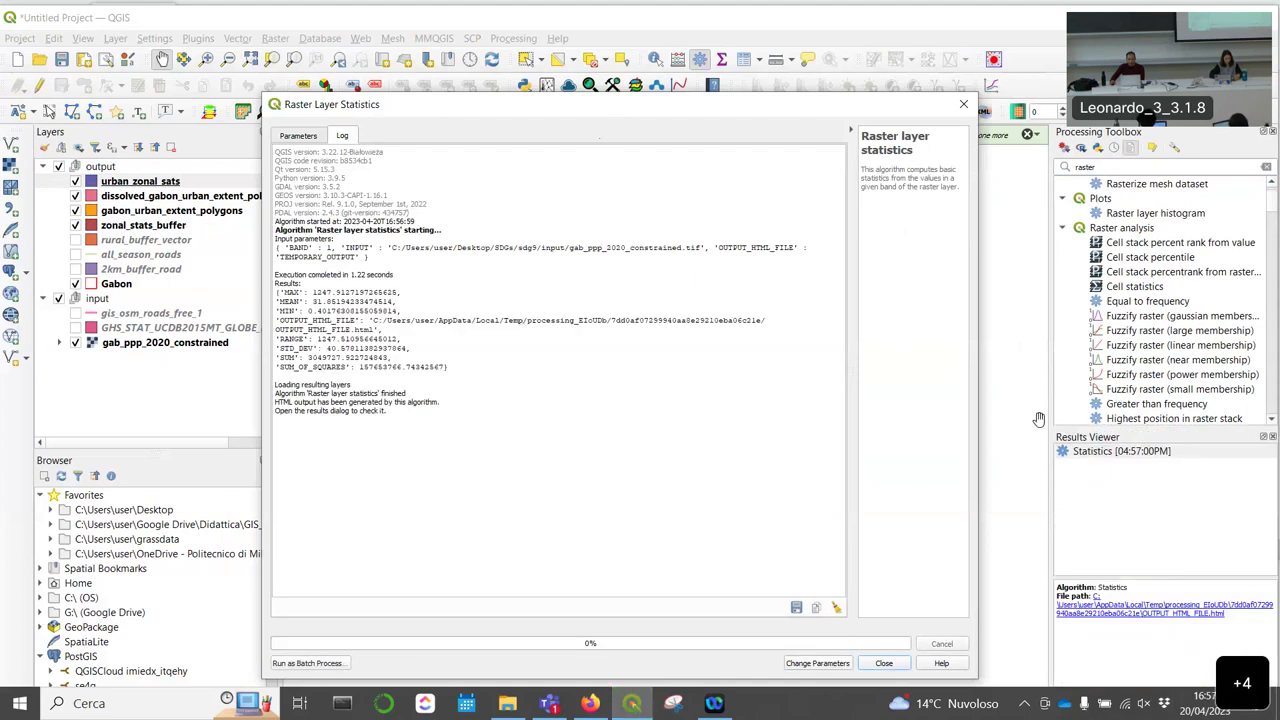
# Step: Open the statistics HTML output, select the integer part of the Sum value, and close the Raster Layer Statistics dialog in QGIS
pyautogui.click(1052, 452)
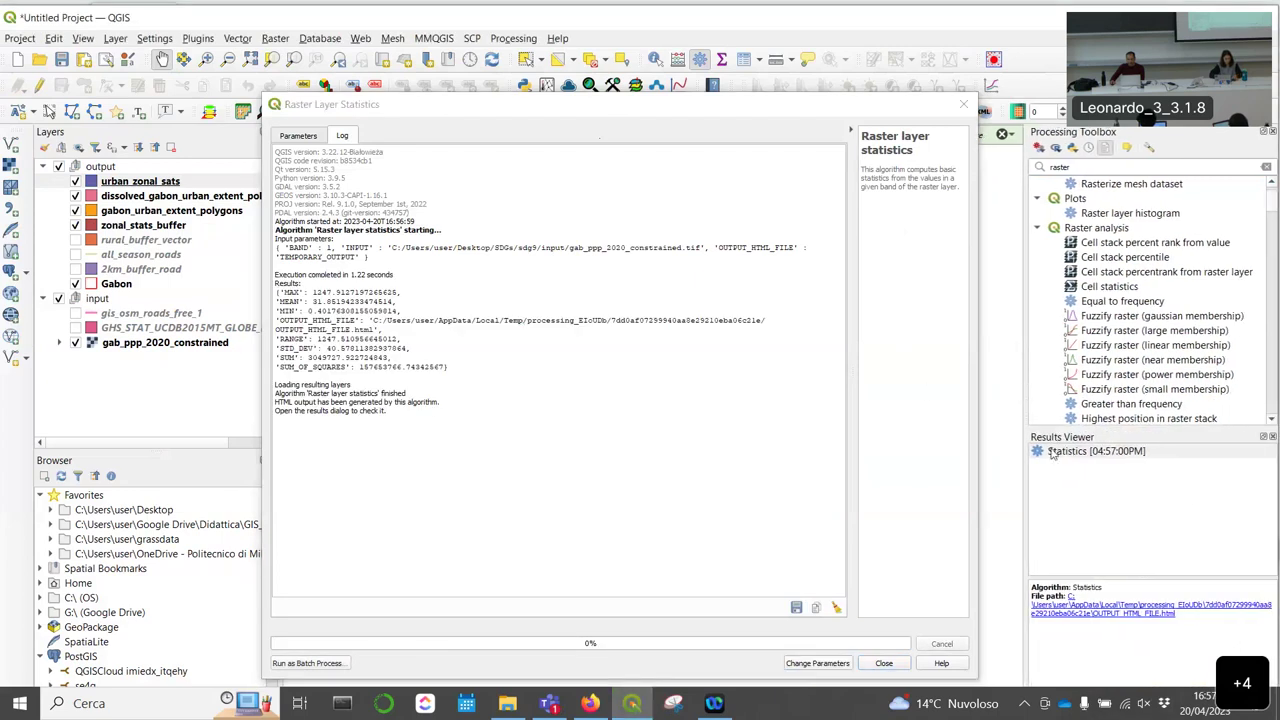
pyautogui.click(1130, 618)
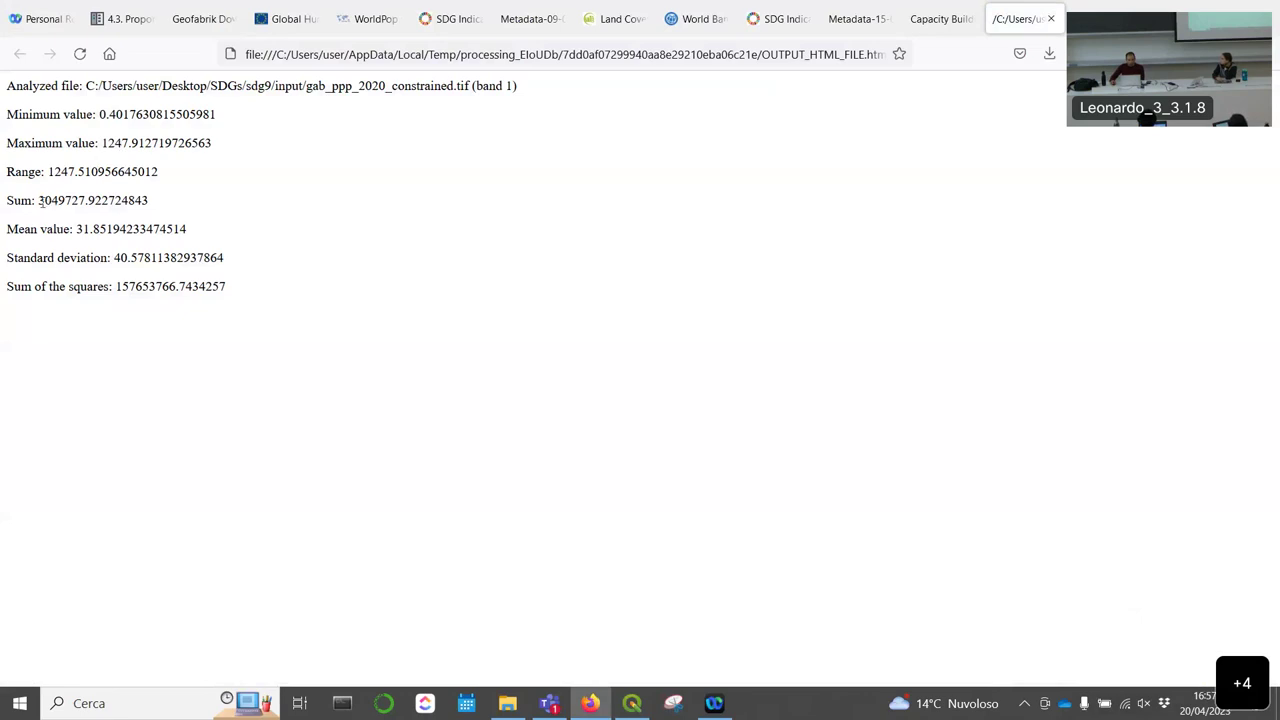
pyautogui.moveTo(38, 200); pyautogui.dragTo(150, 200)
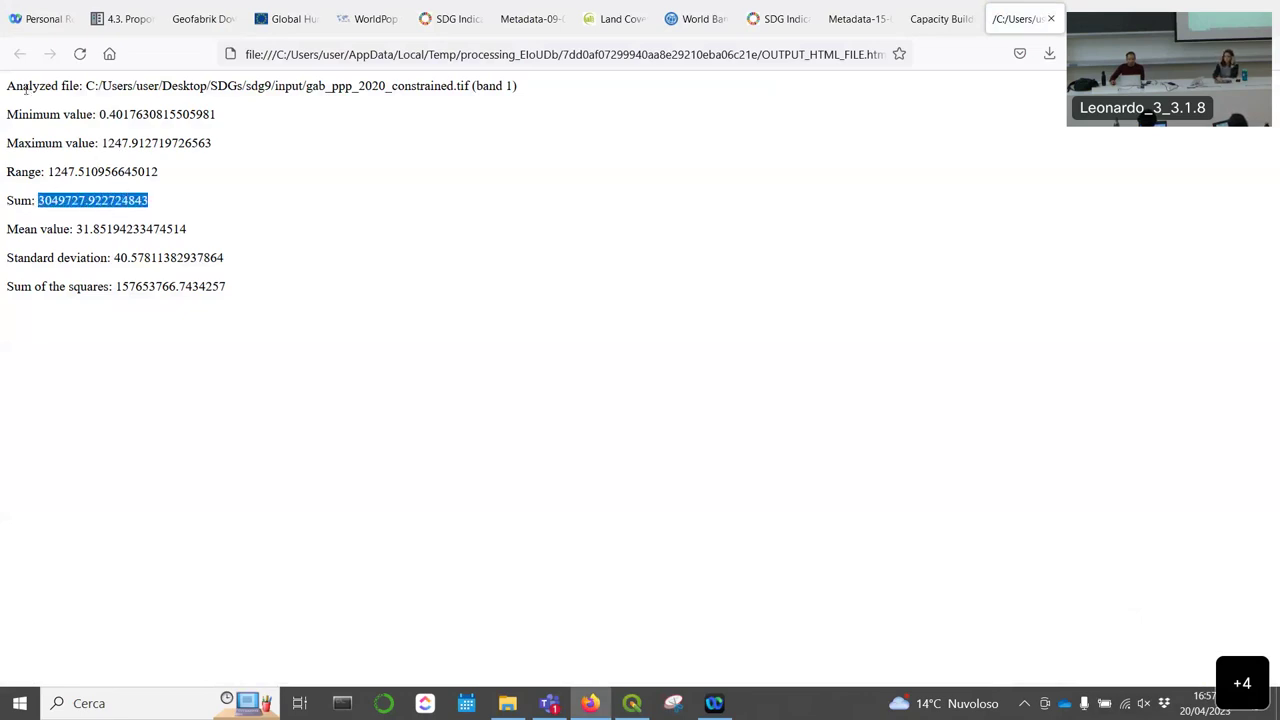
pyautogui.moveTo(38, 200); pyautogui.dragTo(86, 200)
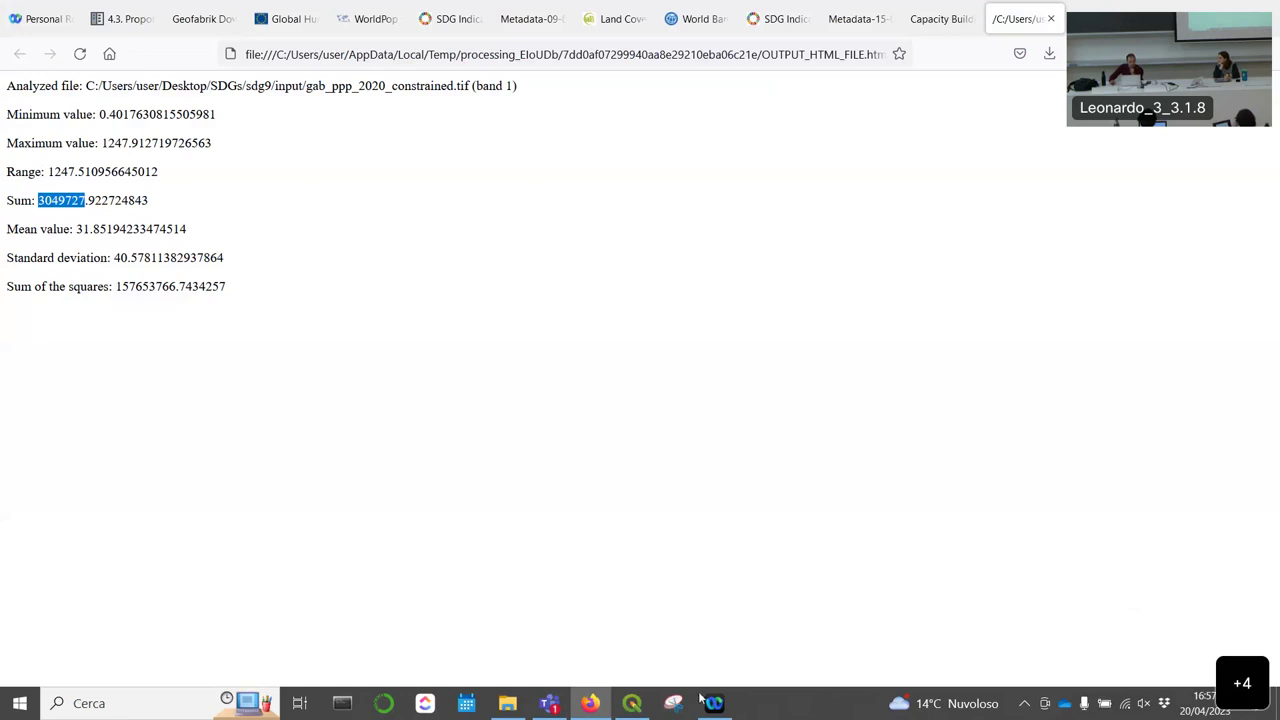
pyautogui.click(632, 703)
pyautogui.click(964, 104)
# Step: Switch to the guide in Firefox and read how to add the total_pop and urban_pop integer fields to zonal_stats_buffer
pyautogui.click(590, 703)
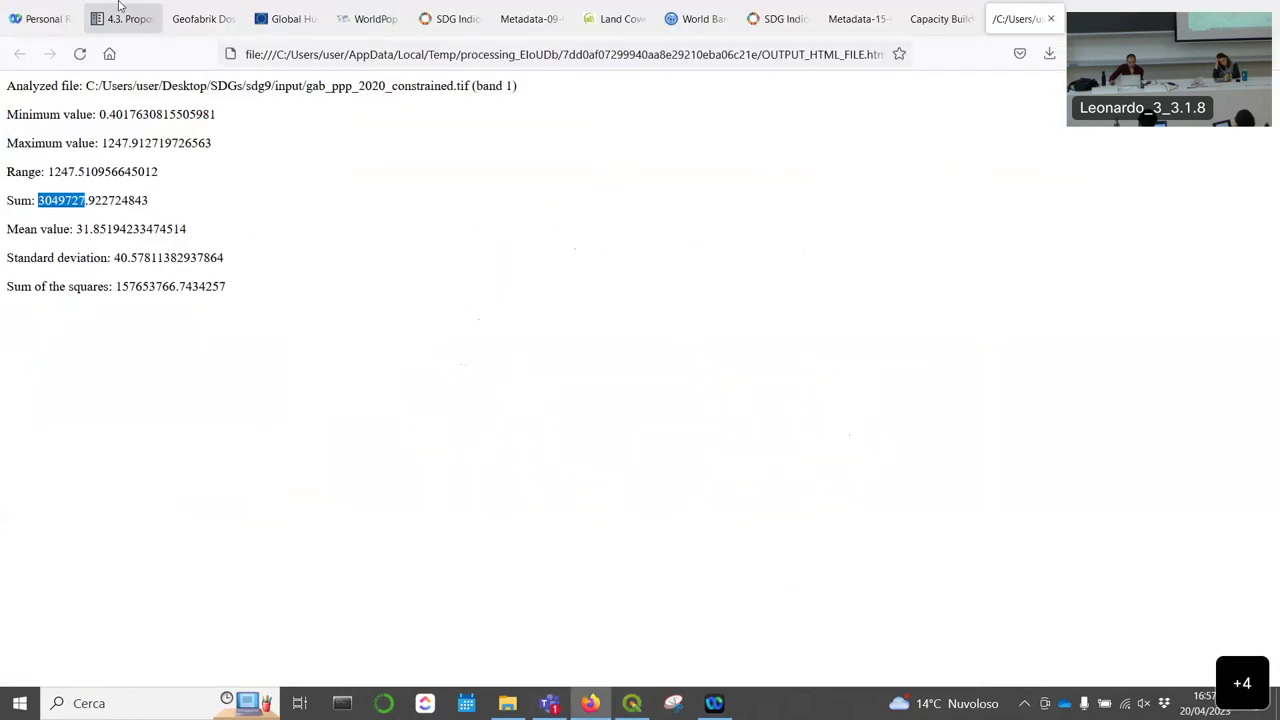
pyautogui.click(118, 16)
pyautogui.scroll(-5, 700, 400)
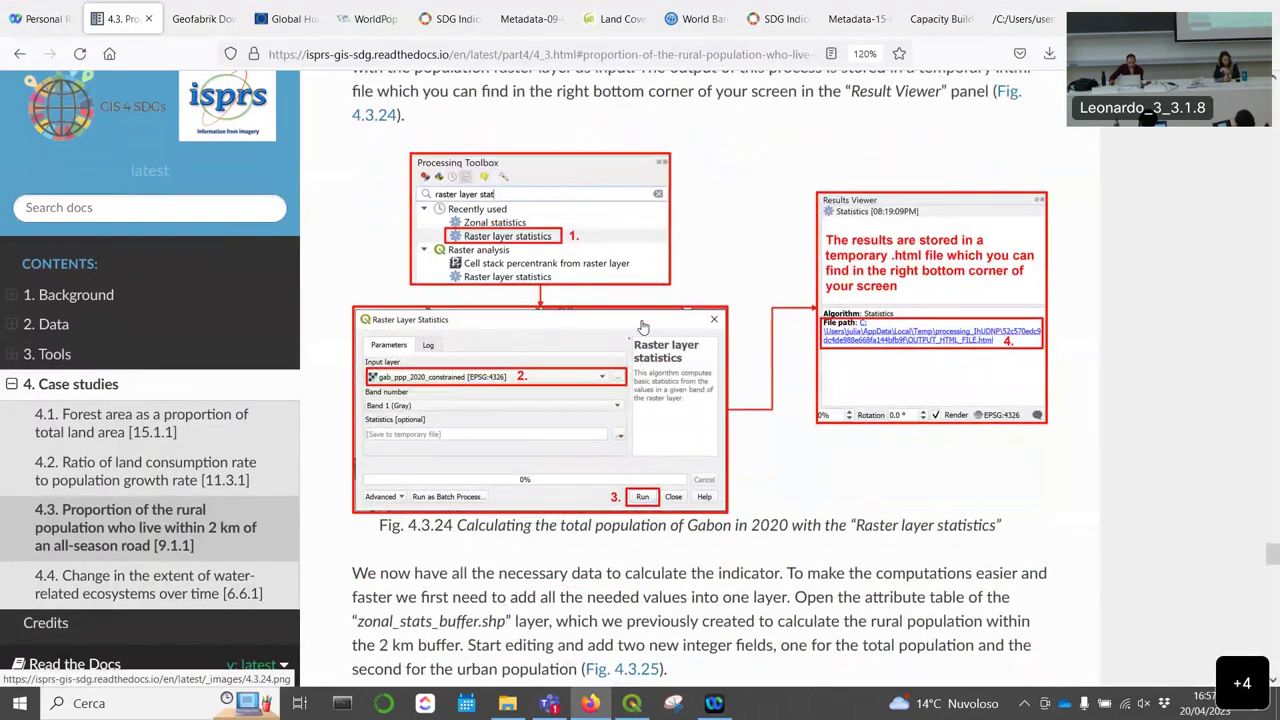
pyautogui.scroll(-3, 647, 371)
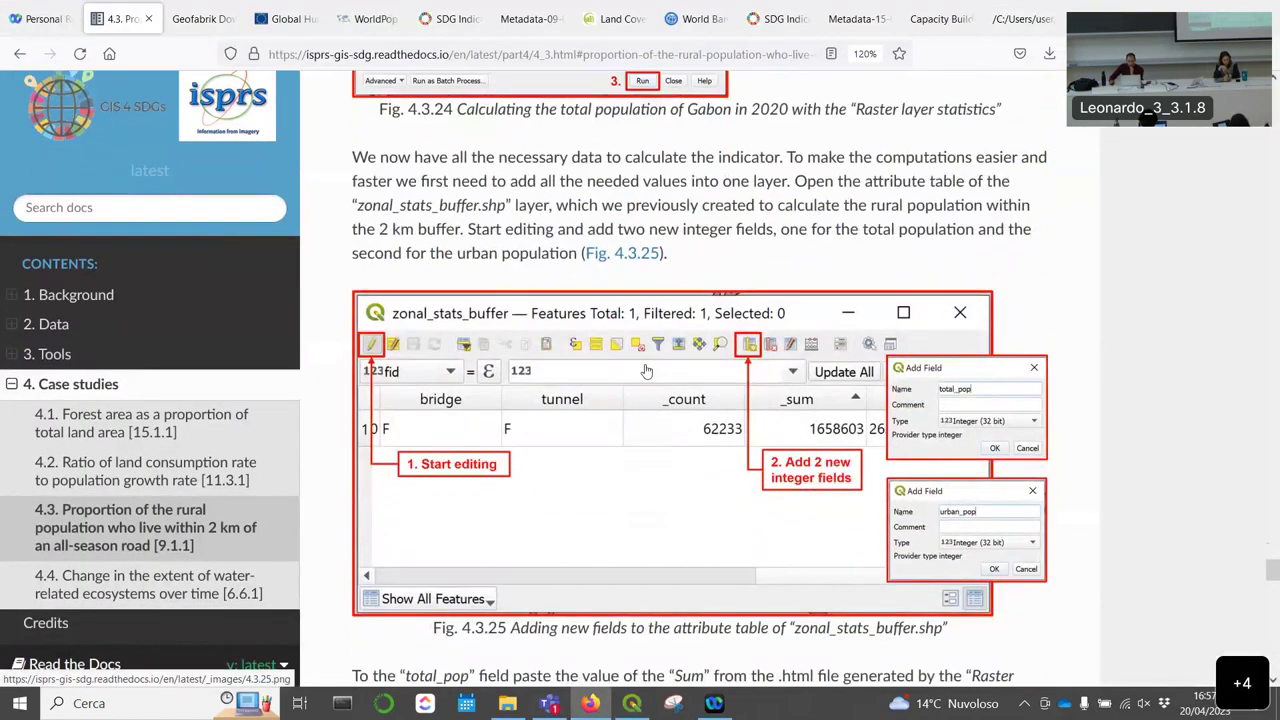
pyautogui.scroll(-1, 647, 371)
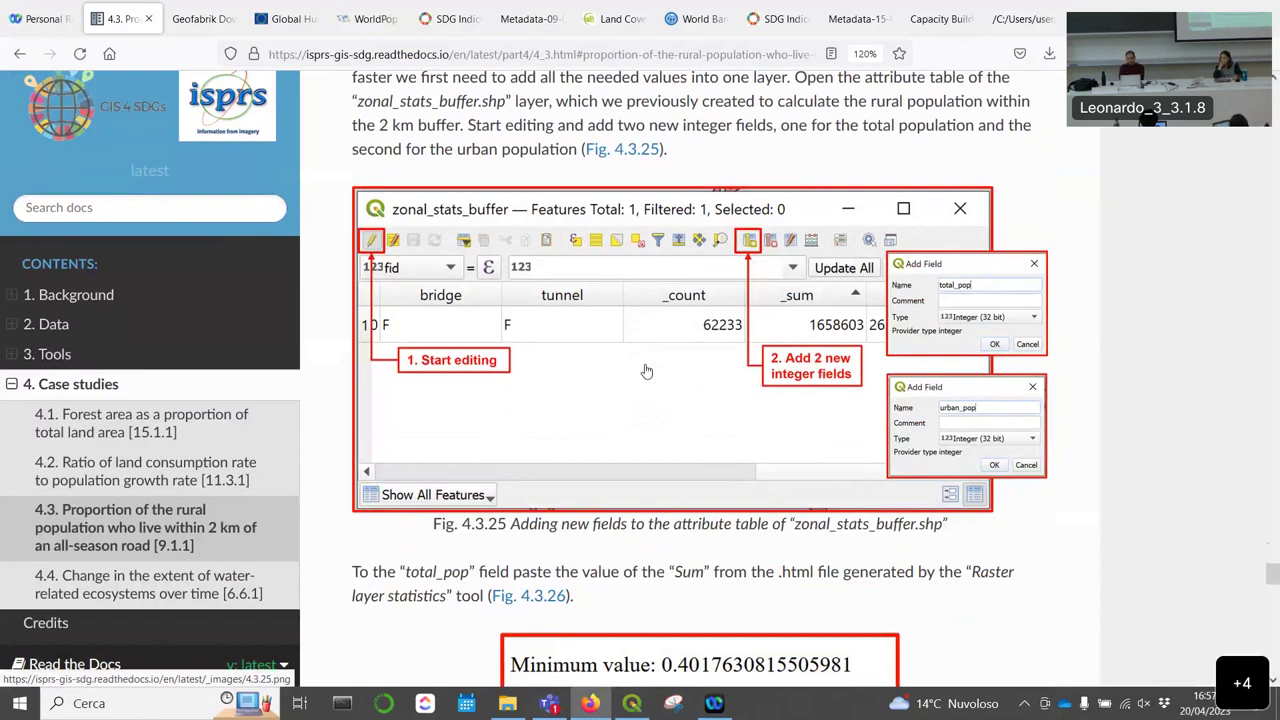
pyautogui.scroll(-2, 811, 465)
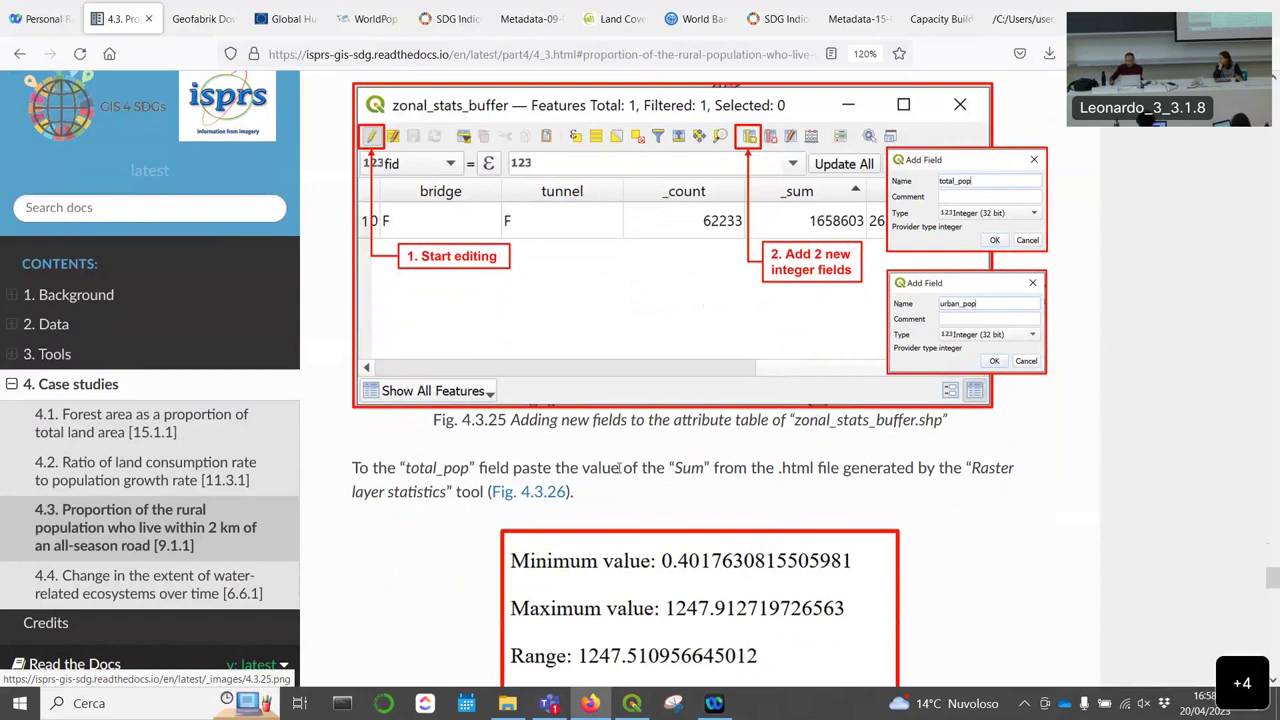
# Step: Return to QGIS, open the attribute table of zonal_stats_buffer after rechecking the guide, and start editing the layer
pyautogui.click(631, 703)
pyautogui.click(160, 227)
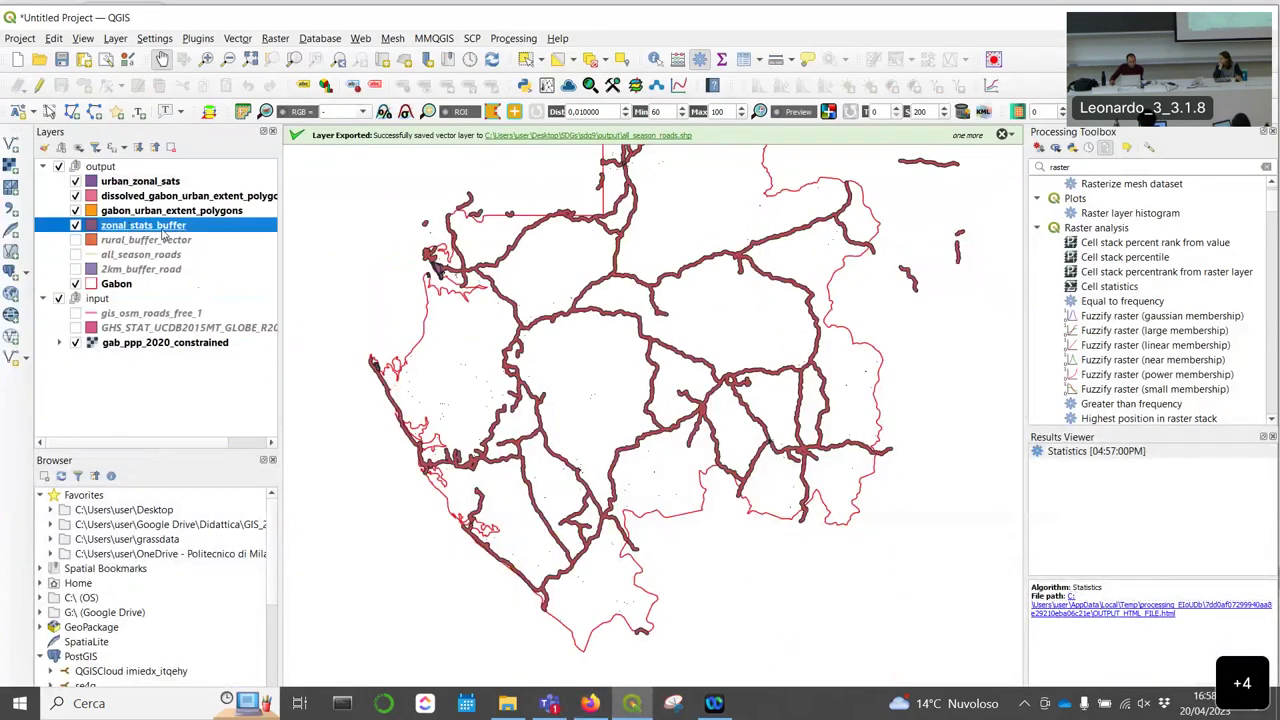
pyautogui.rightClick(160, 227)
pyautogui.click(590, 703)
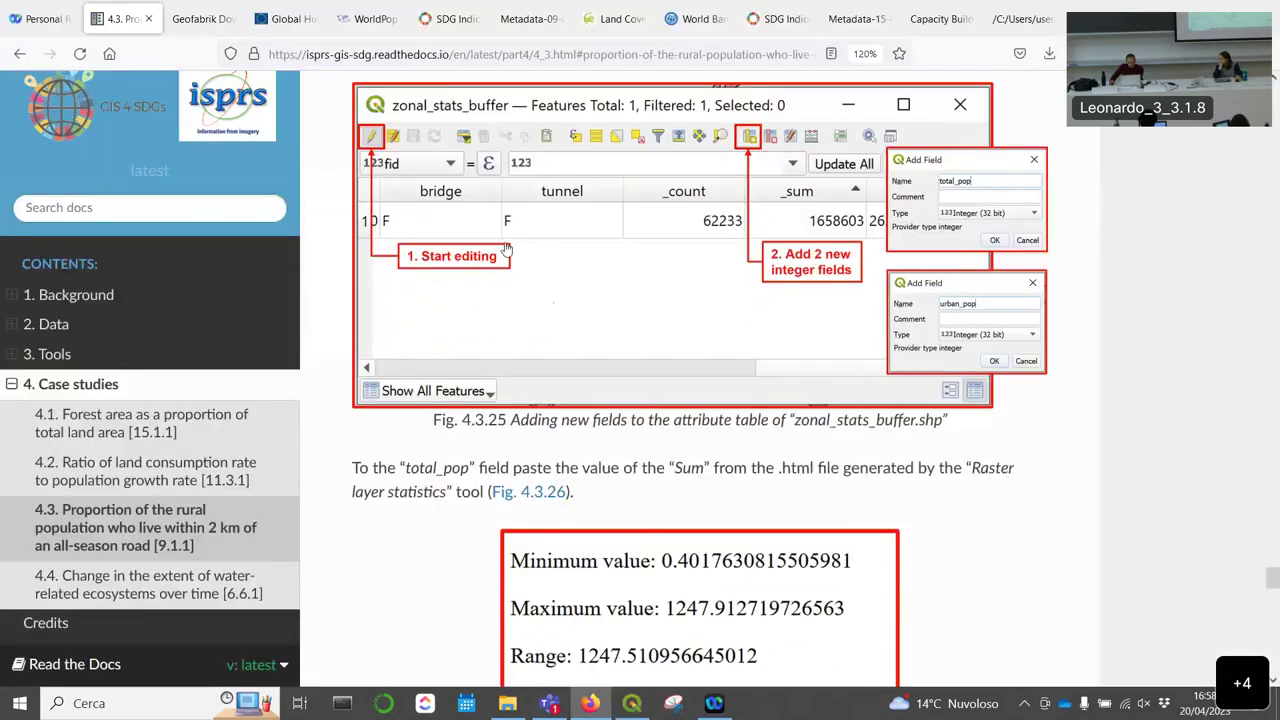
pyautogui.click(631, 703)
pyautogui.rightClick(172, 227)
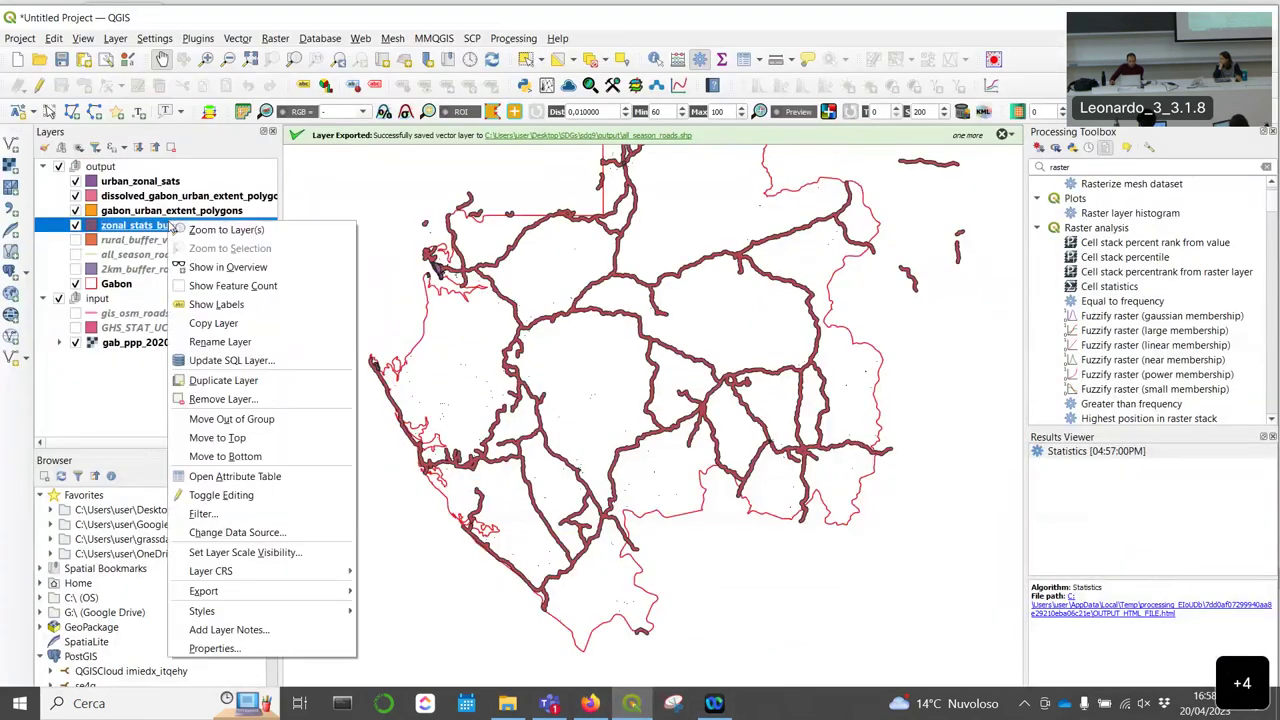
pyautogui.click(250, 477)
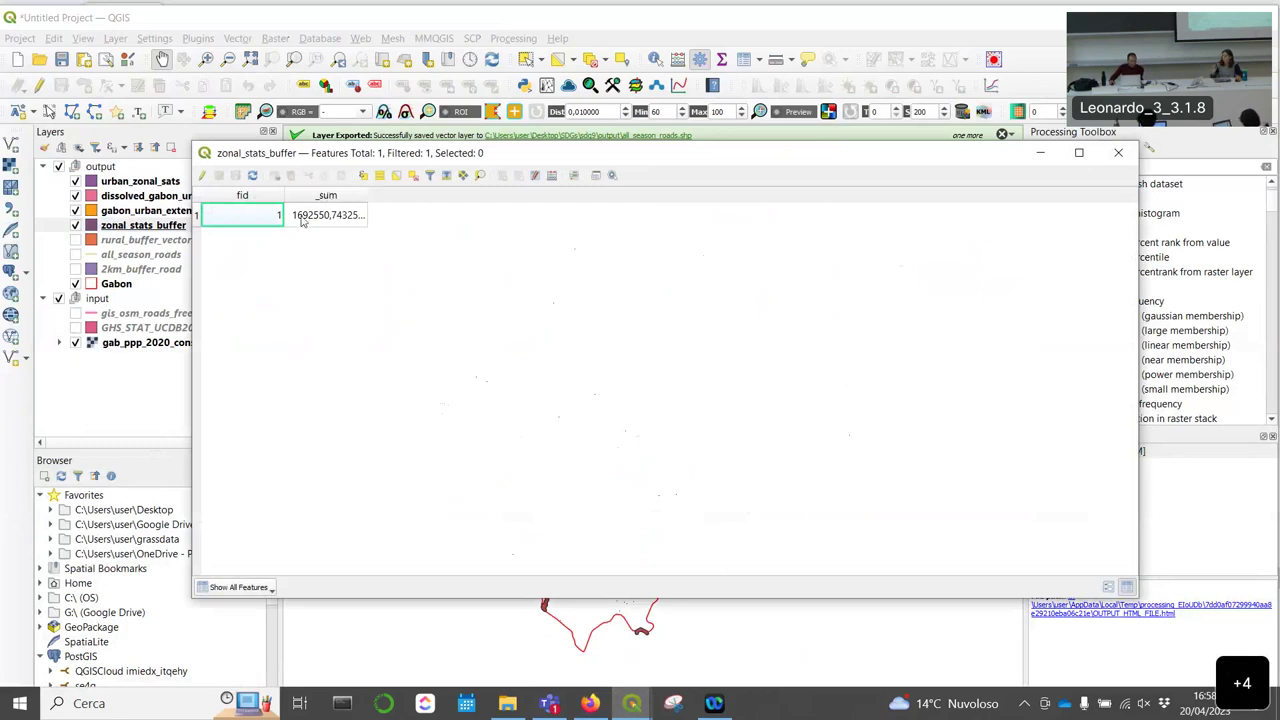
pyautogui.click(202, 175)
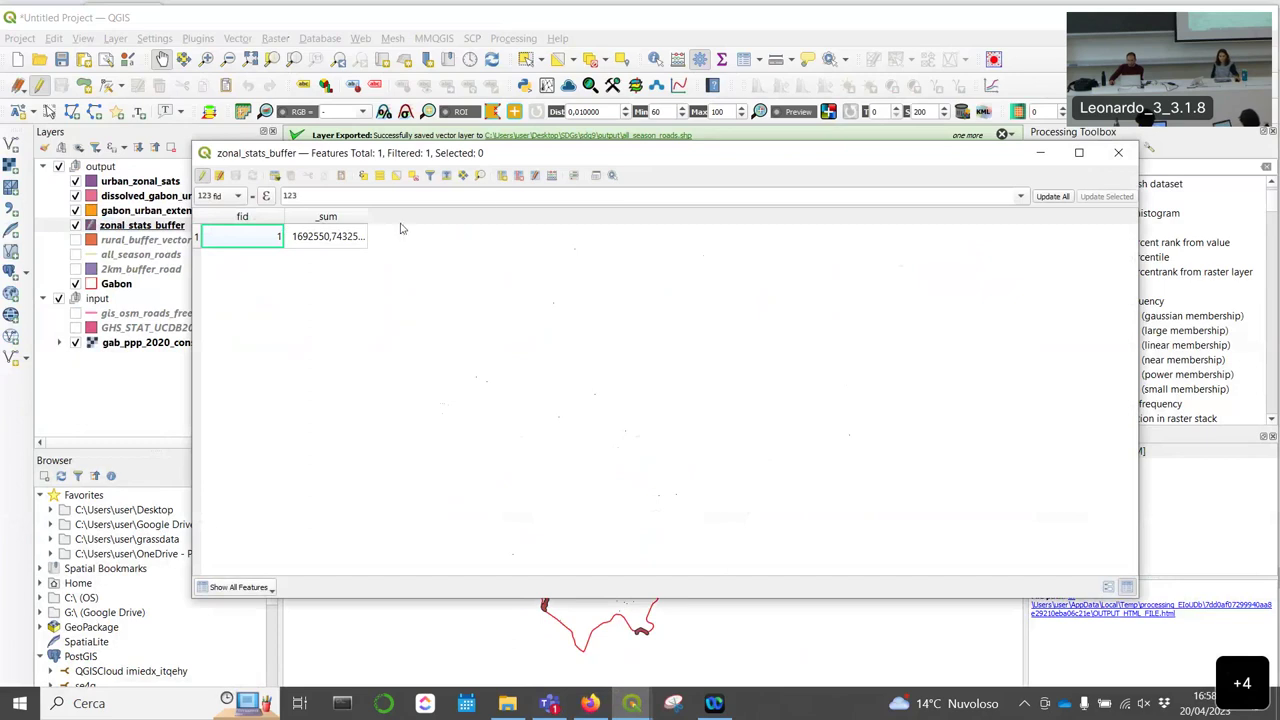
# Step: Add a whole number (integer) field named total_pop to the zonal_stats_buffer attribute table
pyautogui.click(502, 175)
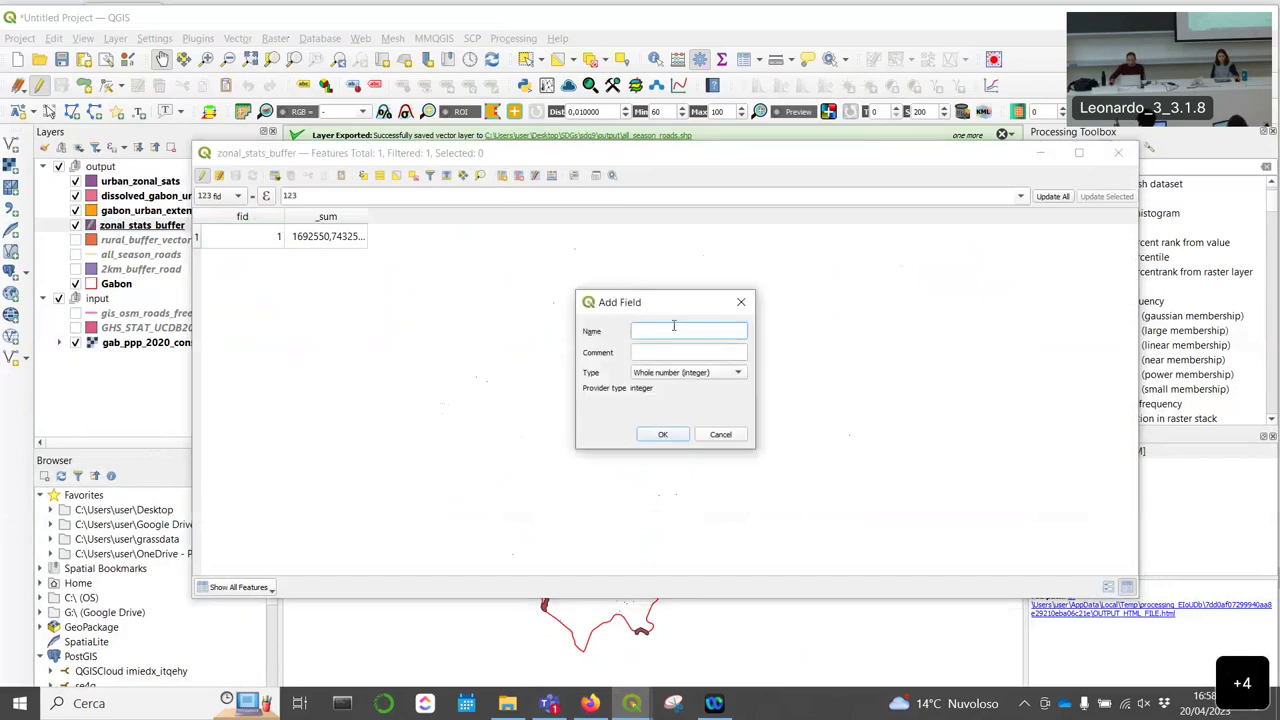
pyautogui.write('total_pop')
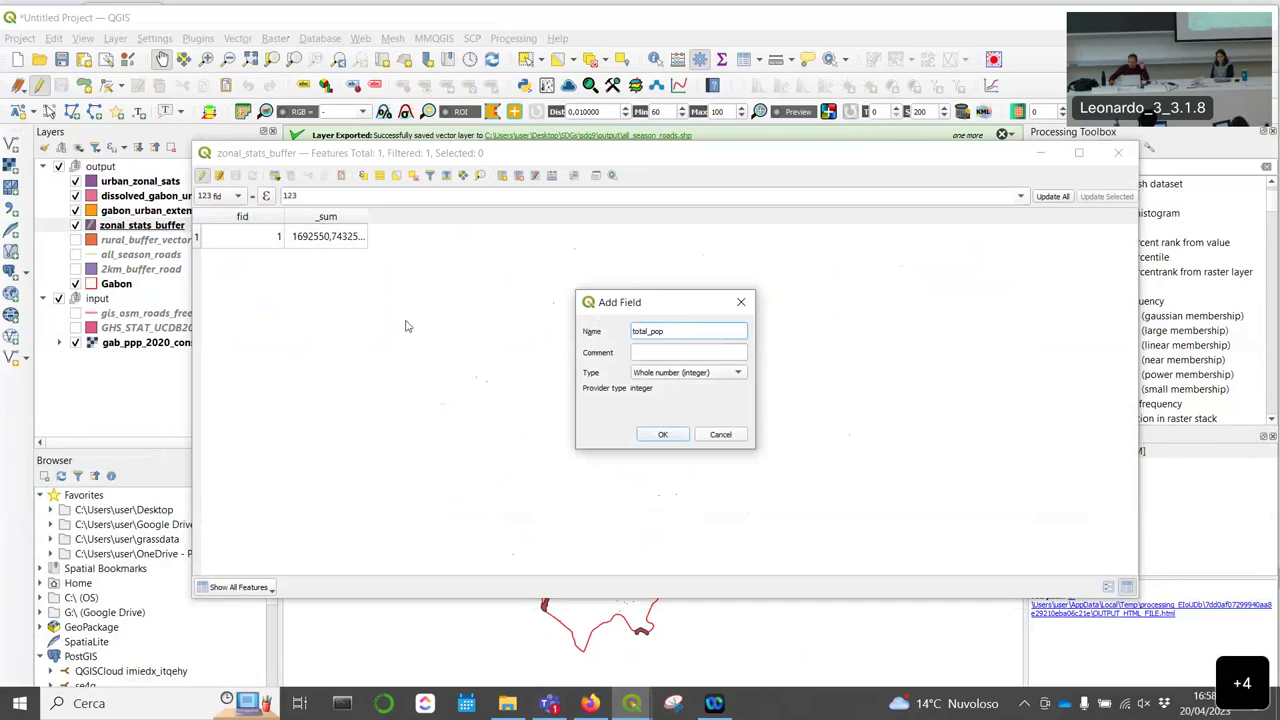
pyautogui.click(662, 434)
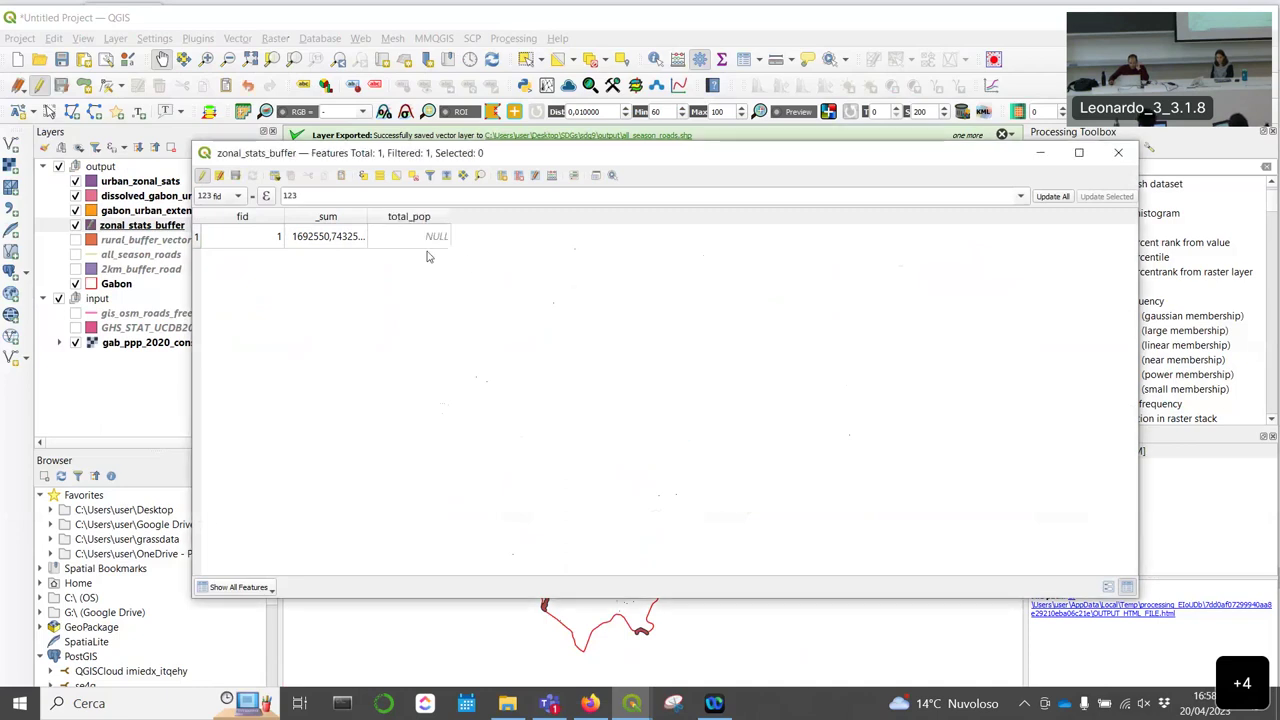
# Step: Copy the full Sum value, 3049727.922724843, from the statistics page in Firefox and paste it into the total_pop cell in QGIS
pyautogui.click(591, 703)
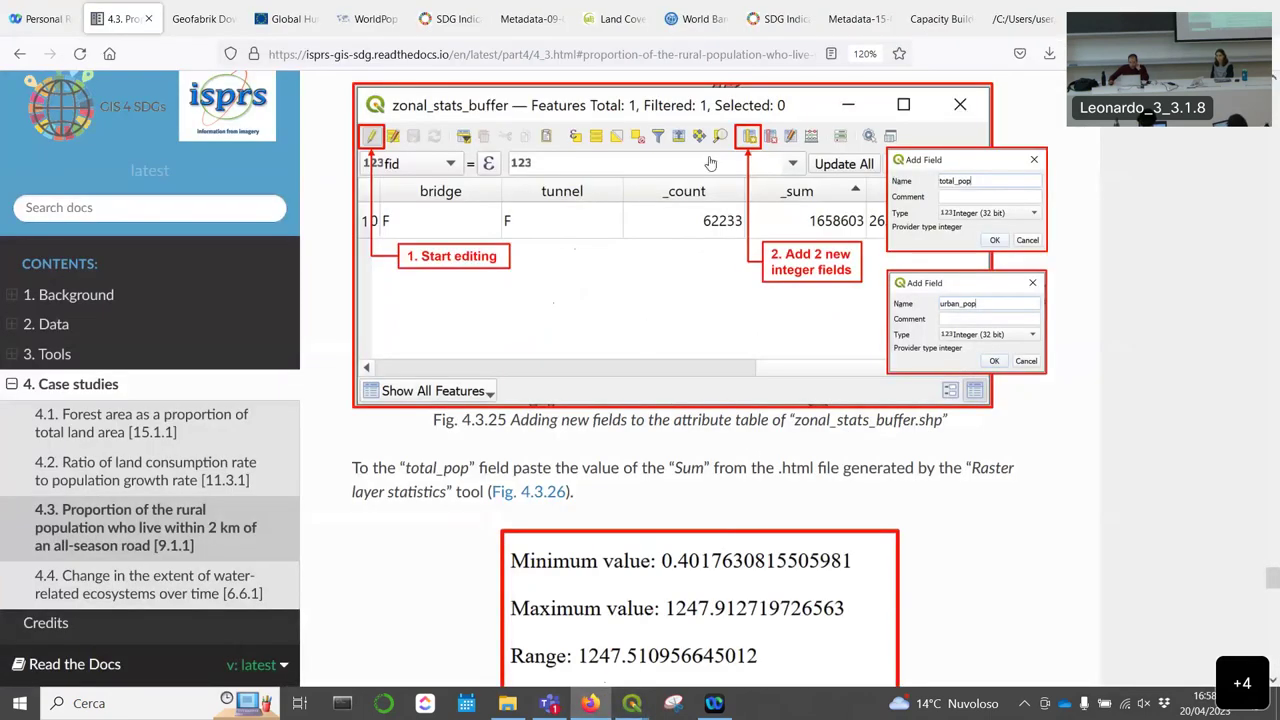
pyautogui.click(1020, 18)
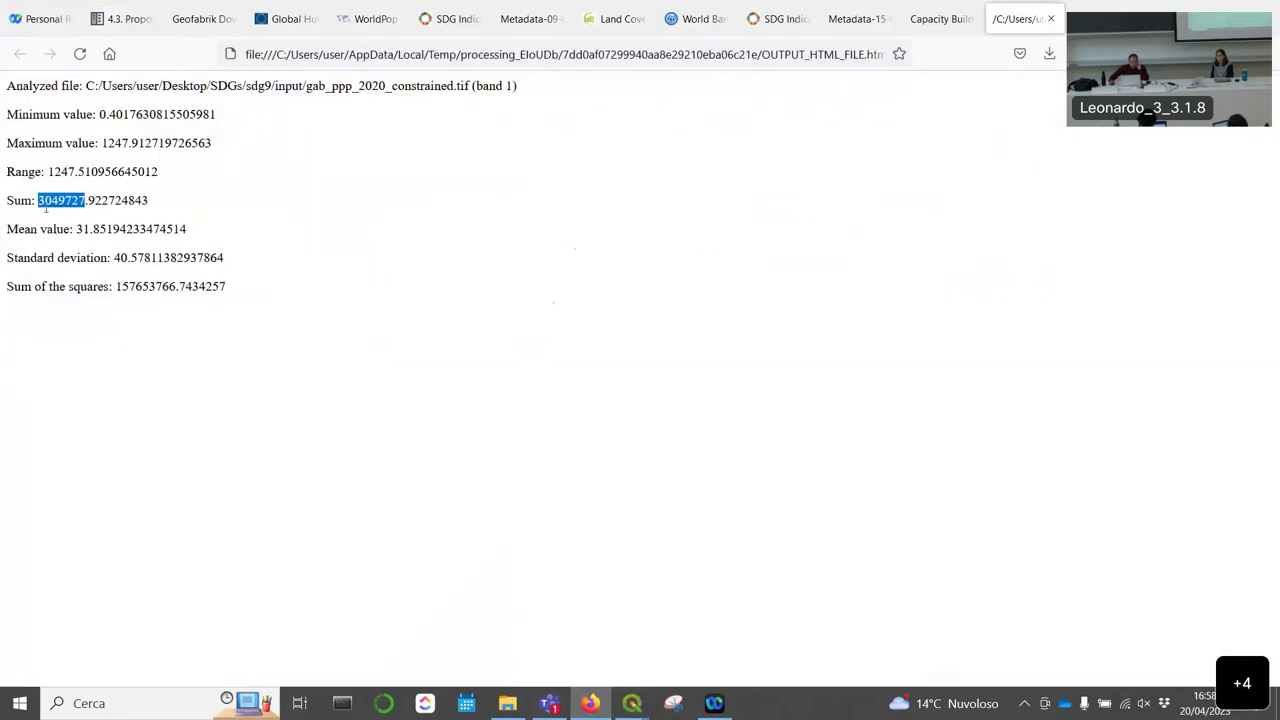
pyautogui.moveTo(150, 201); pyautogui.dragTo(38, 201)
pyautogui.hotkey('ctrl', 'c')
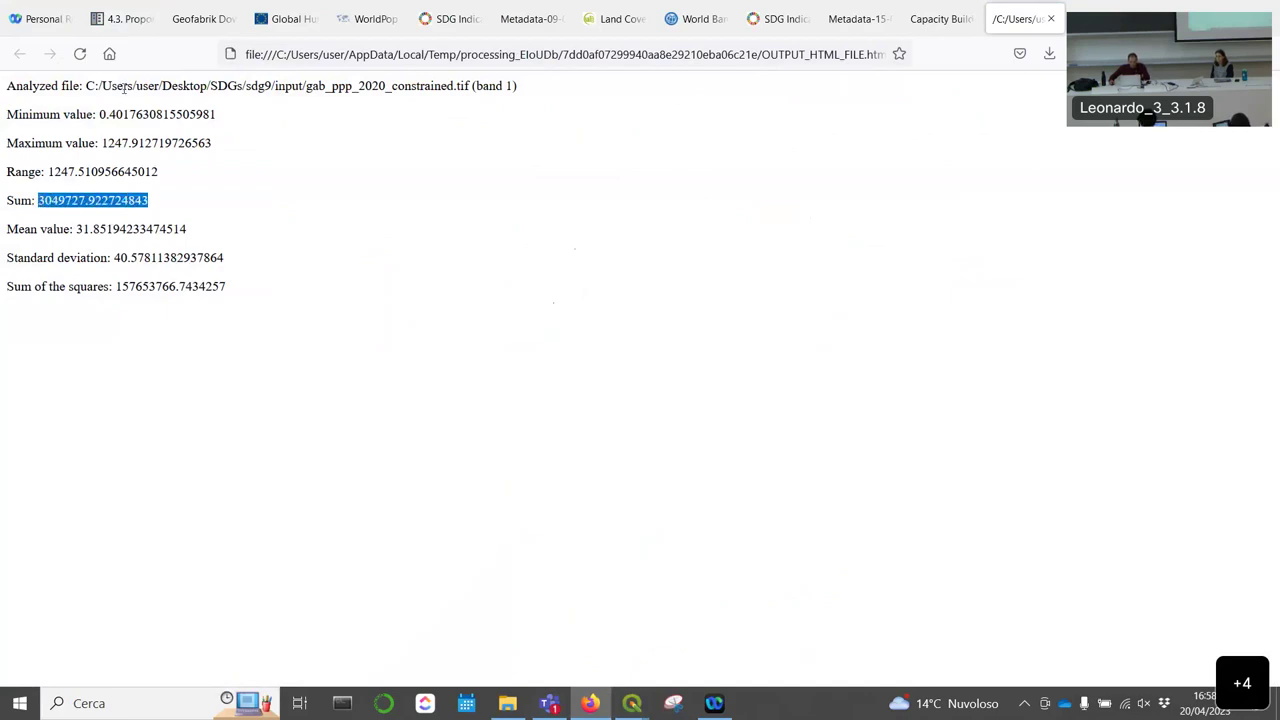
pyautogui.moveTo(632, 703)
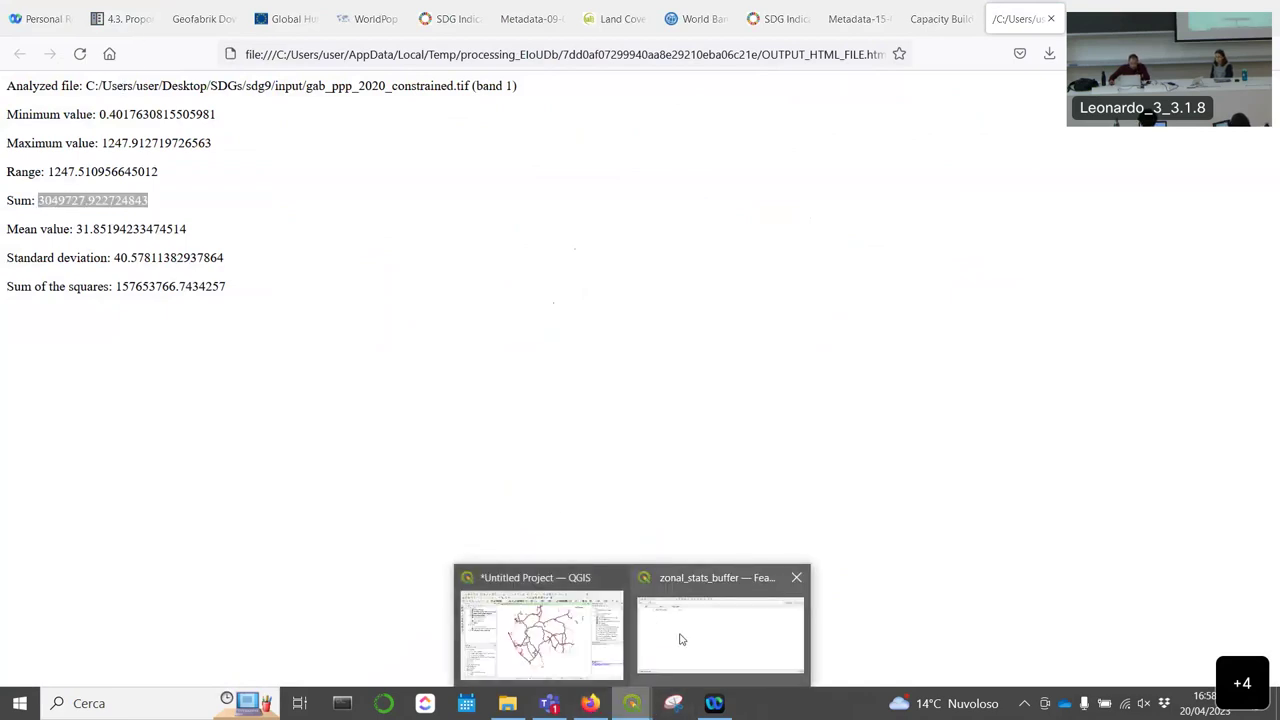
pyautogui.click(718, 635)
pyautogui.doubleClick(404, 238)
pyautogui.hotkey('ctrl', 'v')
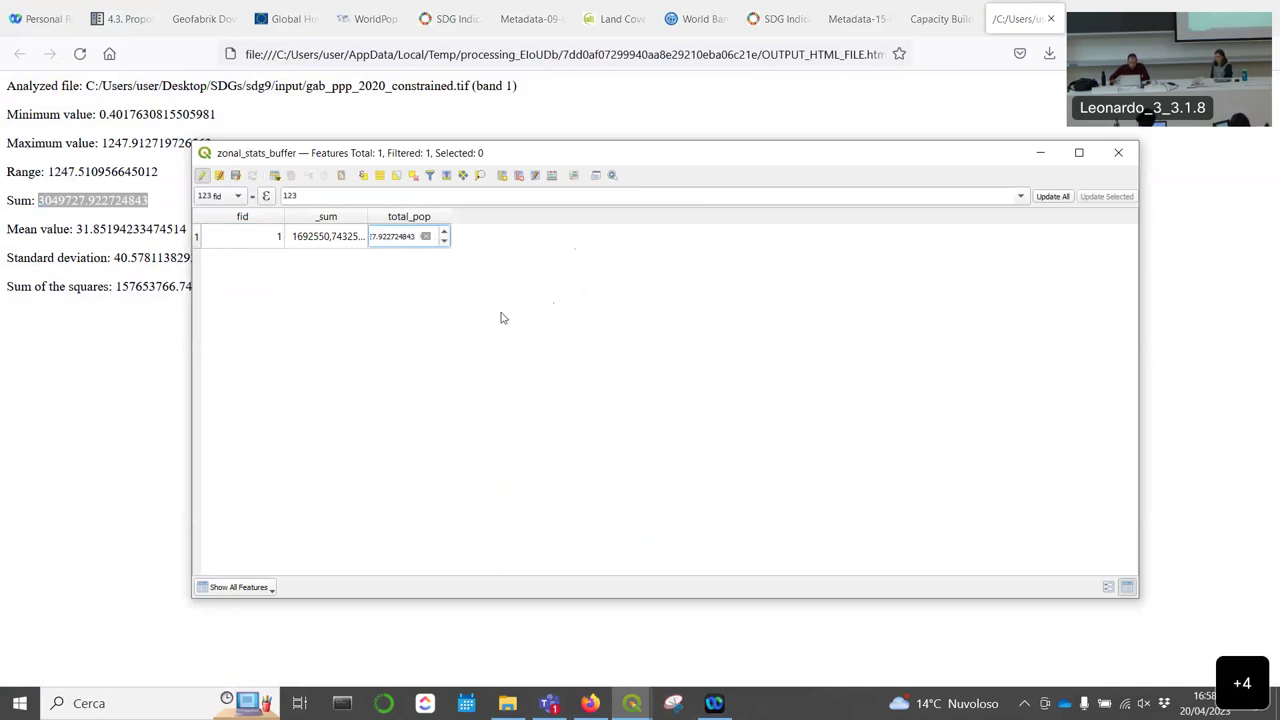
pyautogui.press('Return')
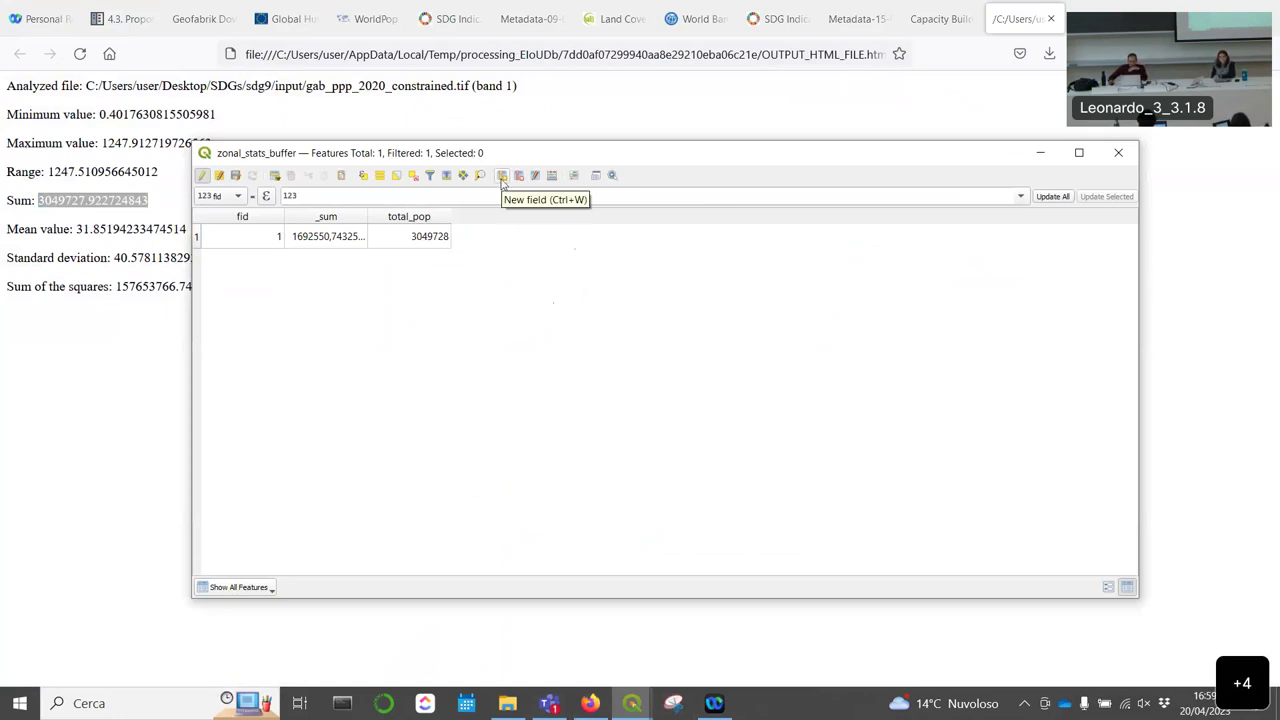
# Step: After rechecking the guide in Firefox, add the whole number field urban_pop to zonal_stats_buffer in QGIS, saving the edits and ending the editing session
pyautogui.click(590, 703)
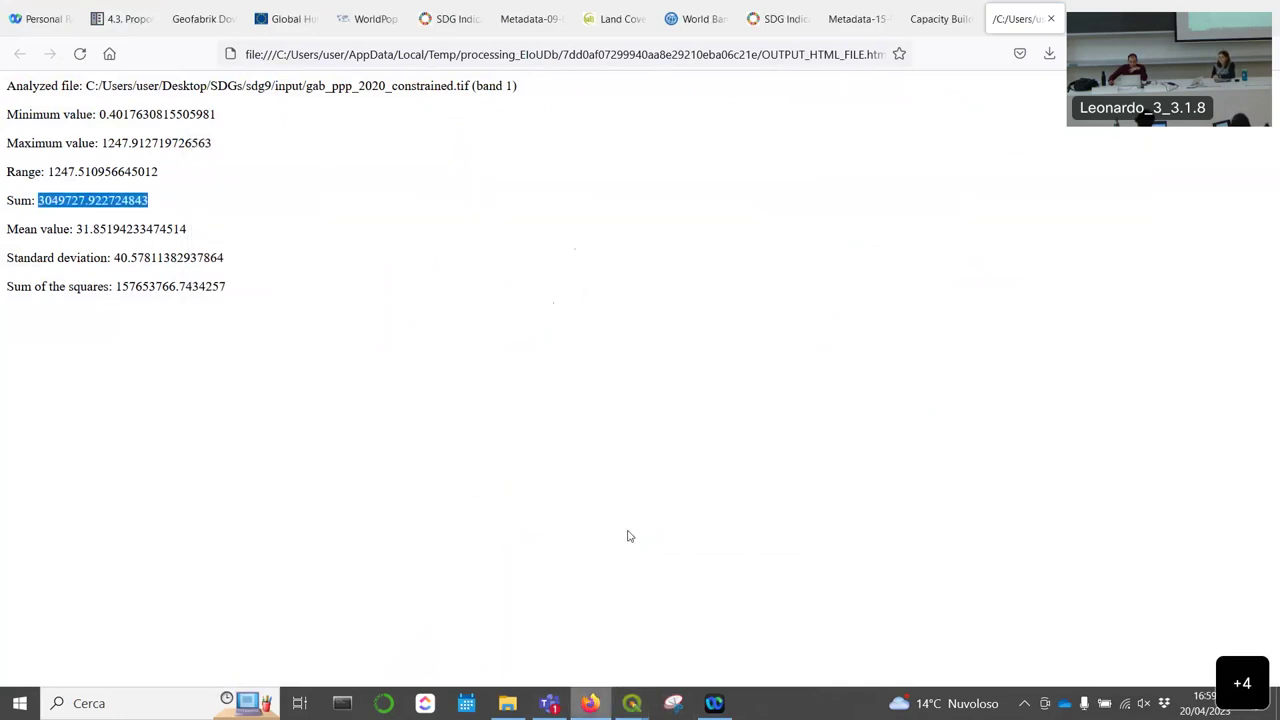
pyautogui.click(125, 18)
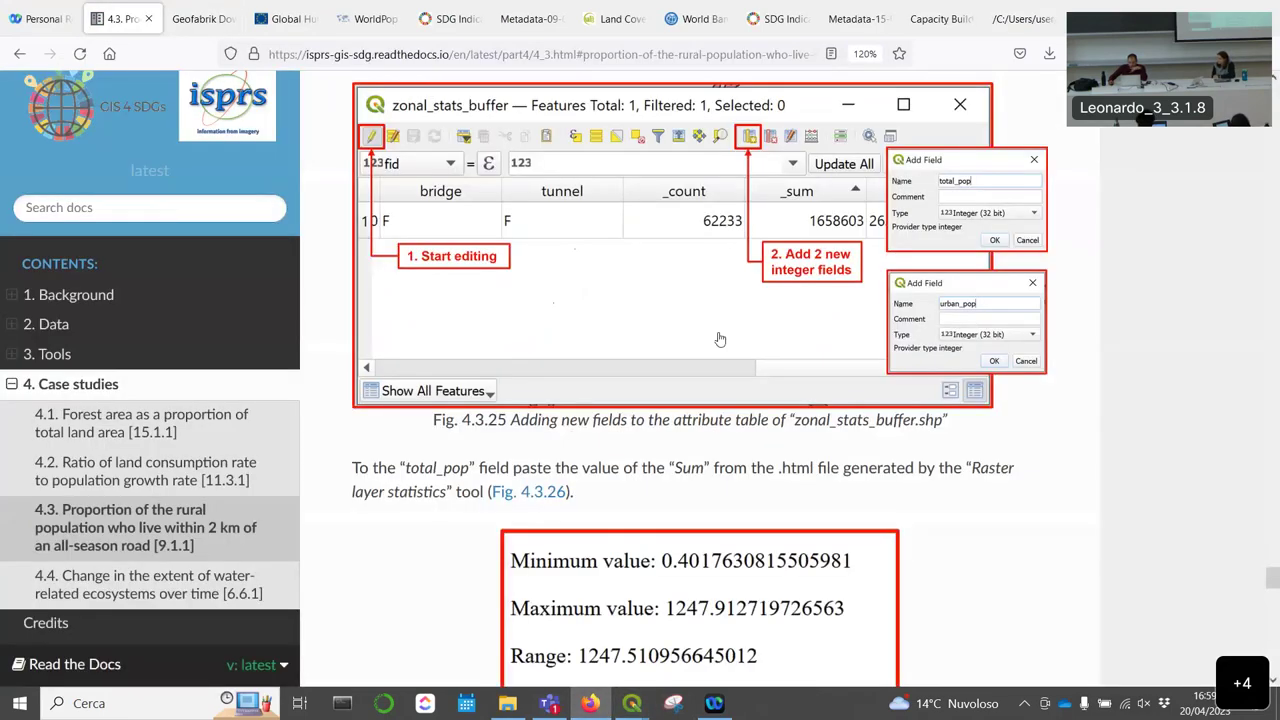
pyautogui.scroll(-2, 730, 313)
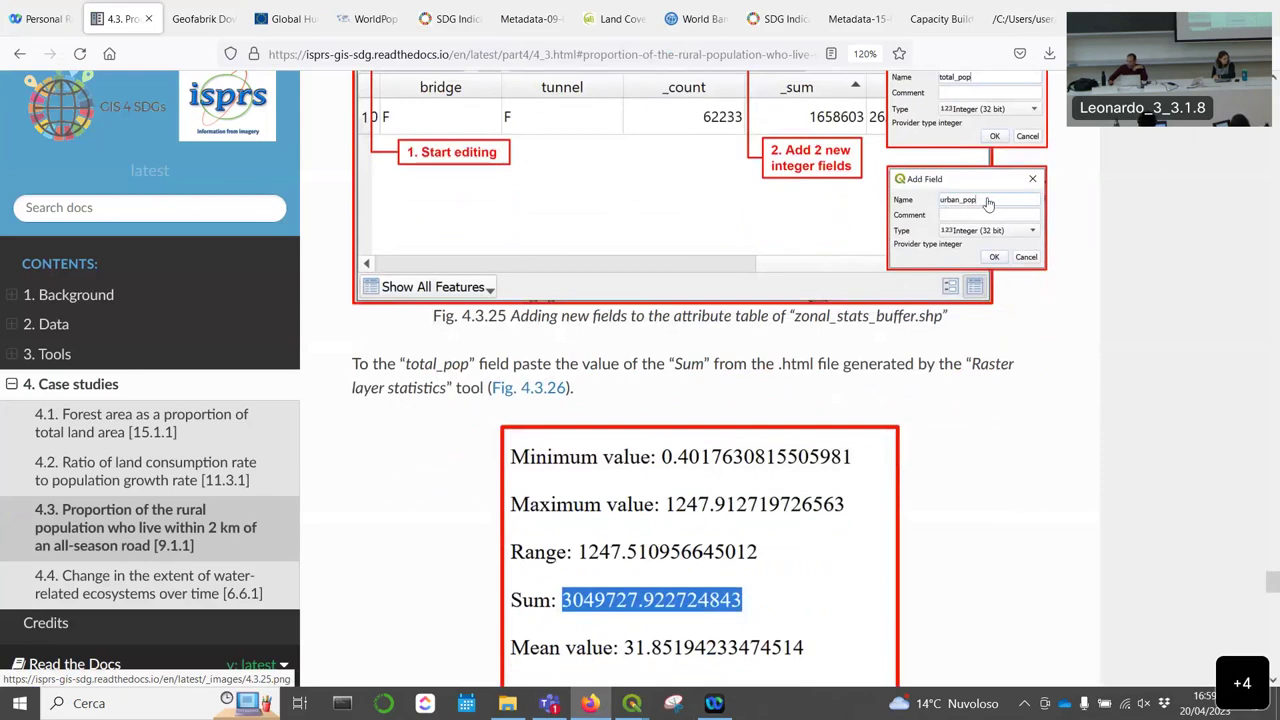
pyautogui.scroll(2, 636, 266)
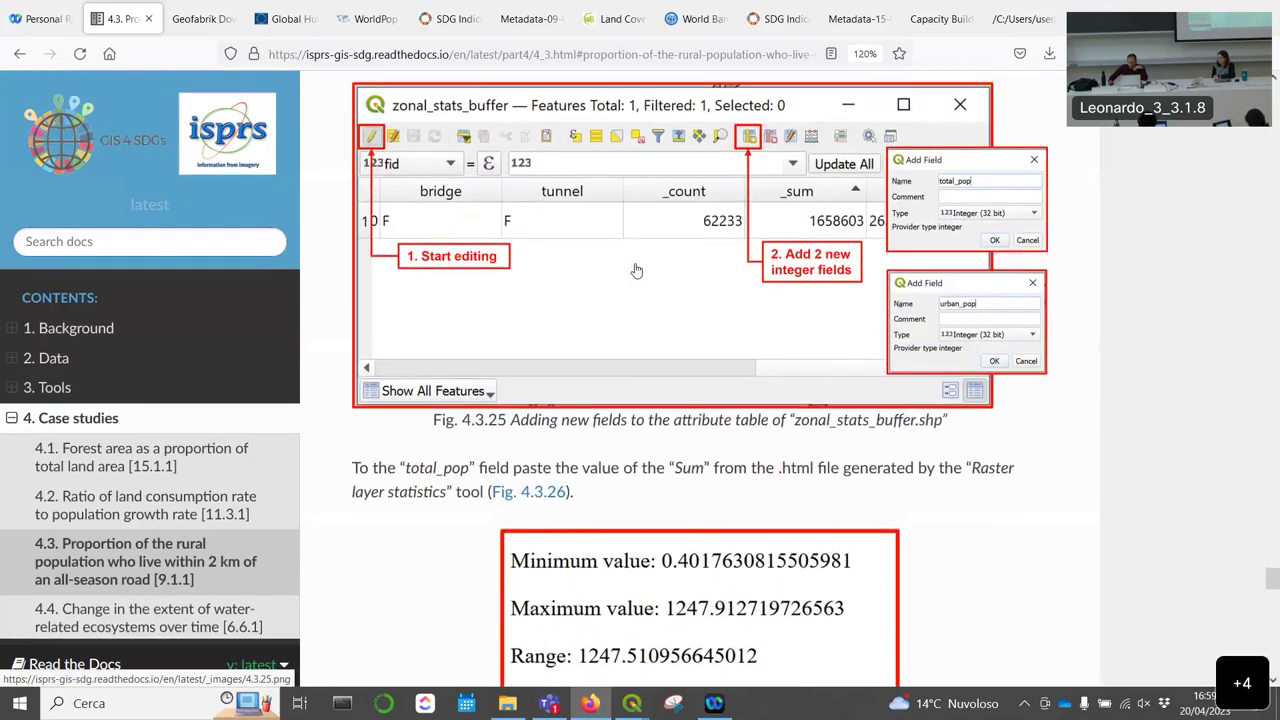
pyautogui.scroll(-16, 598, 300)
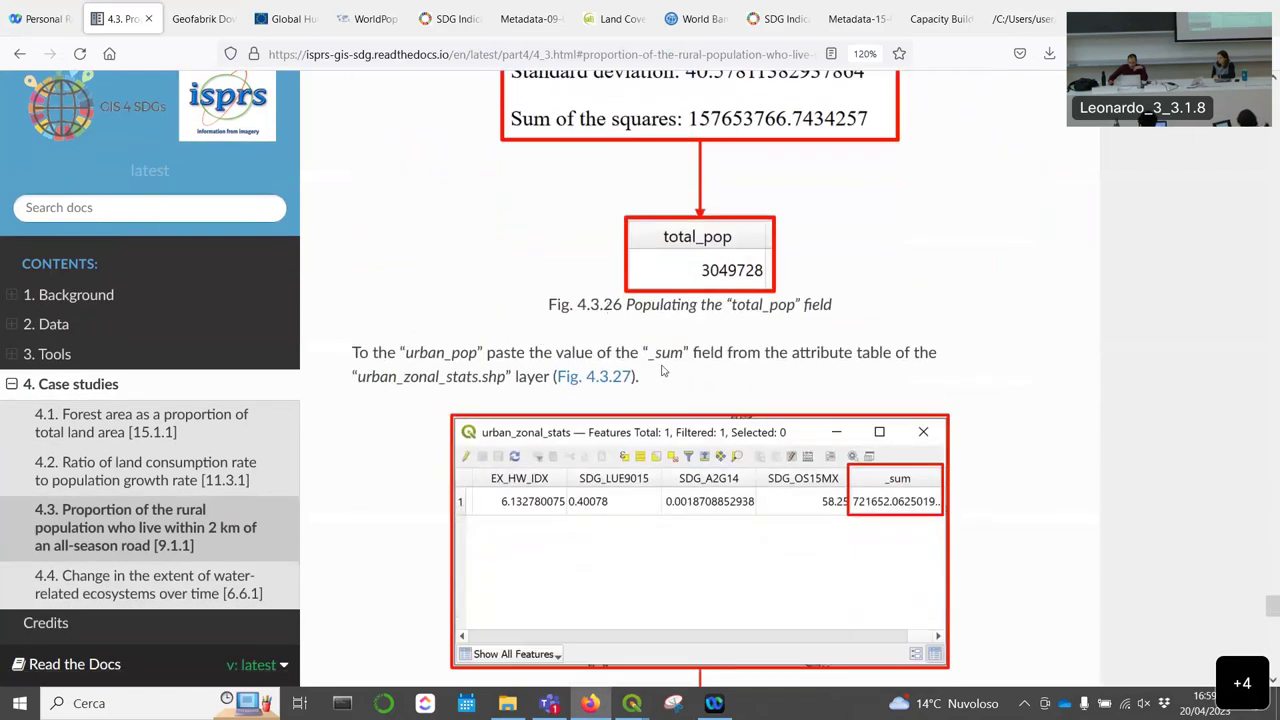
pyautogui.moveTo(636, 706)
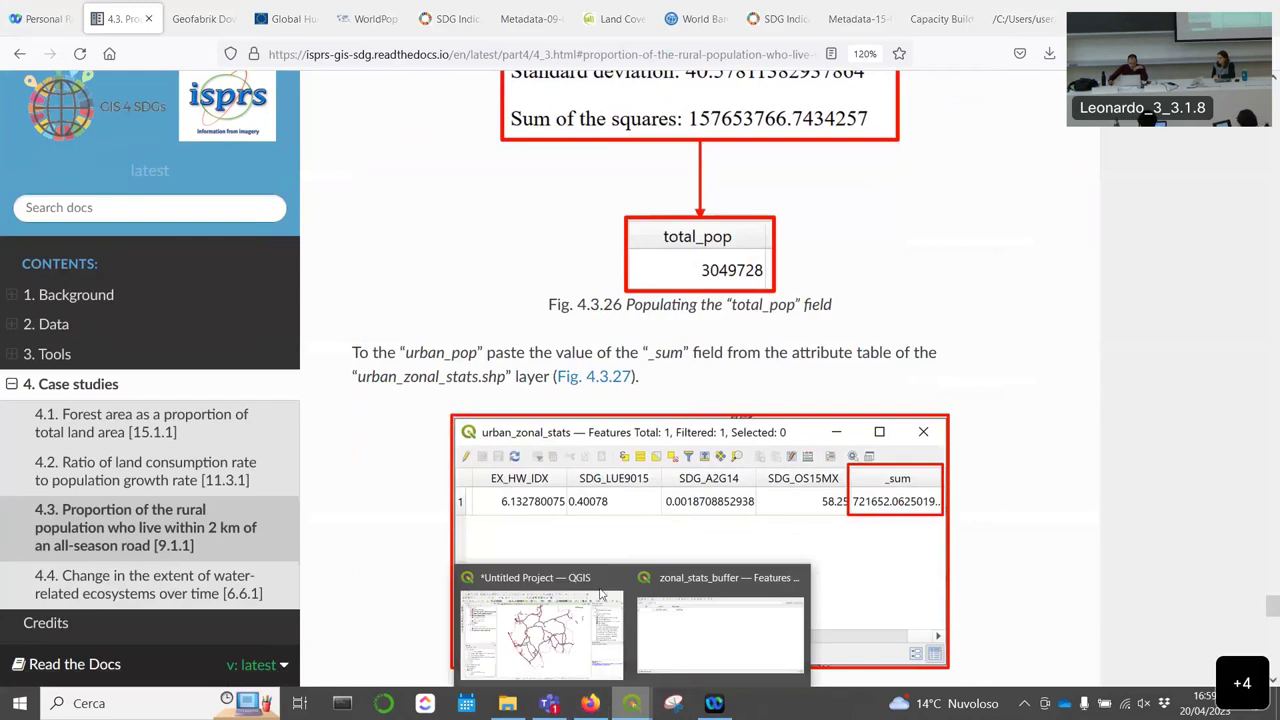
pyautogui.click(651, 571)
pyautogui.click(503, 176)
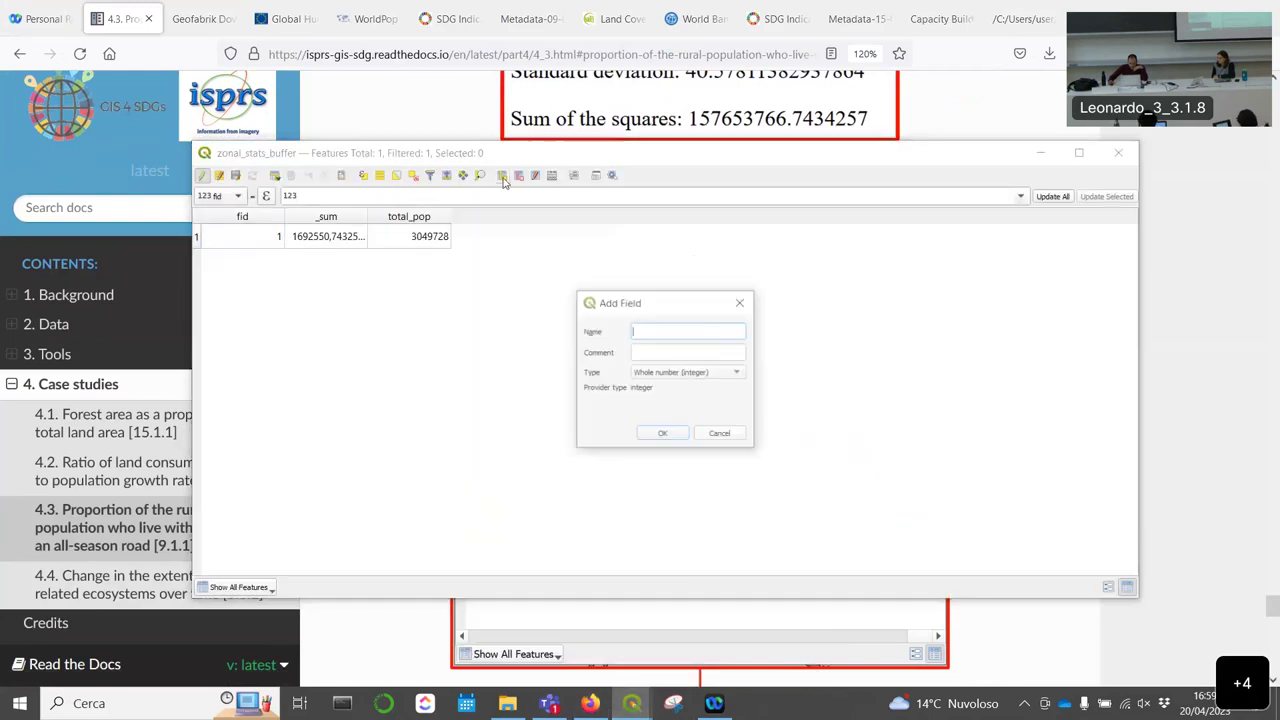
pyautogui.write('urban_pop')
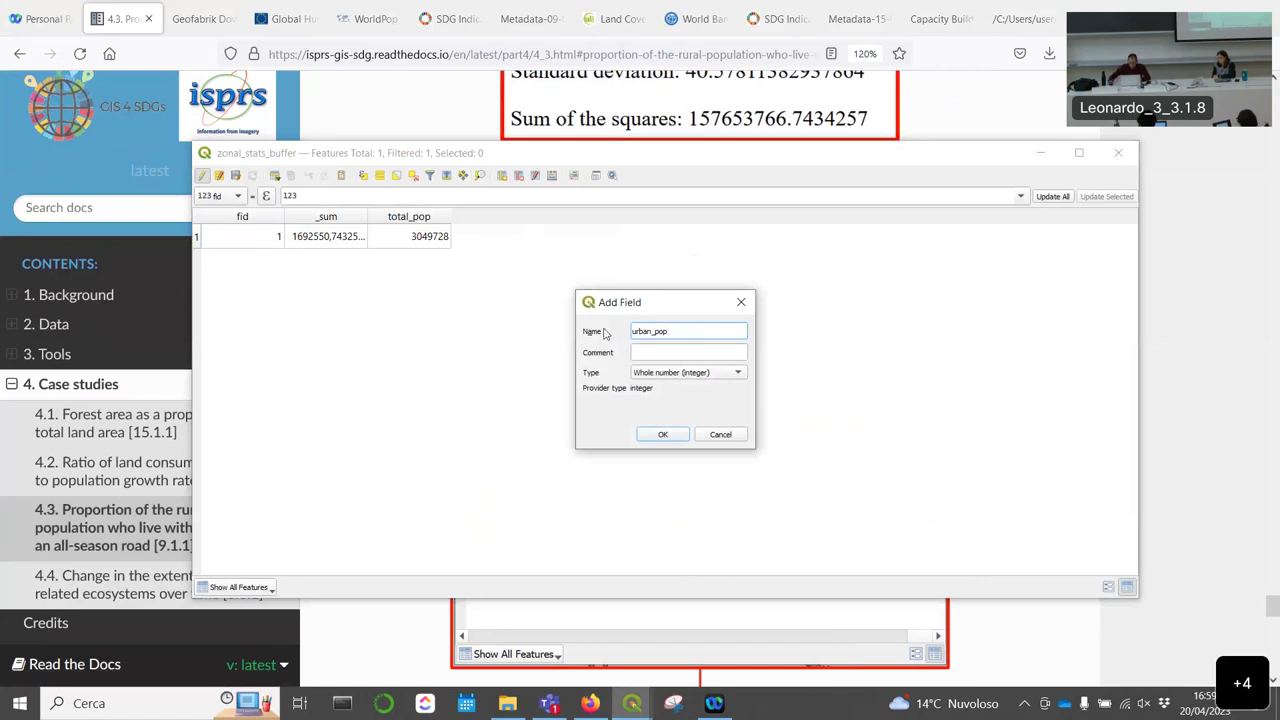
pyautogui.click(665, 435)
pyautogui.click(204, 175)
pyautogui.click(650, 361)
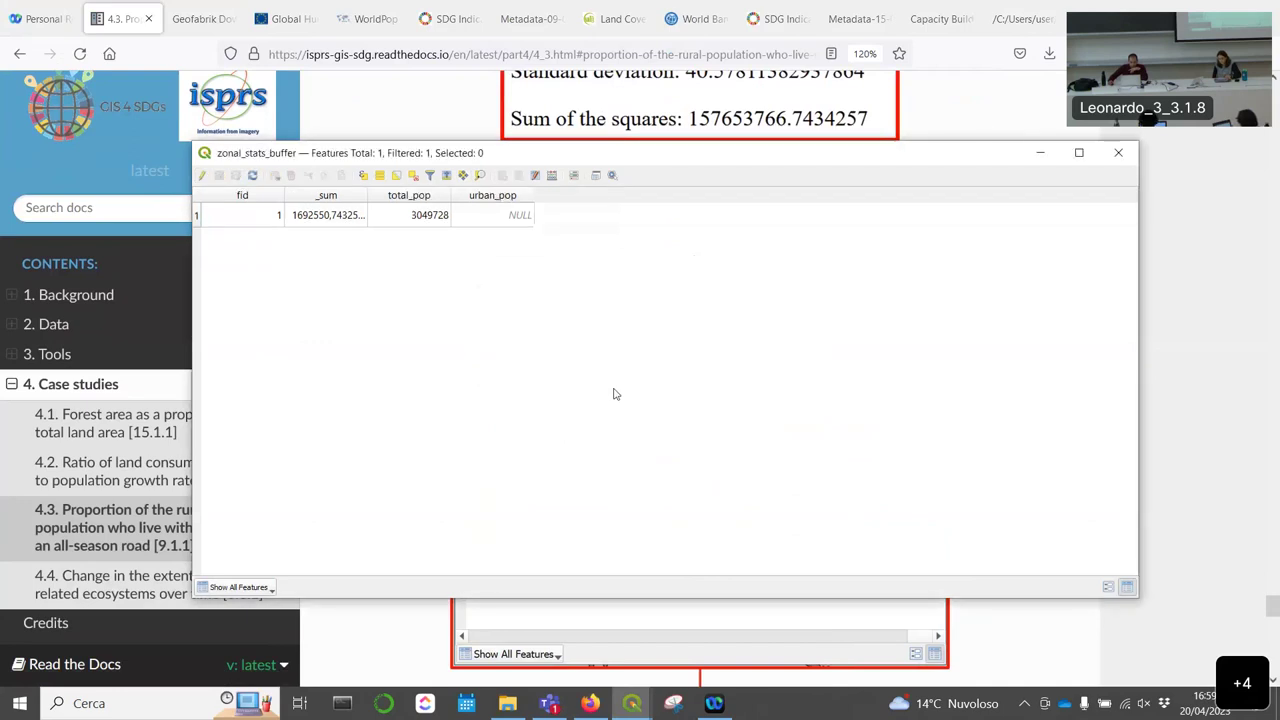
# Step: Minimize the attribute table and read in the Firefox guide how the total_pop and urban_pop fields are populated
pyautogui.click(1036, 155)
pyautogui.scroll(-2, 696, 292)
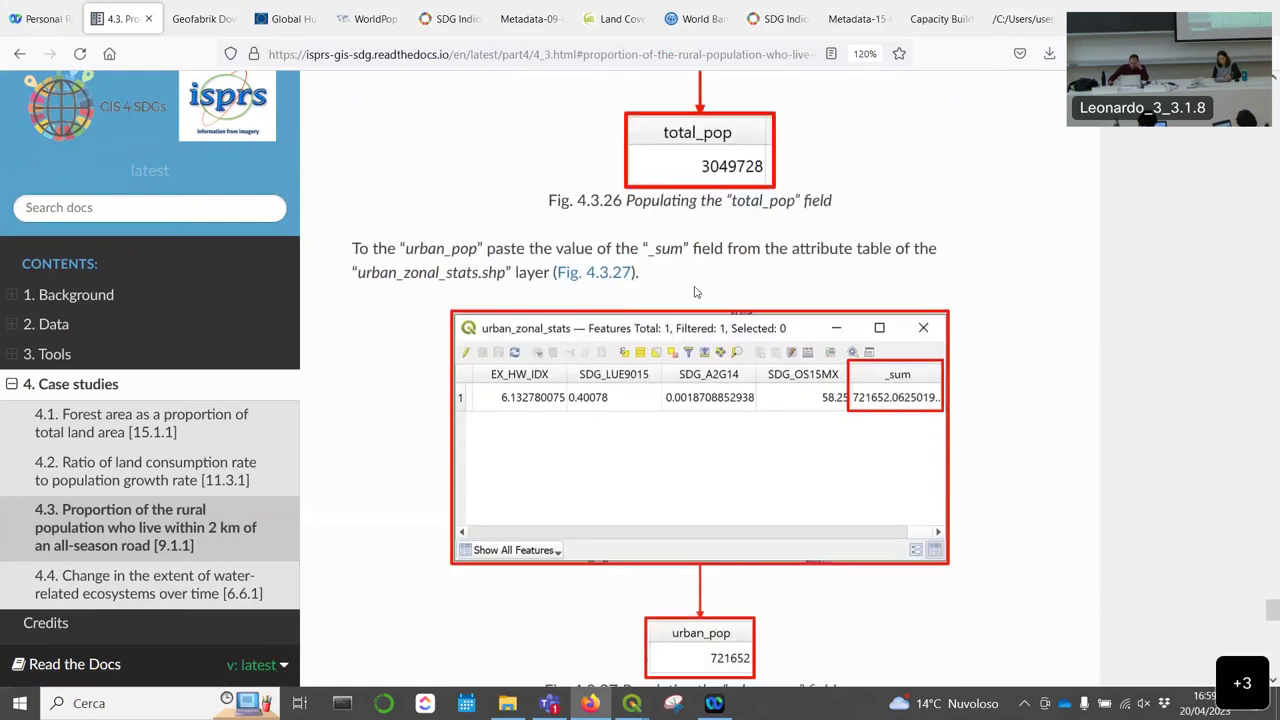
pyautogui.scroll(2, 697, 280)
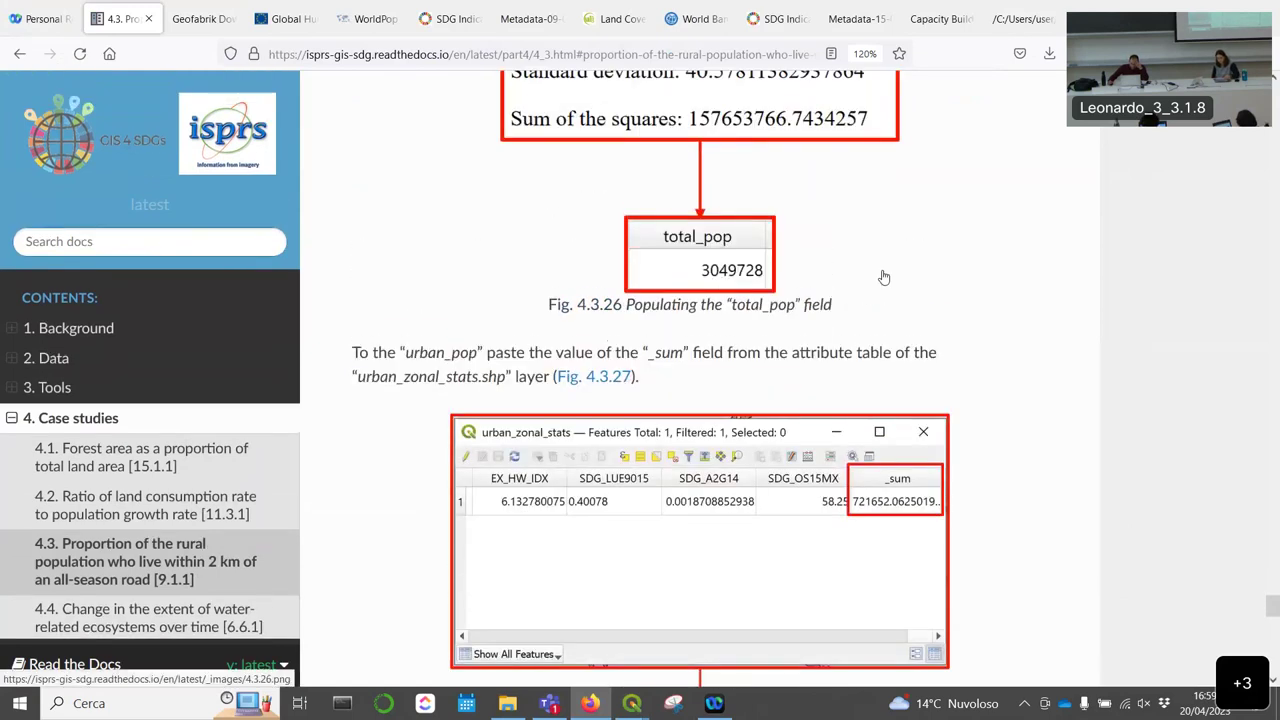
pyautogui.scroll(8, 886, 277)
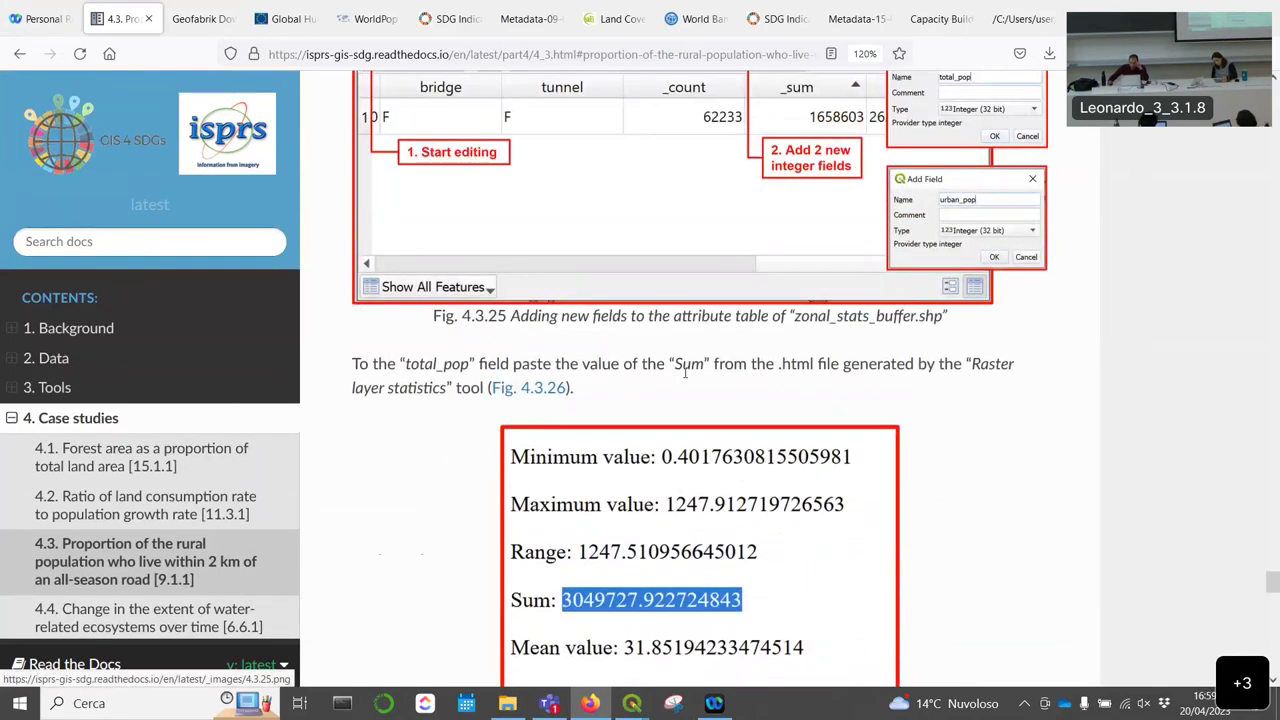
pyautogui.moveTo(479, 366); pyautogui.dragTo(1012, 372)
pyautogui.scroll(-11, 1008, 370)
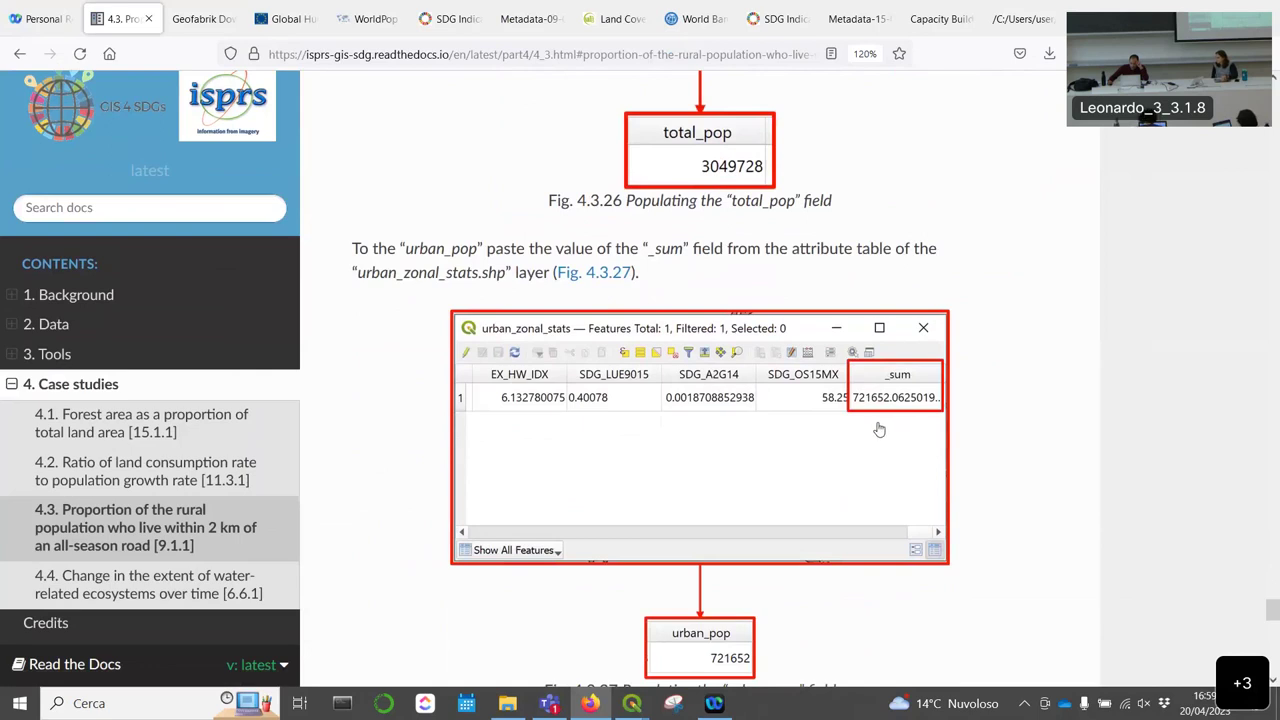
pyautogui.scroll(-4, 759, 390)
pyautogui.scroll(2, 780, 375)
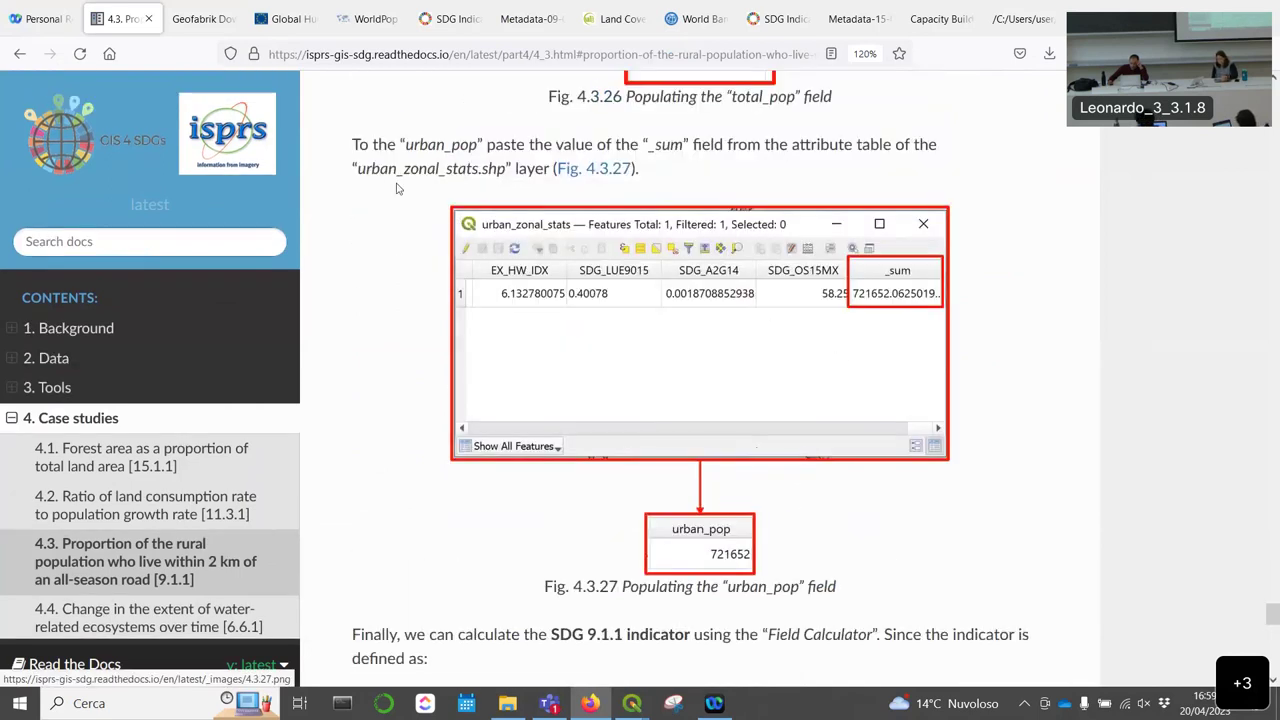
pyautogui.moveTo(358, 145); pyautogui.dragTo(938, 150)
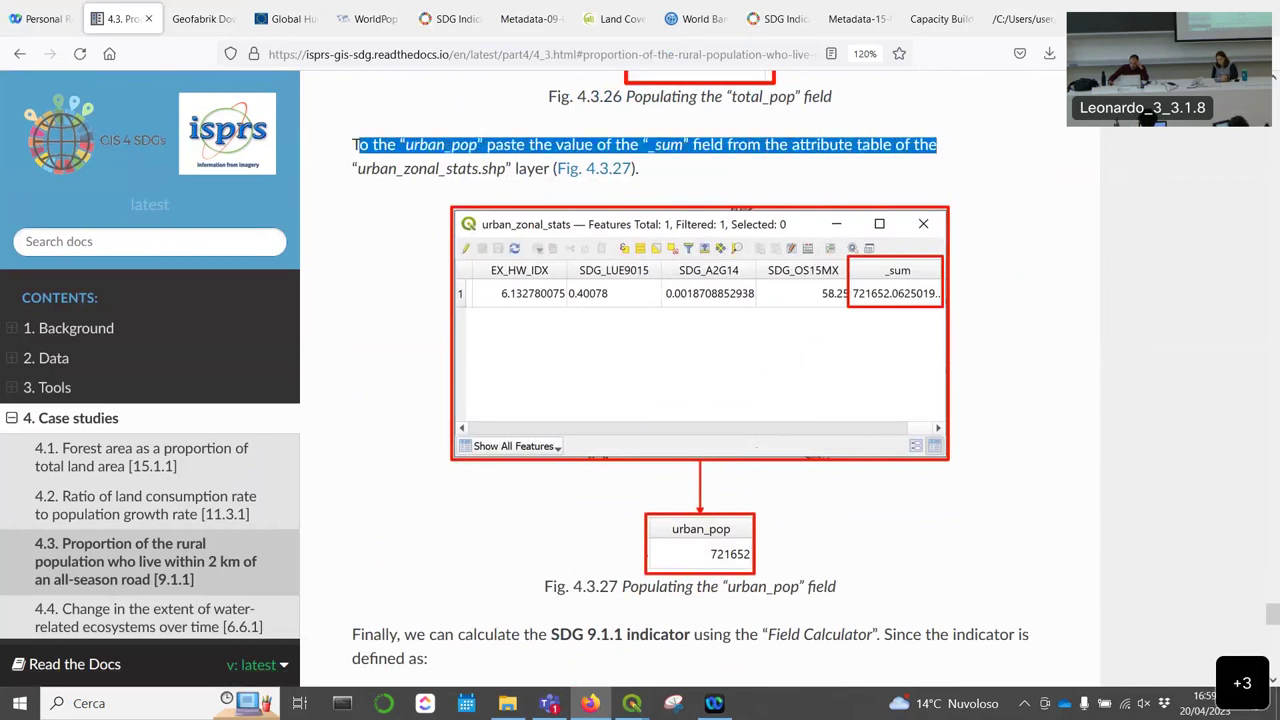
# Step: Return to the zonal_stats_buffer attribute table in QGIS, restart layer editing, and open the urban_pop cell for entry
pyautogui.click(631, 703)
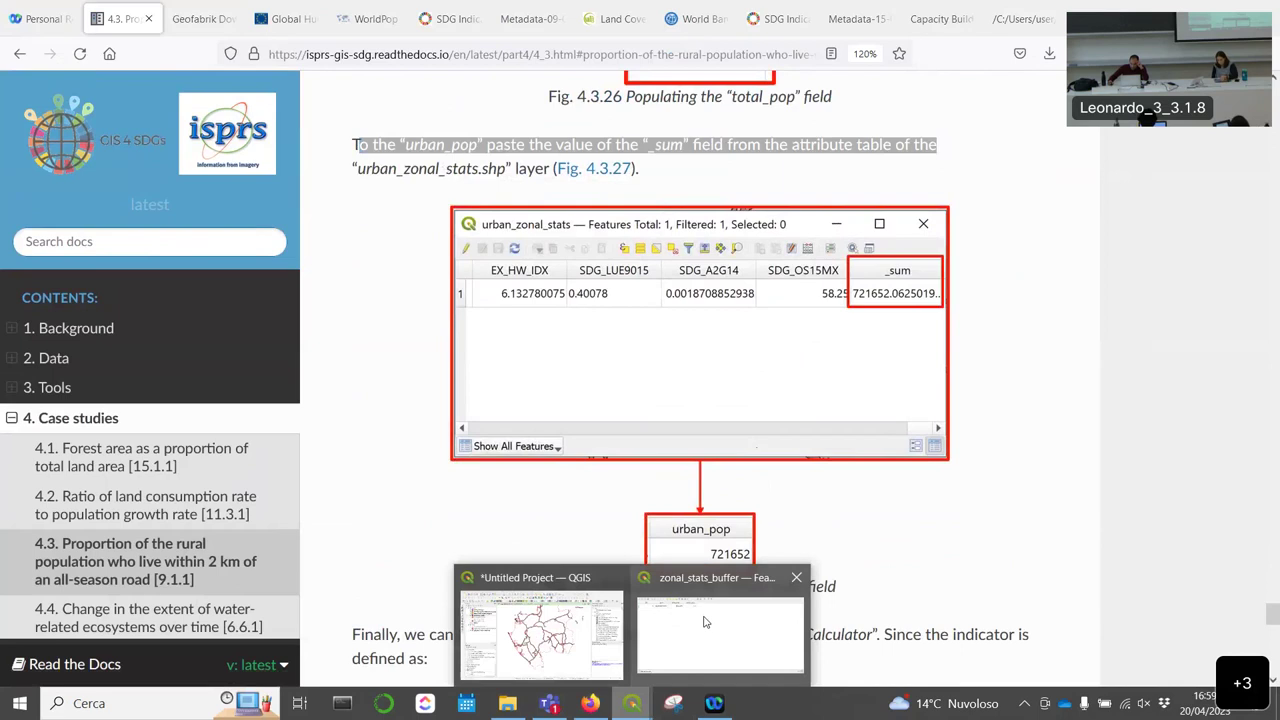
pyautogui.click(704, 622)
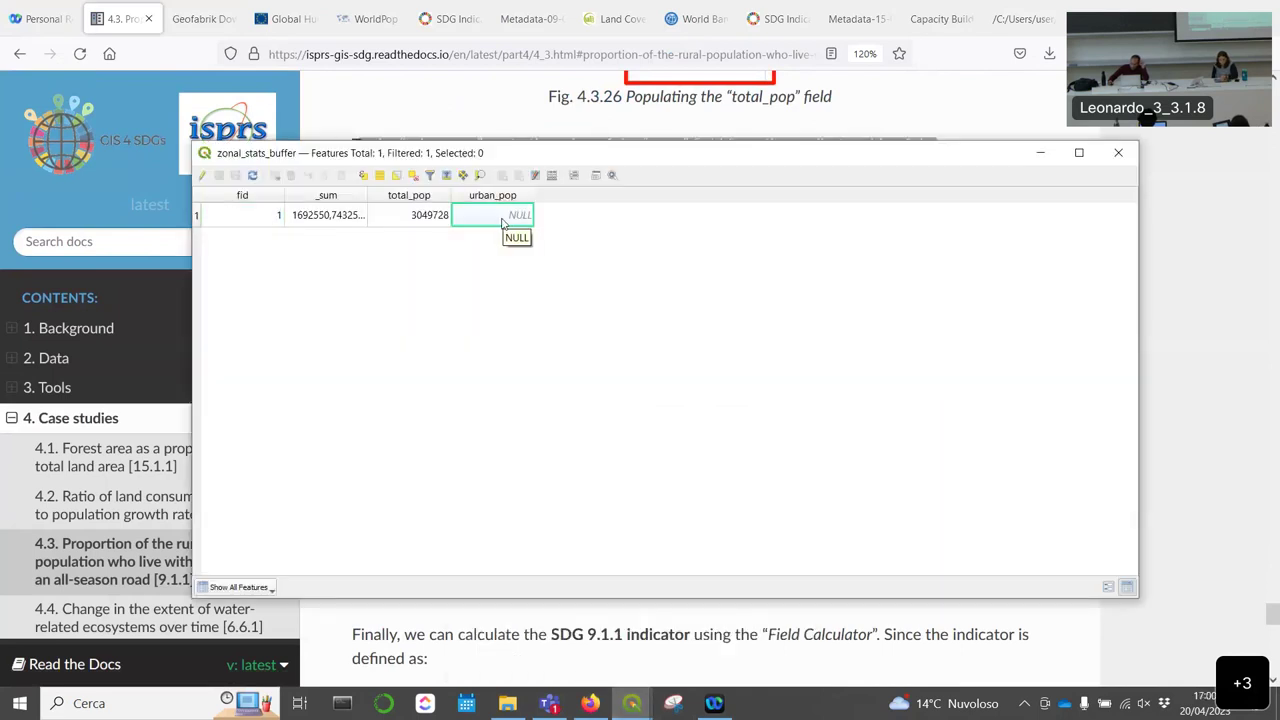
pyautogui.click(326, 214)
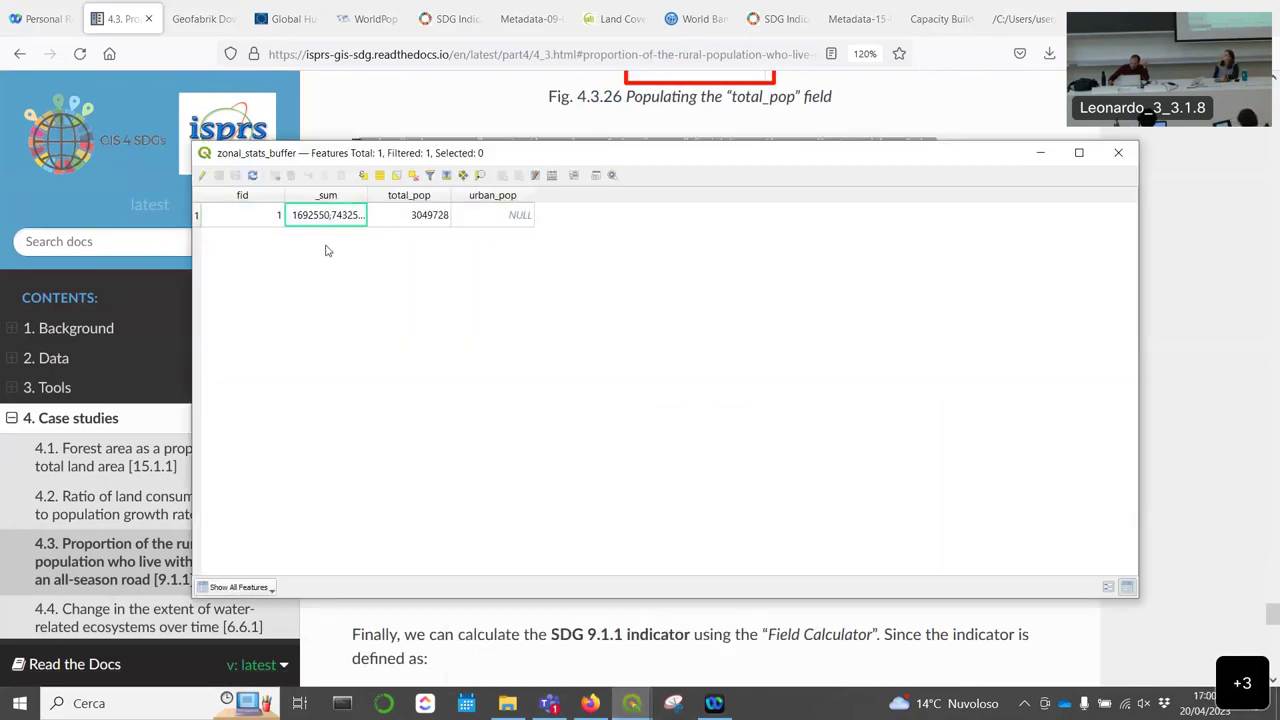
pyautogui.click(407, 219)
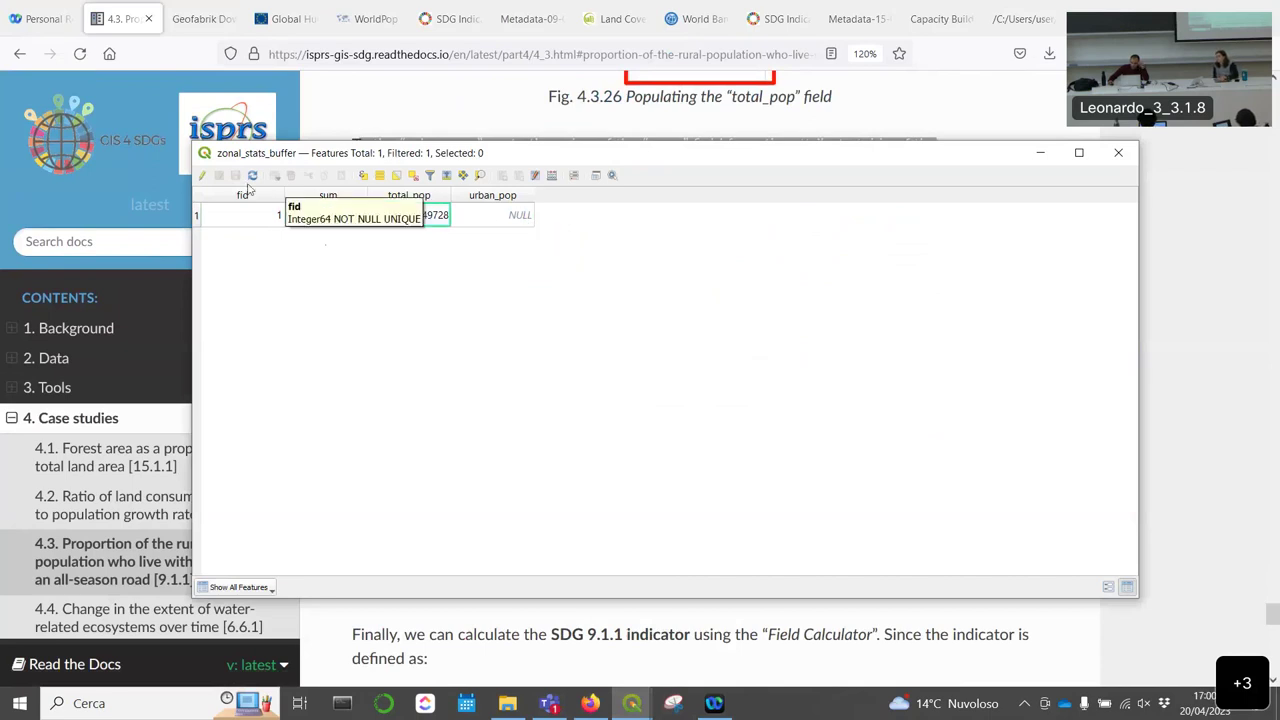
pyautogui.click(203, 175)
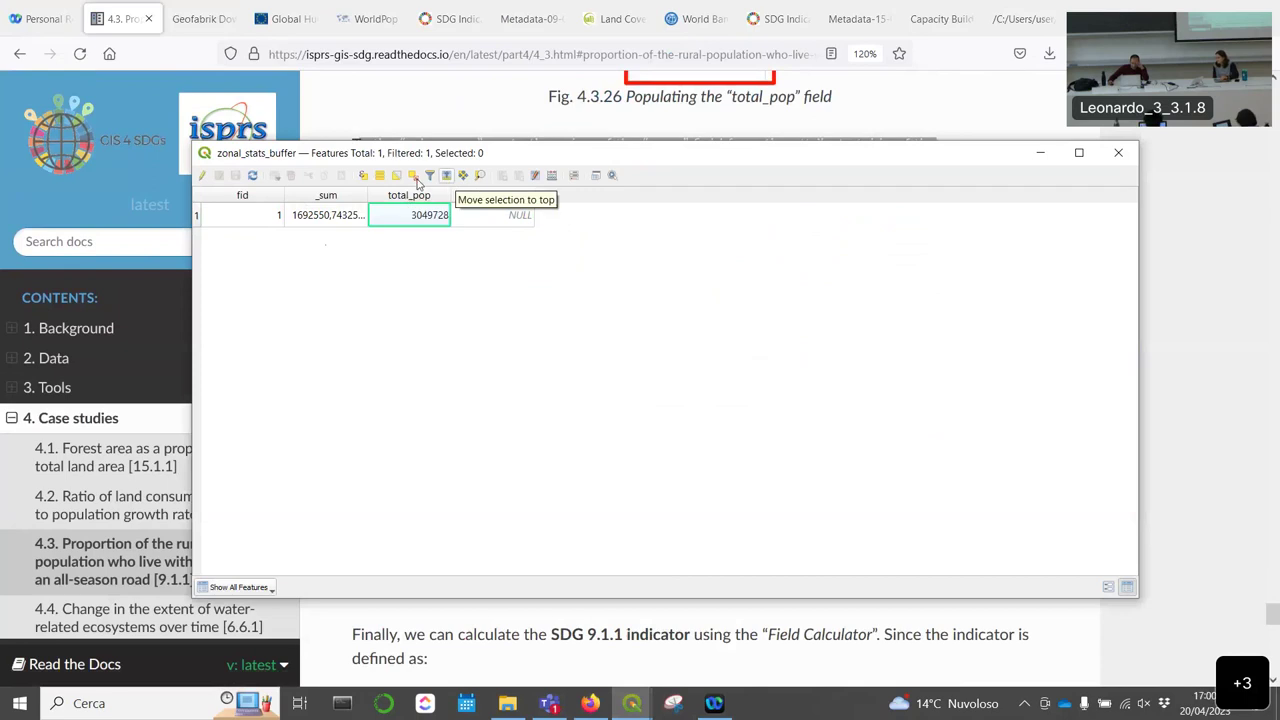
pyautogui.click(199, 175)
pyautogui.doubleClick(519, 238)
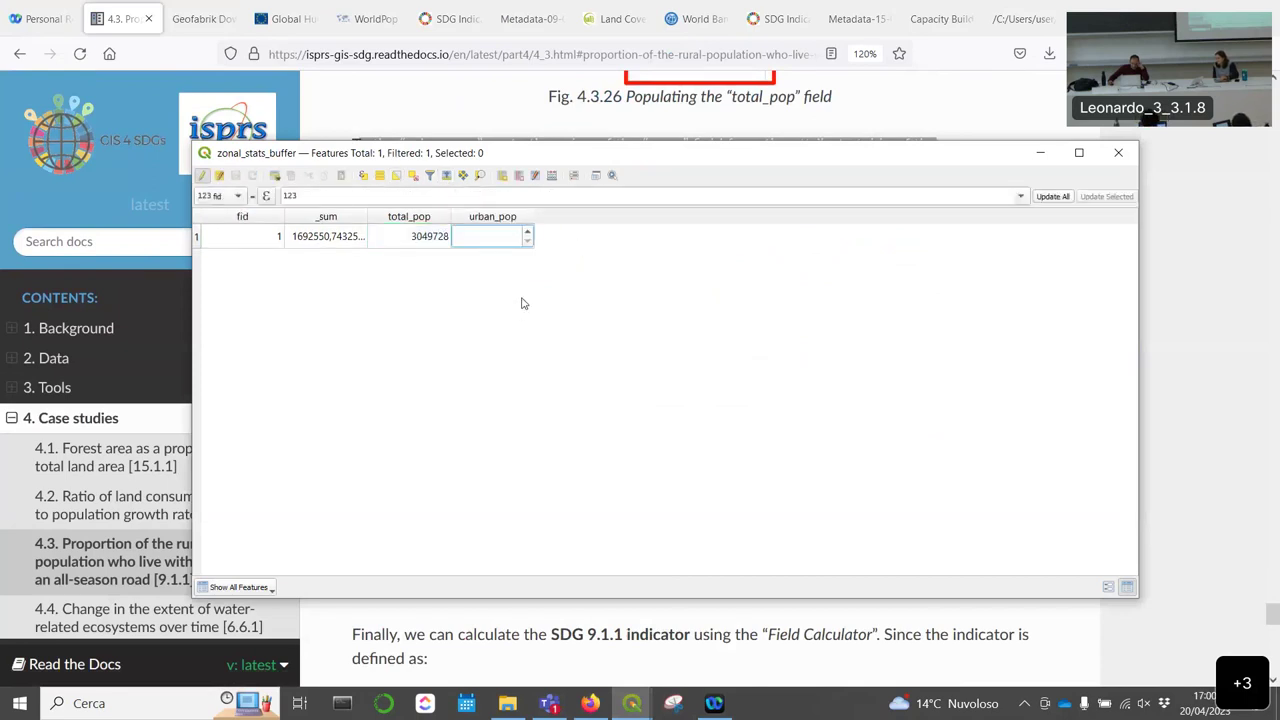
# Step: Switch to the guide in Firefox and review where the urban_pop and total_pop values come from
pyautogui.click(590, 703)
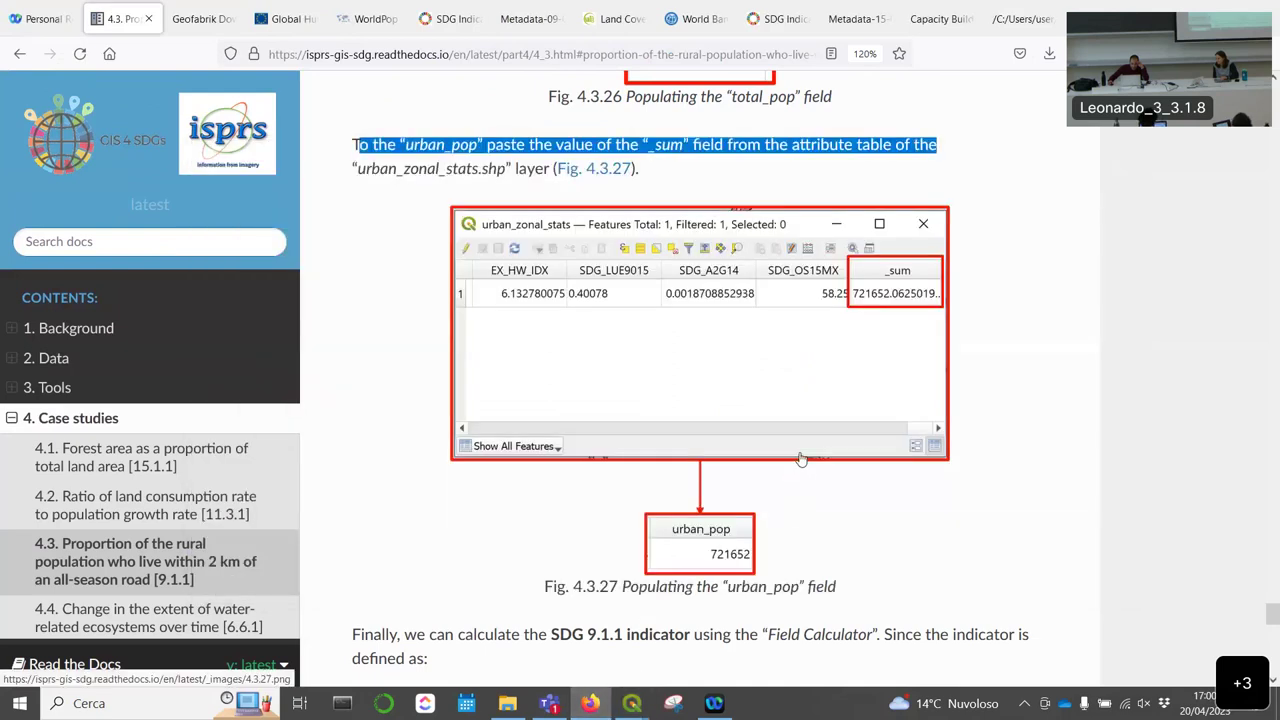
pyautogui.scroll(2, 800, 459)
pyautogui.scroll(-2, 800, 459)
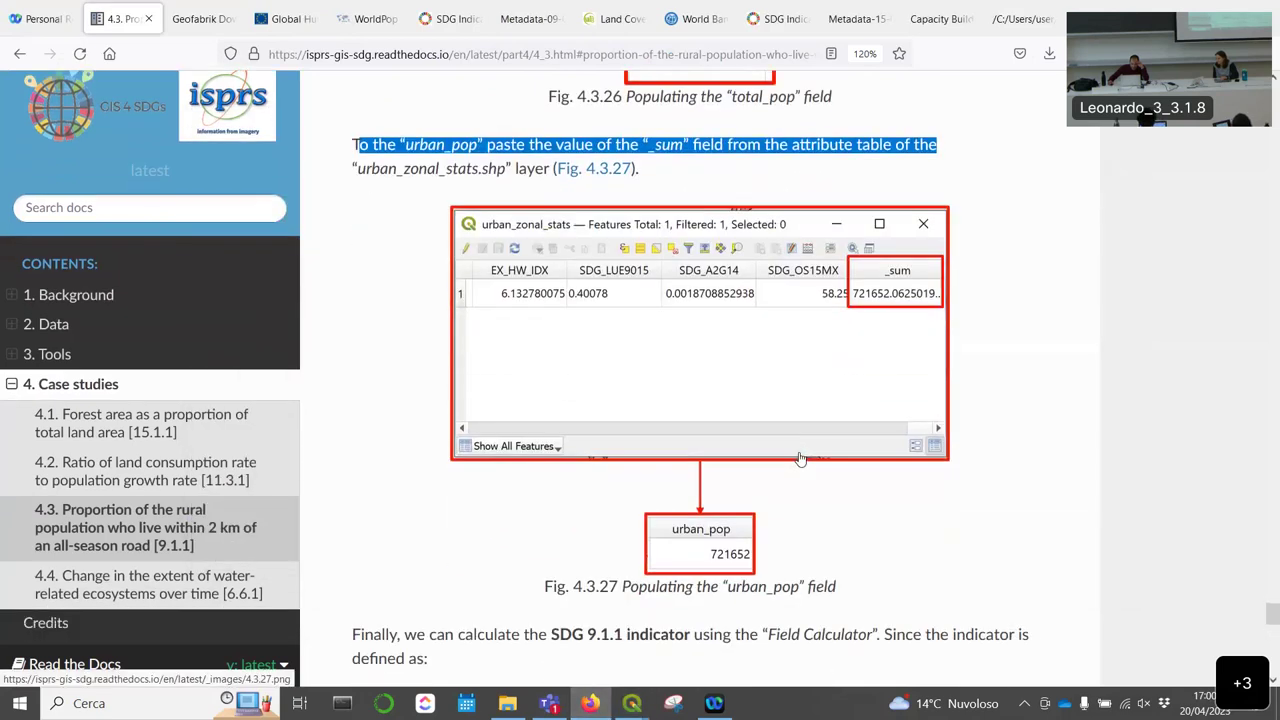
pyautogui.scroll(6, 800, 459)
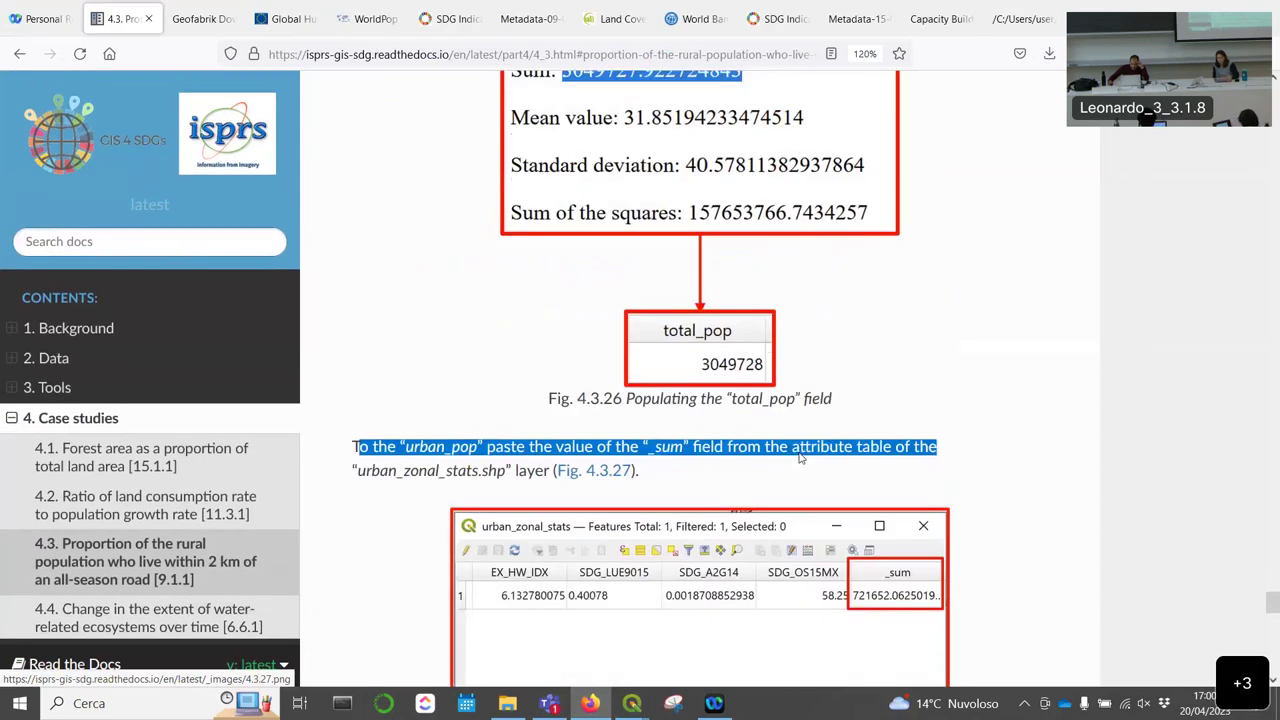
pyautogui.scroll(-6, 800, 459)
pyautogui.scroll(6, 800, 459)
pyautogui.scroll(14, 800, 459)
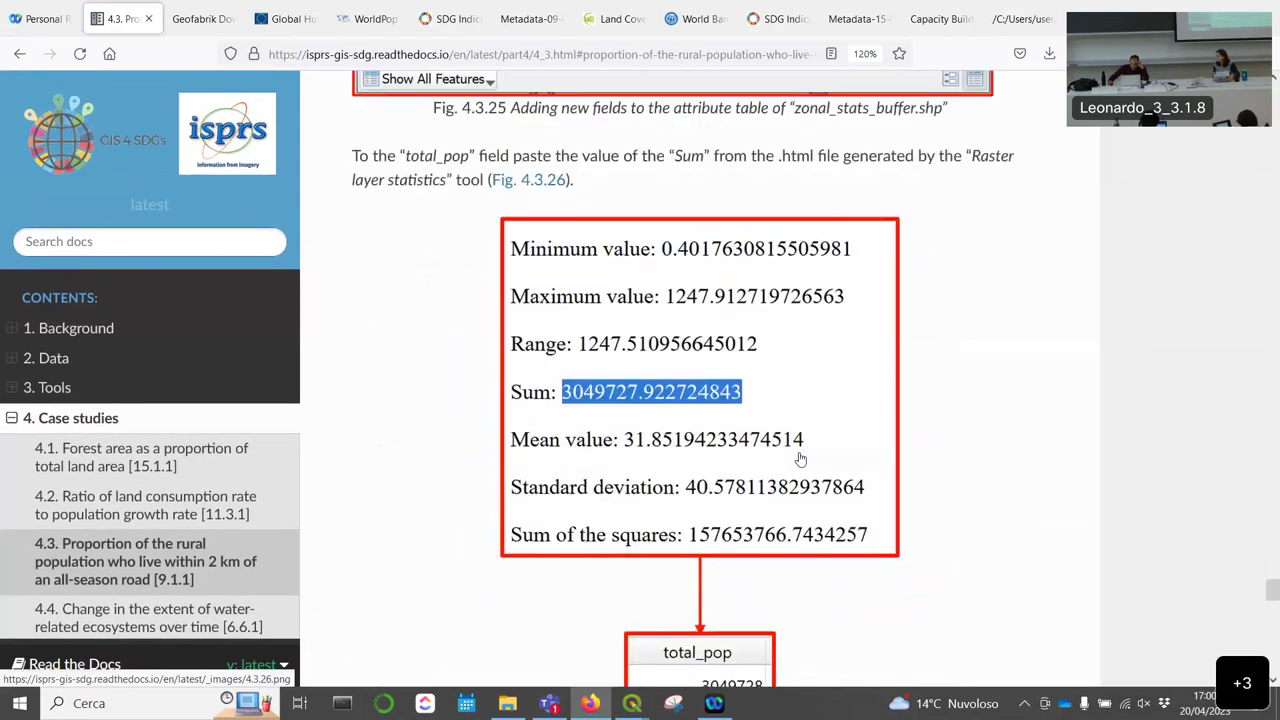
pyautogui.scroll(-4, 800, 459)
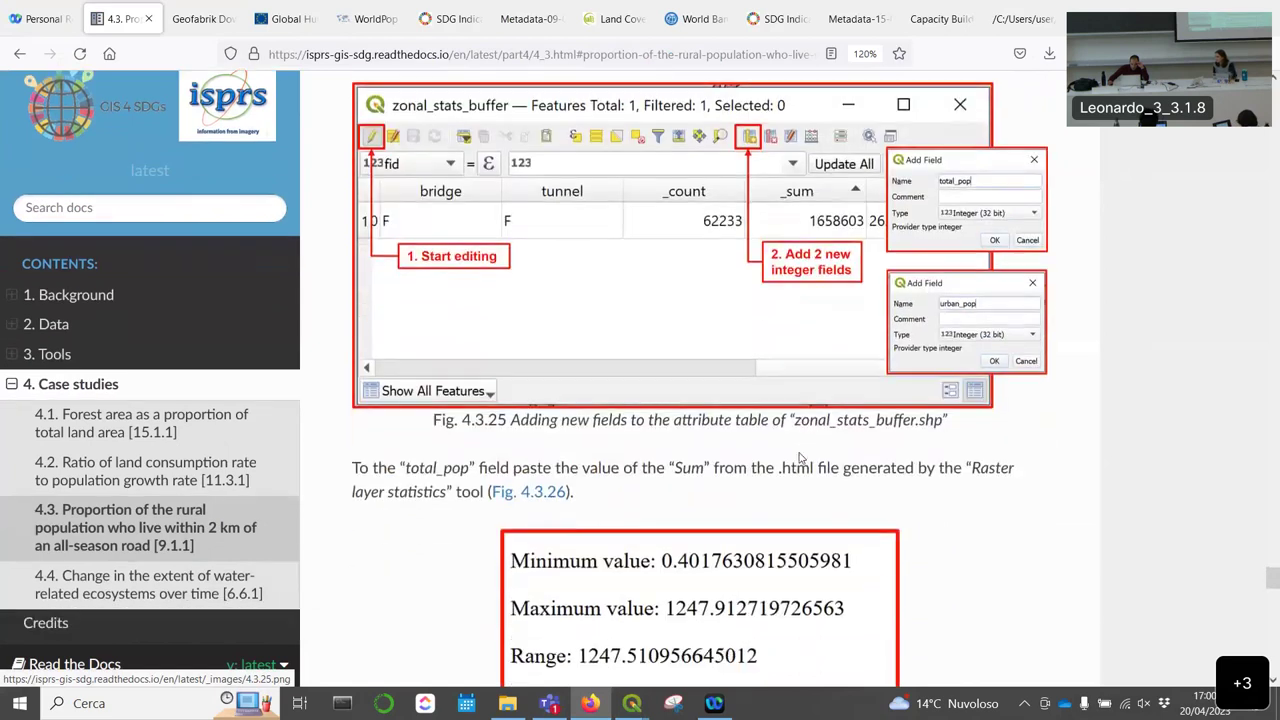
# Step: Review how the guide populates the total_pop and urban_pop fields, and check them against the zonal_stats_buffer attribute table in QGIS
pyautogui.scroll(-12, 760, 417)
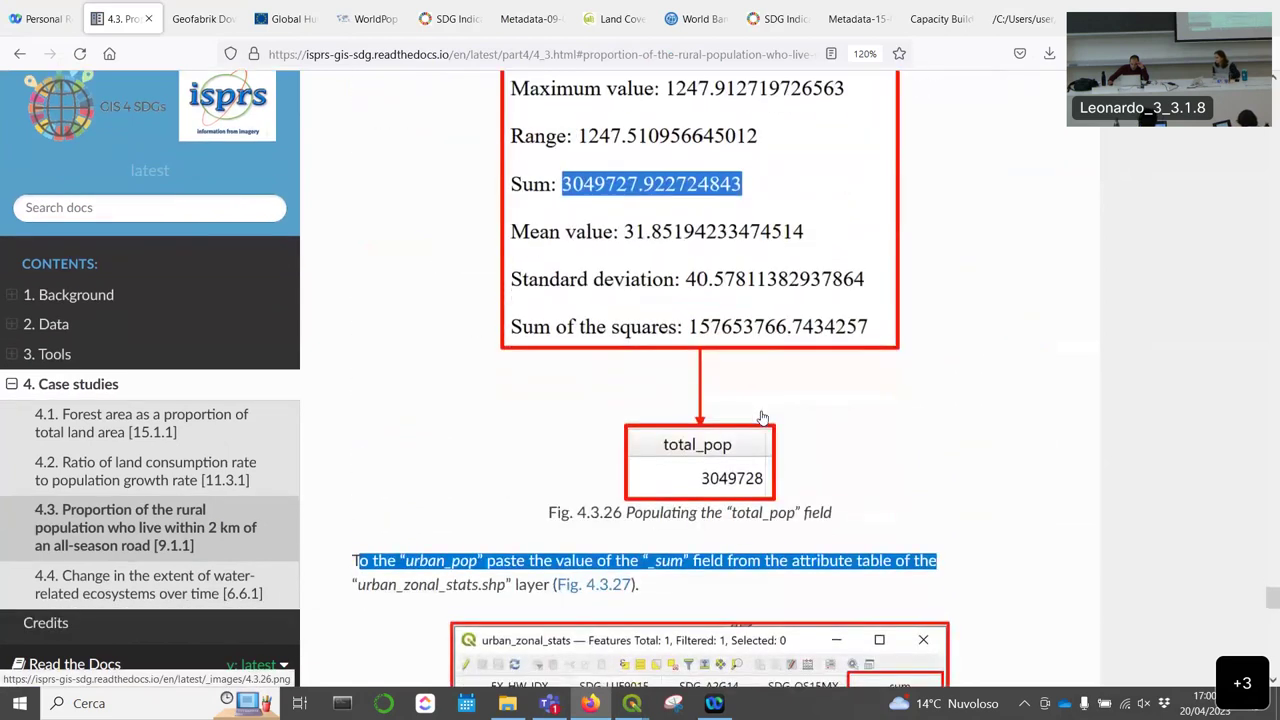
pyautogui.scroll(-6, 739, 387)
pyautogui.scroll(2, 938, 440)
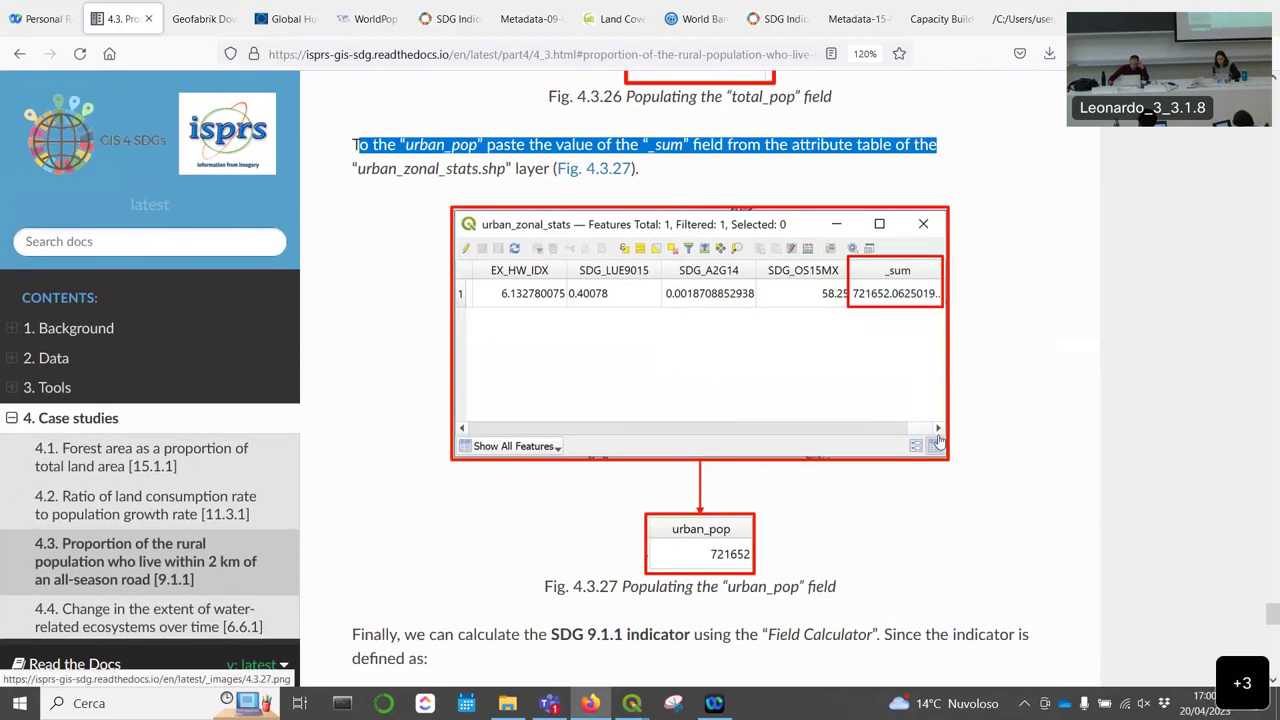
pyautogui.scroll(2, 776, 500)
pyautogui.scroll(4, 785, 470)
pyautogui.scroll(4, 878, 445)
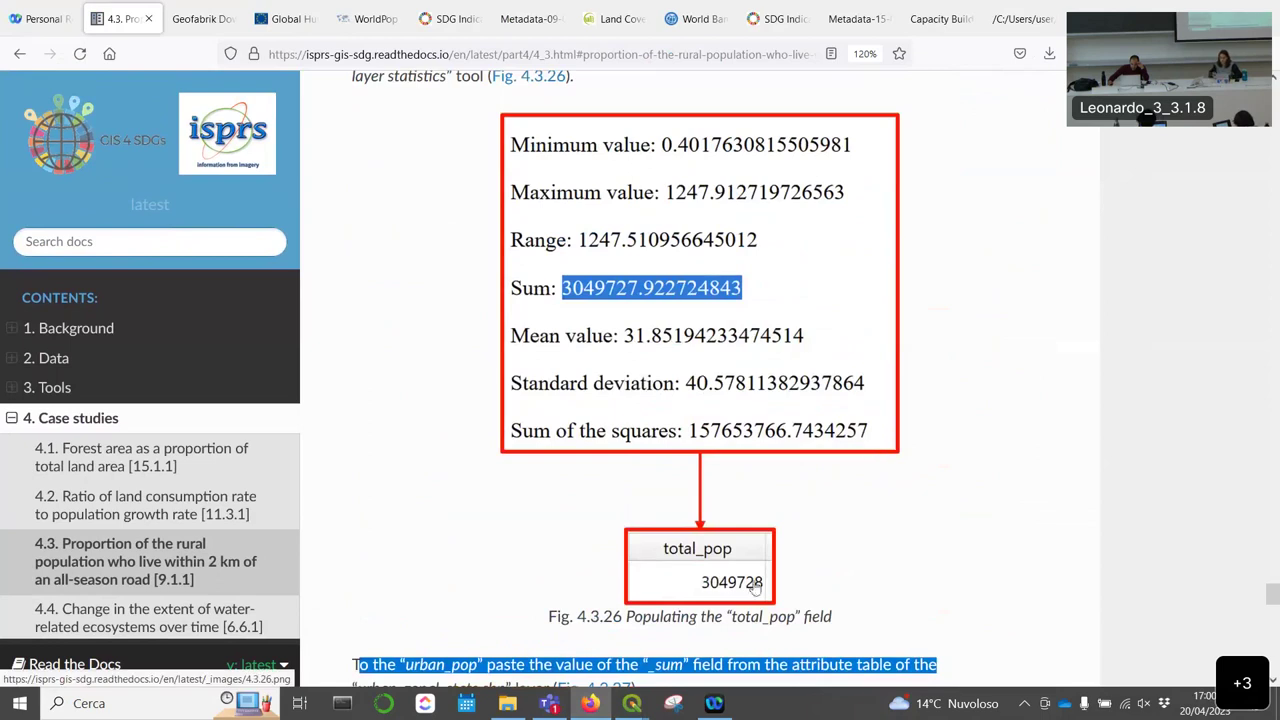
pyautogui.scroll(4, 838, 401)
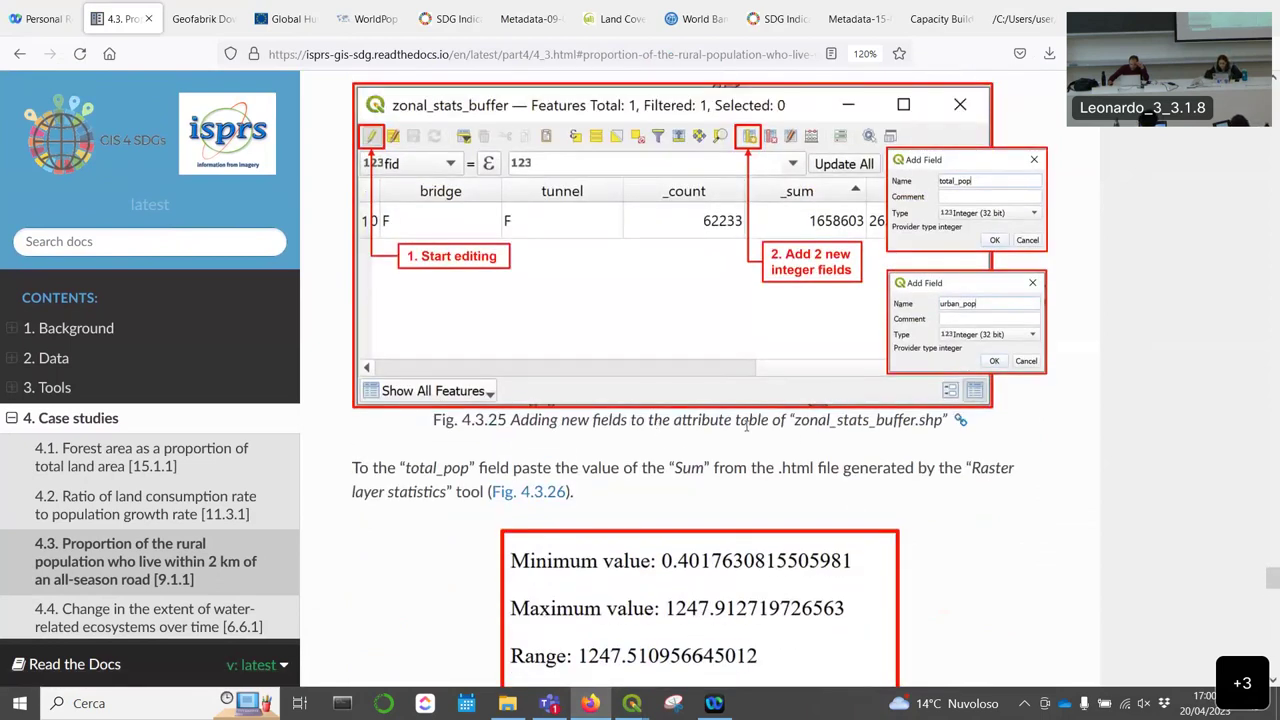
pyautogui.scroll(1, 748, 425)
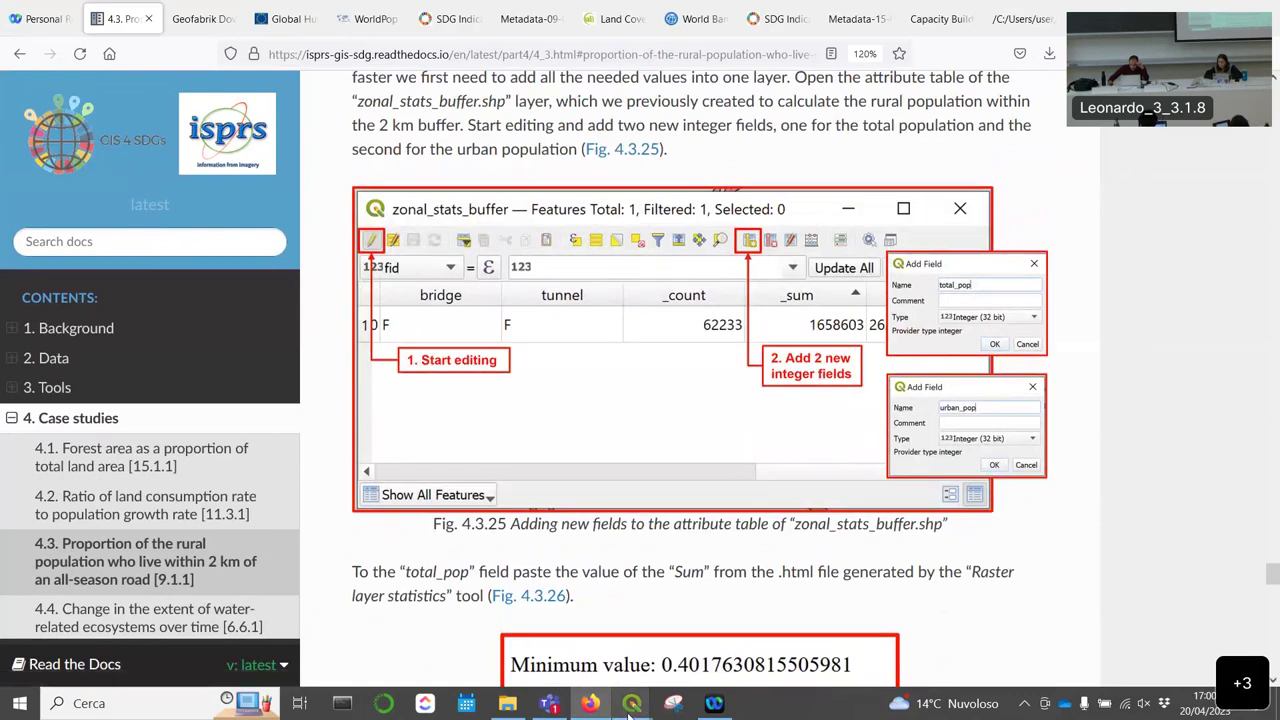
pyautogui.moveTo(630, 708)
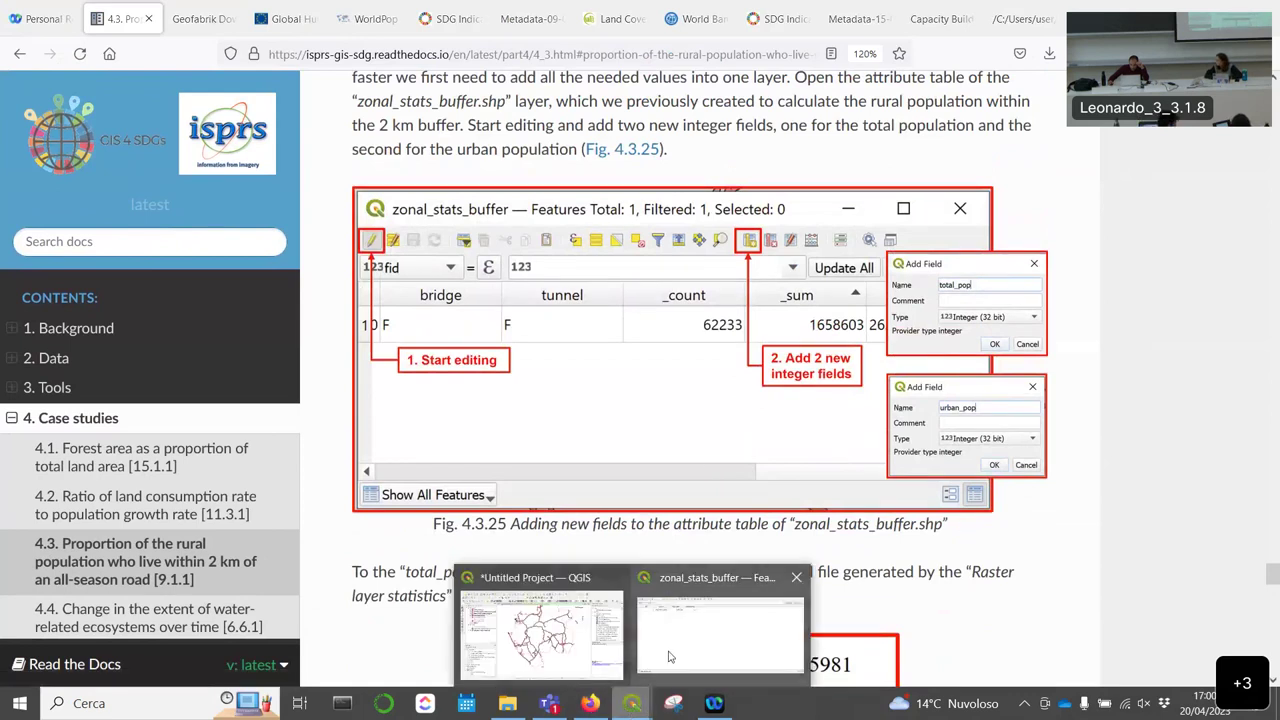
pyautogui.click(640, 672)
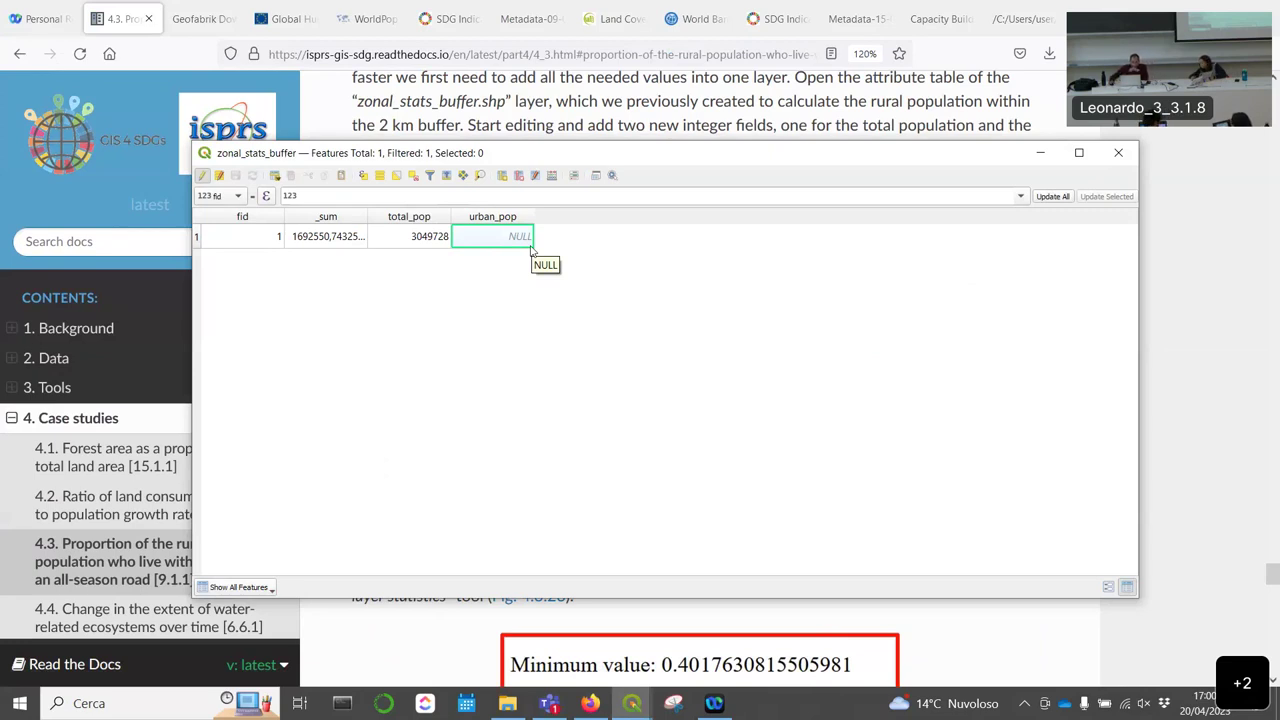
pyautogui.click(435, 626)
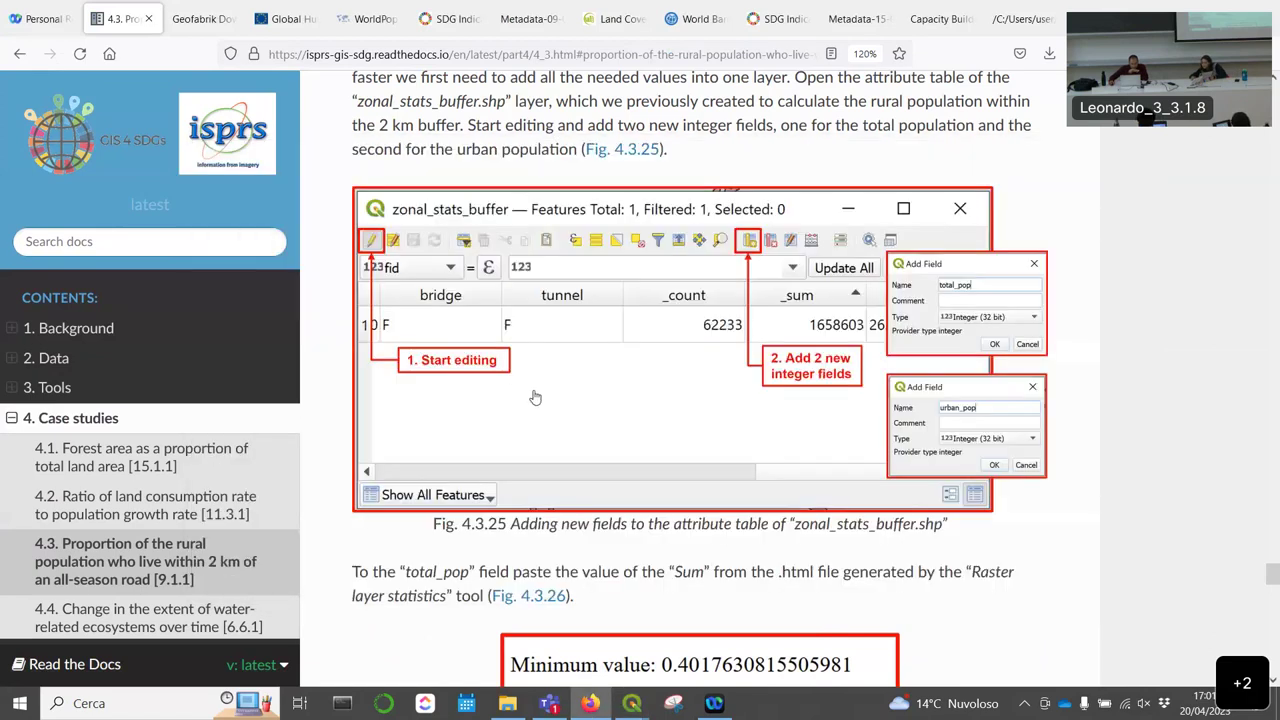
# Step: Read in the Firefox guide where the urban_pop value comes from and how the SDG 9.1.1 indicator is computed with the Field Calculator
pyautogui.scroll(2, 585, 335)
pyautogui.scroll(-15, 563, 297)
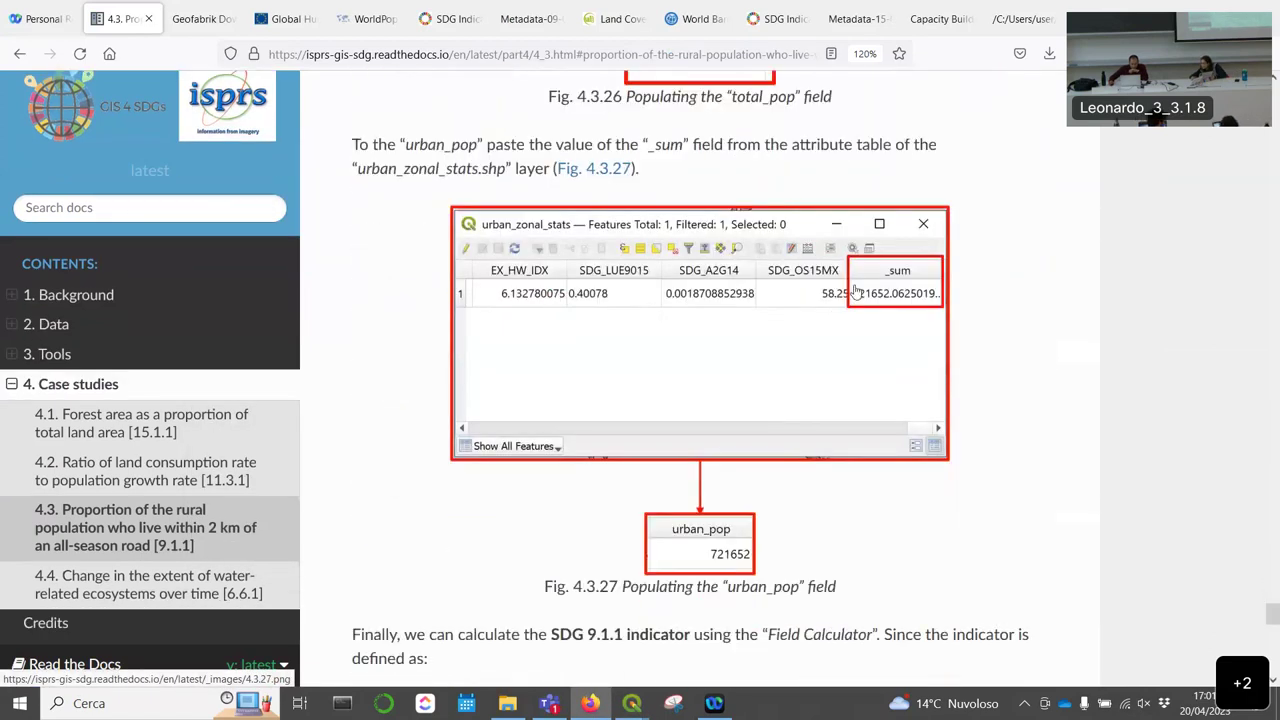
pyautogui.scroll(-4, 742, 342)
pyautogui.scroll(-4, 738, 338)
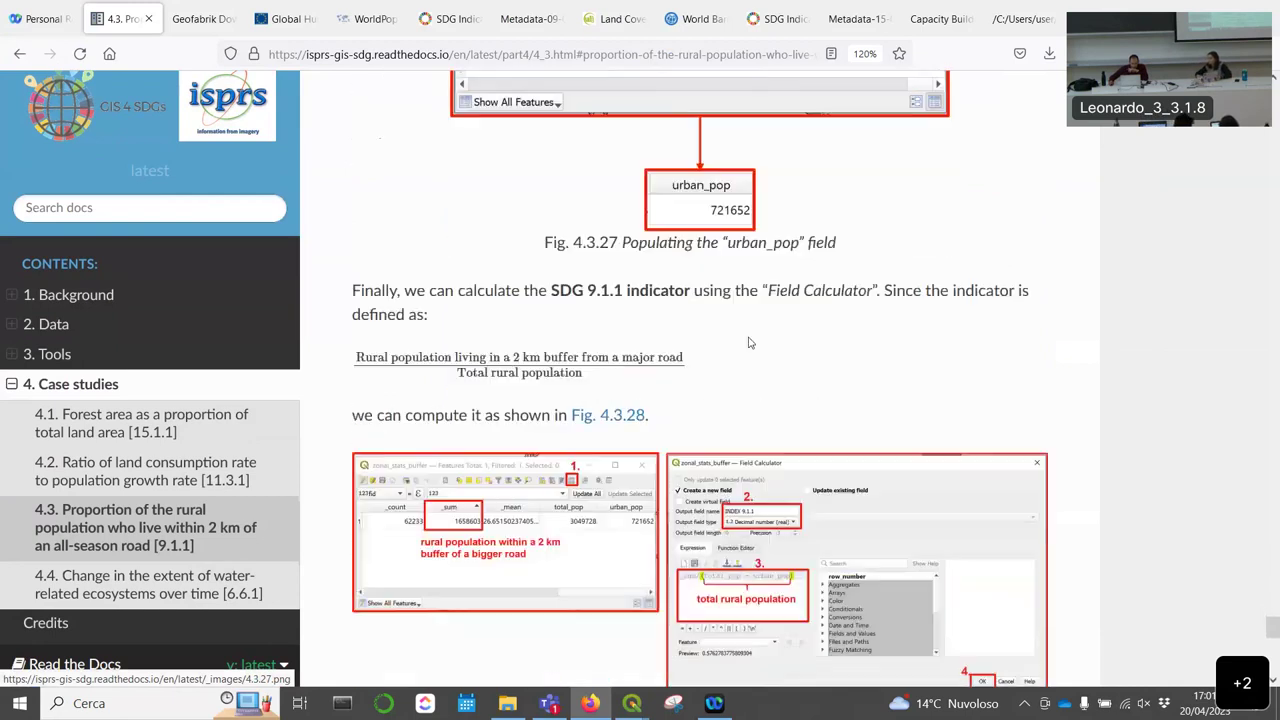
pyautogui.scroll(8, 745, 290)
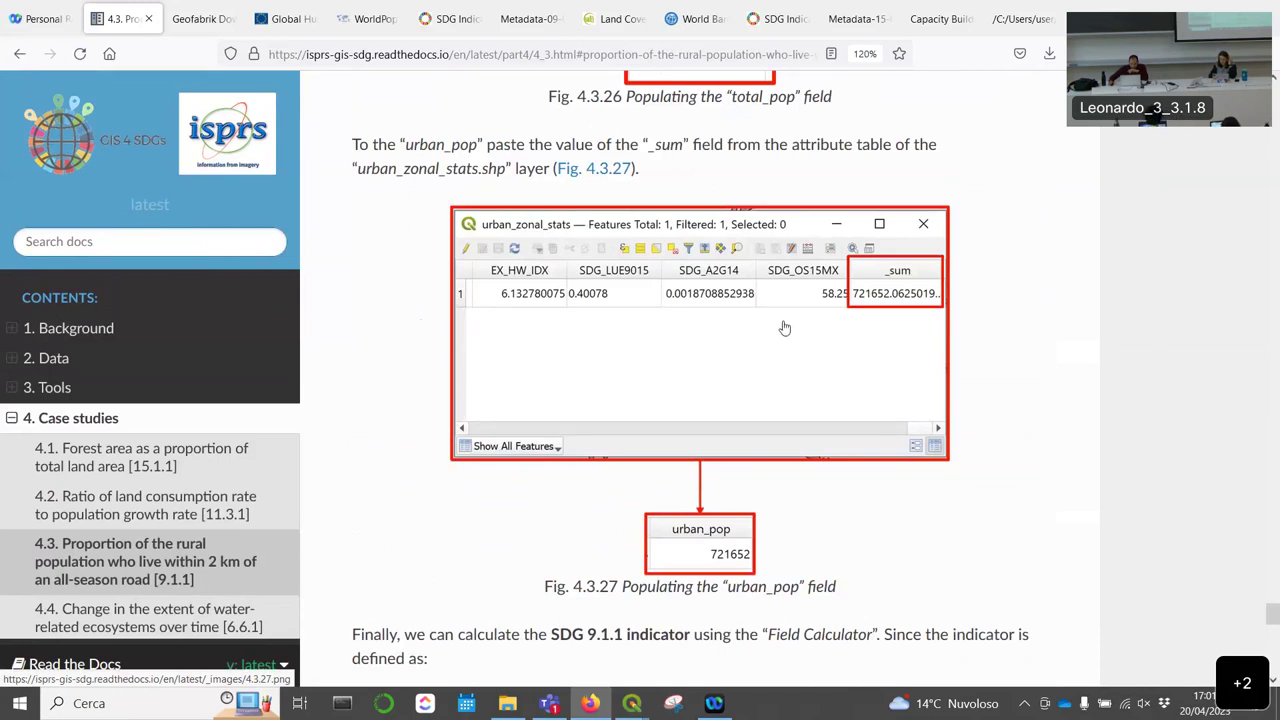
pyautogui.scroll(-4, 750, 340)
pyautogui.scroll(2, 780, 326)
pyautogui.scroll(-10, 748, 322)
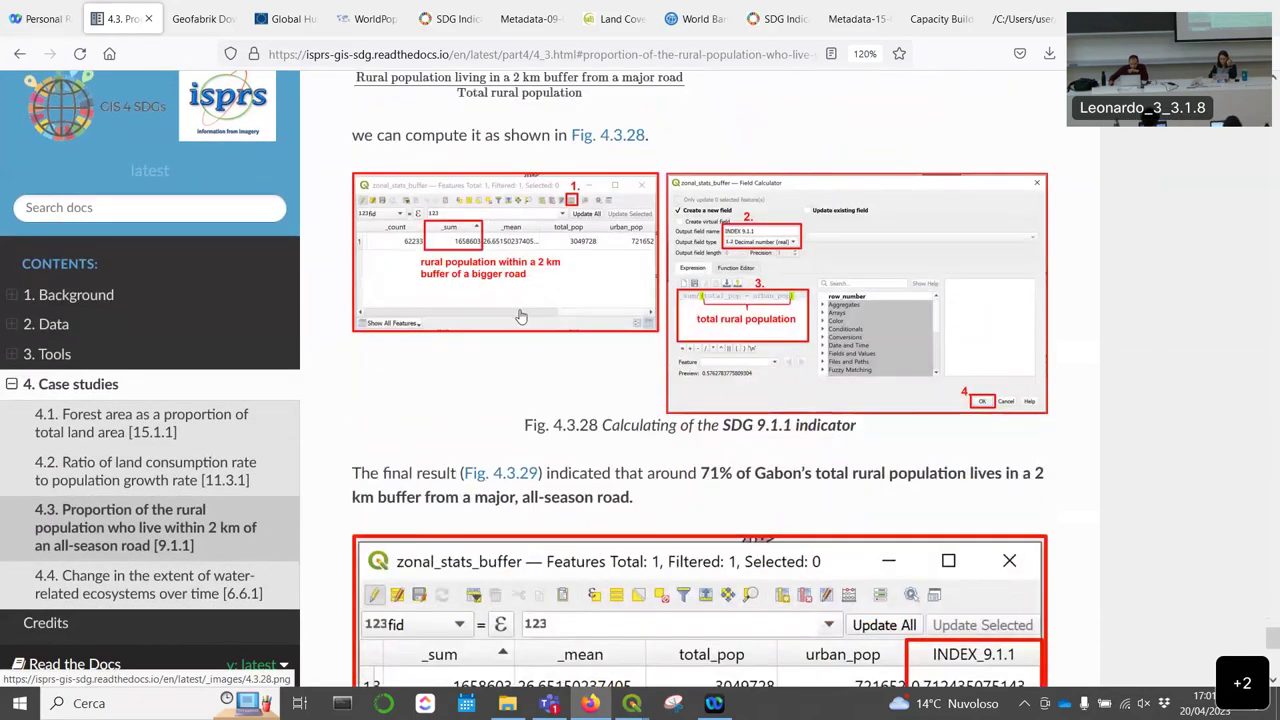
pyautogui.scroll(-2, 593, 277)
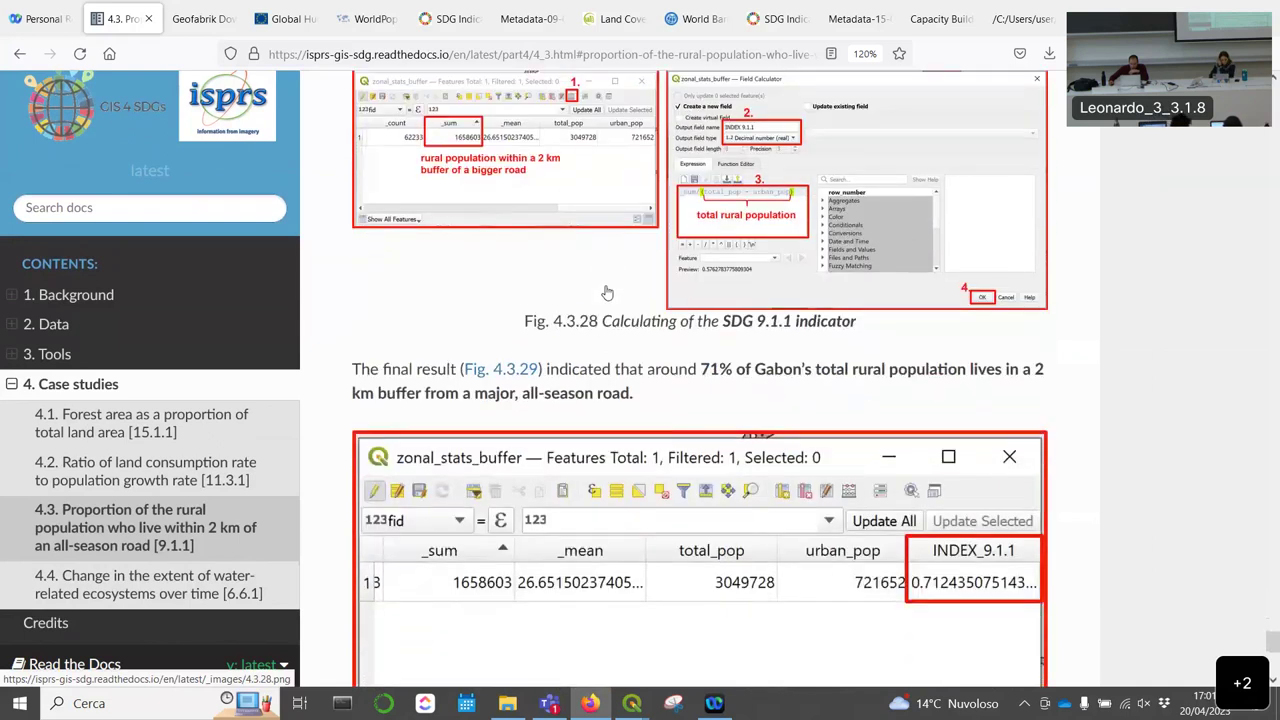
pyautogui.scroll(-2, 587, 286)
pyautogui.scroll(-2, 587, 286)
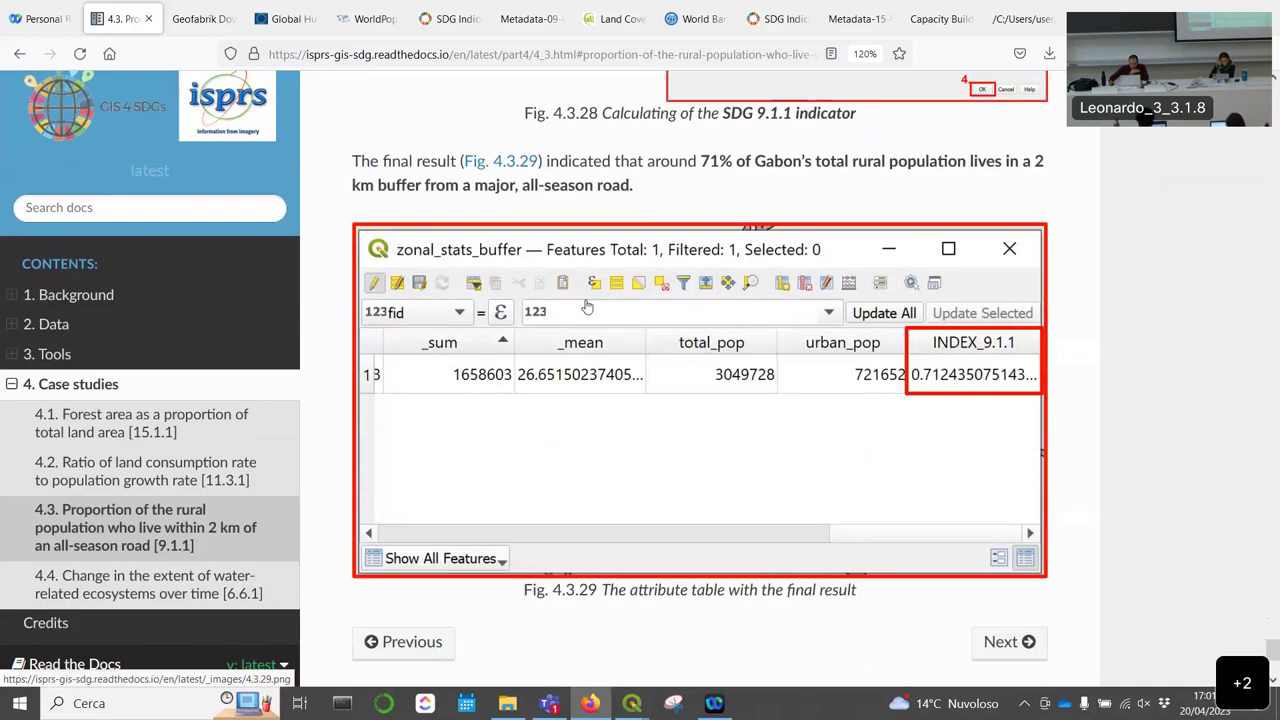
pyautogui.scroll(6, 695, 311)
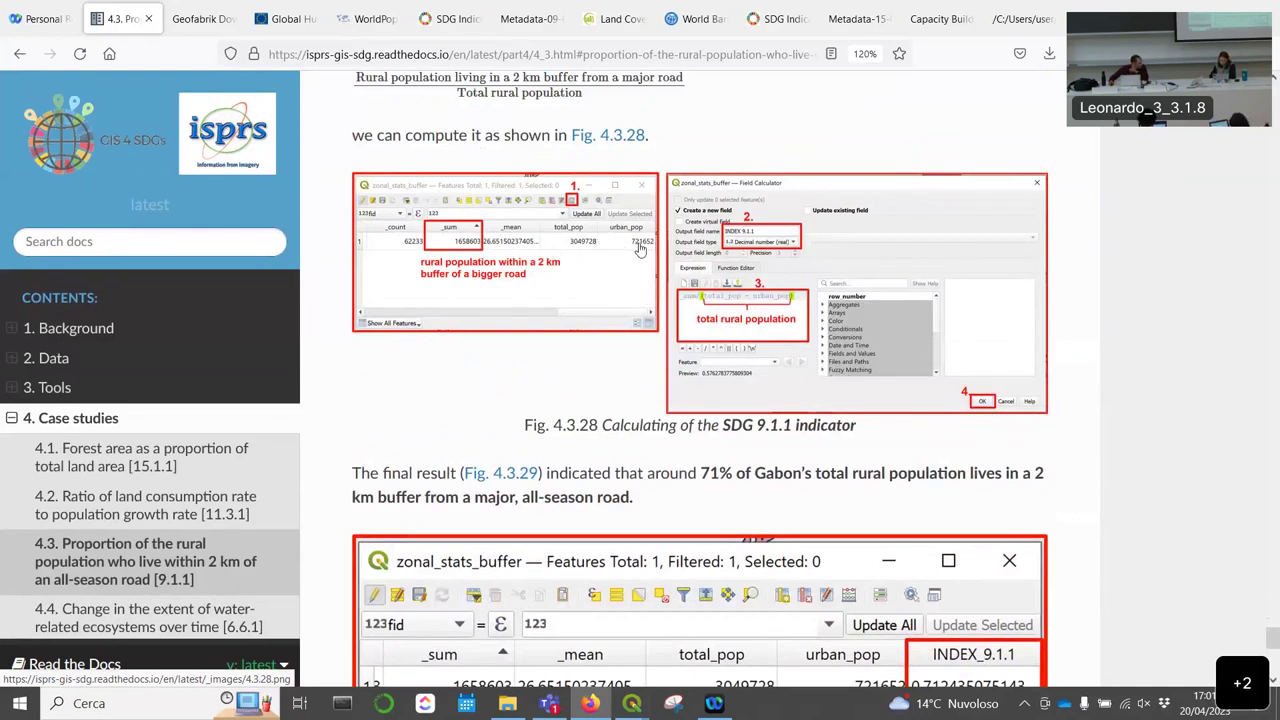
pyautogui.scroll(3, 638, 250)
pyautogui.scroll(4, 643, 240)
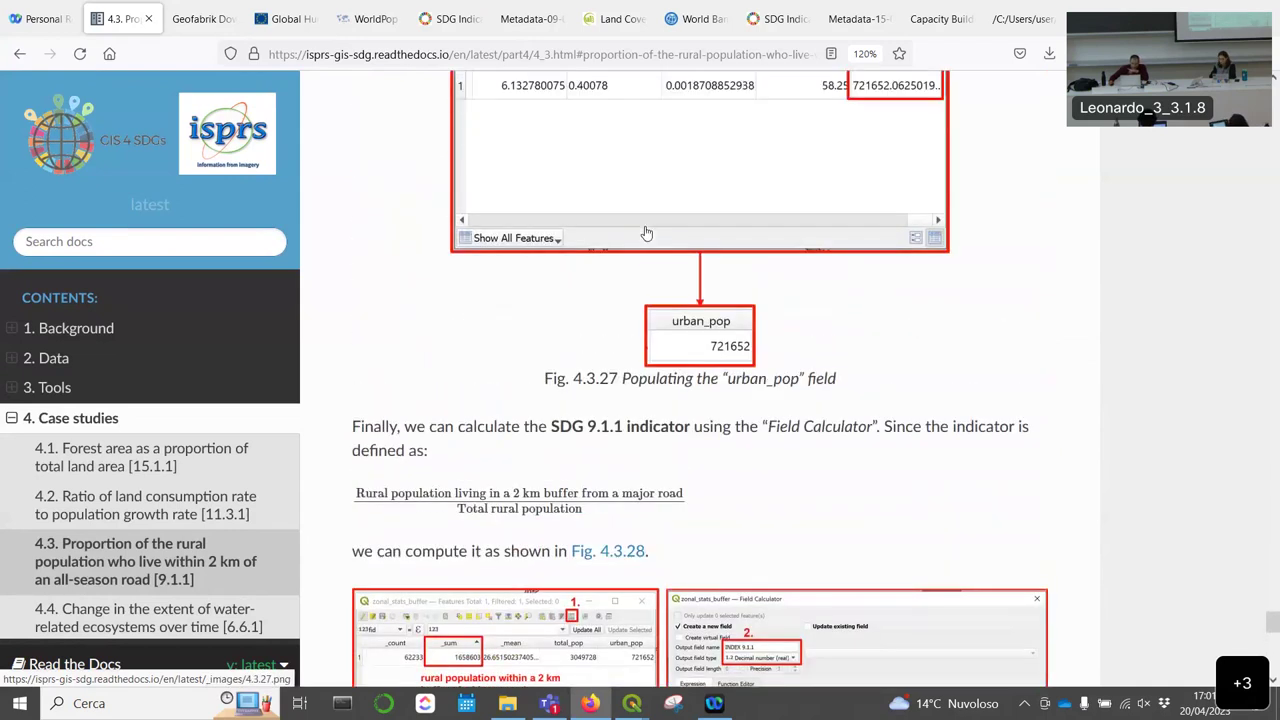
# Step: In QGIS, open the urban_zonal_sats attribute table, enable editing, select the full _sum value and minimize the table
pyautogui.moveTo(631, 703)
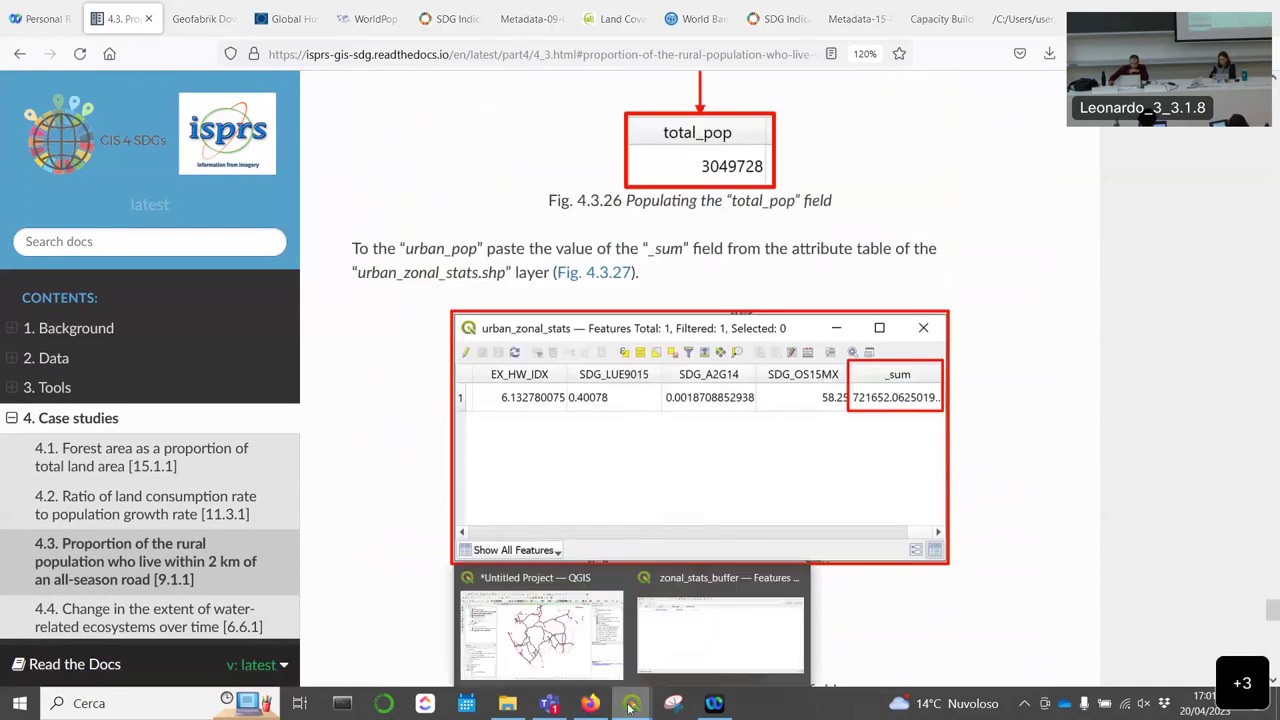
pyautogui.click(550, 622)
pyautogui.click(150, 211)
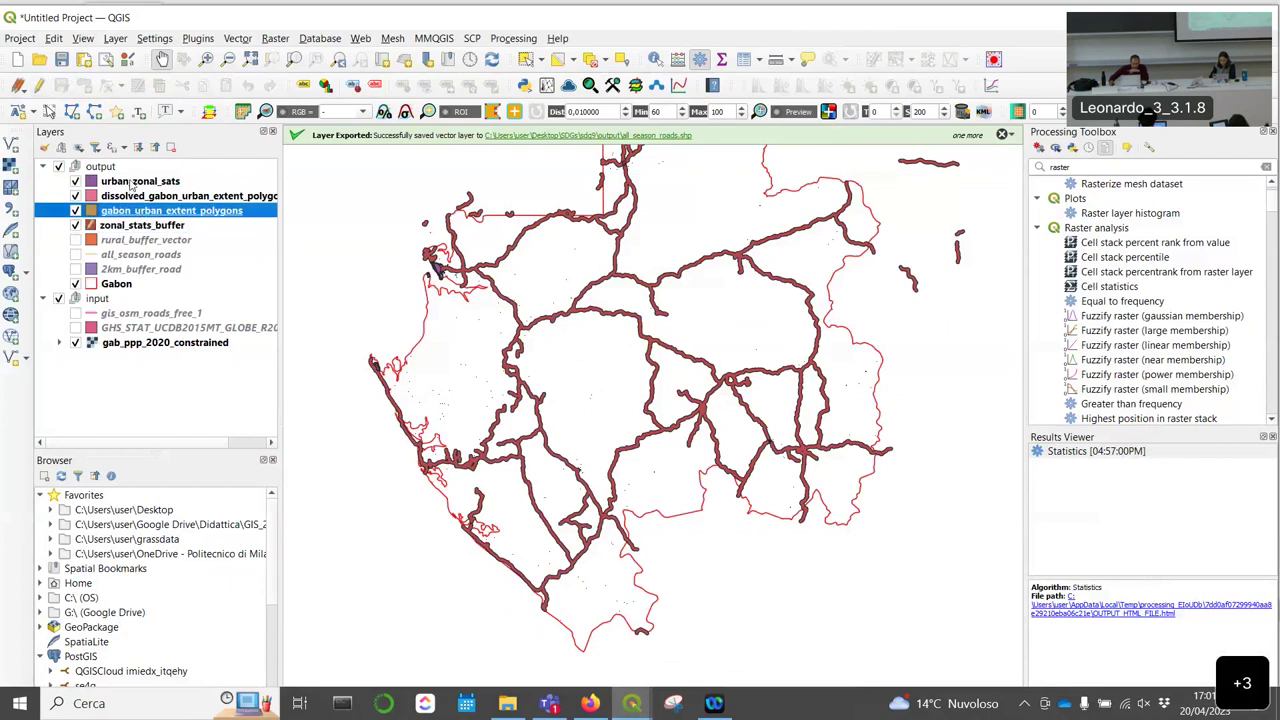
pyautogui.rightClick(130, 185)
pyautogui.click(205, 418)
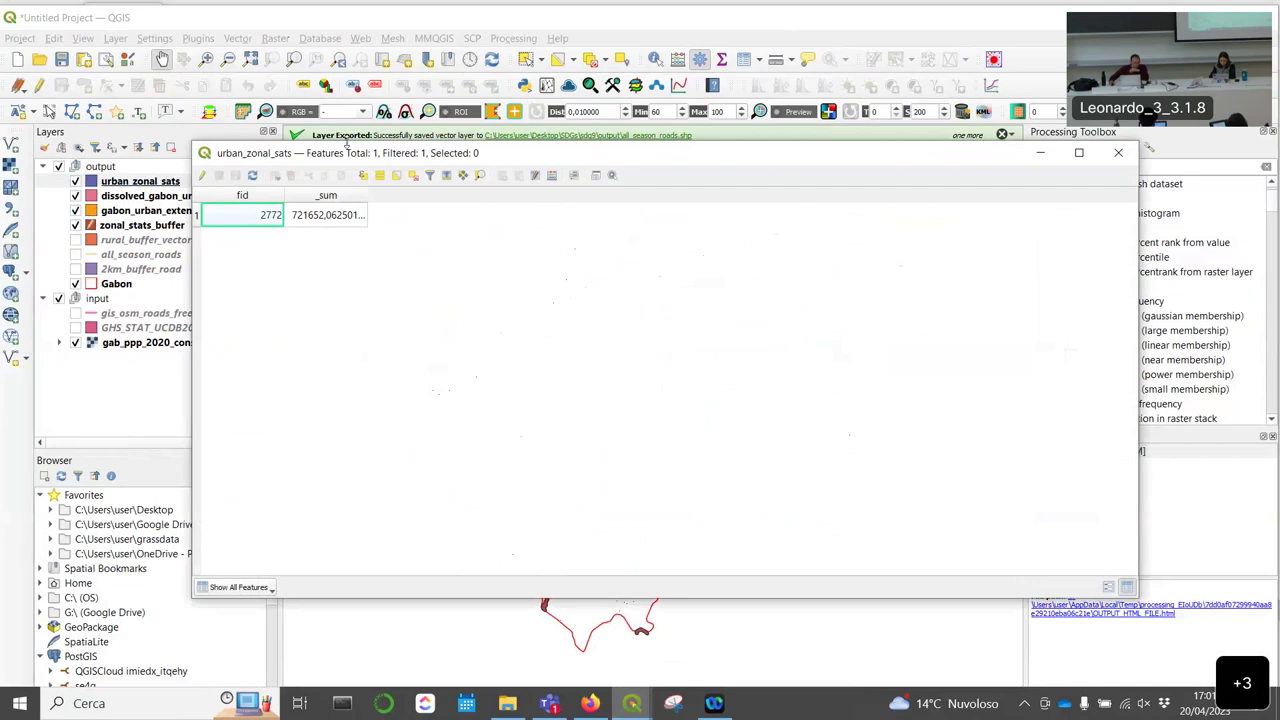
pyautogui.moveTo(347, 146); pyautogui.dragTo(422, 165)
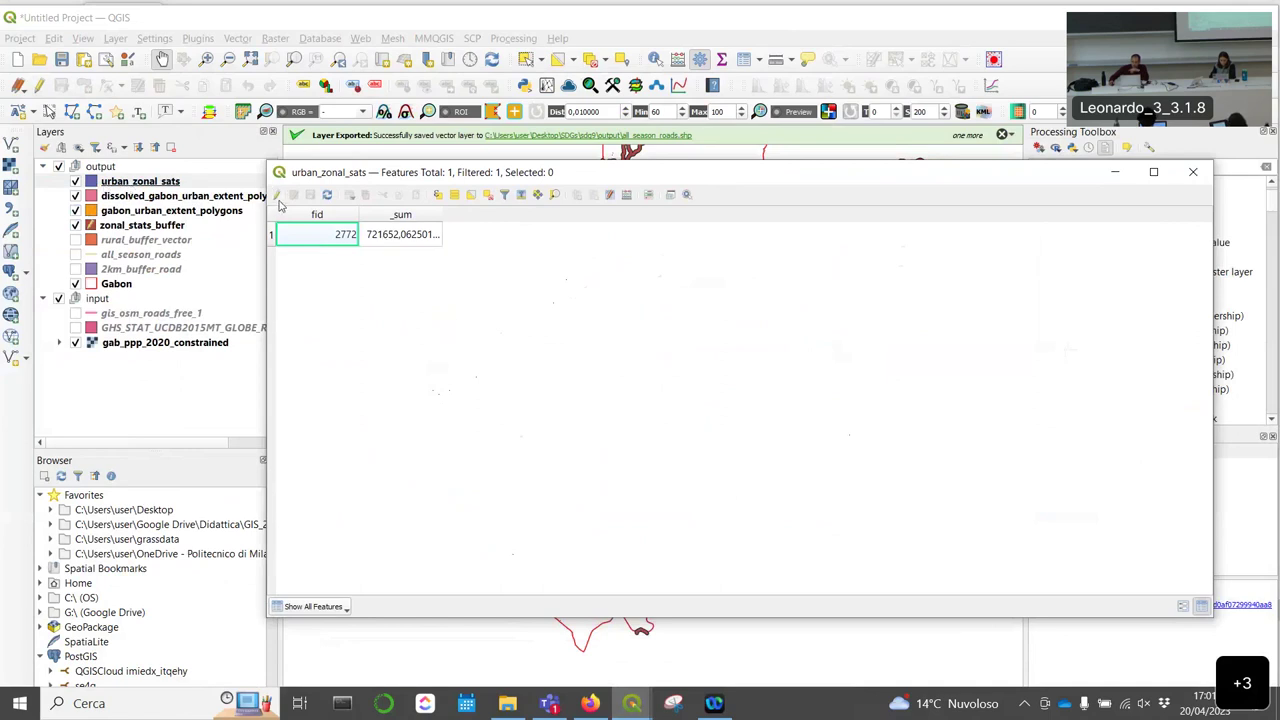
pyautogui.click(279, 197)
pyautogui.doubleClick(395, 255)
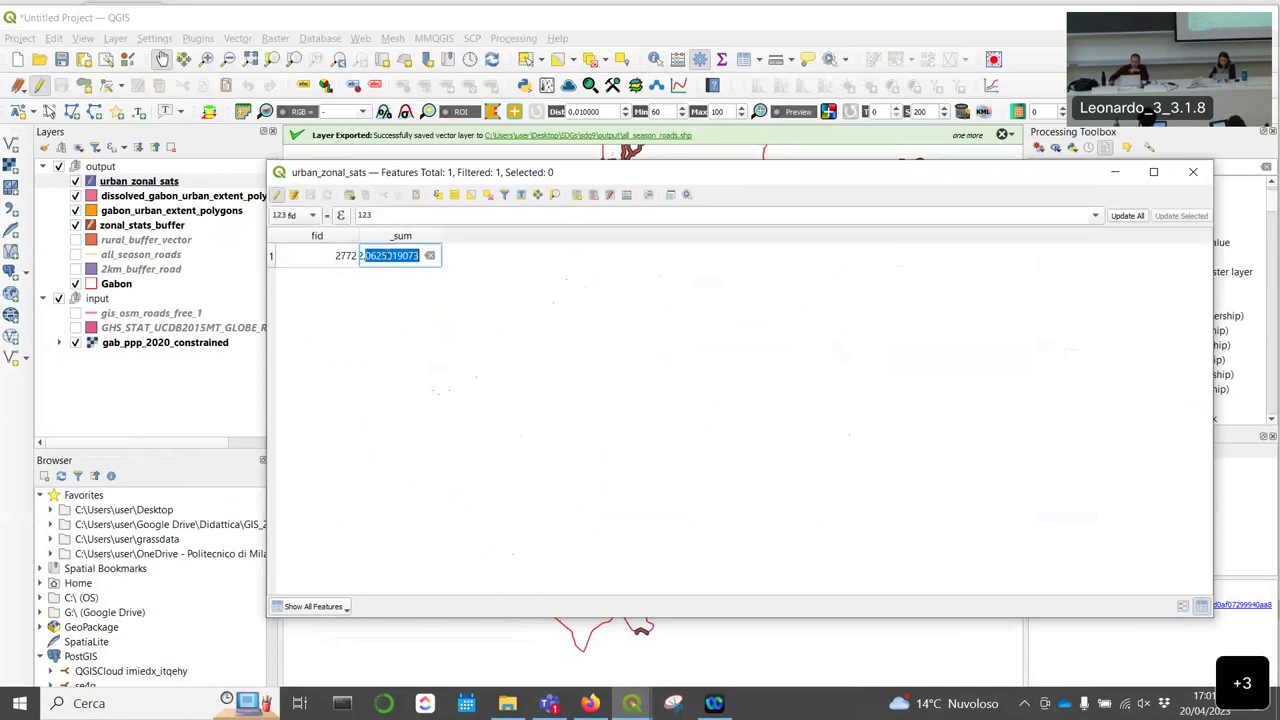
pyautogui.press('End')
pyautogui.hotkey('shift', 'Home')
pyautogui.click(1117, 174)
# Step: Open the attribute table of zonal_stats_buffer and set urban_pop to 721652
pyautogui.rightClick(160, 226)
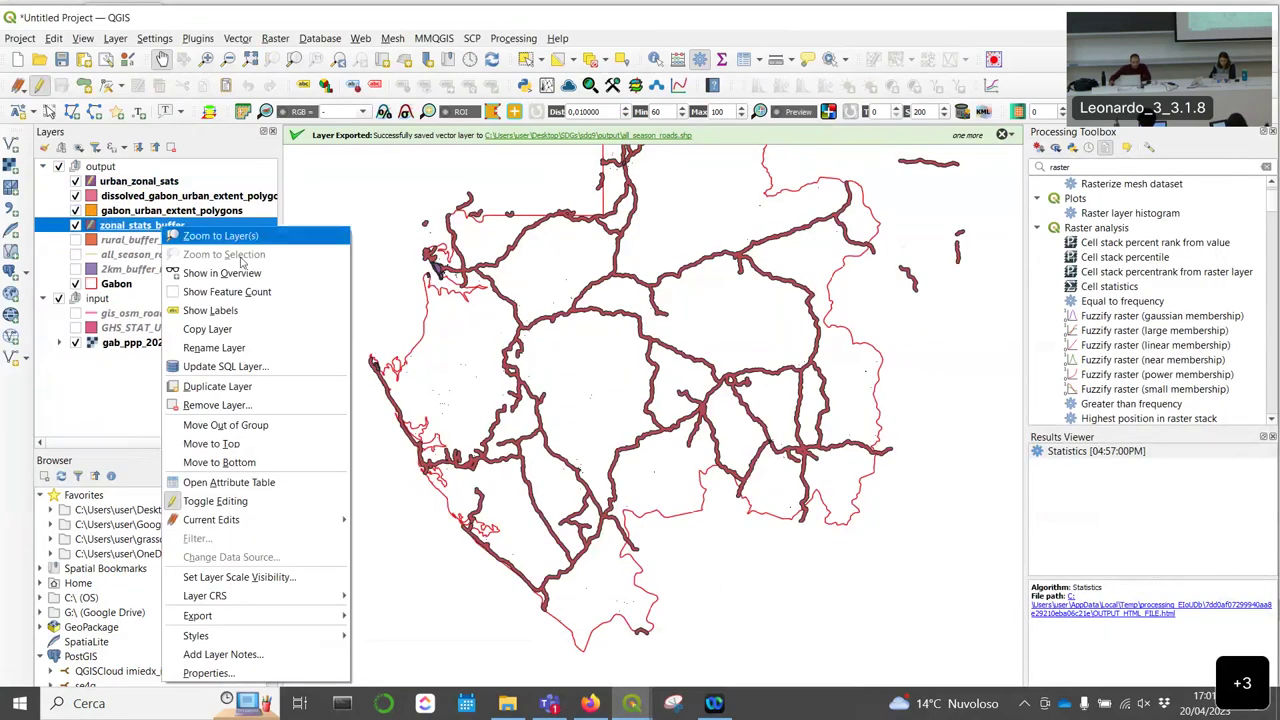
pyautogui.click(229, 484)
pyautogui.doubleClick(514, 238)
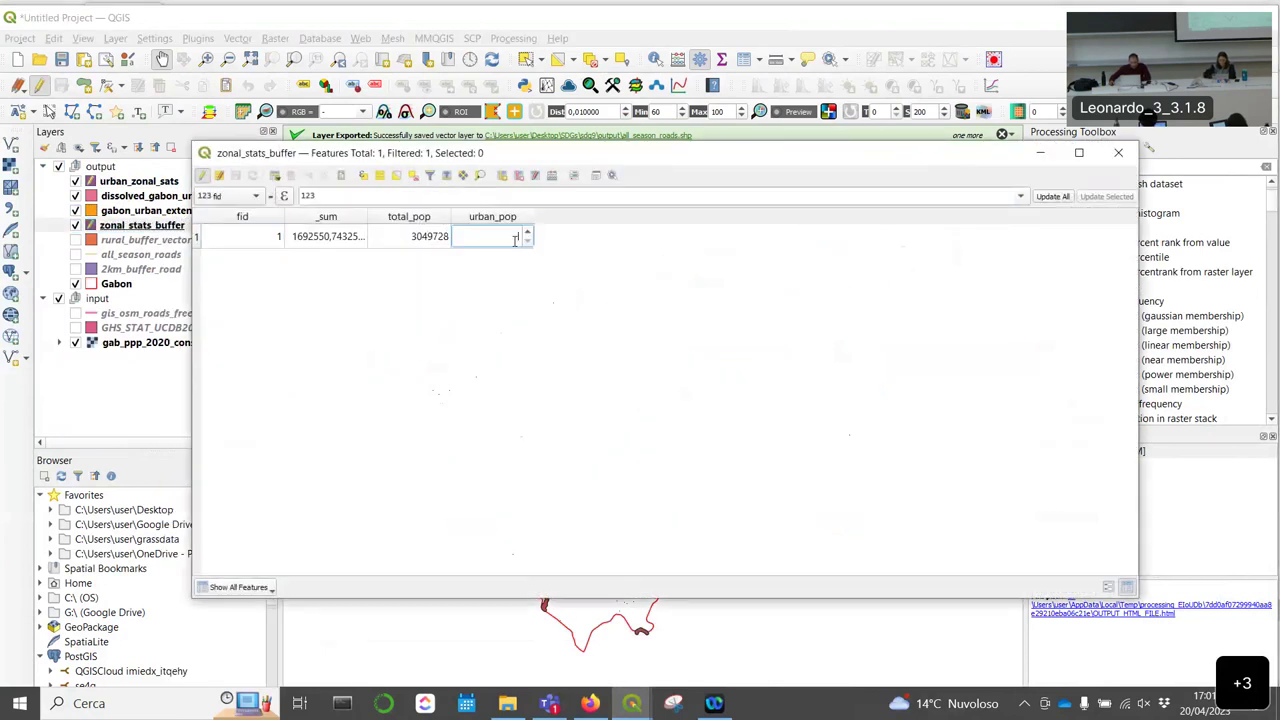
pyautogui.write('721652')
pyautogui.click(577, 357)
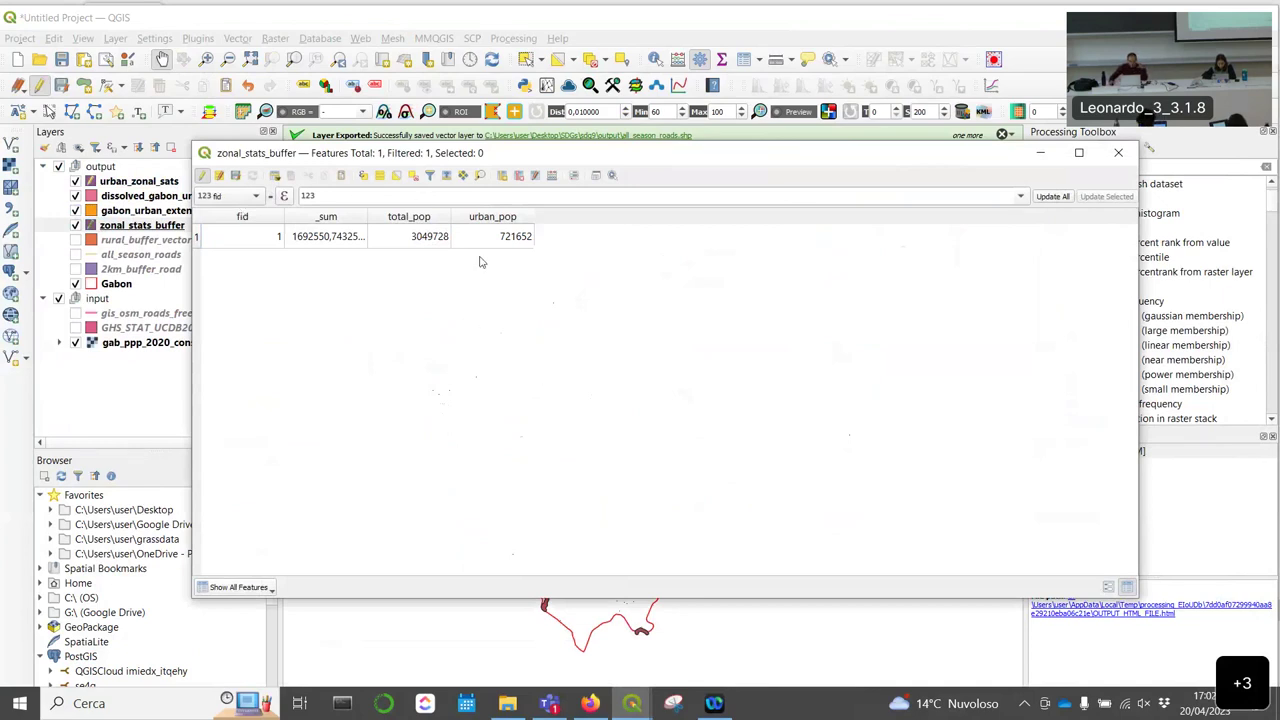
# Step: Check the _sum, total_pop and urban_pop cells of zonal_stats_buffer, and end the editing session, saving the edits
pyautogui.click(320, 240)
pyautogui.doubleClick(408, 238)
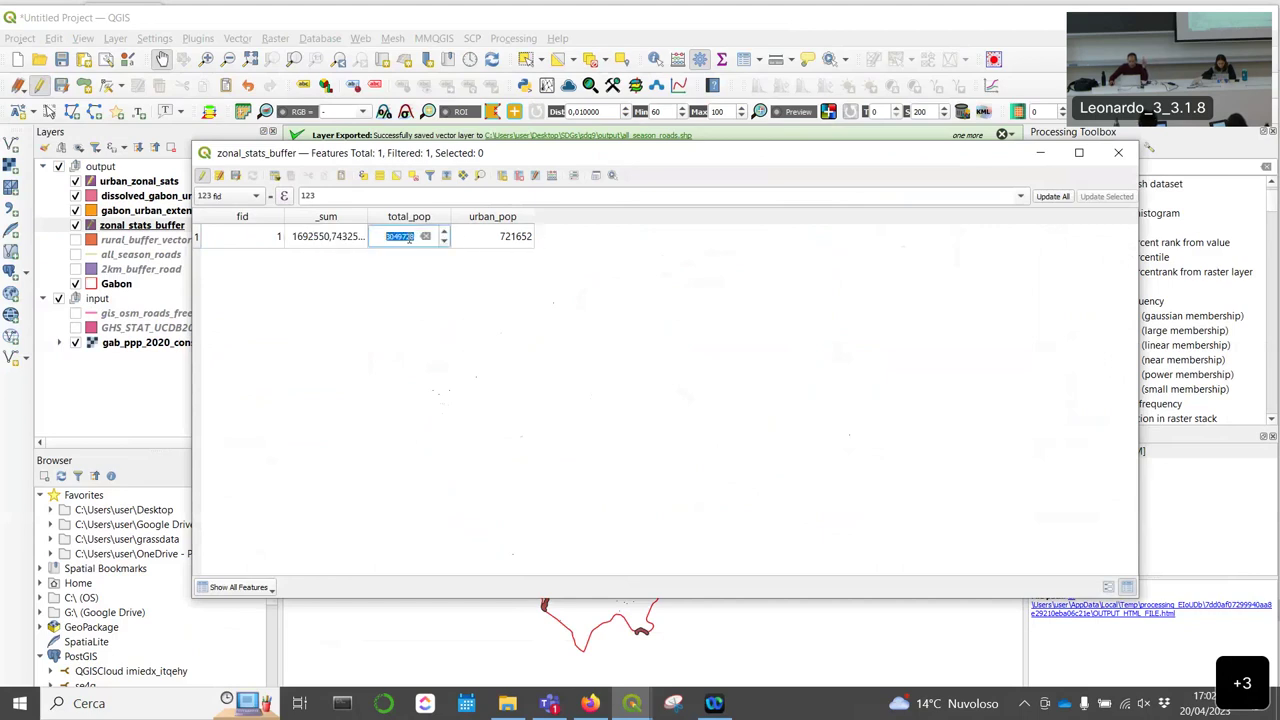
pyautogui.doubleClick(494, 236)
pyautogui.press('Return')
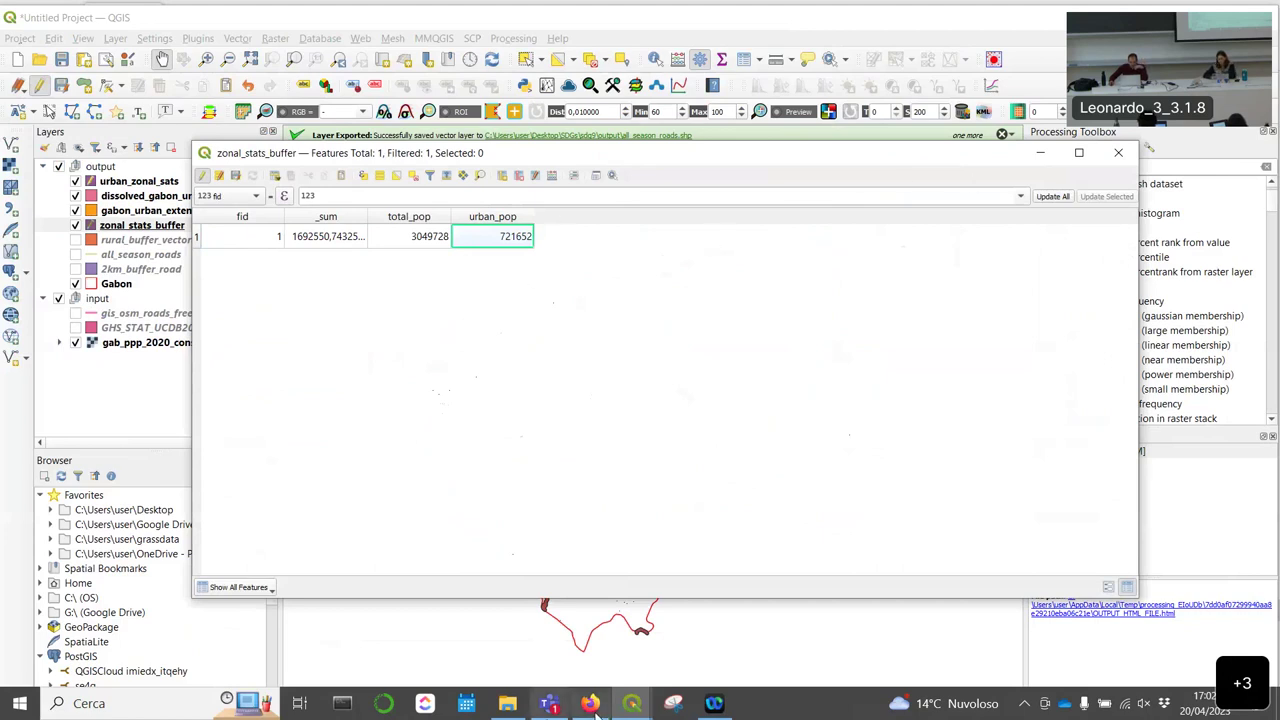
pyautogui.doubleClick(317, 237)
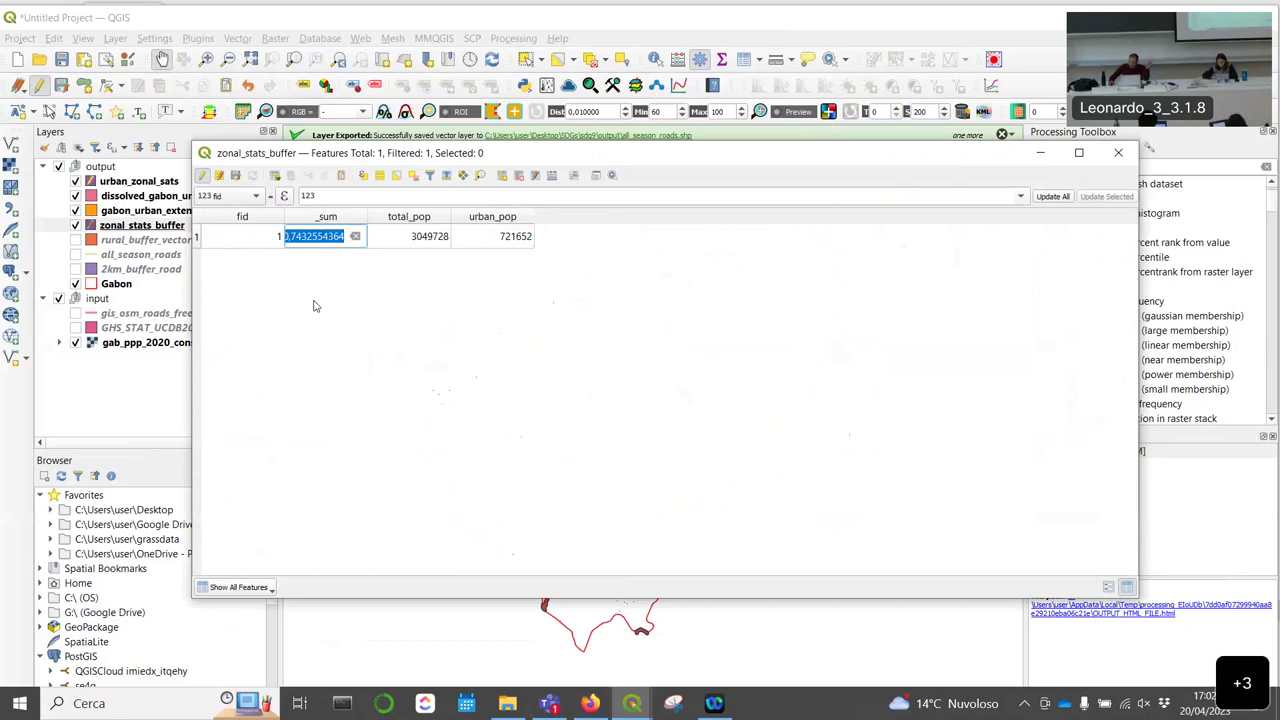
pyautogui.press('Return')
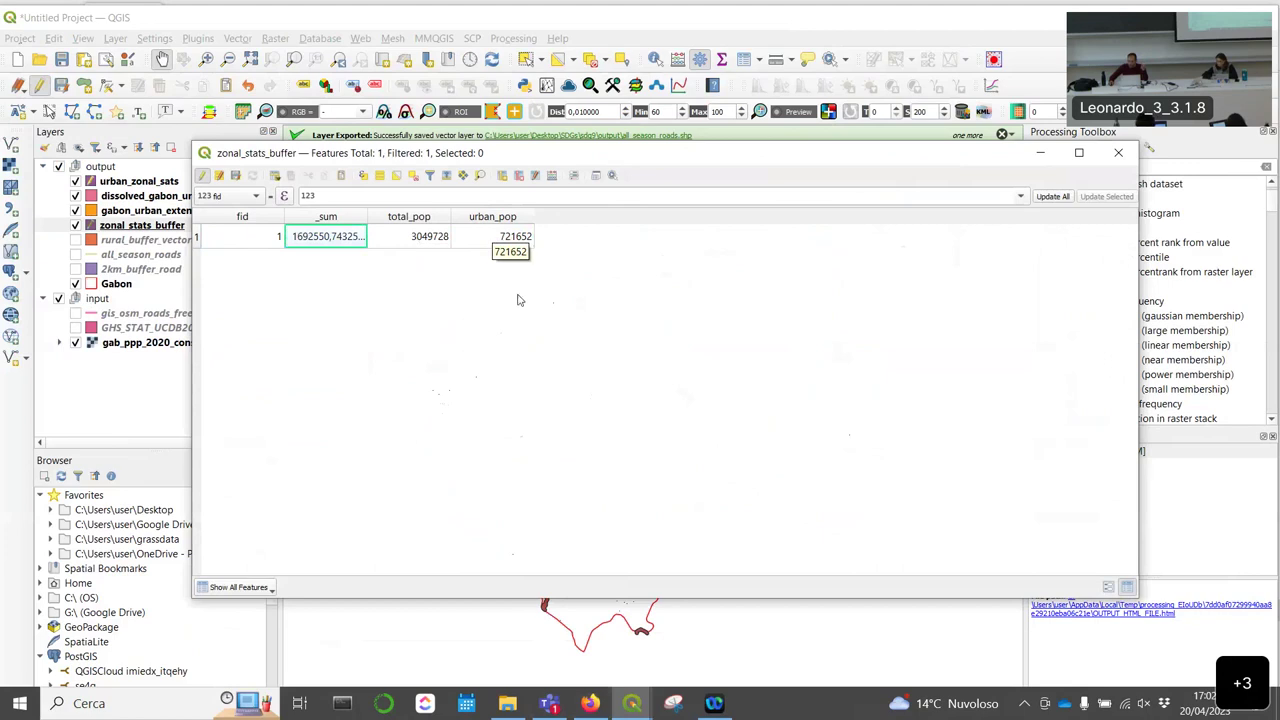
pyautogui.click(201, 177)
pyautogui.click(651, 361)
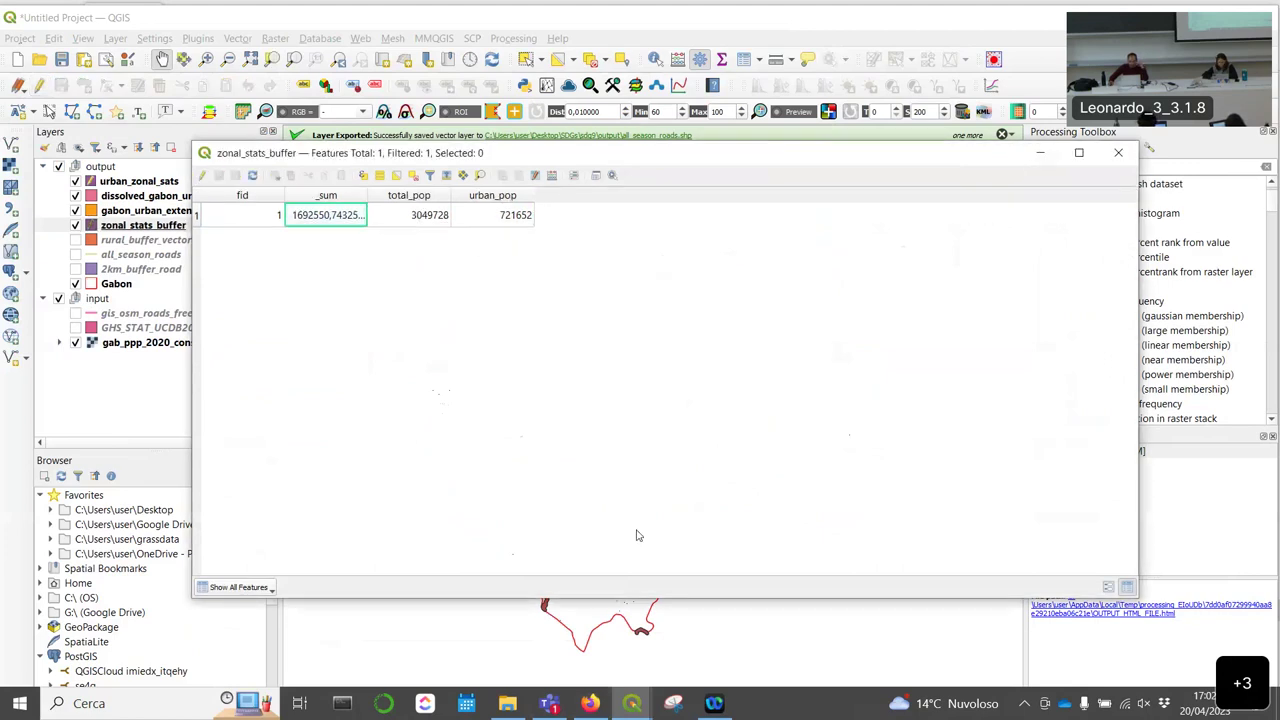
# Step: Review the SDG 9.1.1 formula and Field Calculator settings in the Firefox guide, and return to the zonal_stats_buffer attribute table in QGIS
pyautogui.click(590, 703)
pyautogui.scroll(2, 773, 356)
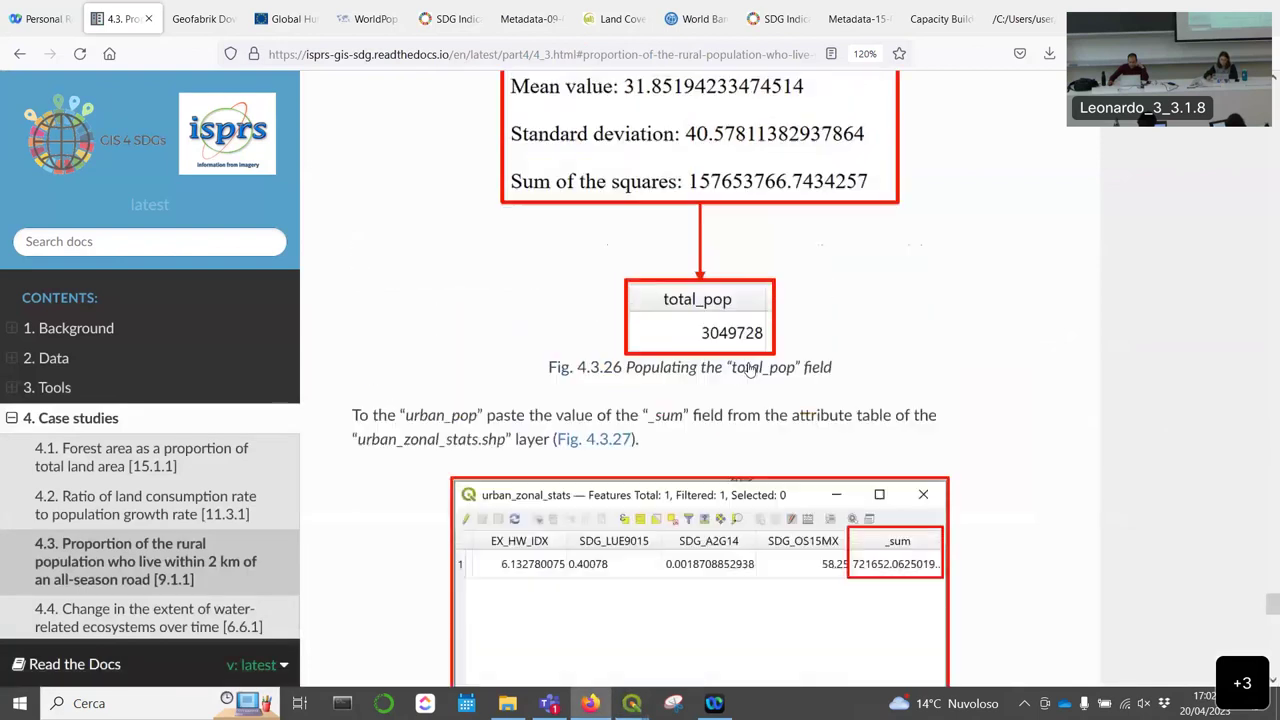
pyautogui.scroll(1, 773, 356)
pyautogui.scroll(-6, 930, 343)
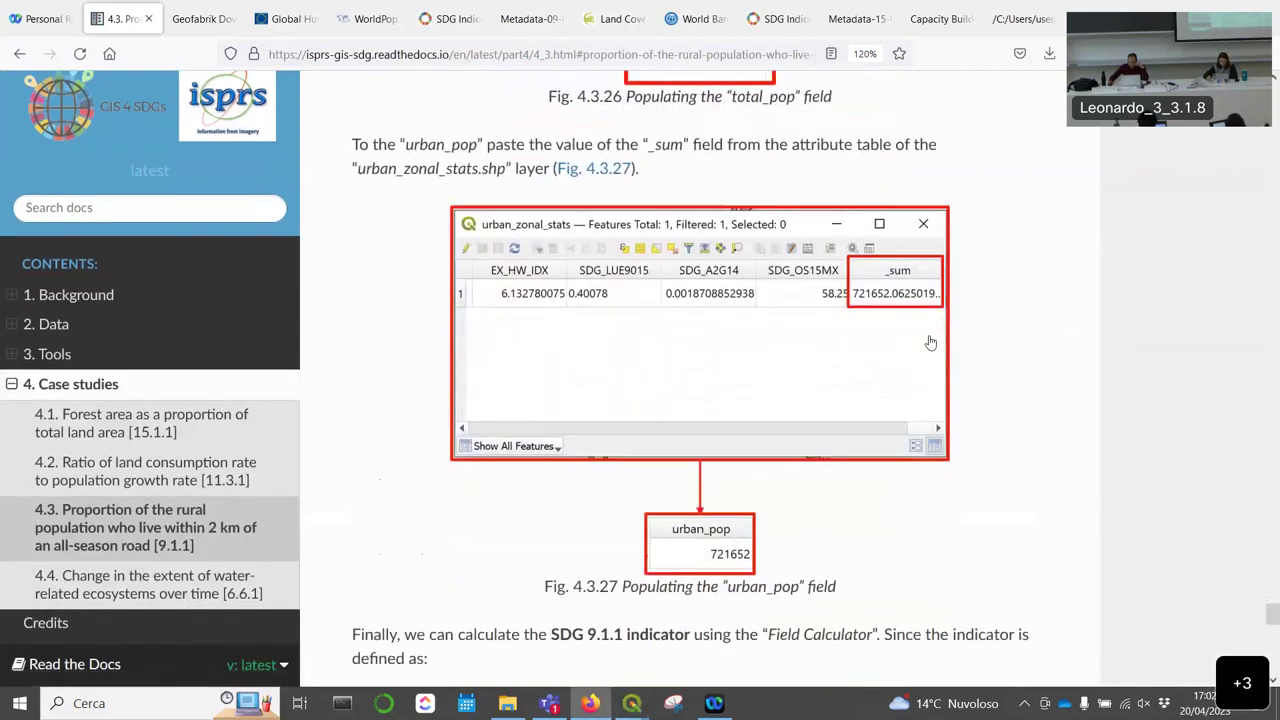
pyautogui.scroll(-3, 918, 340)
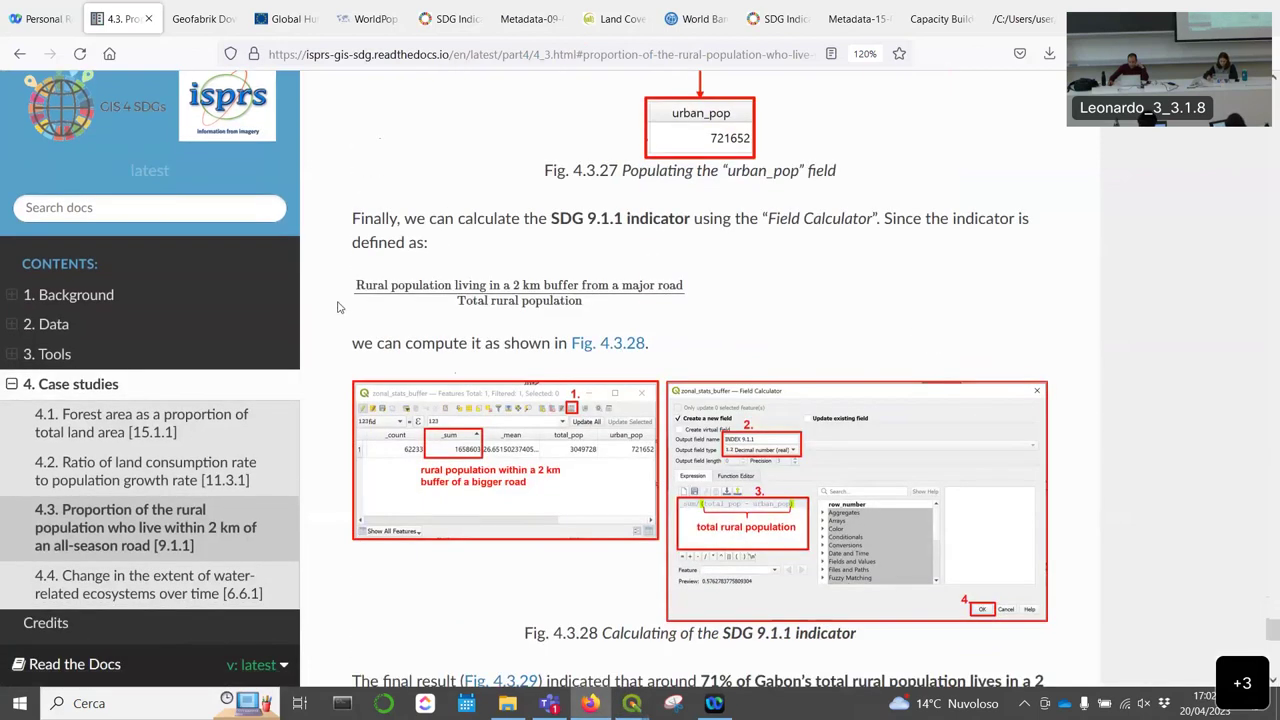
pyautogui.scroll(-2, 595, 300)
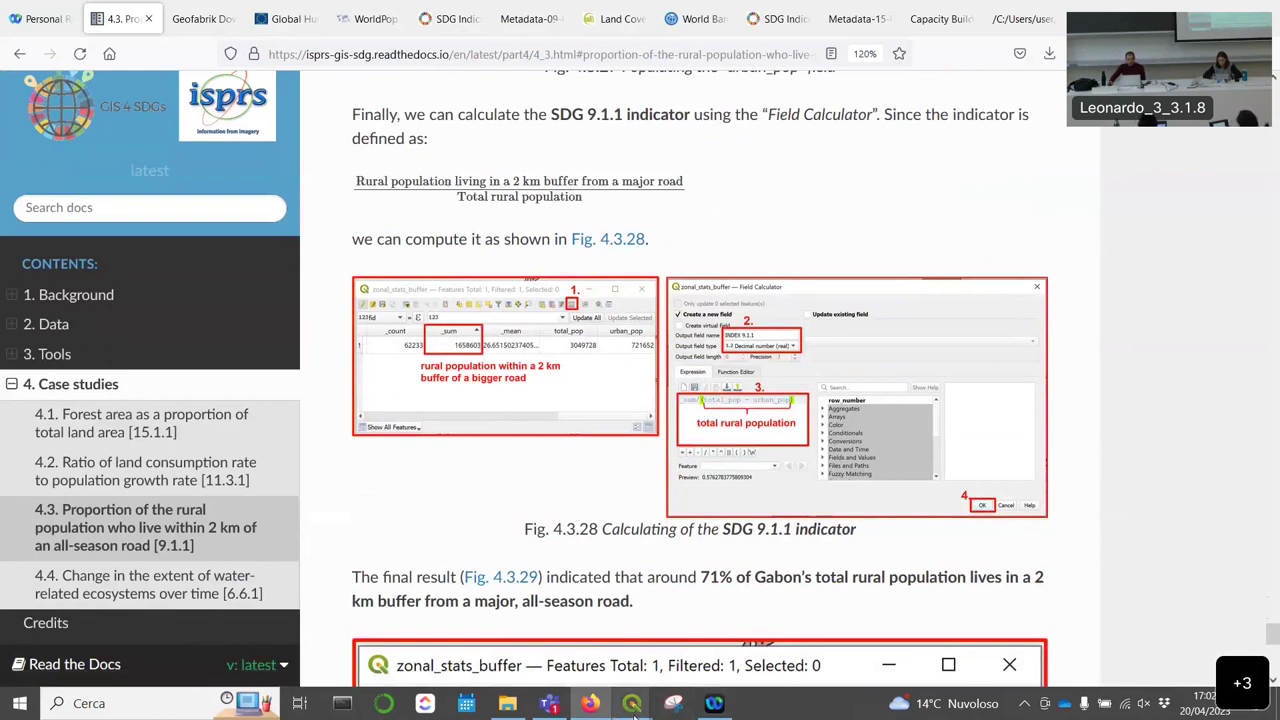
pyautogui.moveTo(632, 703)
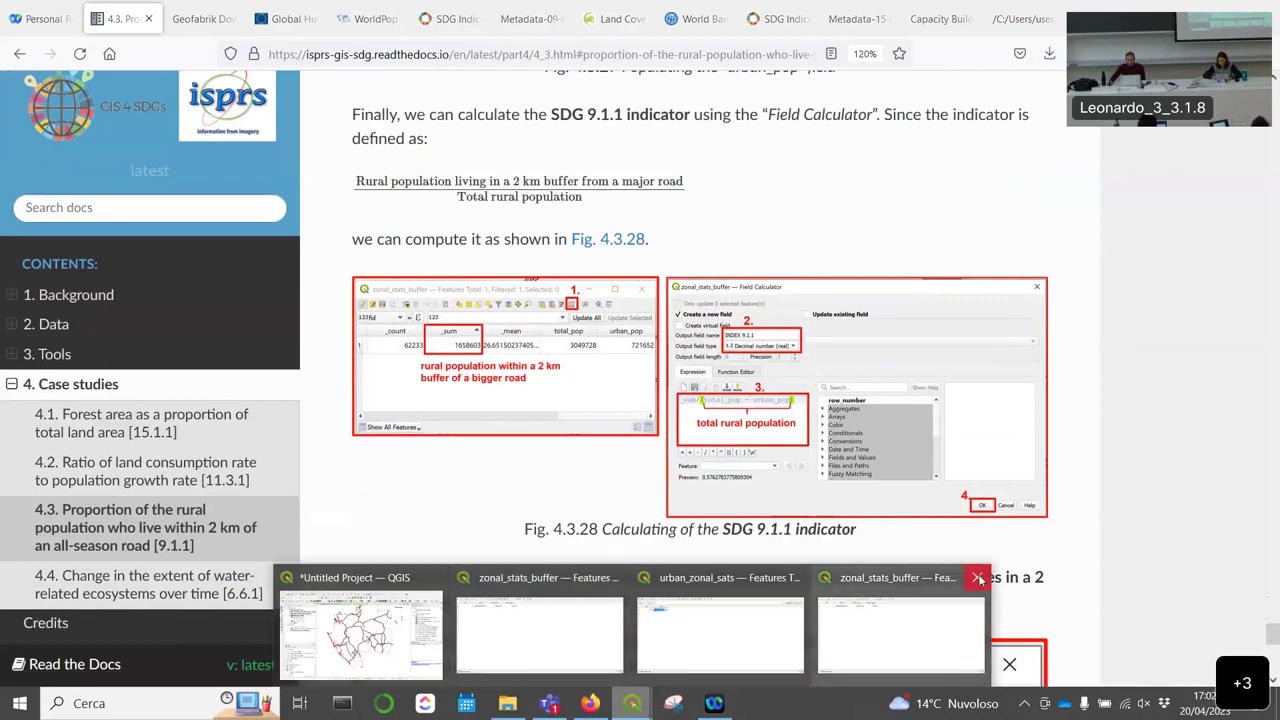
pyautogui.click(920, 610)
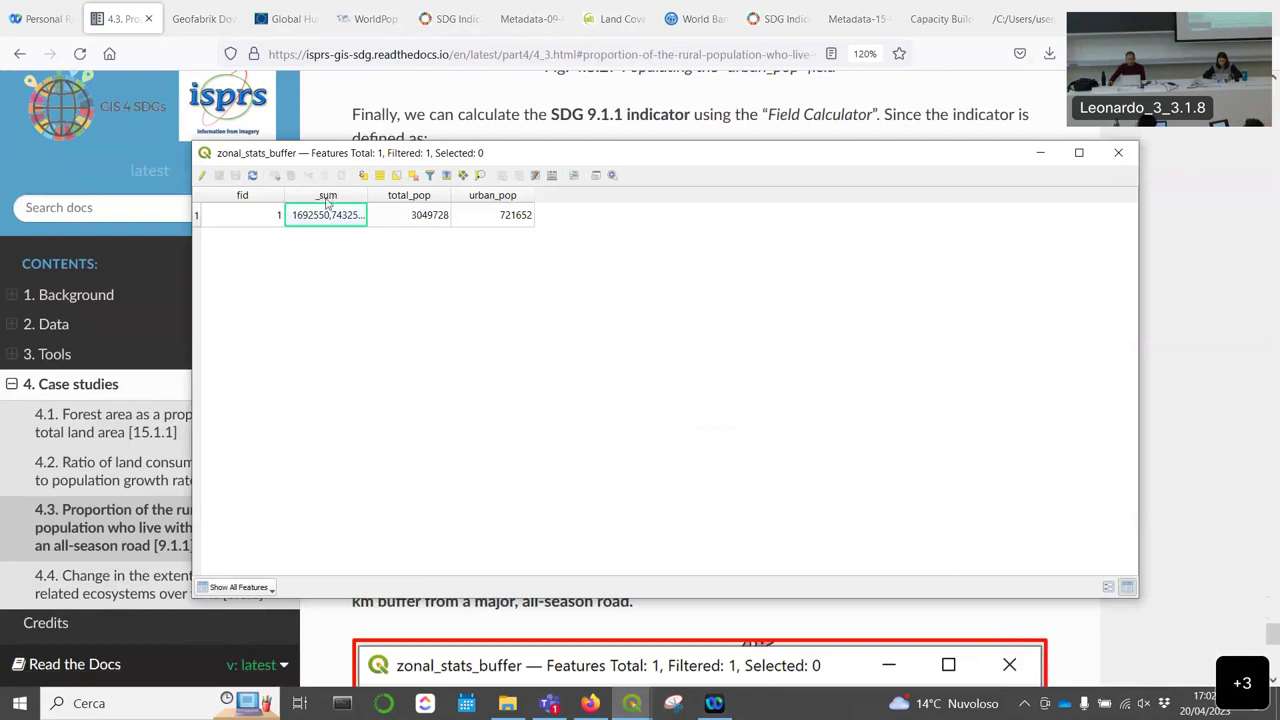
# Step: Enable editing on zonal_stats_buffer and start a new field named 9_1_1 in the Field Calculator
pyautogui.click(199, 177)
pyautogui.click(552, 177)
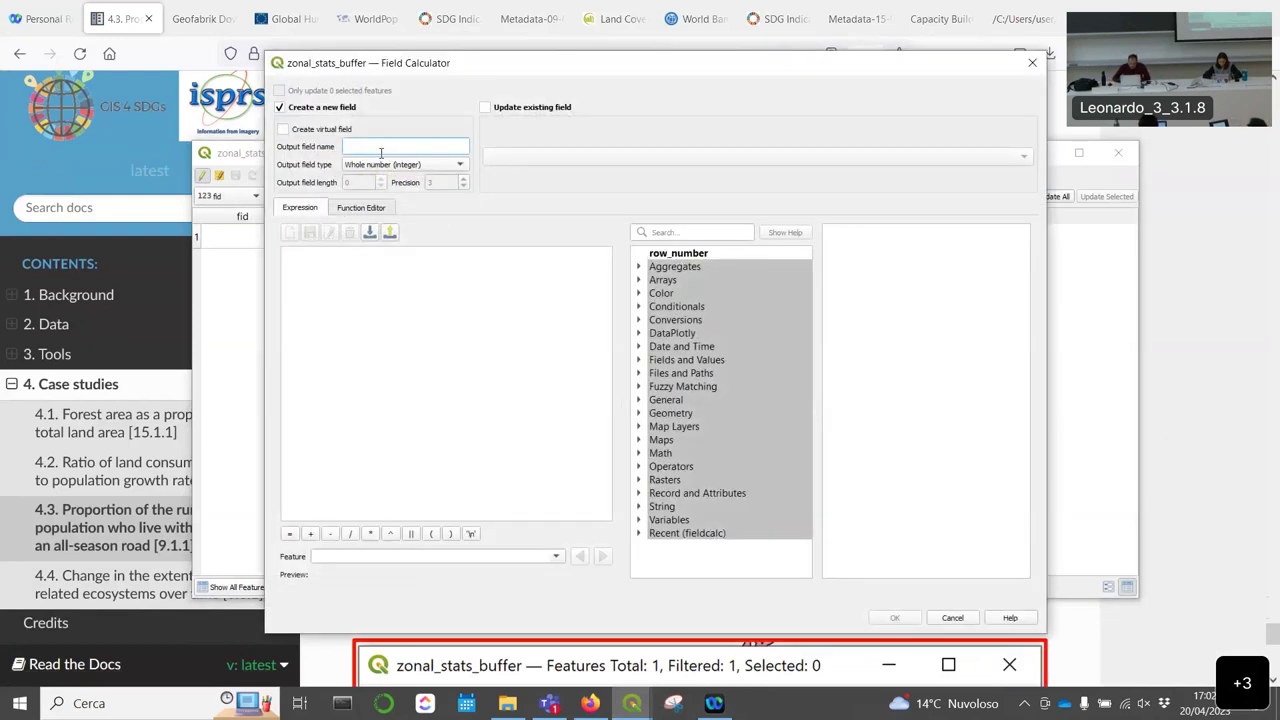
pyautogui.write('9_1_1')
# Step: Begin the 9_1_1 expression with the "_sum" field divided by an empty pair of parentheses
pyautogui.click(397, 305)
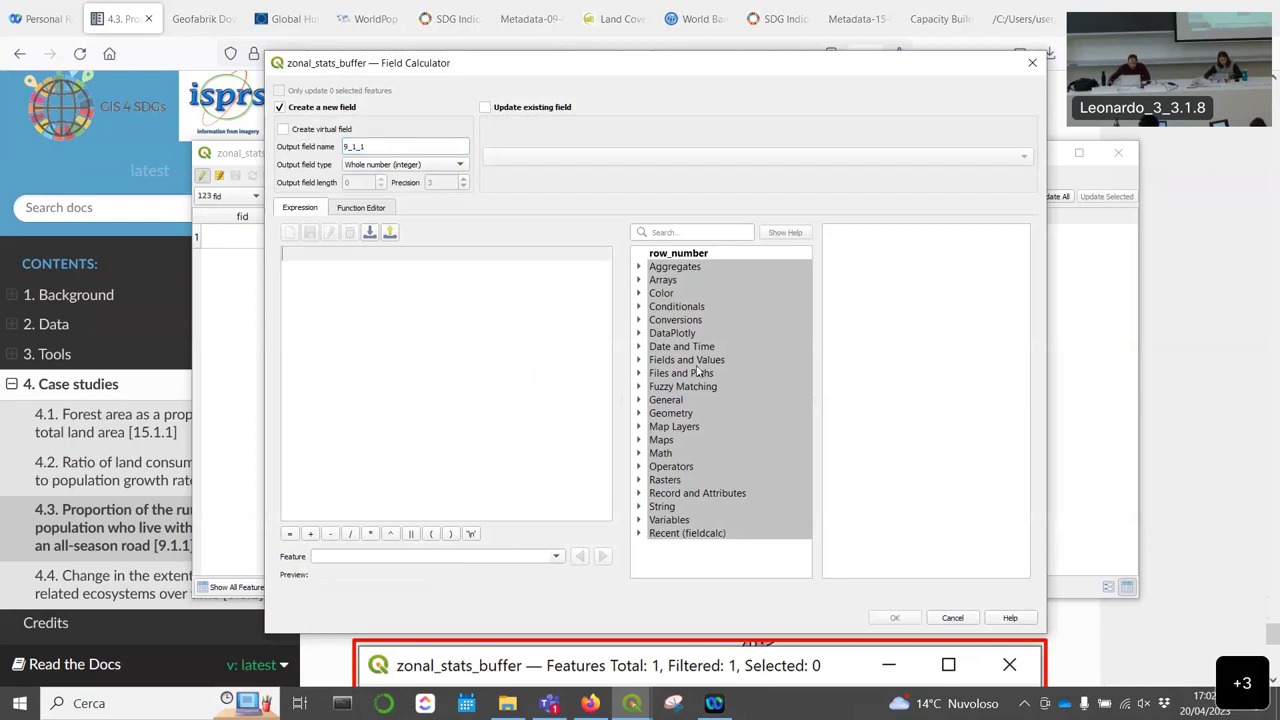
pyautogui.click(639, 360)
pyautogui.doubleClick(676, 402)
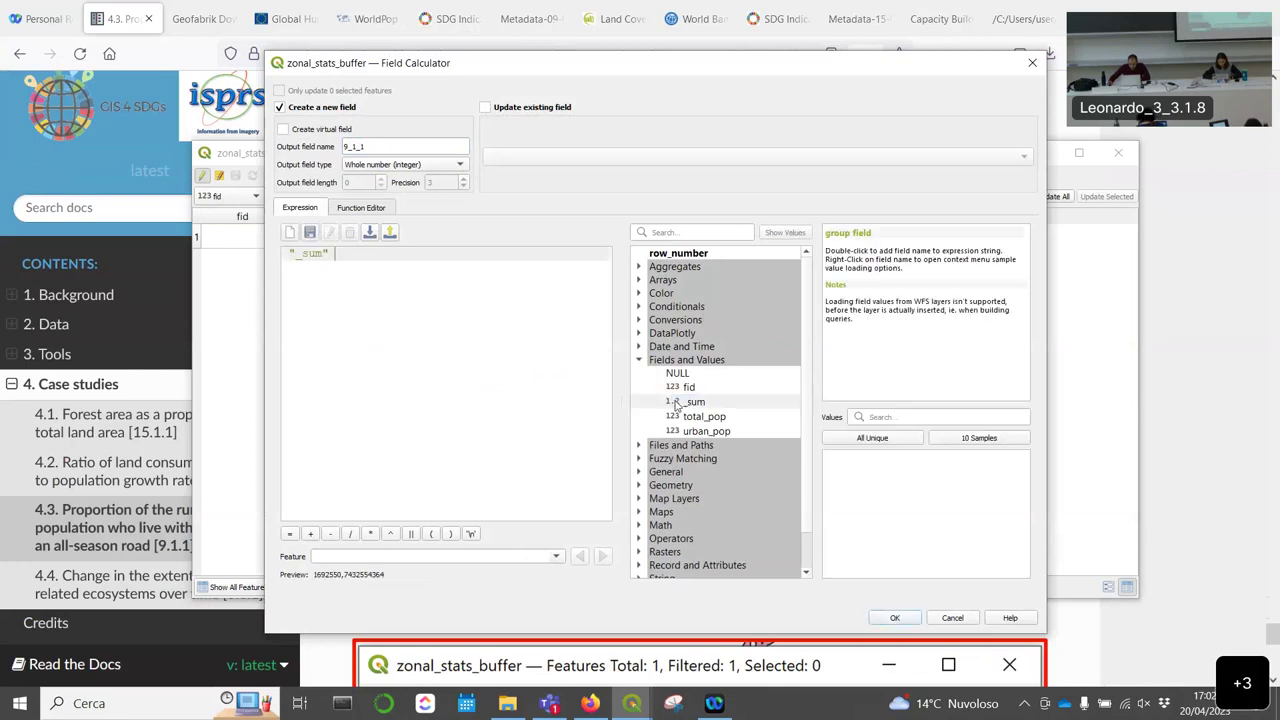
pyautogui.write('/')
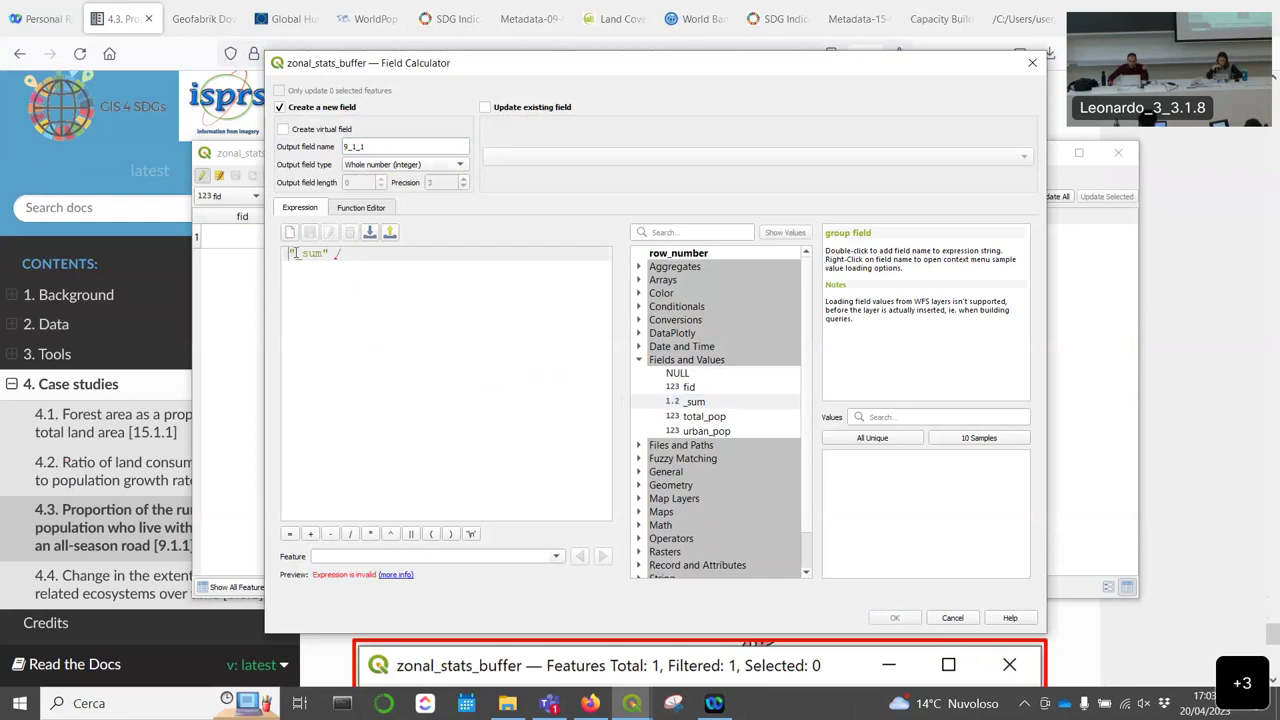
pyautogui.moveTo(290, 253); pyautogui.dragTo(336, 253)
pyautogui.click(351, 255)
pyautogui.write('/ (')
# Step: Check the indicator formula in the Firefox guide, return to the QGIS Field Calculator and fill the parentheses with "total_pop" - "urban_pop"
pyautogui.click(590, 703)
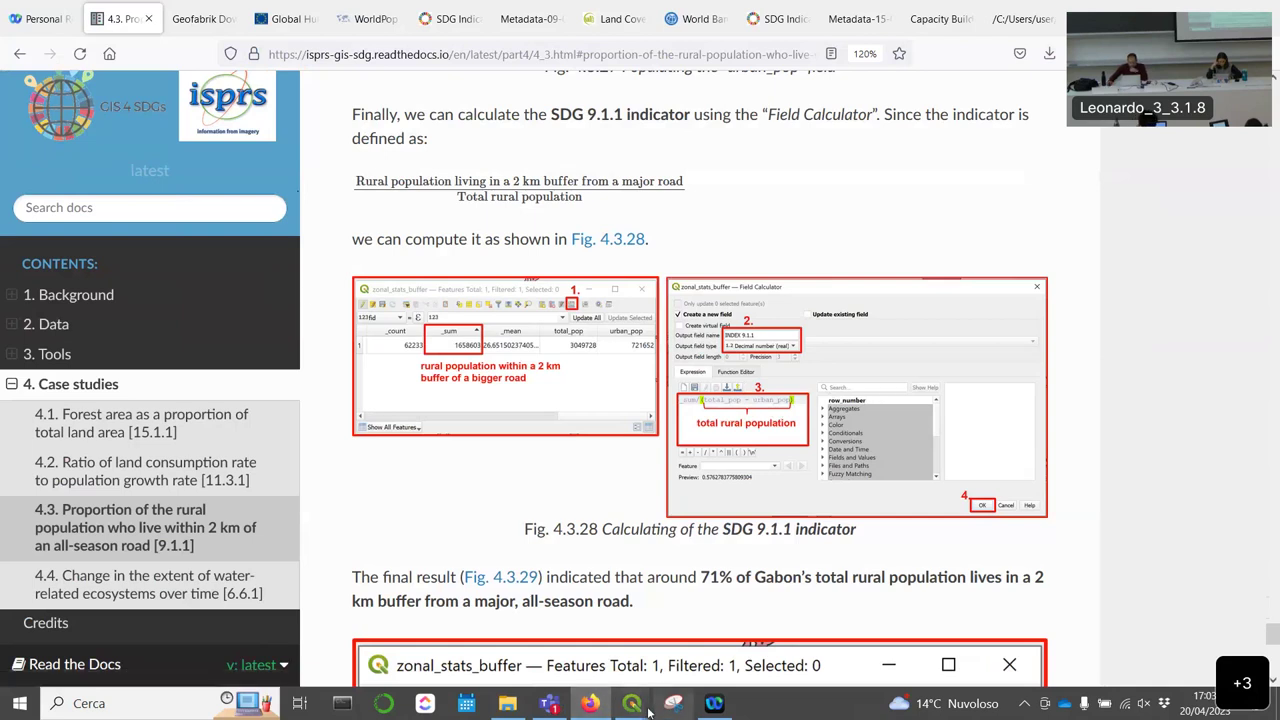
pyautogui.moveTo(636, 712)
pyautogui.click(714, 663)
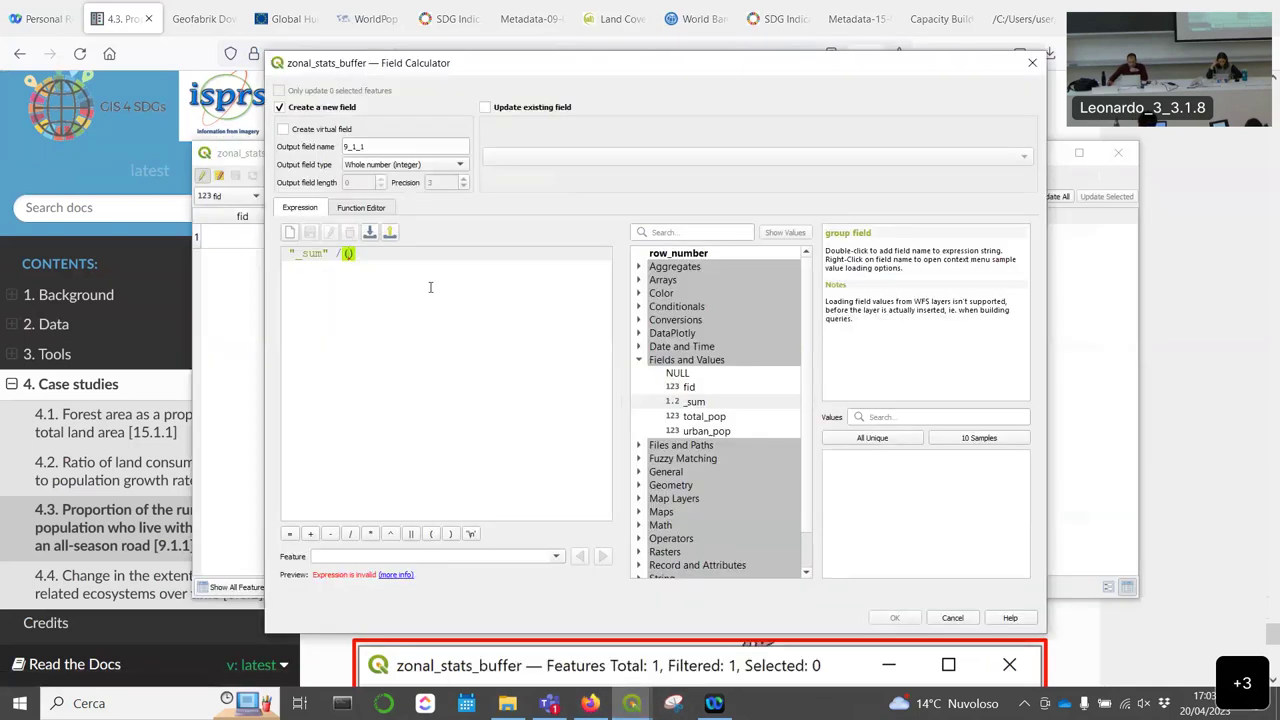
pyautogui.doubleClick(703, 419)
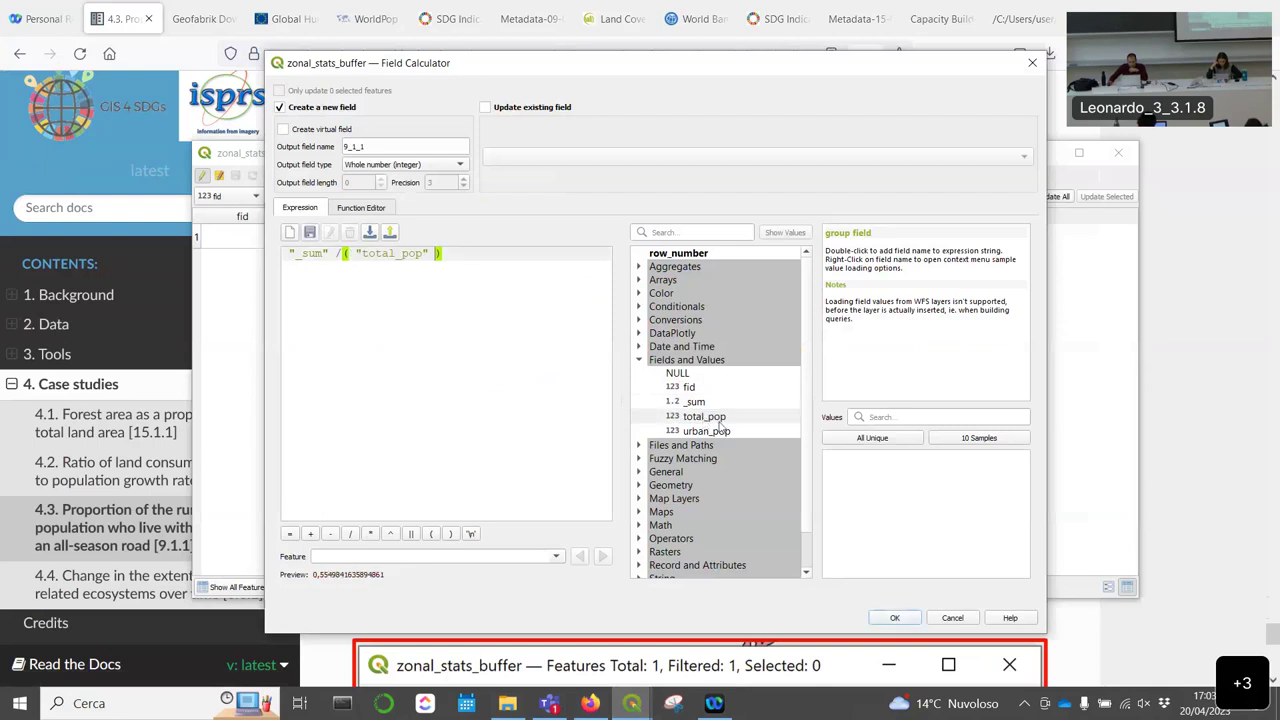
pyautogui.write('-')
pyautogui.doubleClick(700, 431)
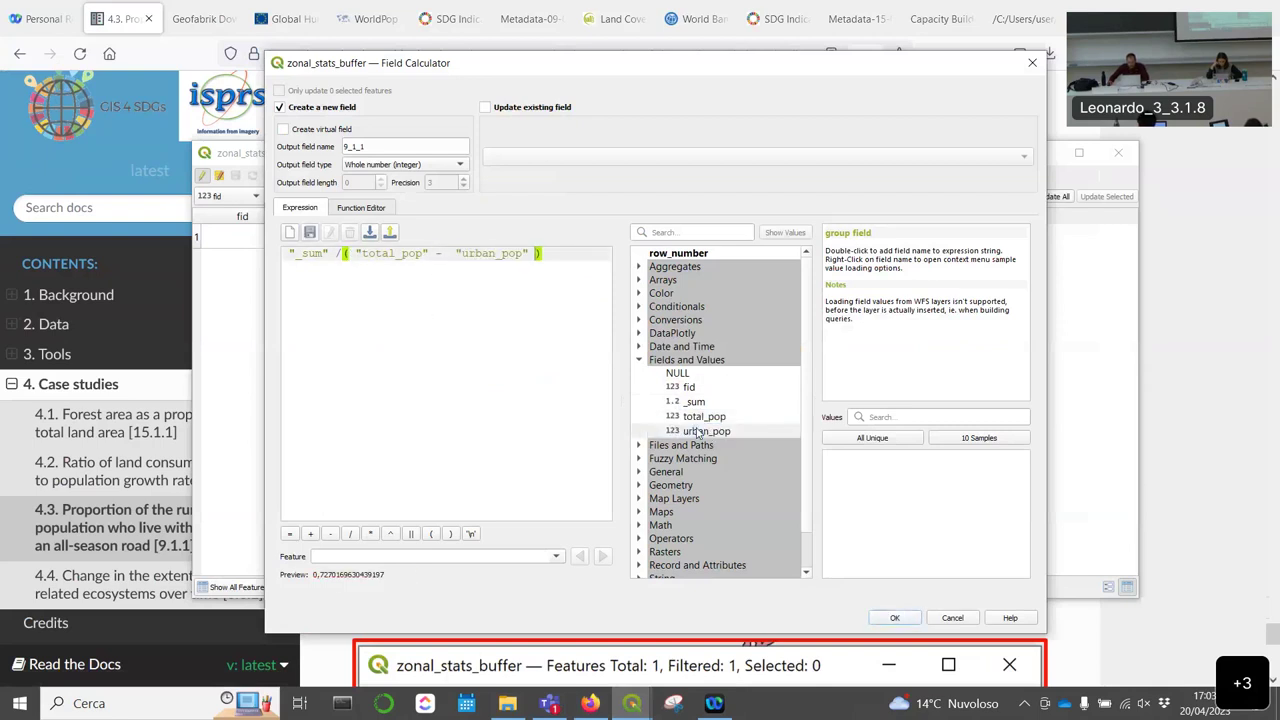